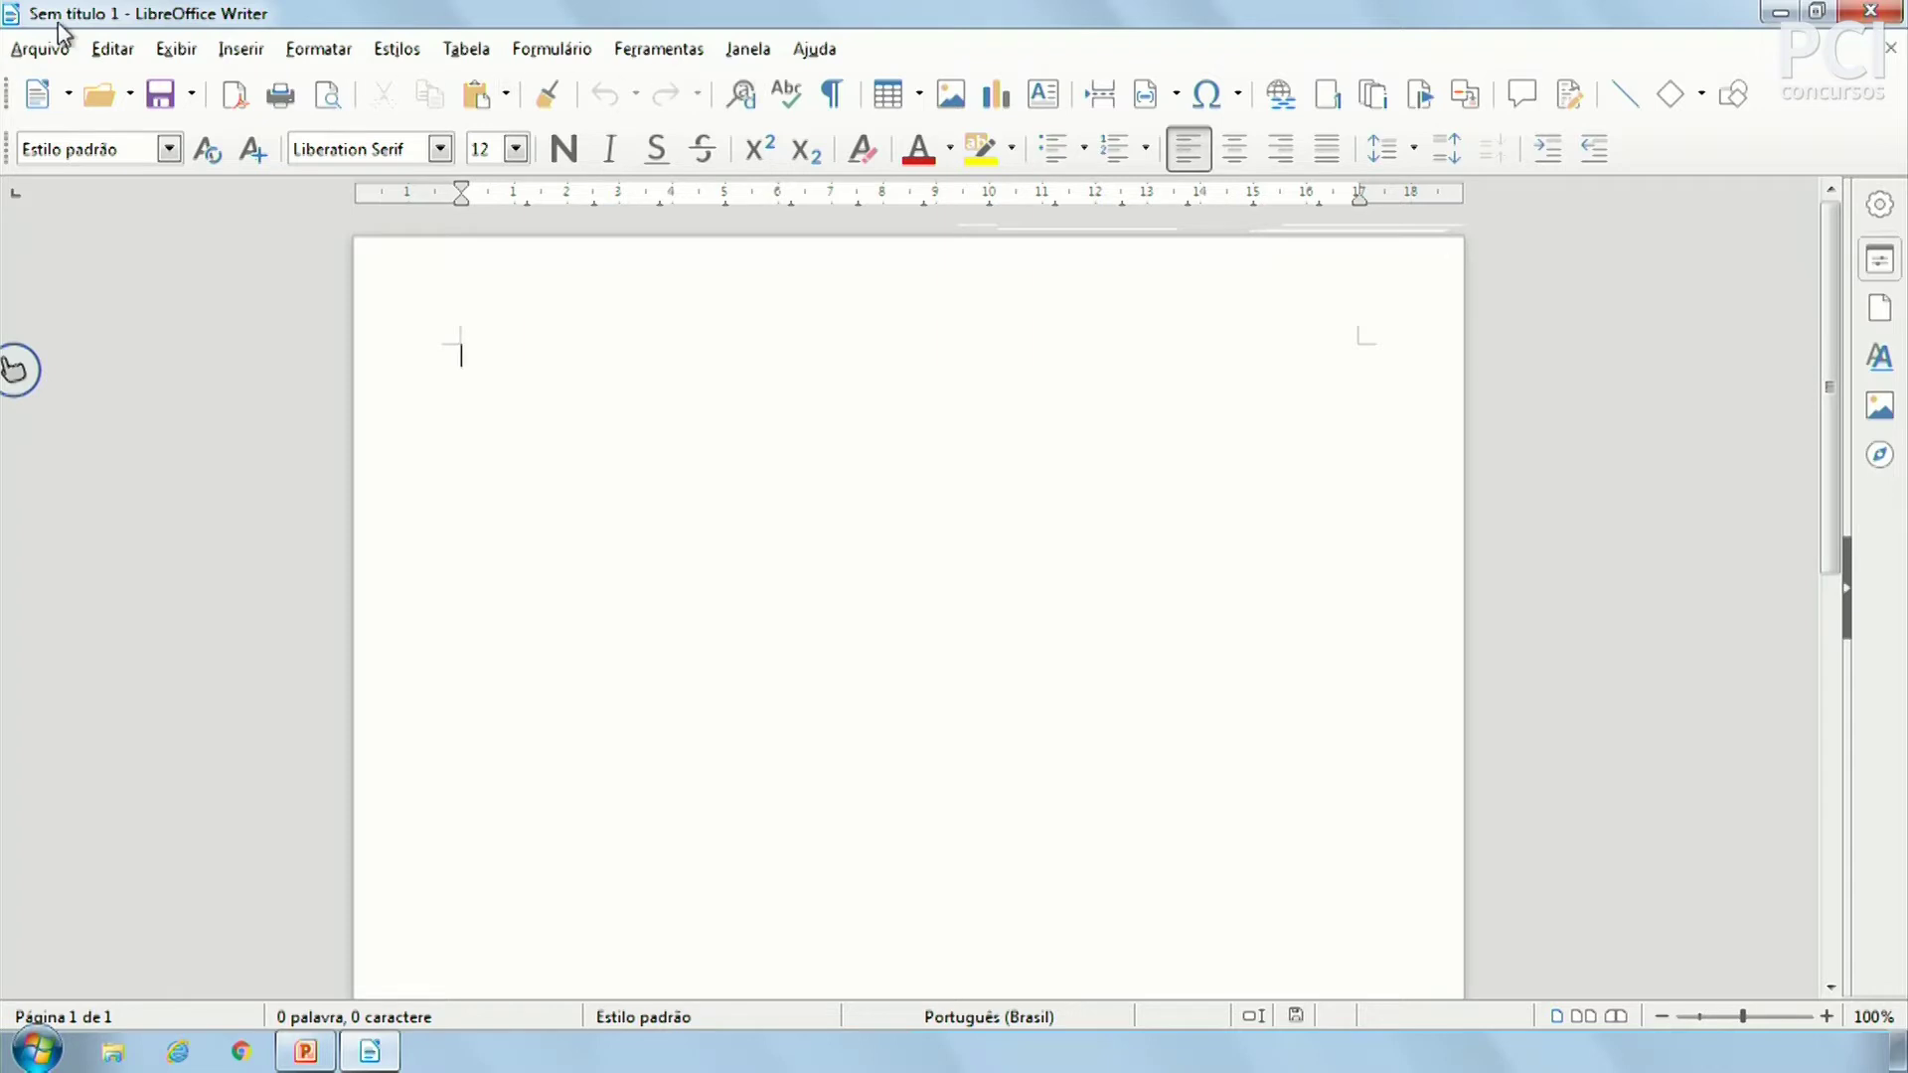
# Review the available commands for file handling, inserting content, styles, tools and formatting
pyautogui.click(40, 49)
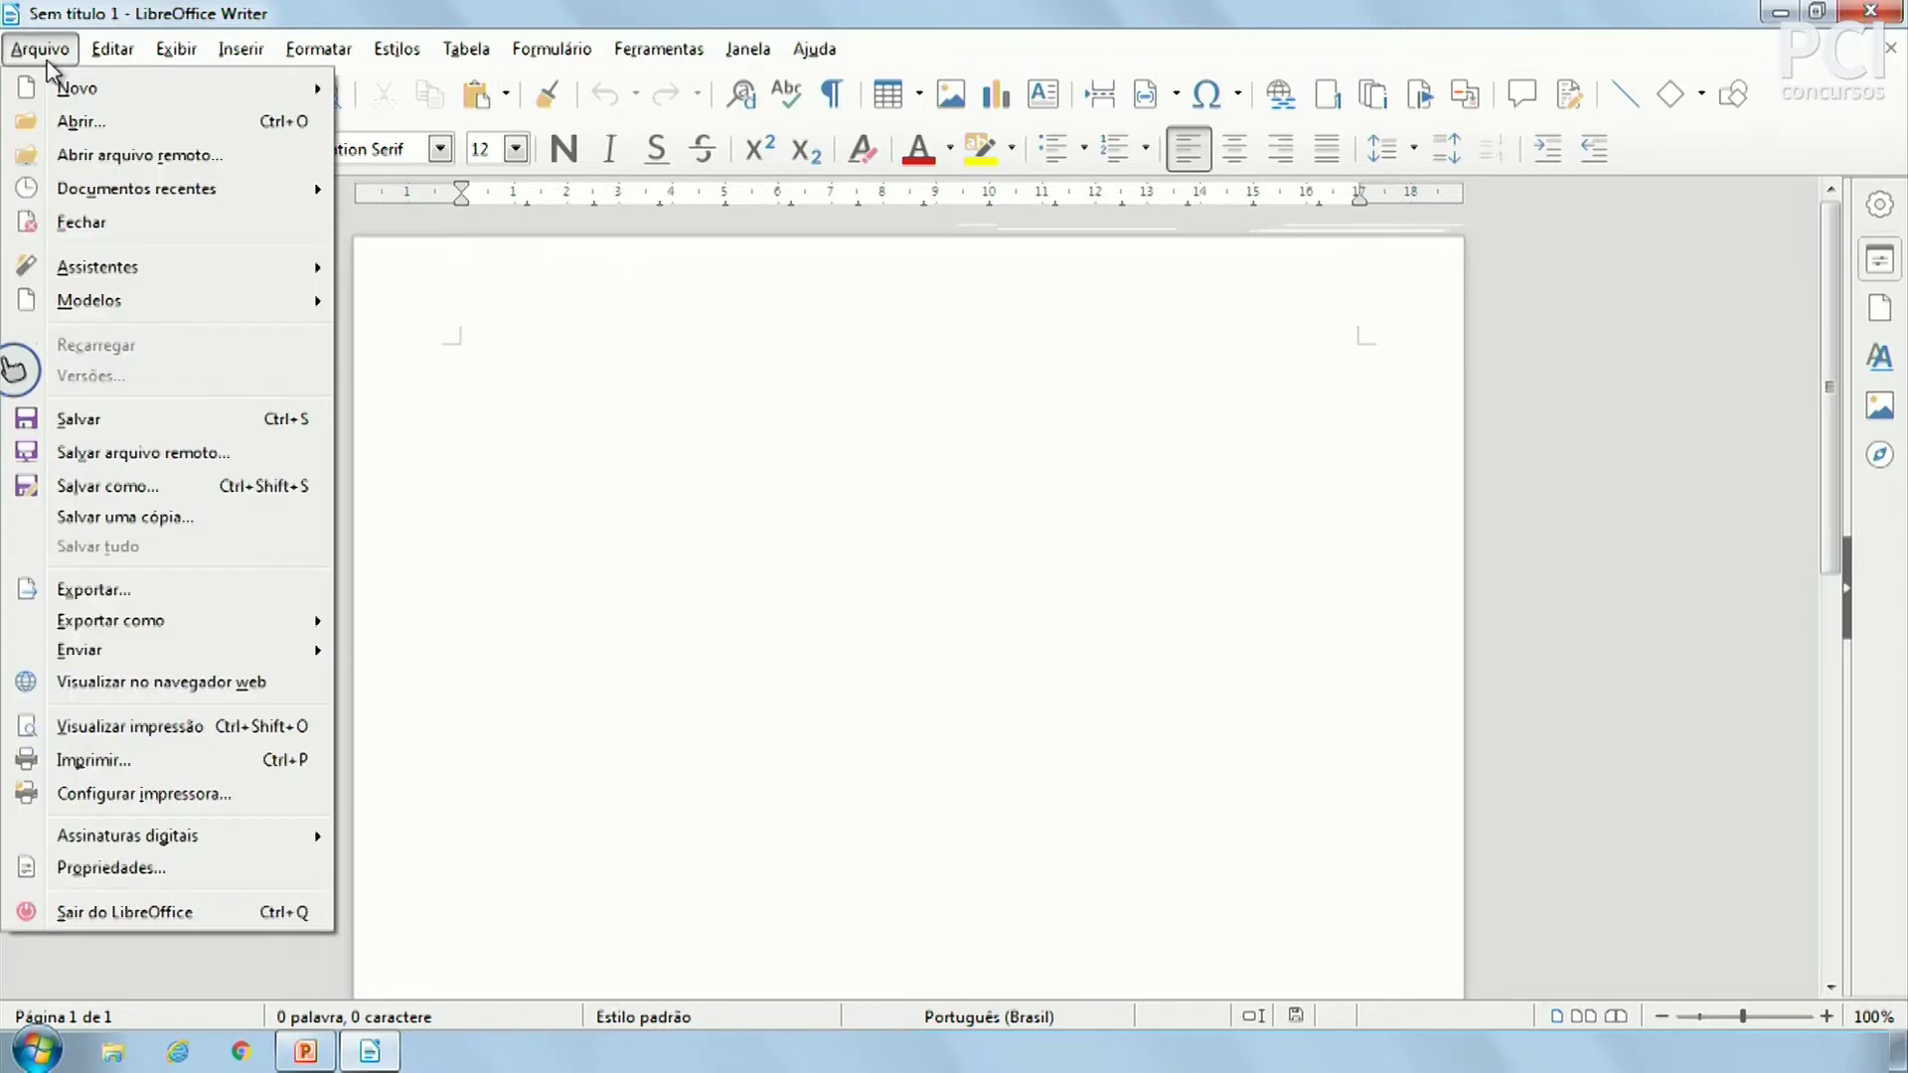
pyautogui.moveTo(276, 55)
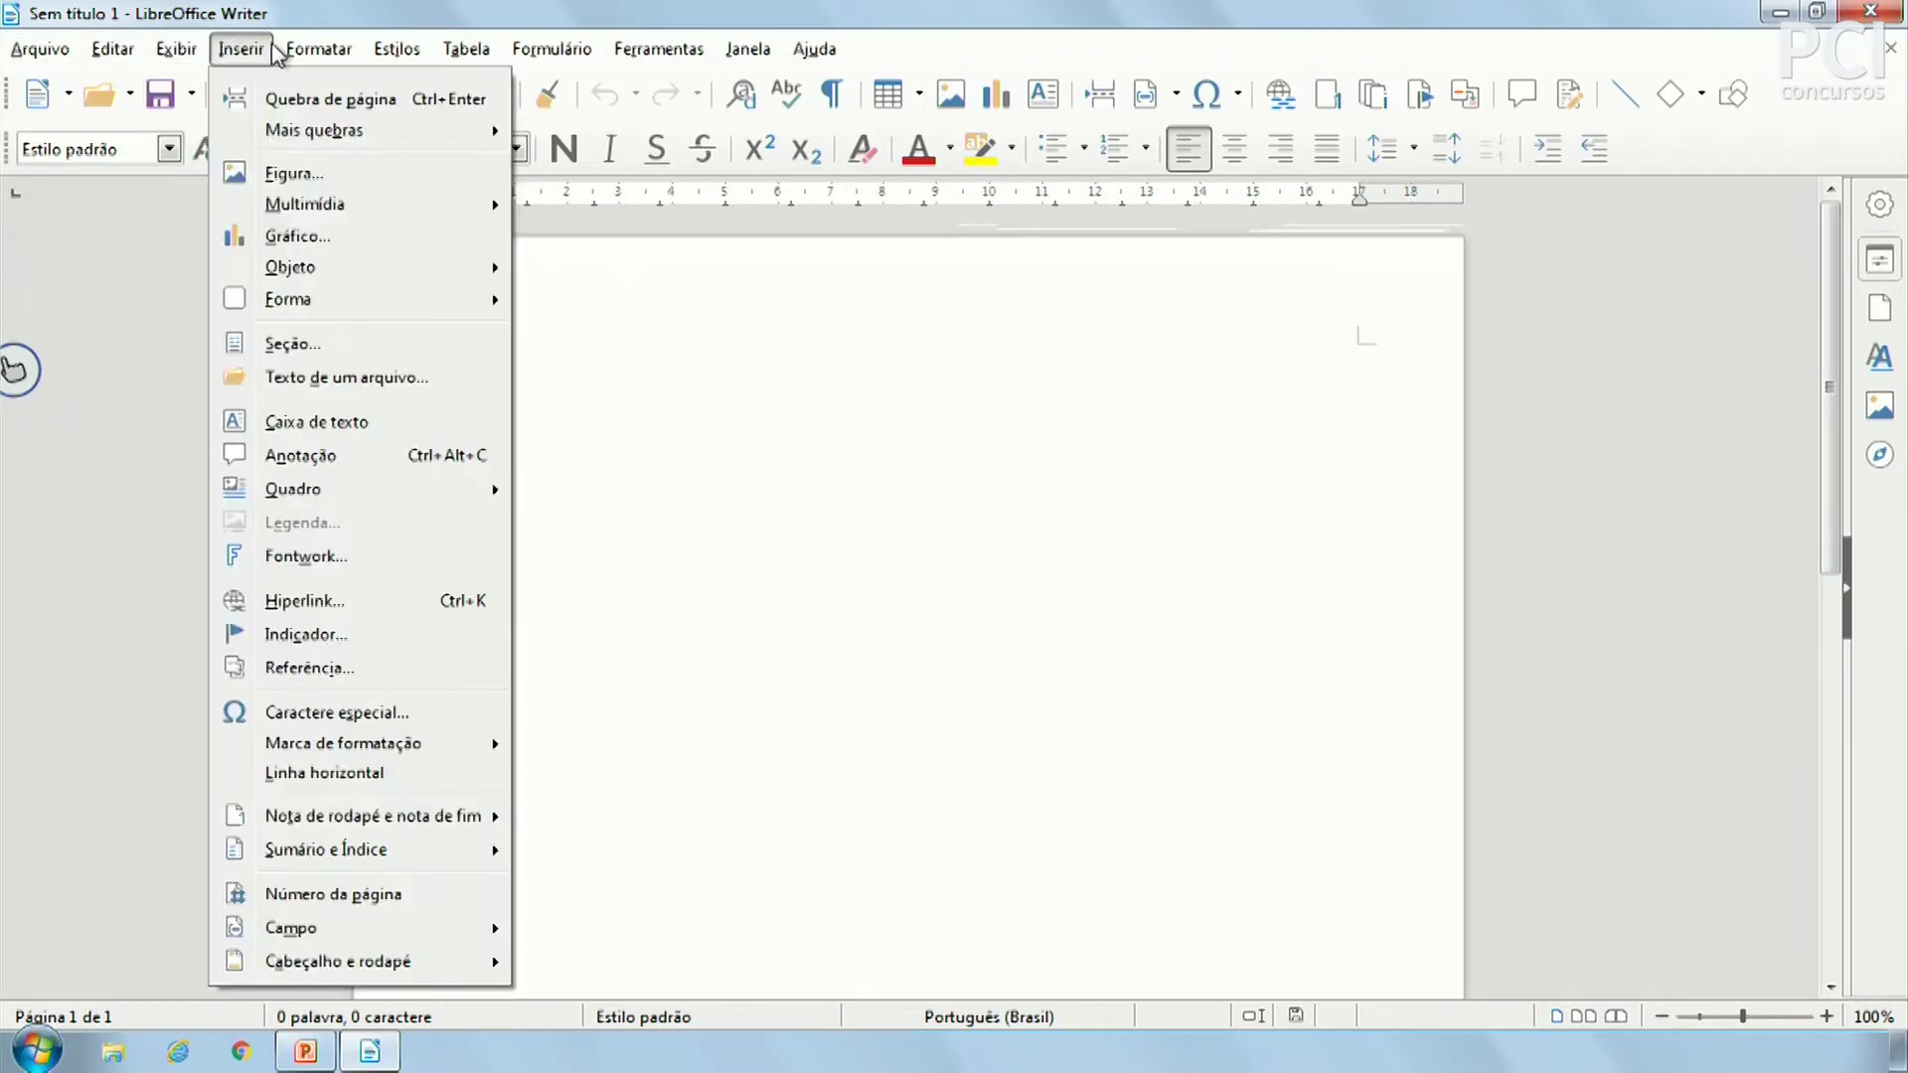
pyautogui.click(680, 54)
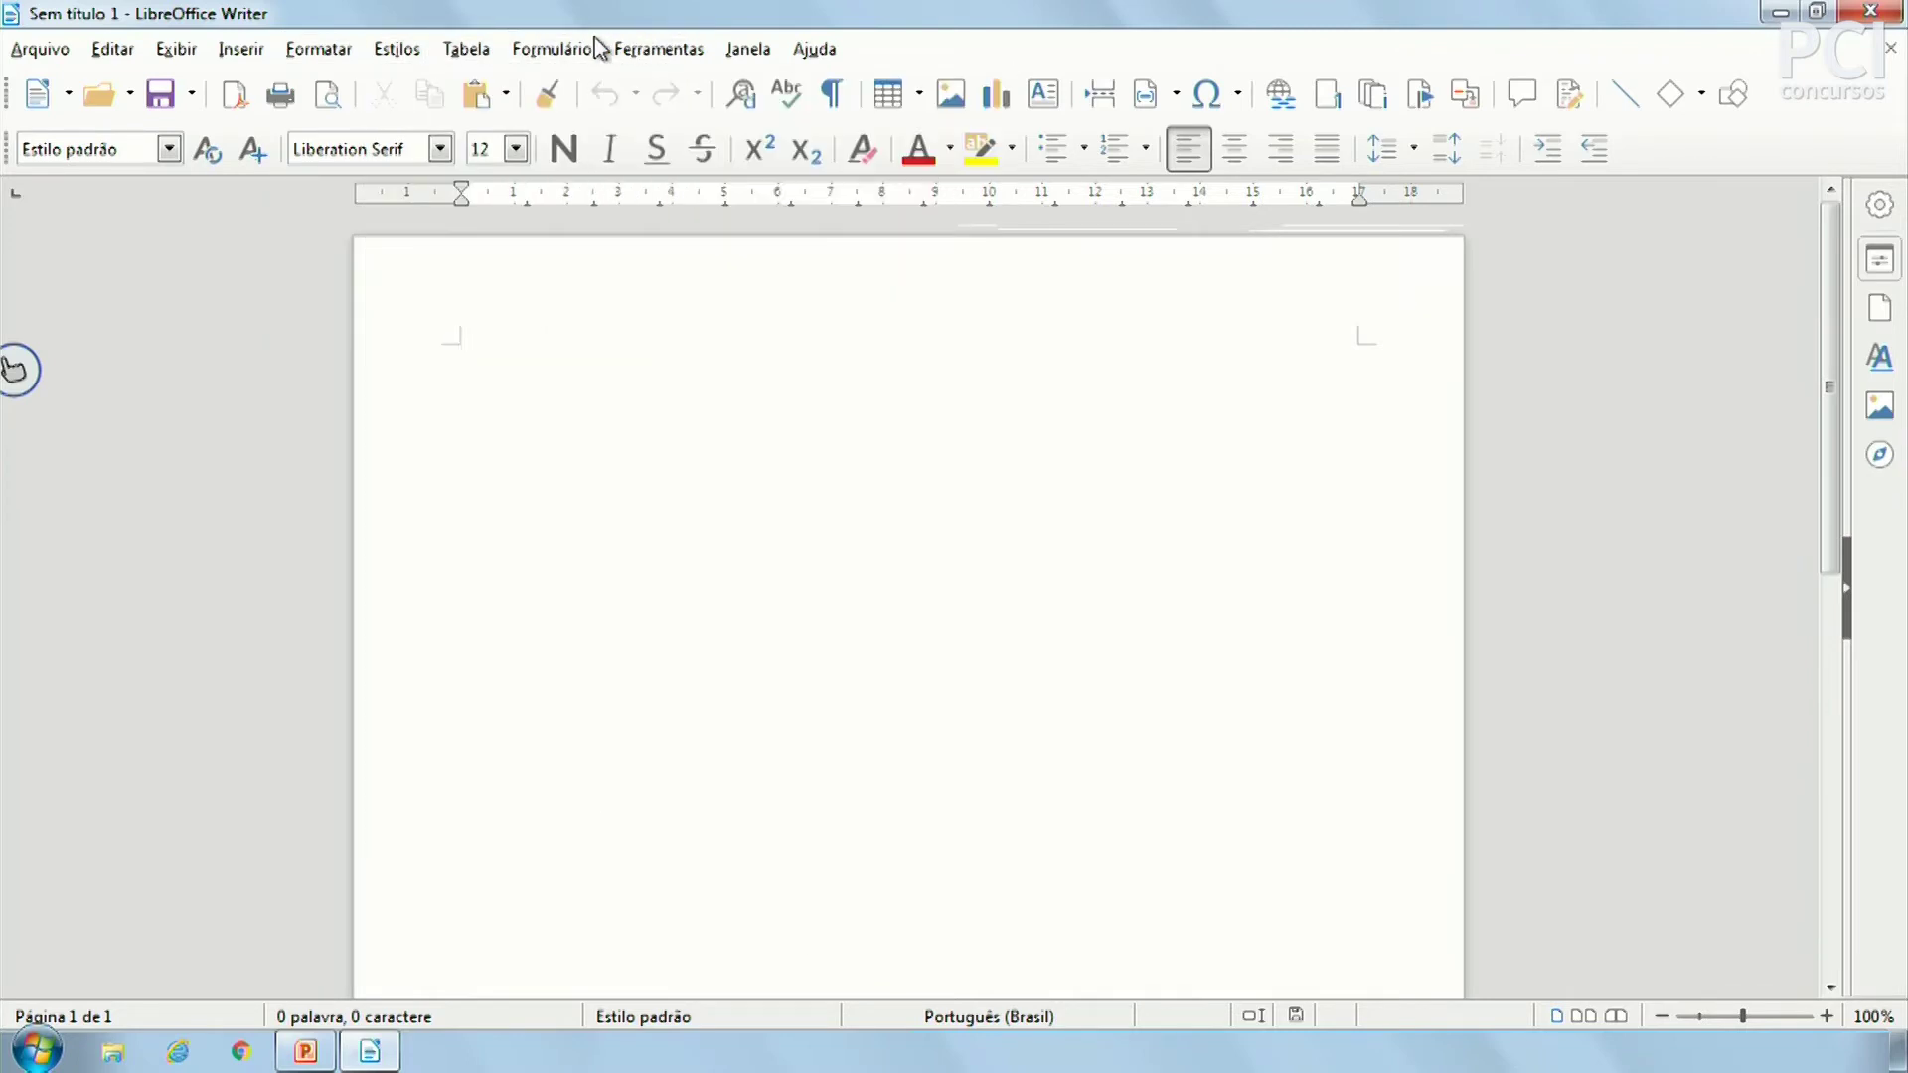
pyautogui.click(408, 52)
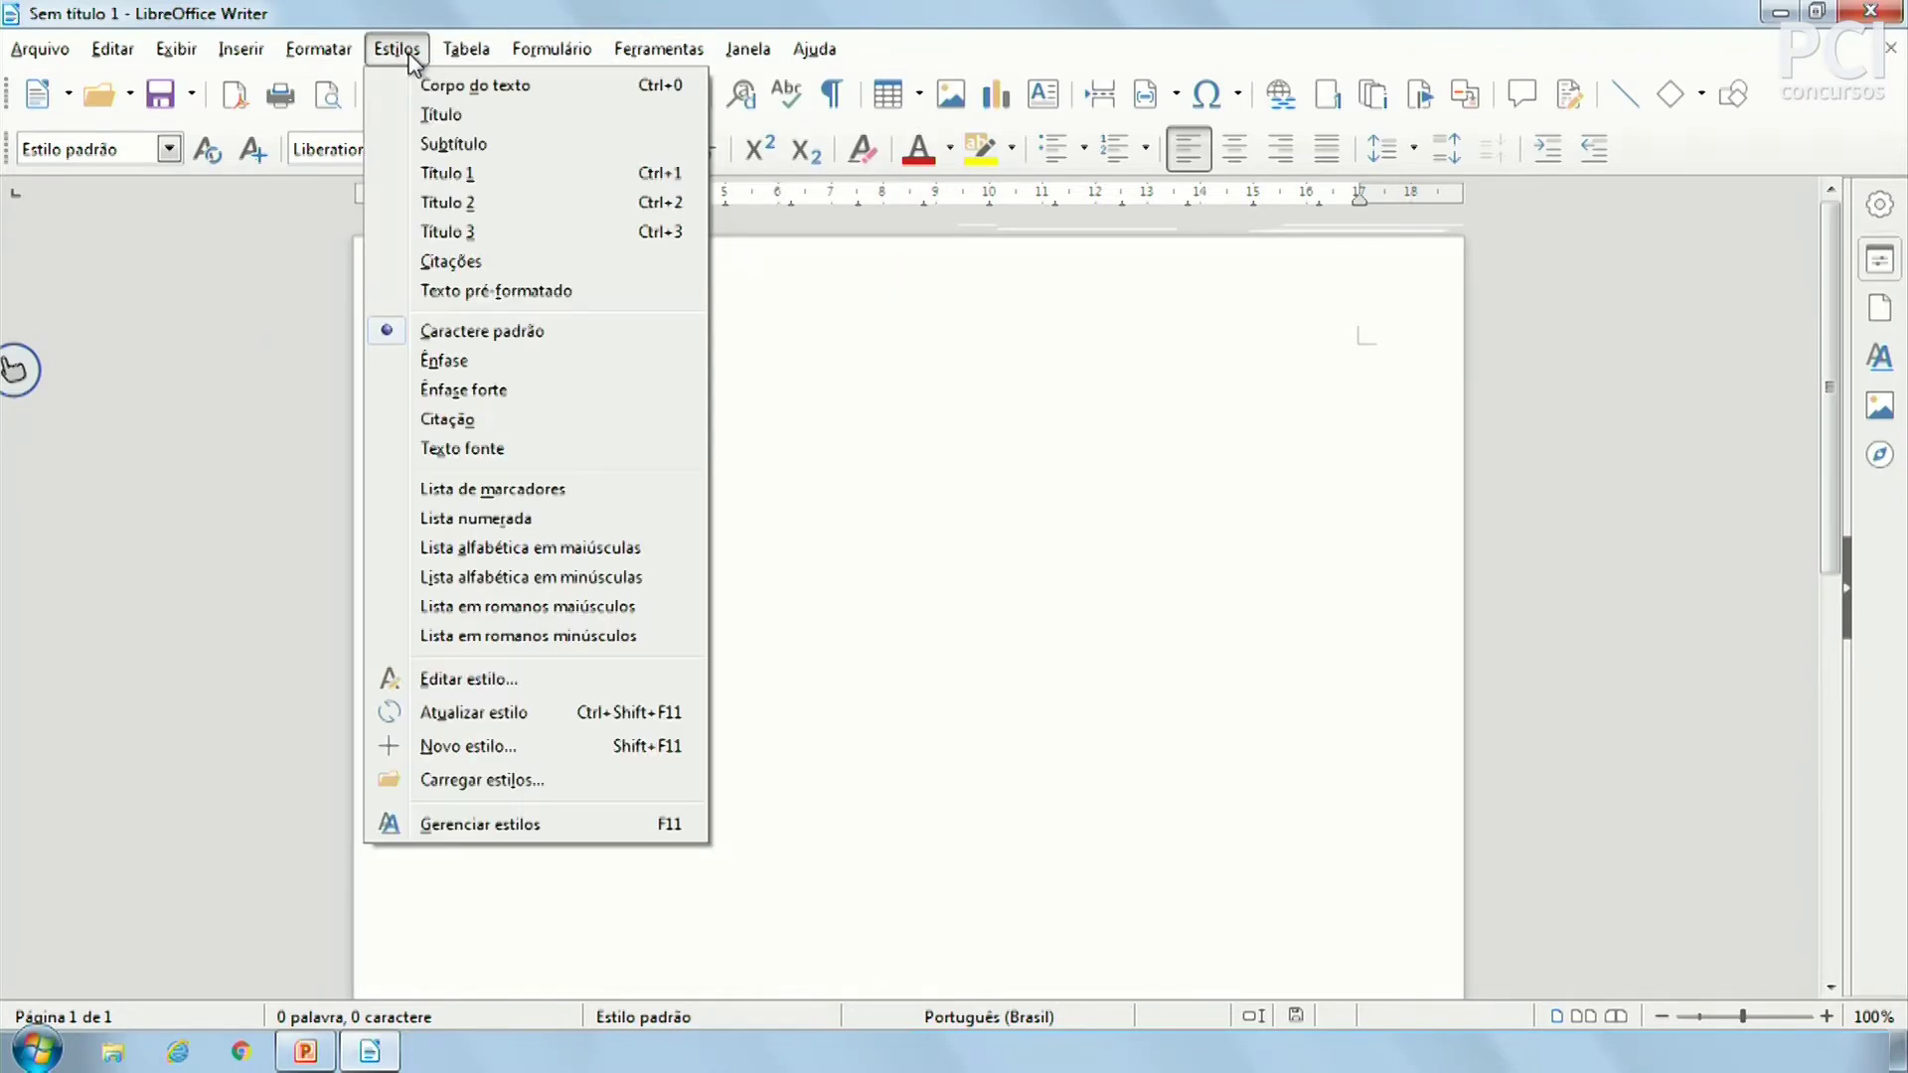
pyautogui.click(397, 49)
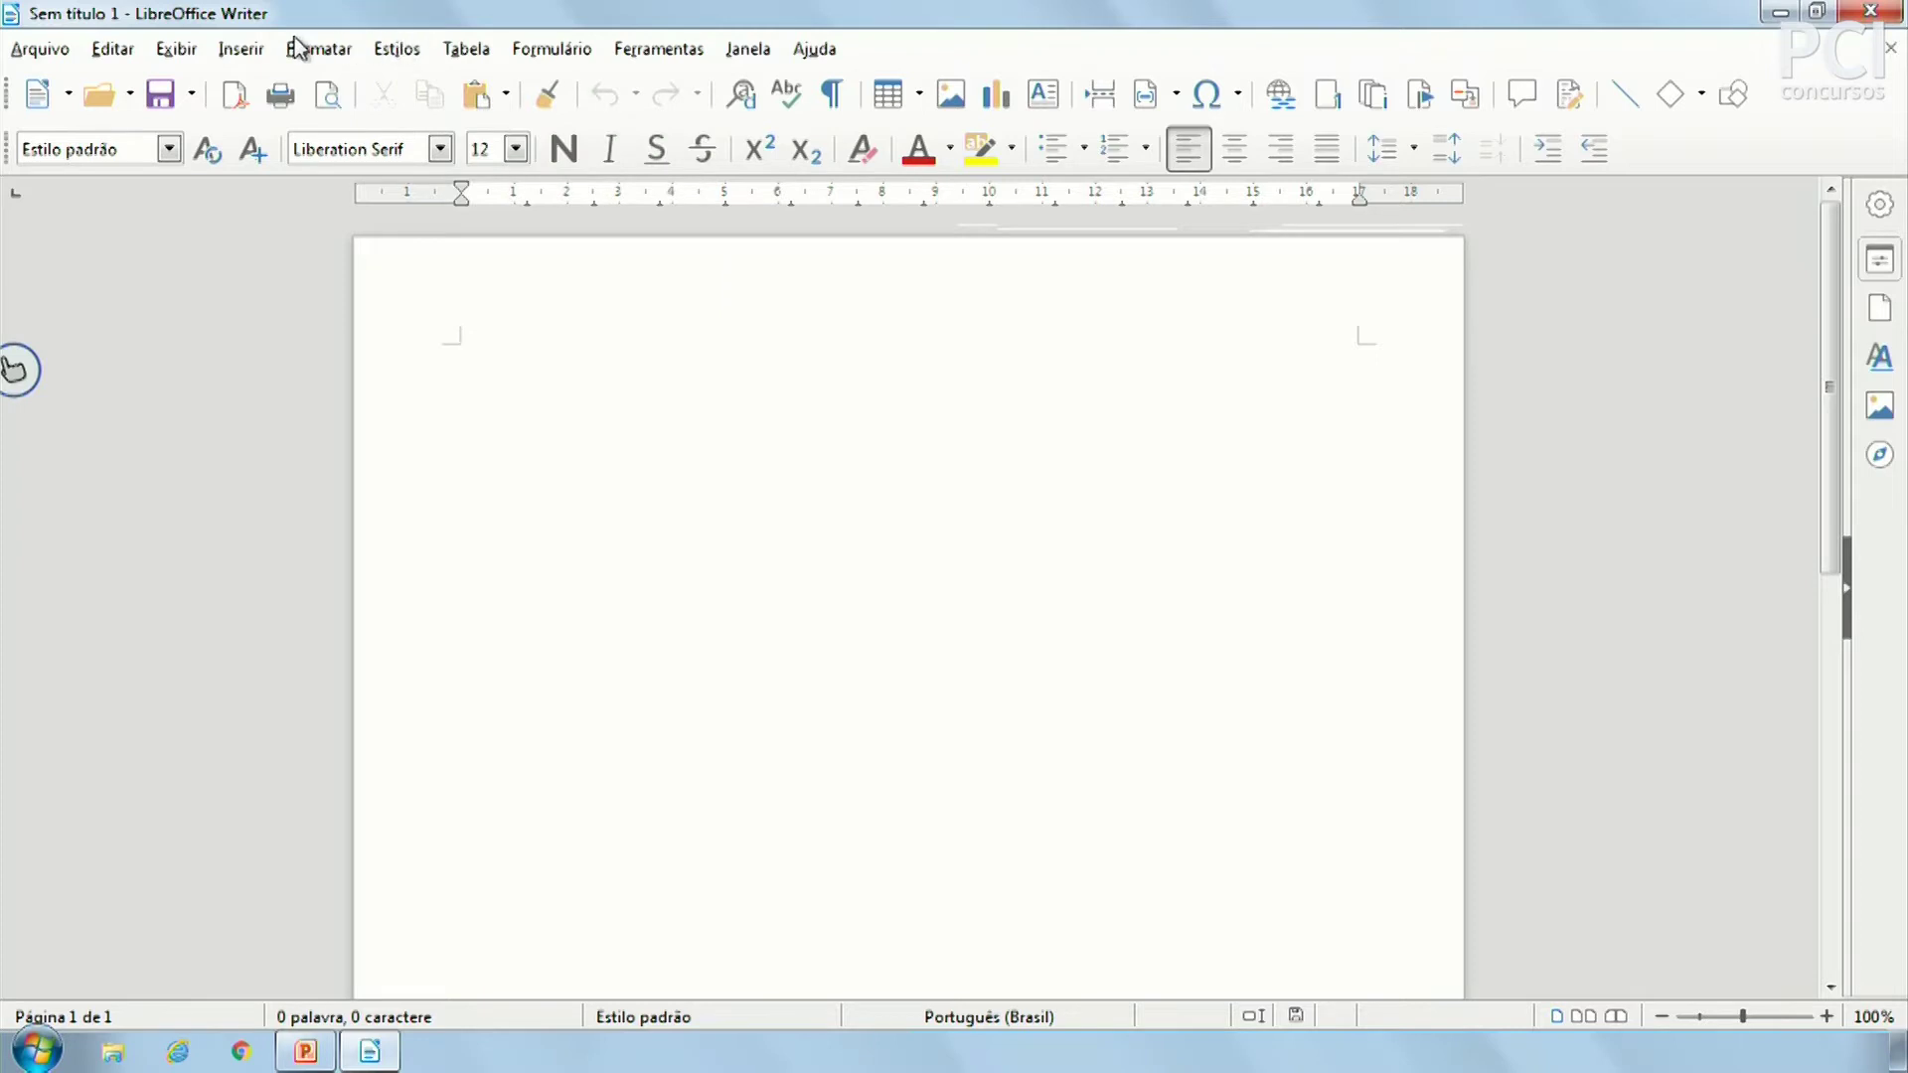
pyautogui.click(658, 52)
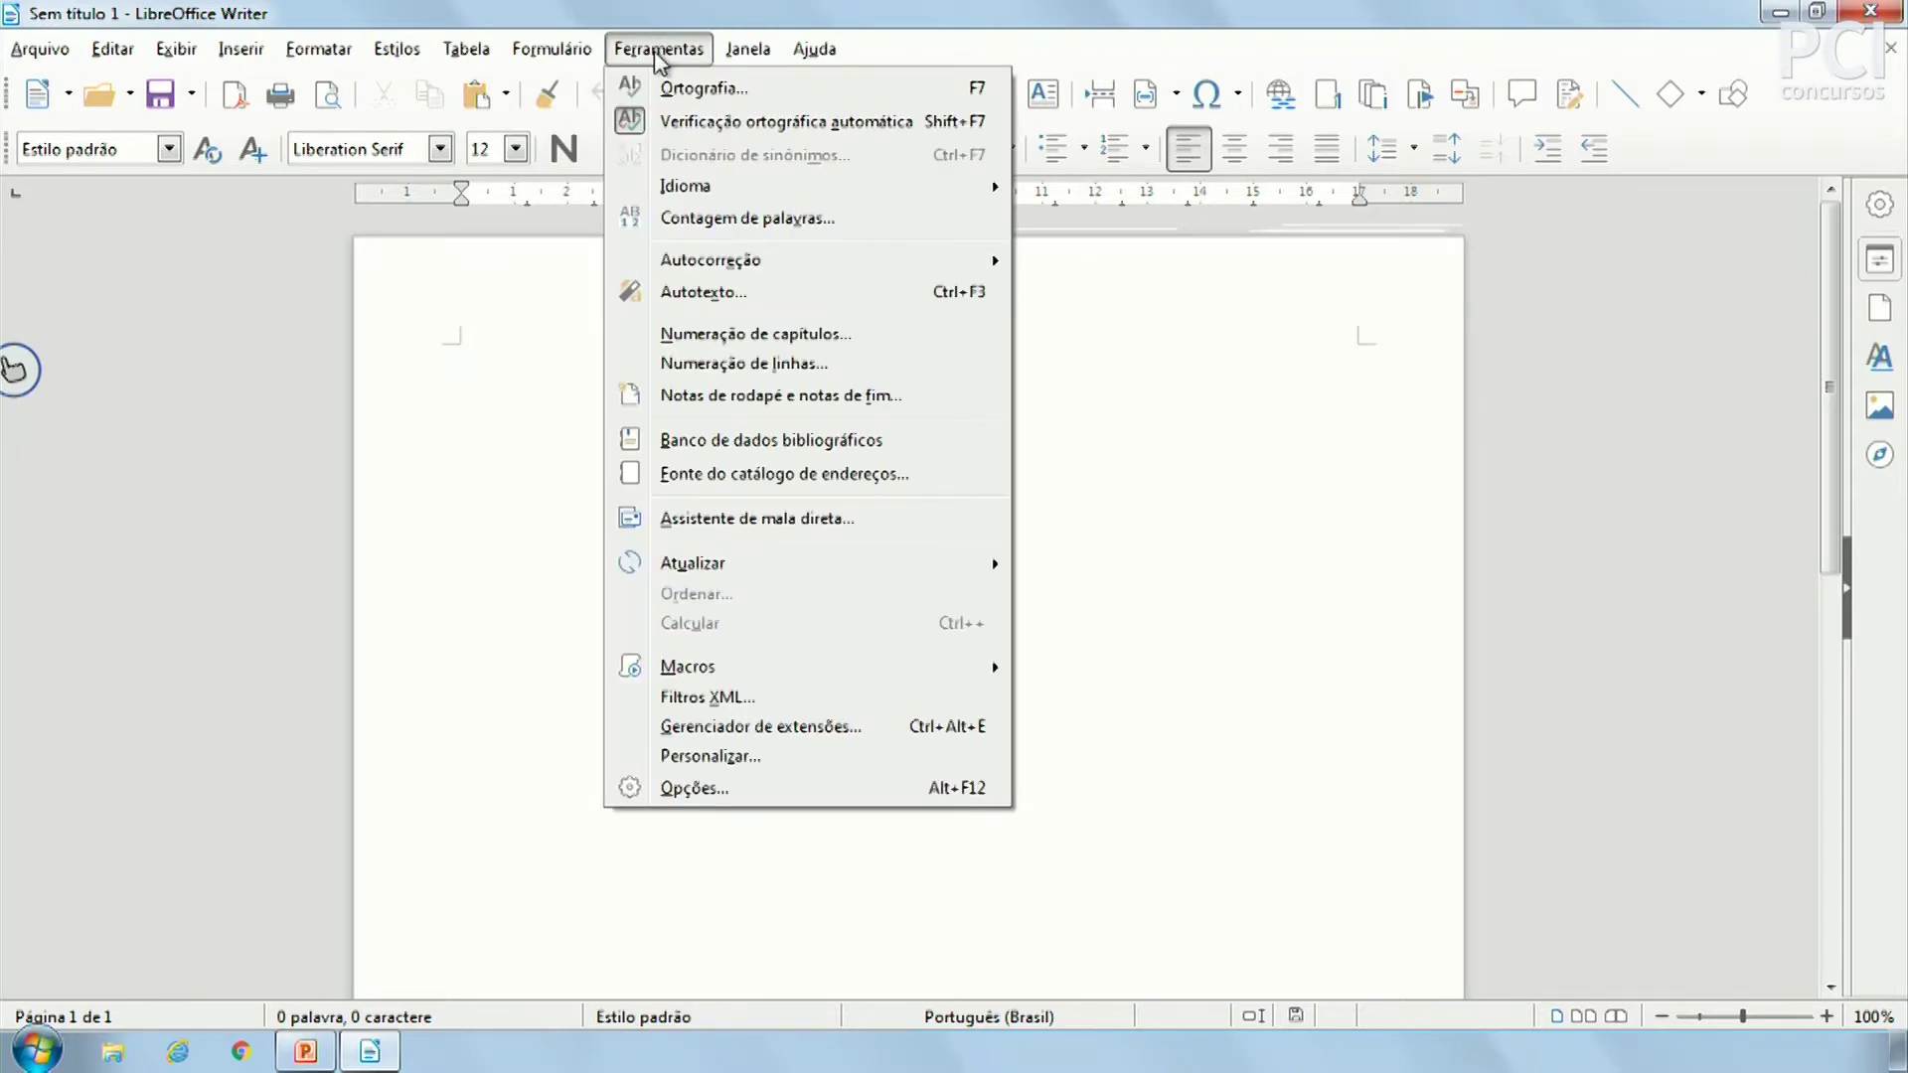
pyautogui.click(656, 51)
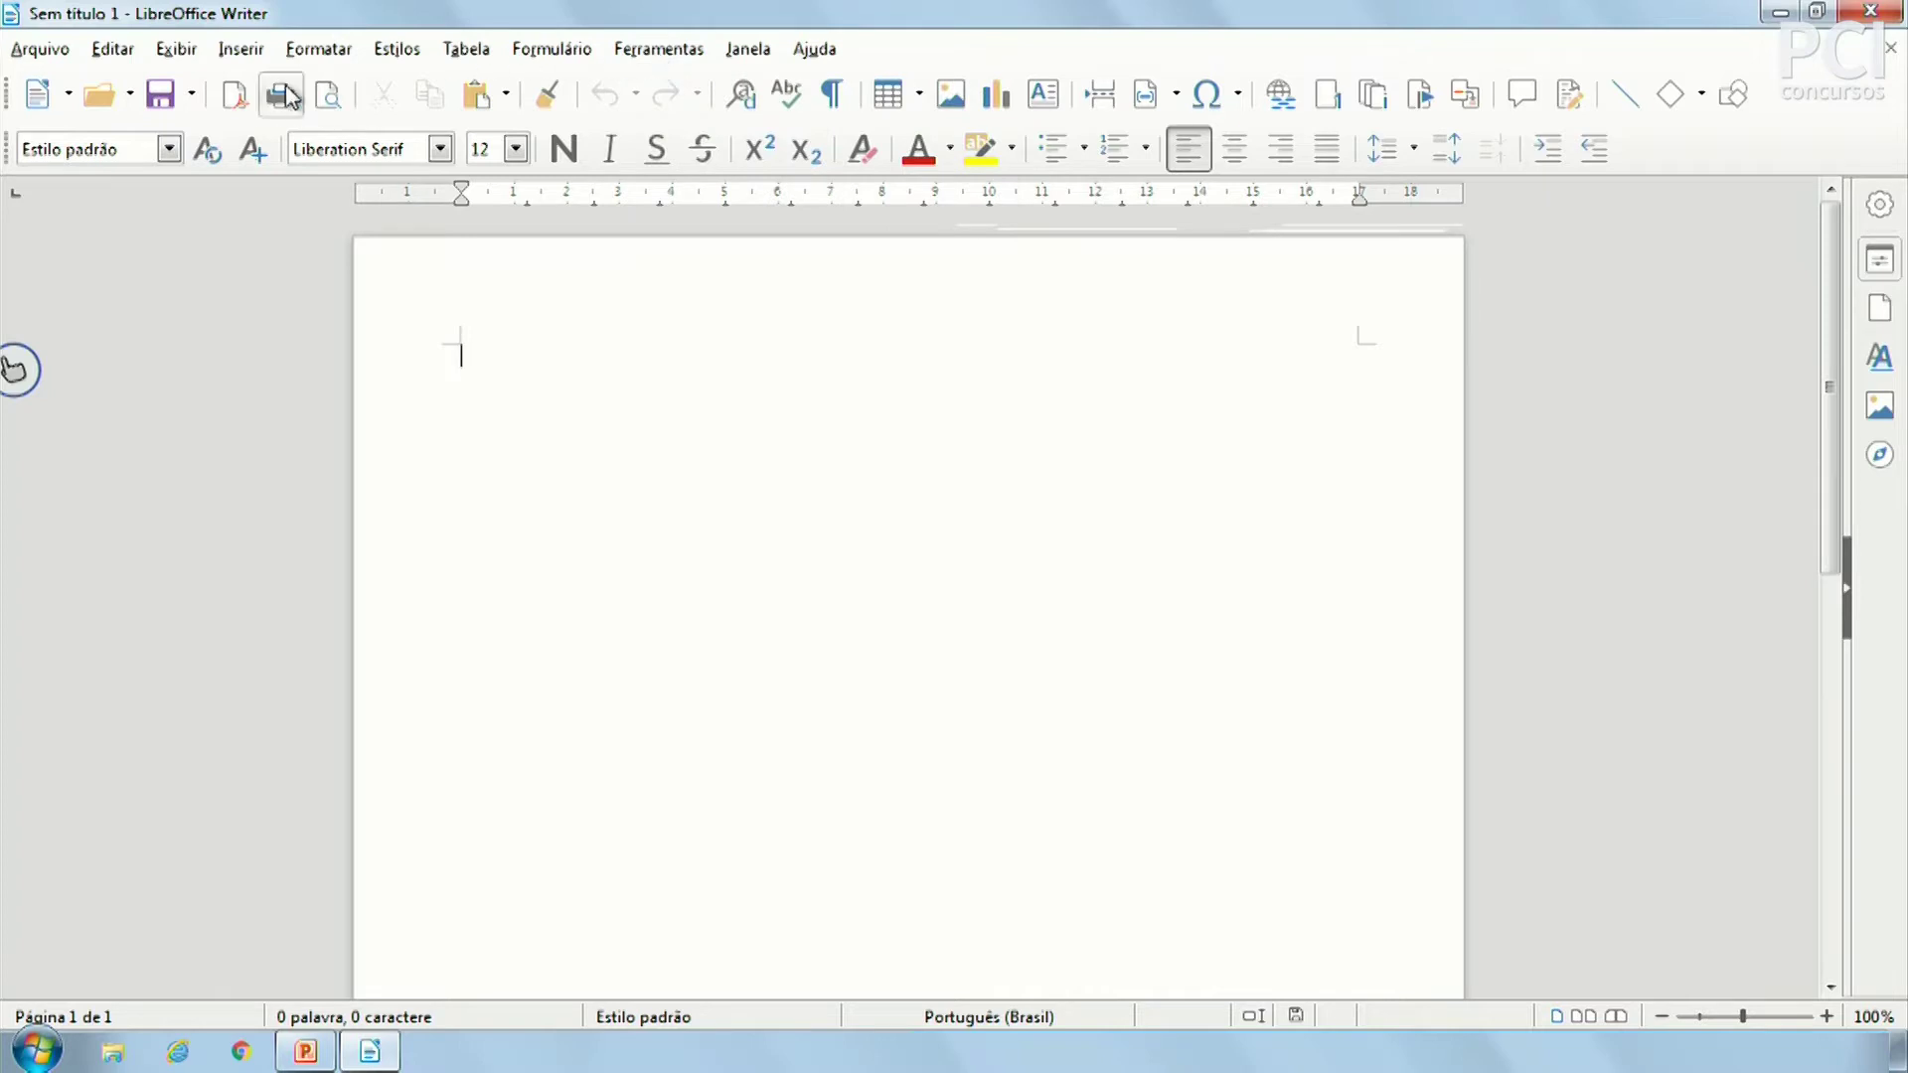
pyautogui.click(115, 51)
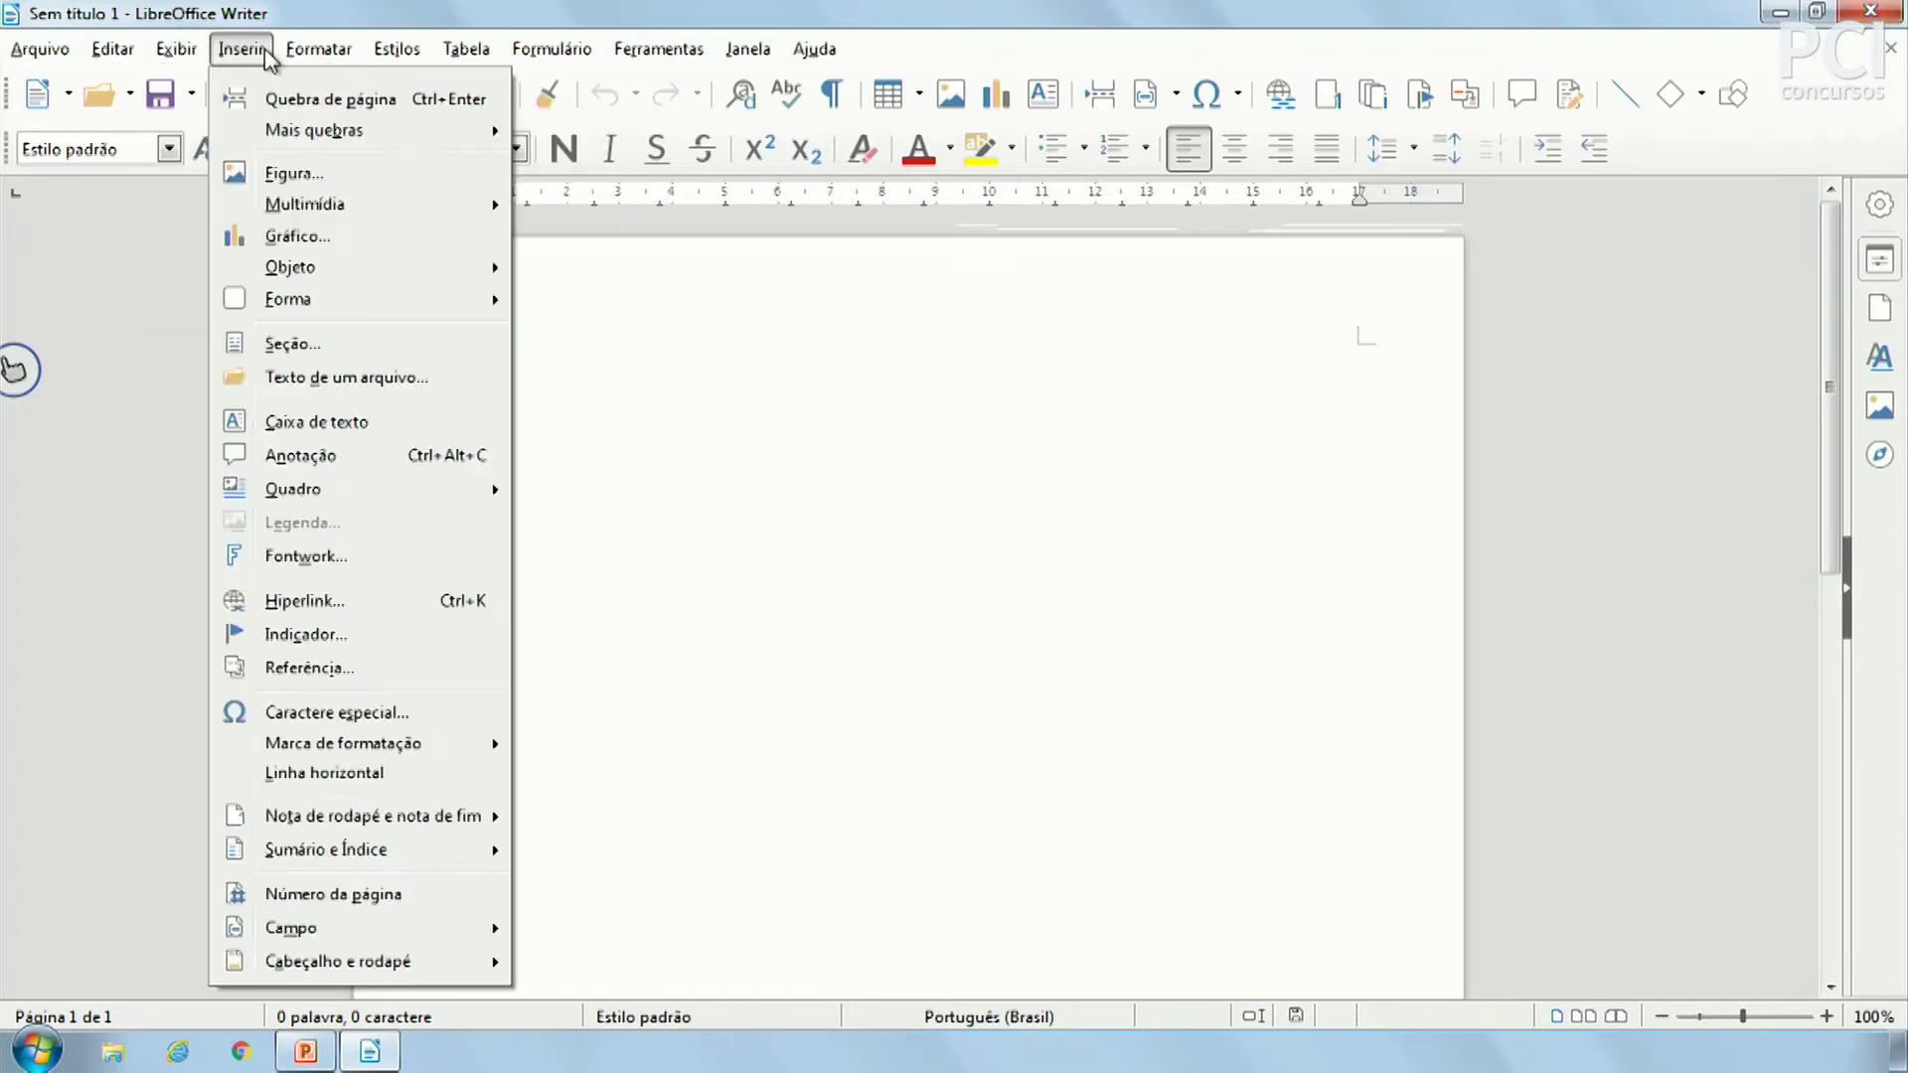
pyautogui.moveTo(302, 56)
pyautogui.click(320, 54)
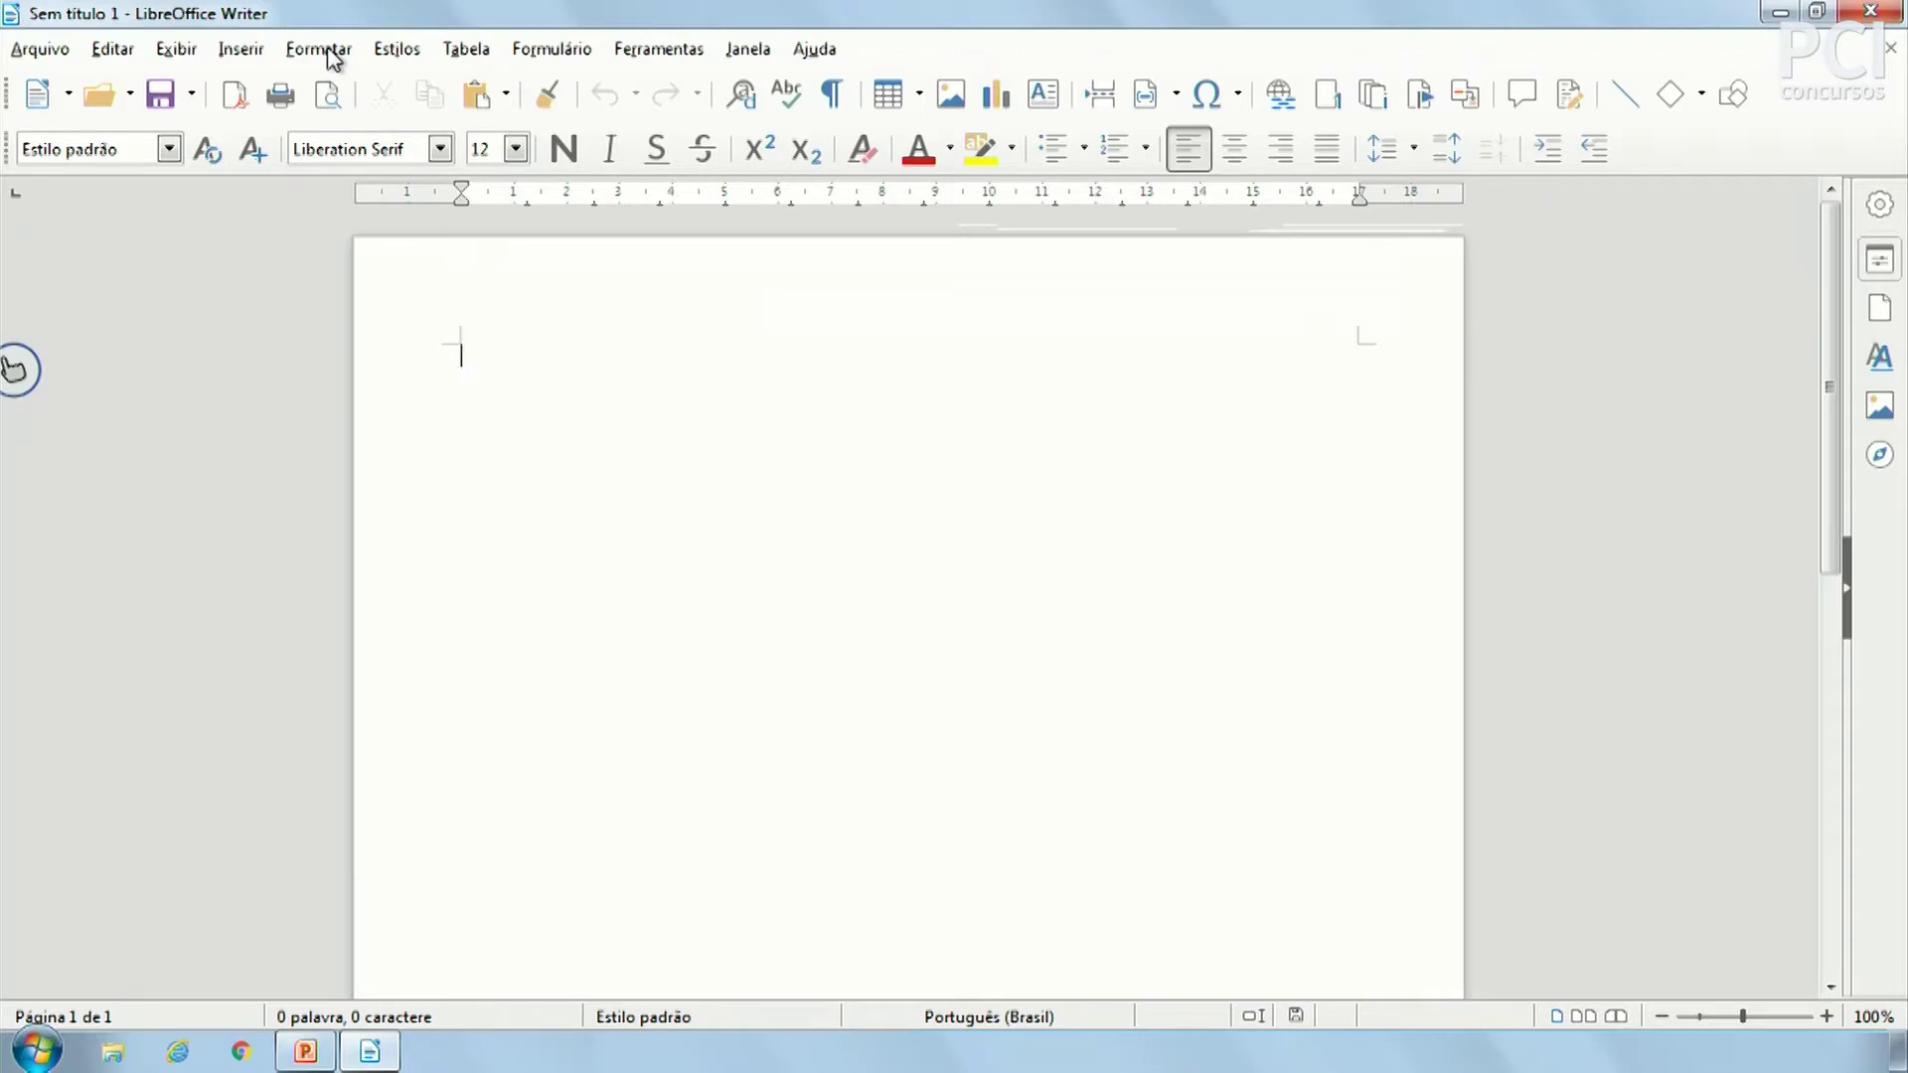
pyautogui.click(333, 52)
pyautogui.click(1299, 593)
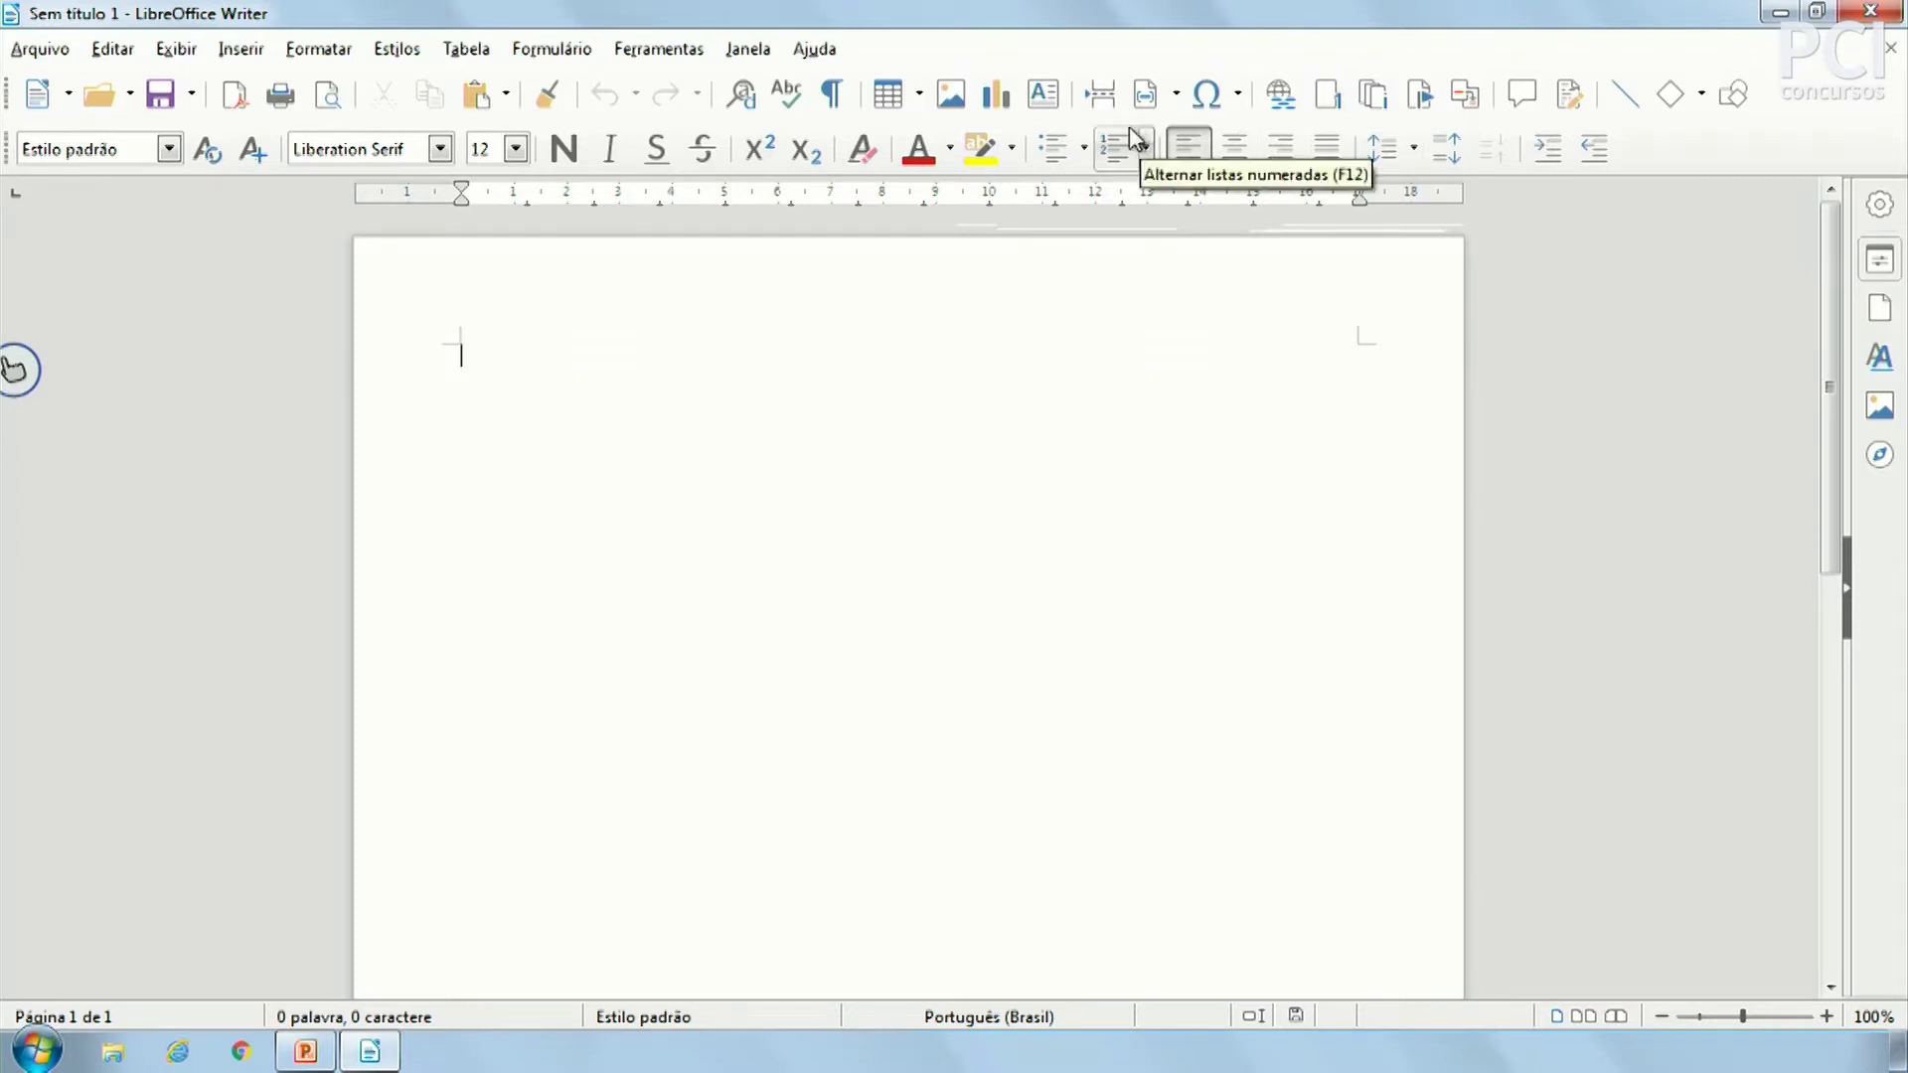
pyautogui.click(289, 55)
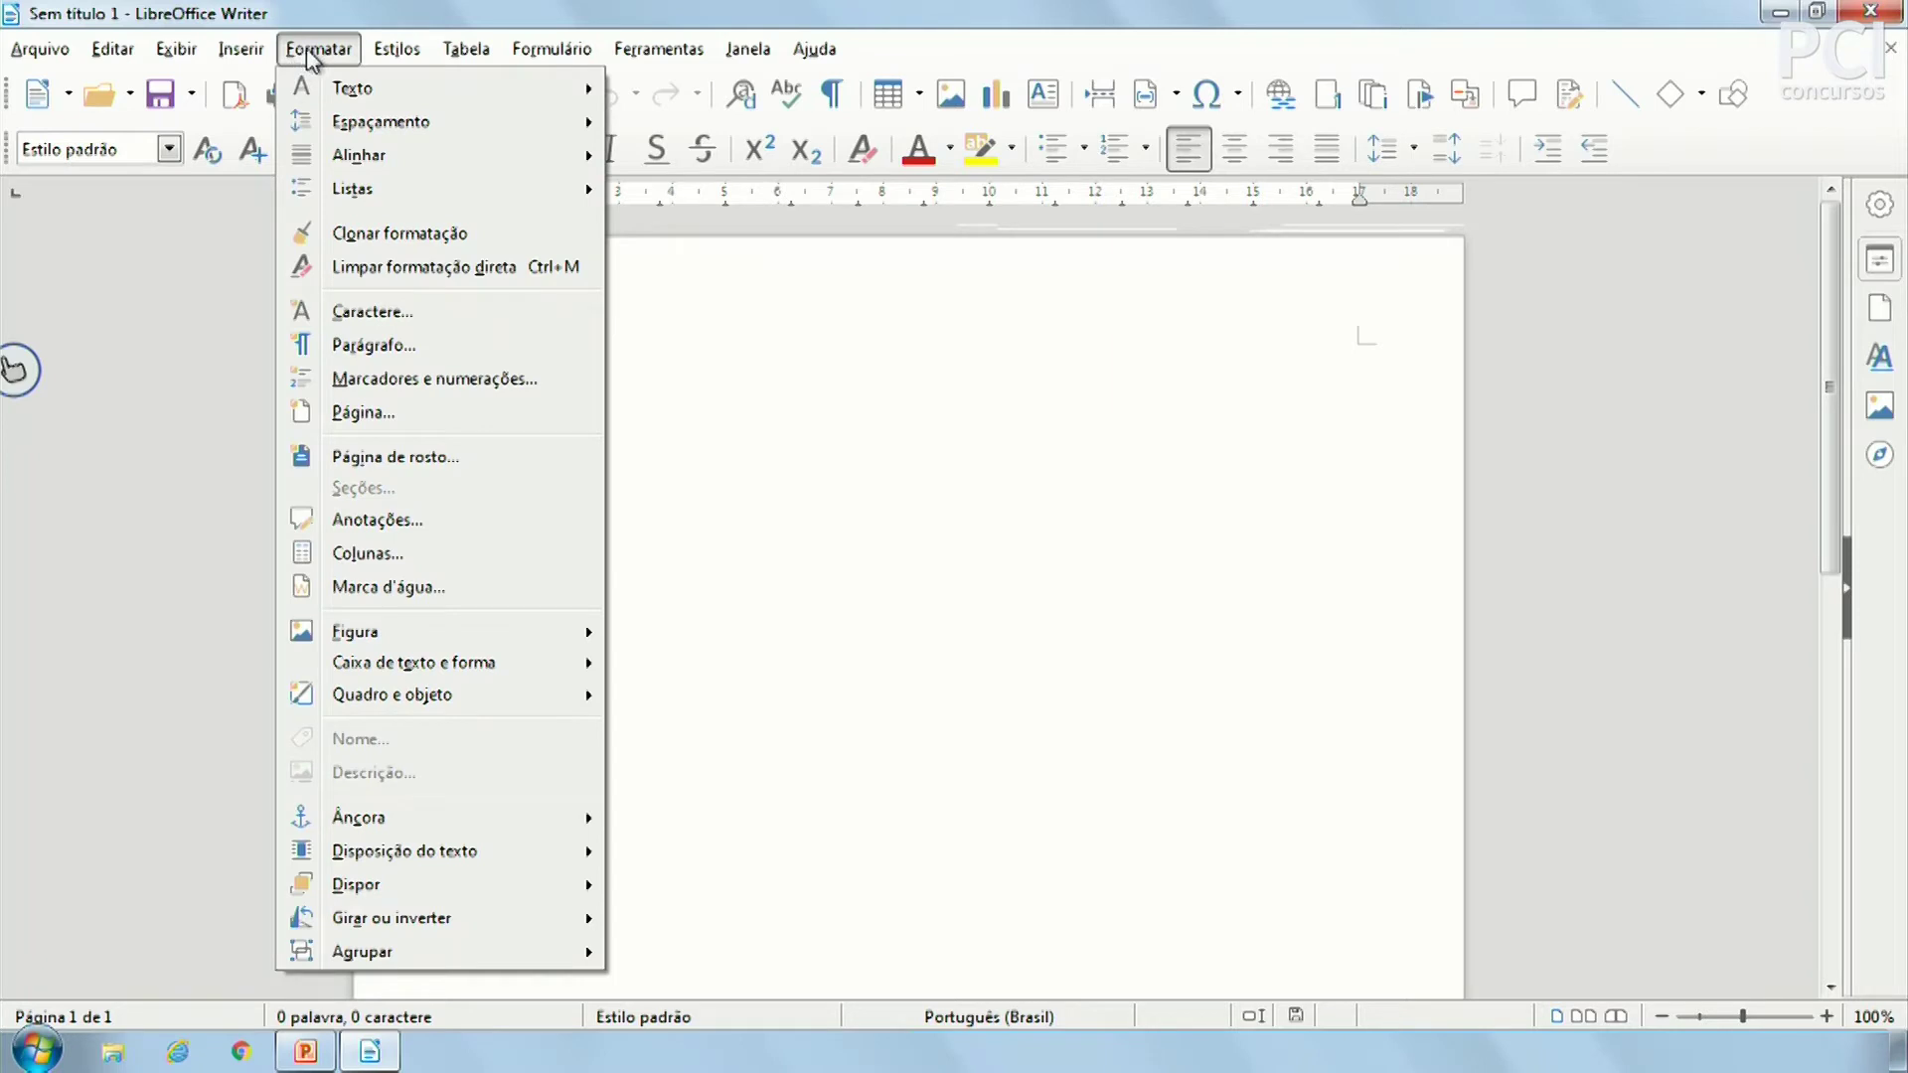
pyautogui.click(313, 56)
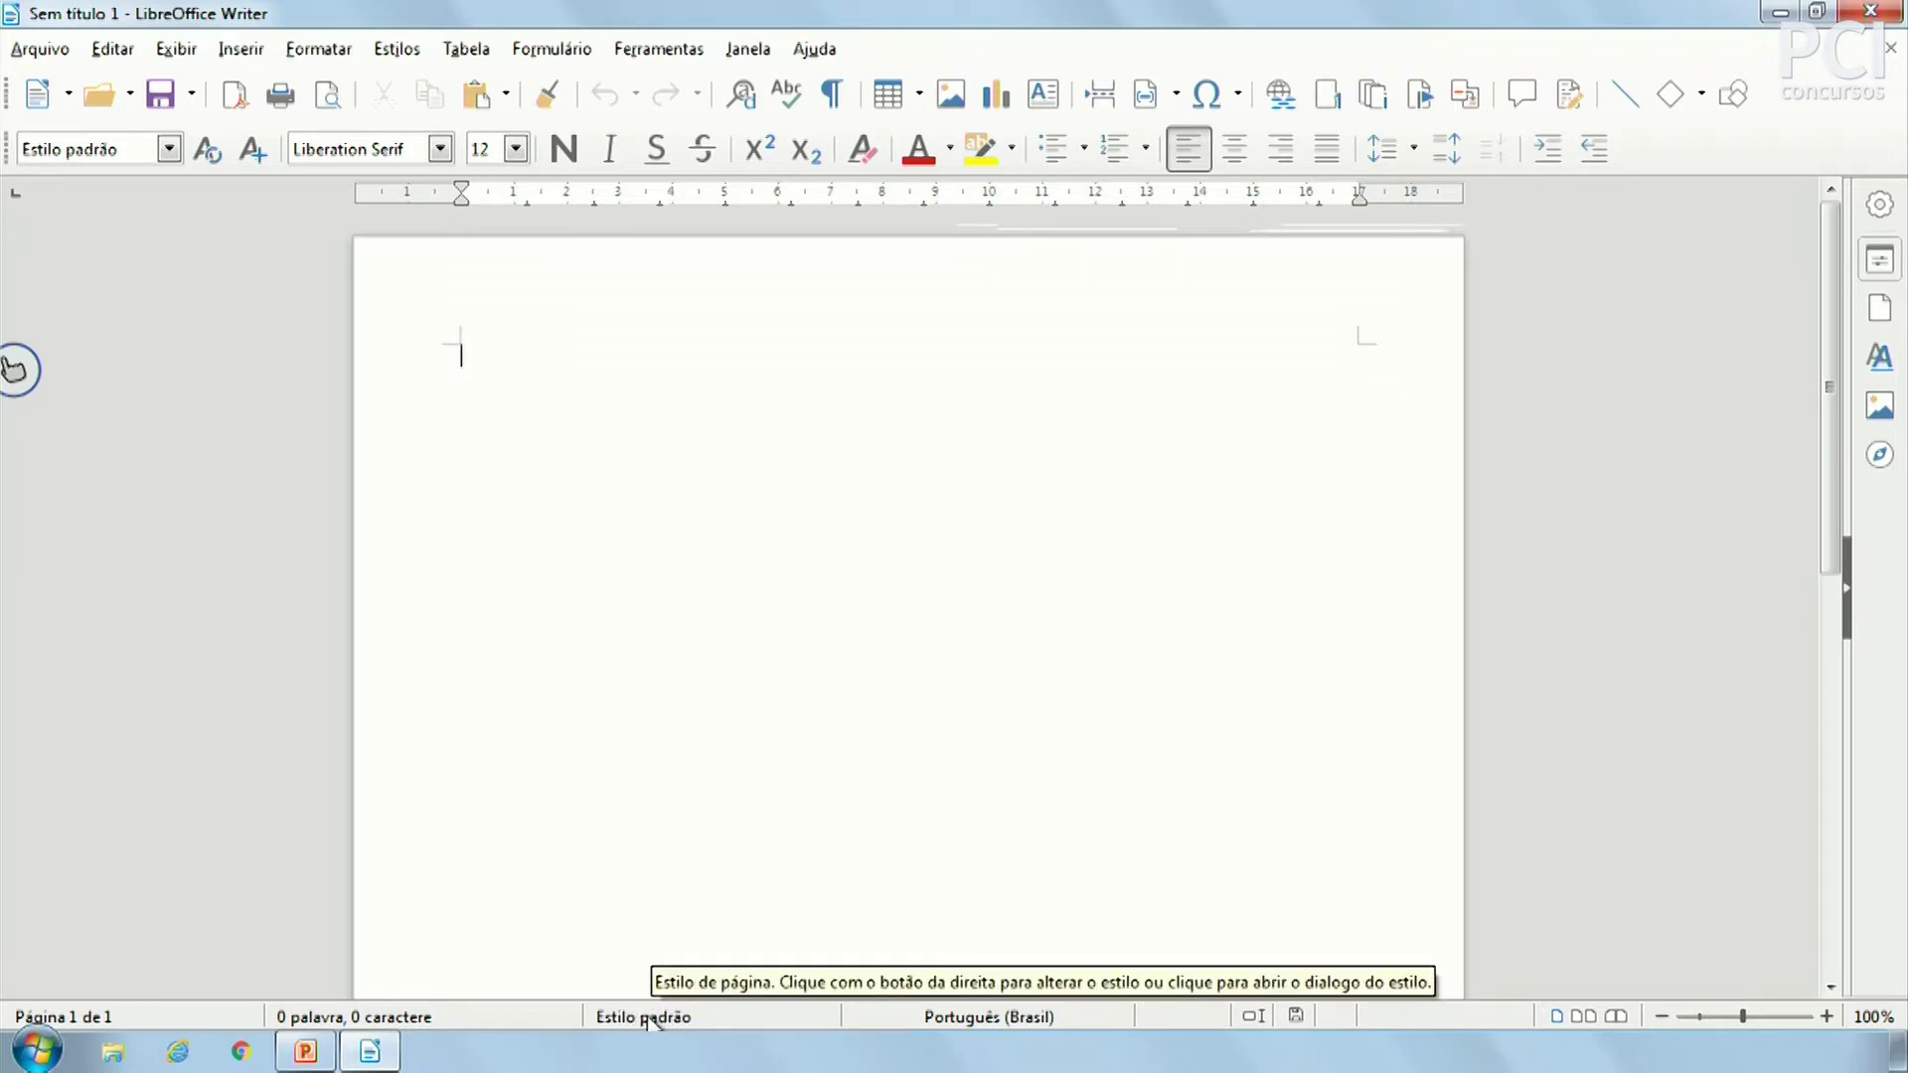
# Examine the list of paragraph styles and the settings of the default page style
pyautogui.click(169, 149)
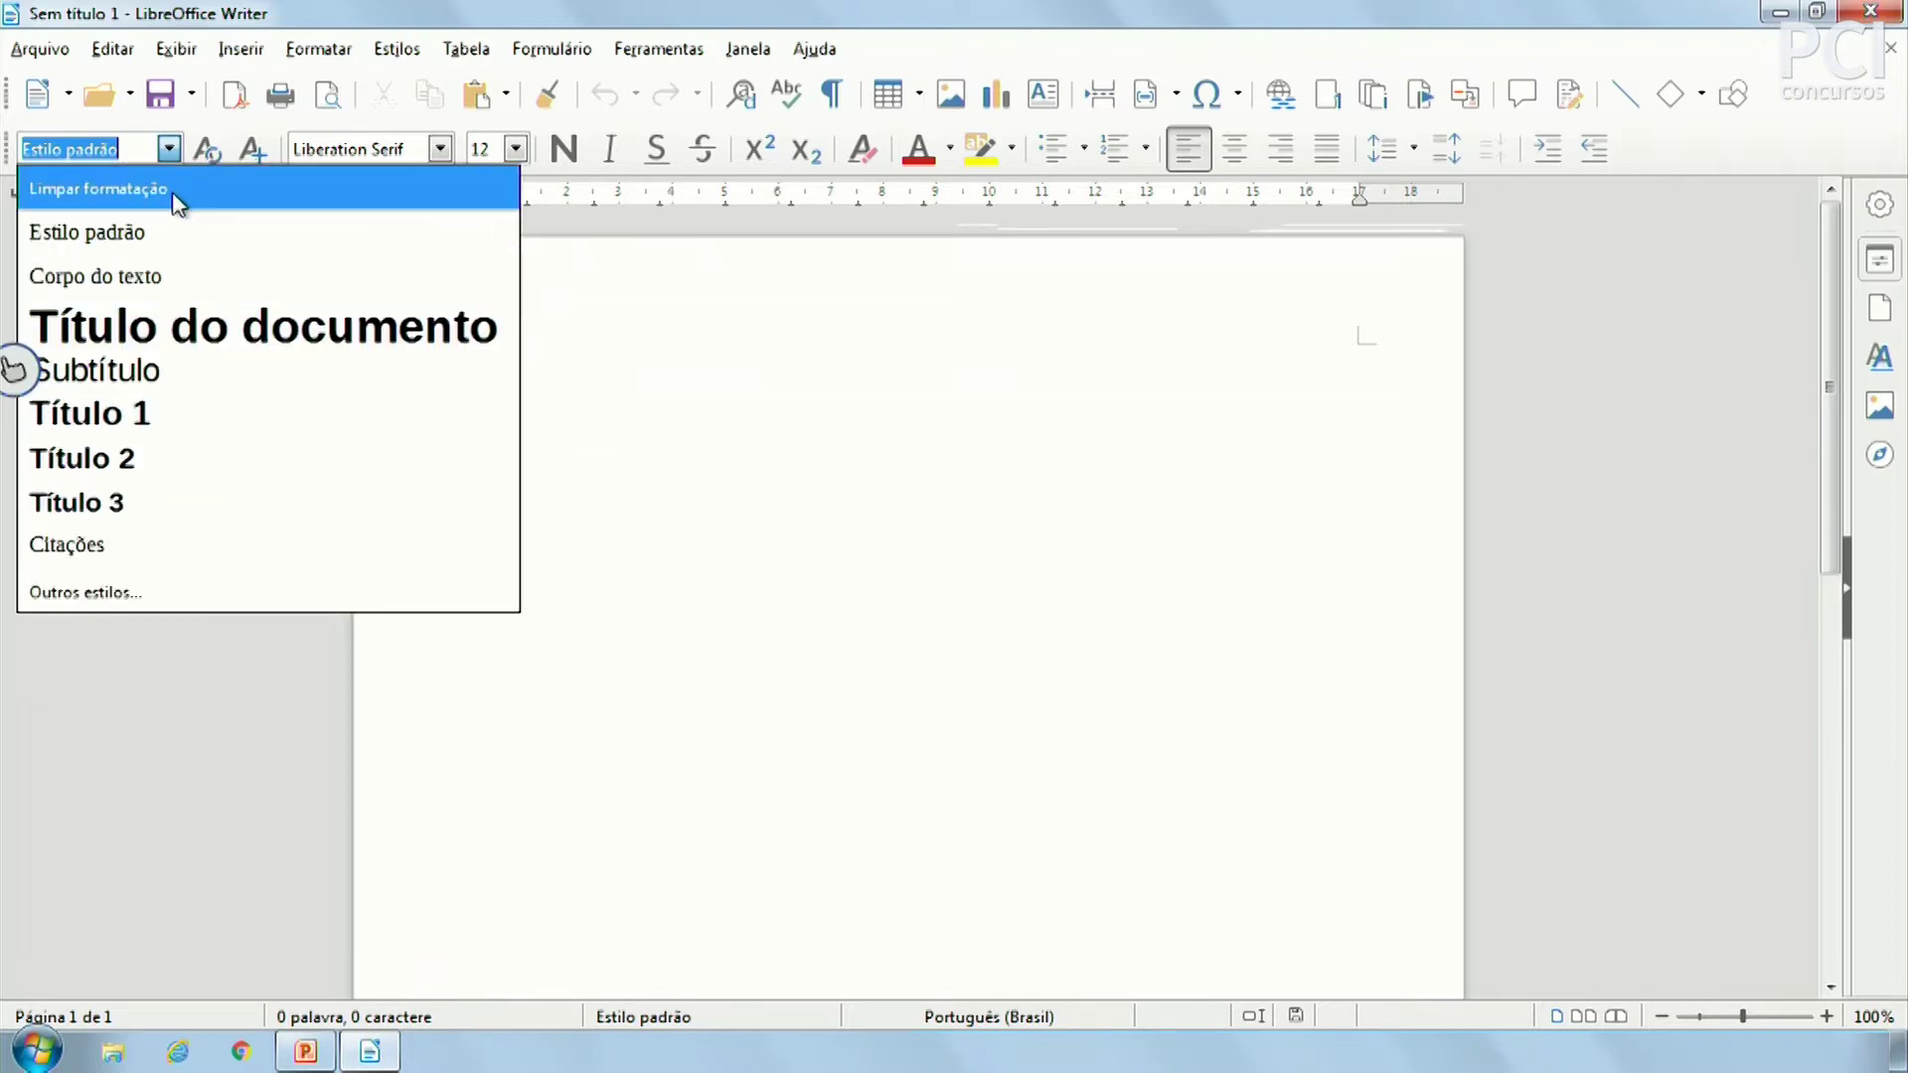
pyautogui.click(170, 150)
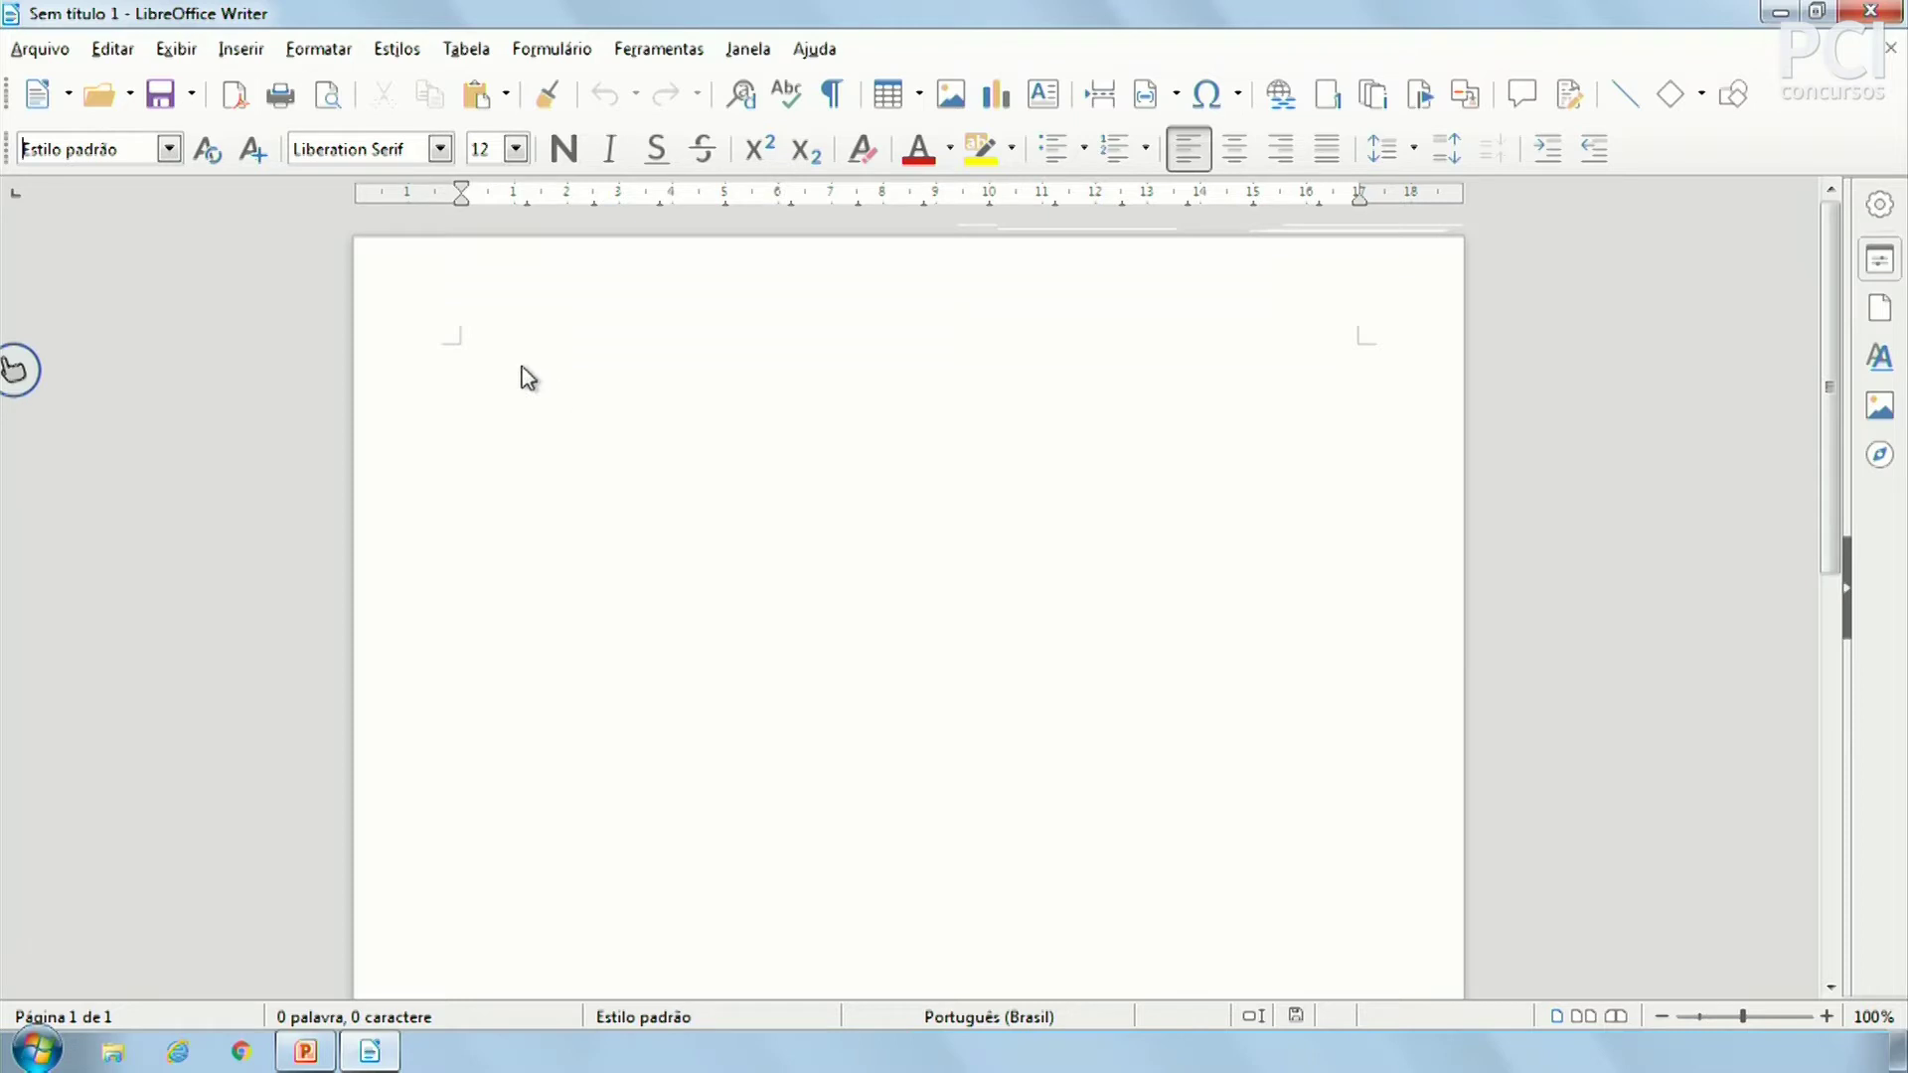
pyautogui.hotkey('alt', 'shift', 'p')
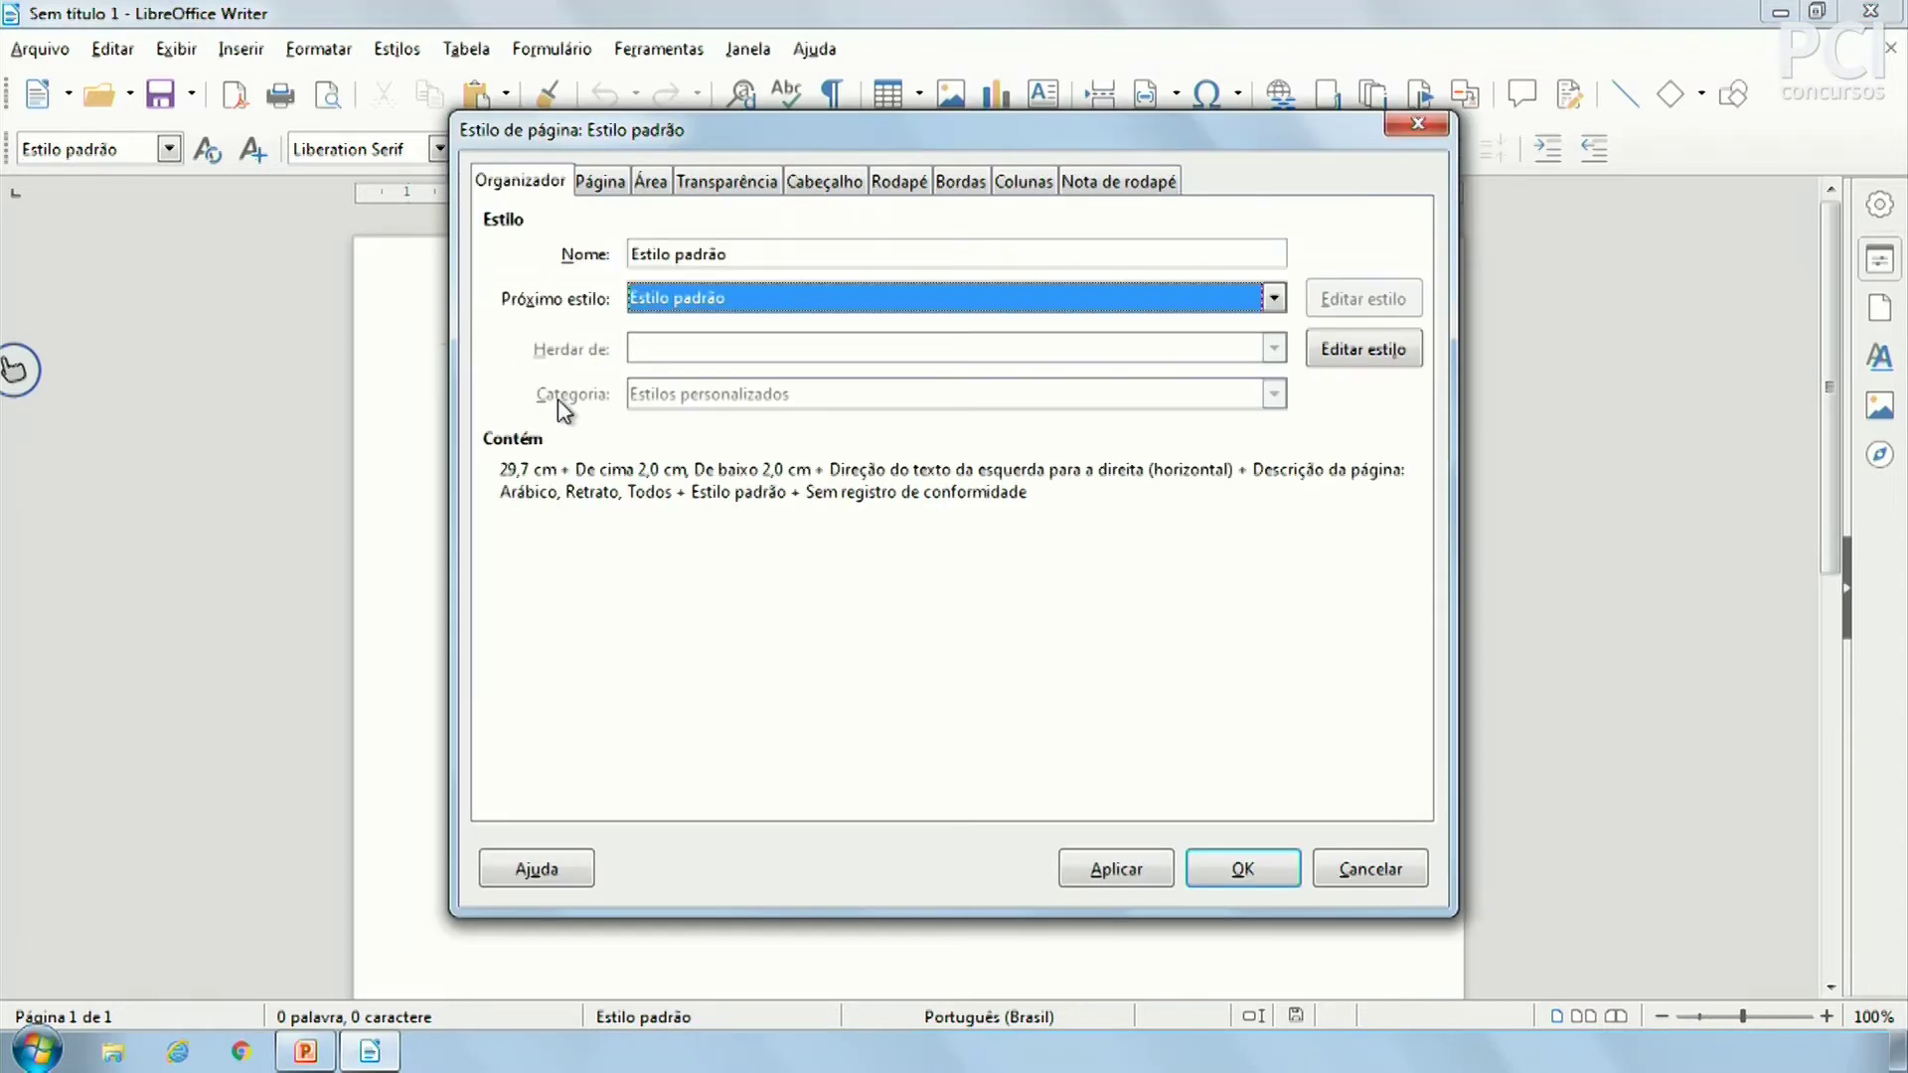
pyautogui.press('Escape')
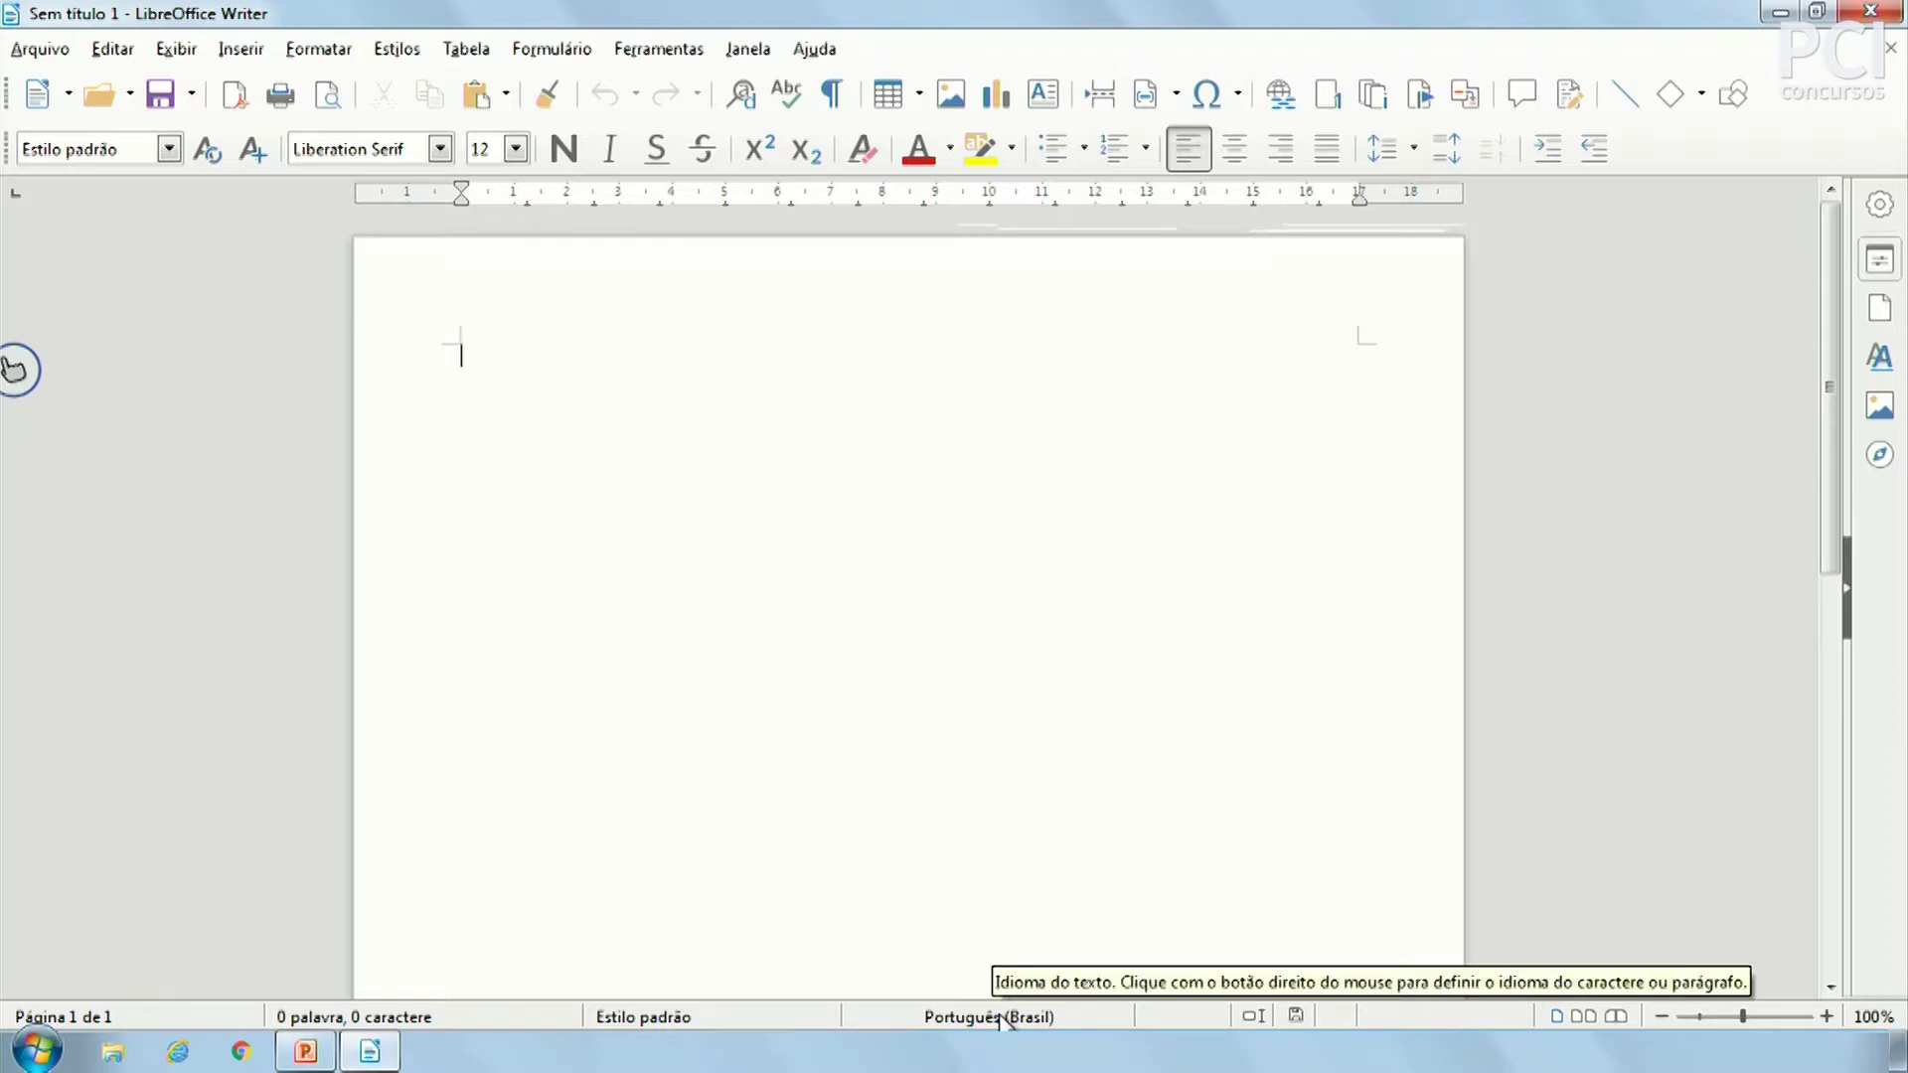
# Switch the page display to book view and back to single-page view
pyautogui.click(1202, 1017)
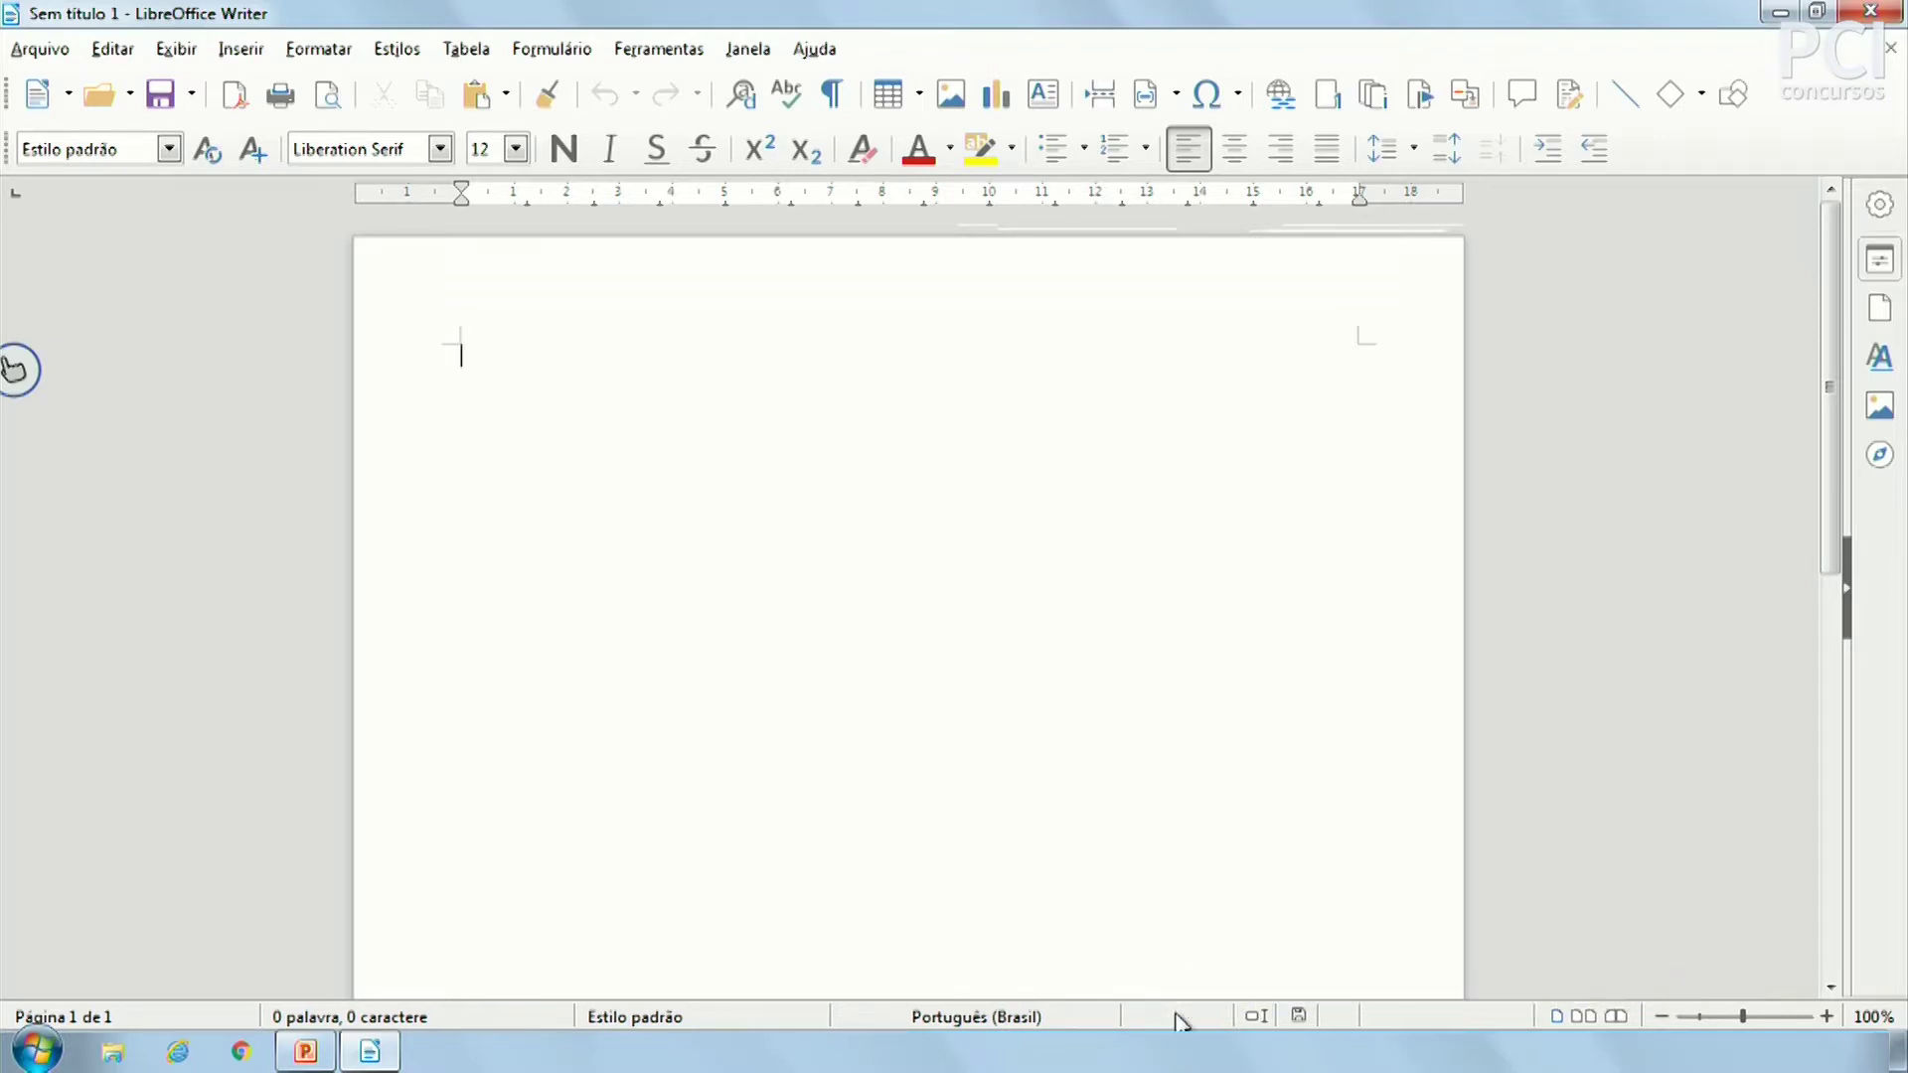
pyautogui.click(1160, 1022)
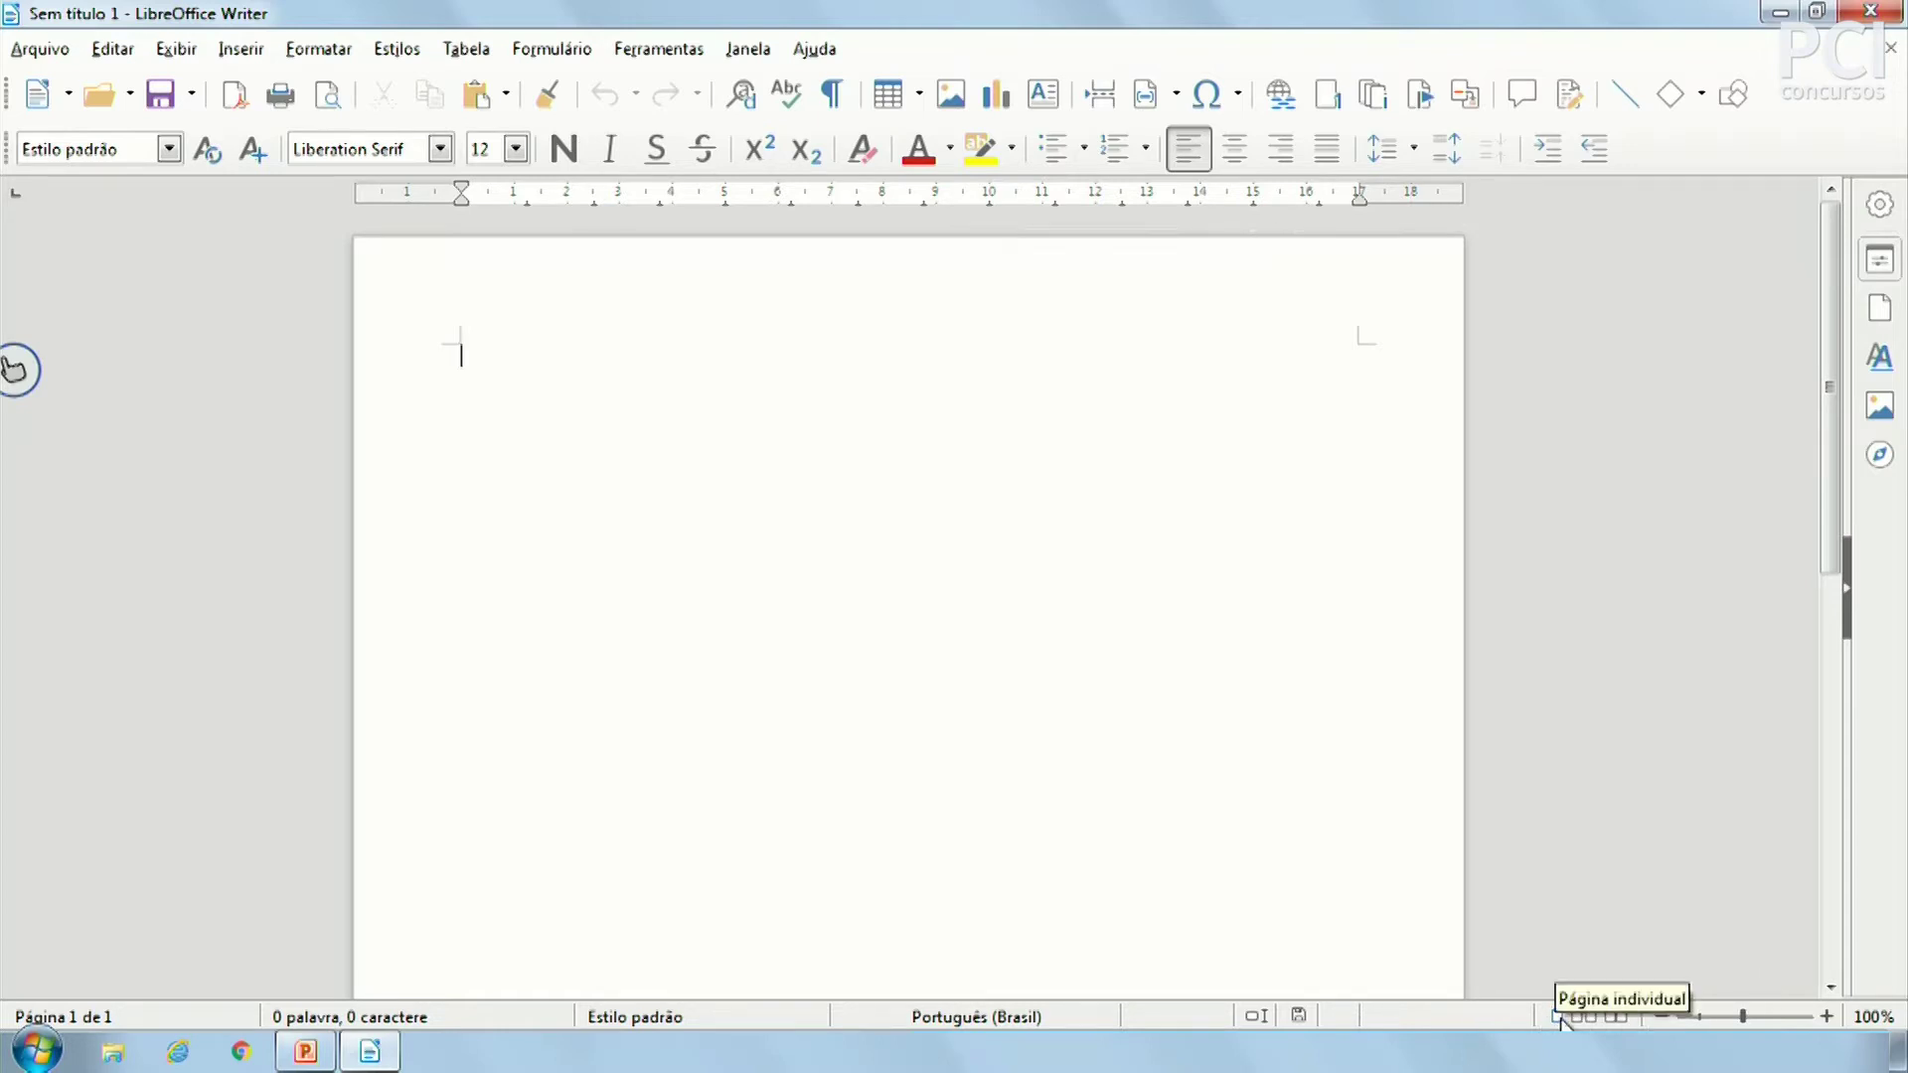
pyautogui.click(1620, 1018)
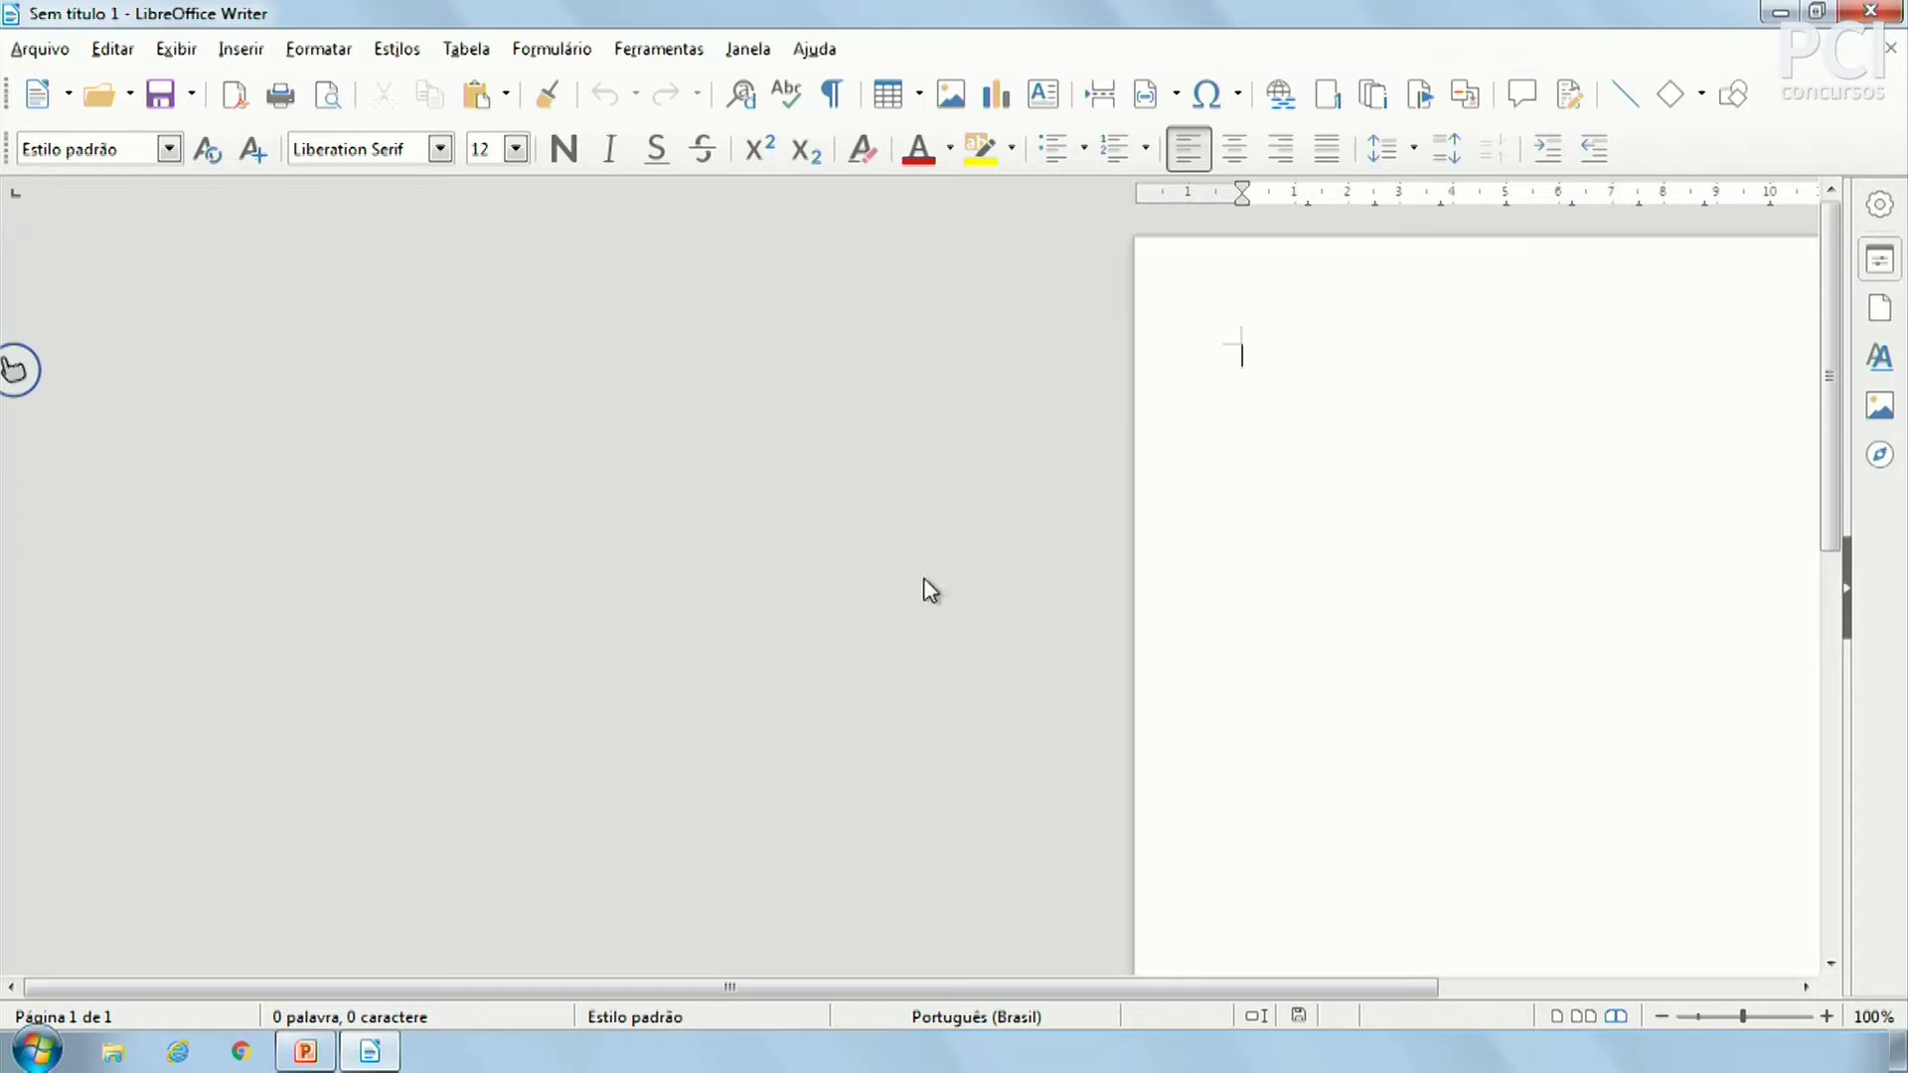
pyautogui.click(1555, 1018)
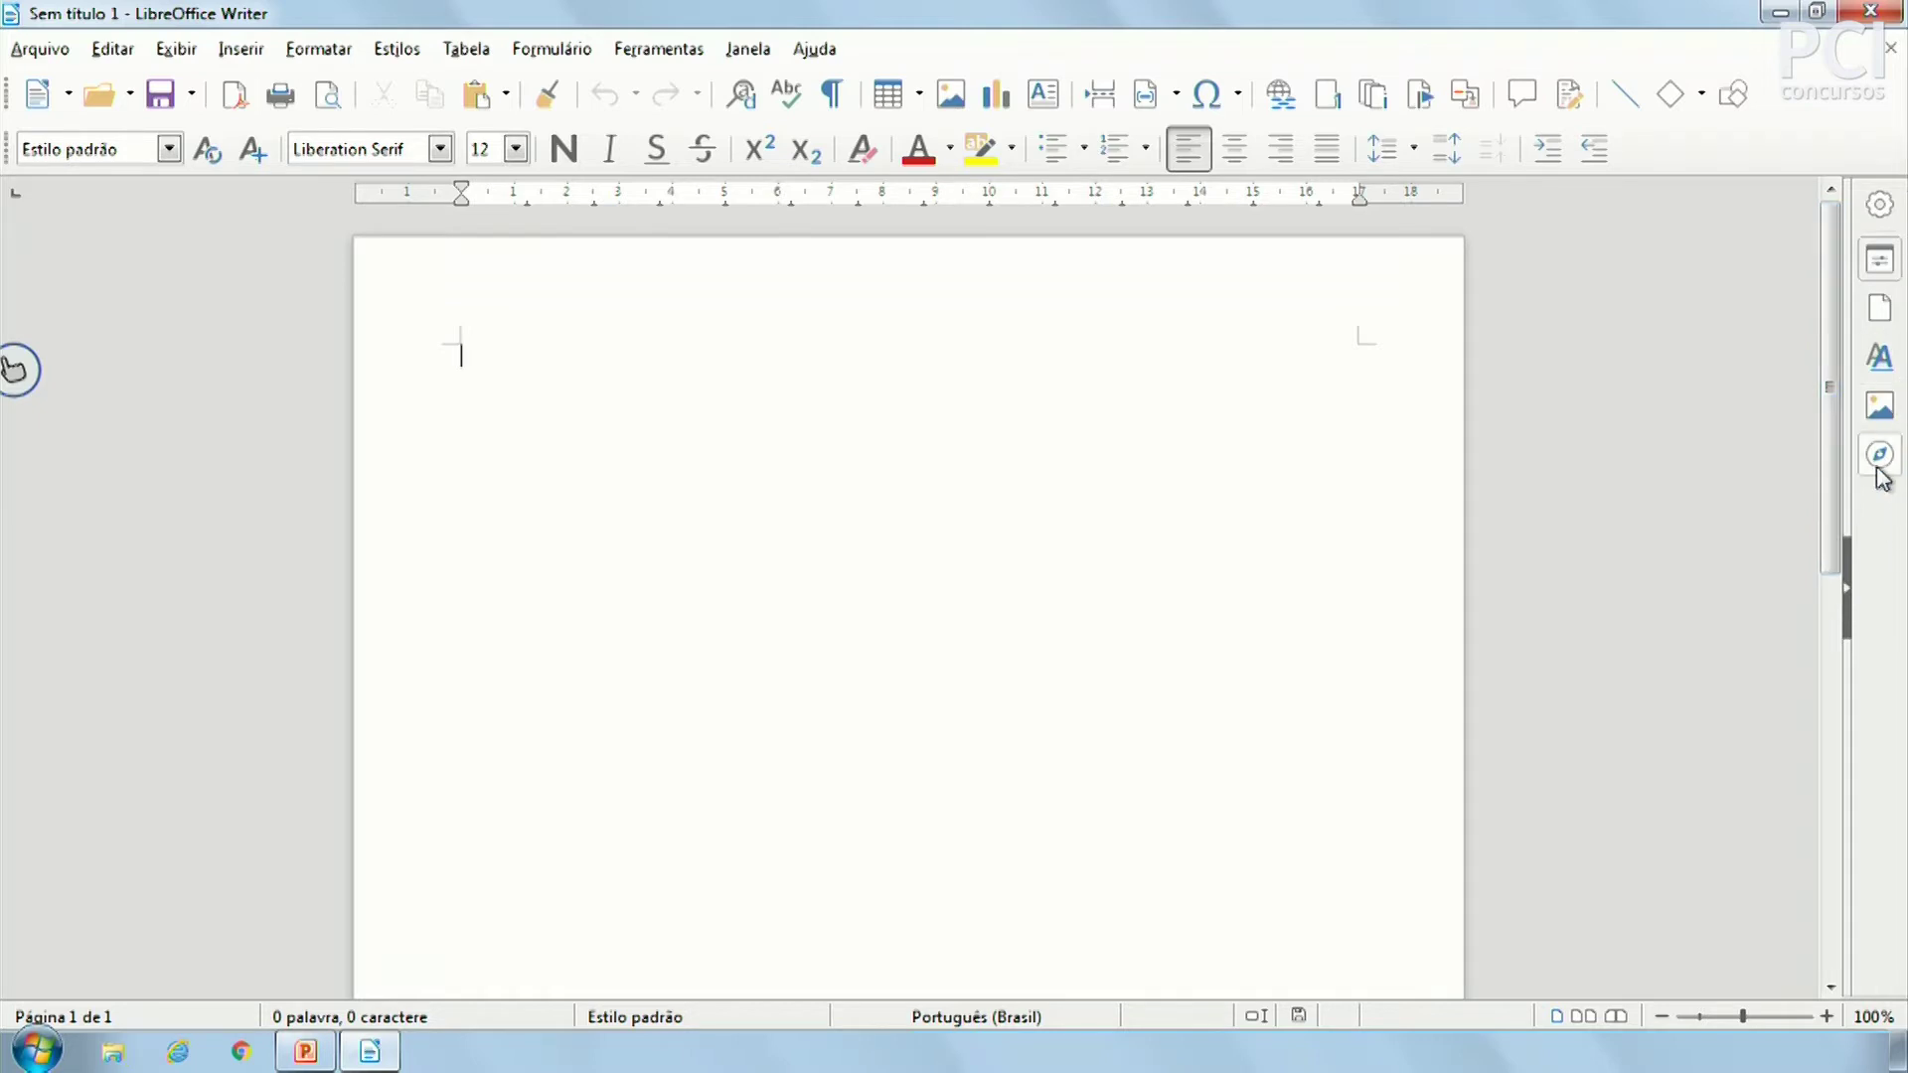
# Show the sidebar's Propriedades, Página and Estilos decks one after another
pyautogui.click(1880, 206)
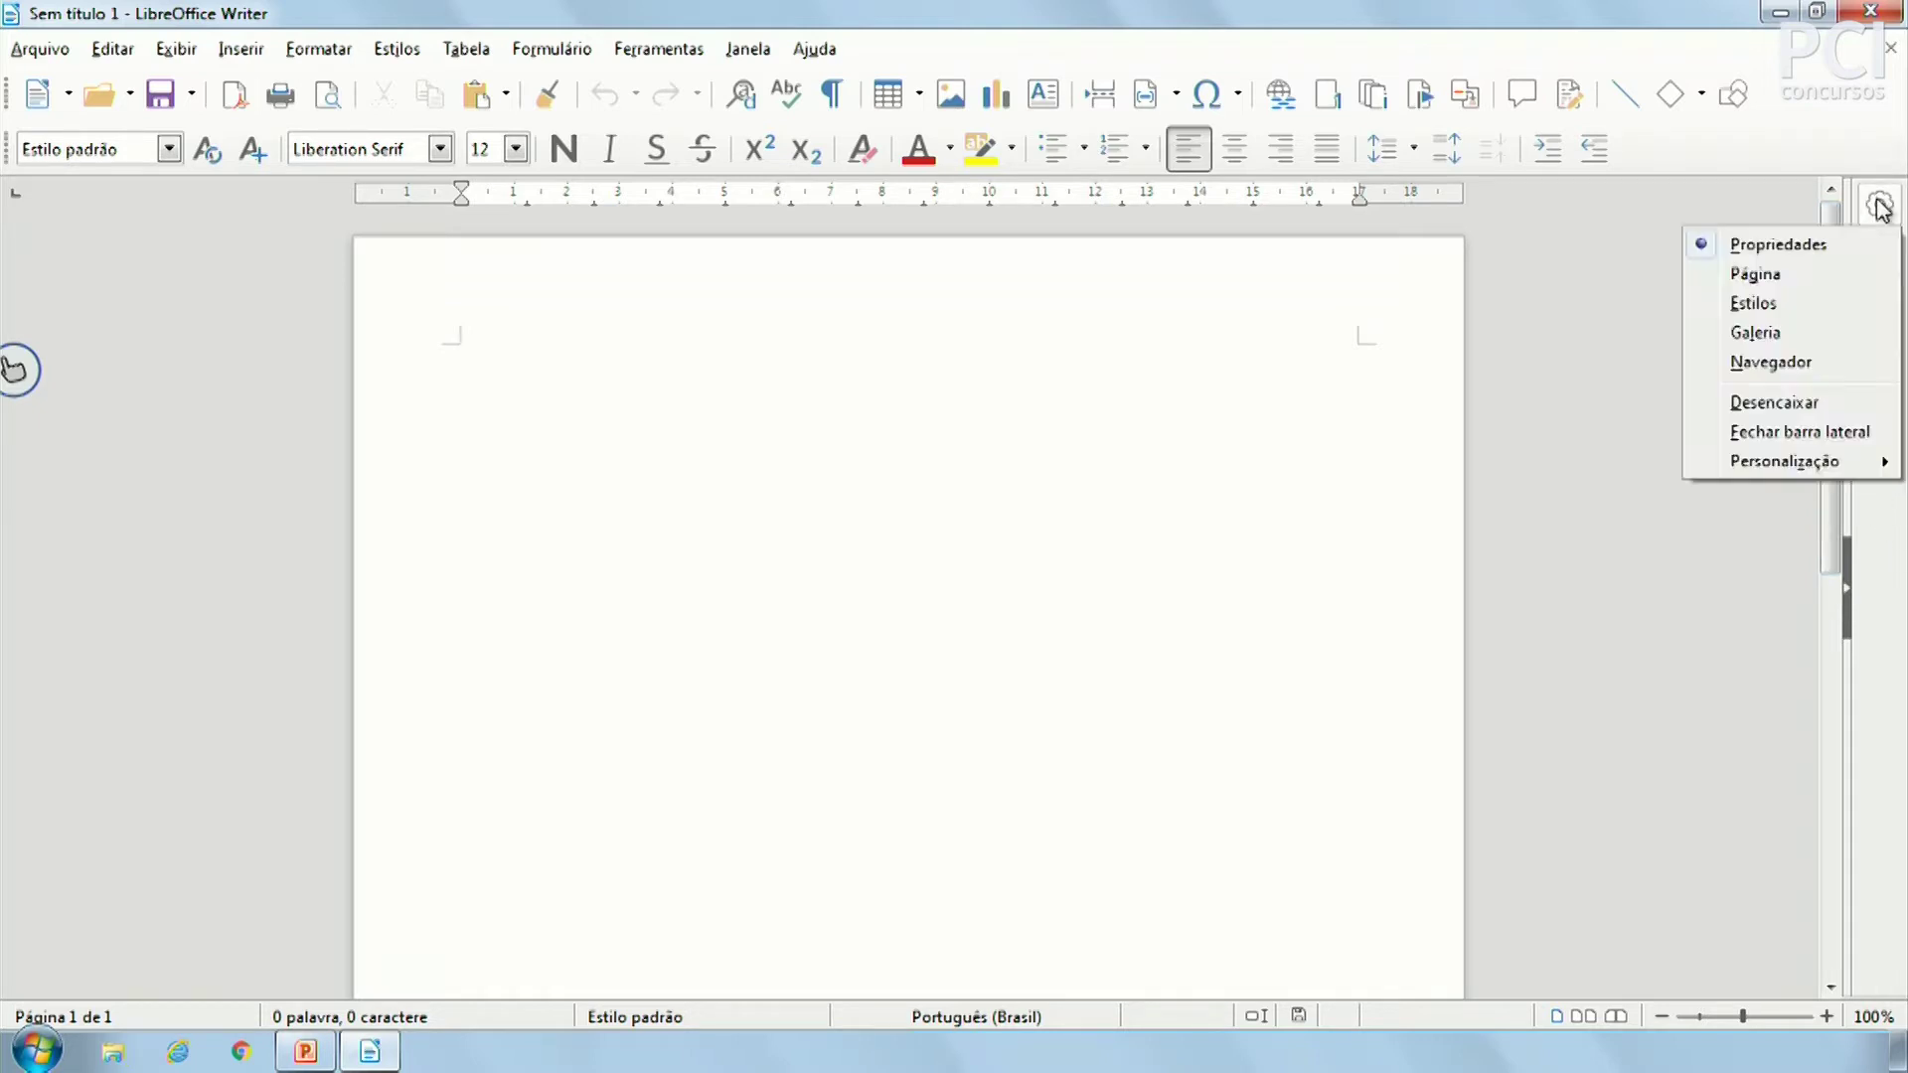
pyautogui.click(1800, 245)
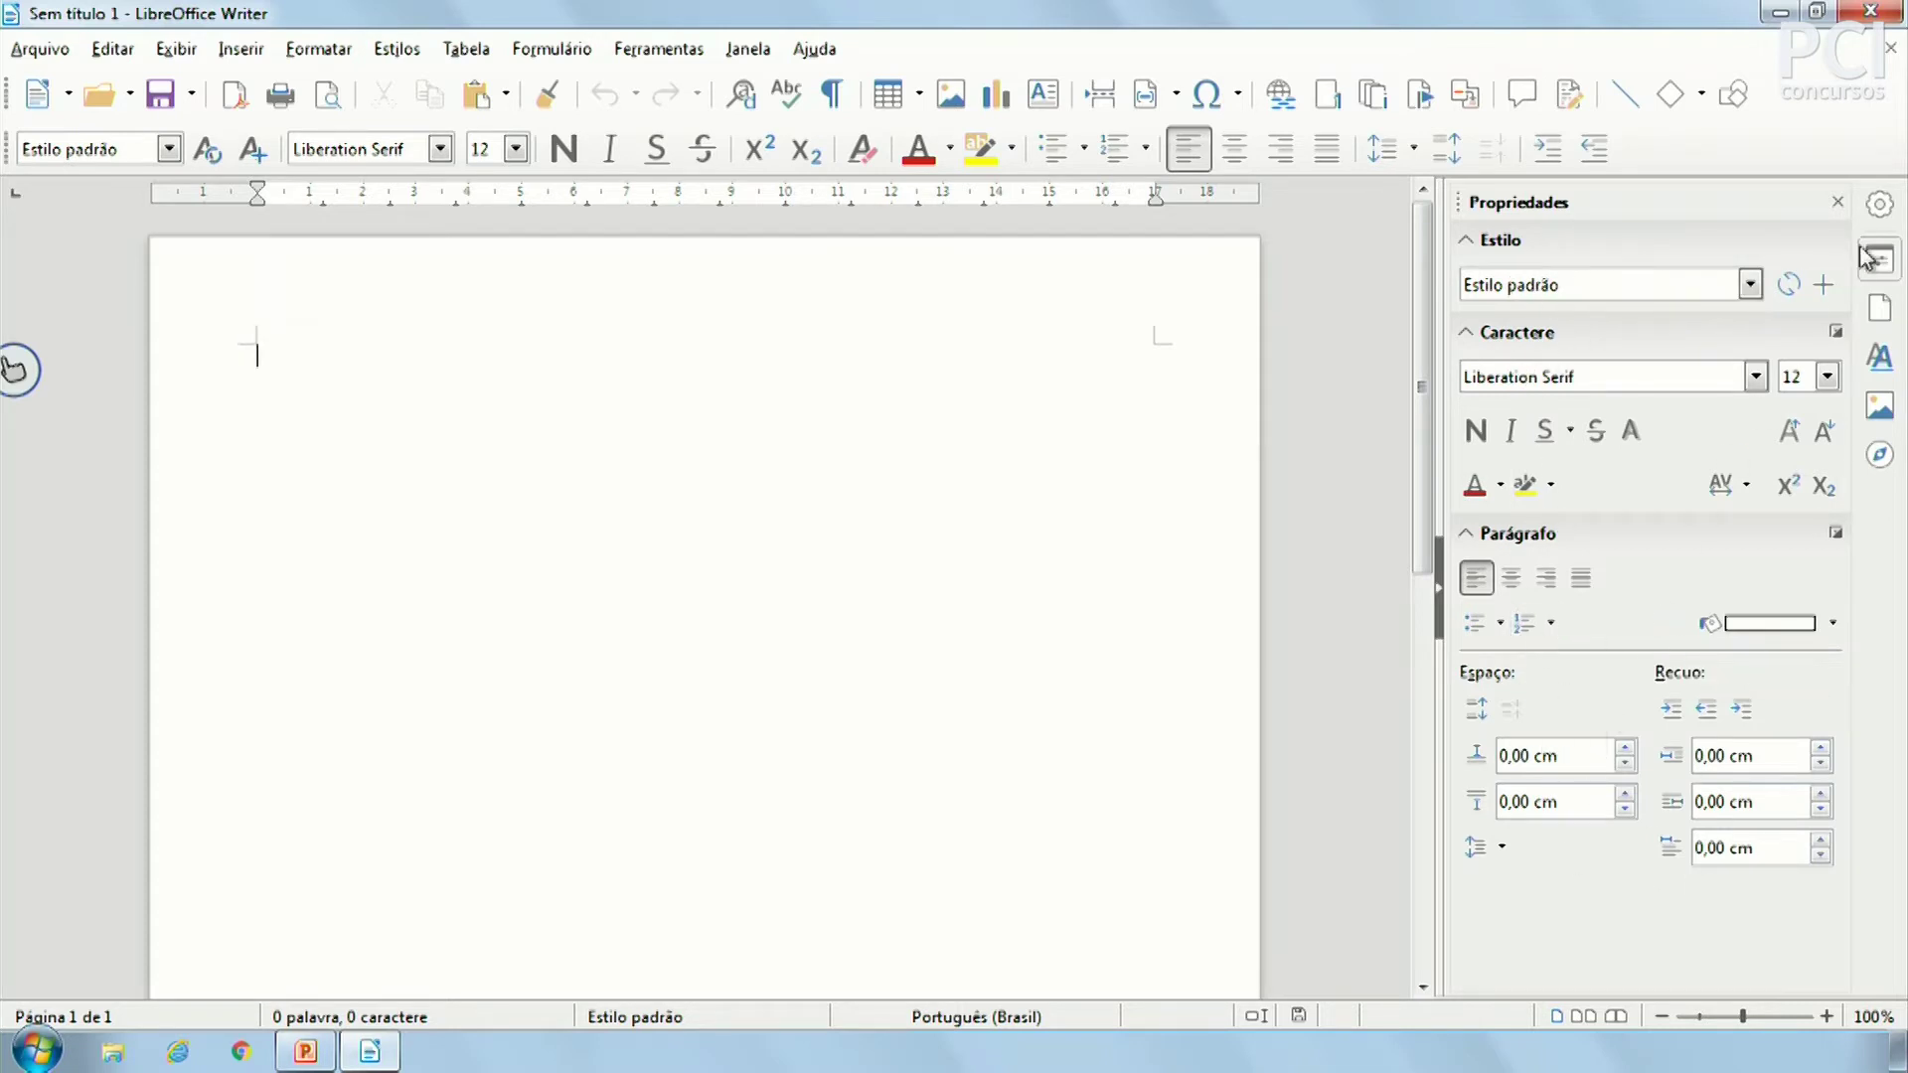
pyautogui.click(1880, 206)
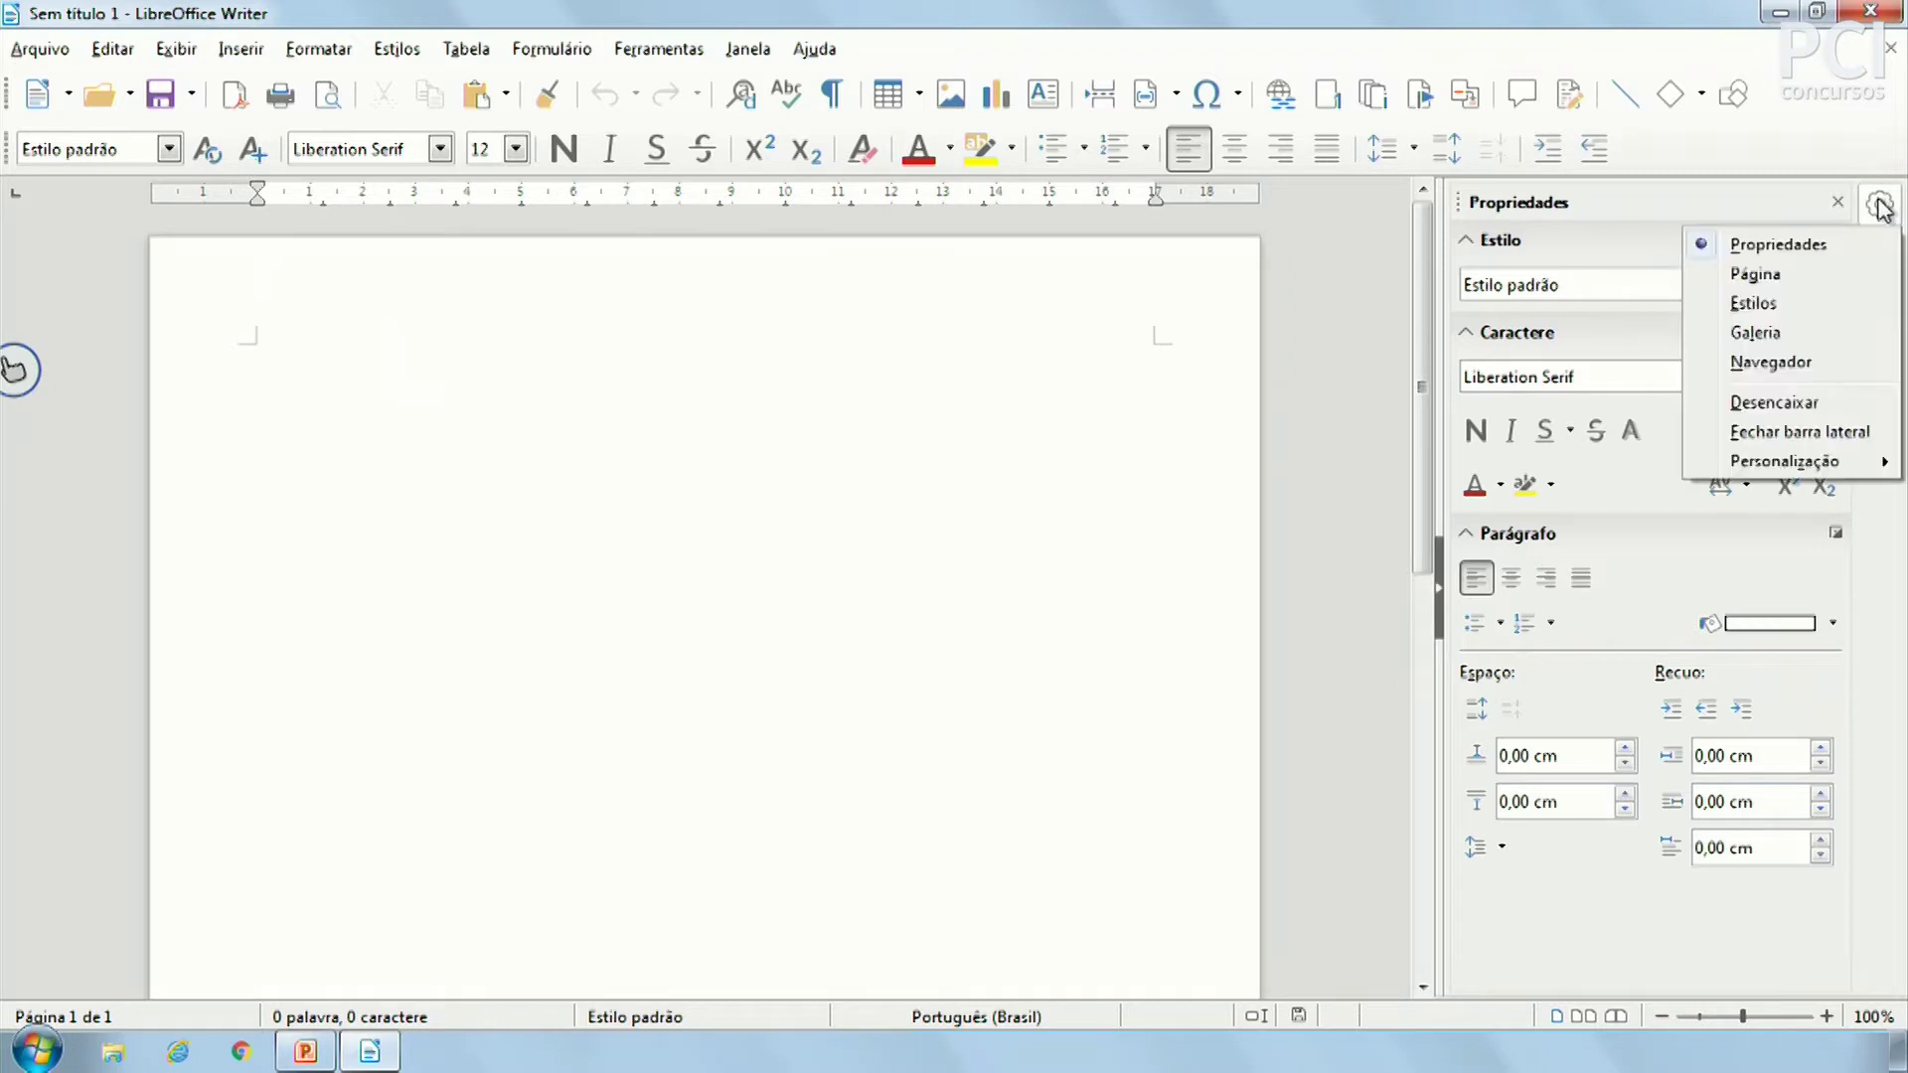
pyautogui.click(1775, 277)
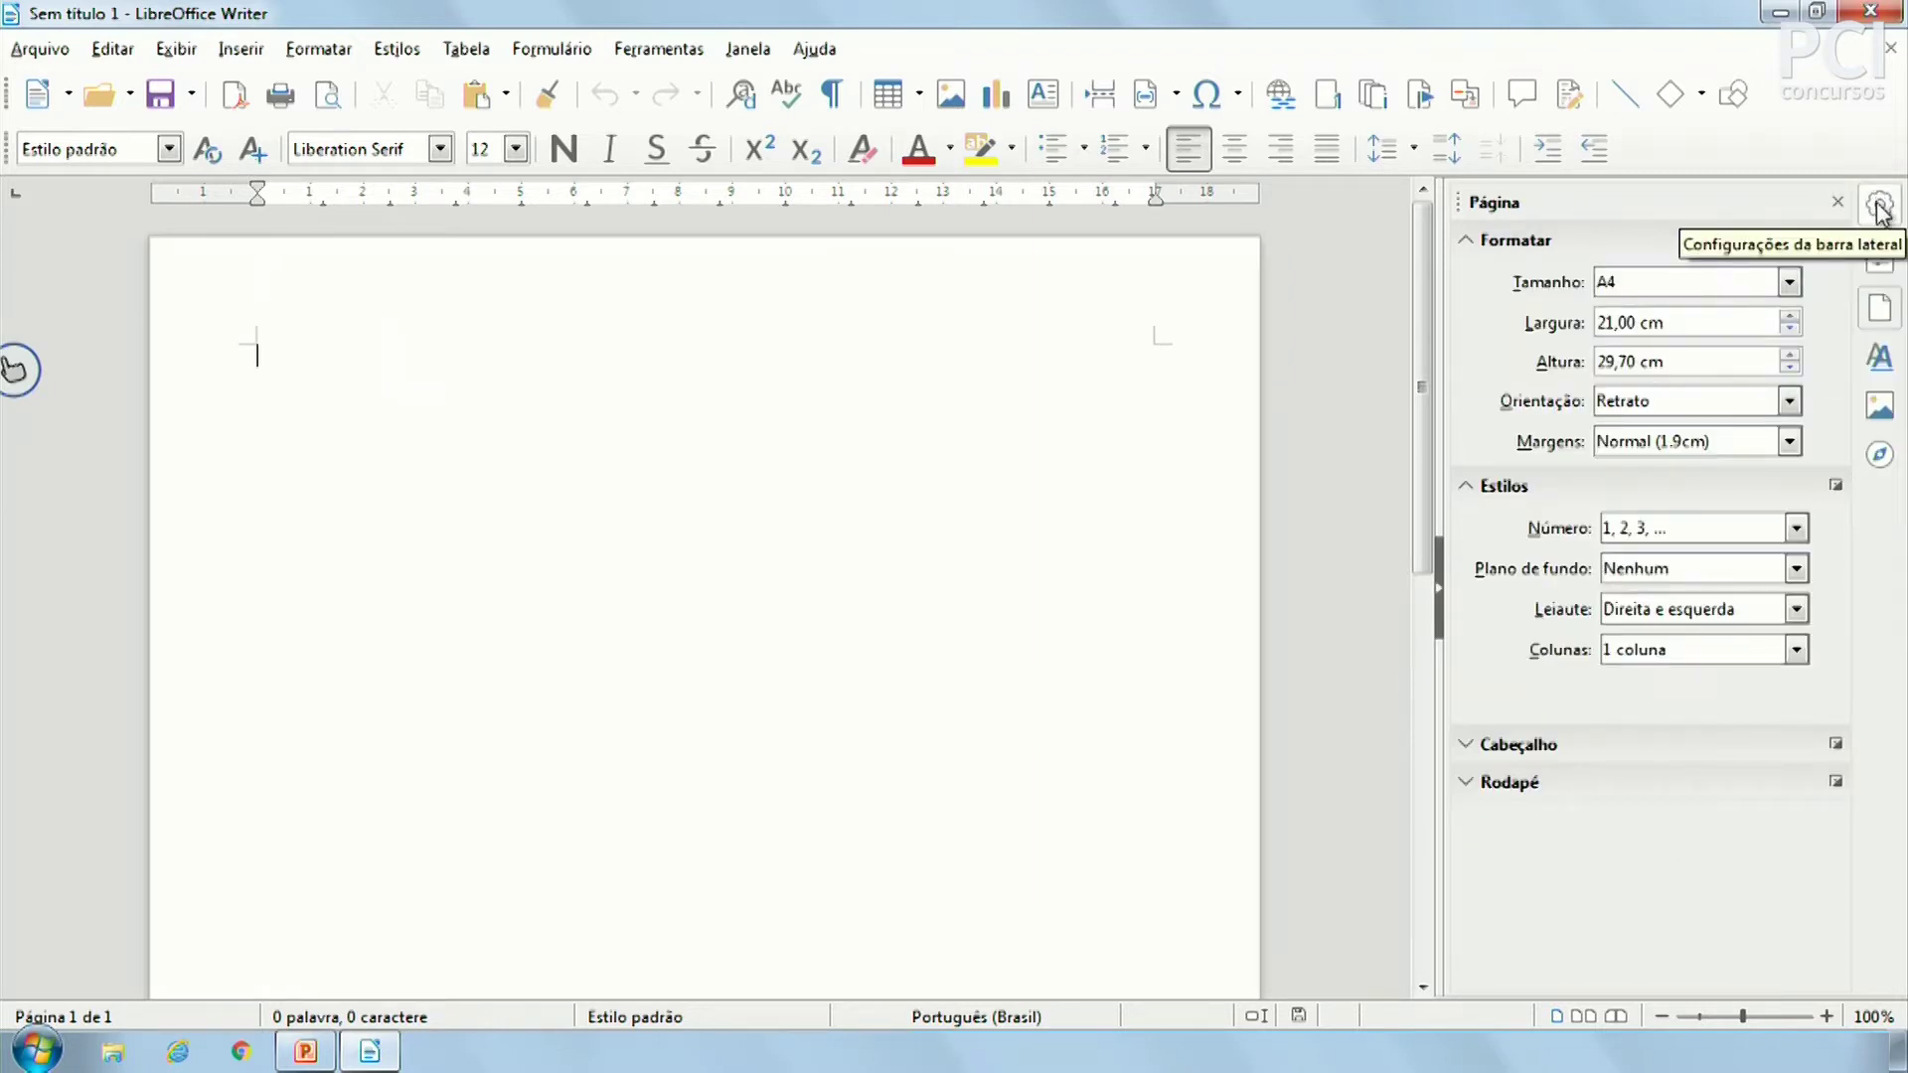
pyautogui.click(1880, 206)
pyautogui.click(1754, 303)
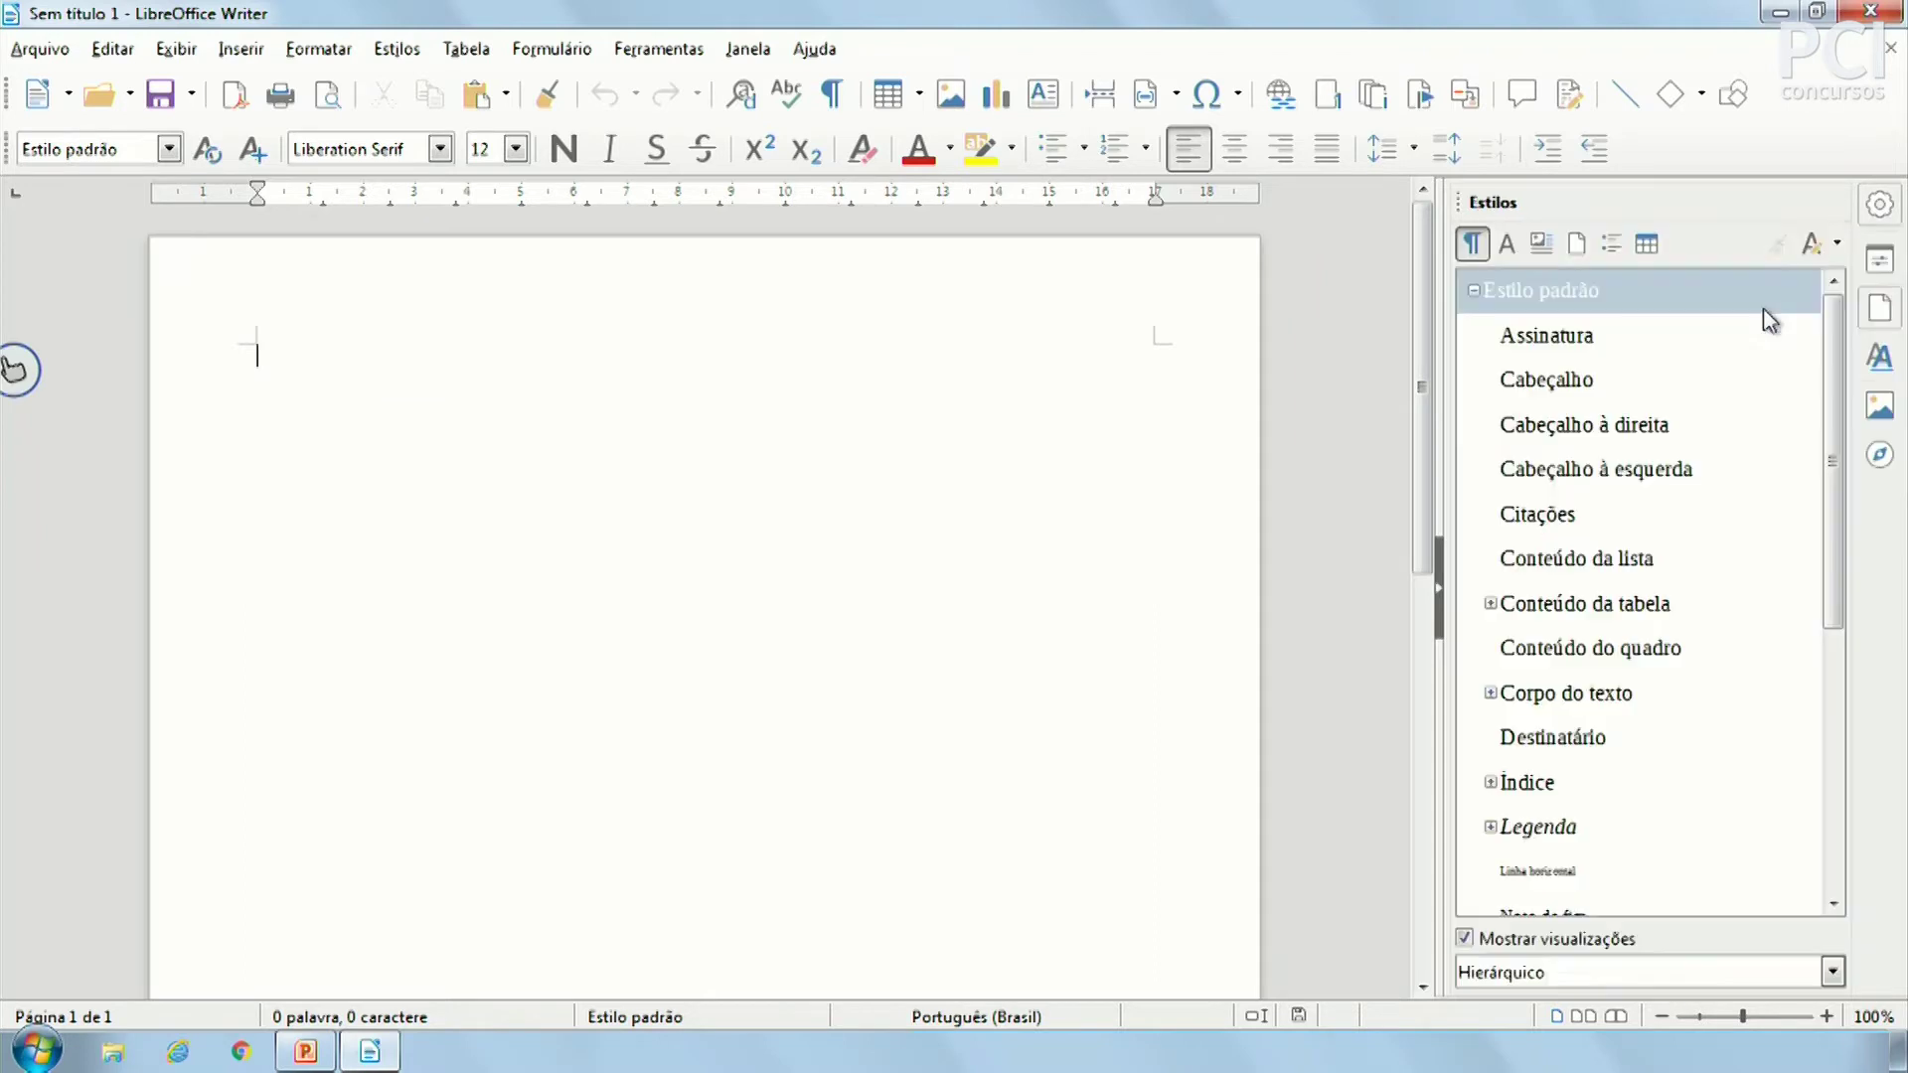
# Return the sidebar to the Propriedades deck and hide the whole sidebar
pyautogui.click(1879, 204)
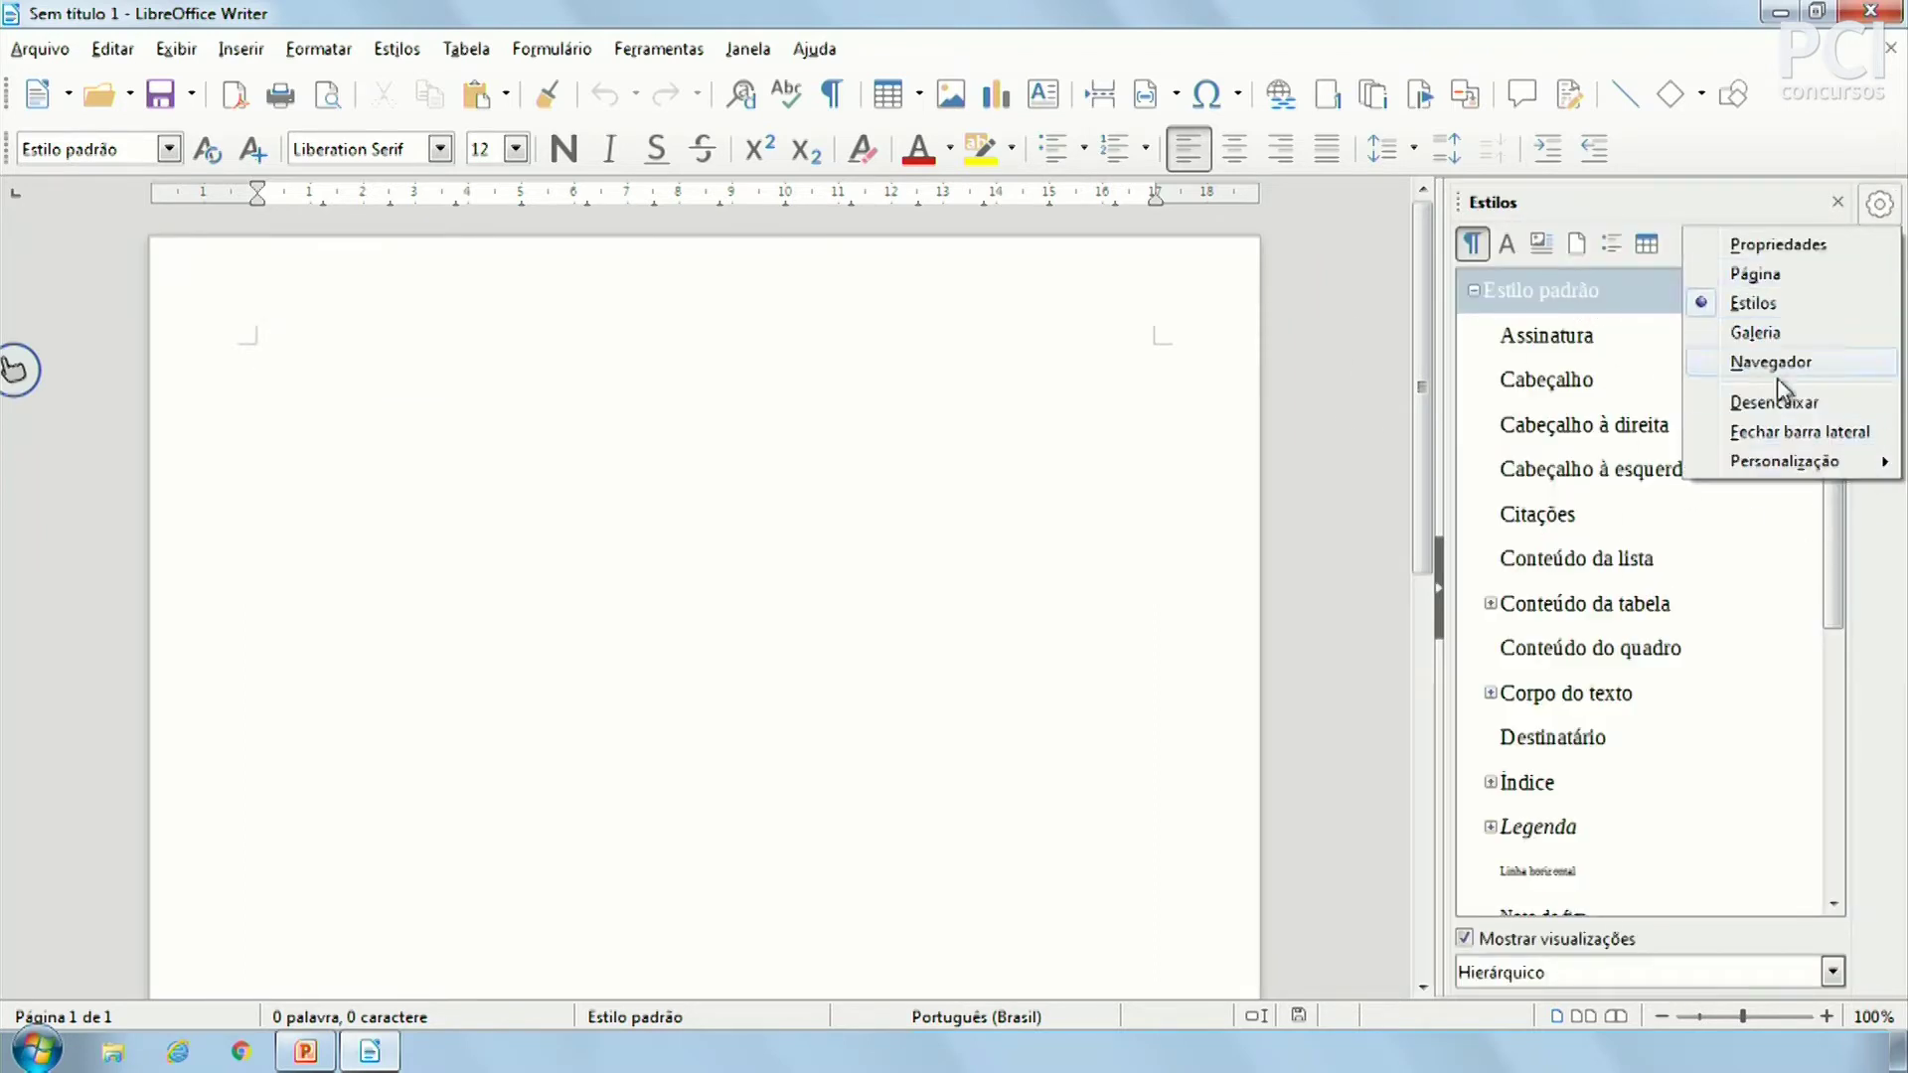
pyautogui.click(1819, 244)
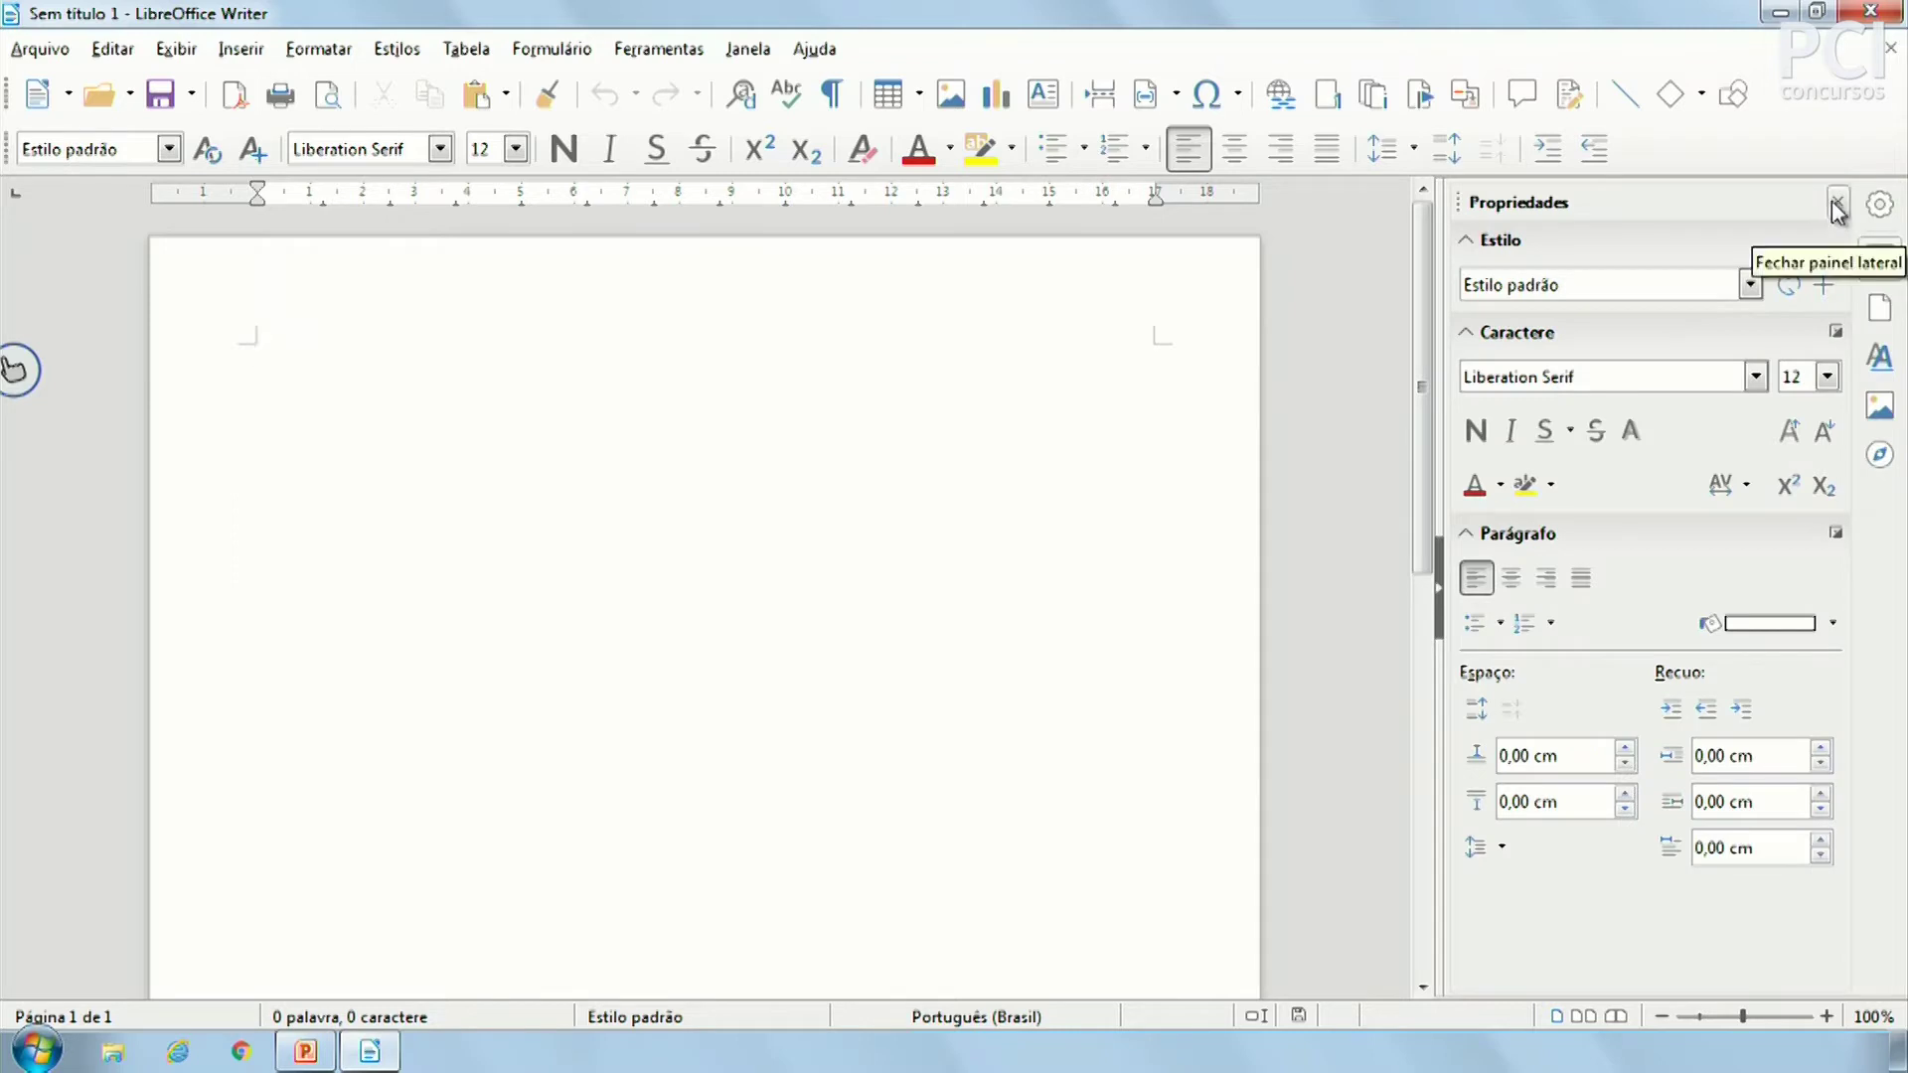
pyautogui.click(1437, 593)
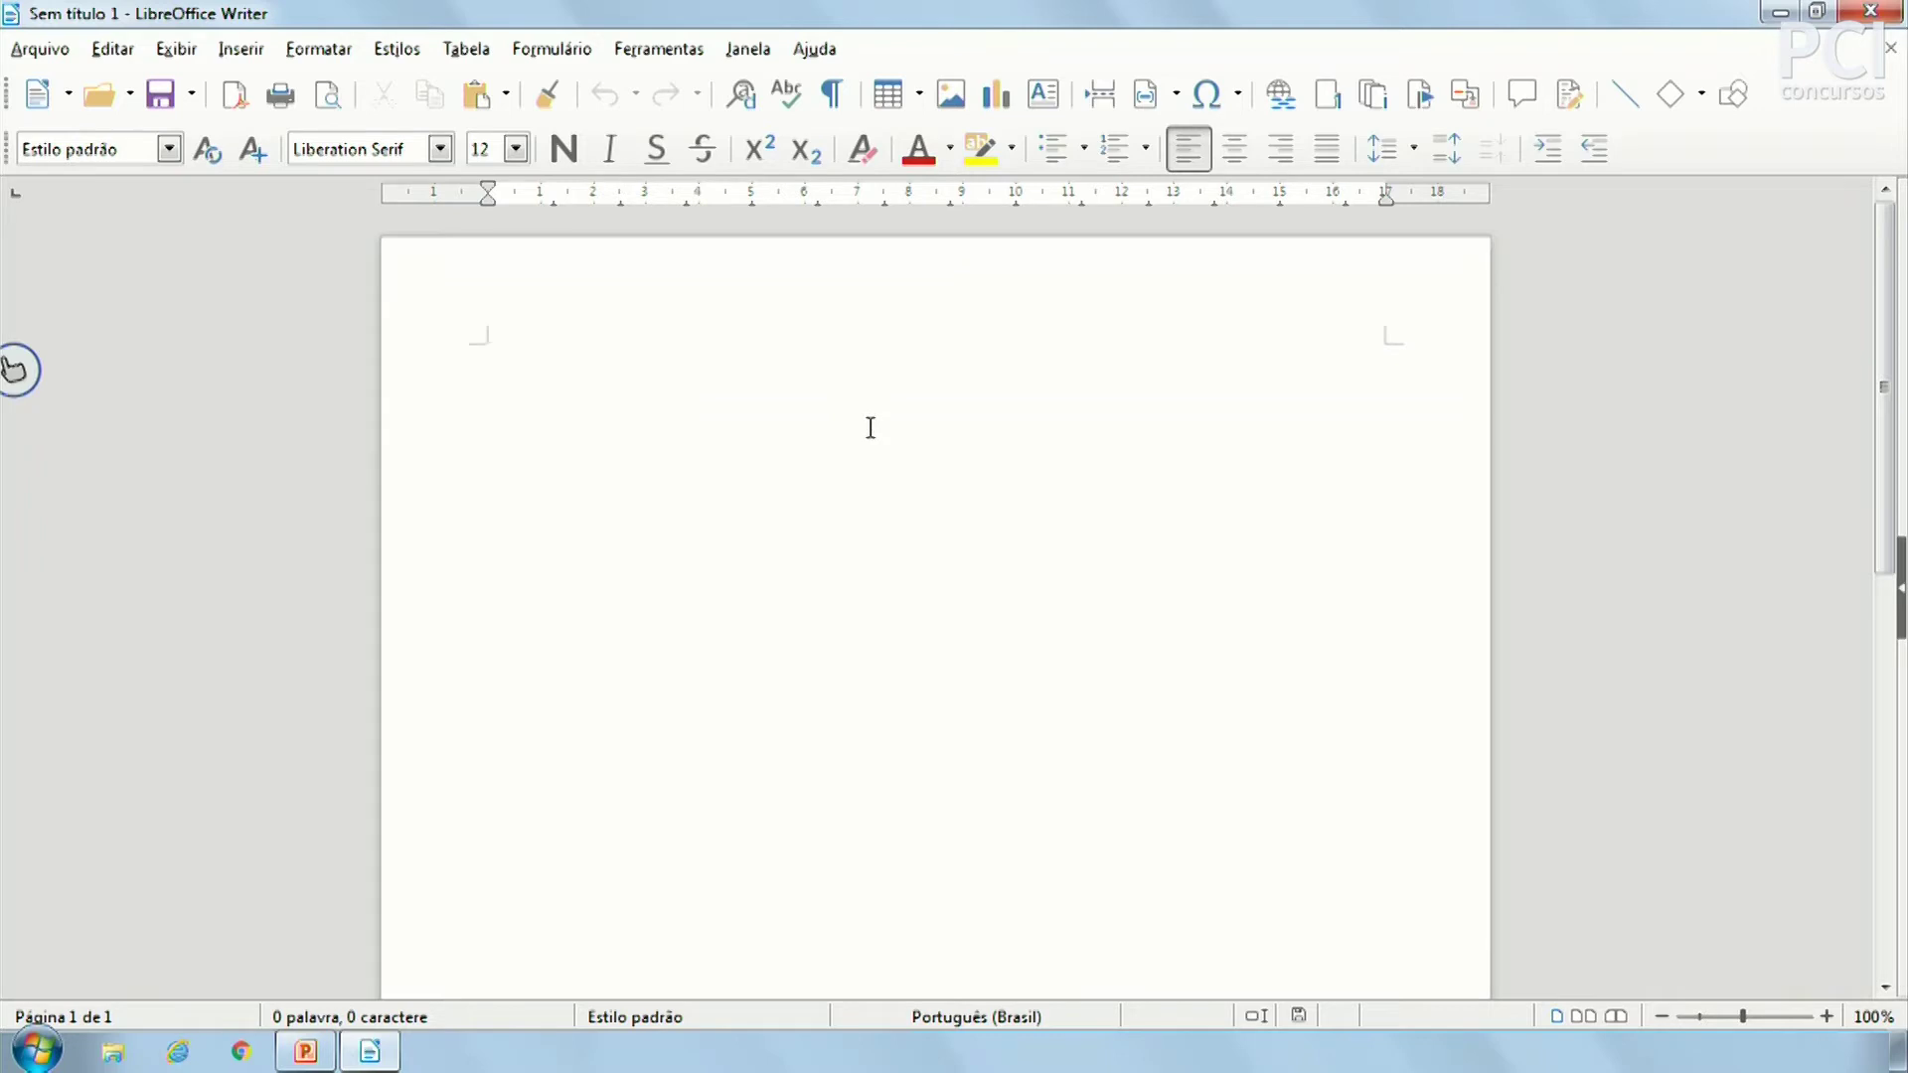
pyautogui.click(116, 92)
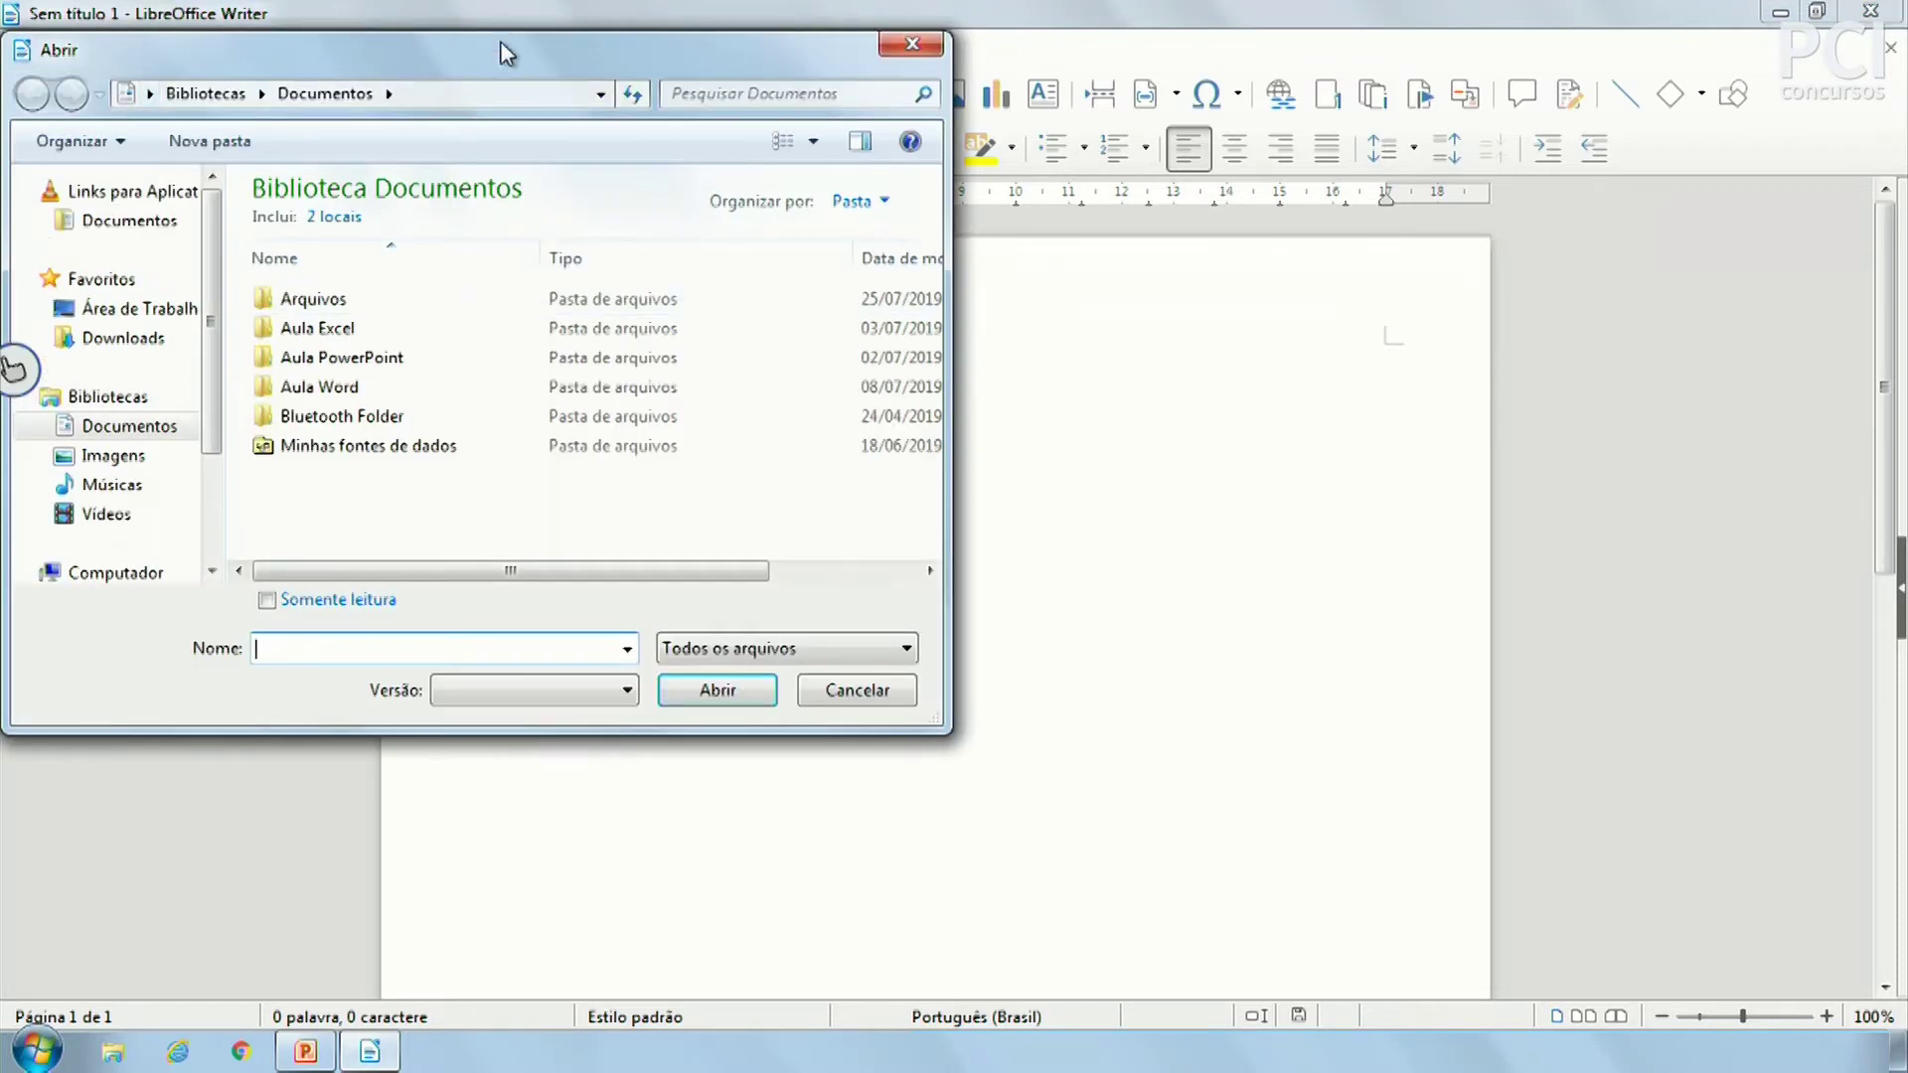
pyautogui.moveTo(508, 58); pyautogui.dragTo(1043, 217)
pyautogui.press('Escape')
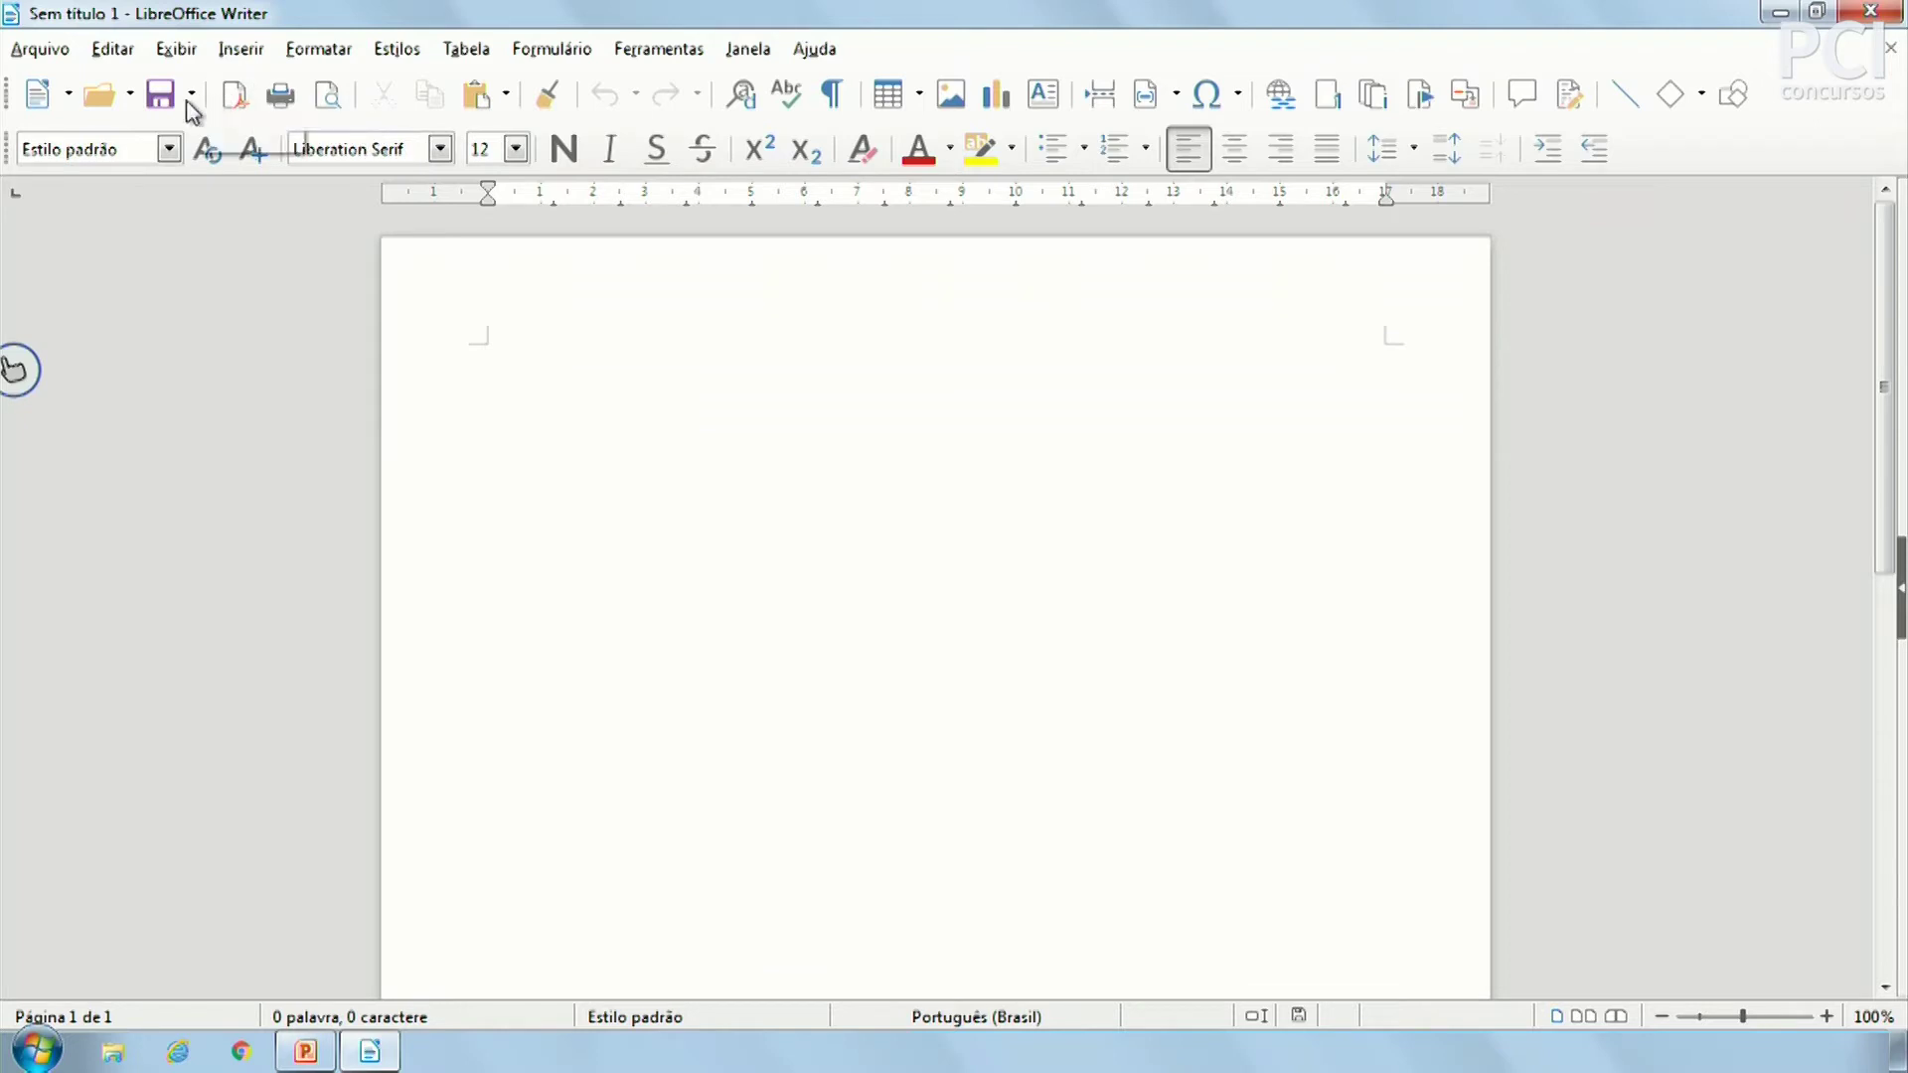
# Open the Word document "segundo arquivo" from the Aula Word folder in the Documentos library
pyautogui.click(109, 109)
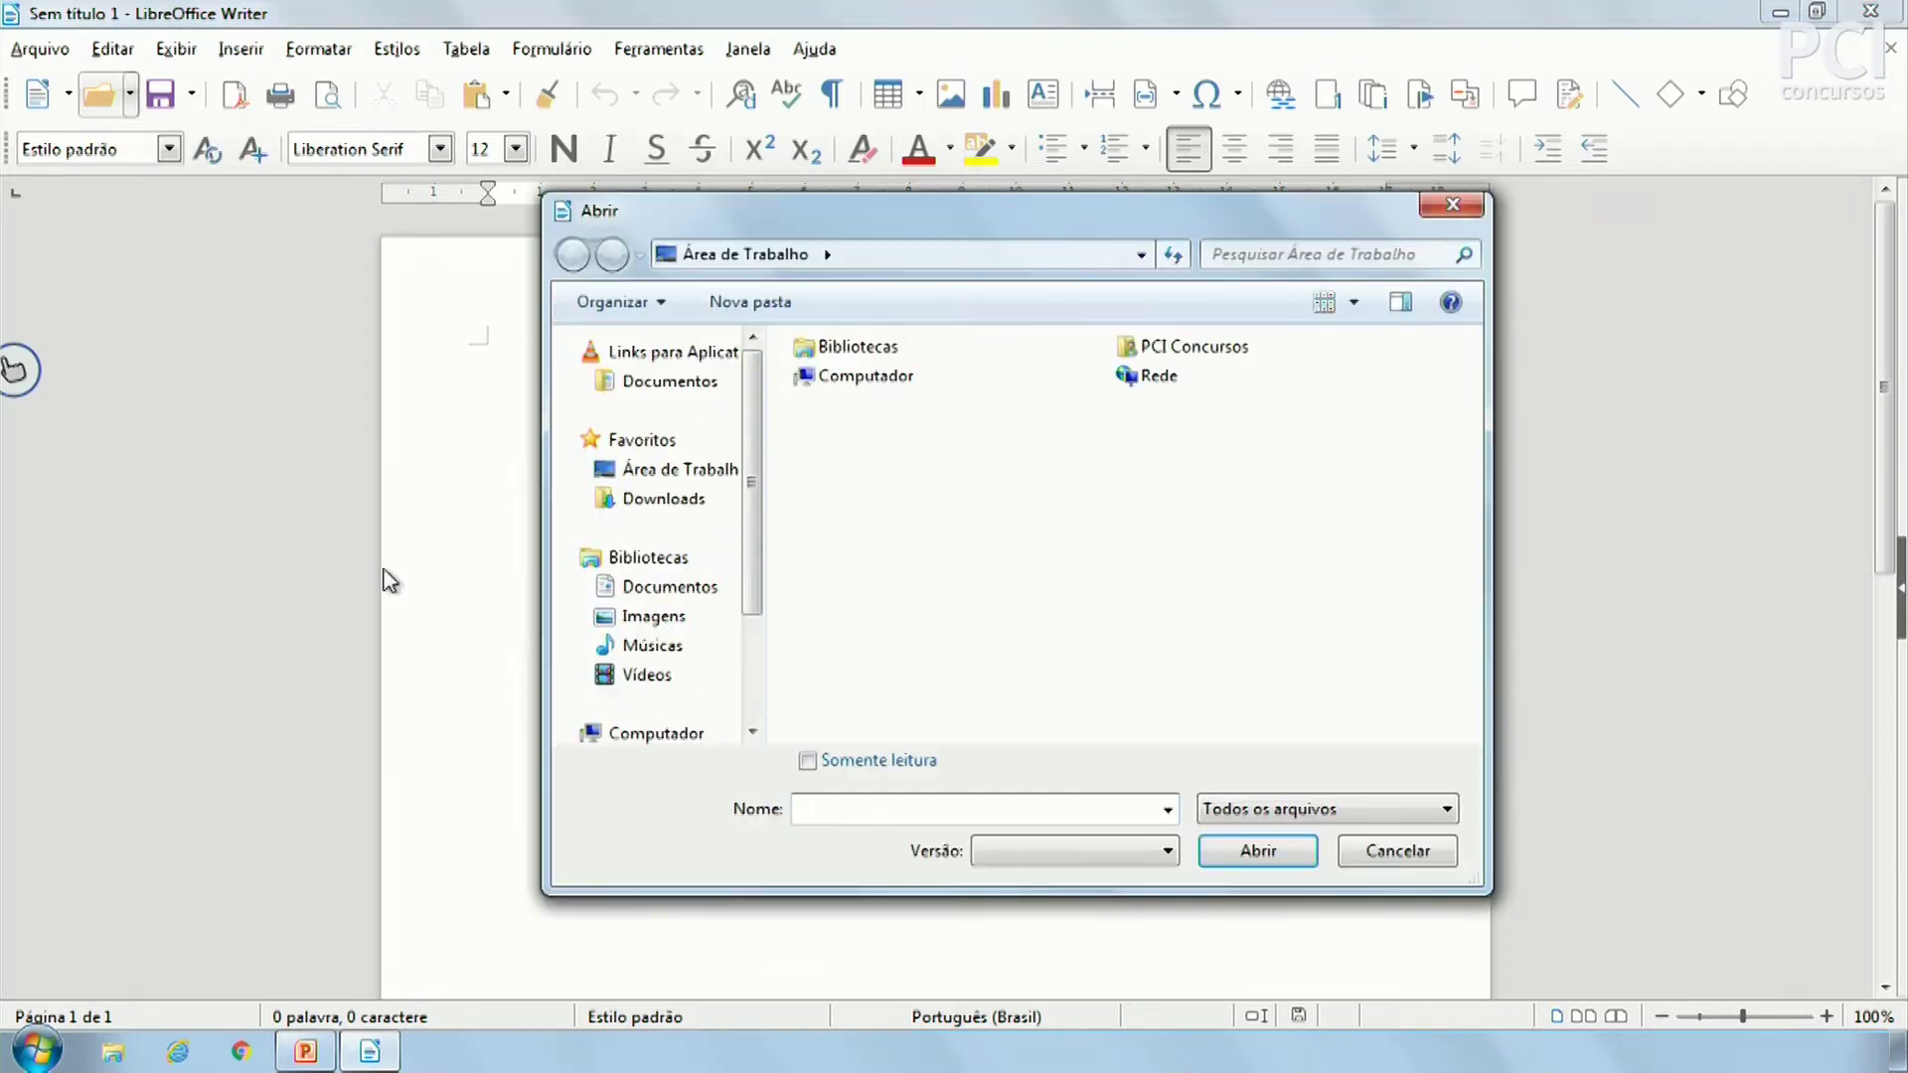
pyautogui.scroll(-2, 748, 516)
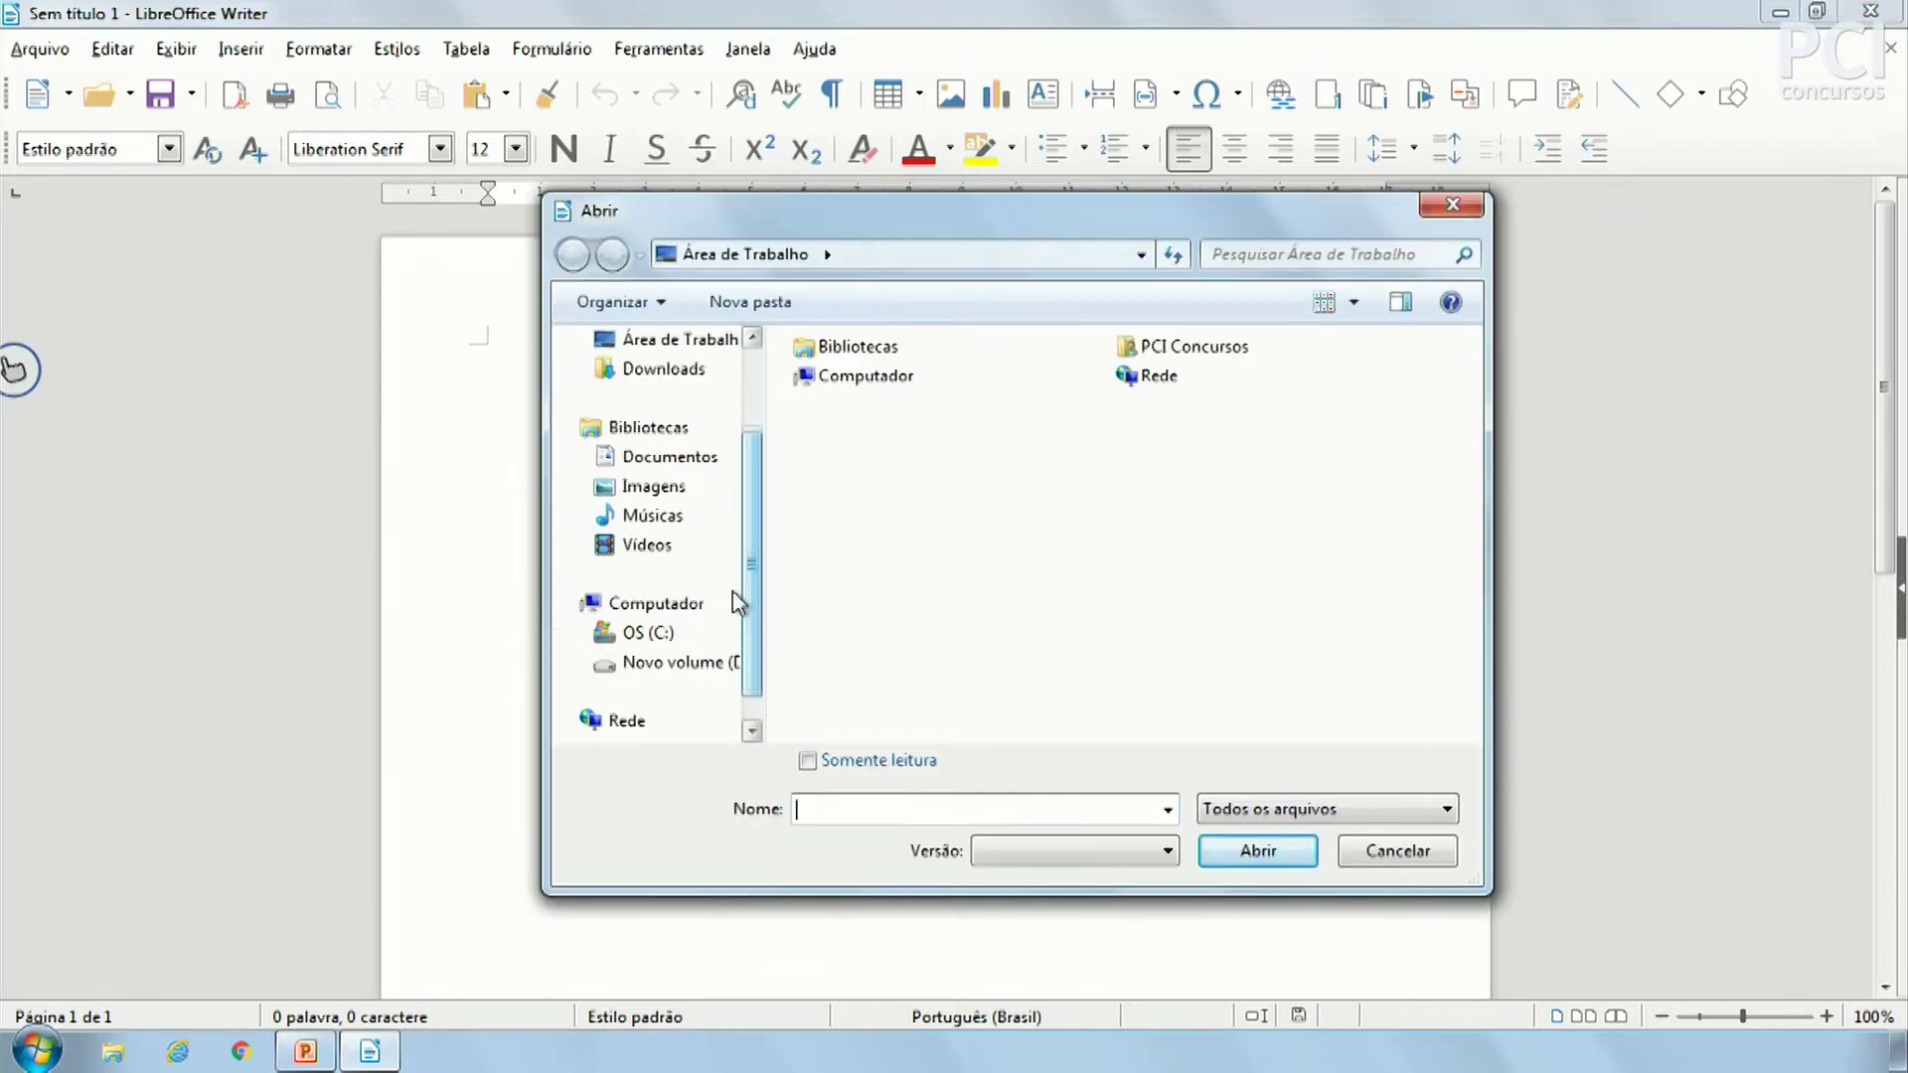
pyautogui.click(696, 456)
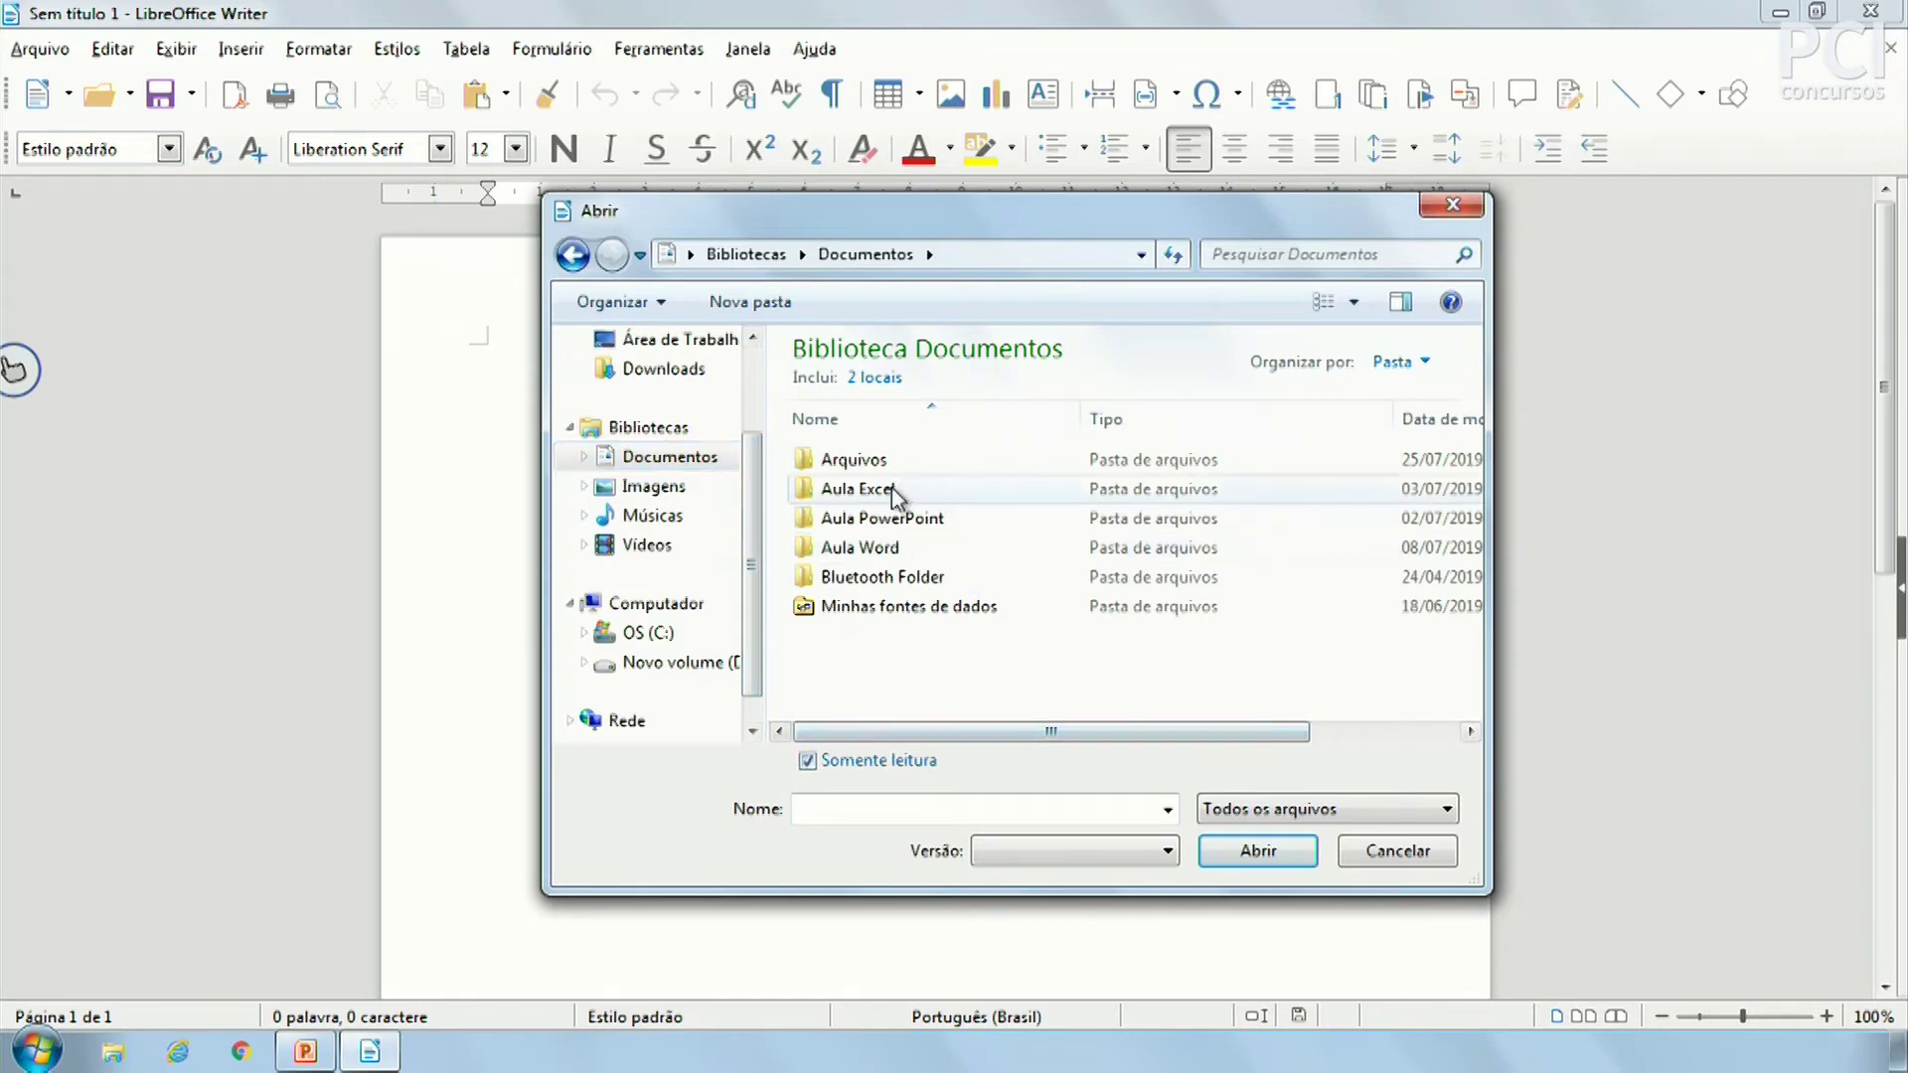
pyautogui.doubleClick(857, 547)
pyautogui.click(885, 772)
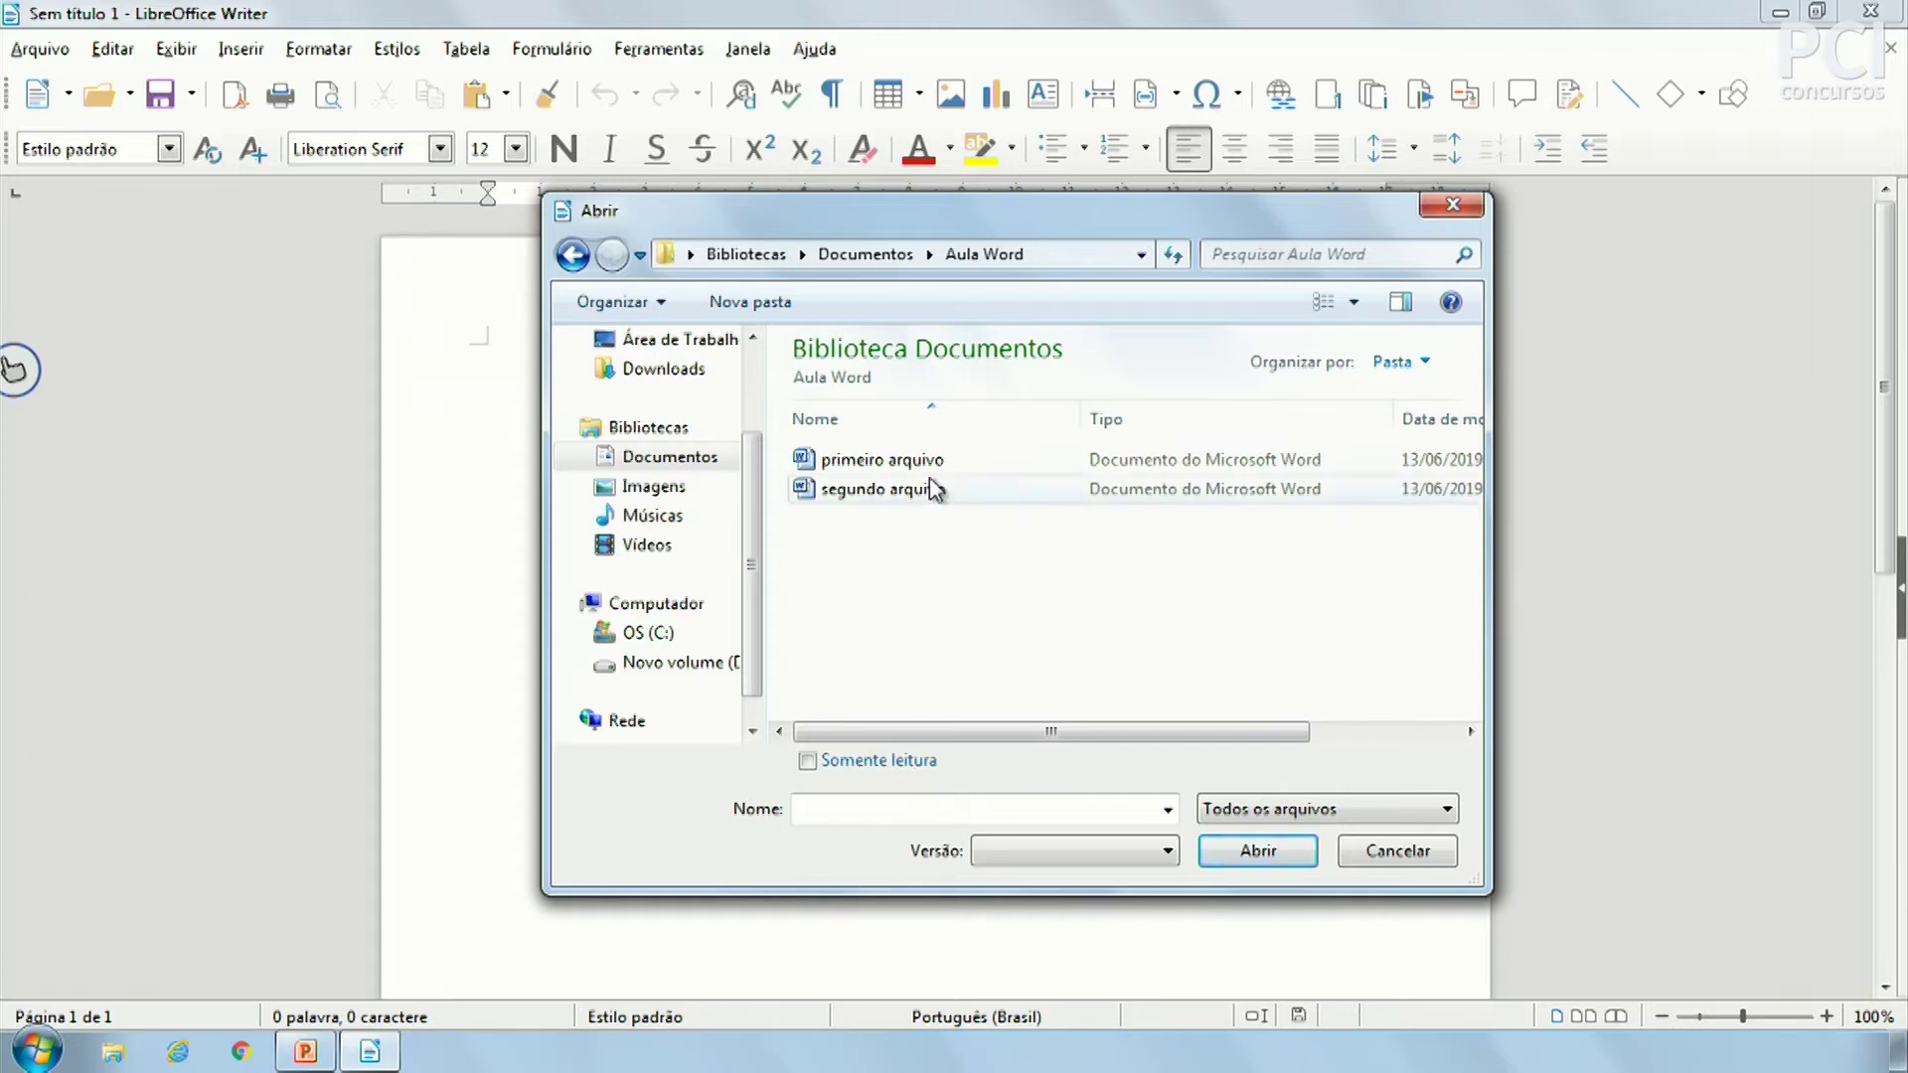
pyautogui.moveTo(934, 489)
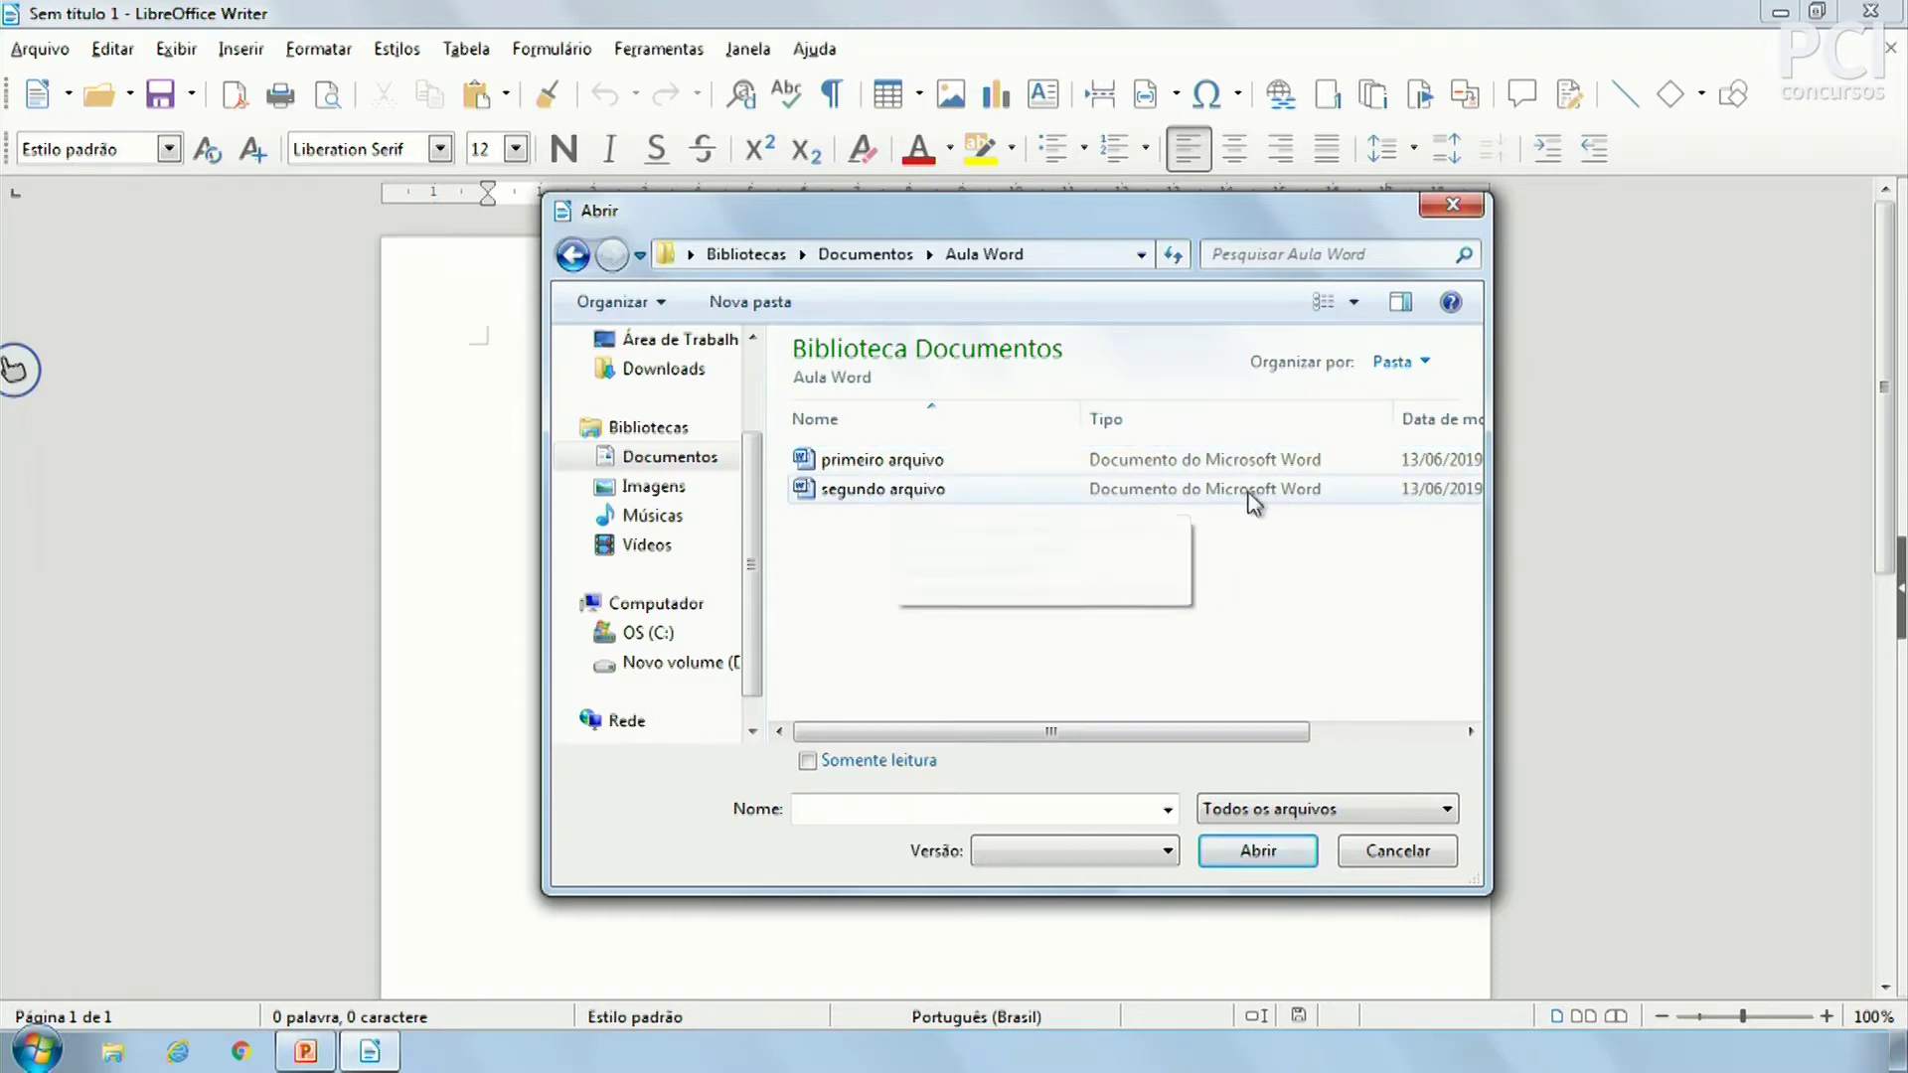
pyautogui.doubleClick(1173, 485)
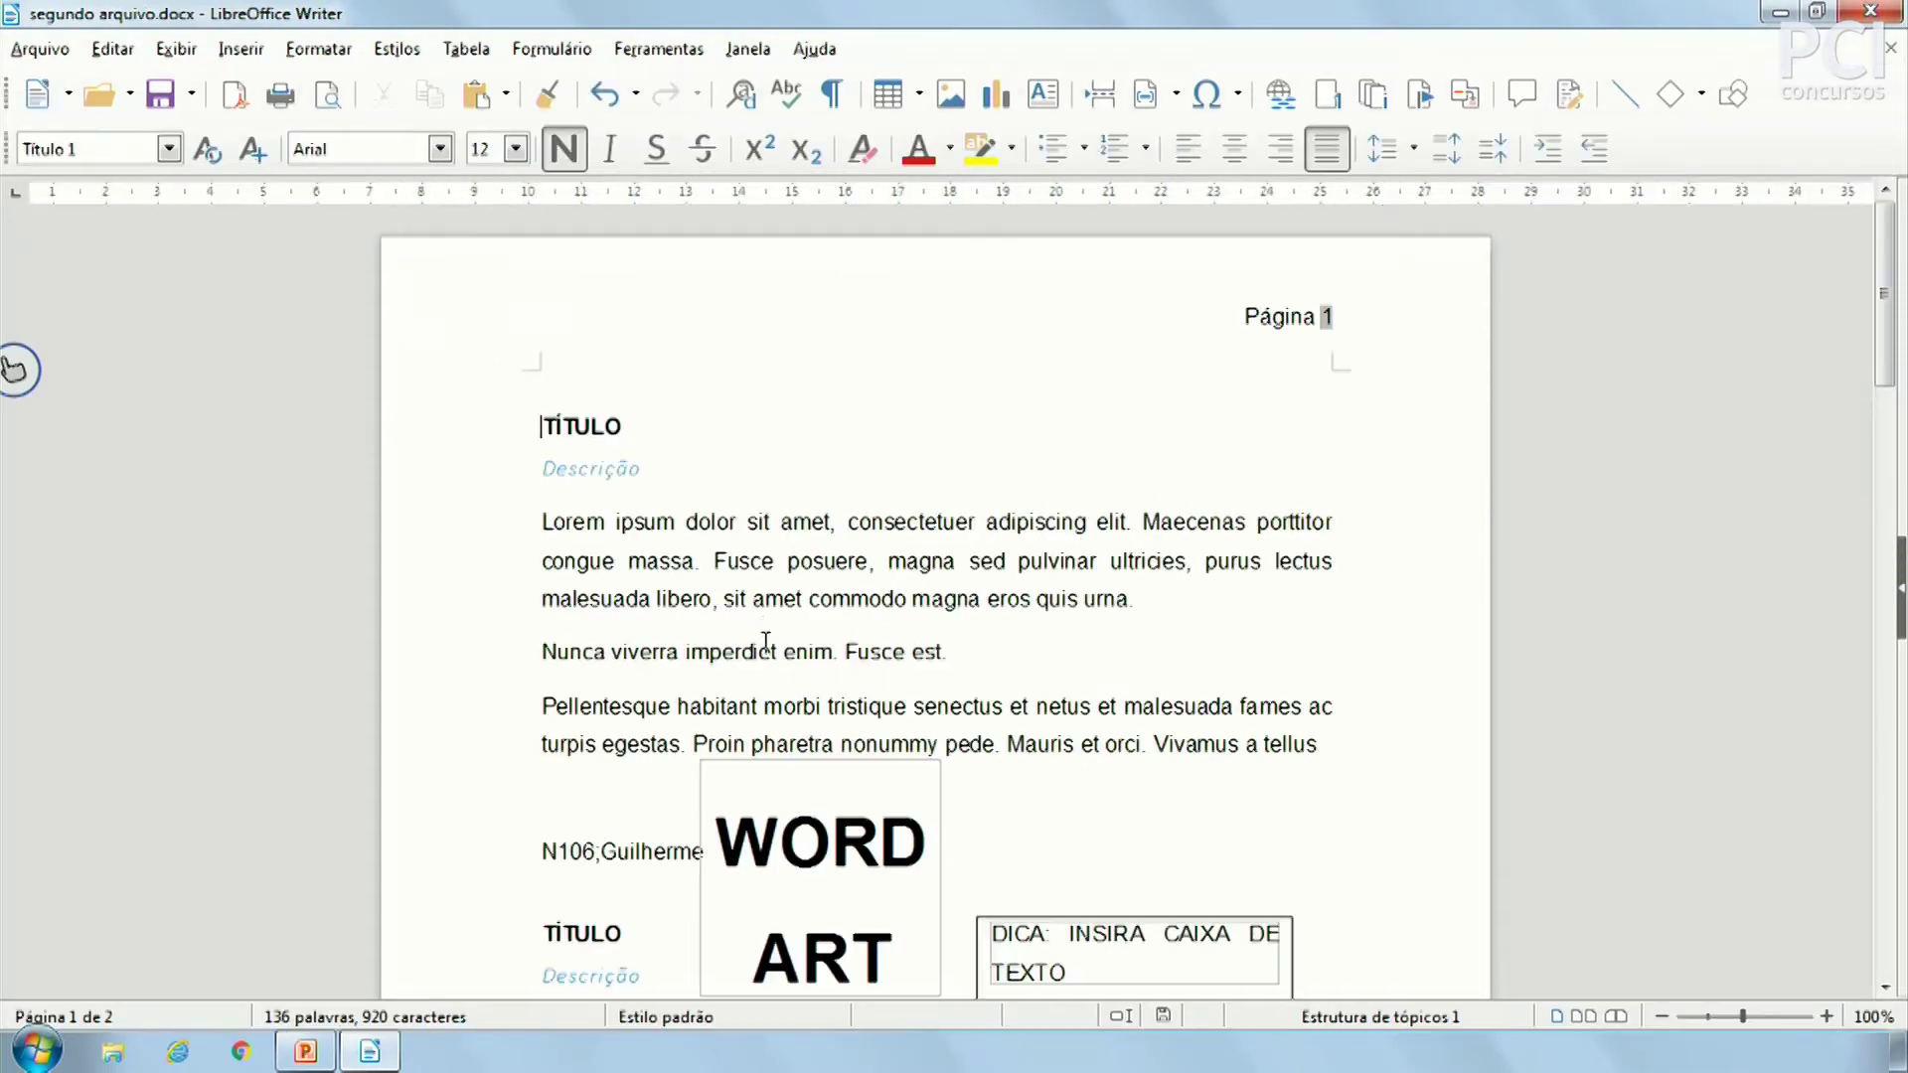
pyautogui.click(891, 584)
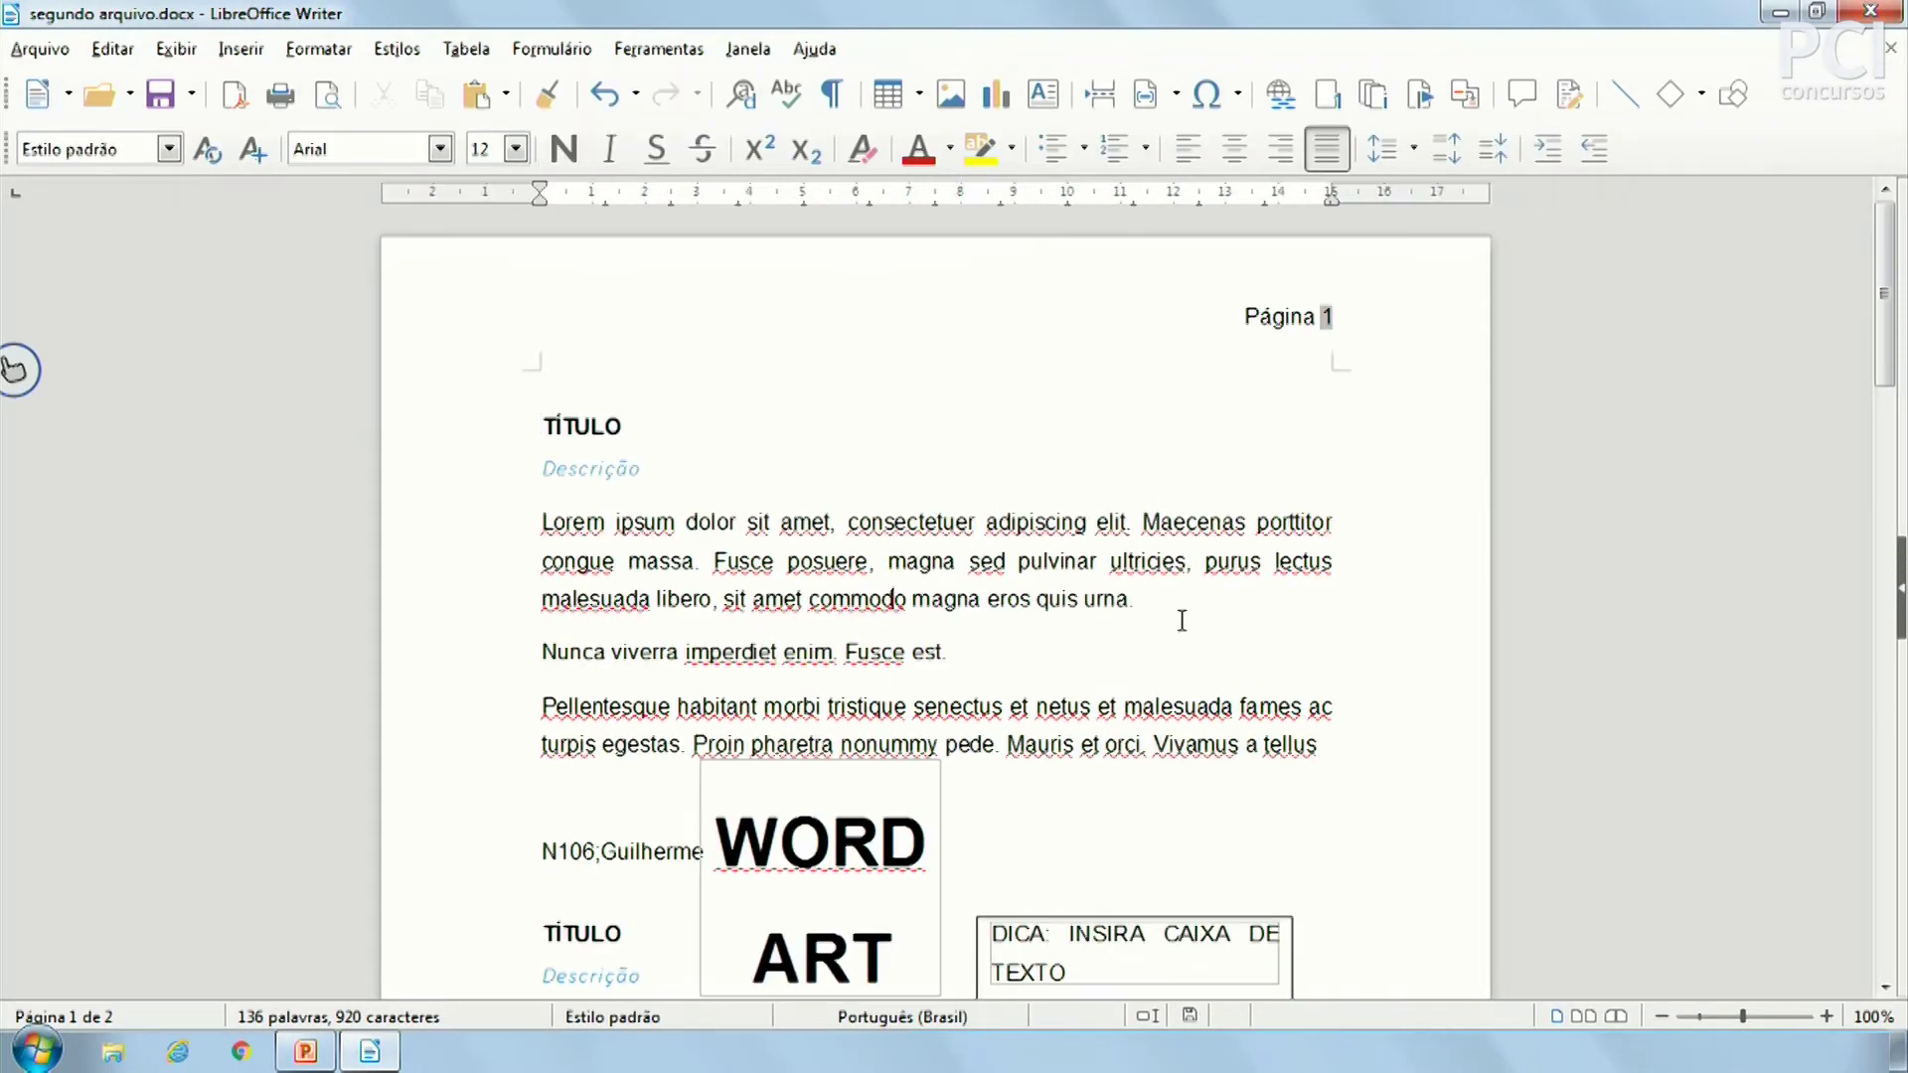
pyautogui.scroll(-15, 1185, 620)
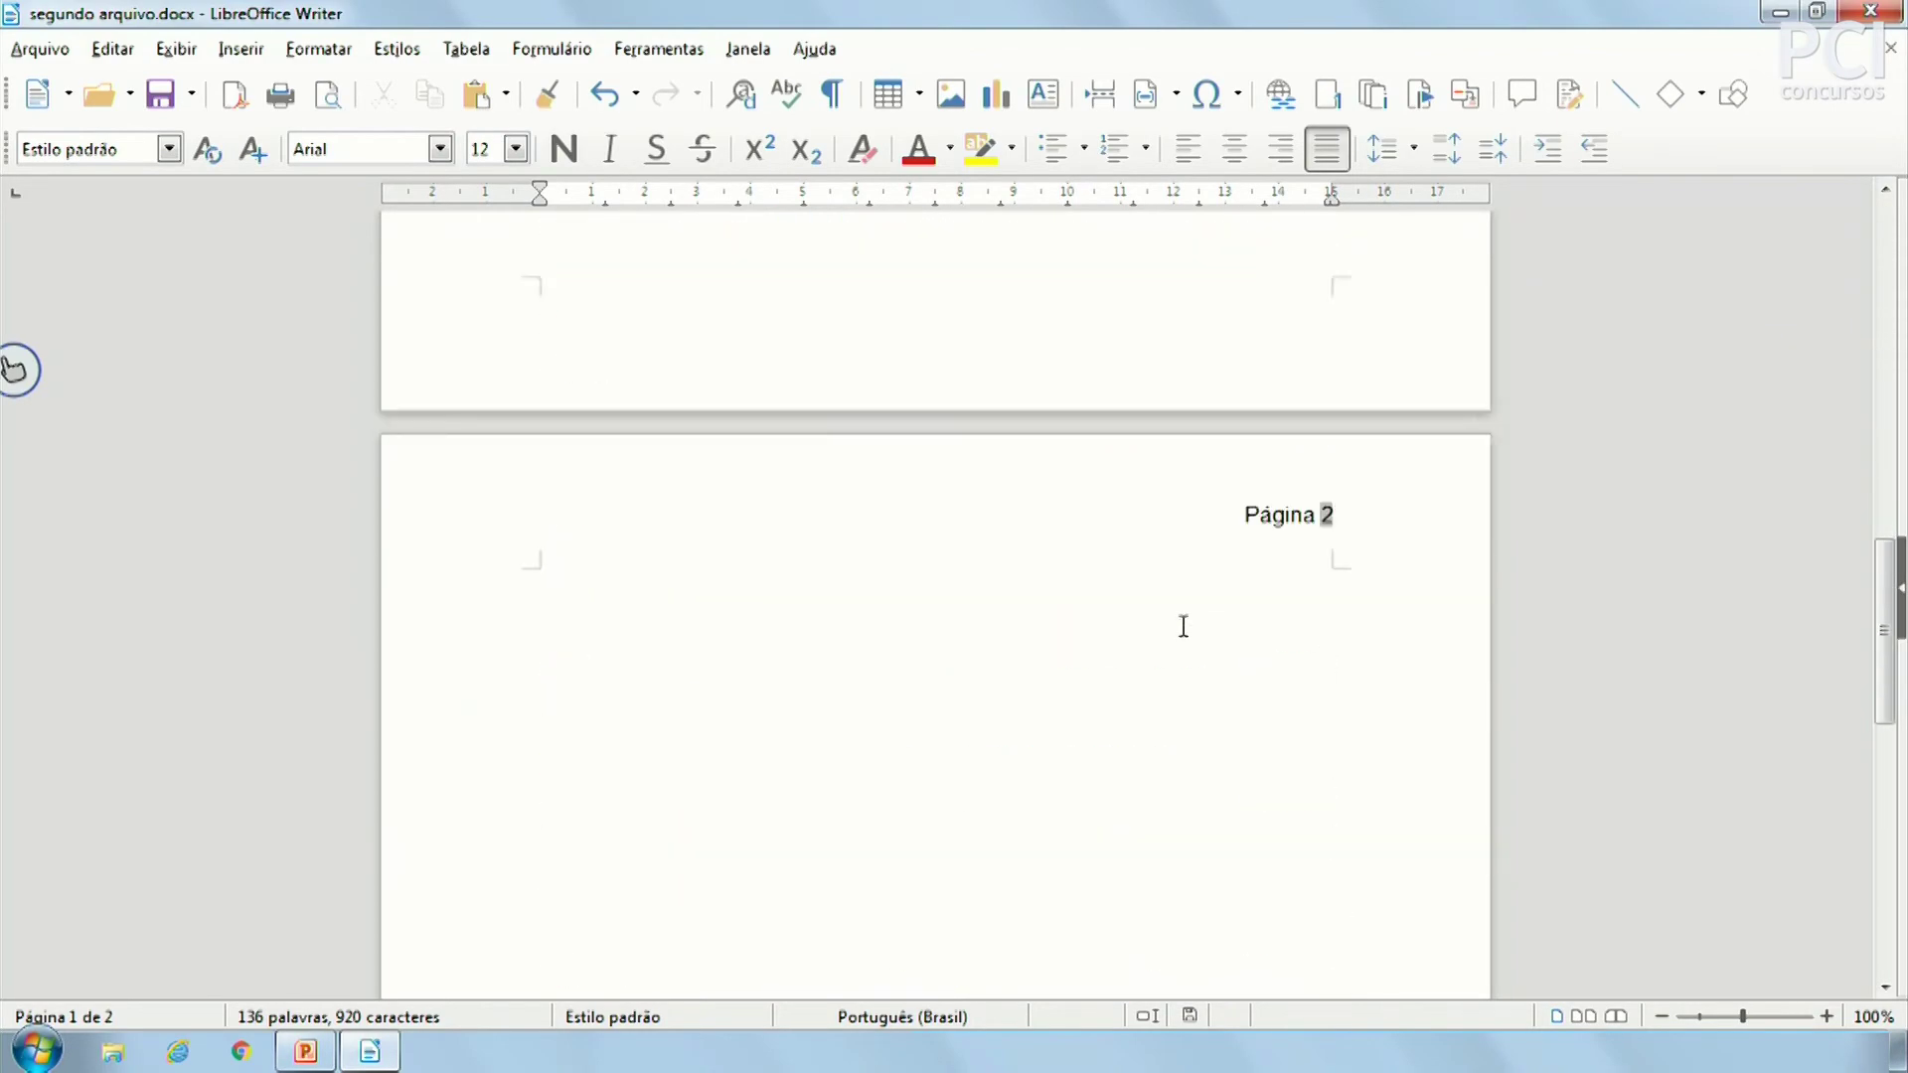
pyautogui.scroll(15, 1184, 626)
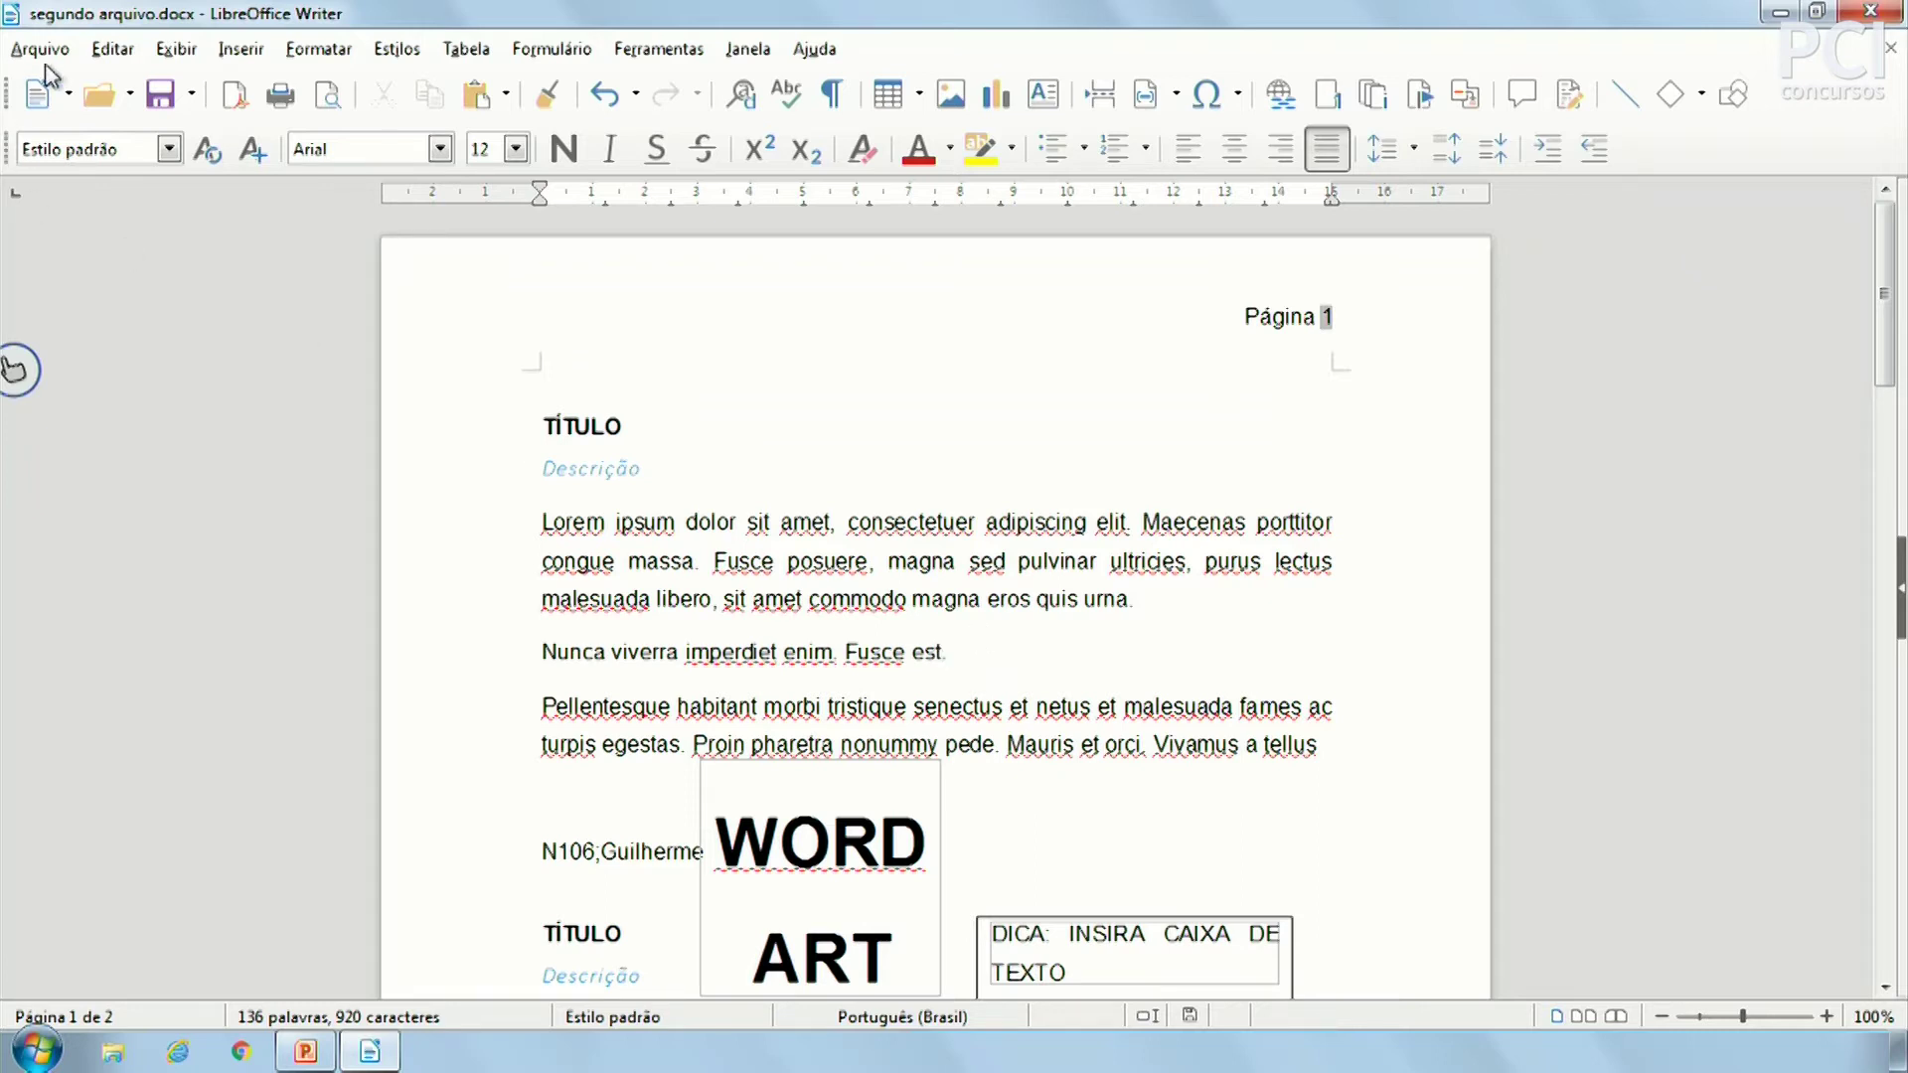
# Examine the file formats that can be opened, and leave the file selection without opening another document
pyautogui.click(102, 94)
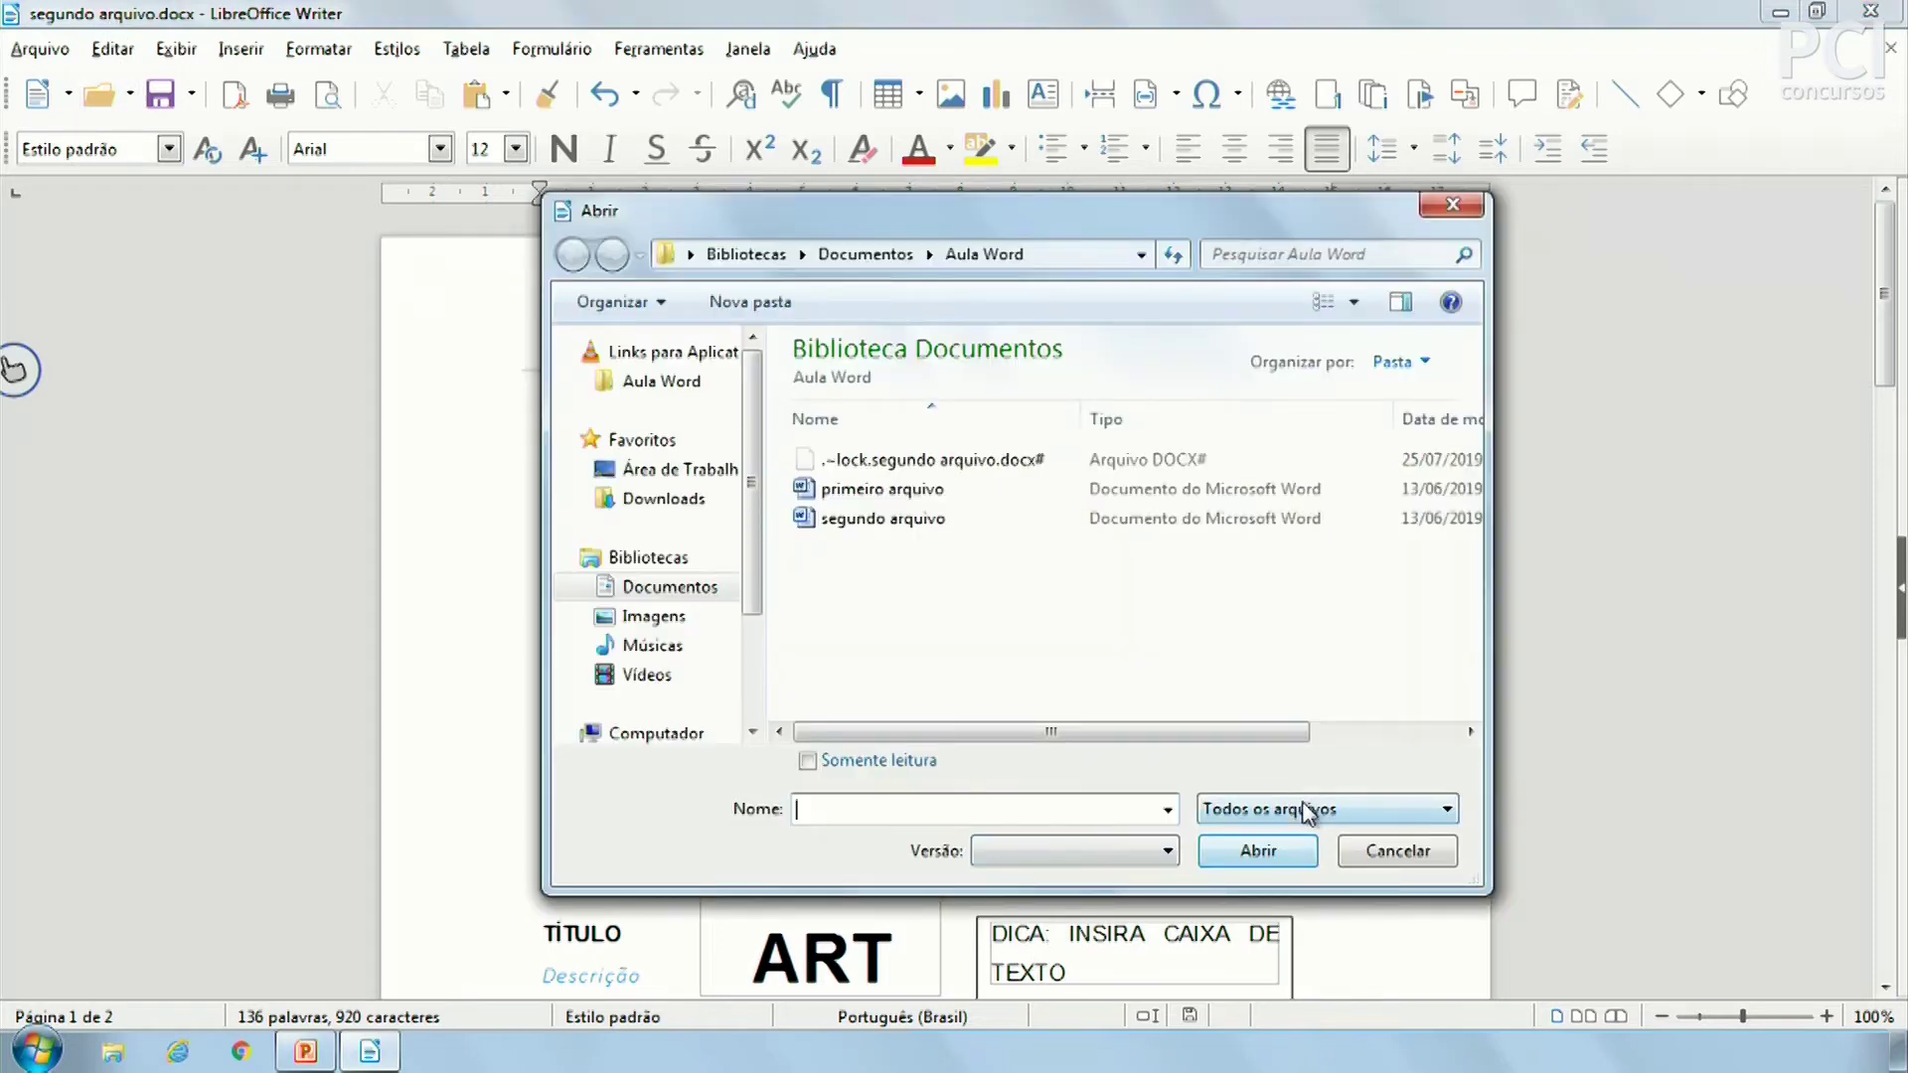
pyautogui.click(1232, 810)
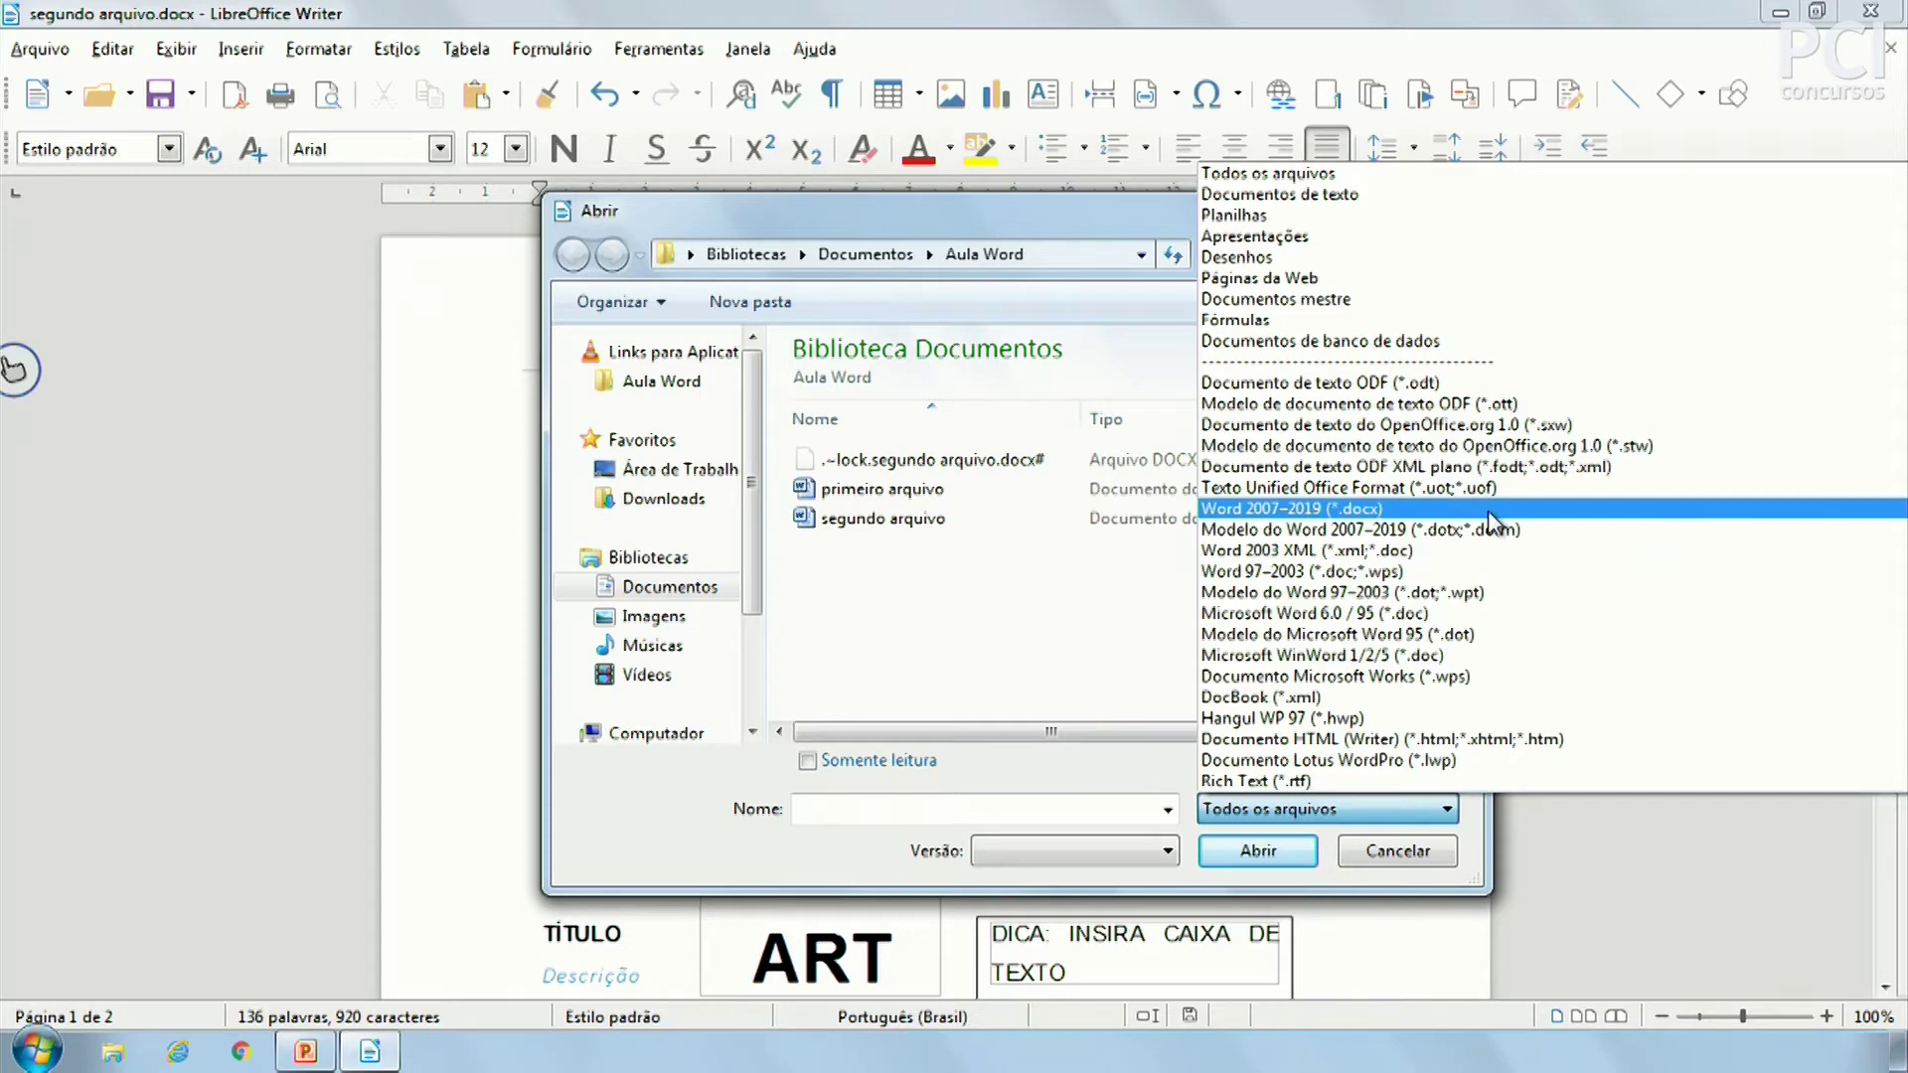
pyautogui.click(1042, 644)
pyautogui.click(1376, 851)
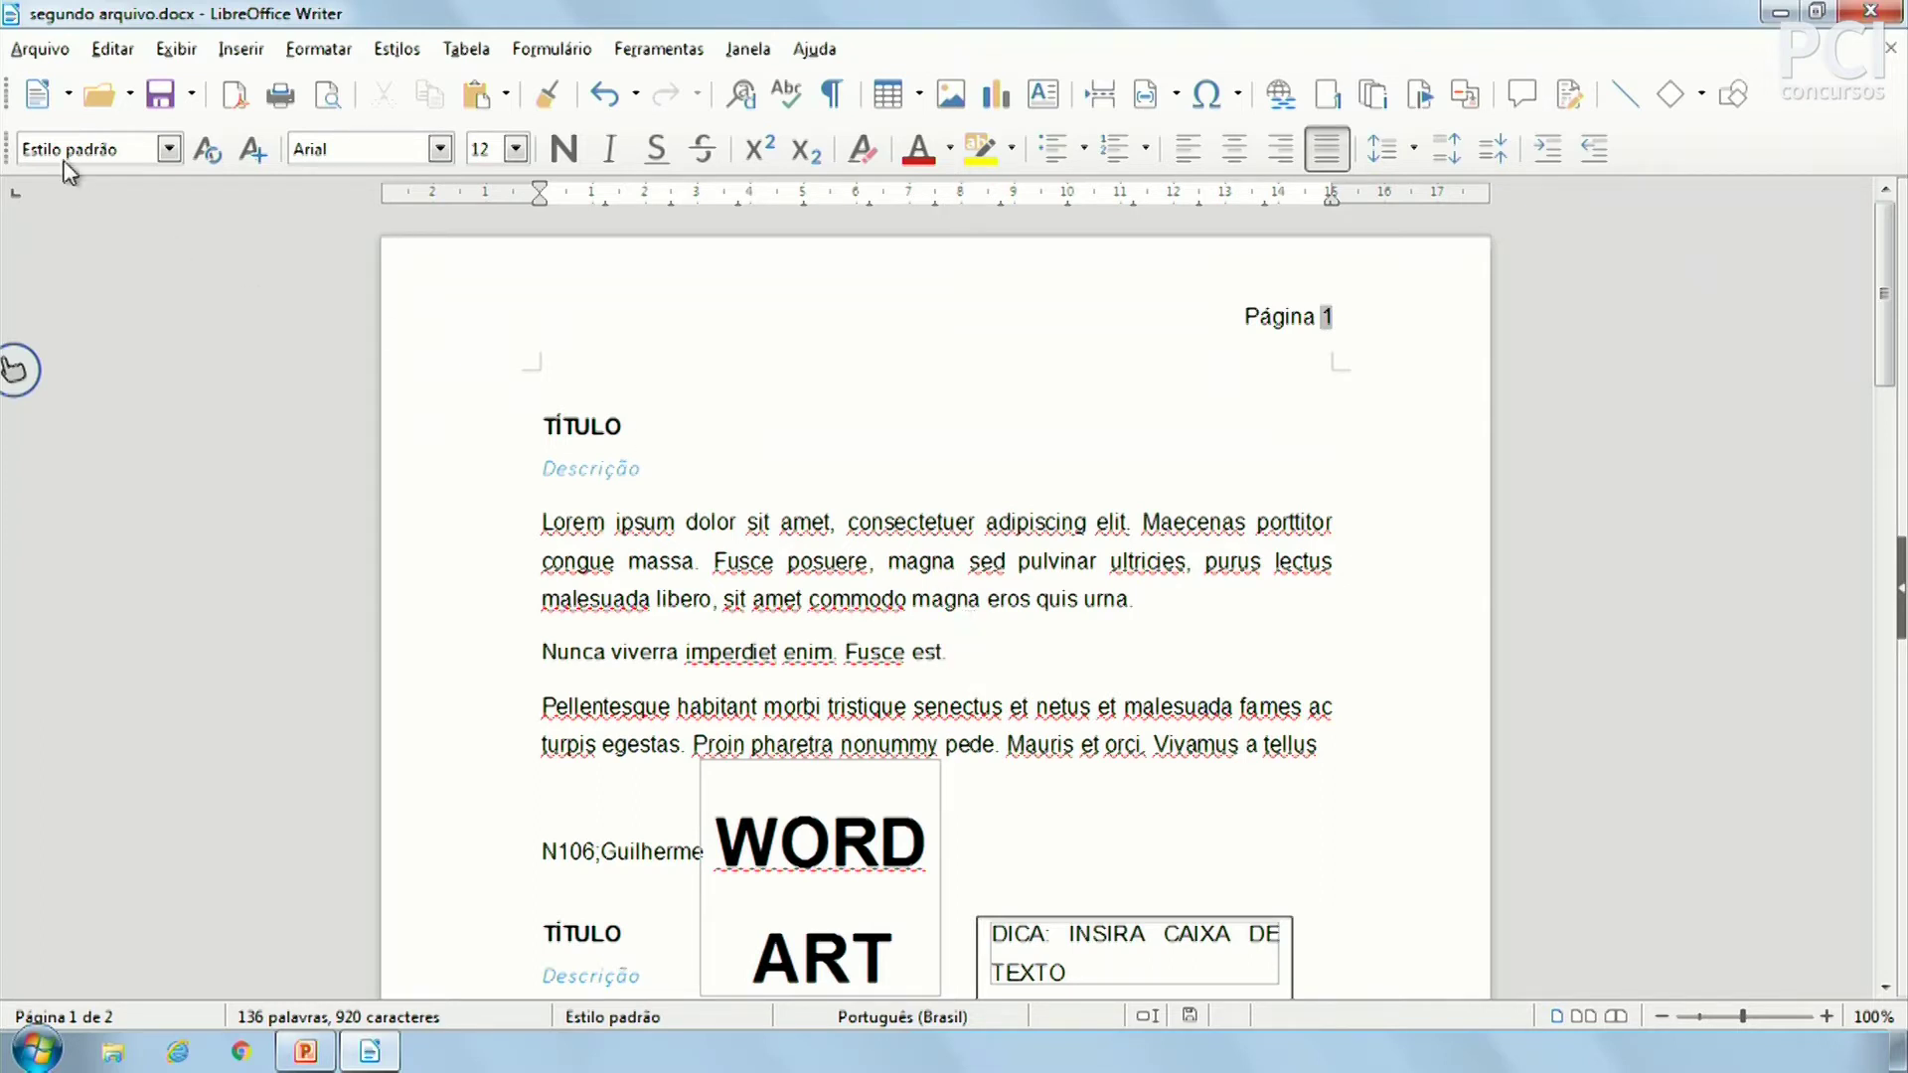
# Examine the additional commands offered for opening and for saving a document
pyautogui.click(193, 99)
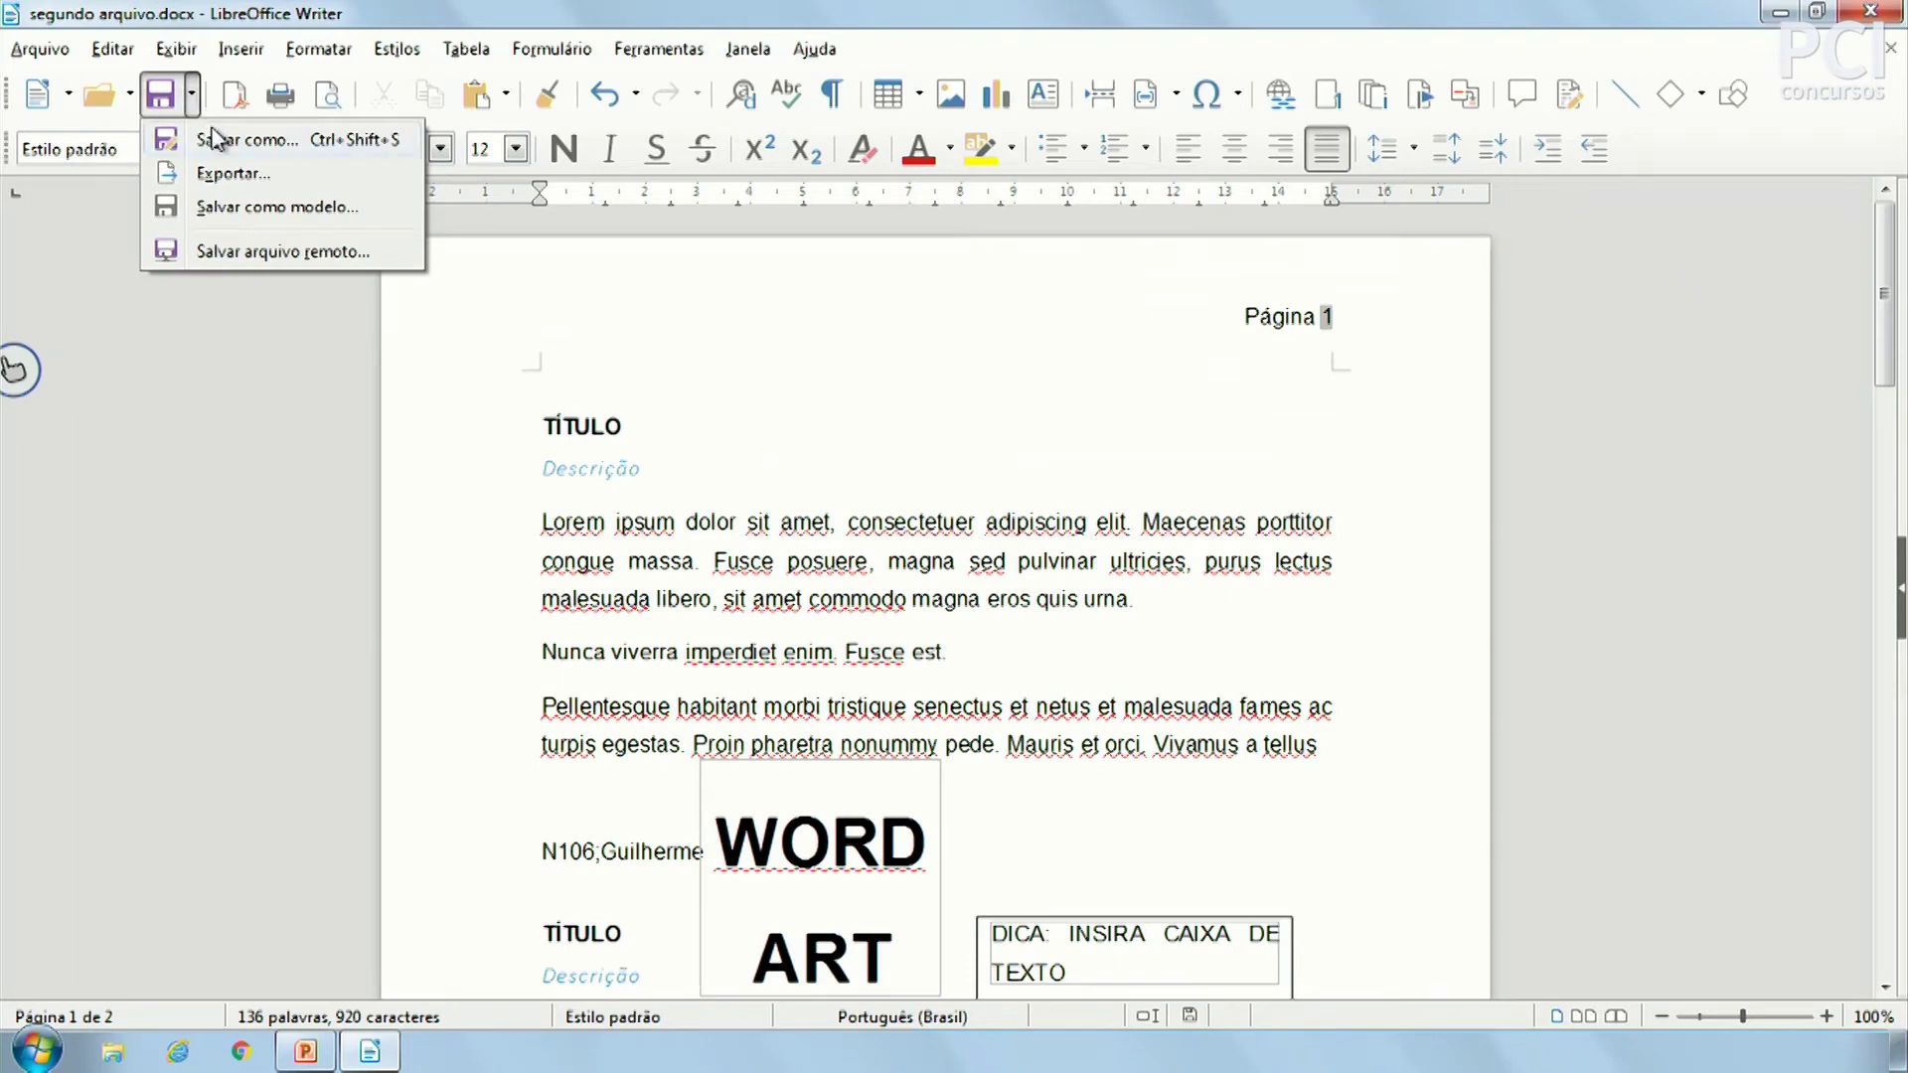
pyautogui.click(863, 626)
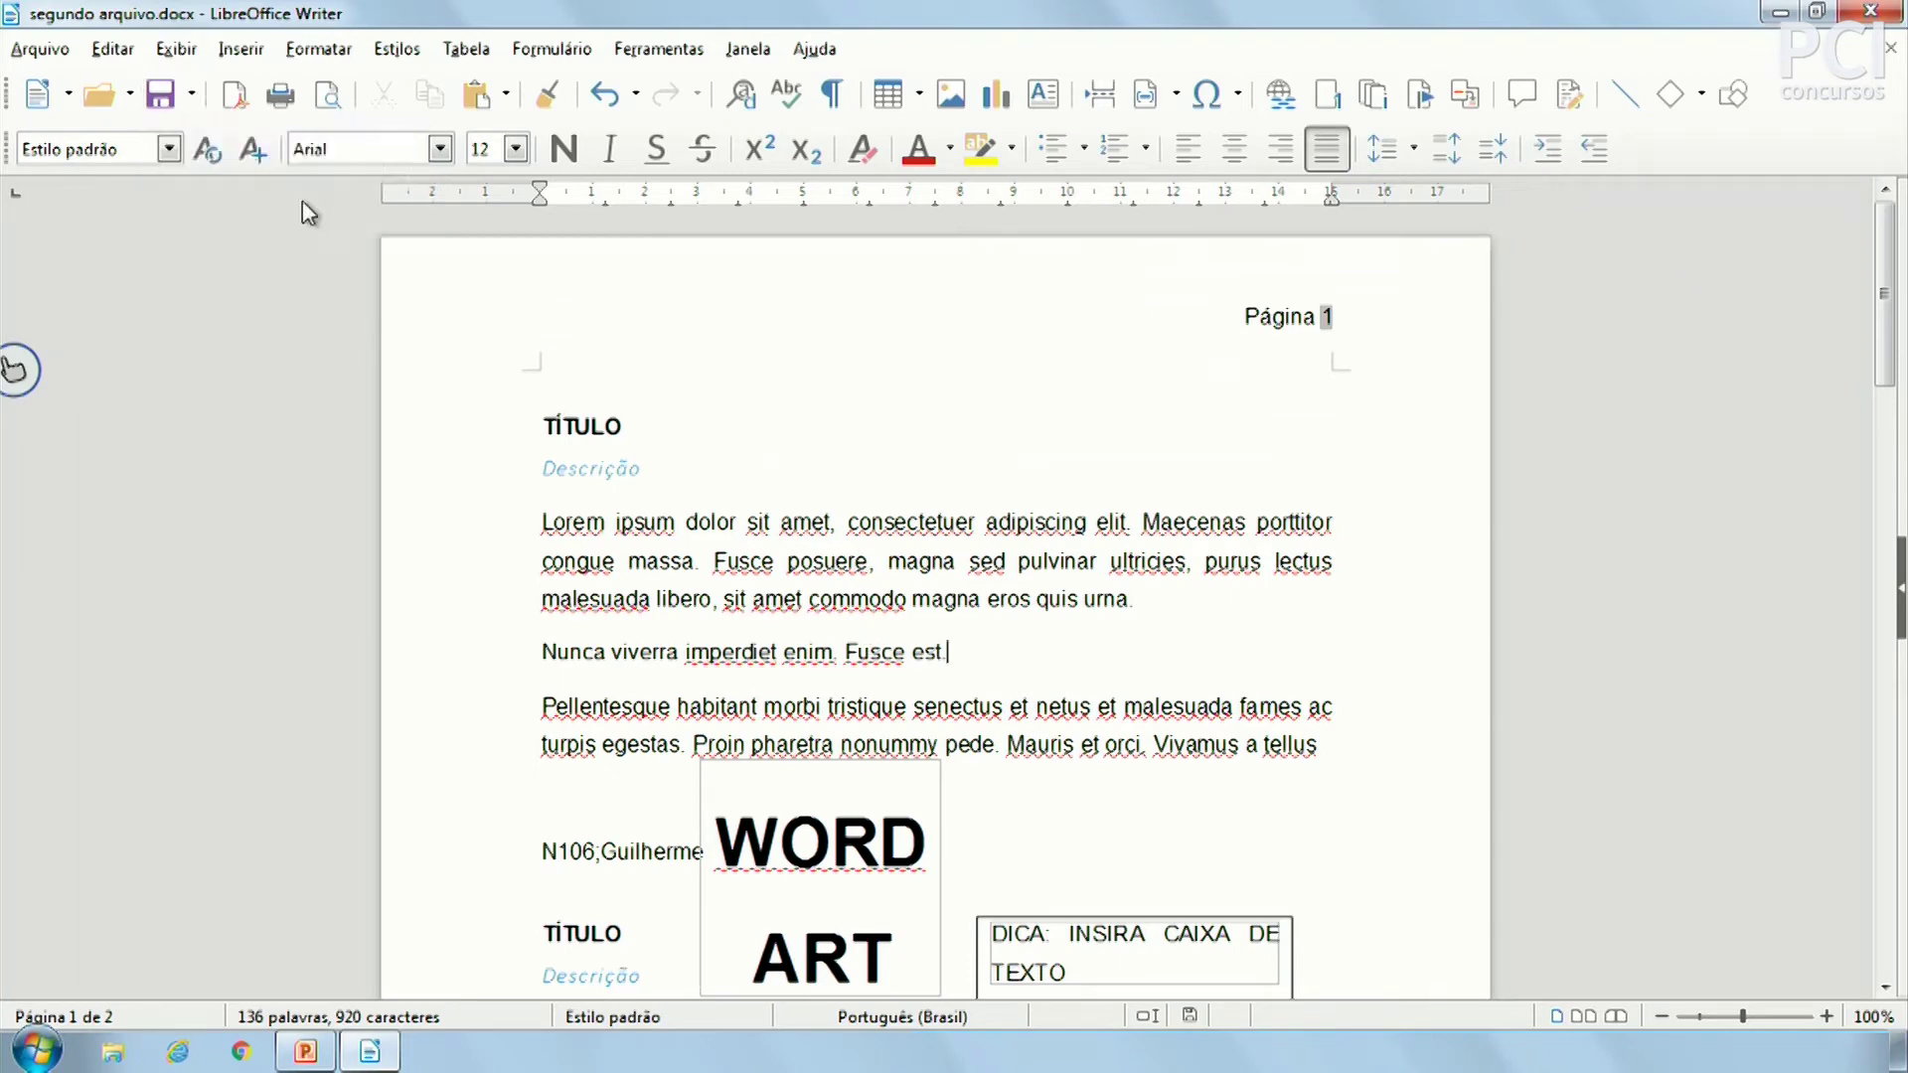
pyautogui.click(132, 97)
pyautogui.click(133, 98)
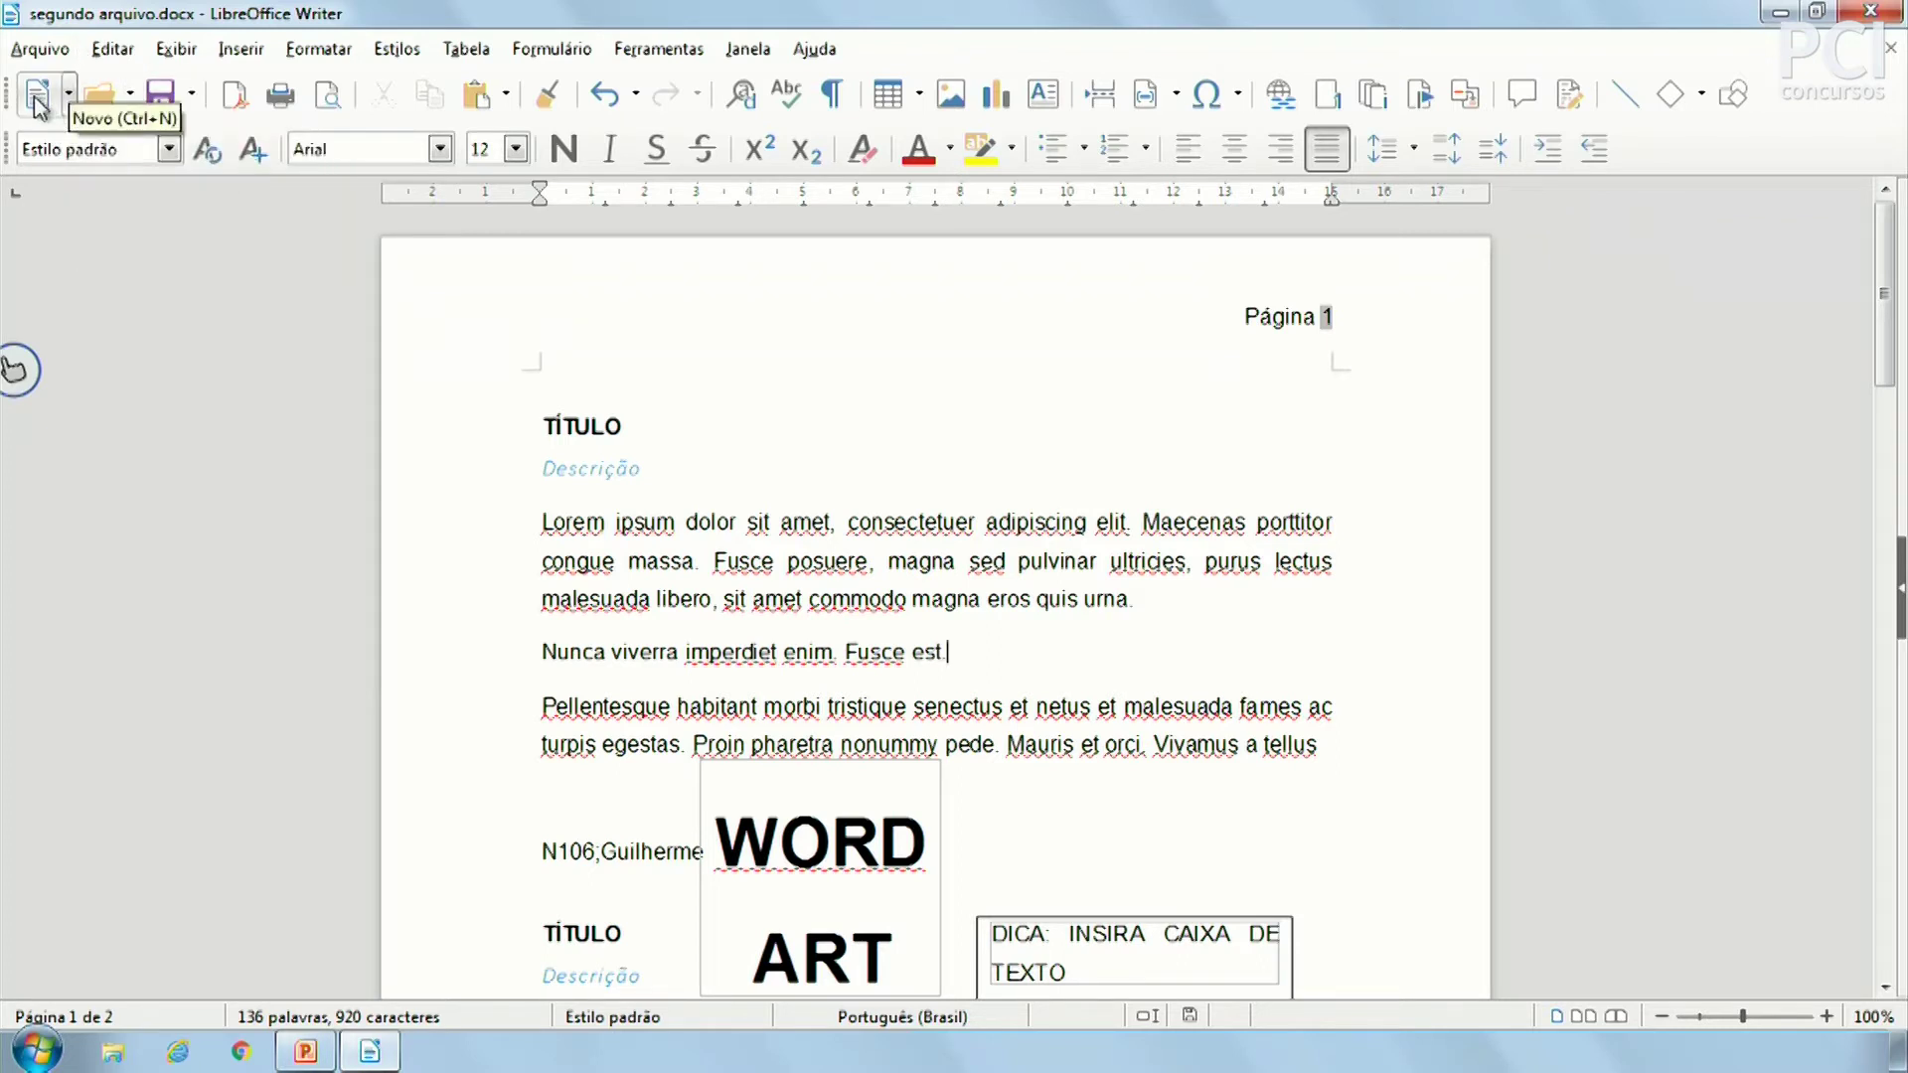
pyautogui.click(130, 96)
pyautogui.click(196, 97)
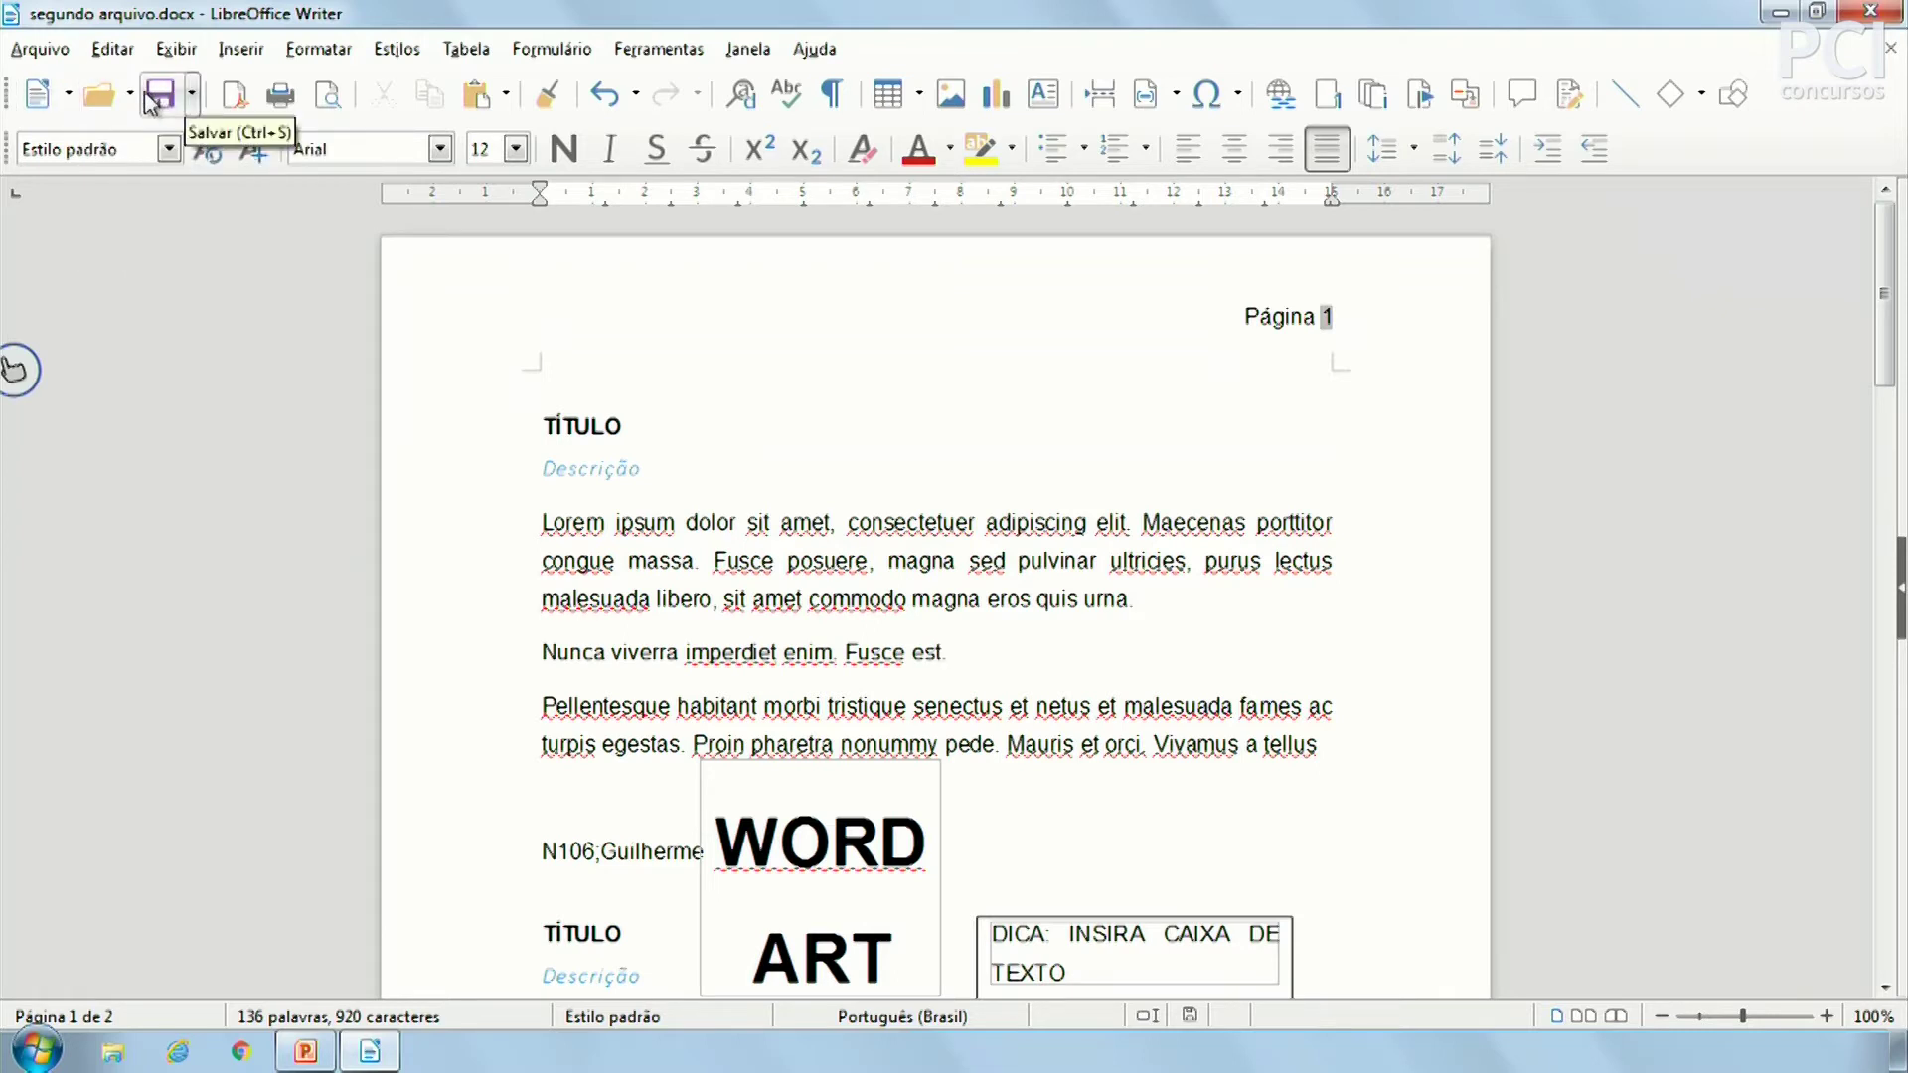
pyautogui.click(130, 95)
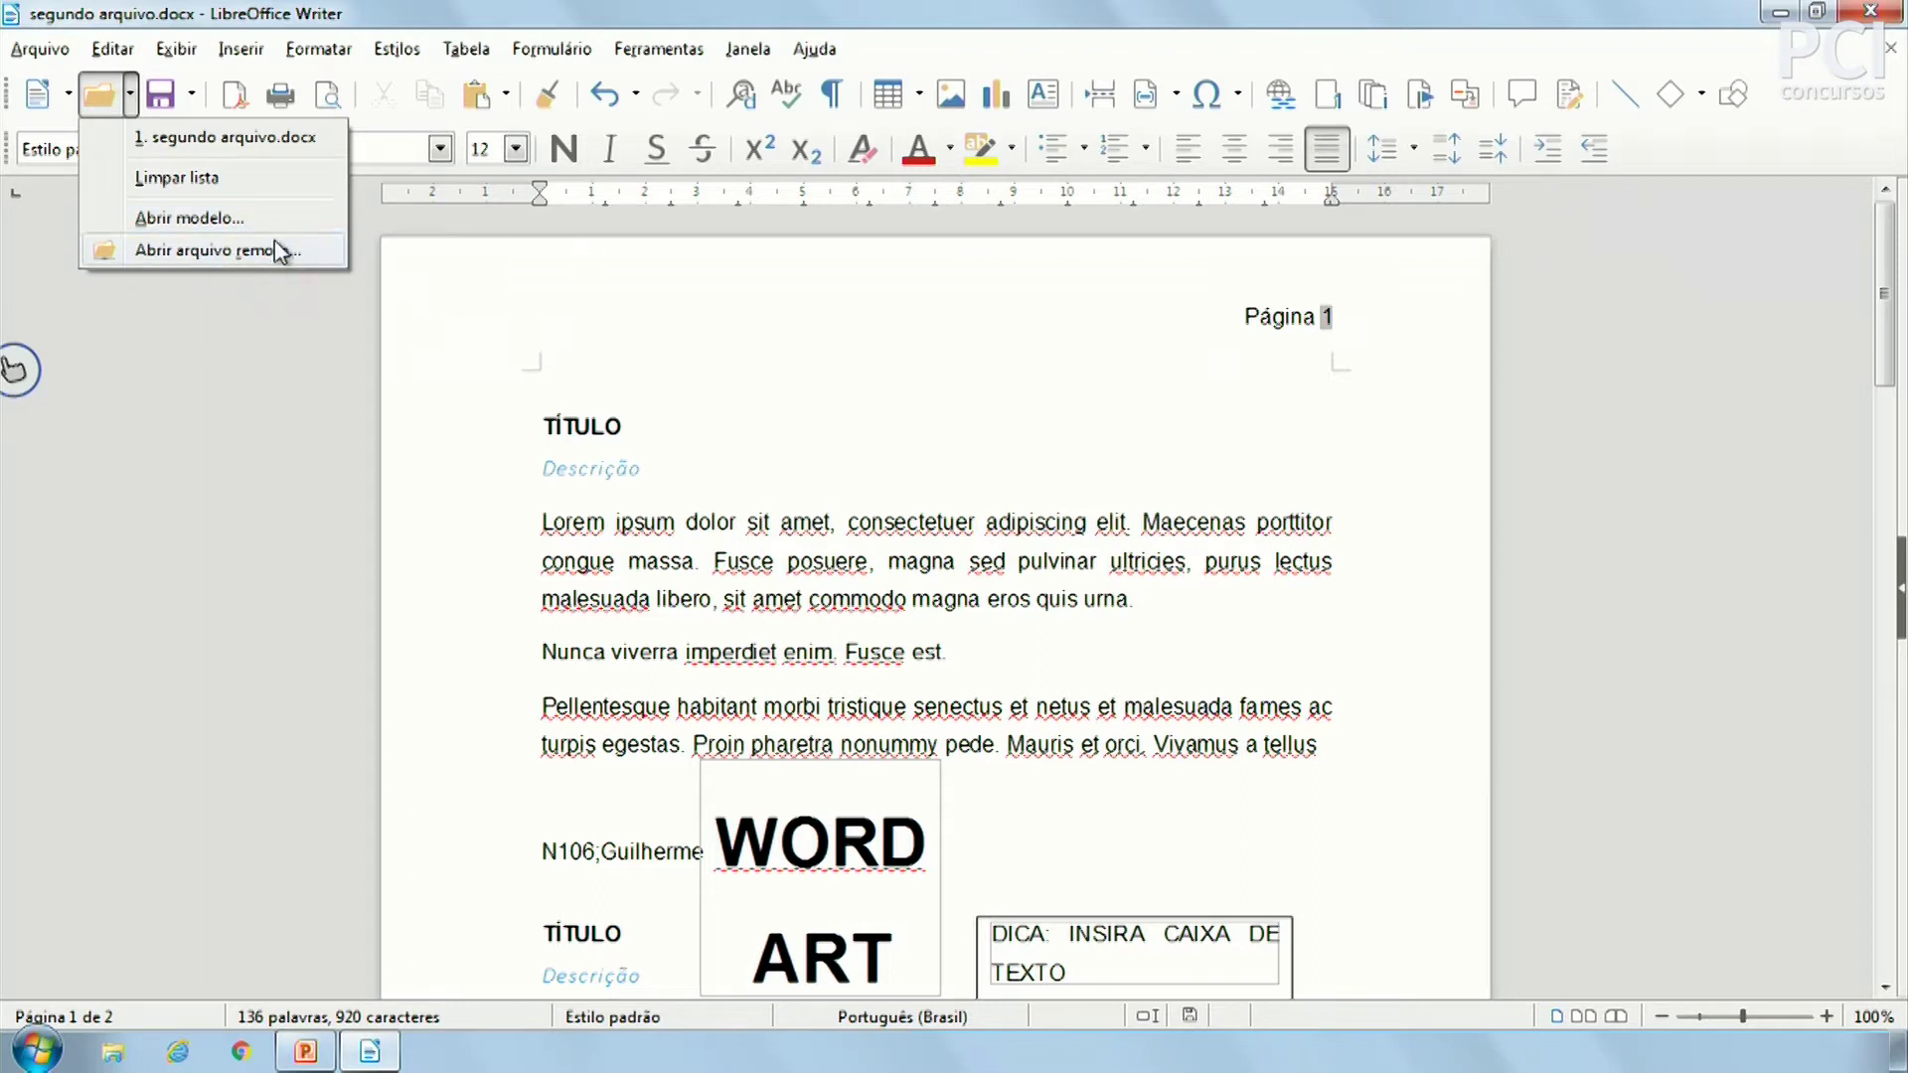
pyautogui.click(194, 81)
pyautogui.click(195, 82)
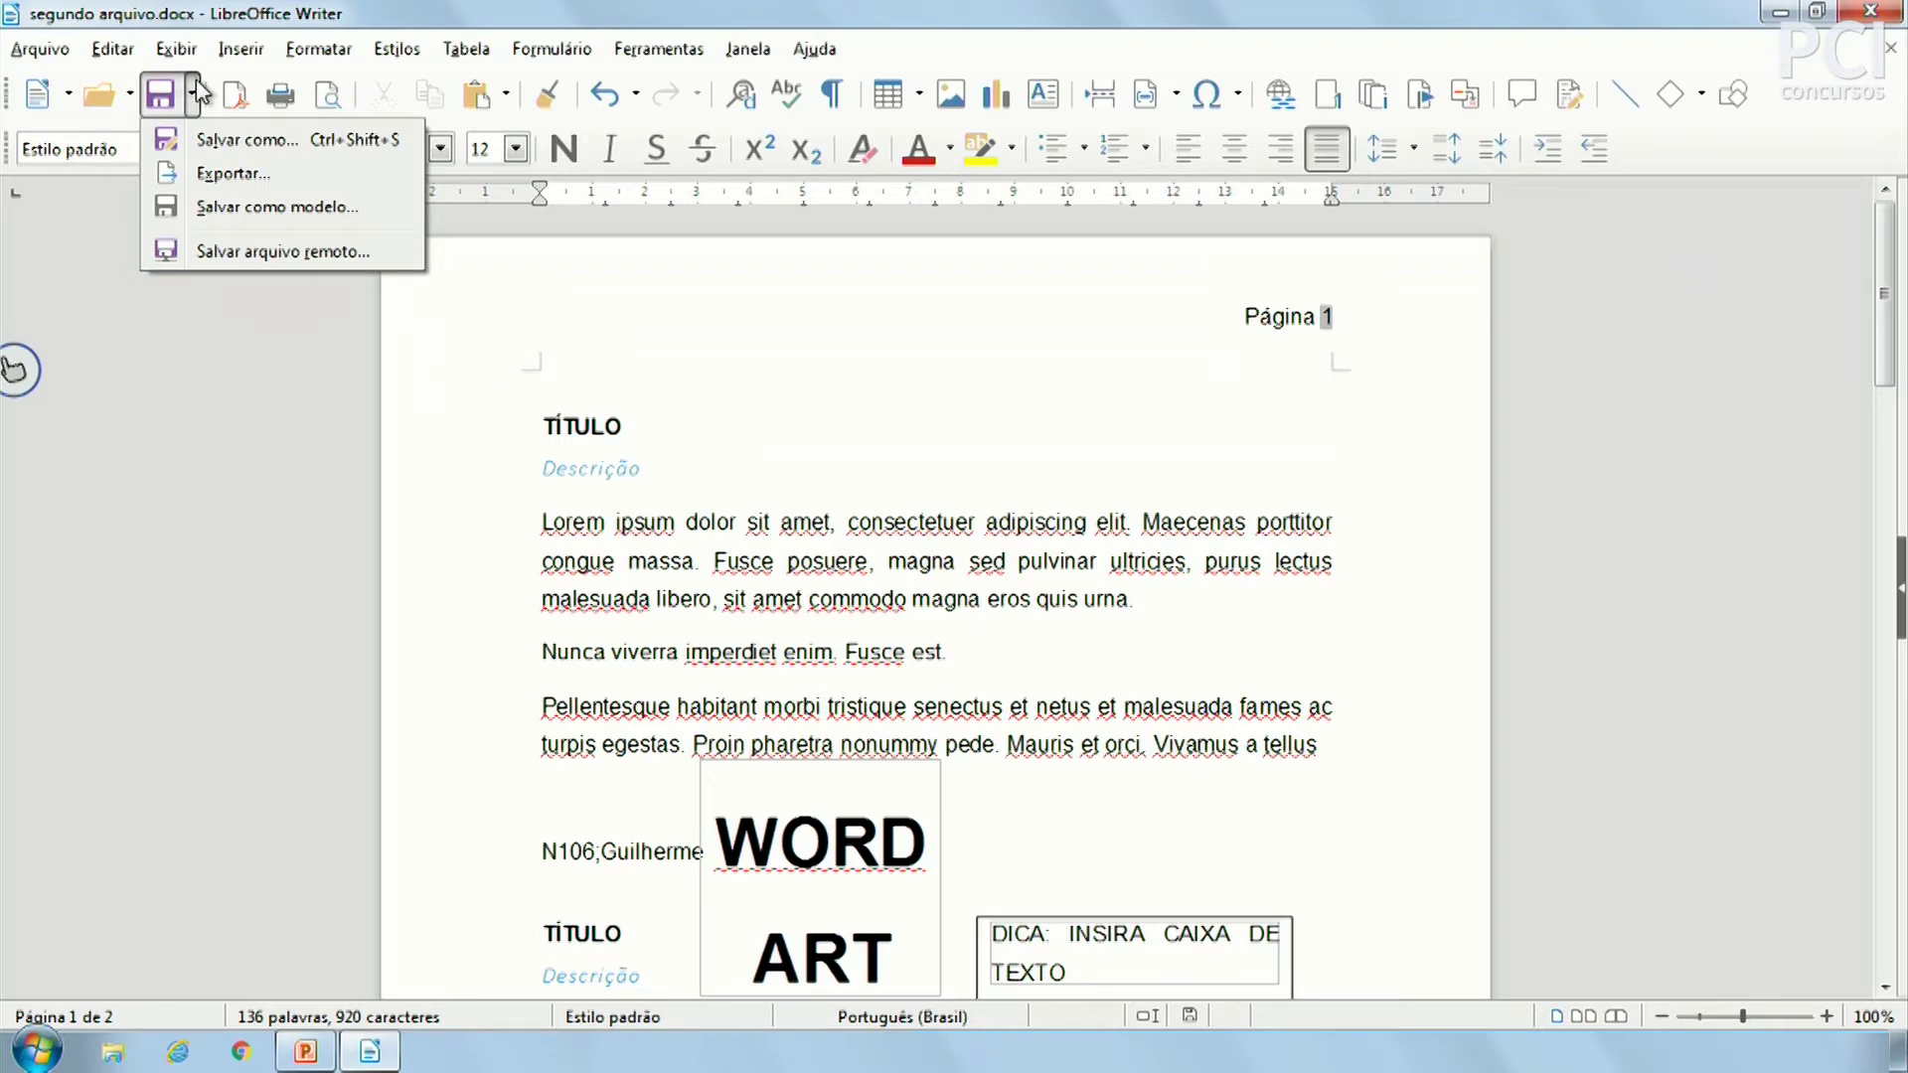
pyautogui.click(195, 79)
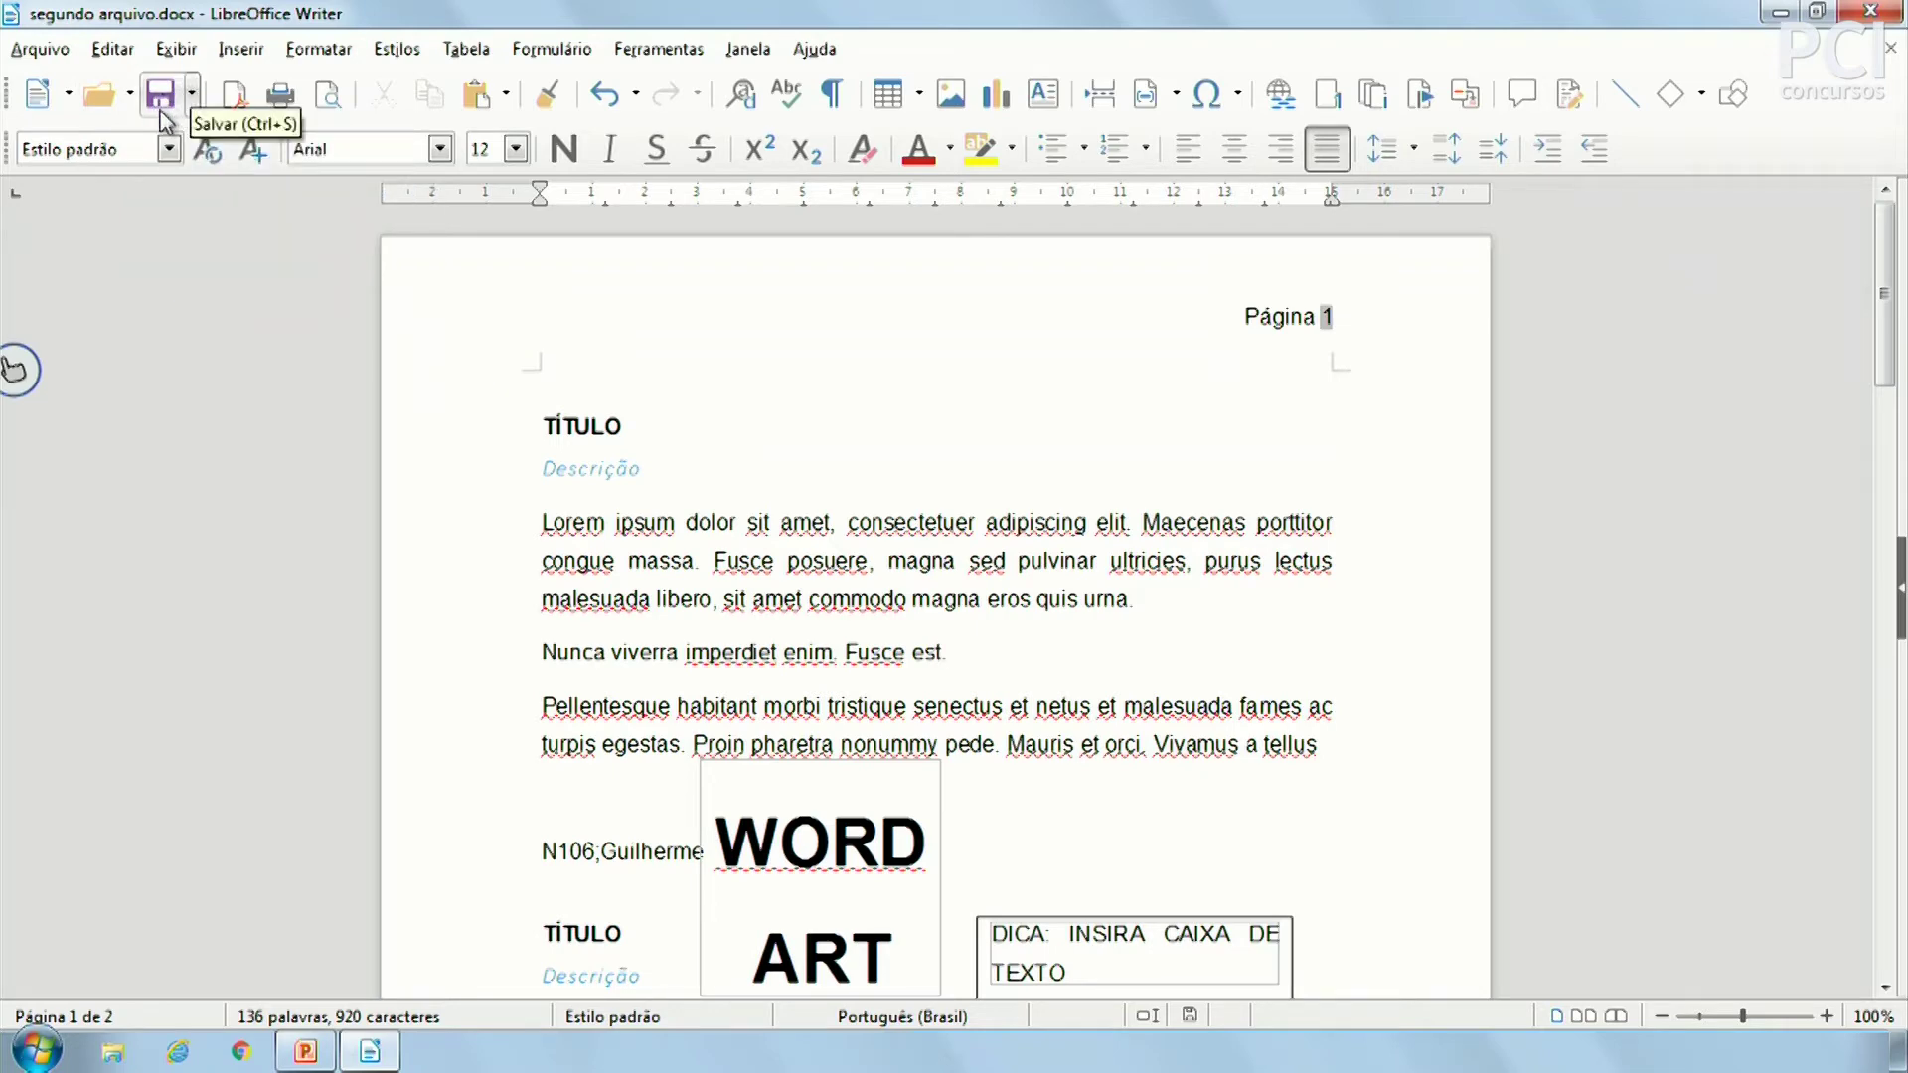
# Examine the file types offered by Salvar como for "segundo arquivo" and leave without saving
pyautogui.click(190, 96)
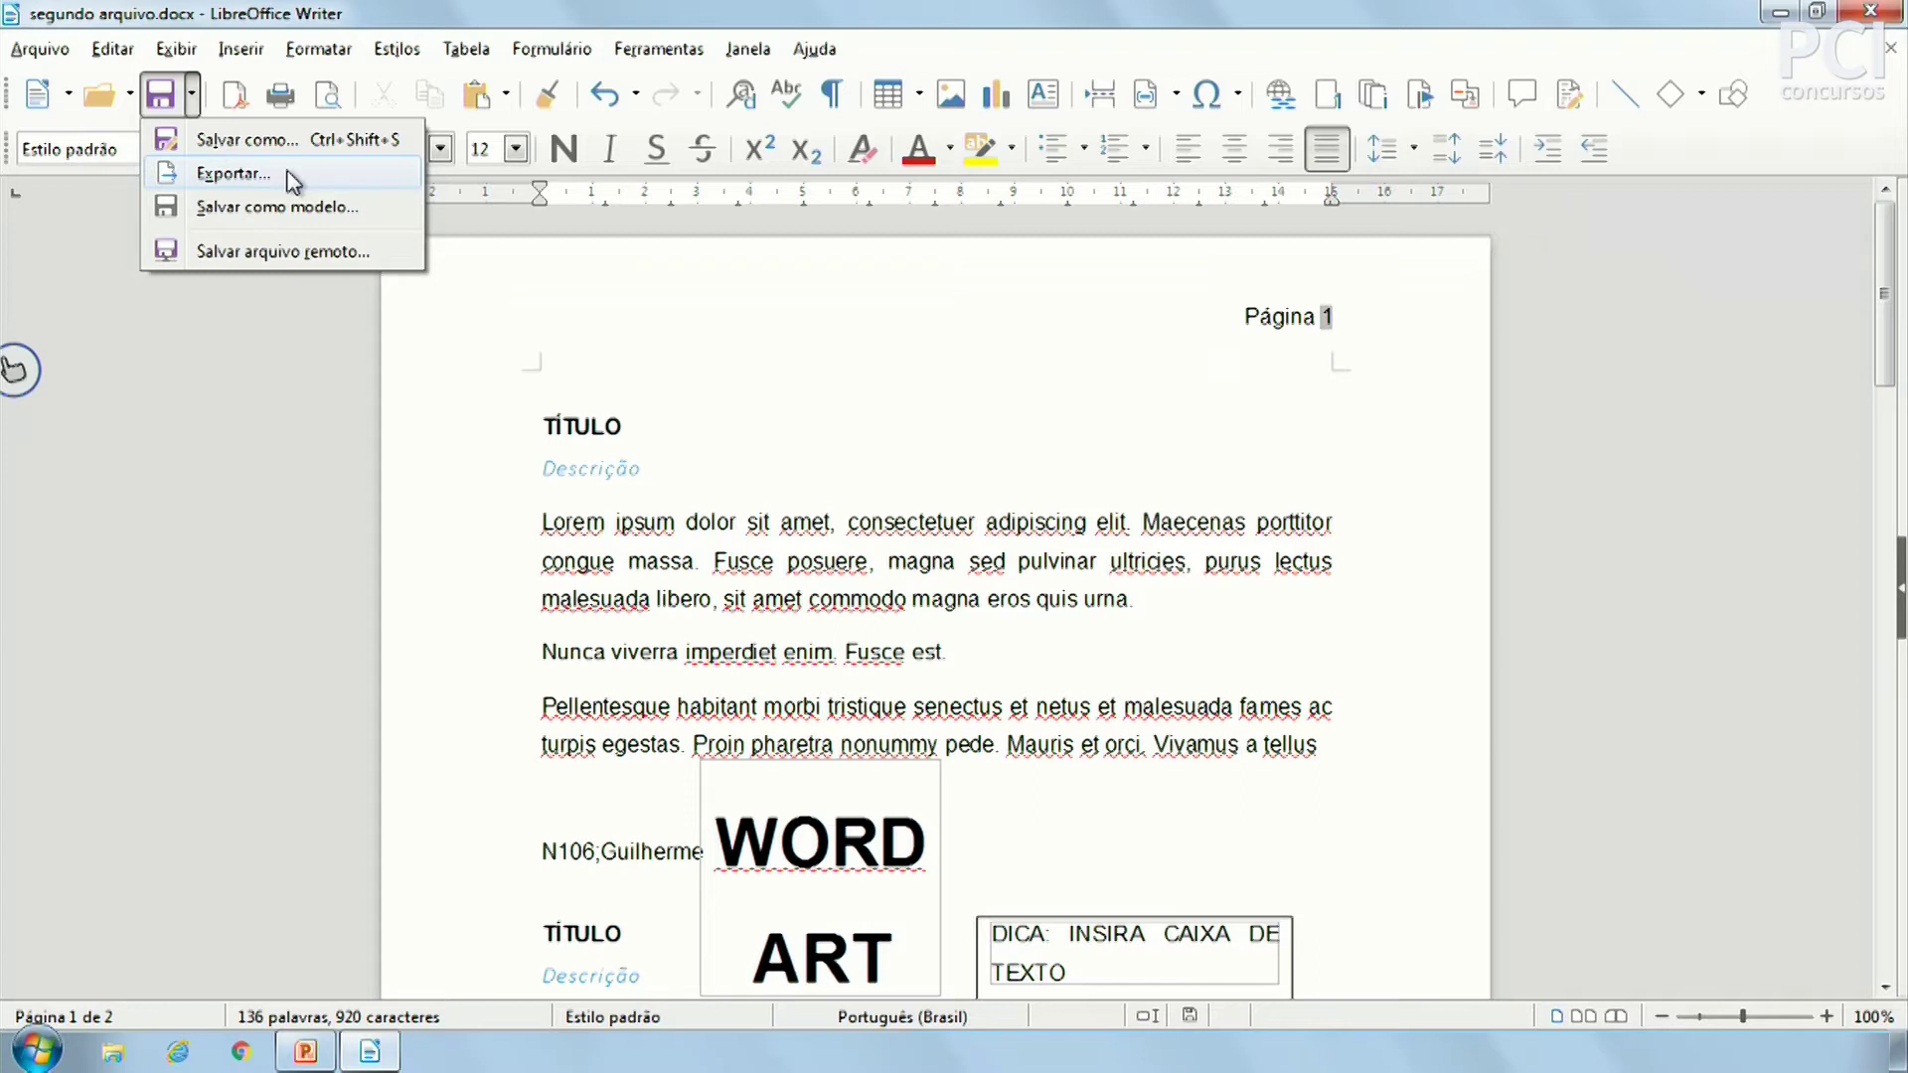
pyautogui.click(288, 140)
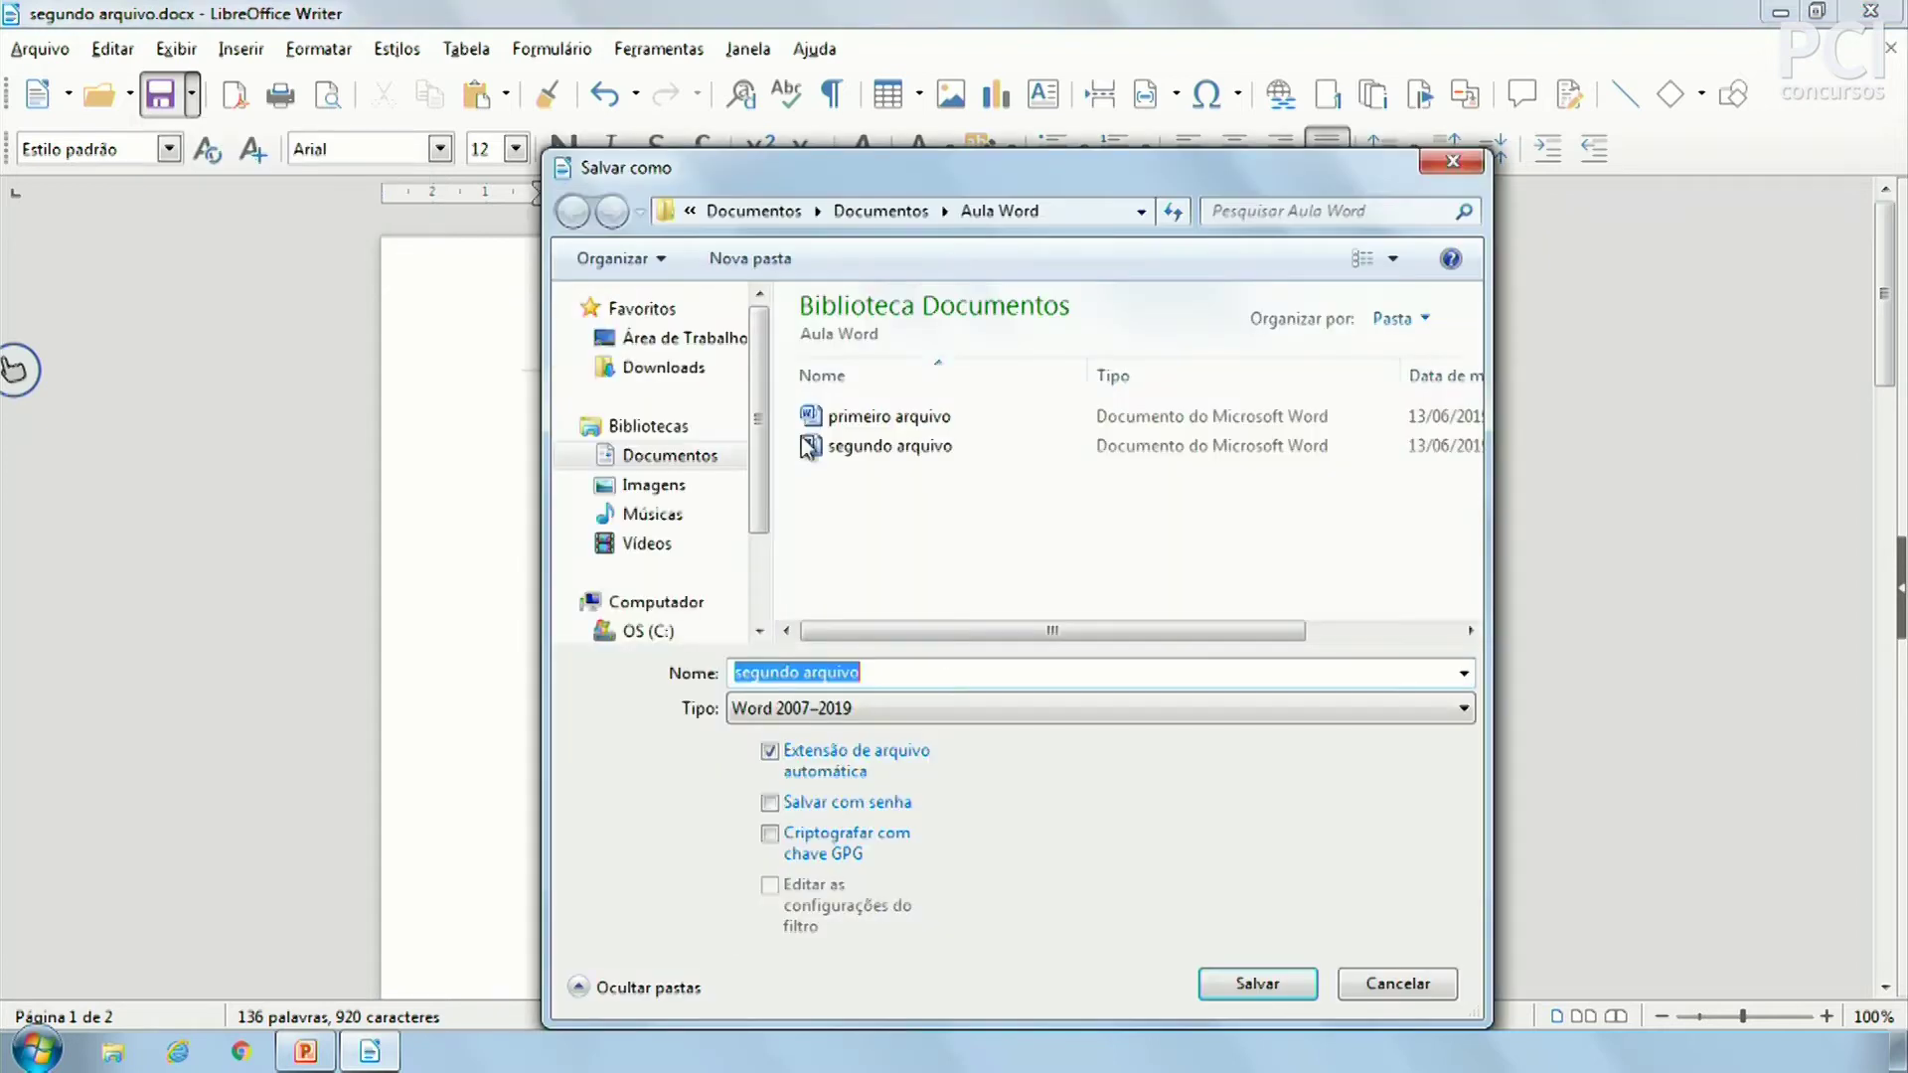
pyautogui.click(856, 713)
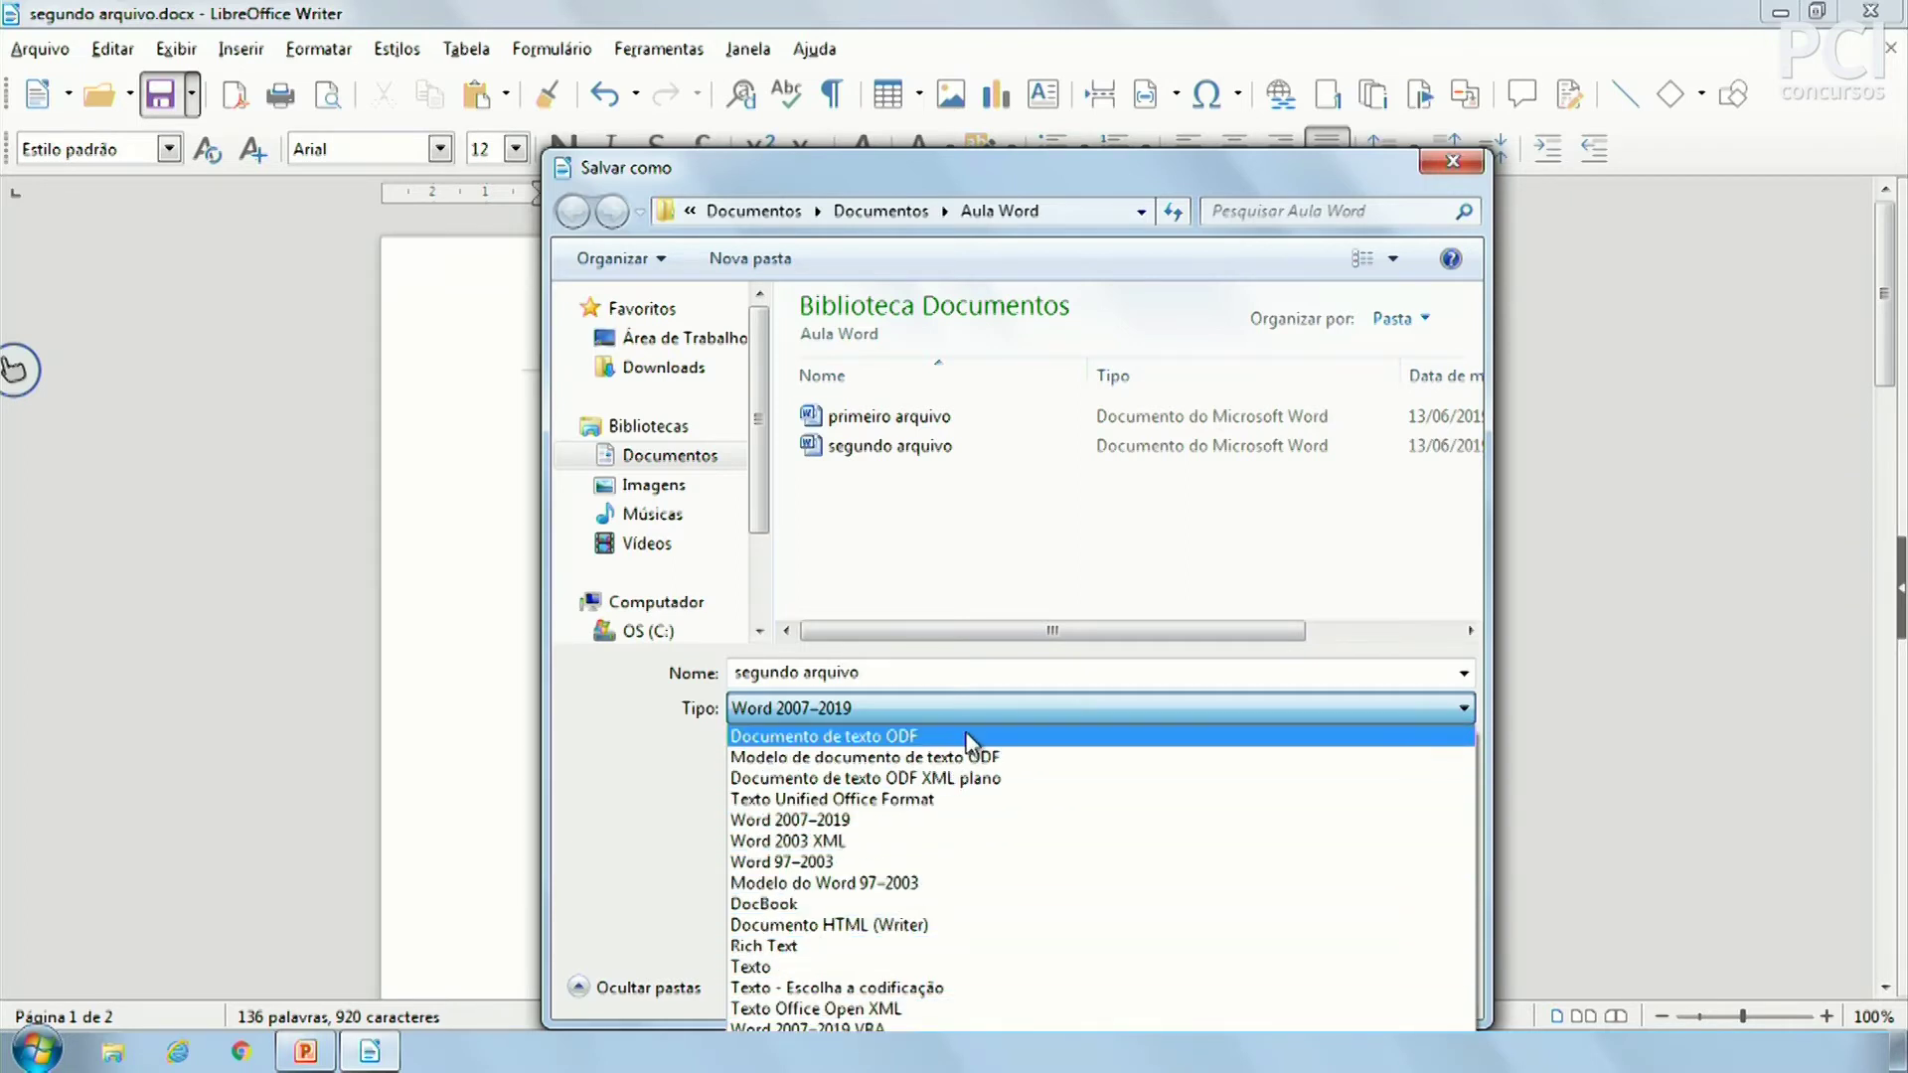
pyautogui.click(646, 773)
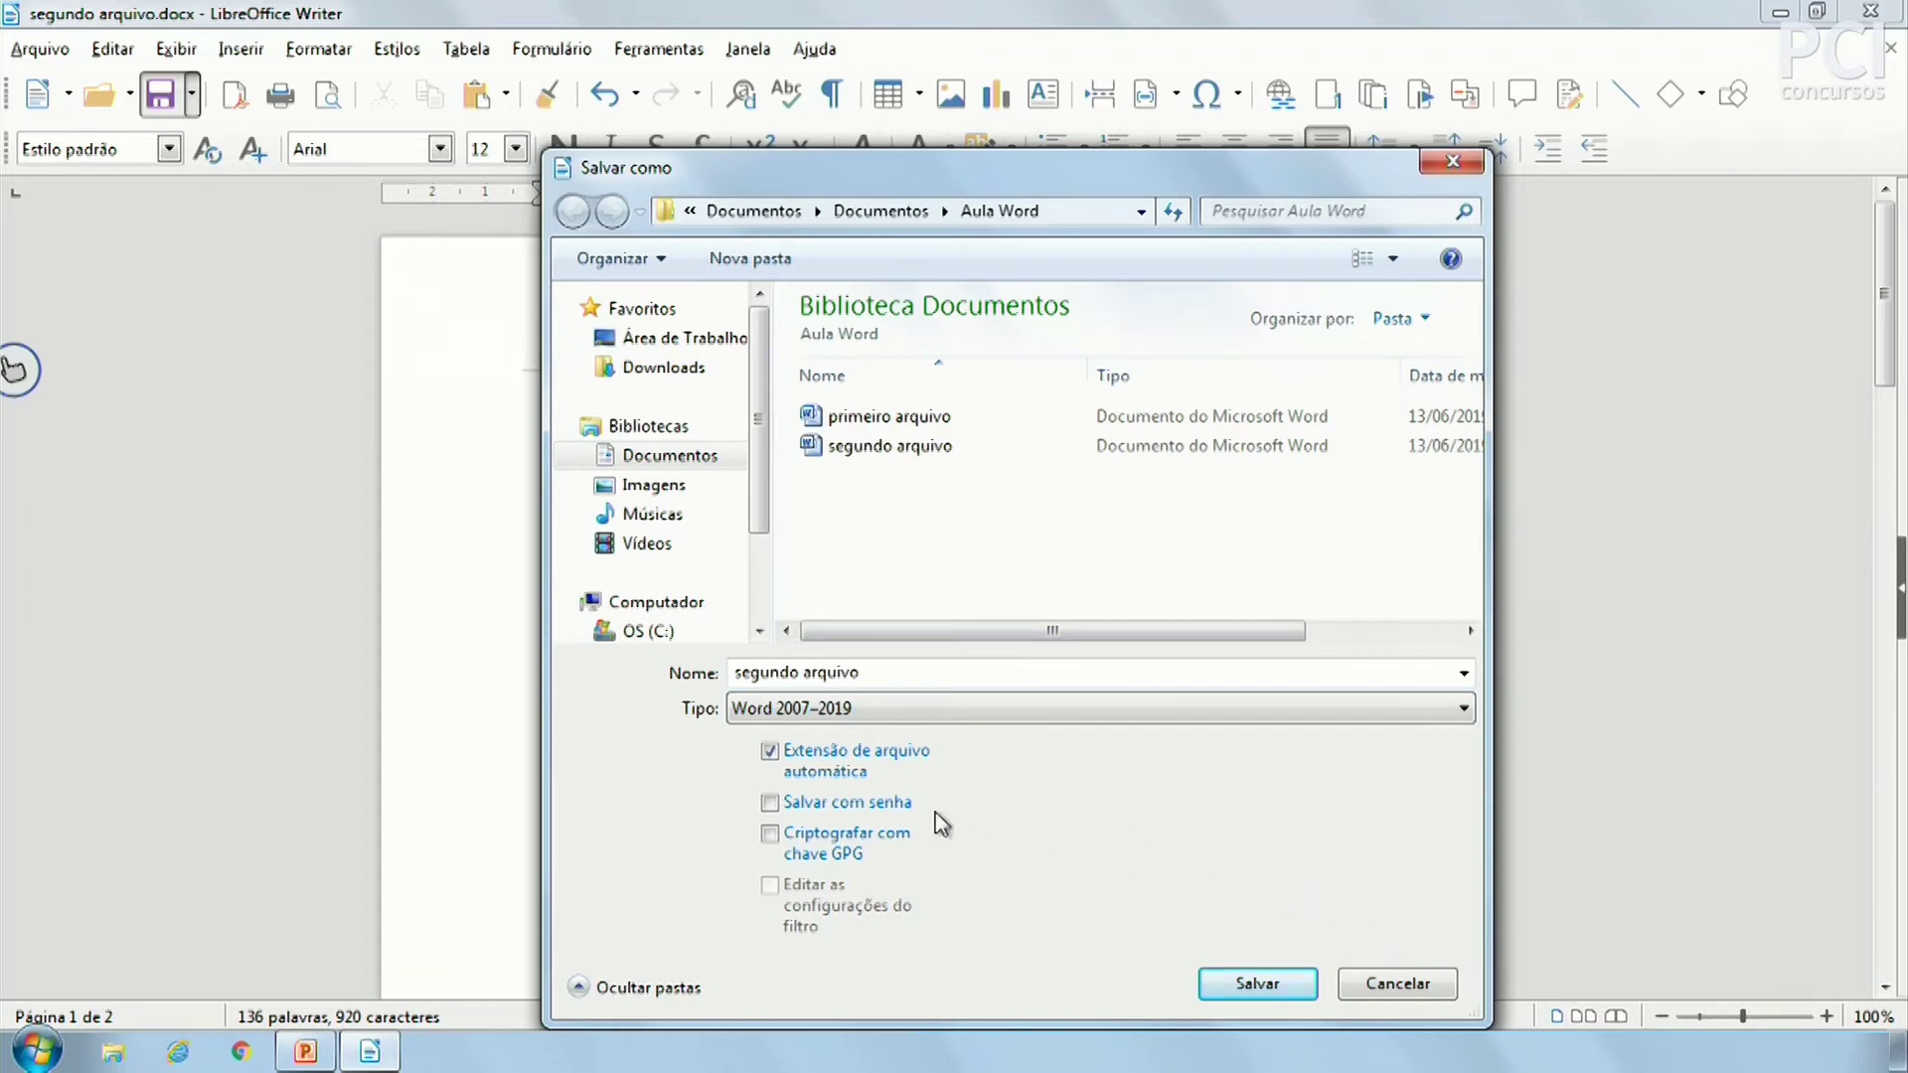
pyautogui.click(845, 768)
pyautogui.click(874, 708)
pyautogui.click(874, 709)
pyautogui.click(1396, 984)
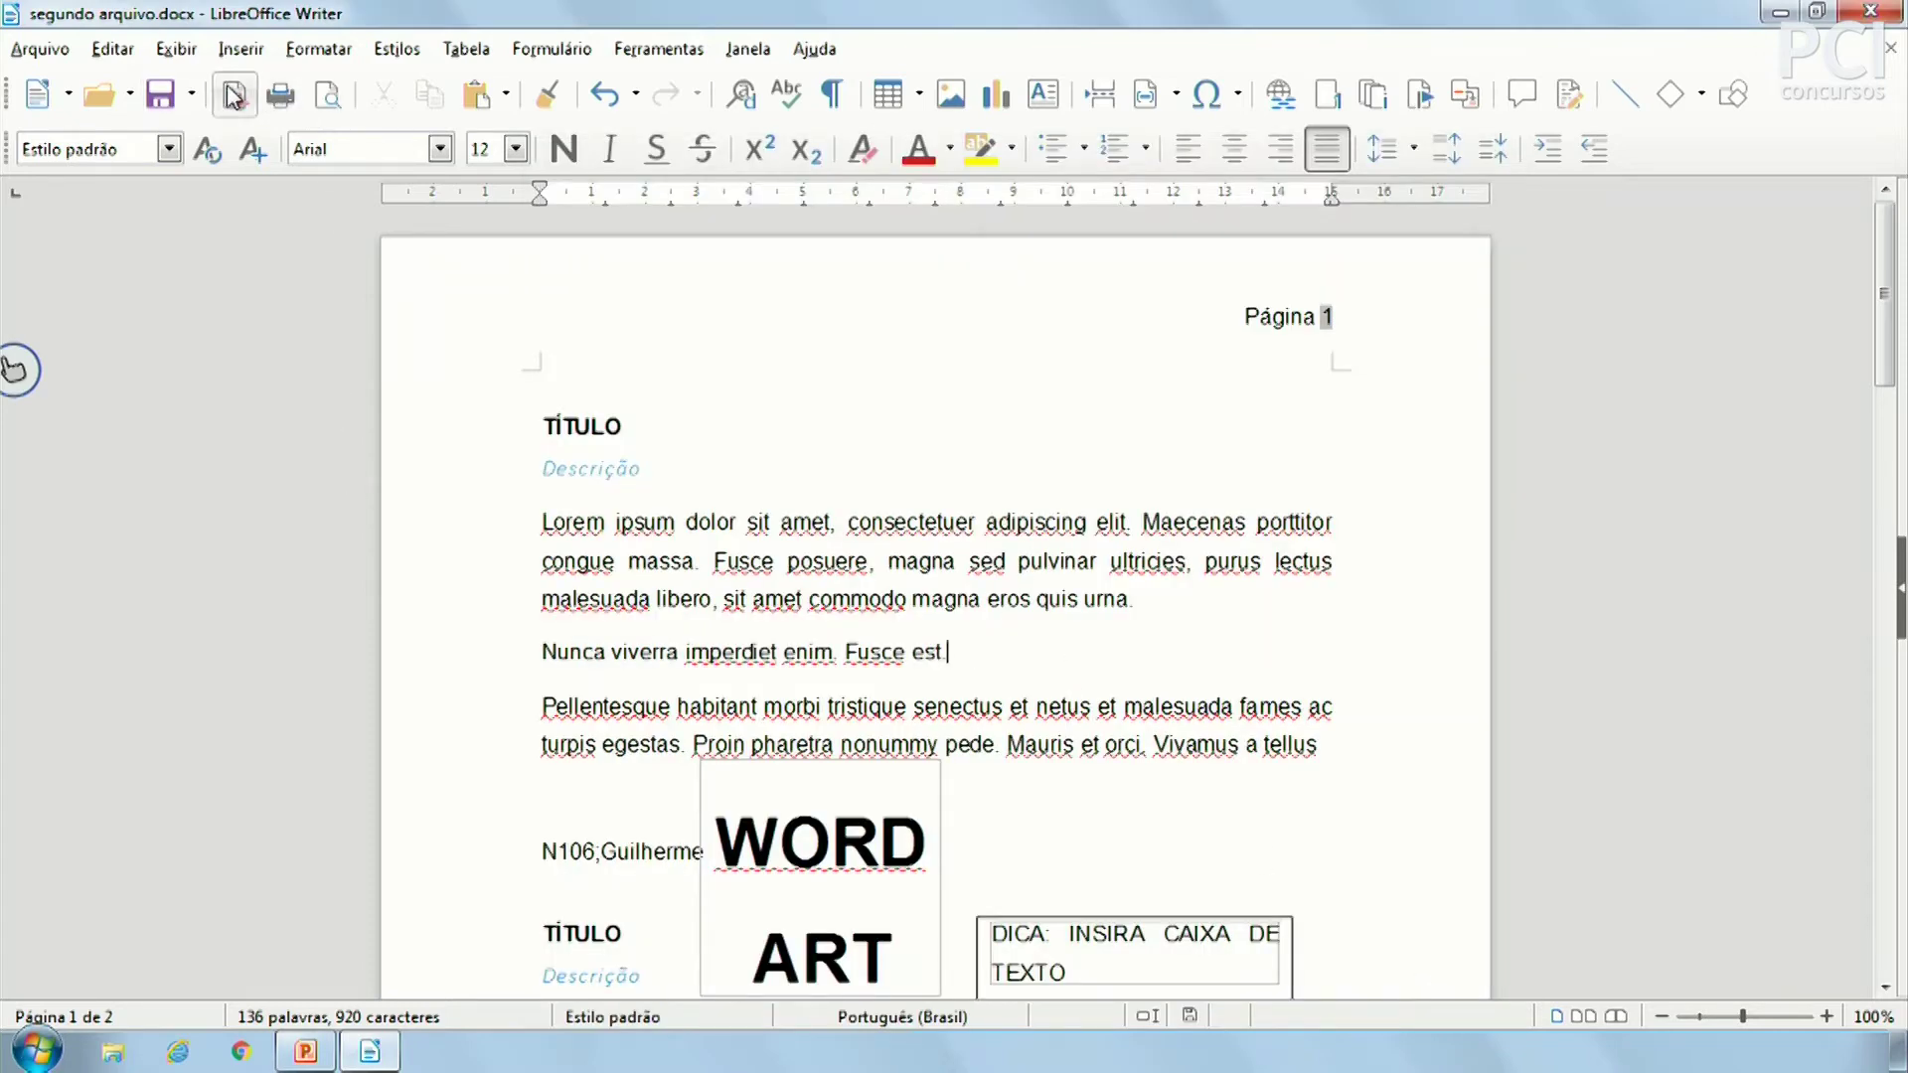
# Examine the export formats for the document, select PDF - Portable Document Format, and leave without exporting
pyautogui.click(192, 96)
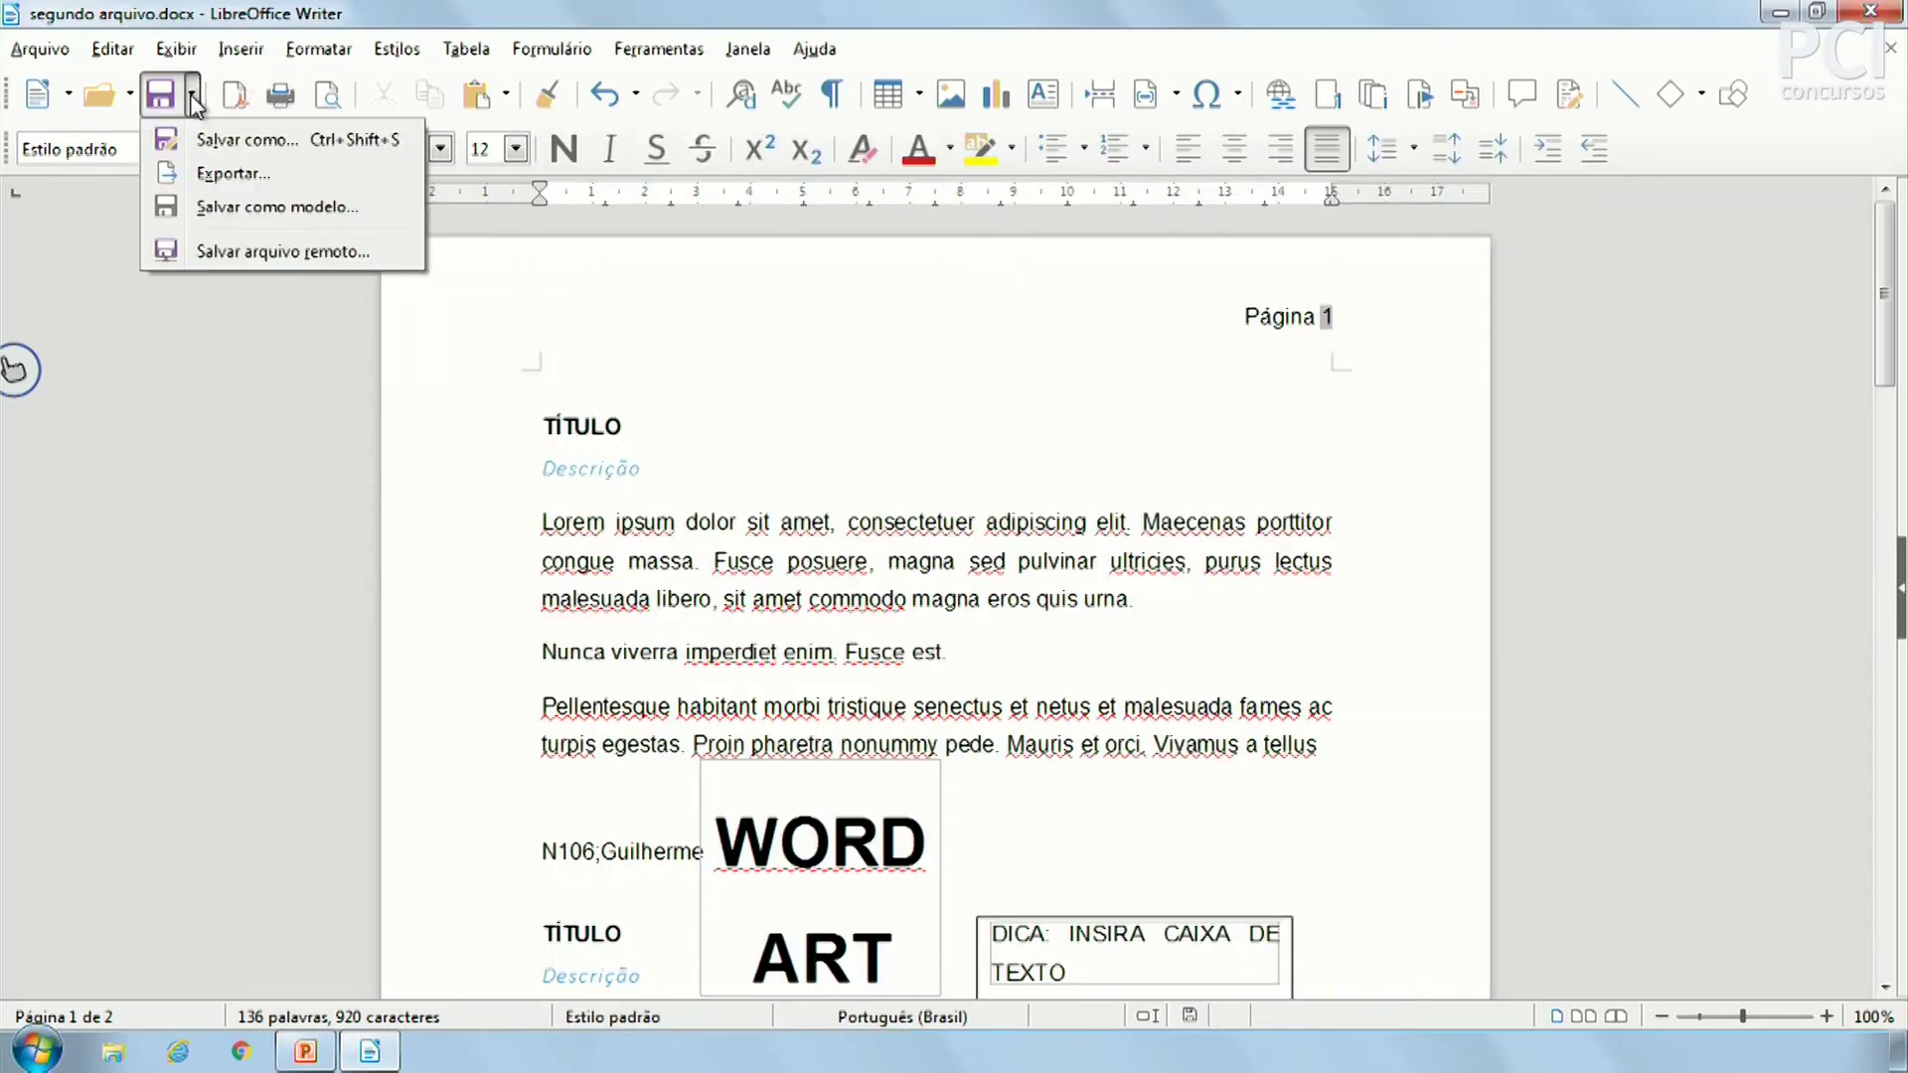
pyautogui.click(213, 172)
pyautogui.moveTo(420, 50); pyautogui.dragTo(937, 119)
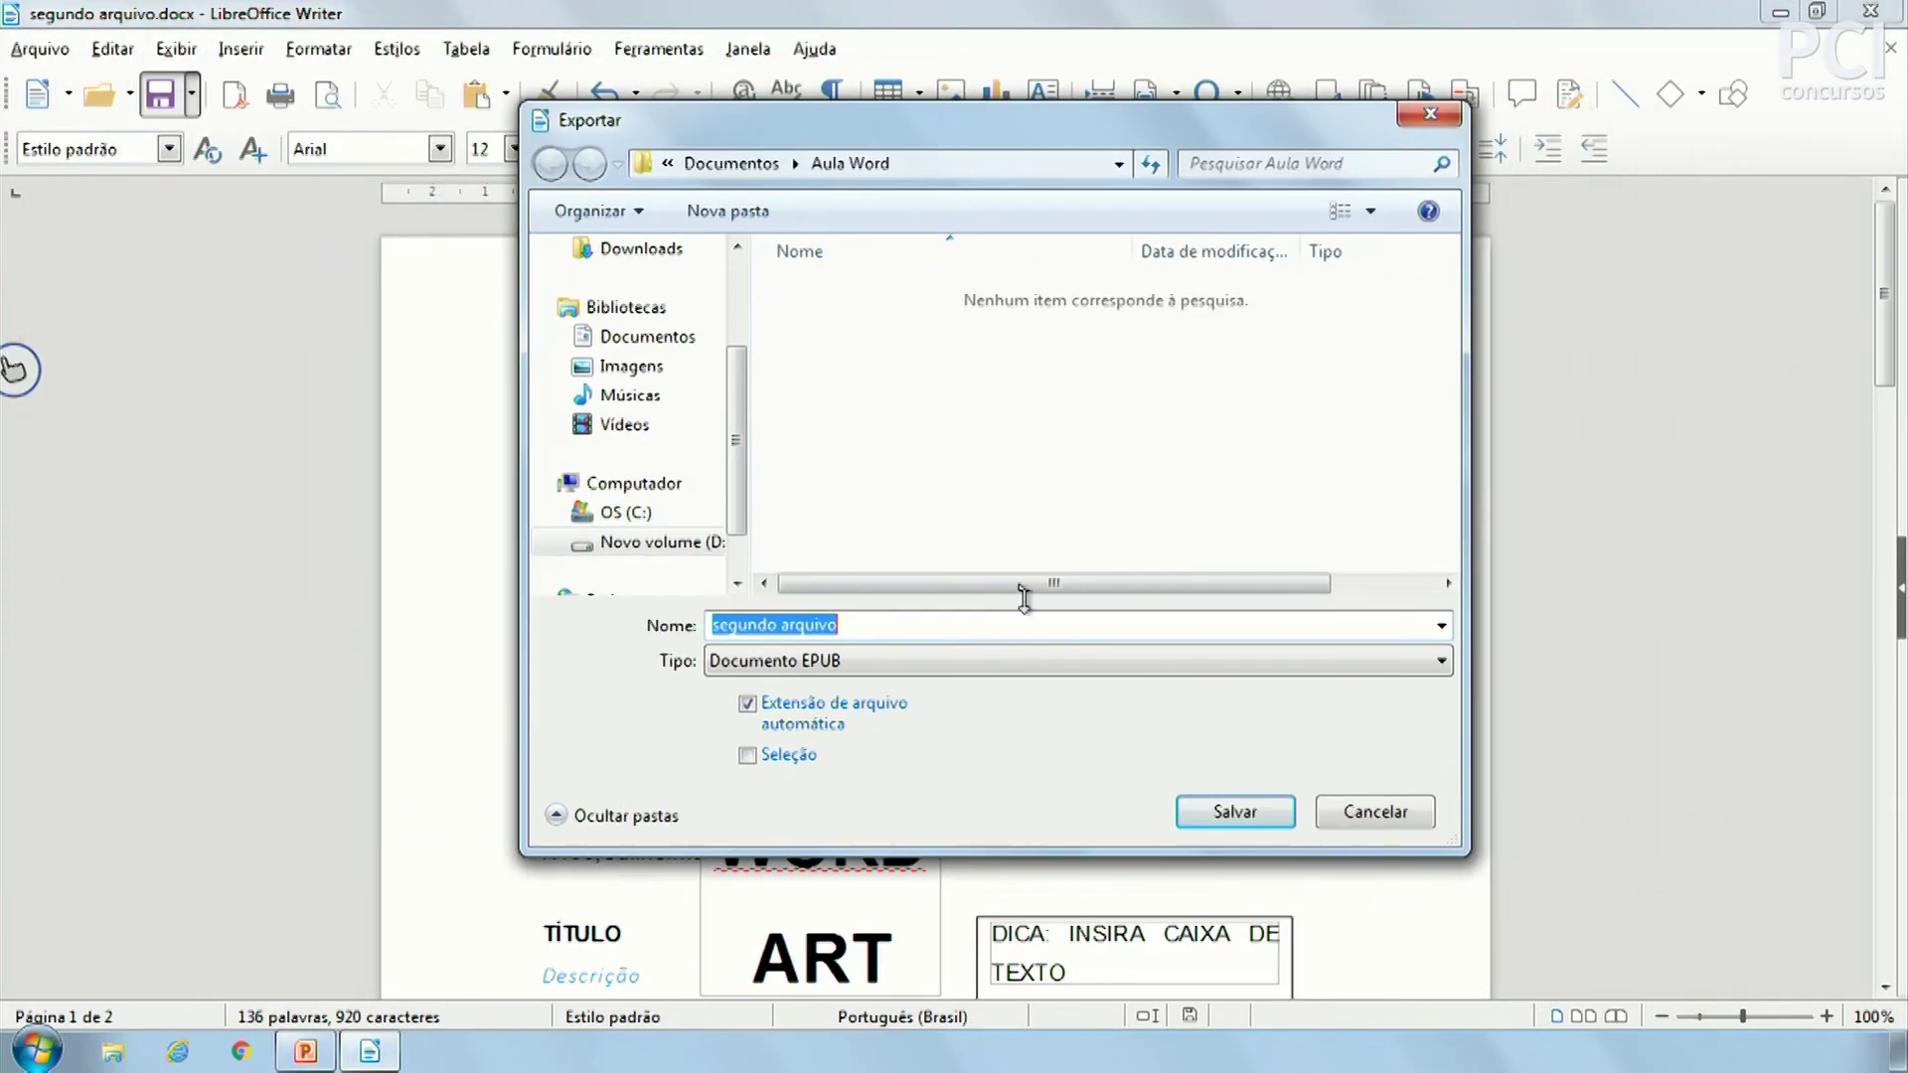
pyautogui.click(879, 660)
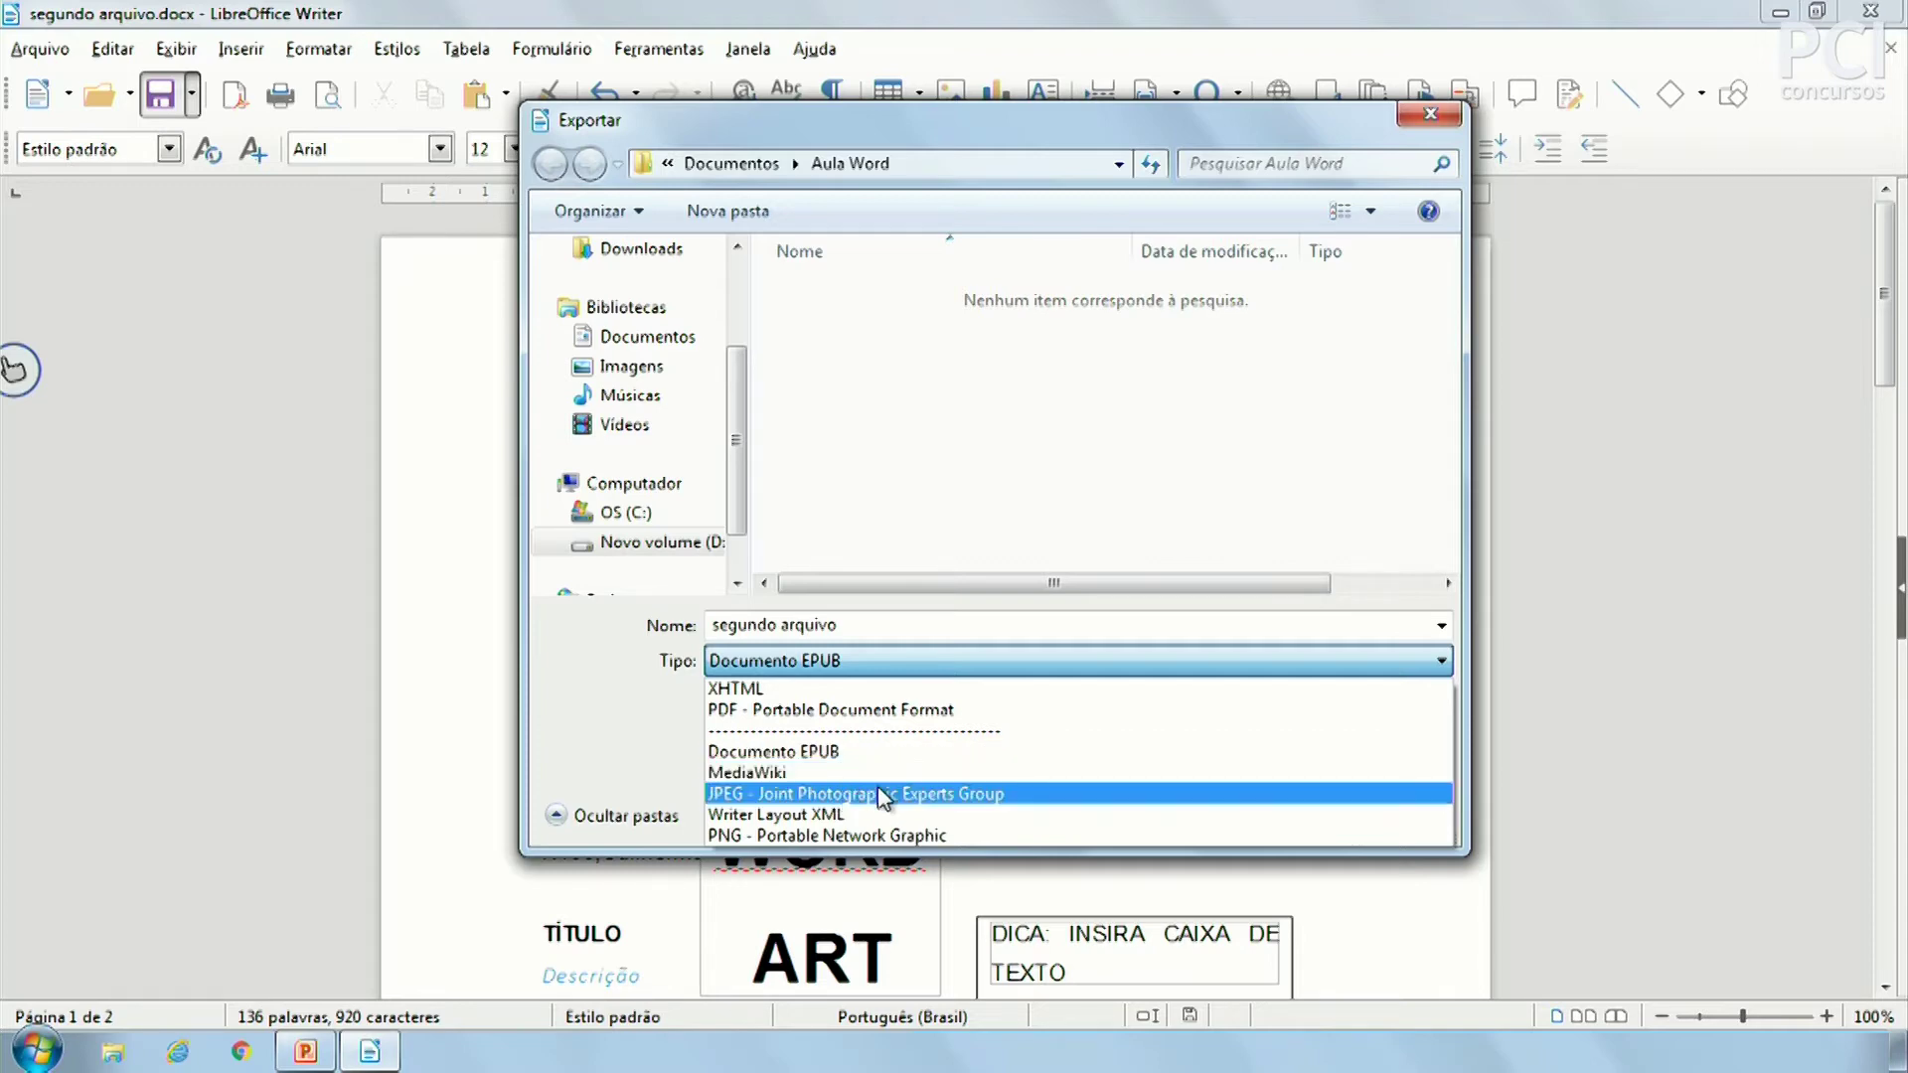
pyautogui.click(862, 712)
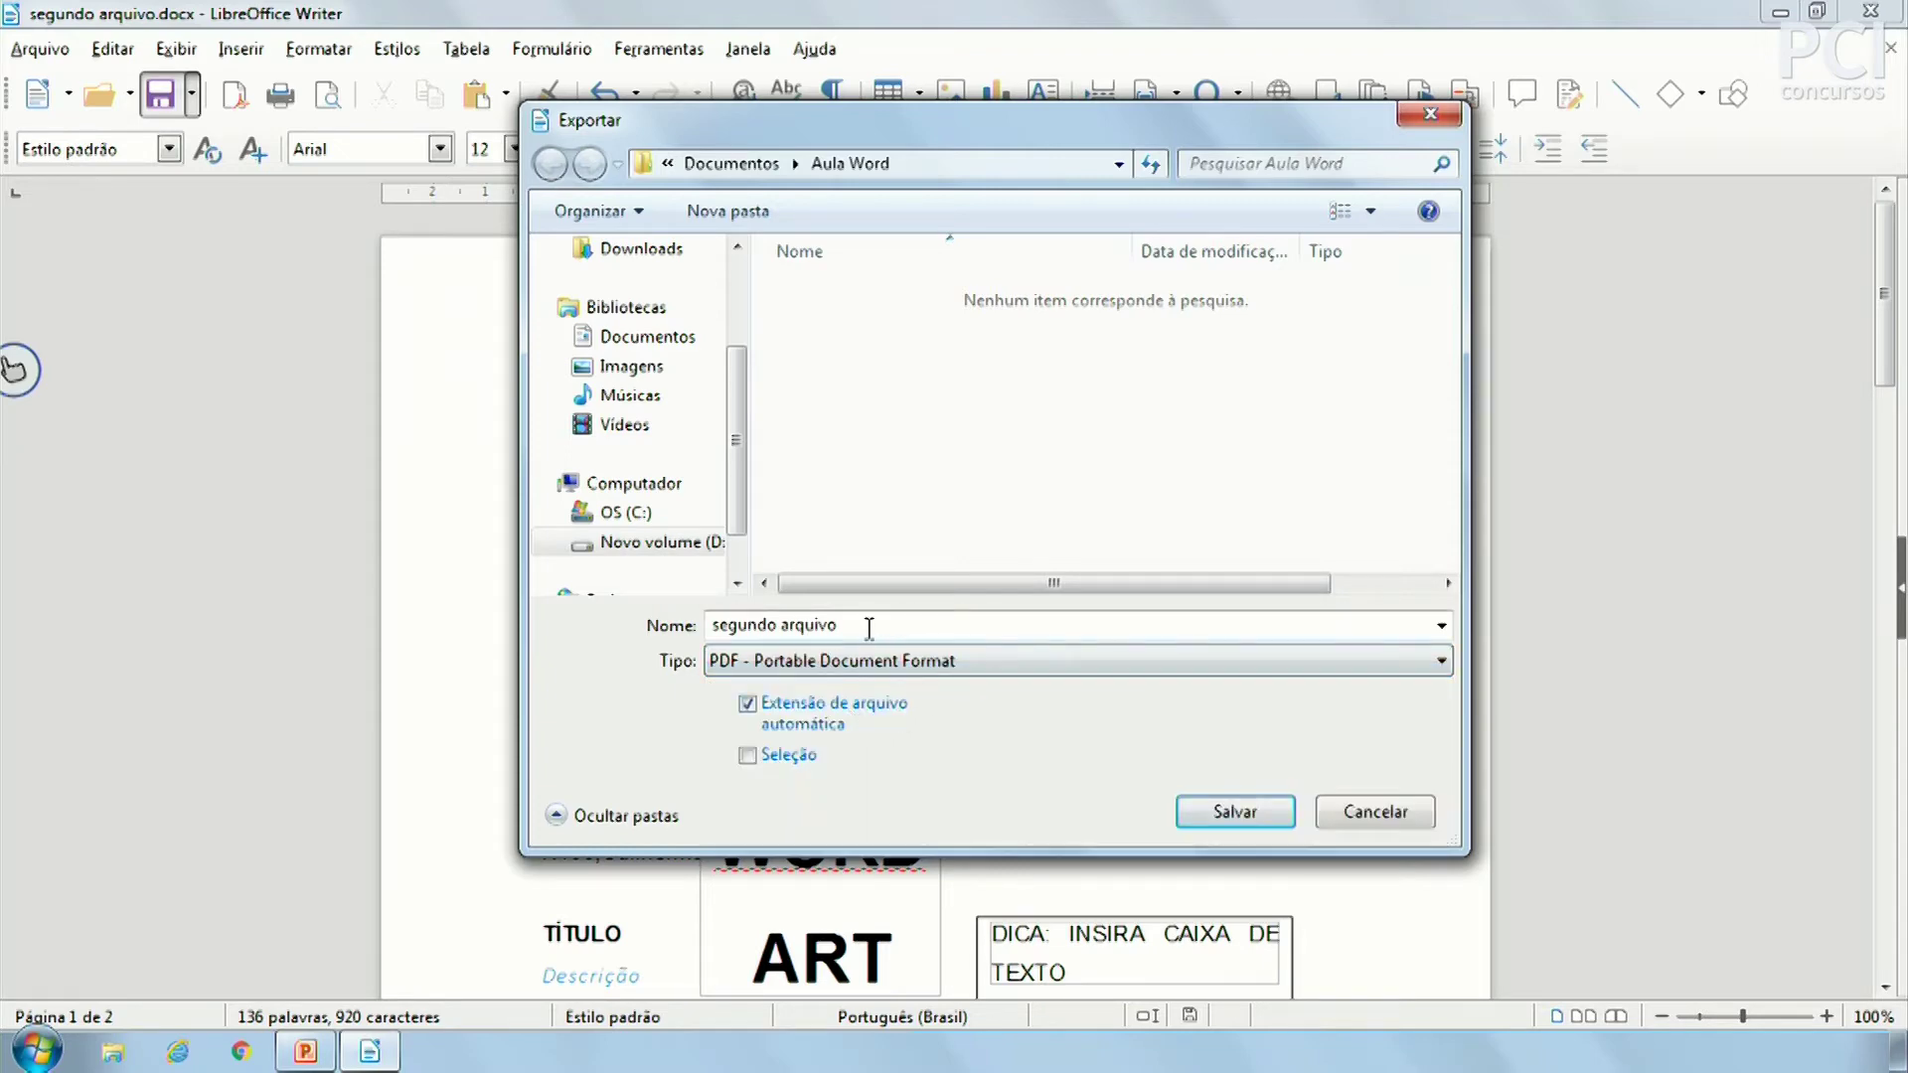
pyautogui.click(845, 661)
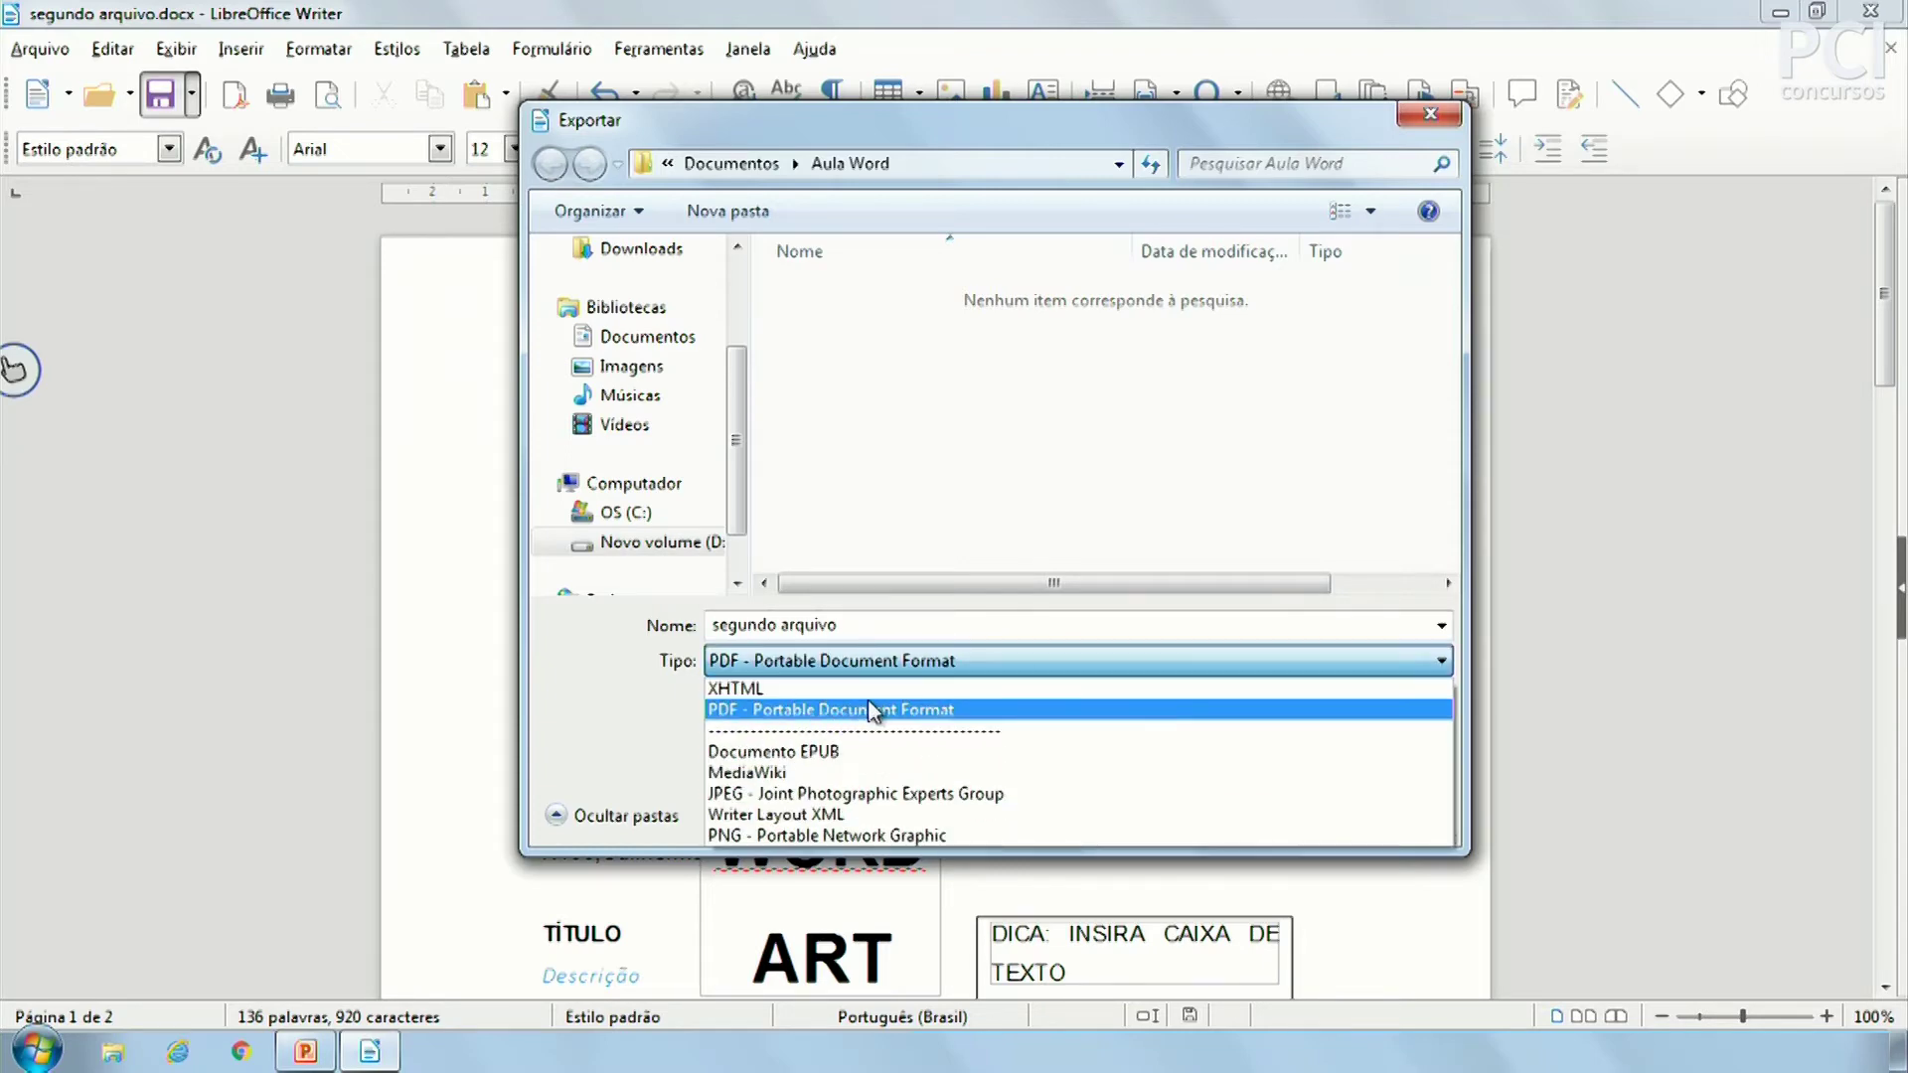
pyautogui.click(795, 710)
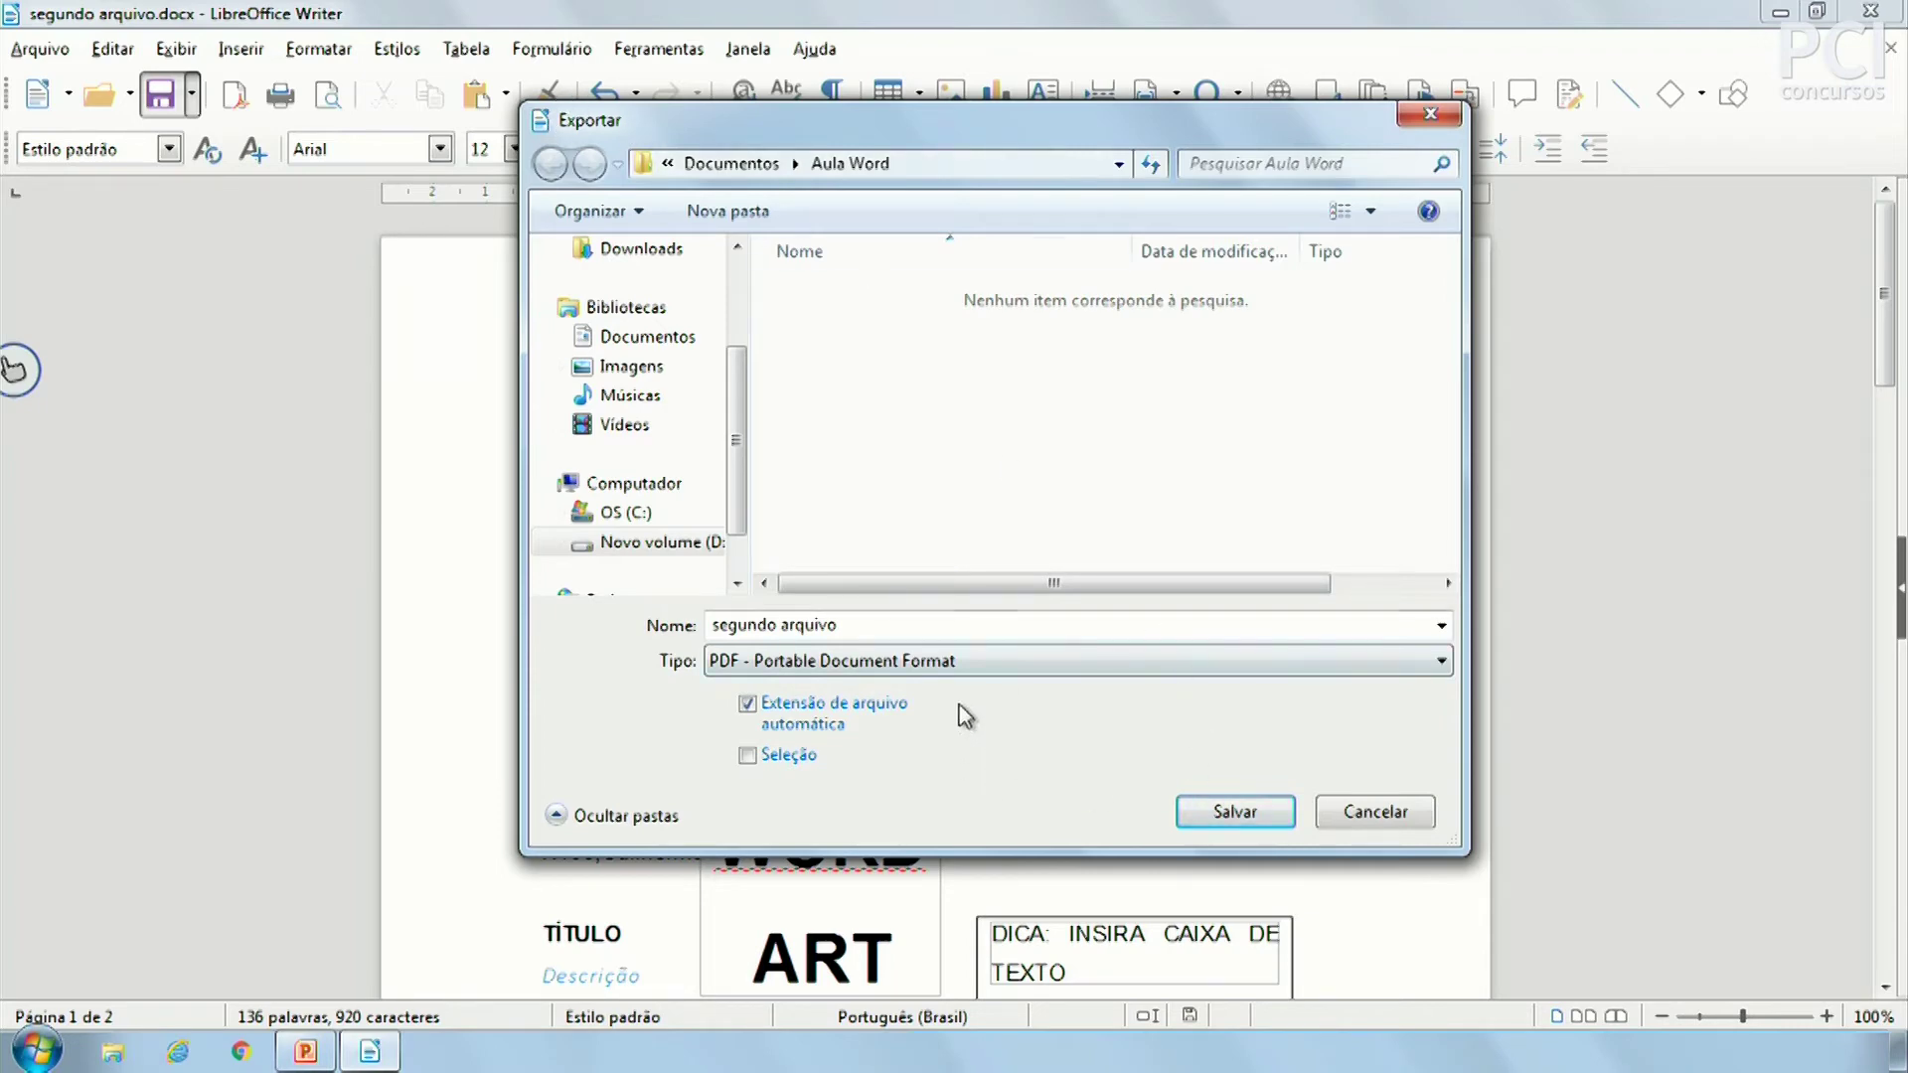
pyautogui.click(1383, 810)
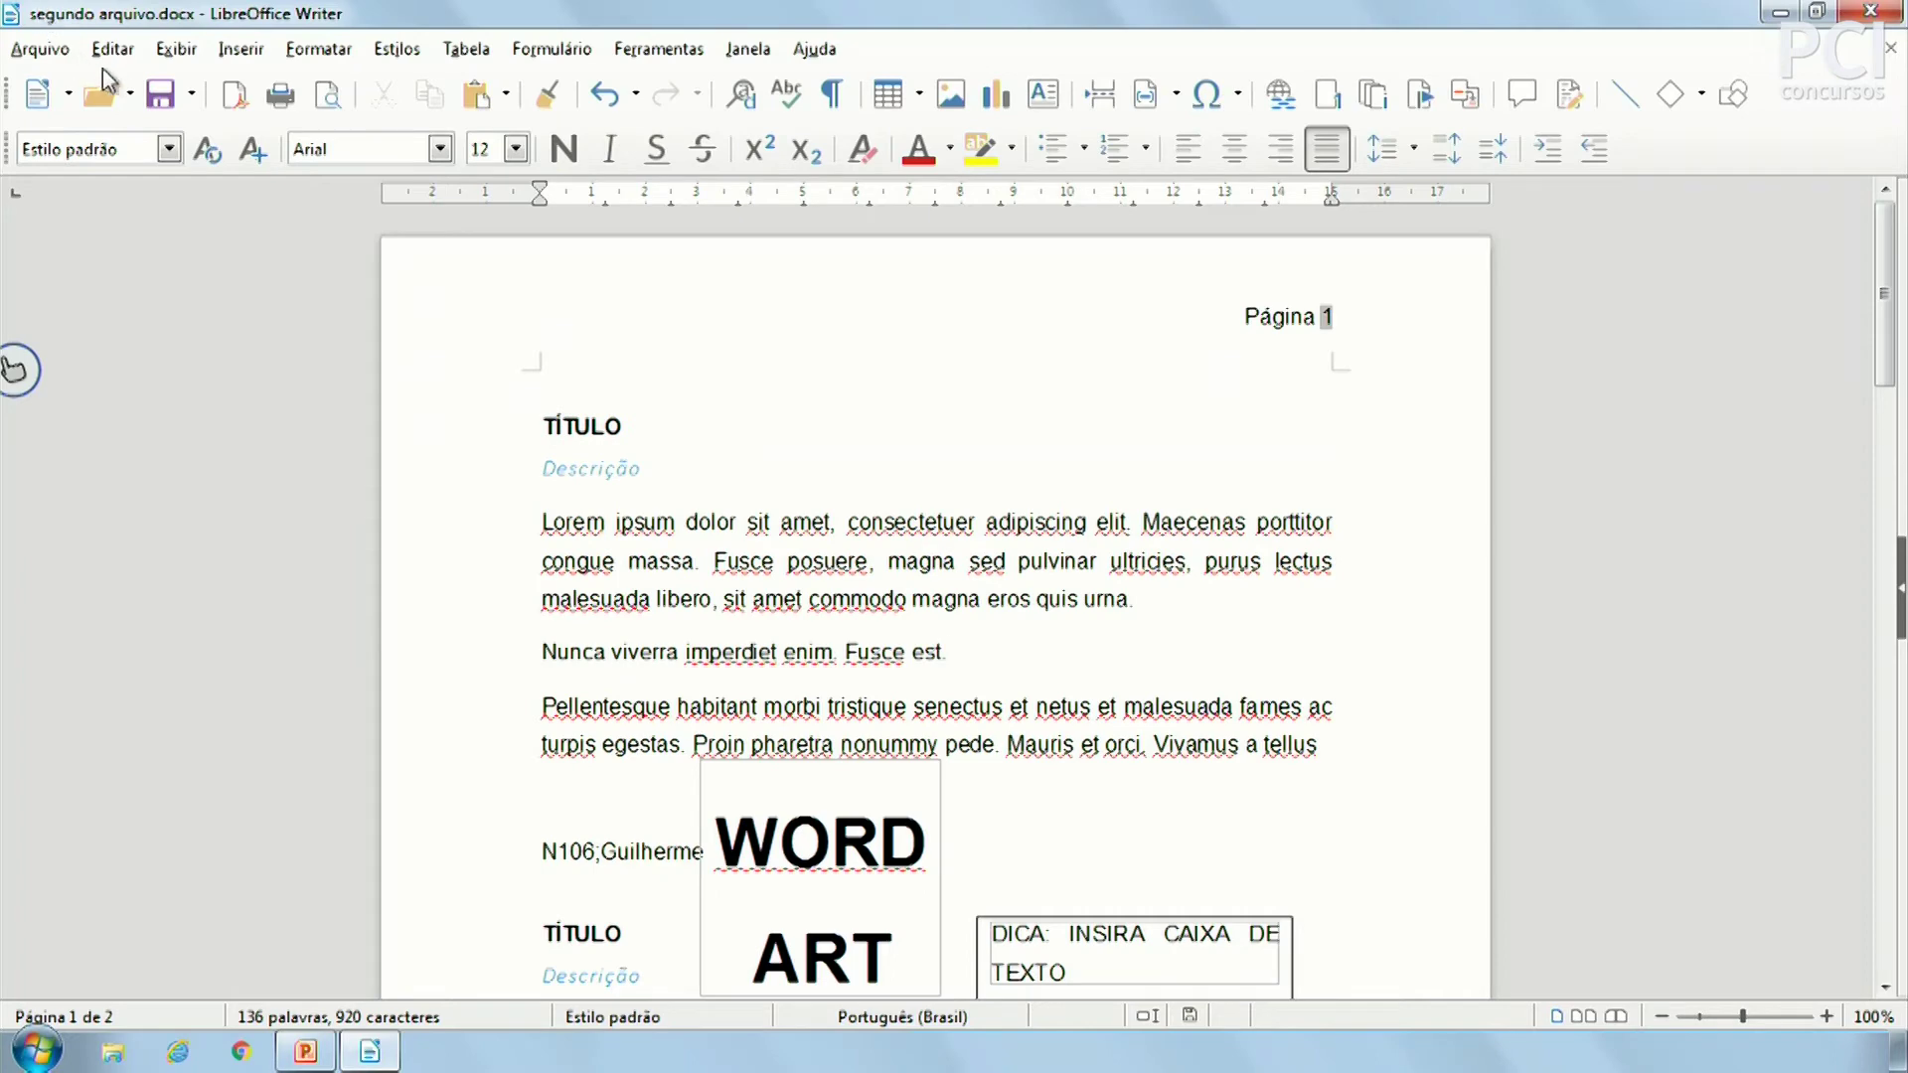
# Show the Salvar como settings for the document once more and close them without saving
pyautogui.click(190, 95)
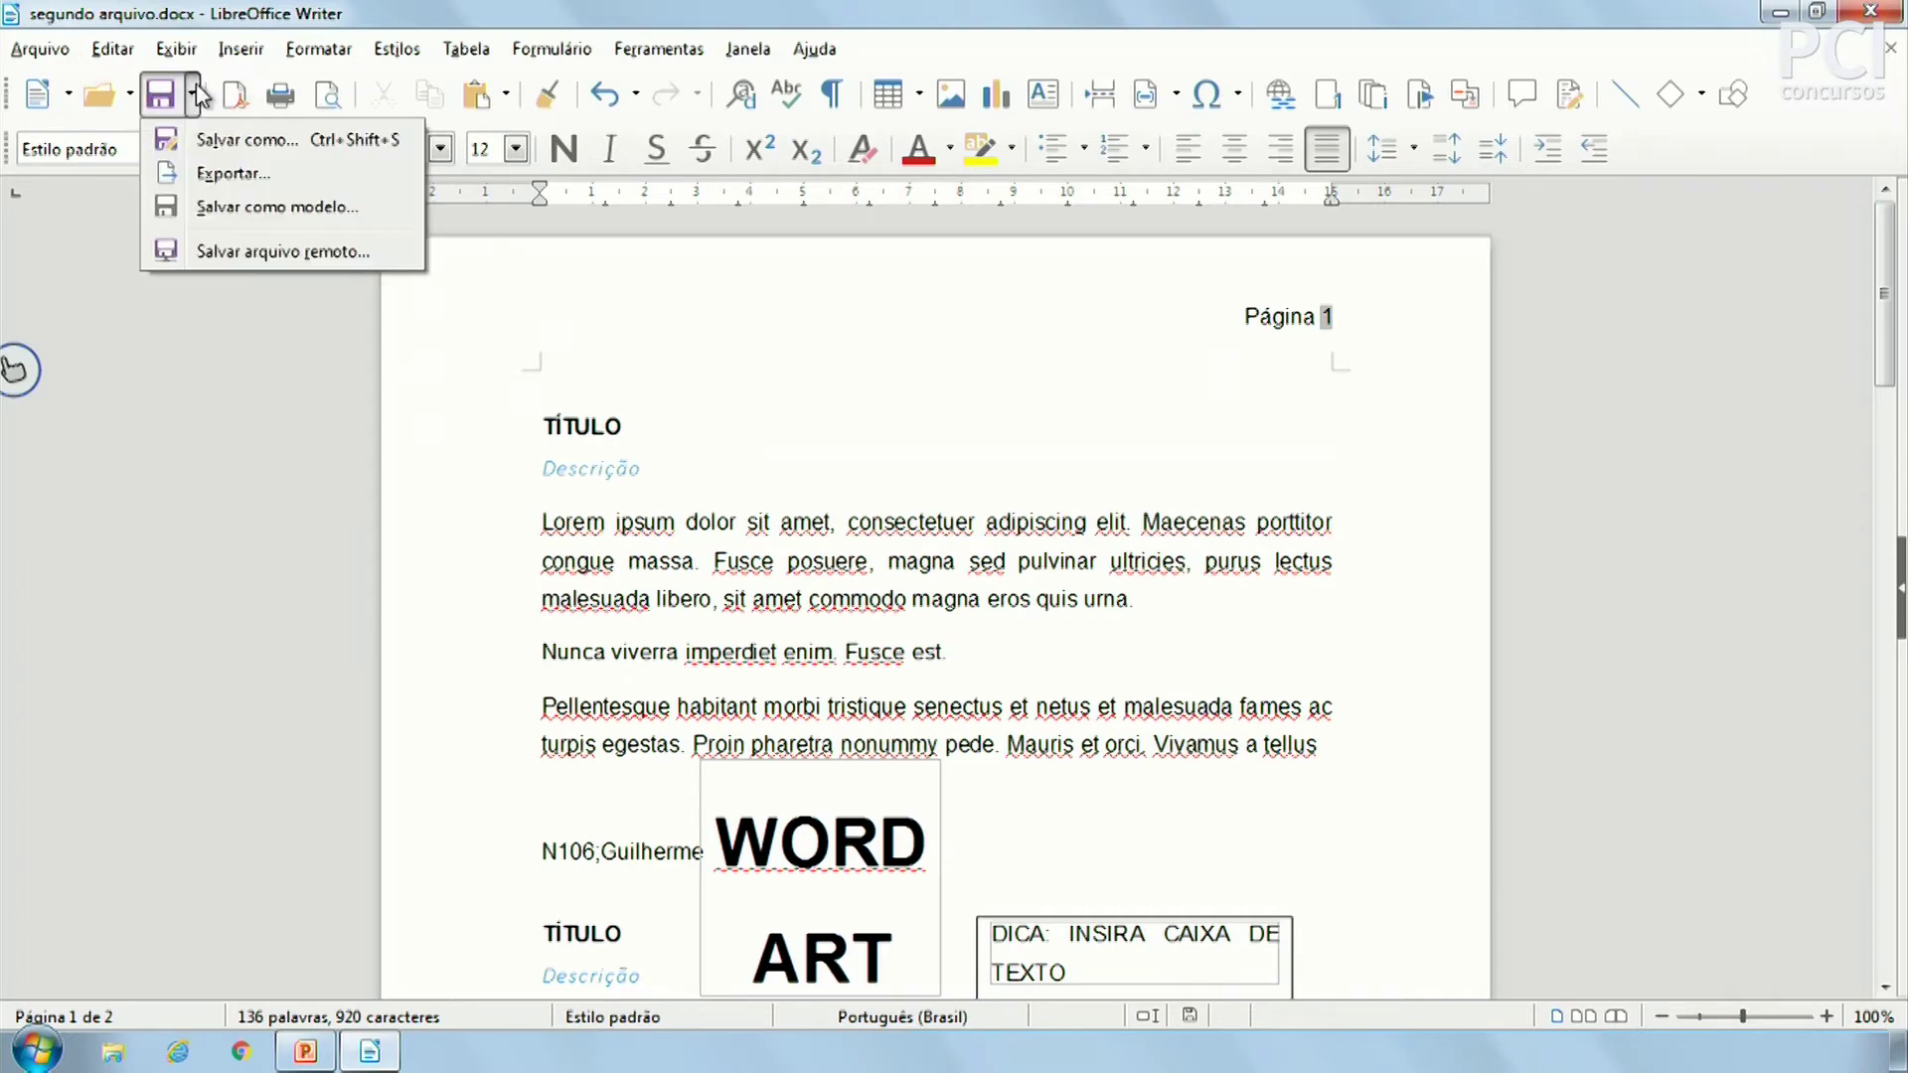
pyautogui.click(293, 149)
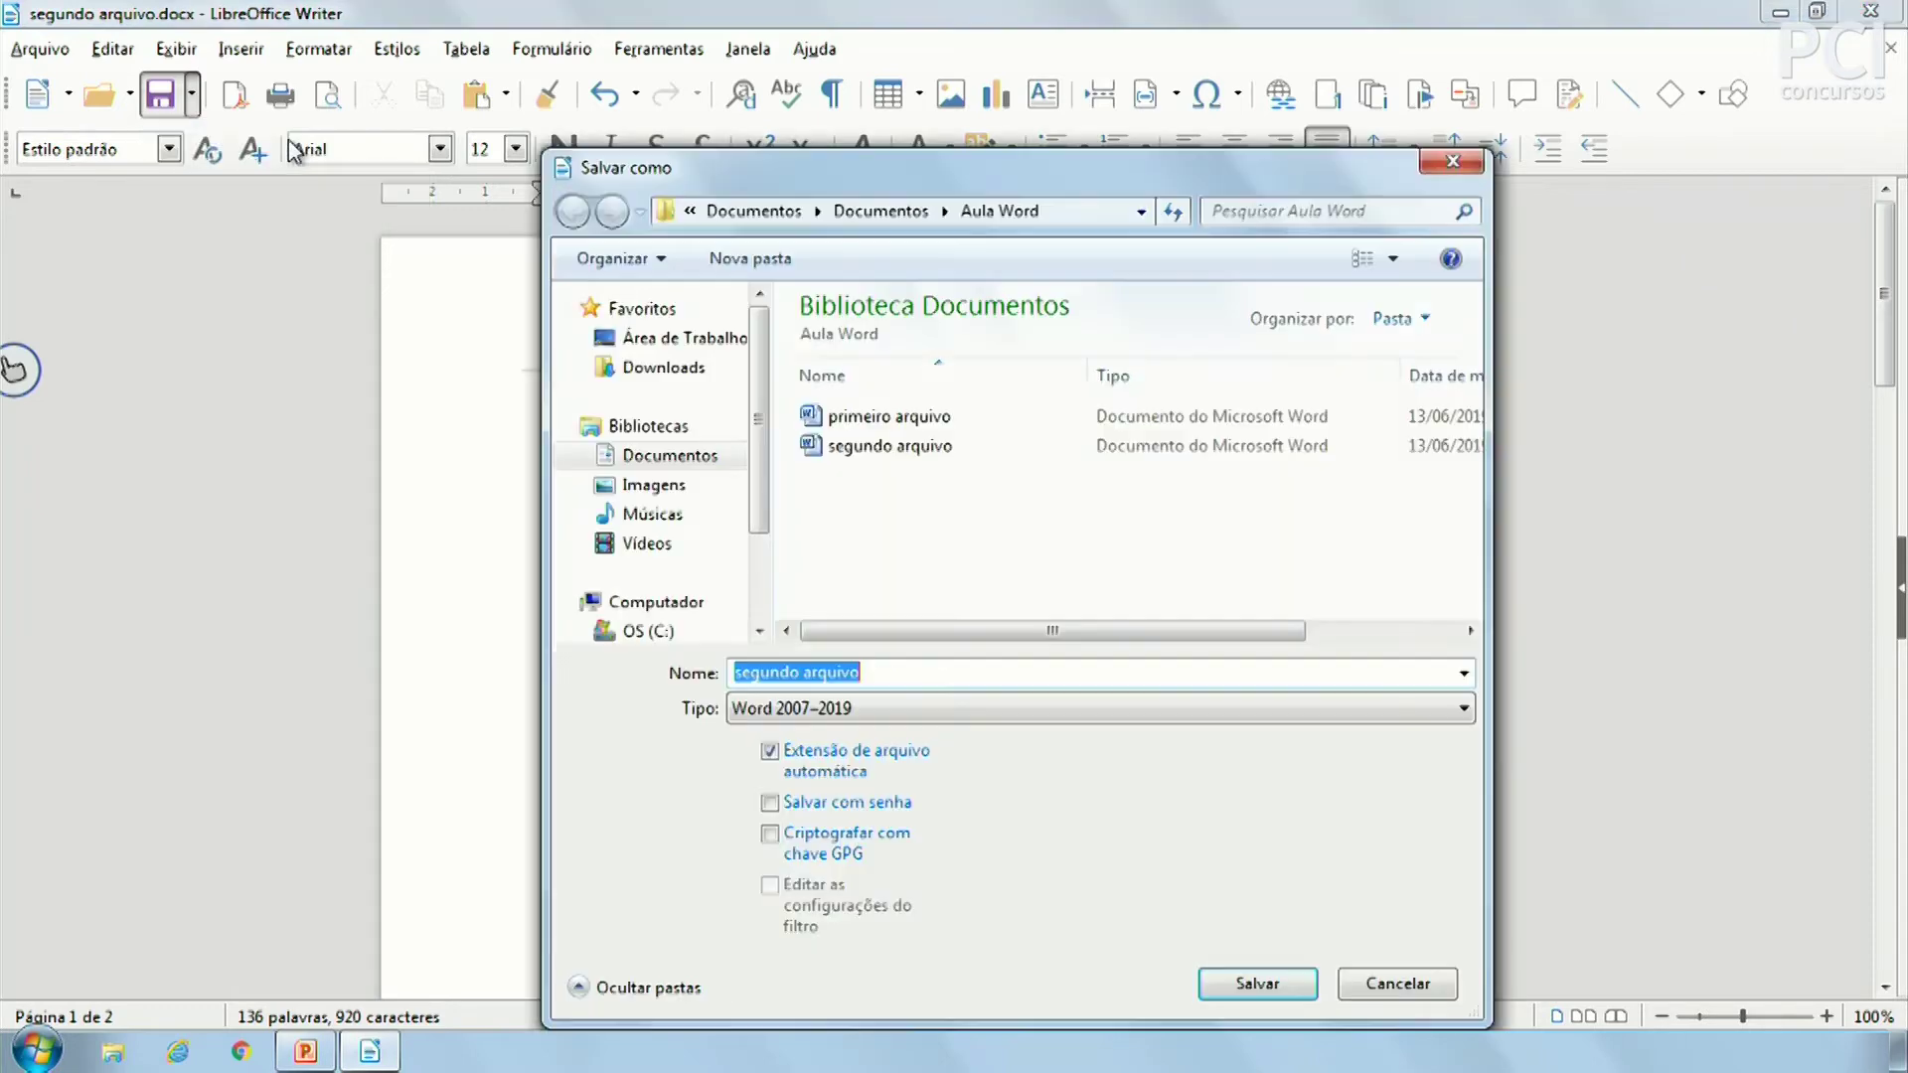
pyautogui.click(1441, 986)
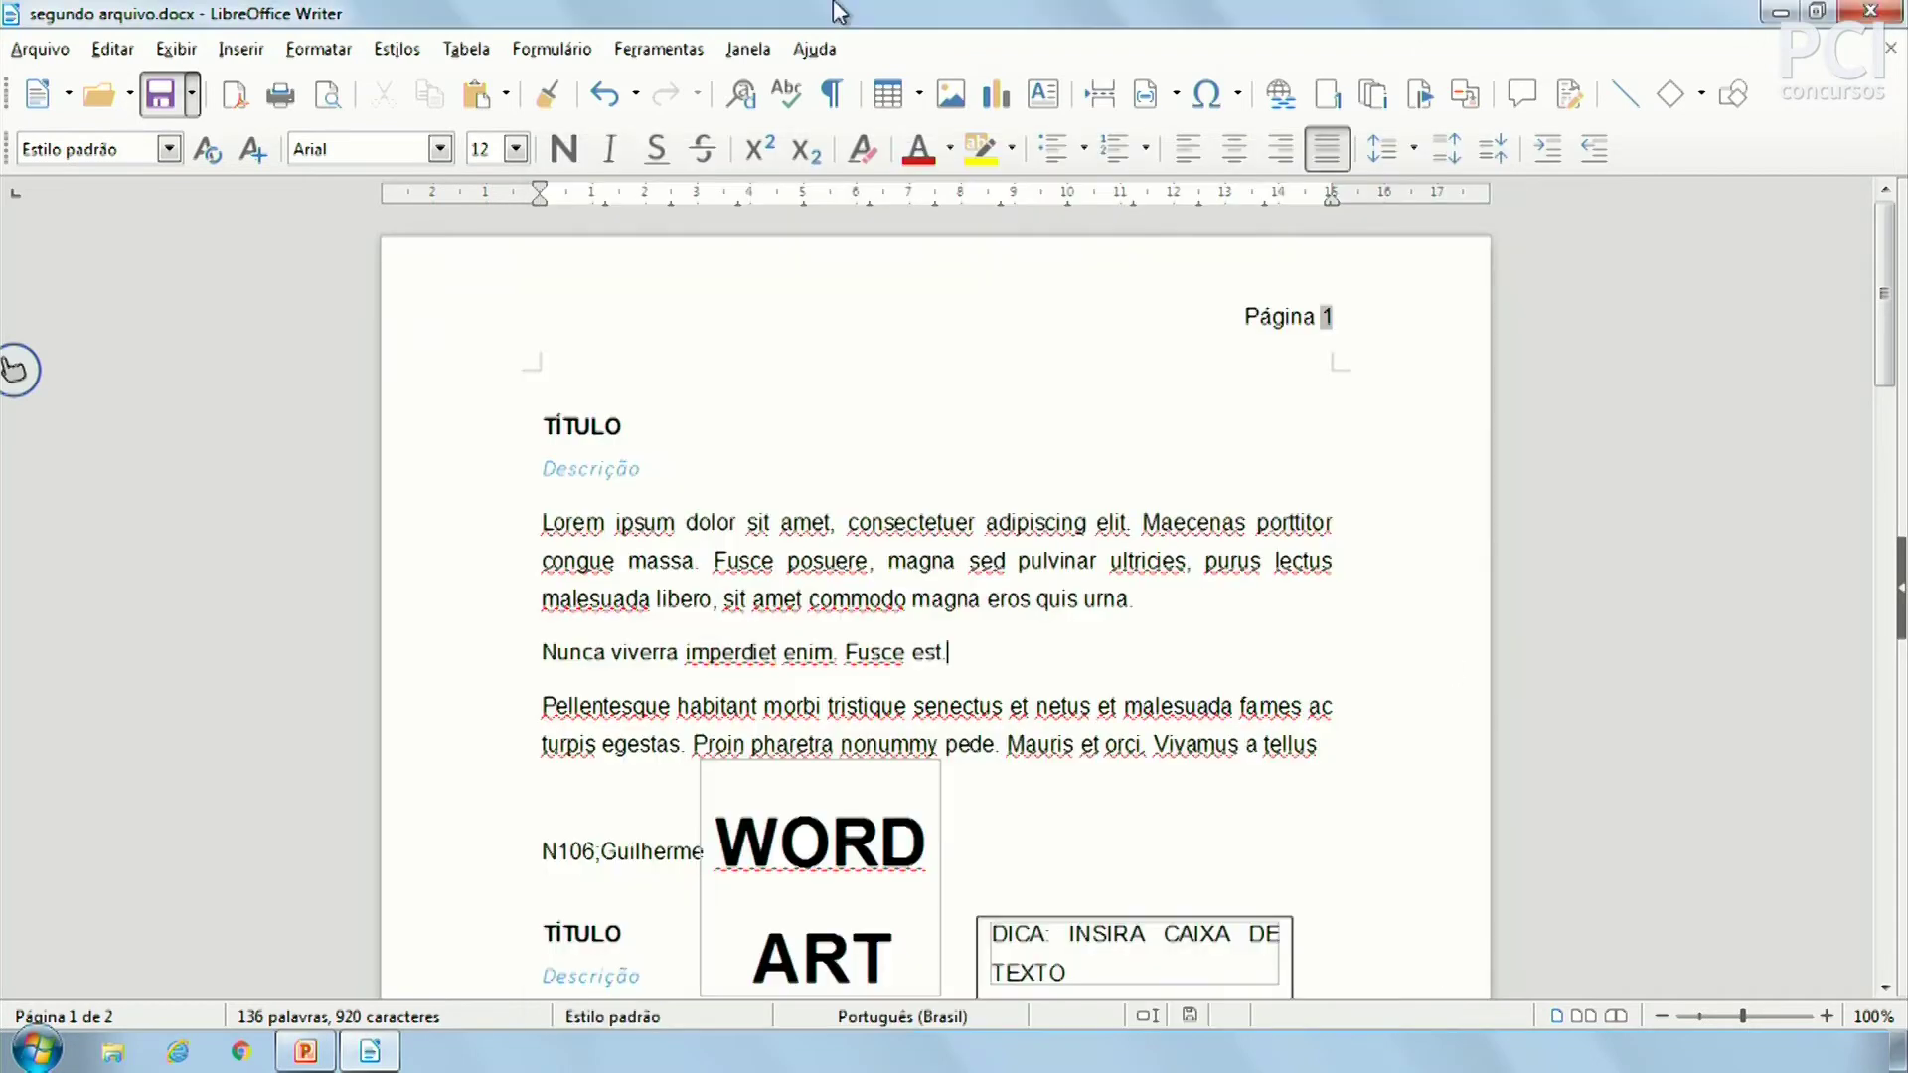
# Examine the file types offered for exporting "segundo arquivo" once more and leave without exporting
pyautogui.click(192, 95)
pyautogui.click(897, 734)
pyautogui.click(887, 659)
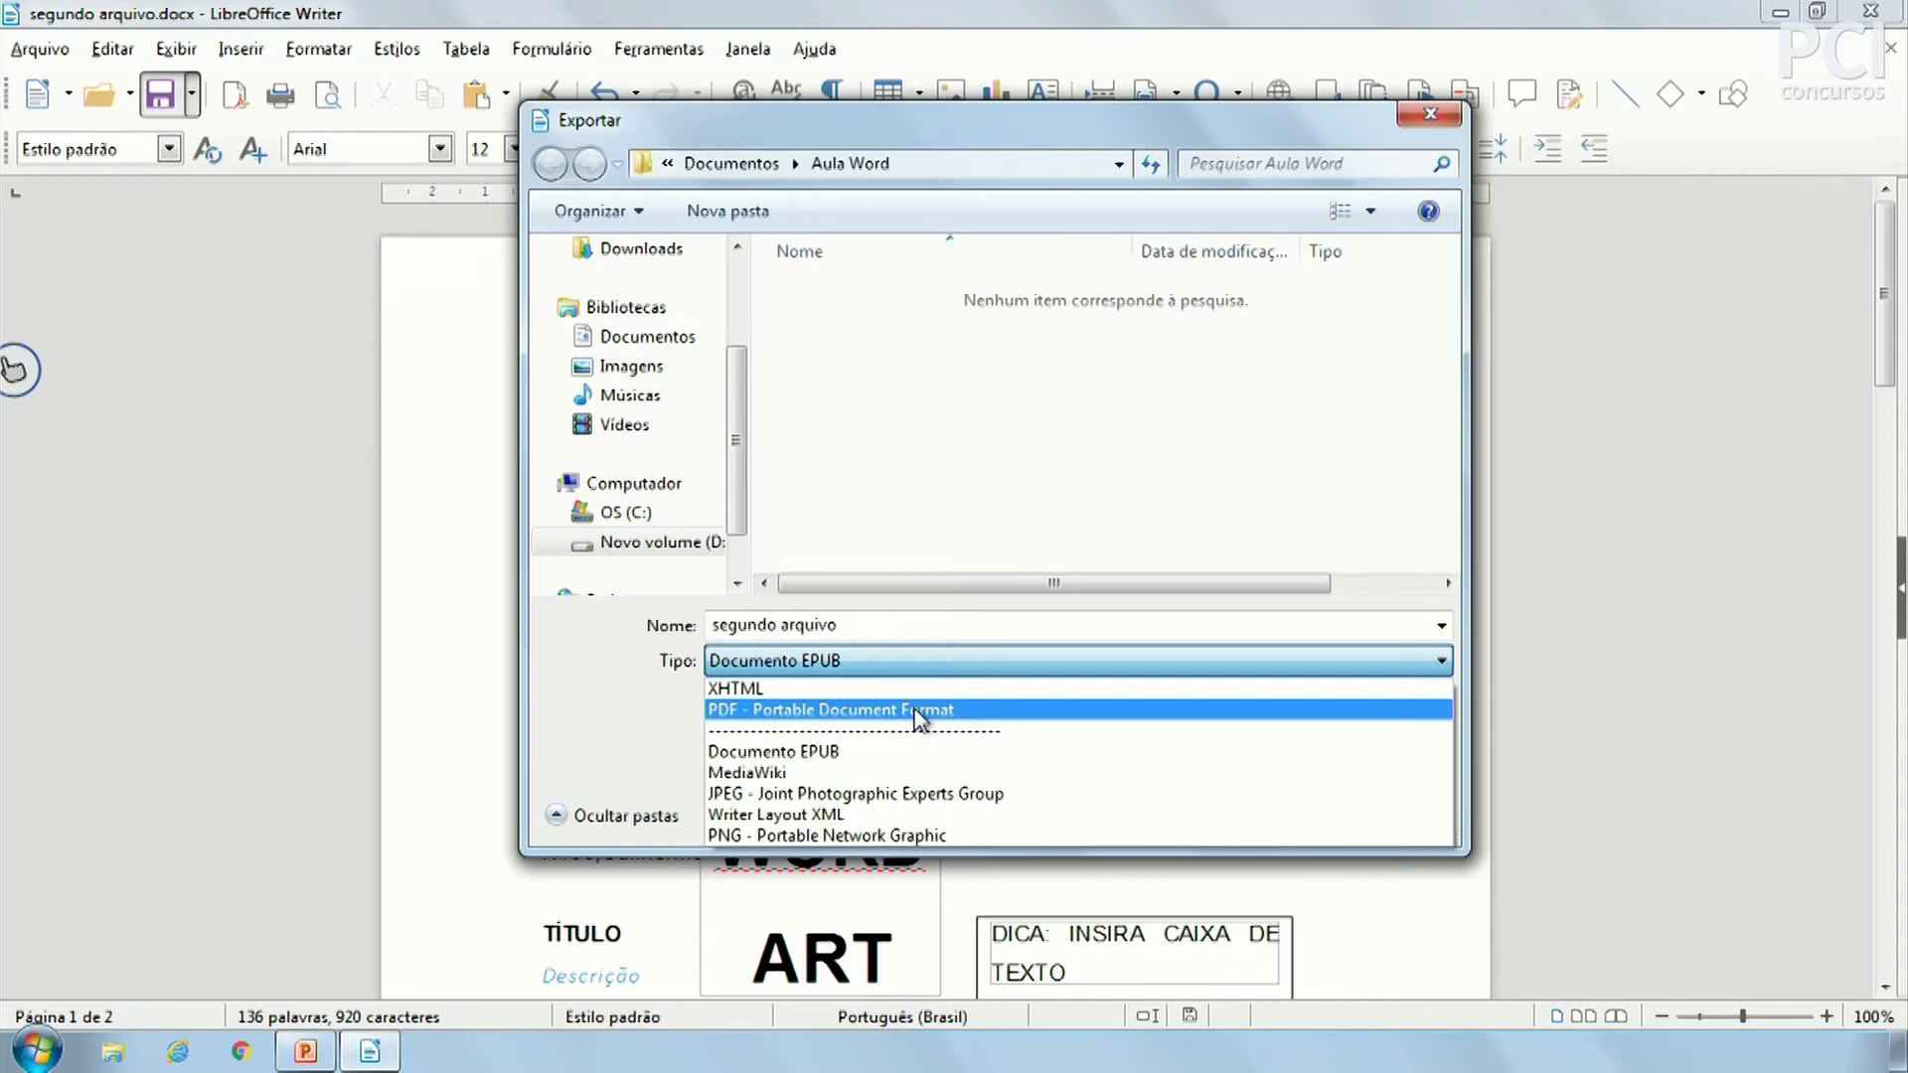
pyautogui.click(1391, 134)
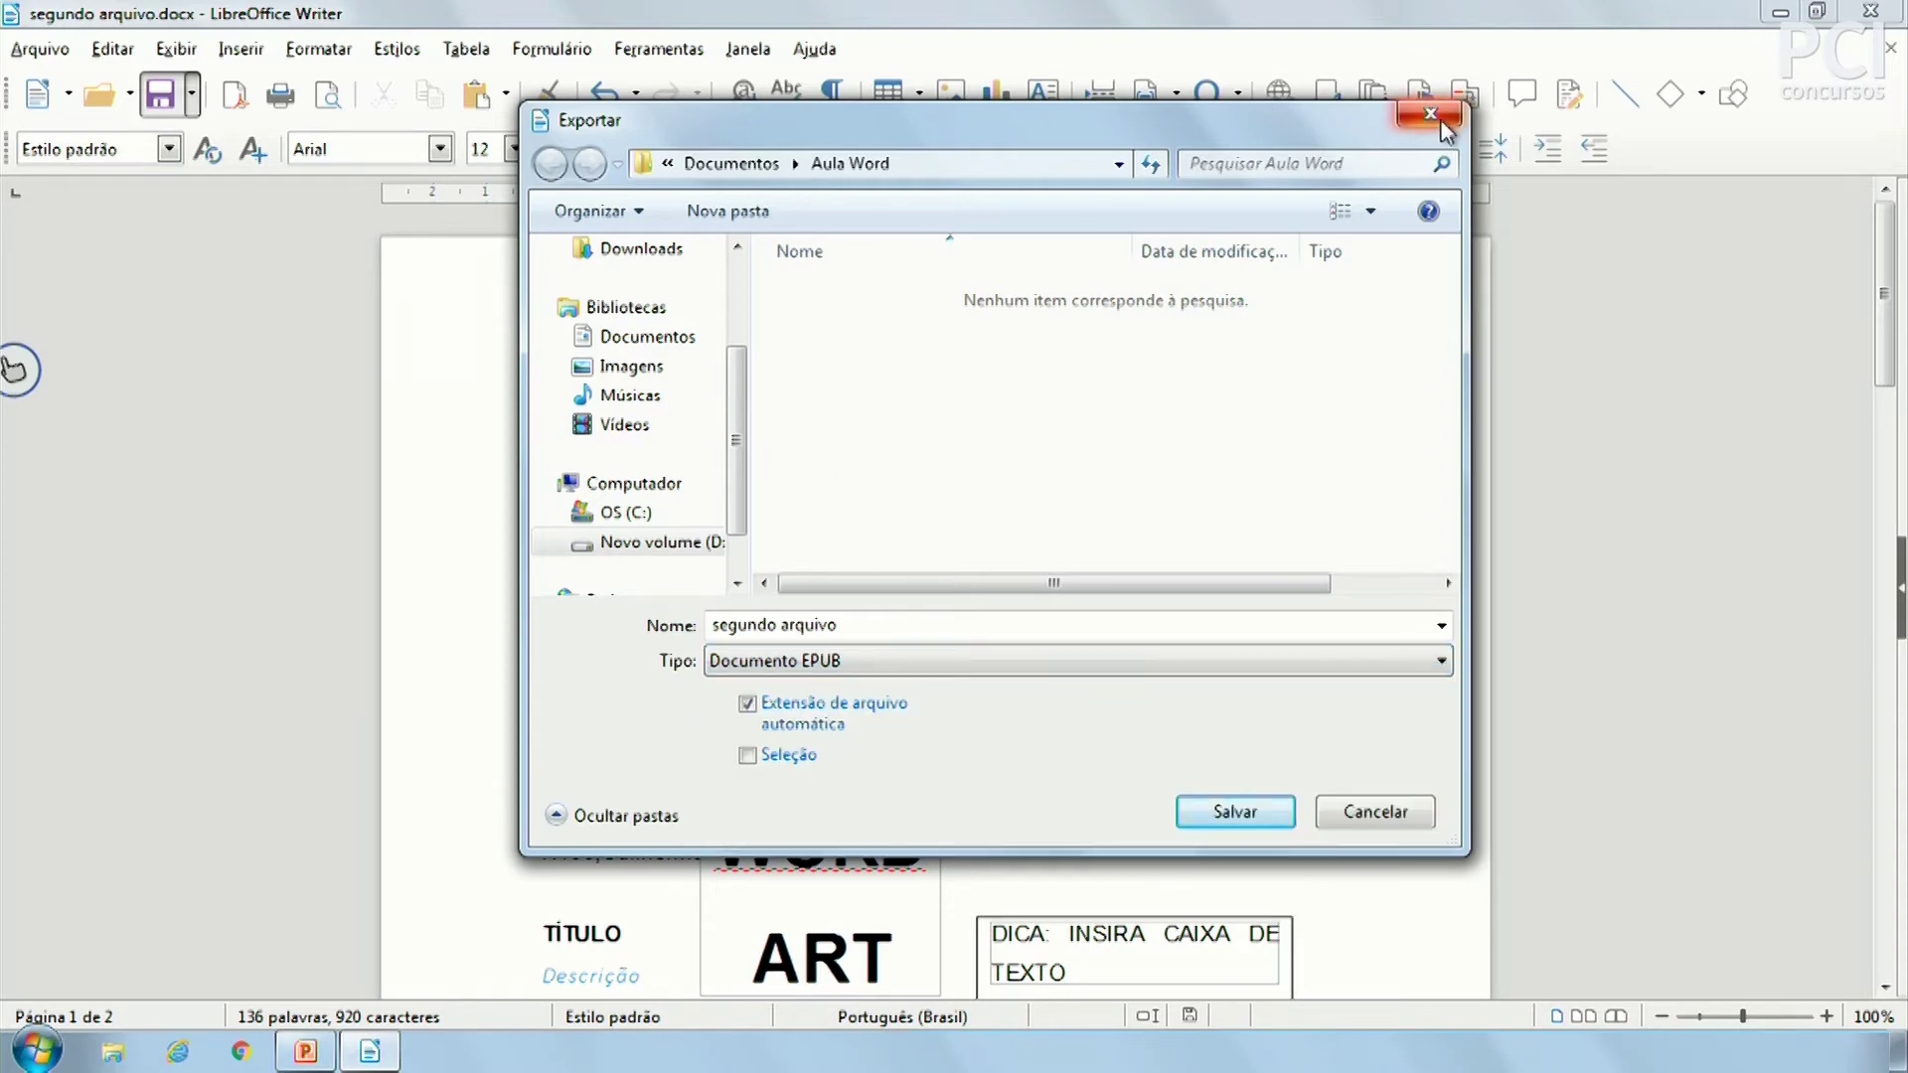
pyautogui.click(1441, 126)
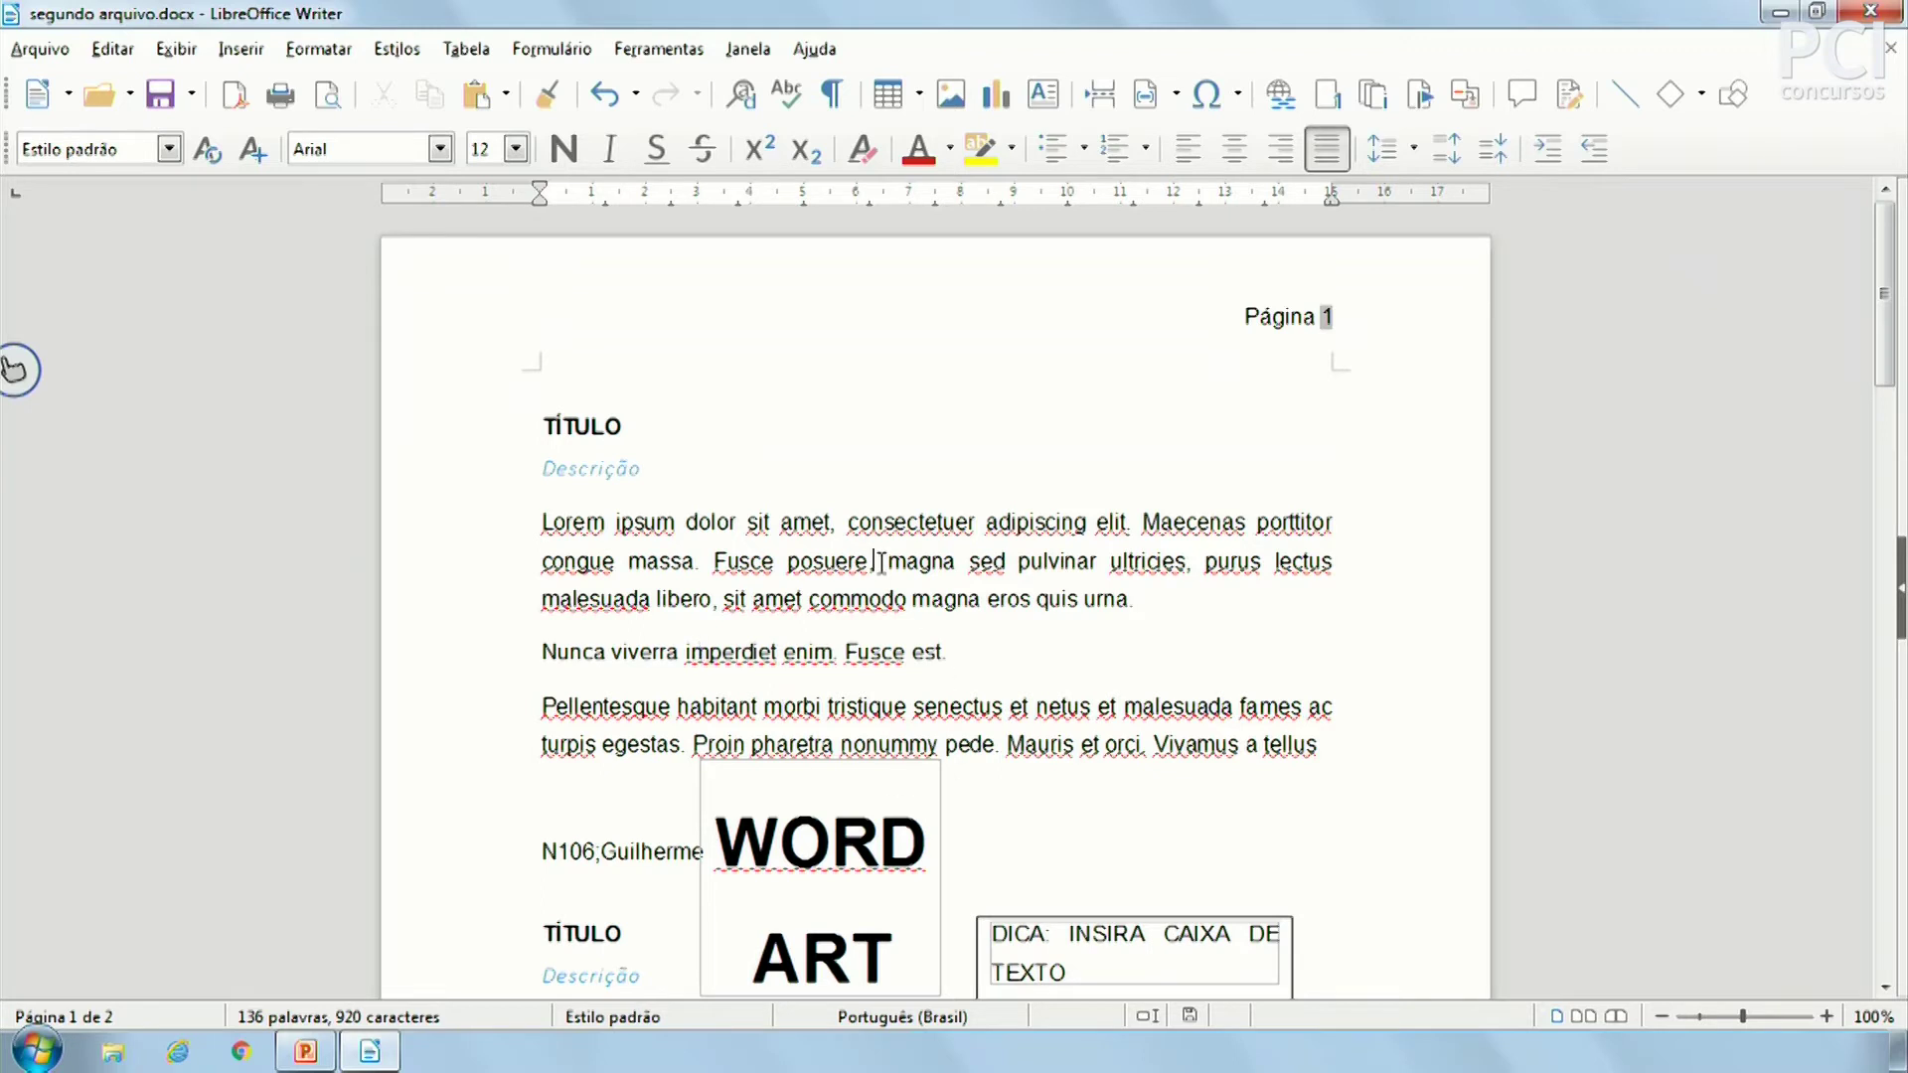
# Examine the title and the body paragraphs at the start of page 1, marking passages of the text
pyautogui.keyDown('shift'); pyautogui.click(785, 599); pyautogui.keyUp('shift')
pyautogui.click(1014, 700)
pyautogui.moveTo(765, 522); pyautogui.dragTo(966, 621)
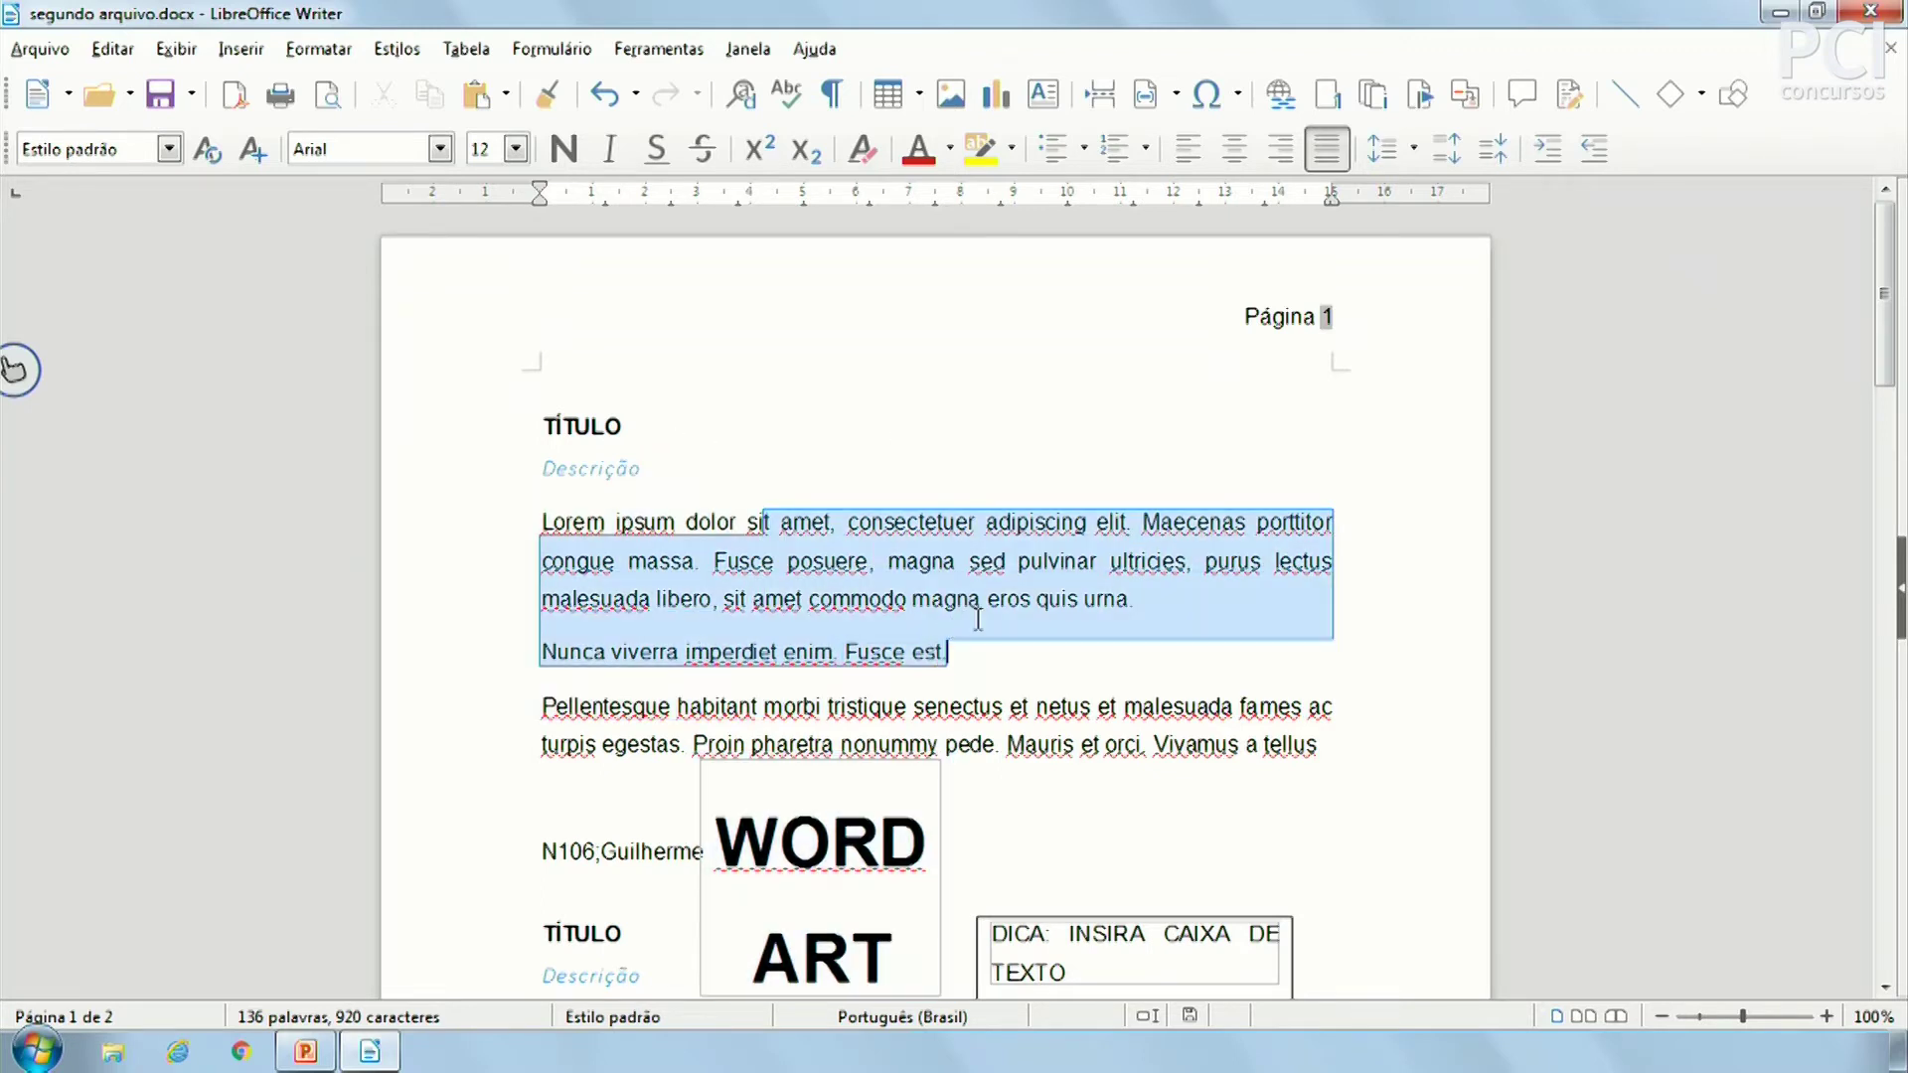
pyautogui.click(1095, 631)
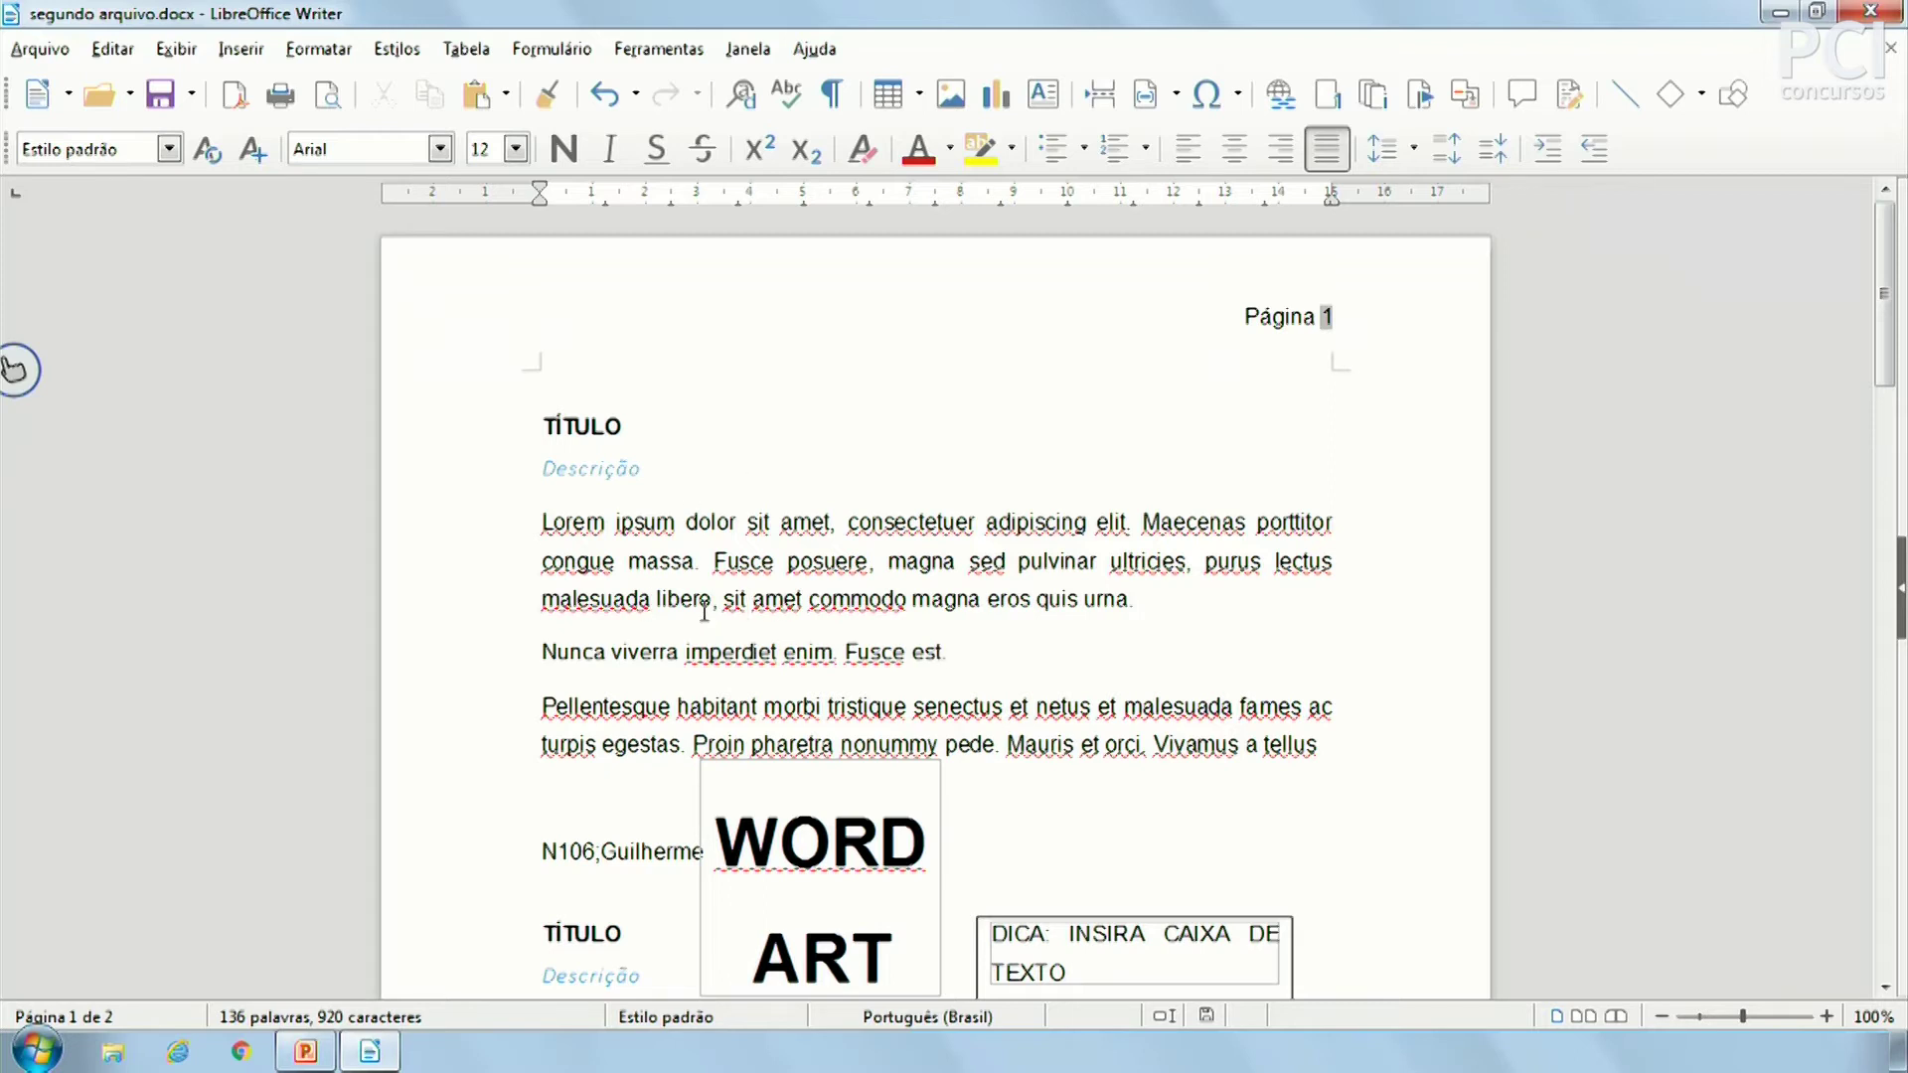
pyautogui.moveTo(614, 523); pyautogui.dragTo(934, 634)
pyautogui.click(938, 641)
pyautogui.moveTo(475, 536); pyautogui.dragTo(856, 652)
pyautogui.click(1064, 707)
pyautogui.moveTo(545, 421); pyautogui.dragTo(674, 411)
pyautogui.click(835, 594)
pyautogui.click(710, 589)
# Examine the WORD ART frame and the neighbouring text box, marking the WORD ART text
pyautogui.scroll(-4, 914, 608)
pyautogui.moveTo(760, 651); pyautogui.dragTo(878, 844)
pyautogui.click(1037, 937)
pyautogui.scroll(-3, 1270, 916)
pyautogui.click(898, 604)
pyautogui.moveTo(899, 602); pyautogui.dragTo(672, 430)
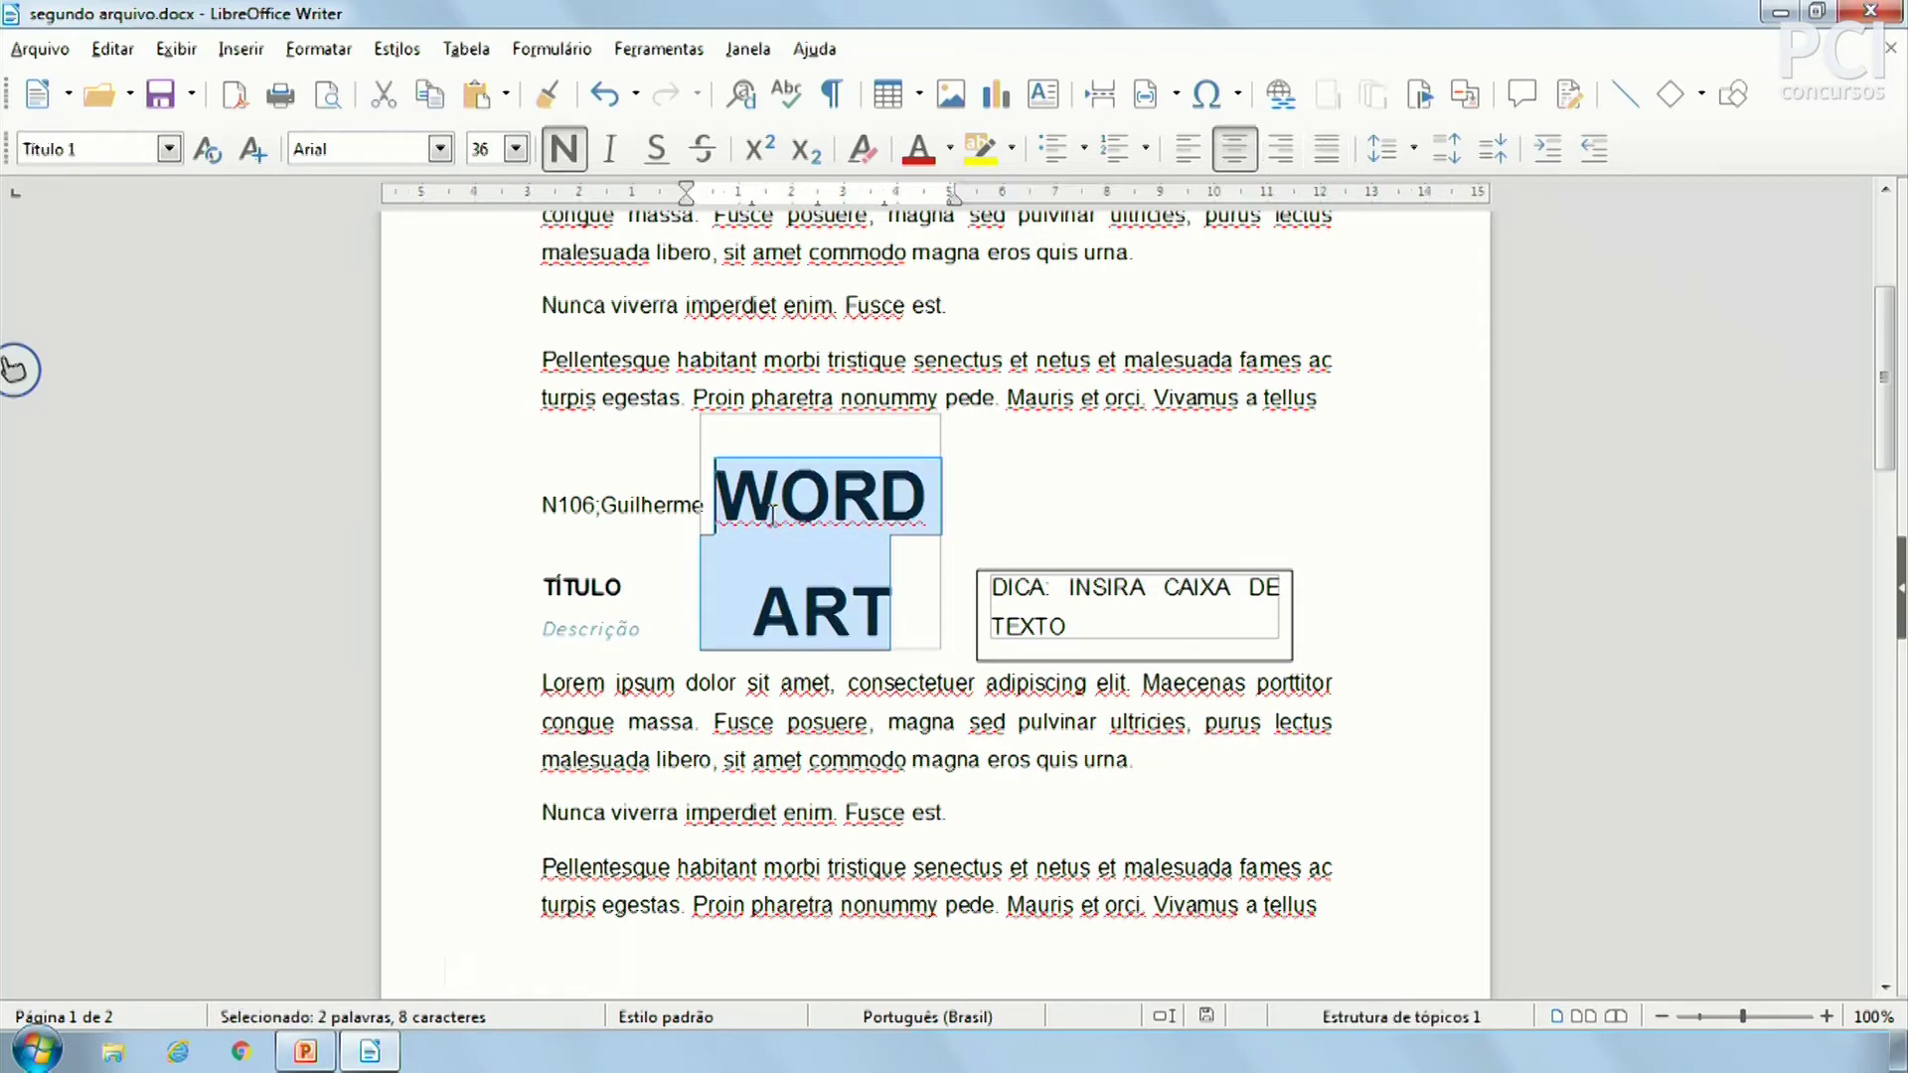
pyautogui.click(1090, 599)
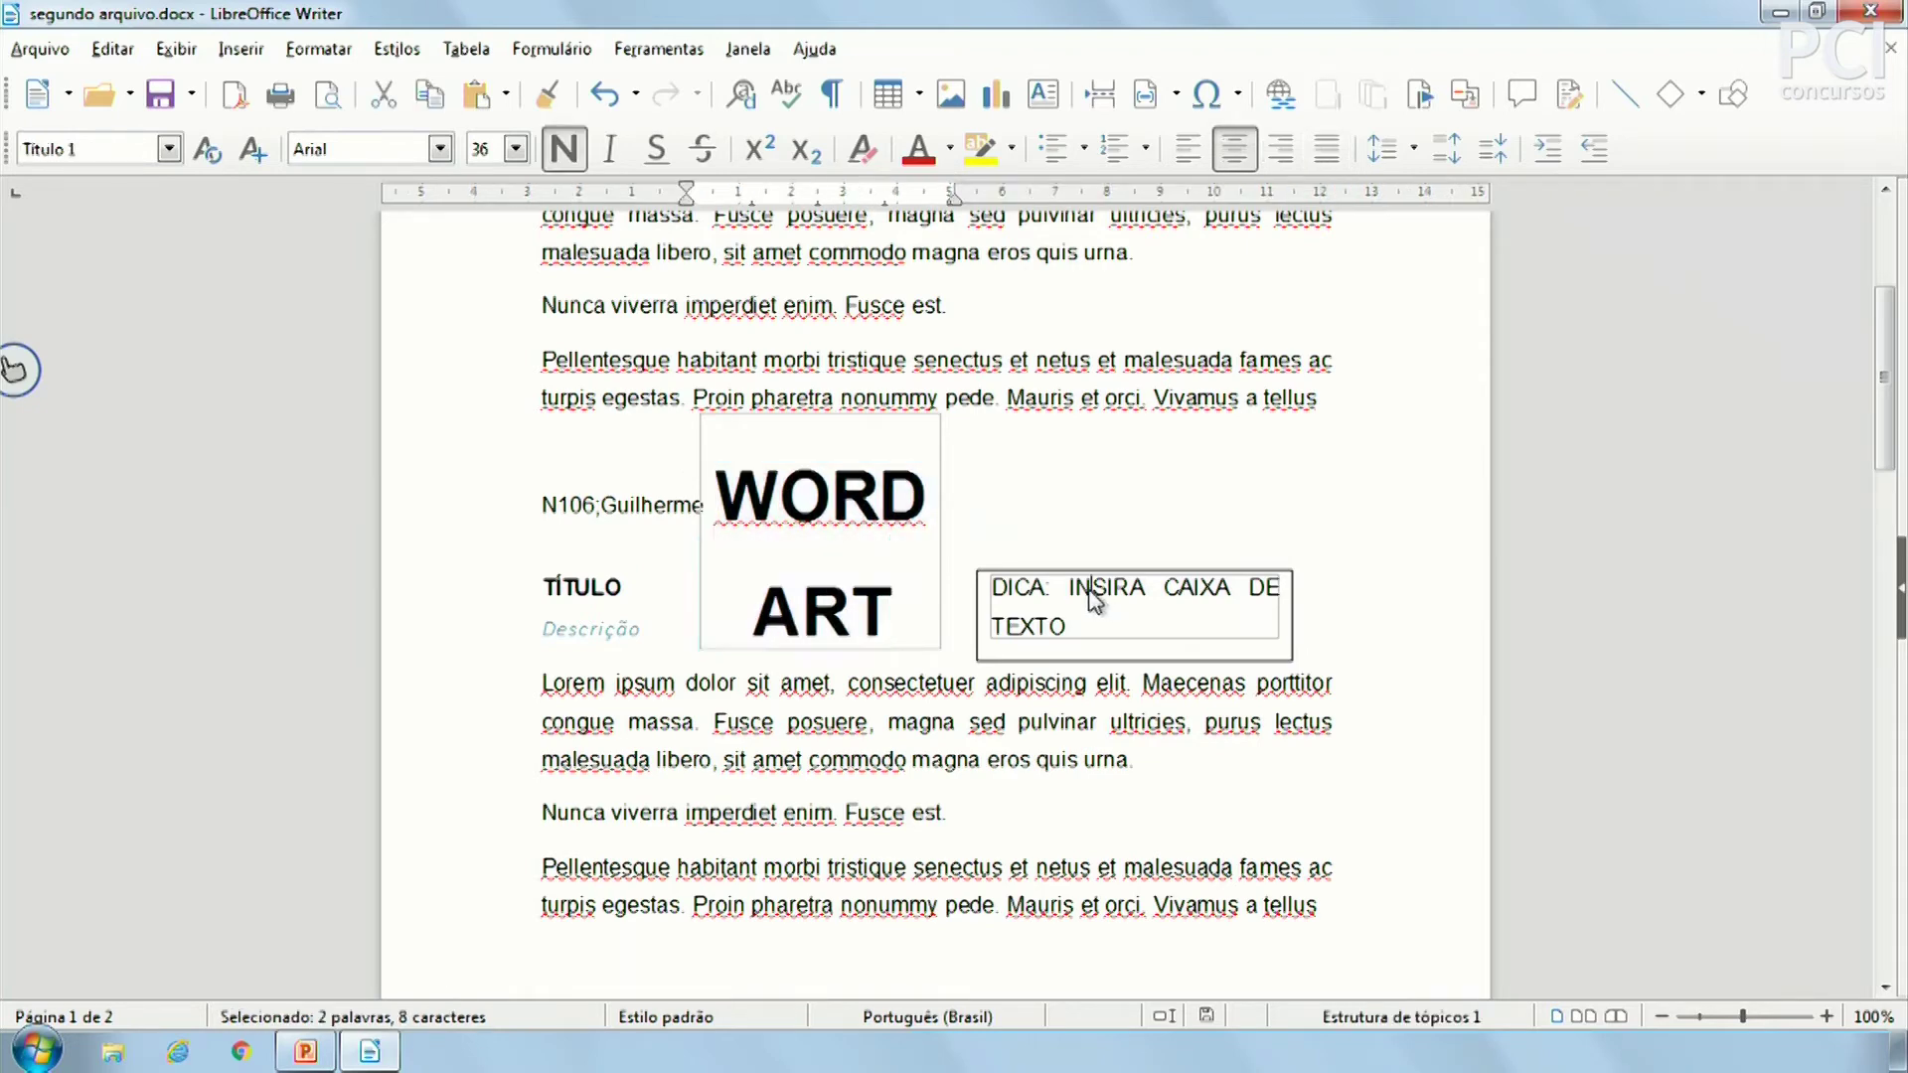
pyautogui.click(979, 814)
pyautogui.click(860, 537)
pyautogui.tripleClick(852, 553)
pyautogui.click(815, 502)
pyautogui.moveTo(713, 494); pyautogui.dragTo(916, 651)
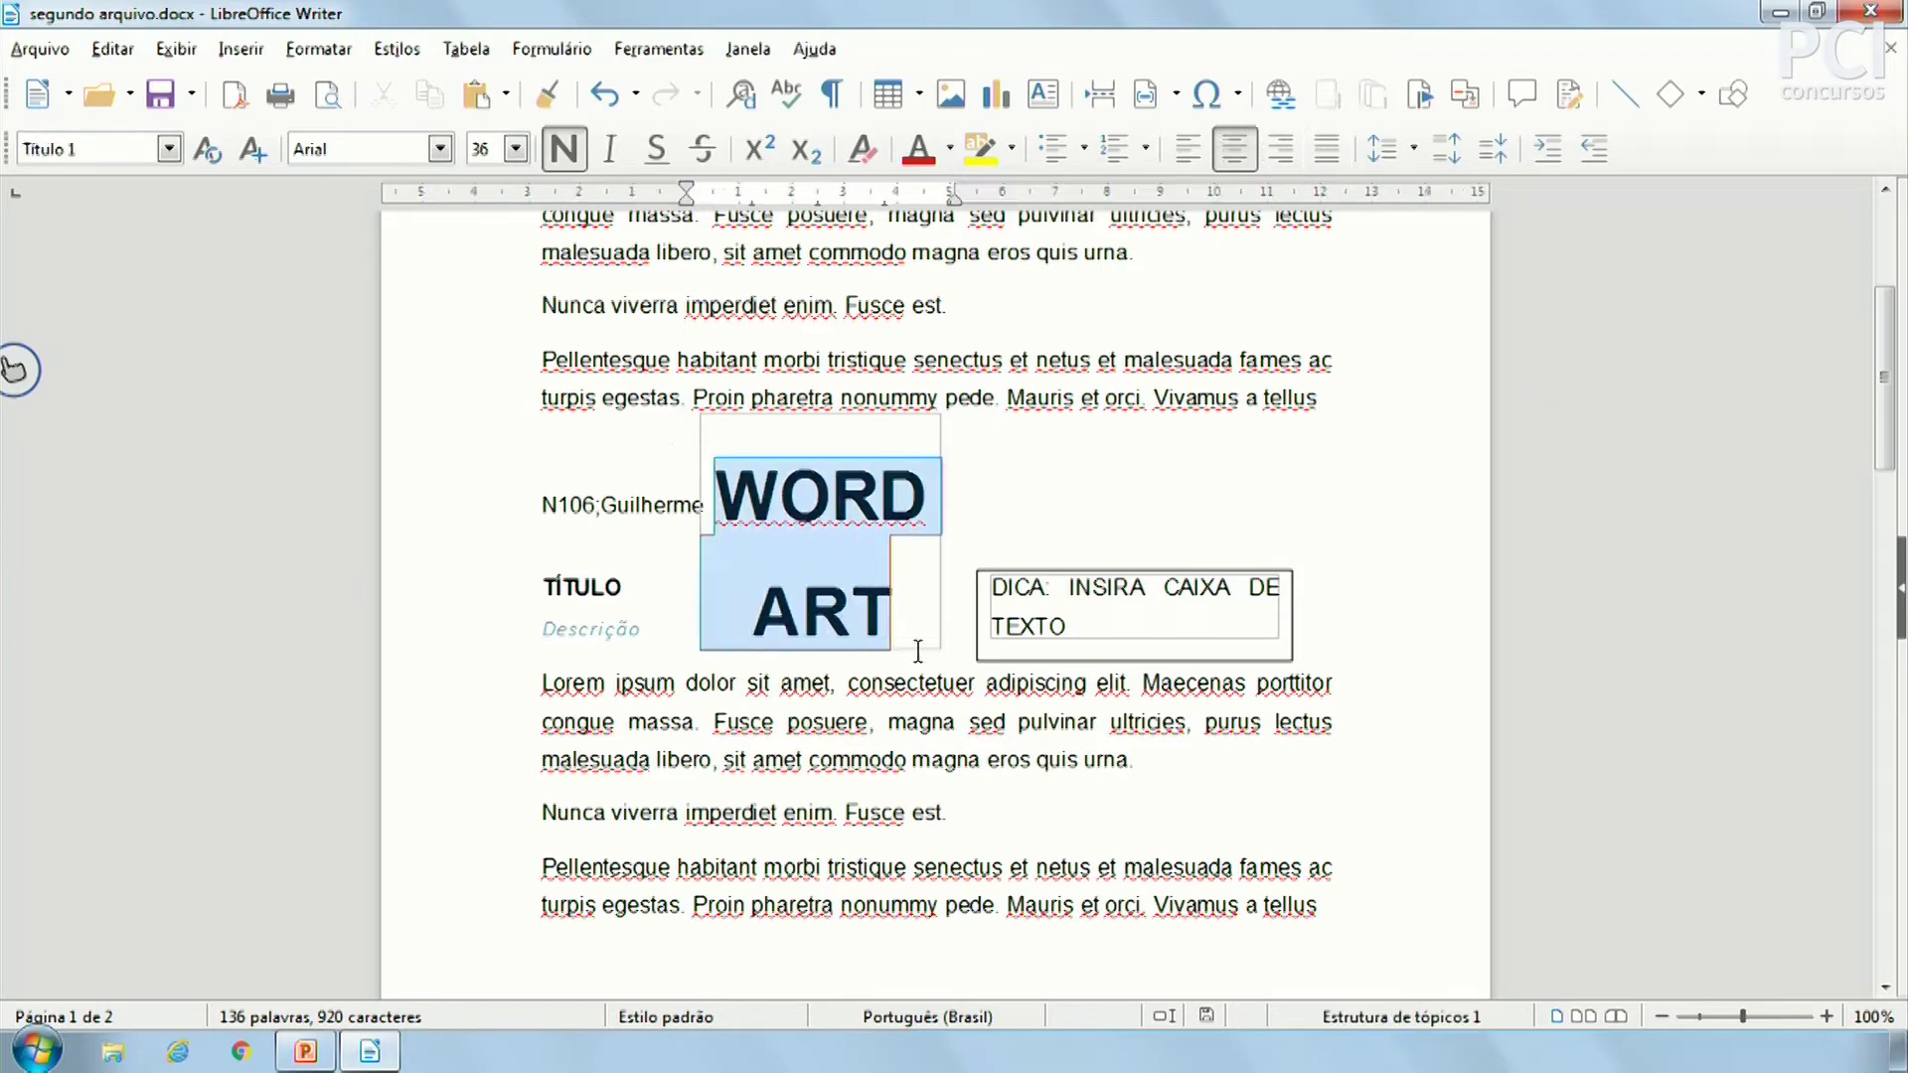
pyautogui.click(894, 626)
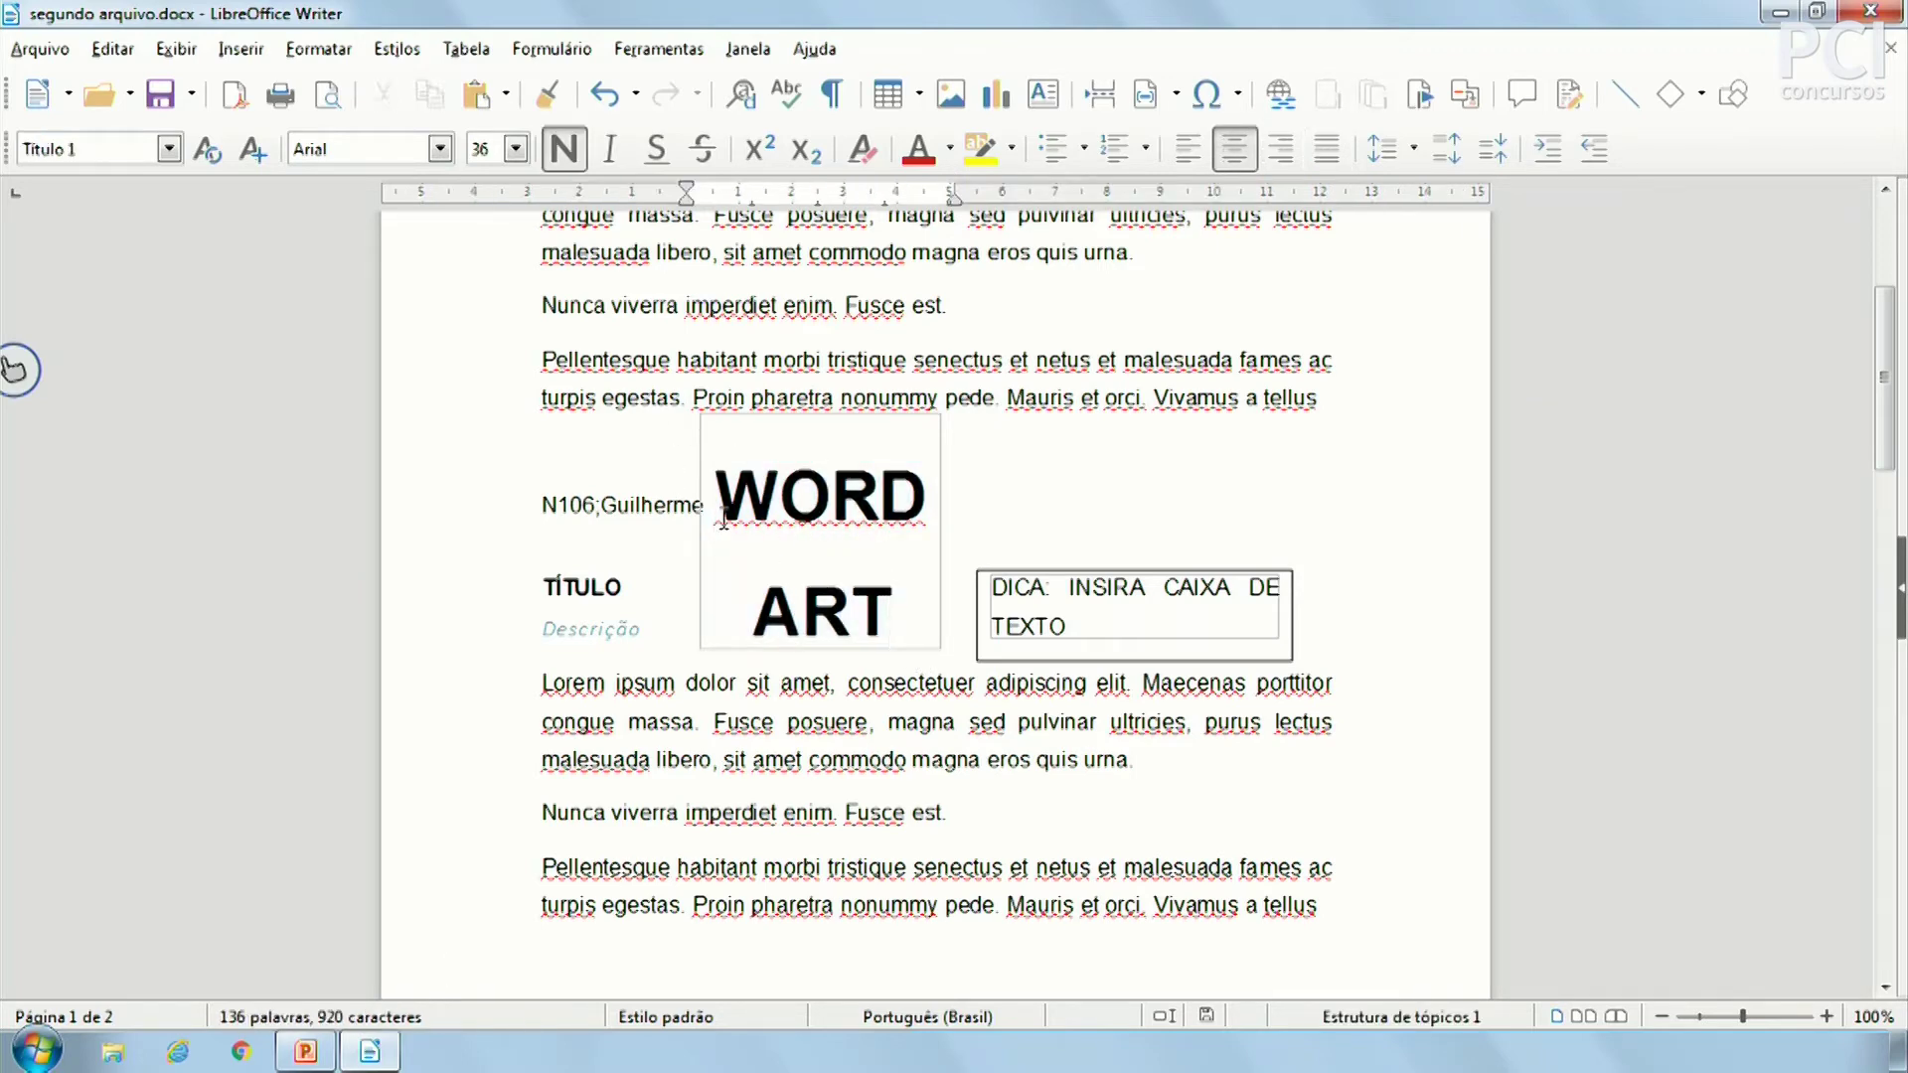
# Look through the rest of the document past the signature line and date, and return to the first paragraphs
pyautogui.scroll(-10, 999, 733)
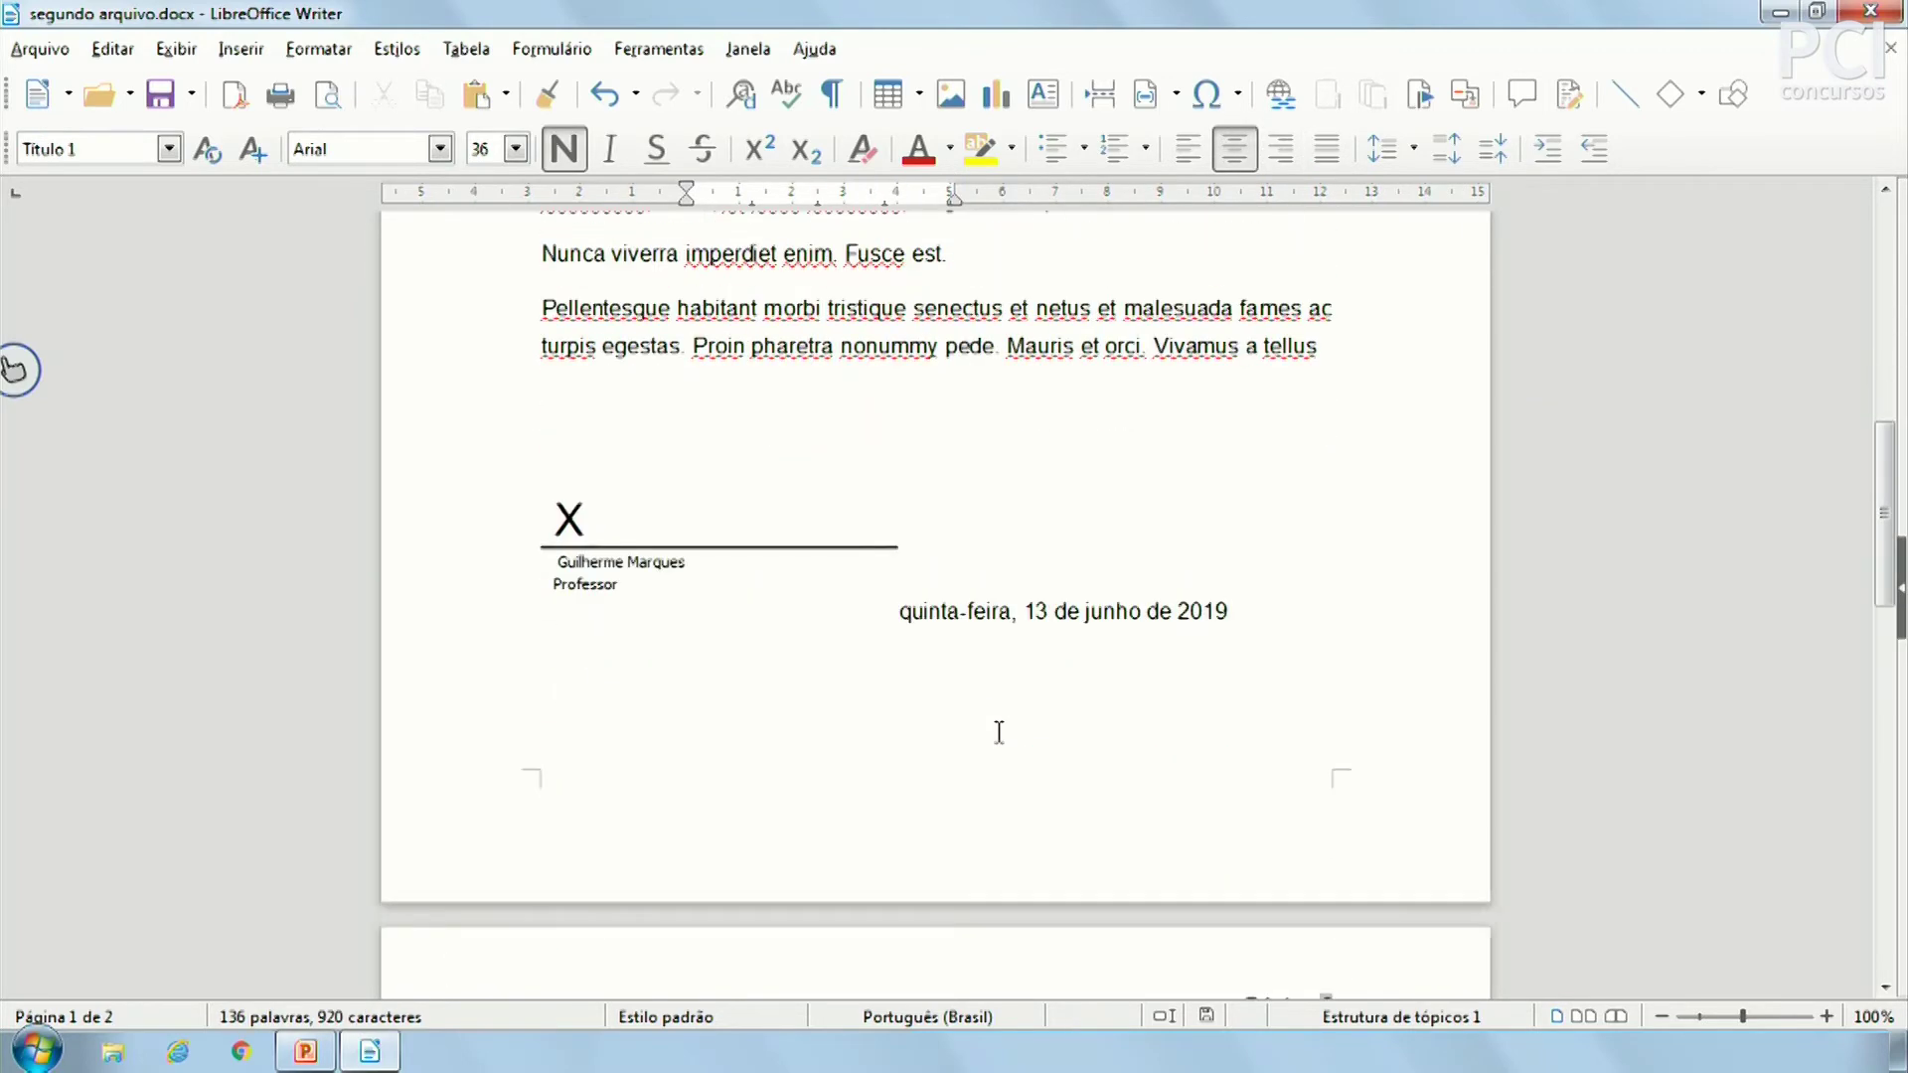
pyautogui.scroll(-6, 999, 733)
pyautogui.scroll(13, 997, 733)
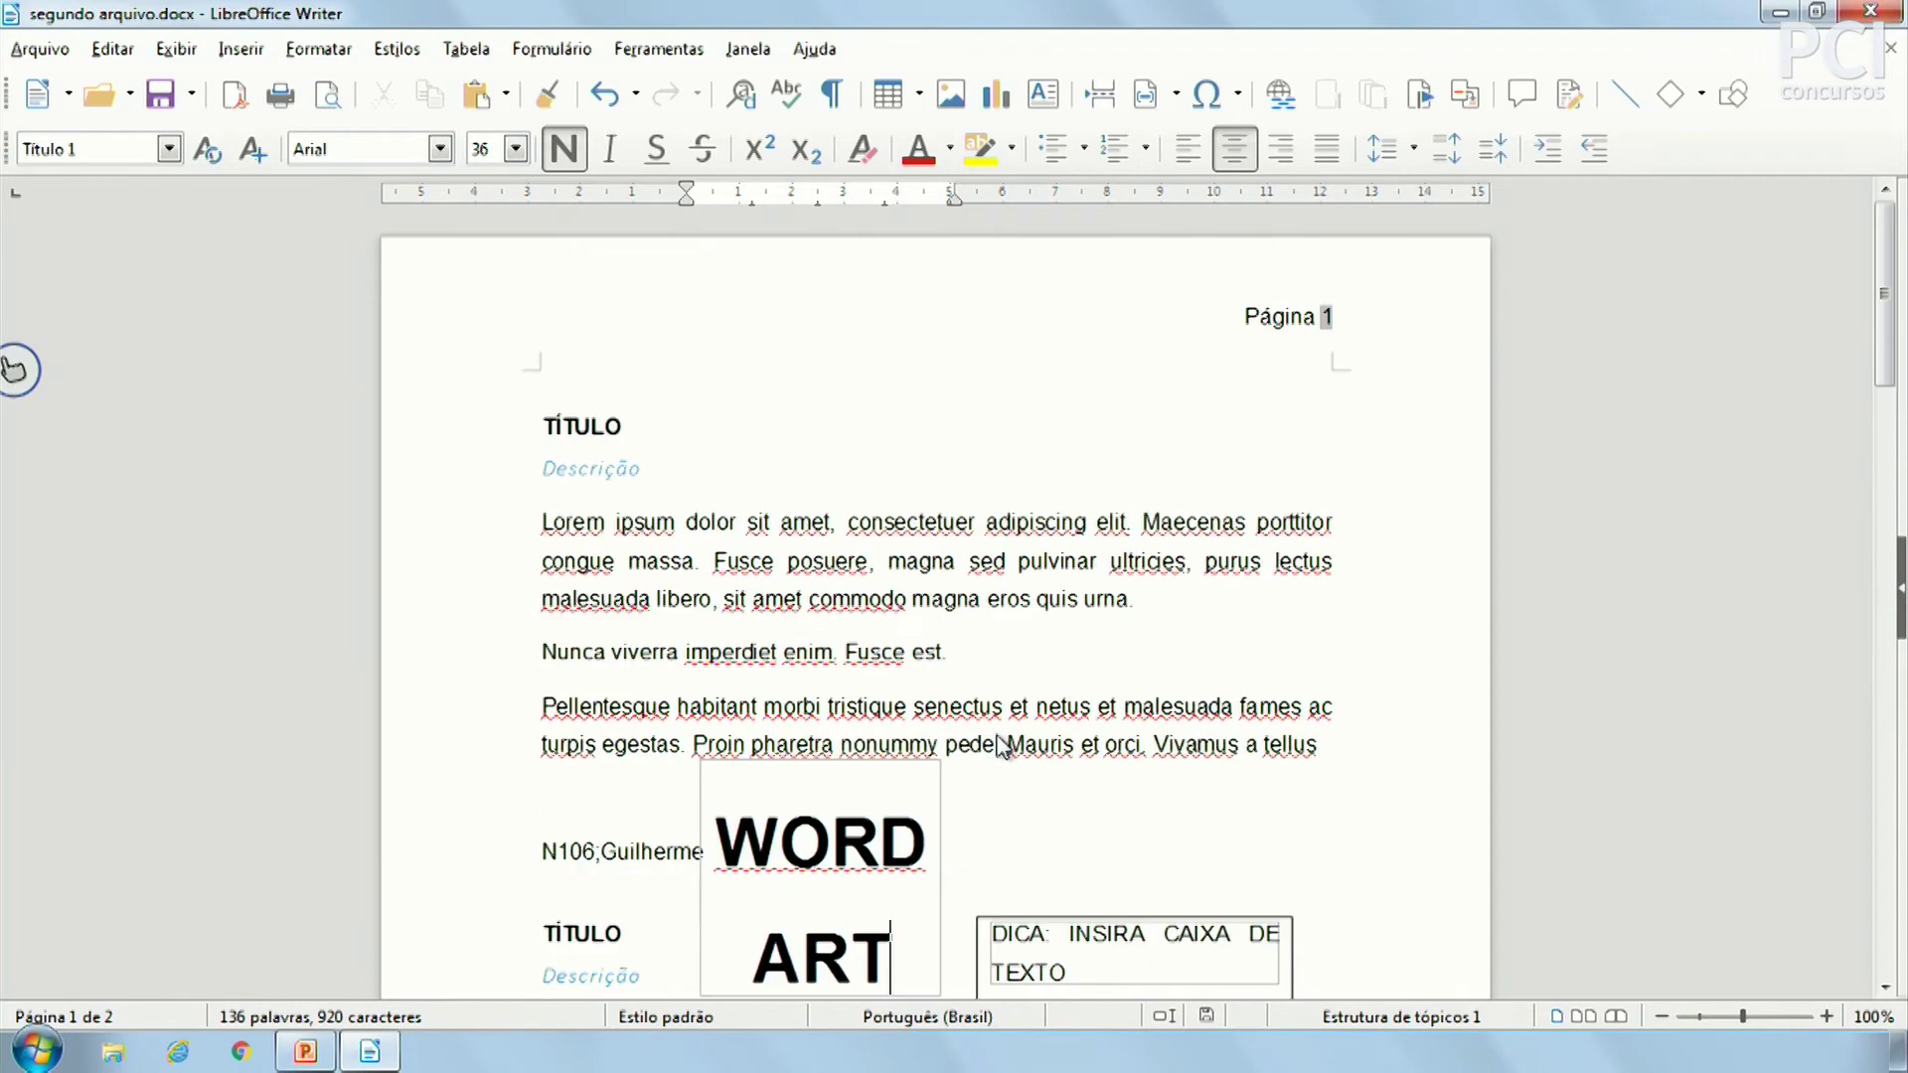
pyautogui.click(760, 660)
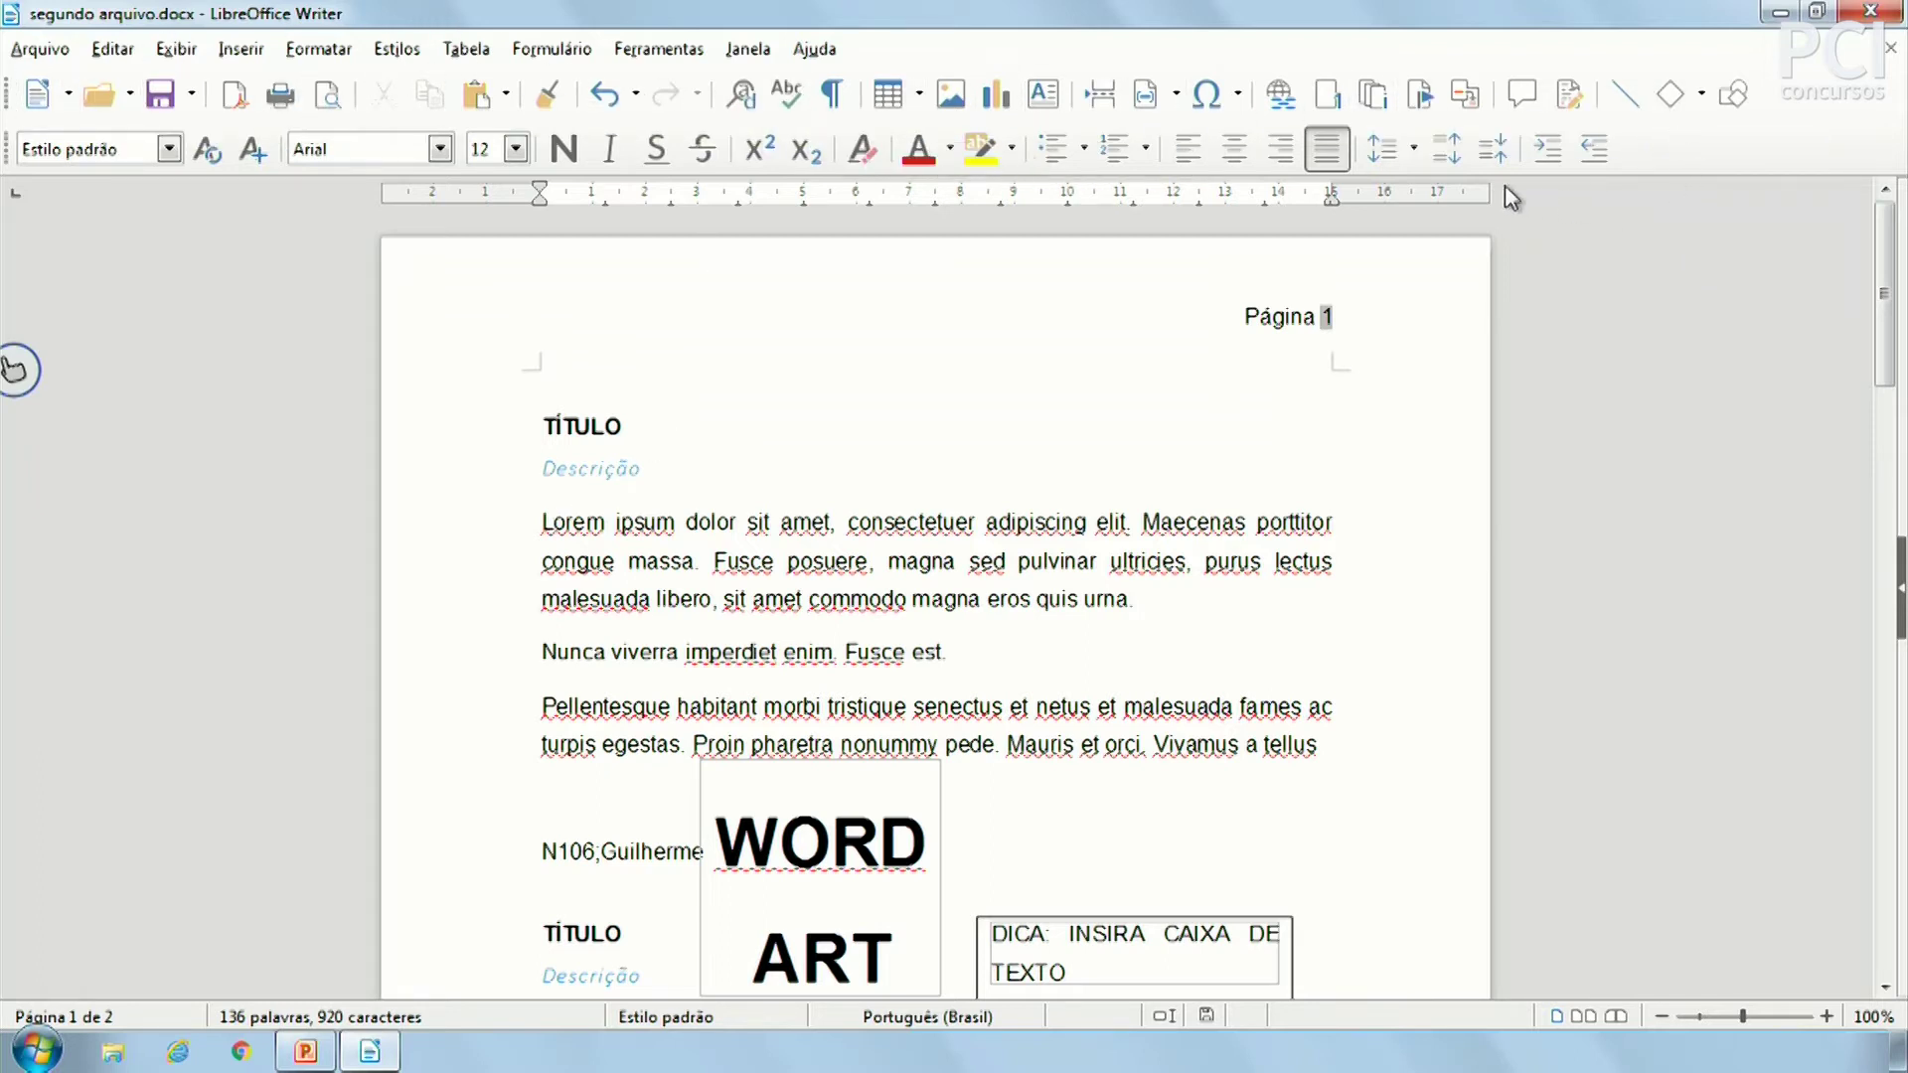
pyautogui.click(748, 449)
# Start saving a copy of the document under the name "aula writer" with the type Word 2007–2019
pyautogui.click(192, 94)
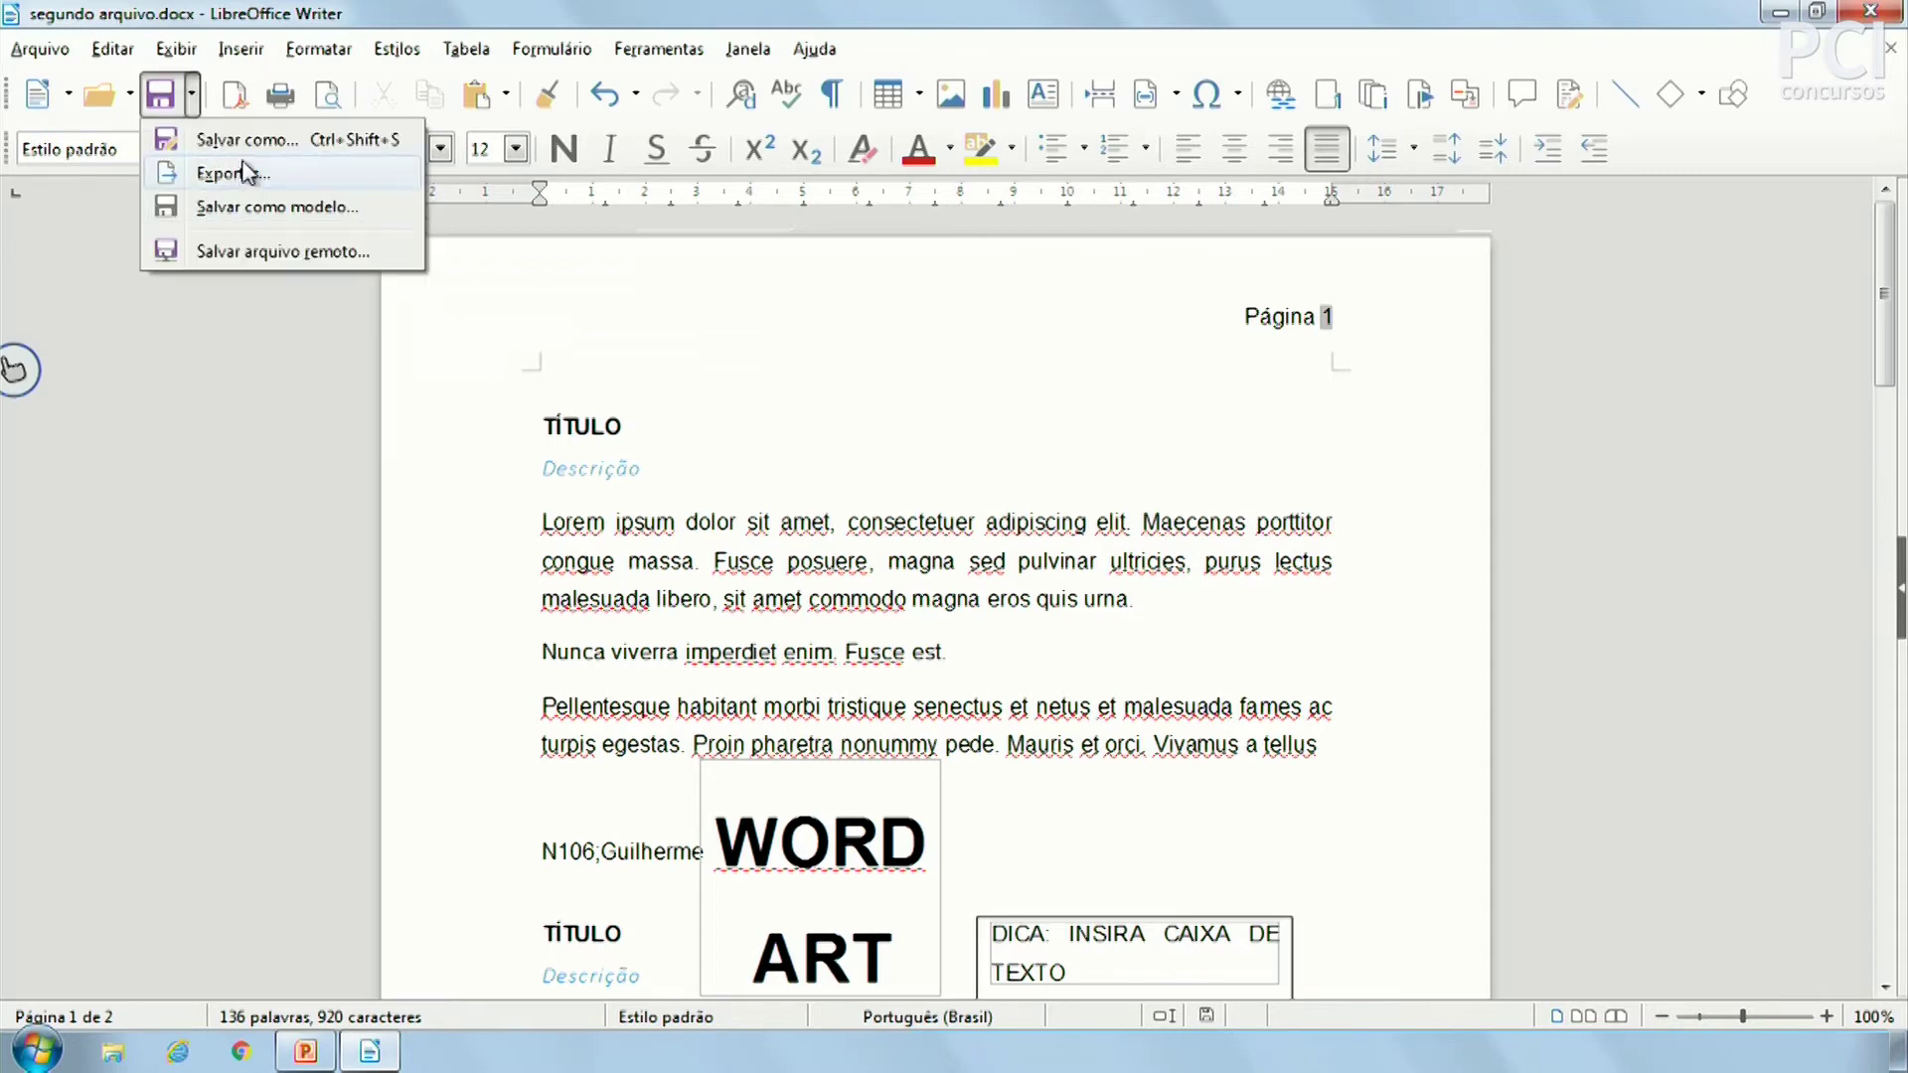
pyautogui.click(234, 136)
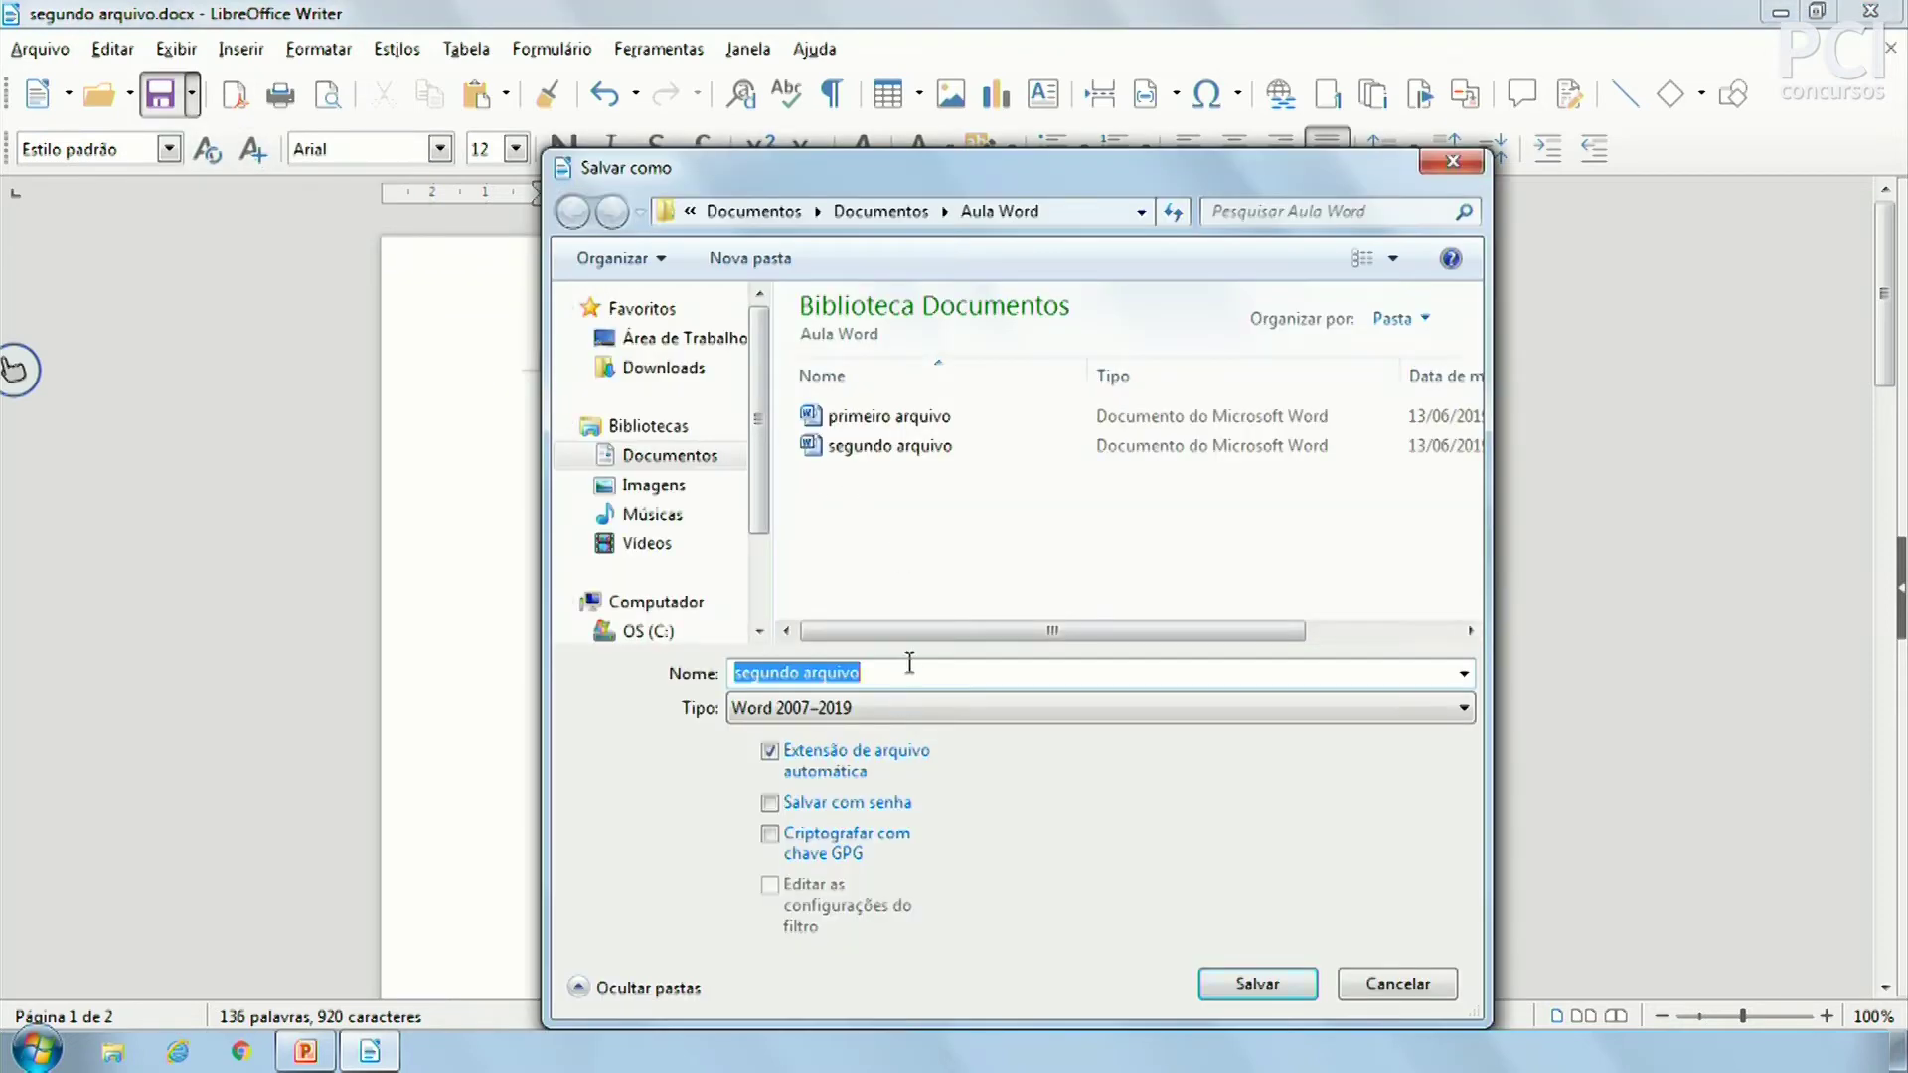
pyautogui.click(909, 663)
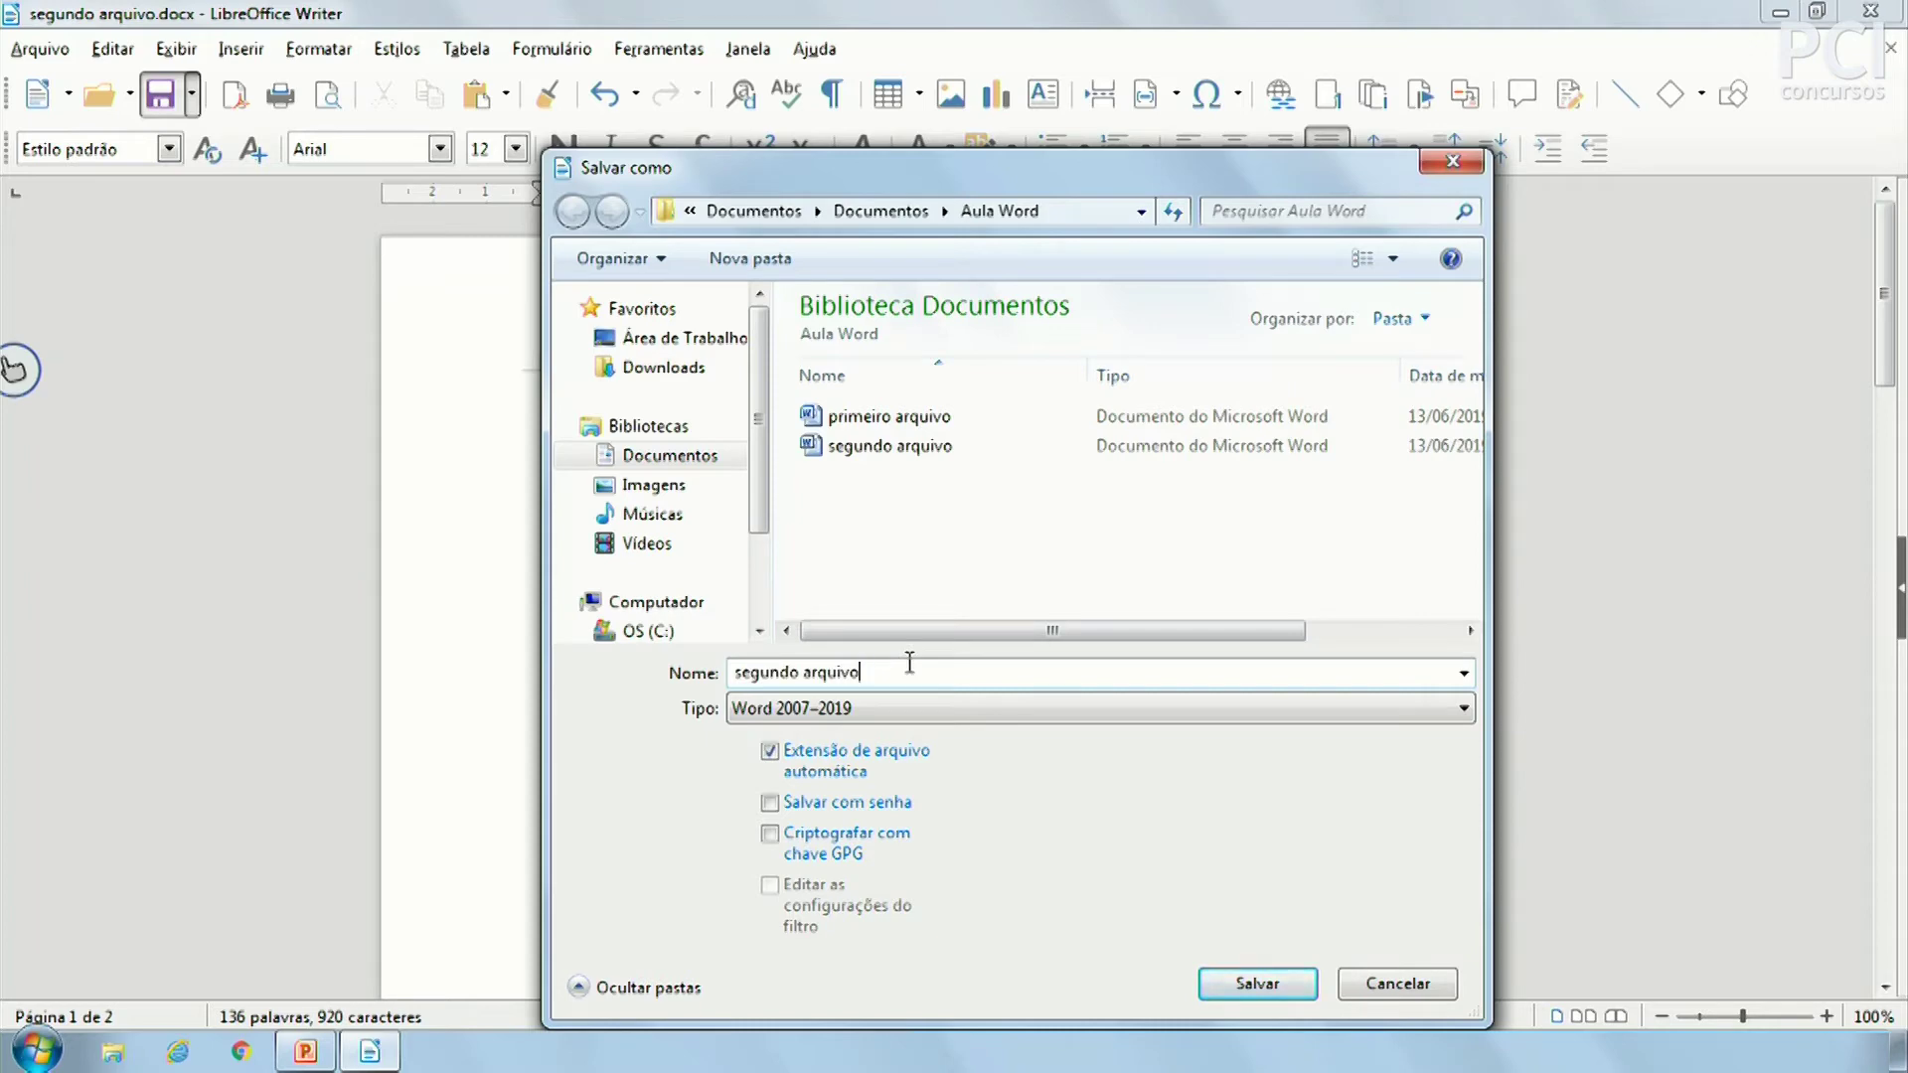
pyautogui.hotkey('ctrl', 'a')
pyautogui.write('aul')
pyautogui.click(884, 713)
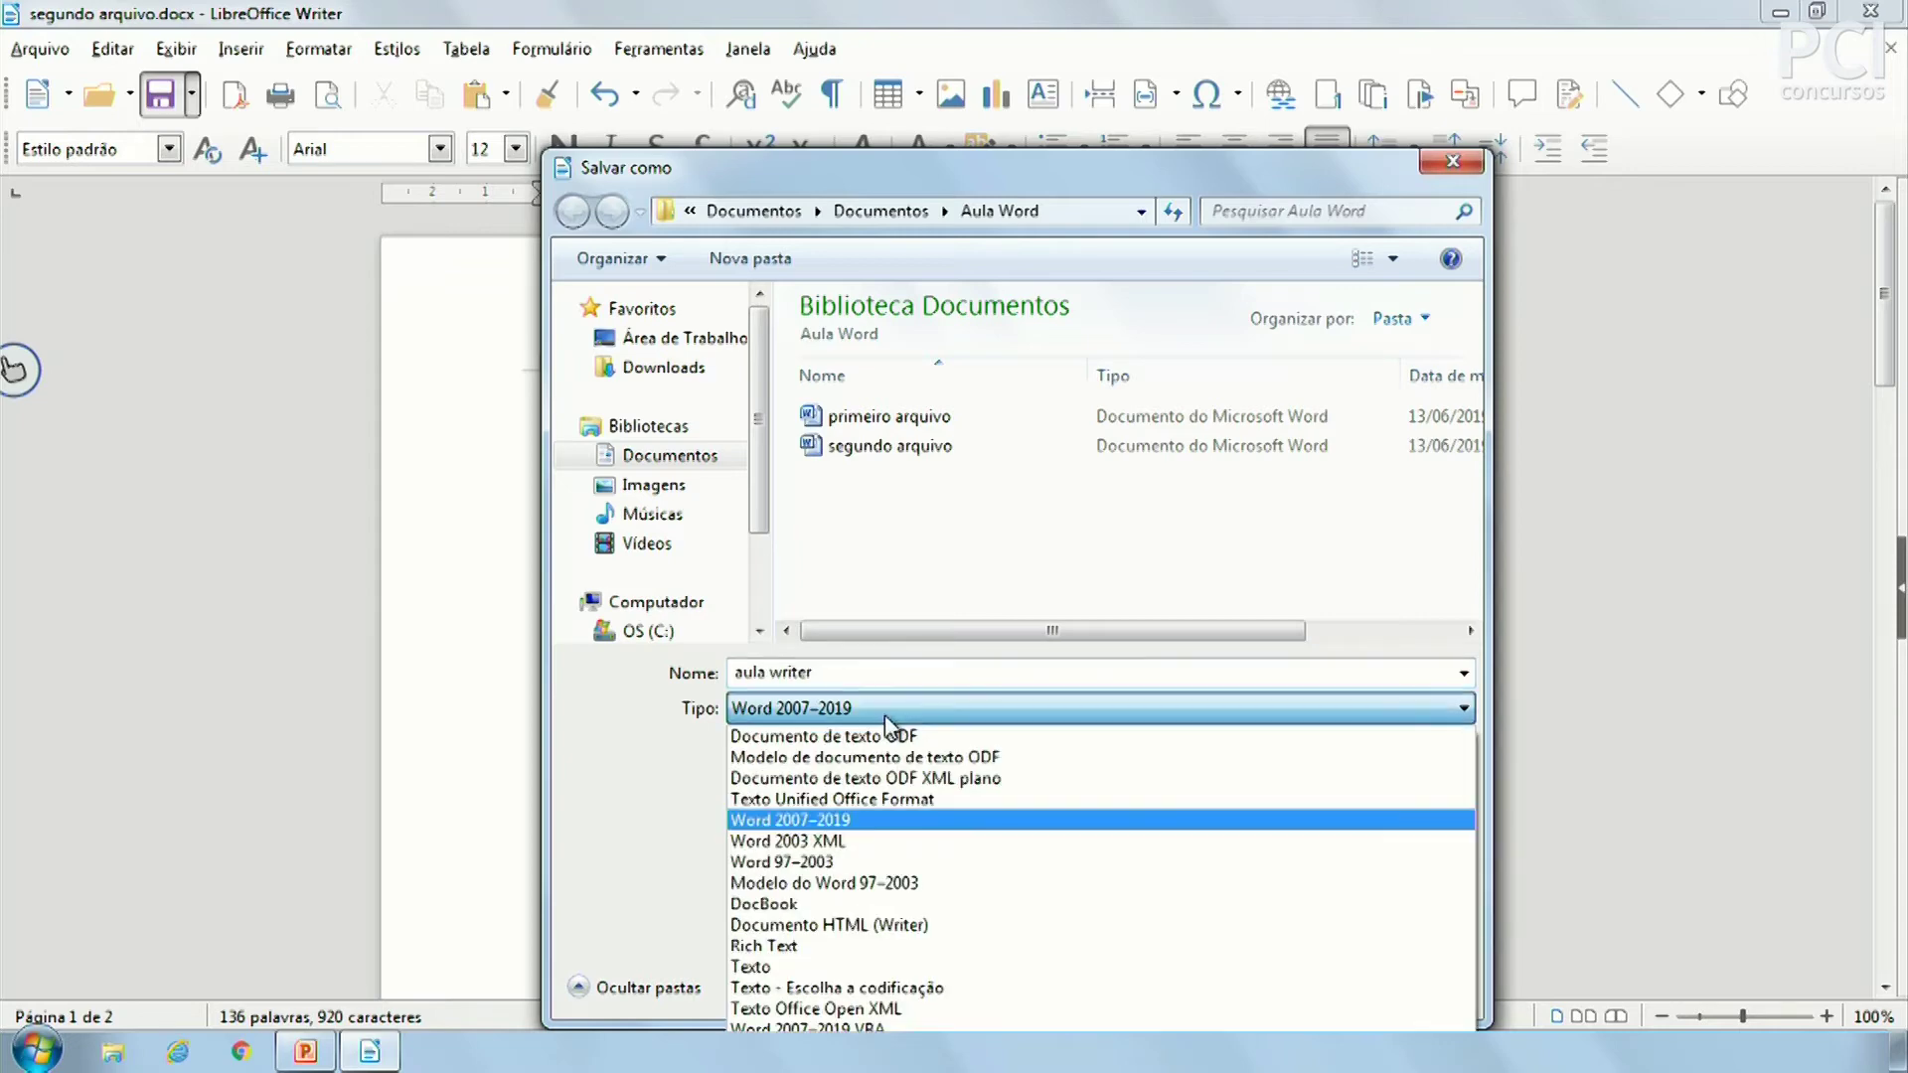
pyautogui.click(944, 718)
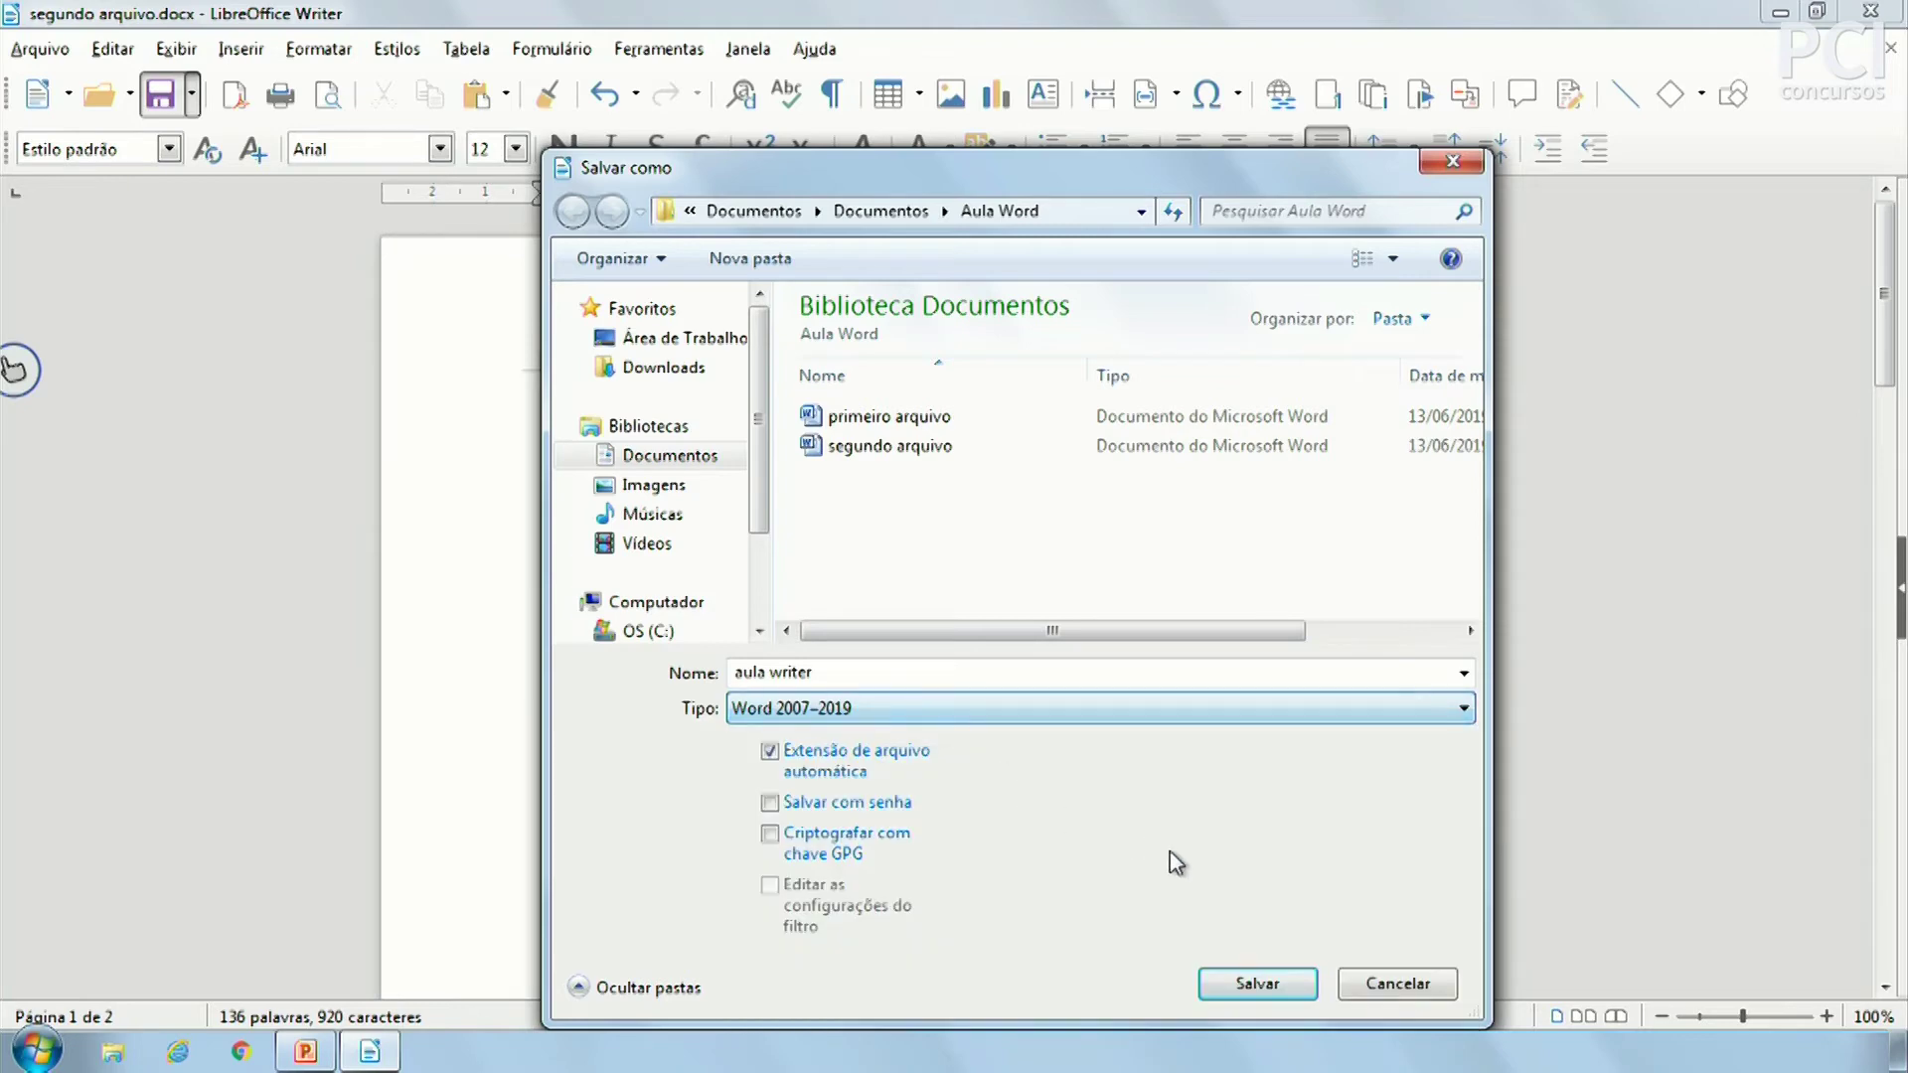
pyautogui.click(1255, 984)
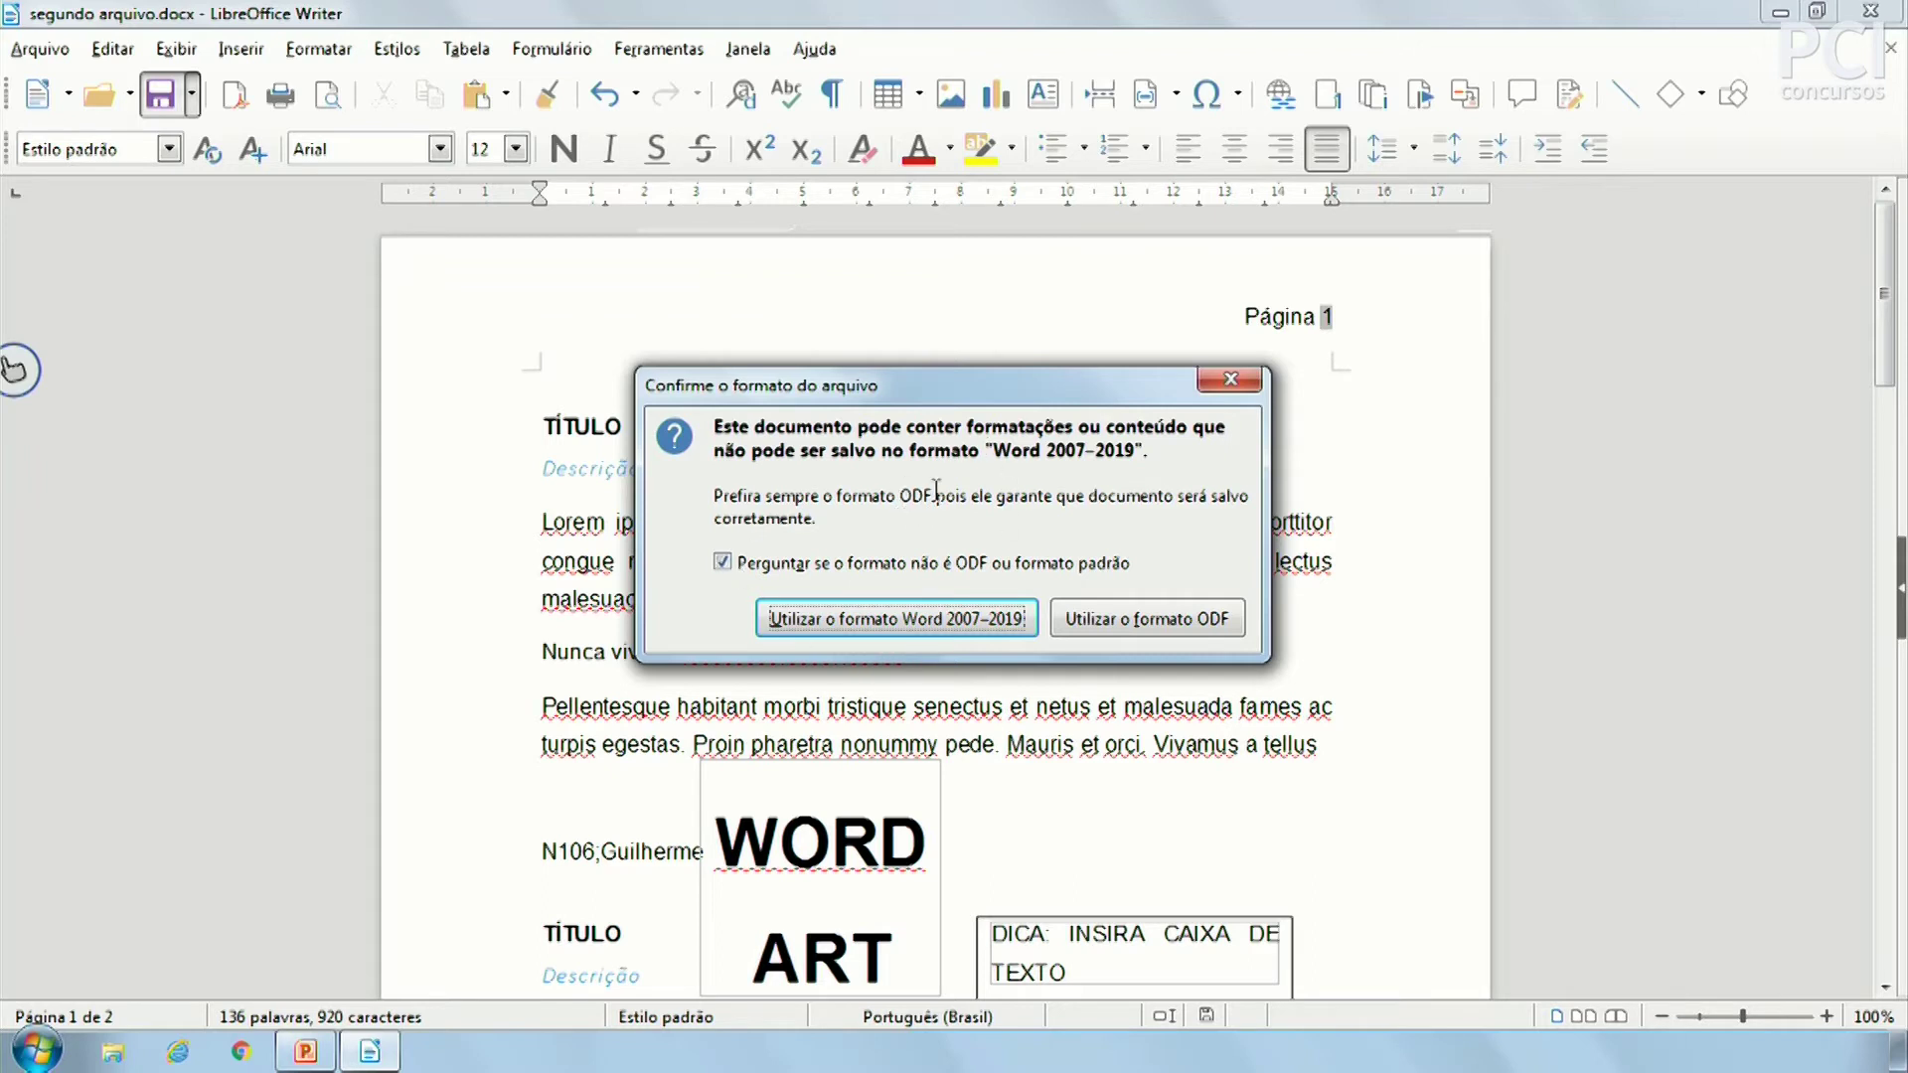
# Read the file format confirmation and choose the ODF format instead of Word 2007–2019
pyautogui.moveTo(795, 425); pyautogui.dragTo(905, 426)
pyautogui.click(951, 426)
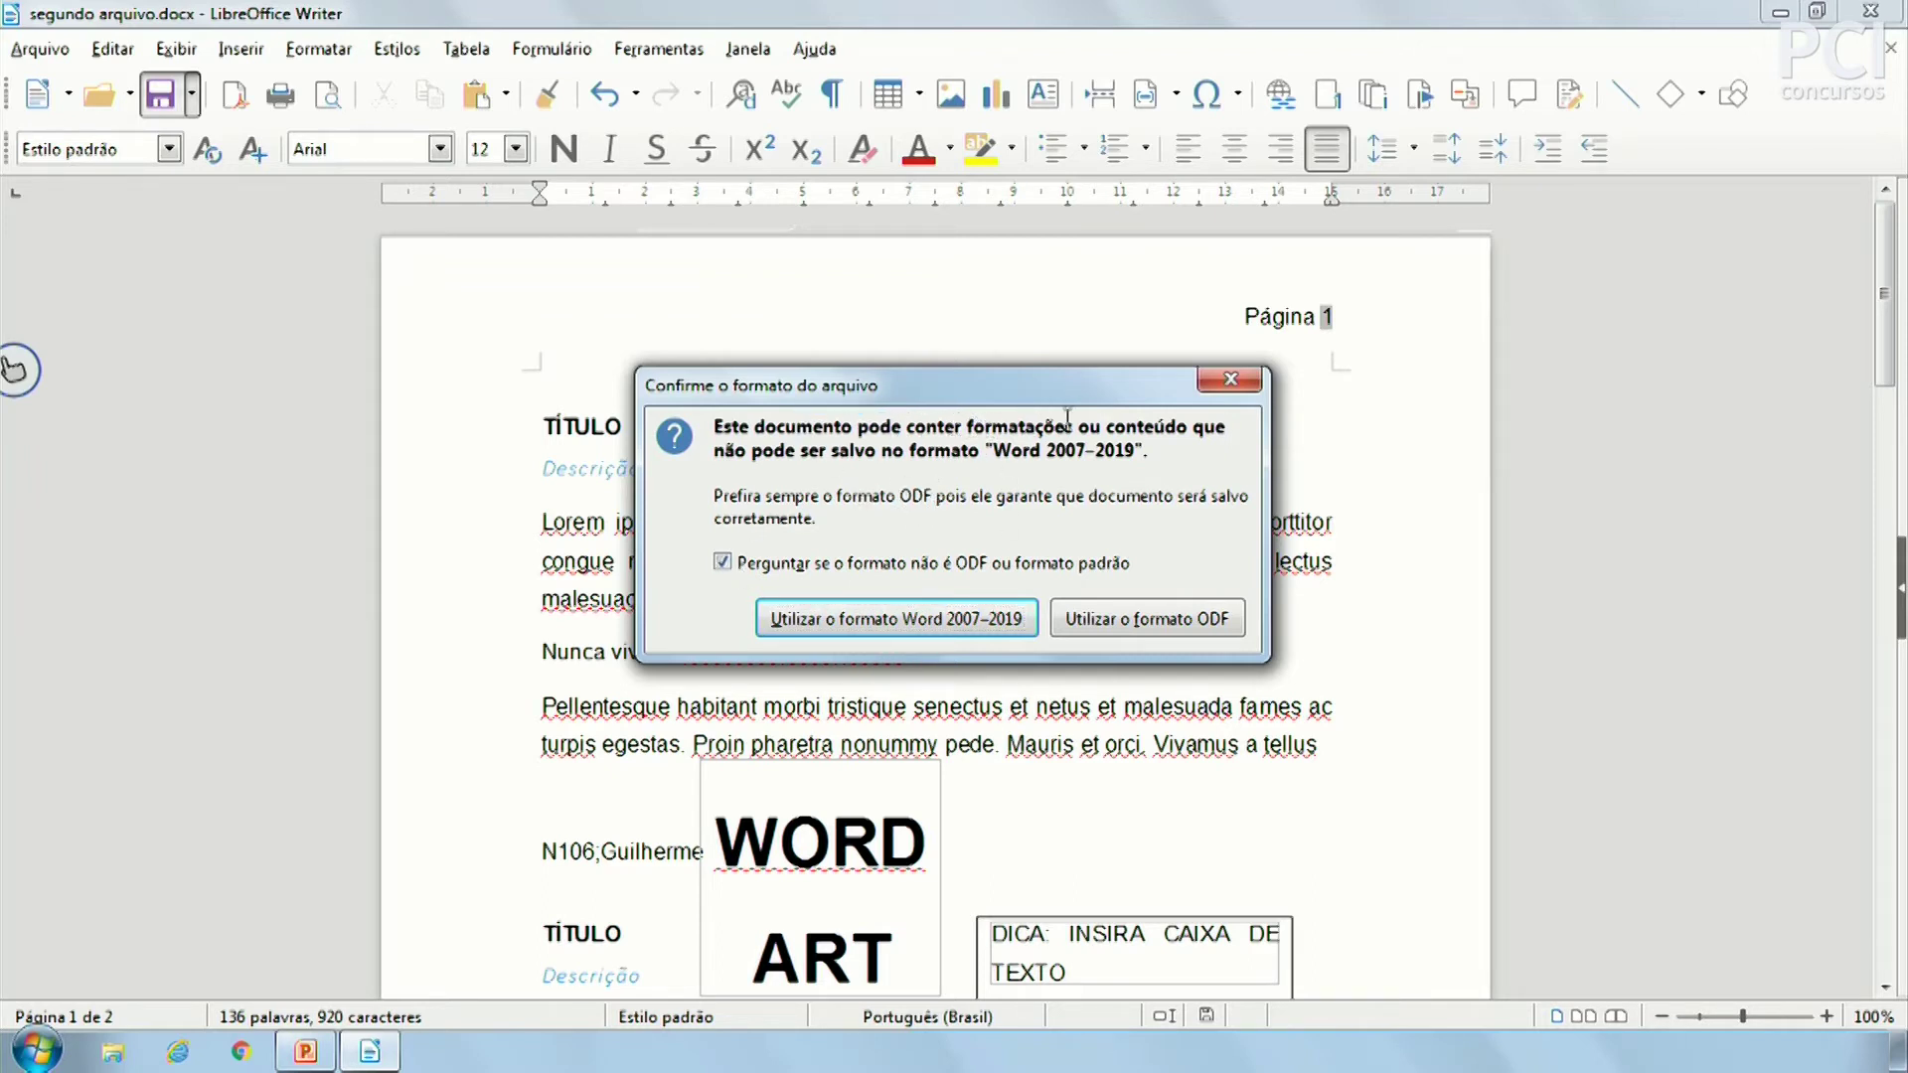
pyautogui.moveTo(985, 450); pyautogui.dragTo(1145, 450)
pyautogui.click(1045, 494)
pyautogui.click(1148, 623)
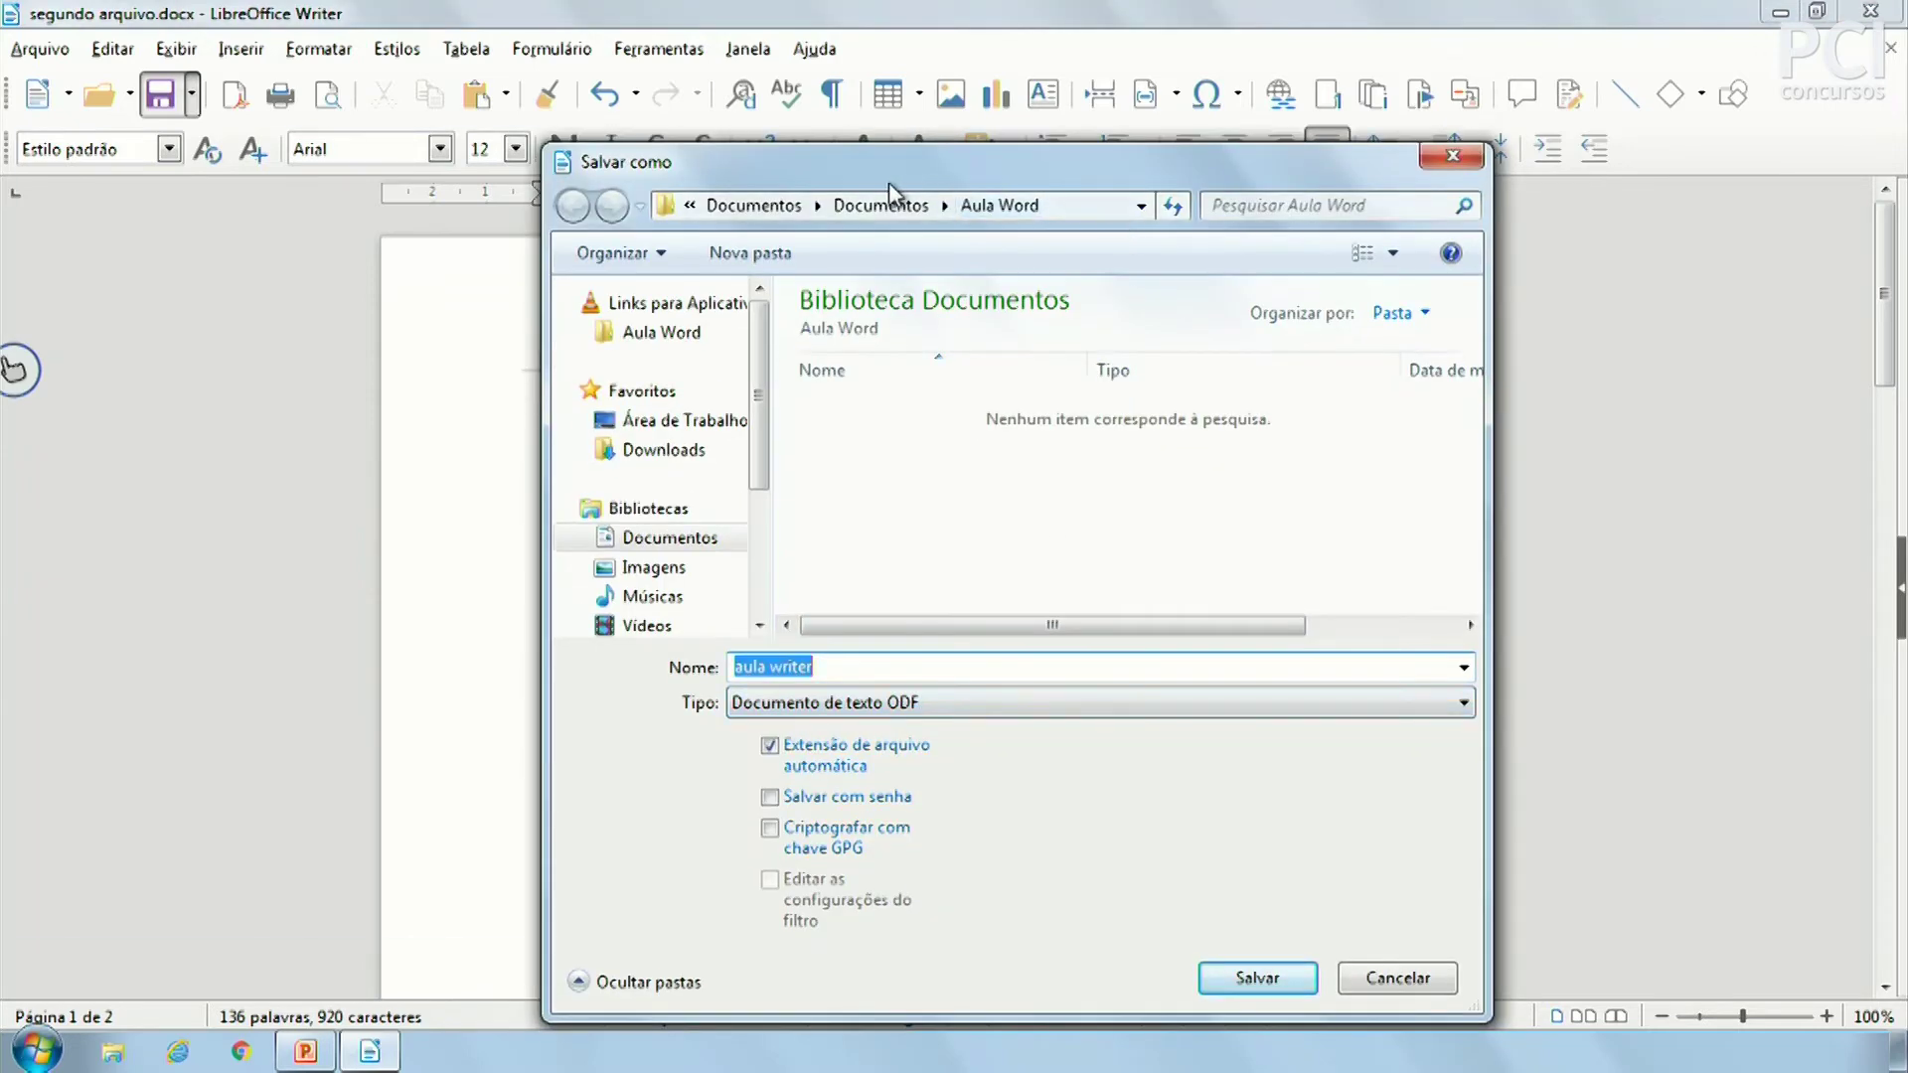
# Create a folder named "Aula Writer" in Documentos and save "aula writer" there as Documento de texto ODF
pyautogui.click(899, 209)
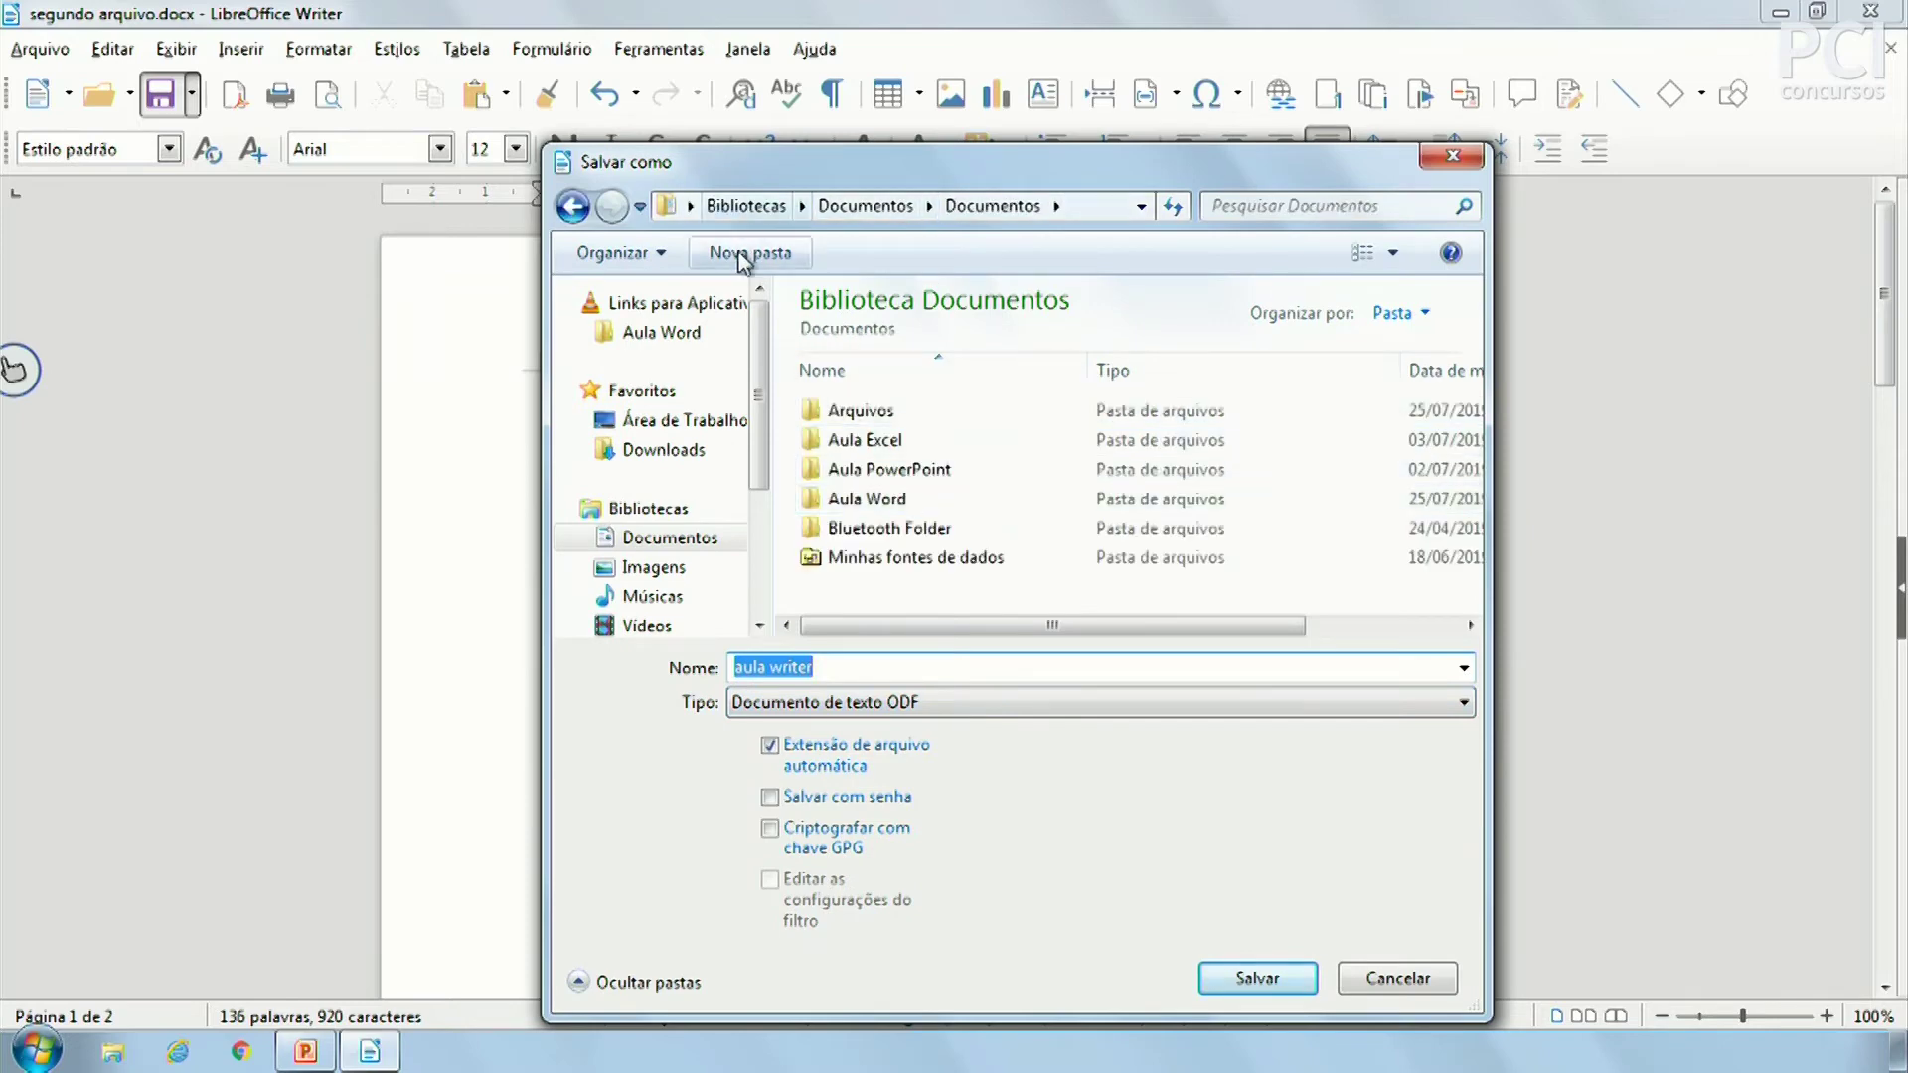
pyautogui.click(741, 257)
pyautogui.write('Aula Writer')
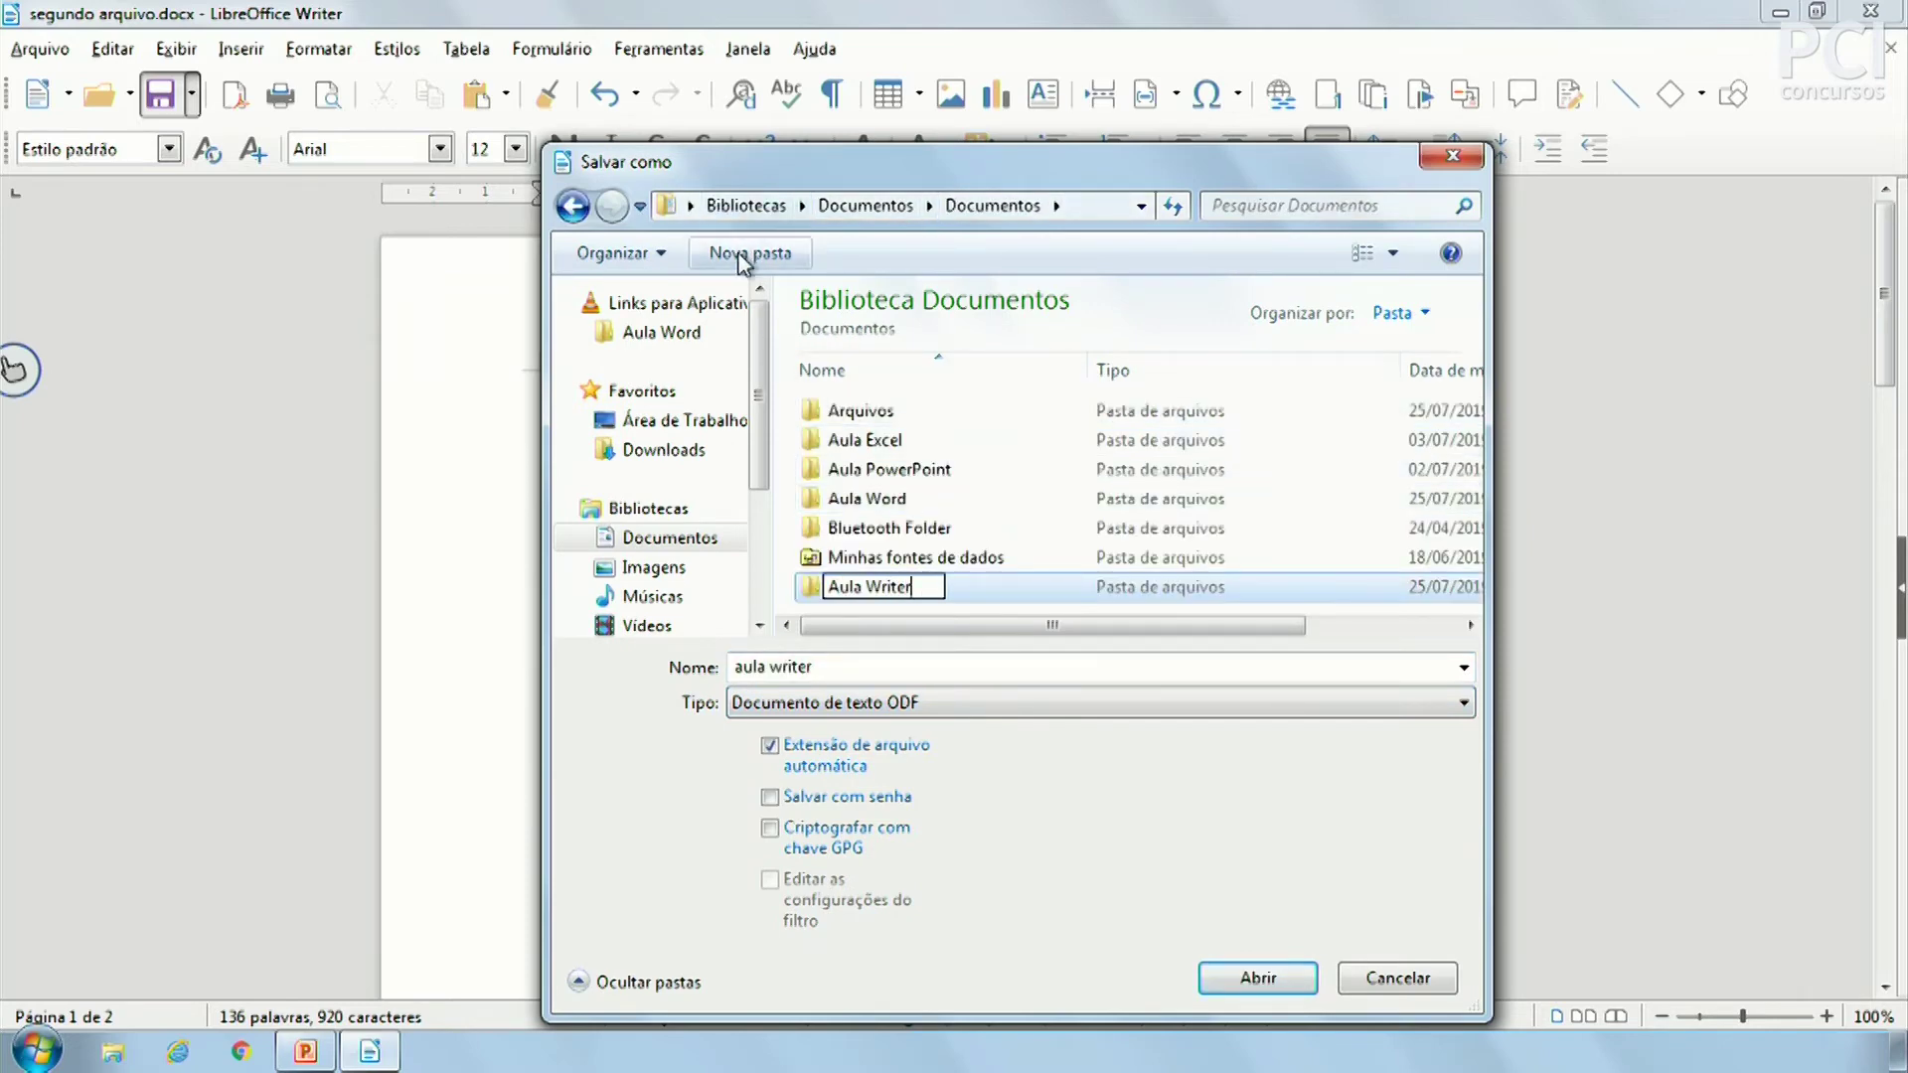
pyautogui.press('Return')
pyautogui.press('Return')
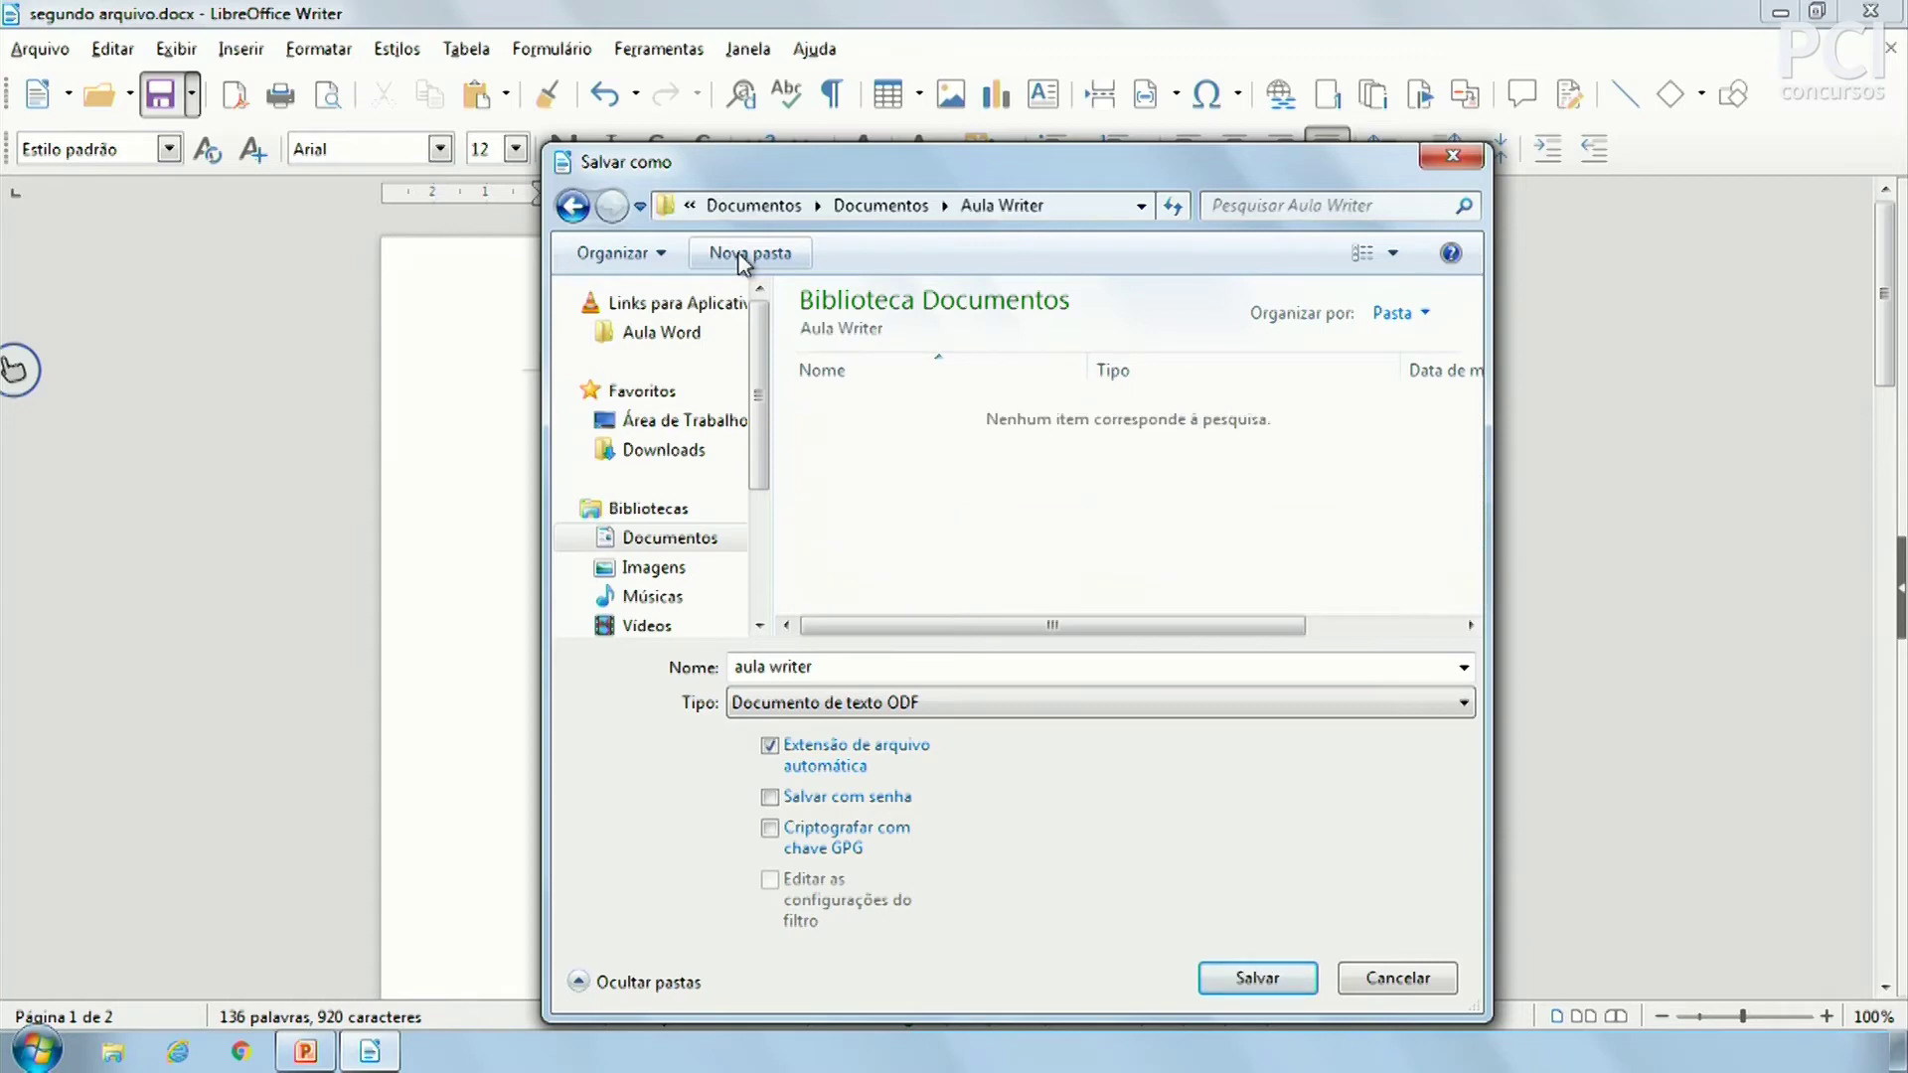
pyautogui.click(1242, 984)
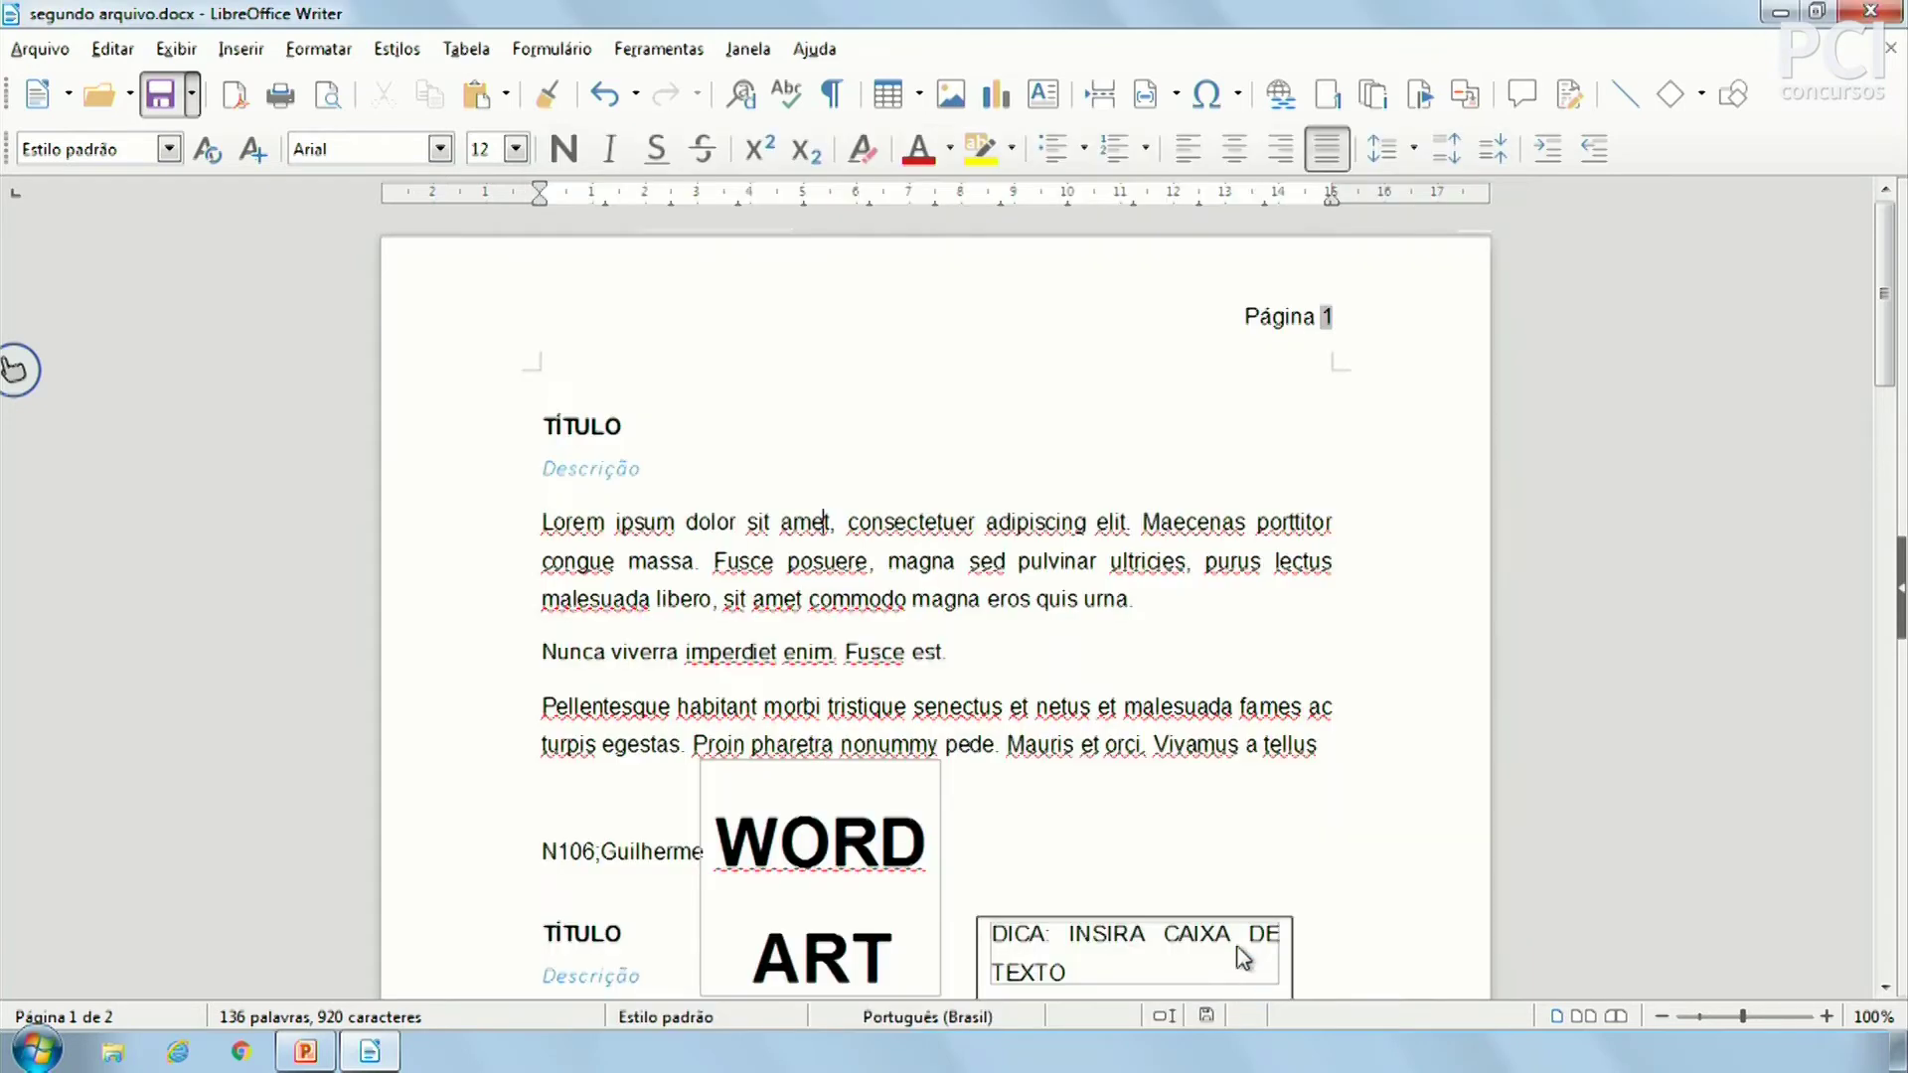
# Examine the underlined words in the first paragraph and the spelling suggestions for "Lorem", without applying any
pyautogui.click(1028, 643)
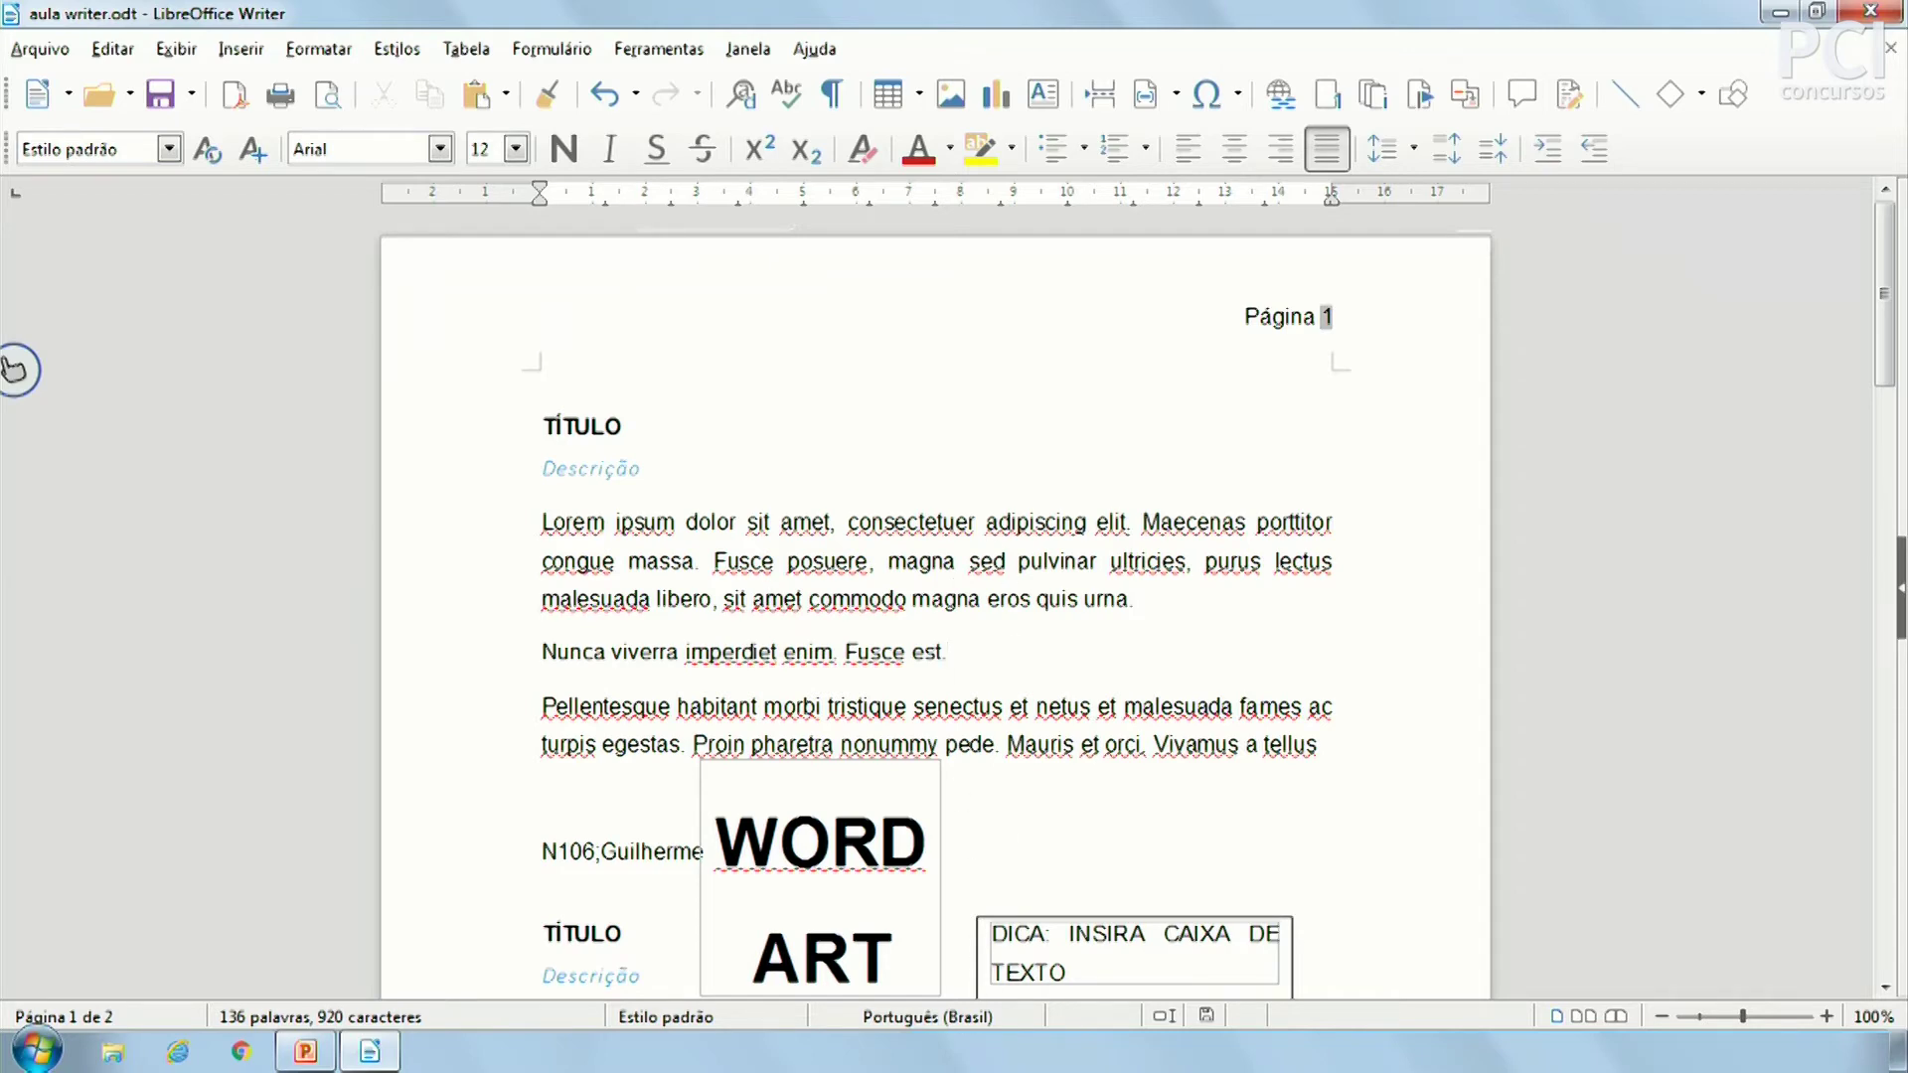
pyautogui.moveTo(712, 562); pyautogui.dragTo(984, 599)
pyautogui.click(1145, 701)
pyautogui.doubleClick(550, 532)
pyautogui.click(567, 529)
pyautogui.rightClick(556, 523)
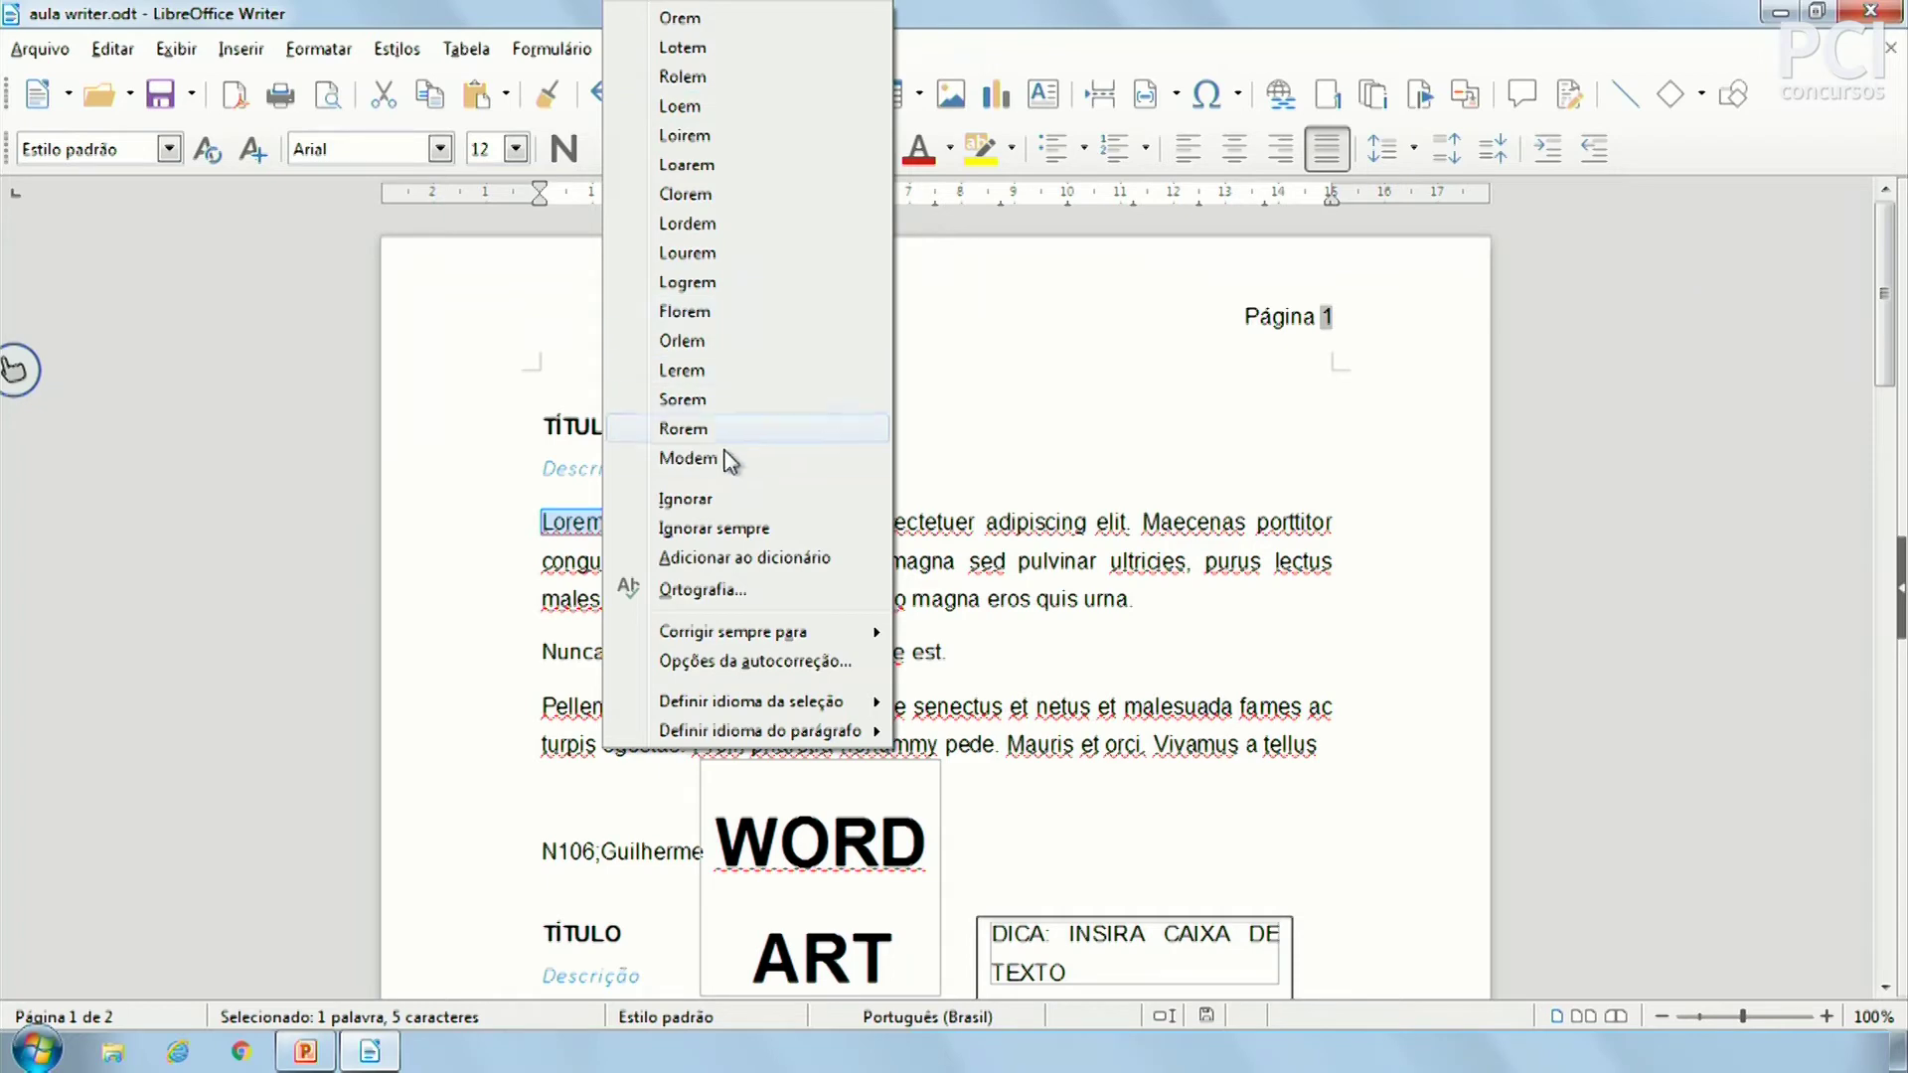
pyautogui.click(925, 597)
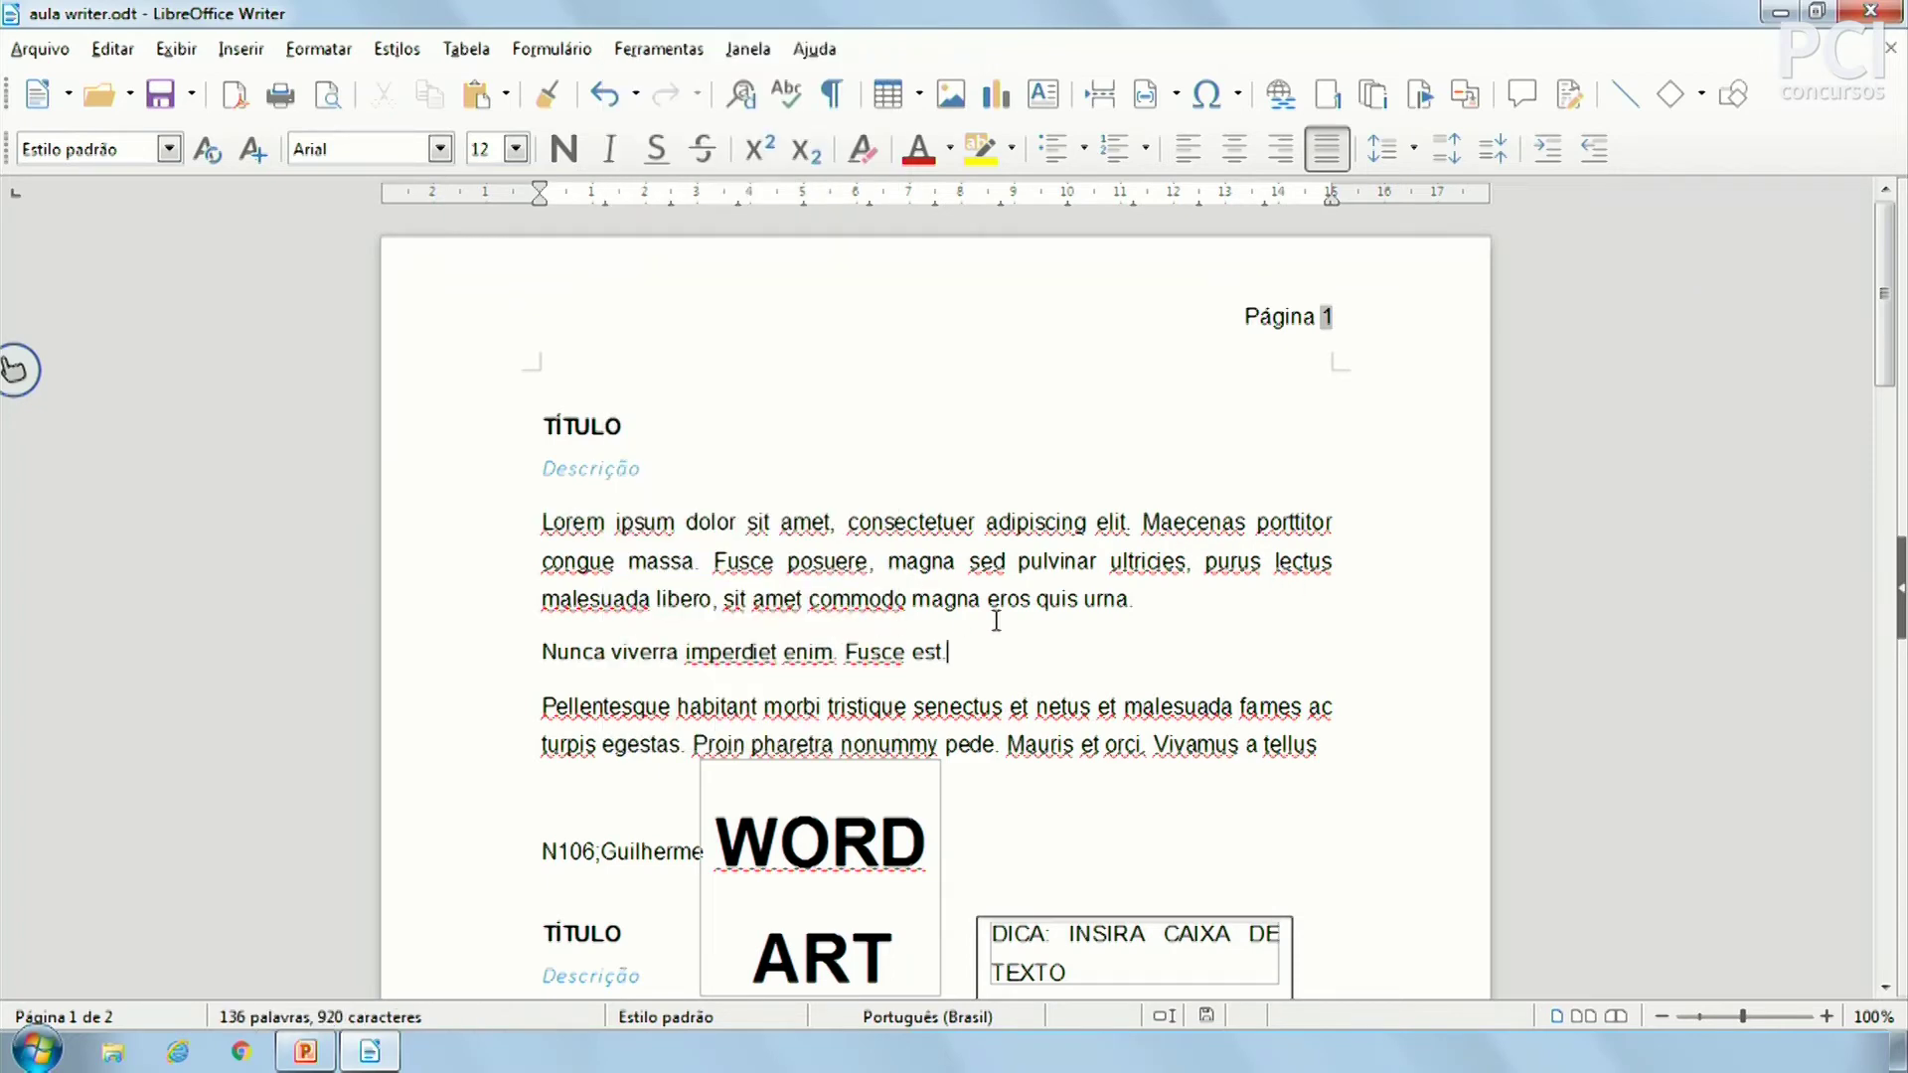
# Show the spelling suggestions for "ipsum" in the first paragraph and leave the word uncorrected
pyautogui.scroll(-6, 1088, 623)
pyautogui.scroll(4, 1098, 625)
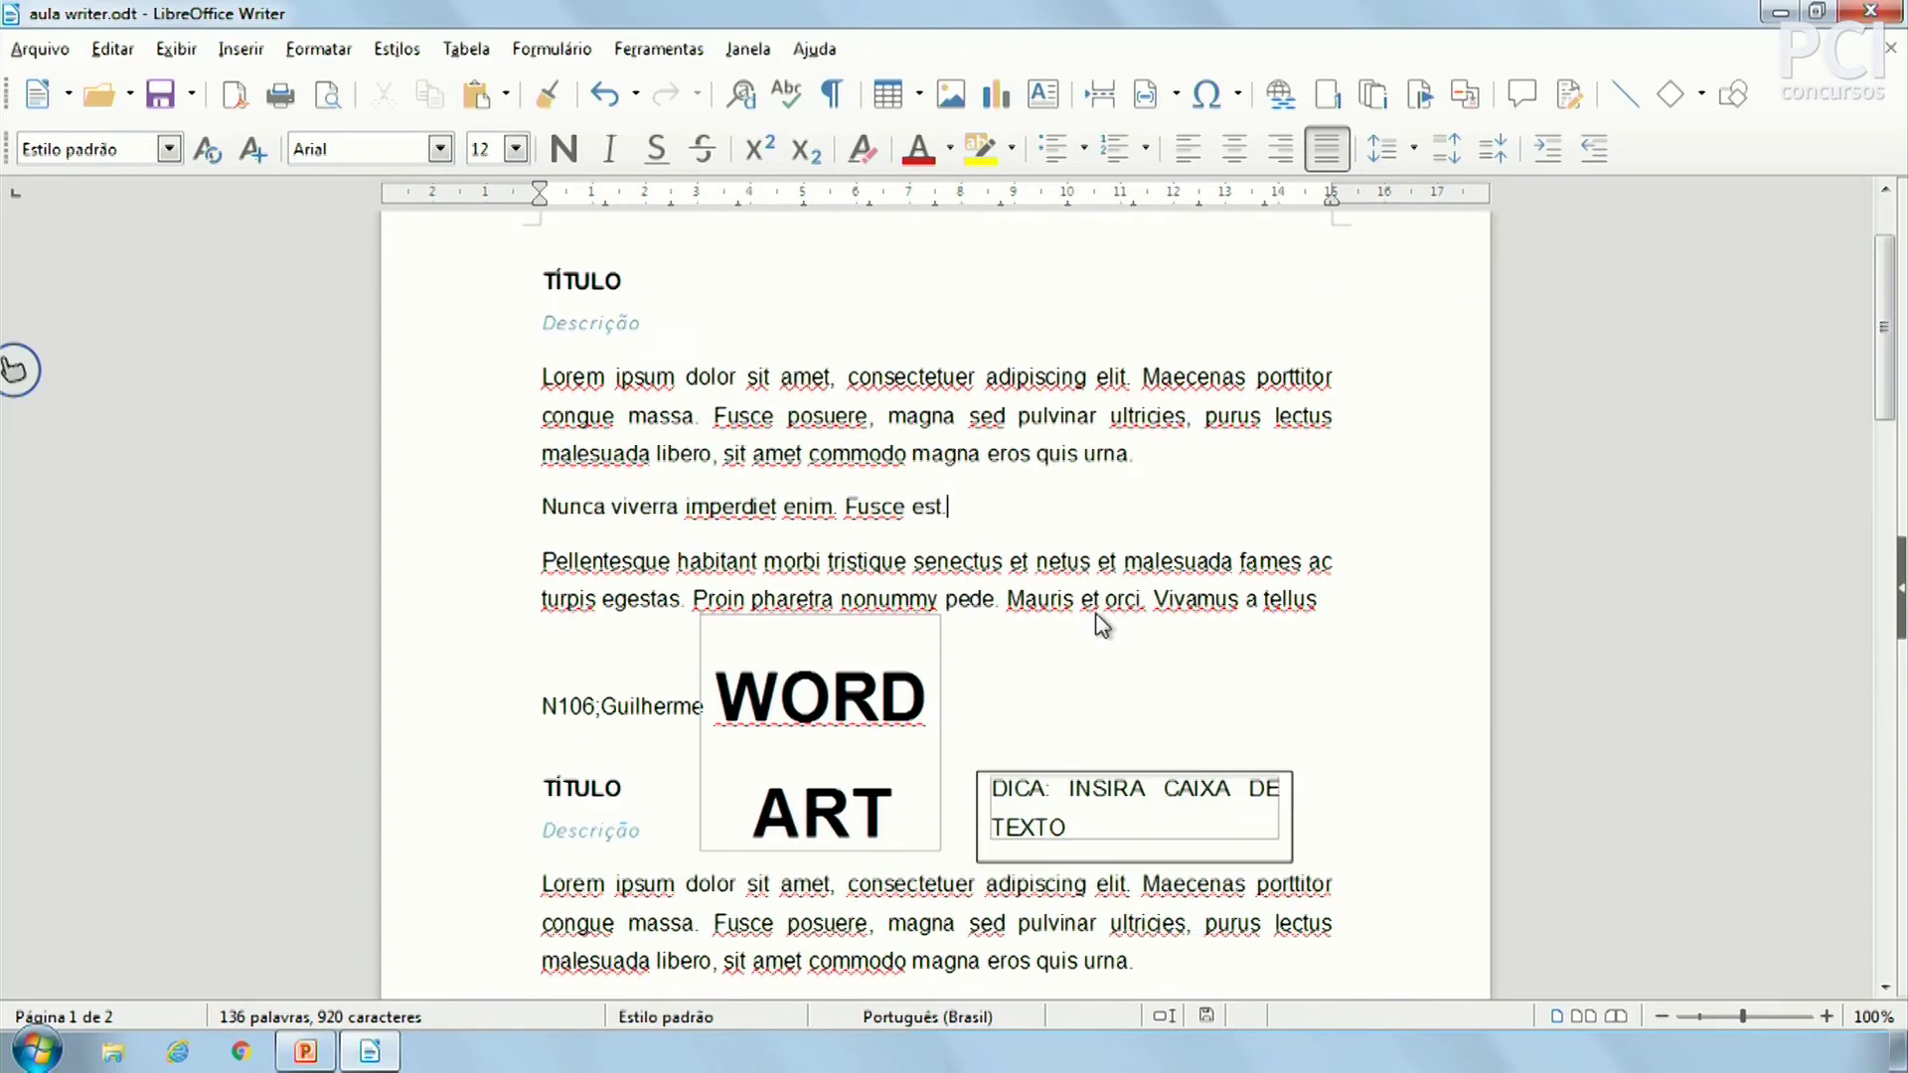
pyautogui.scroll(2, 1099, 623)
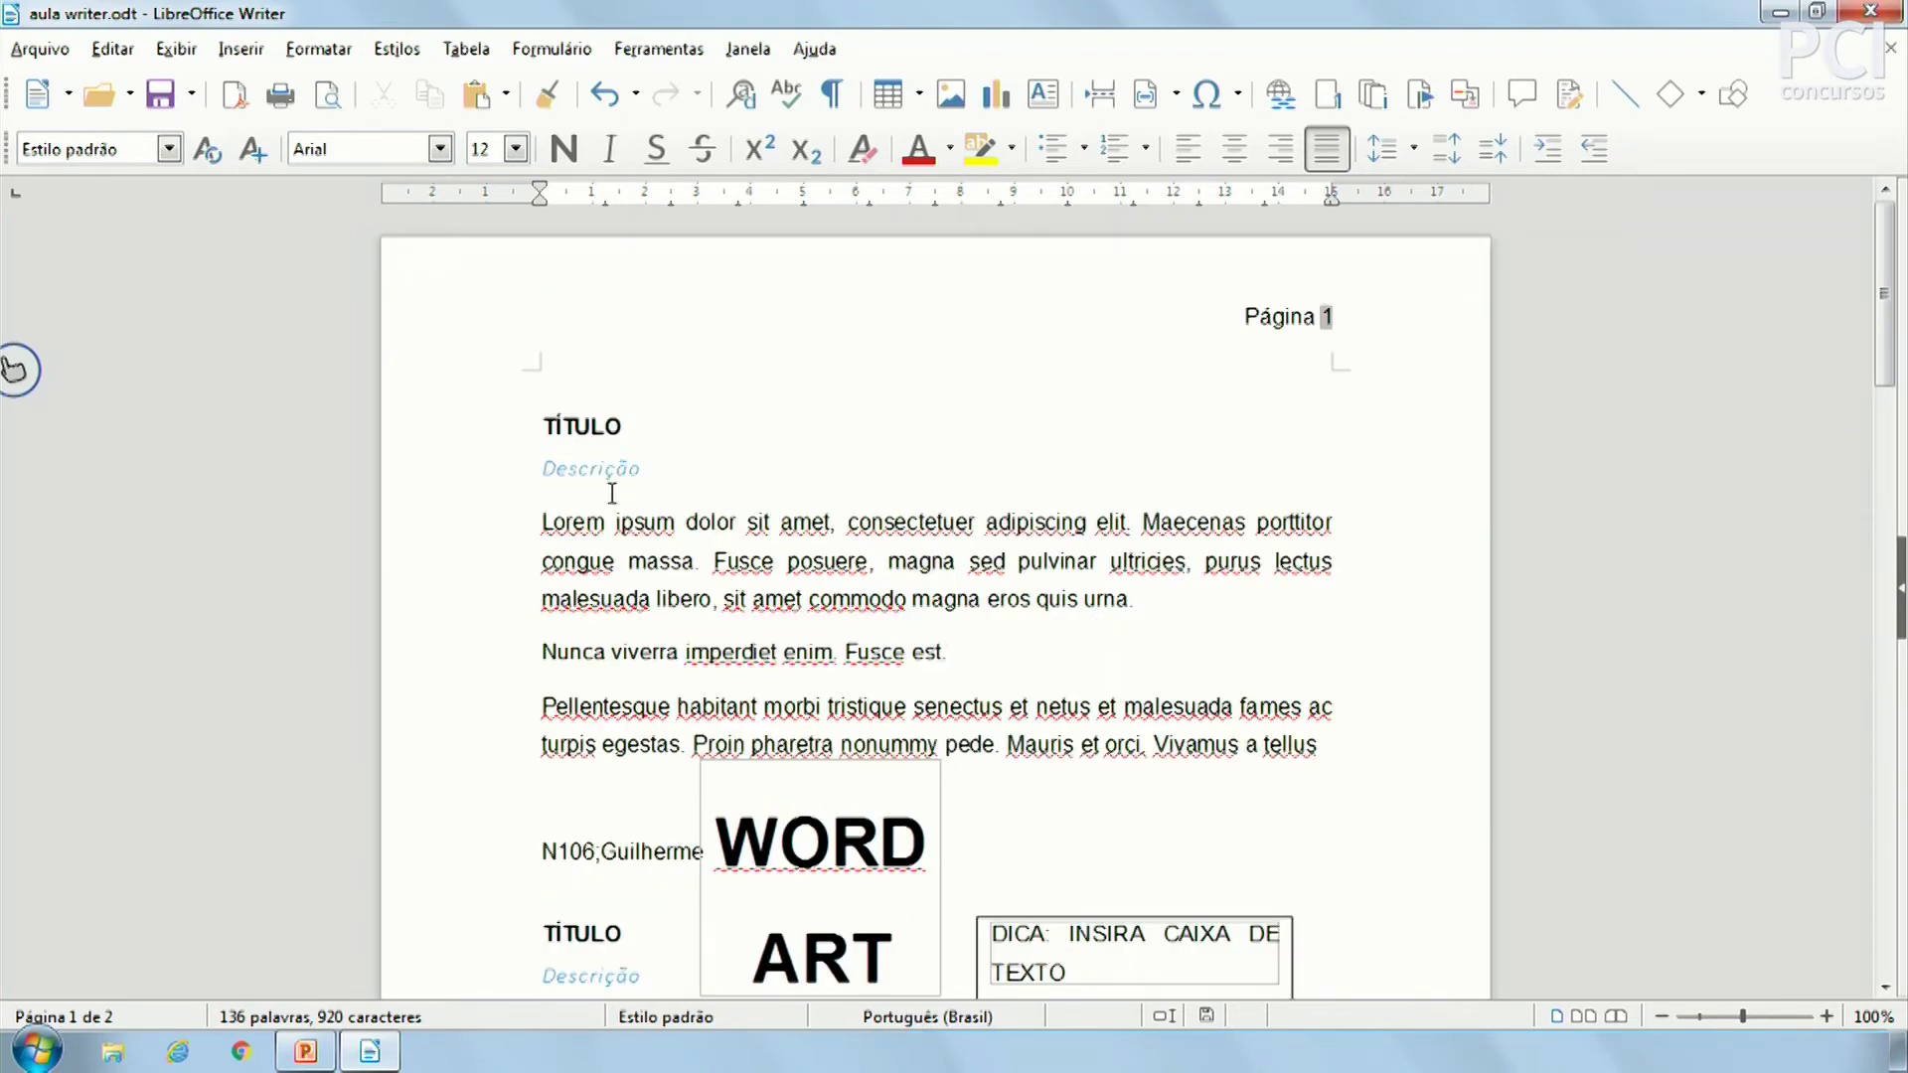
pyautogui.rightClick(646, 524)
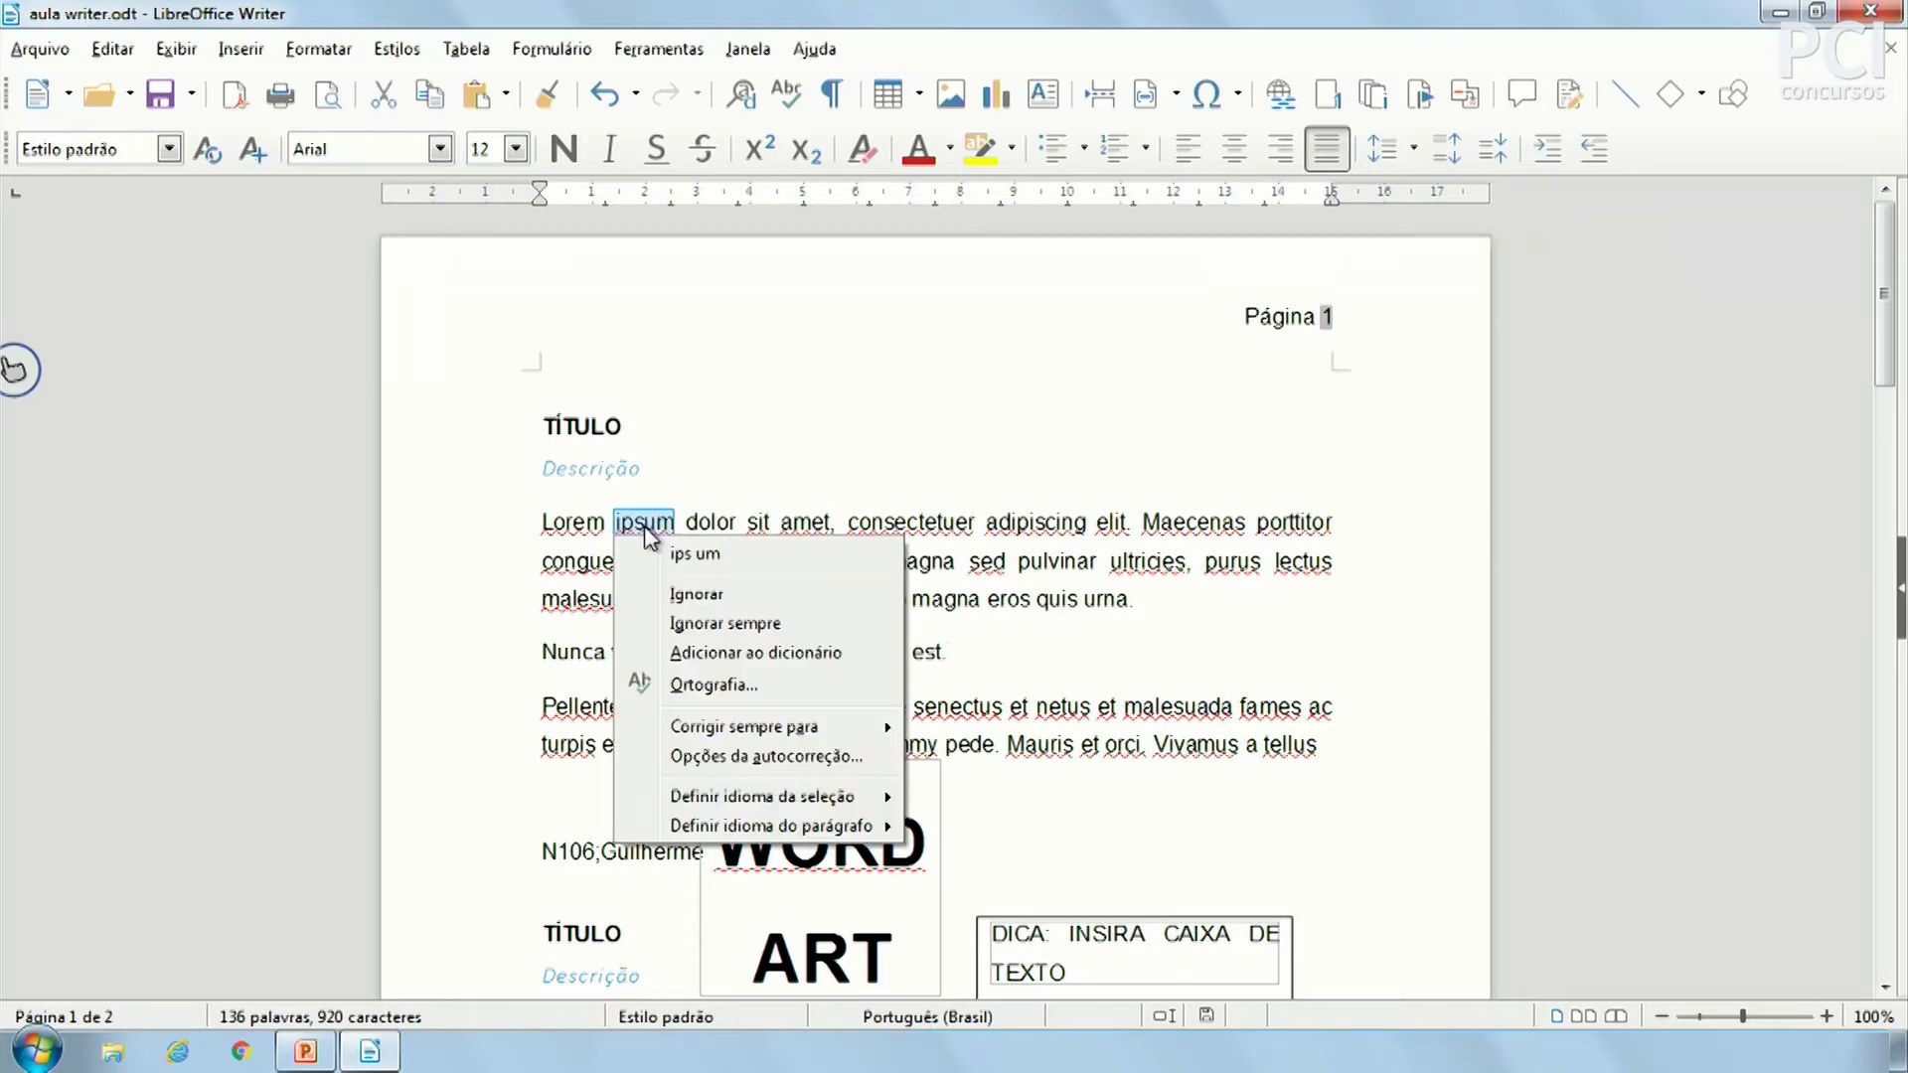
pyautogui.click(780, 493)
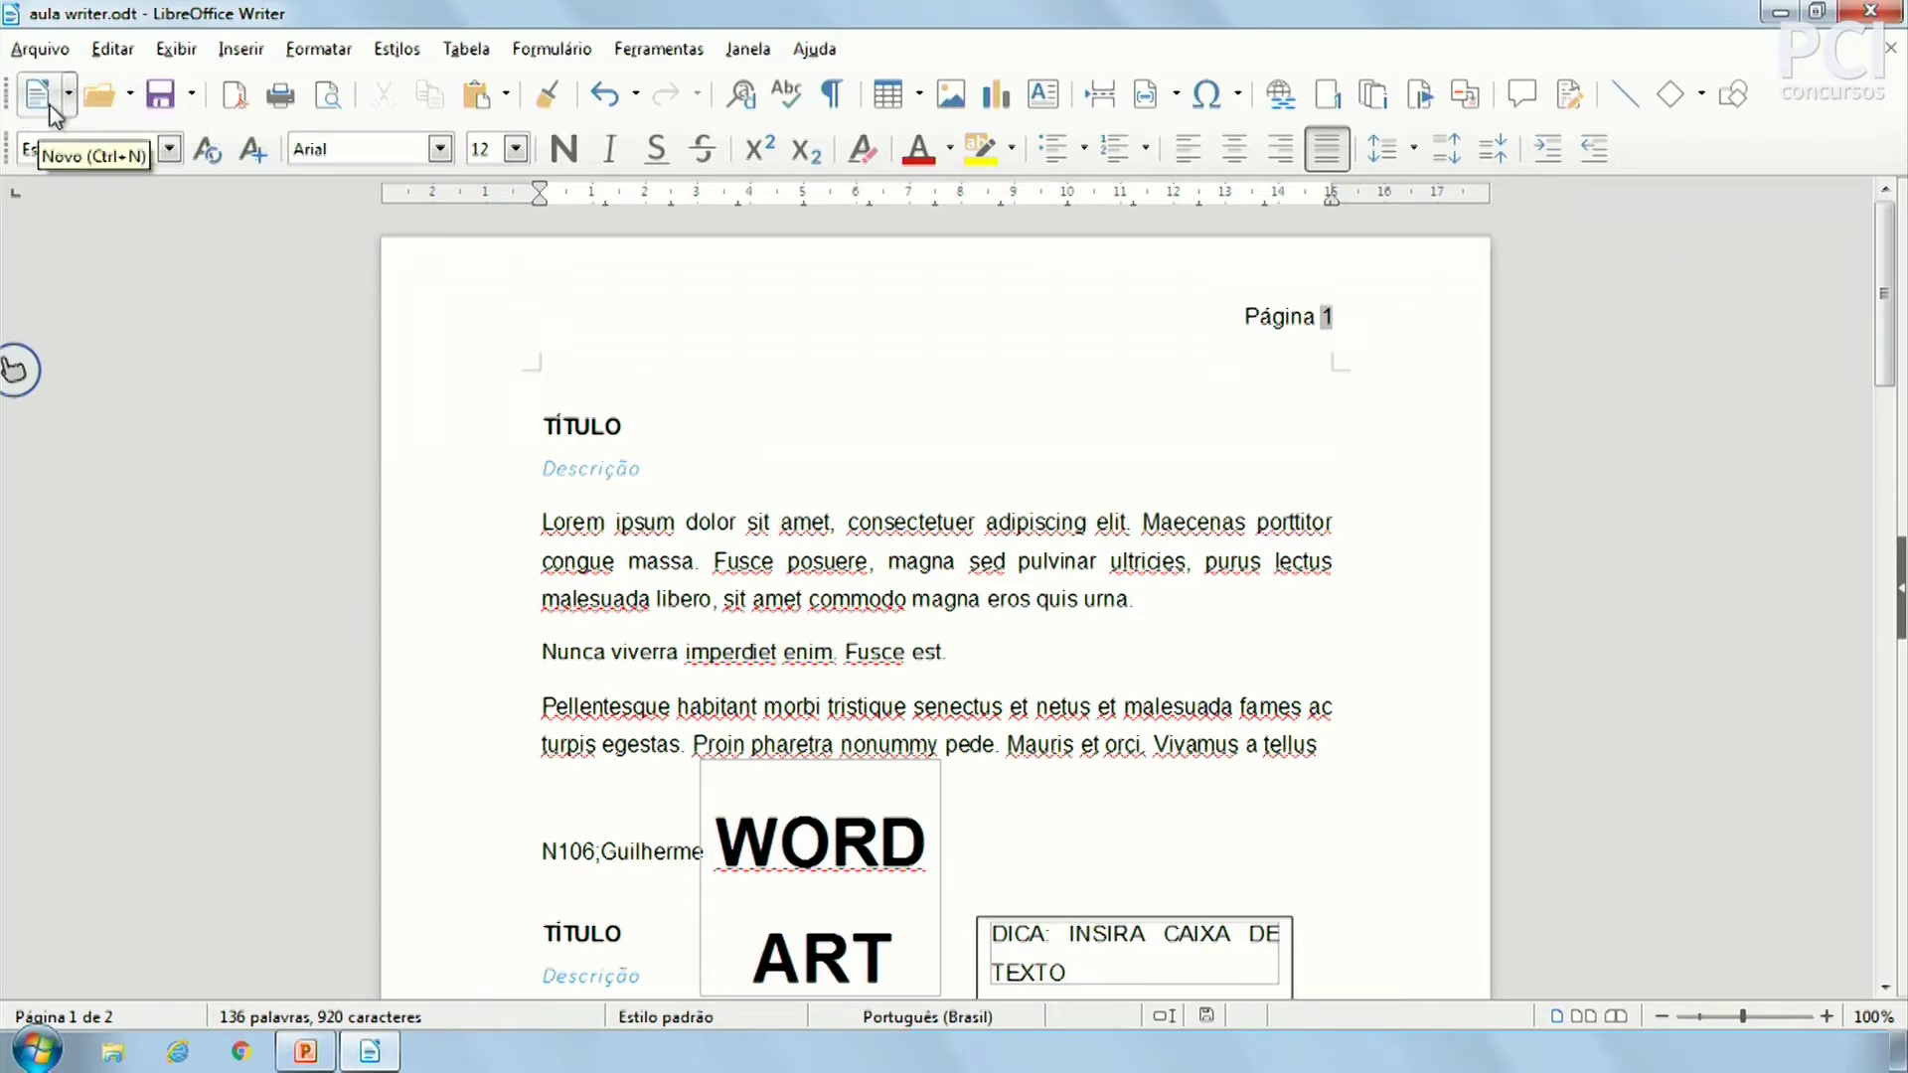
# Create a new Planilha from the document types offered for new files, select cell C3, and close the spreadsheet
pyautogui.click(70, 95)
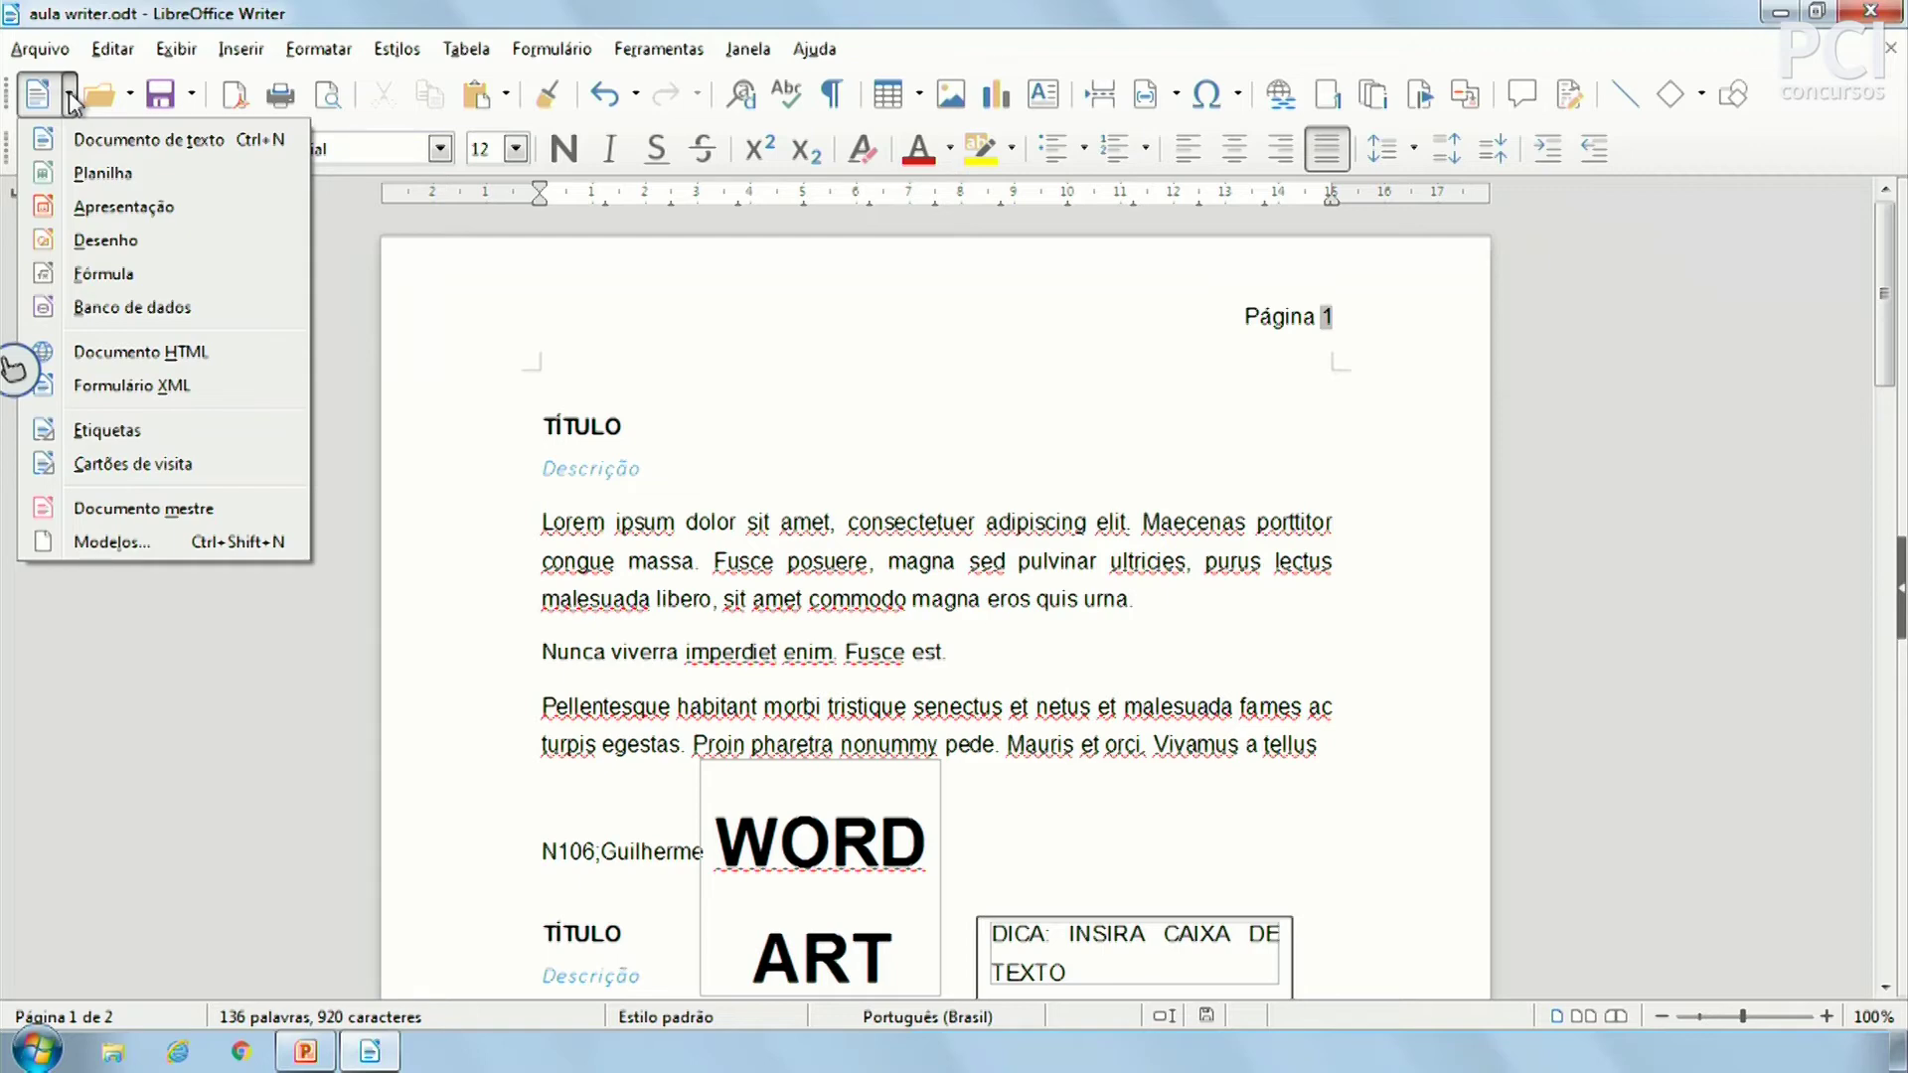
pyautogui.click(117, 183)
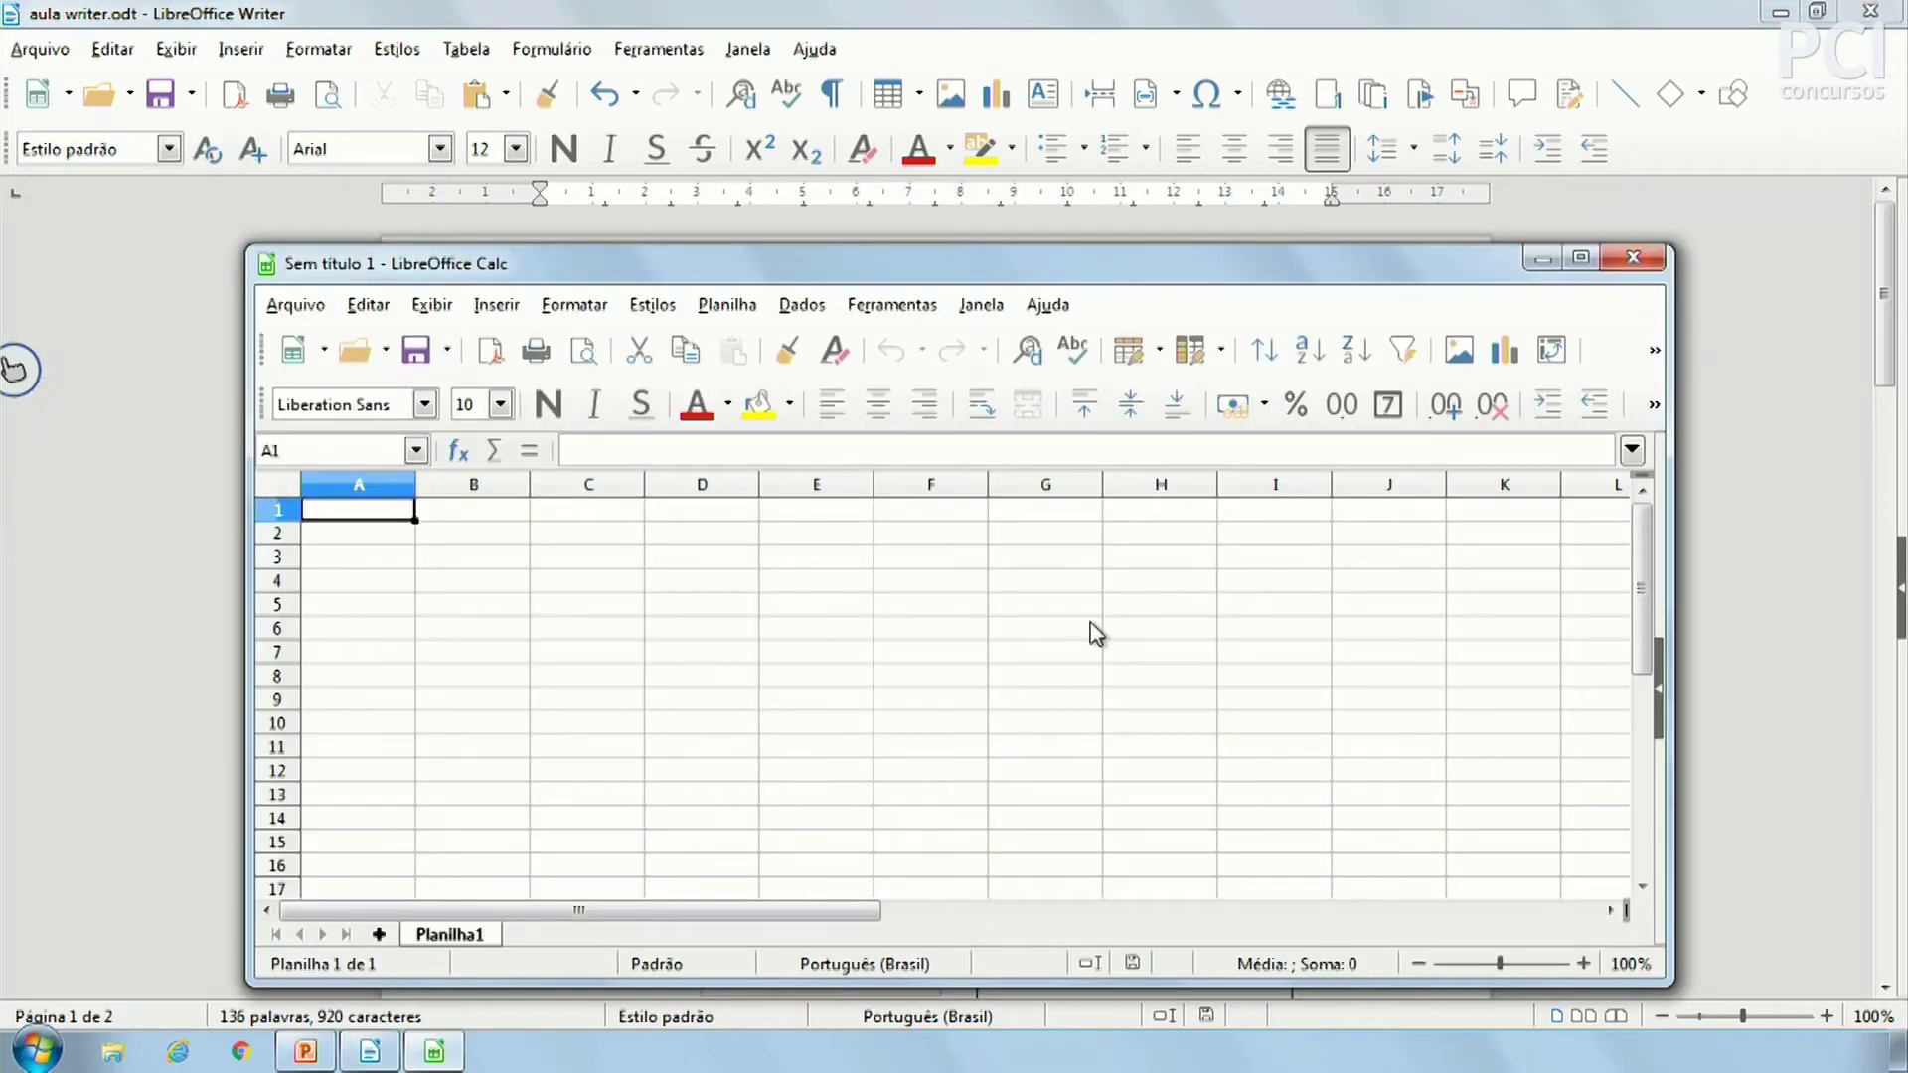
pyautogui.click(1096, 633)
pyautogui.click(563, 559)
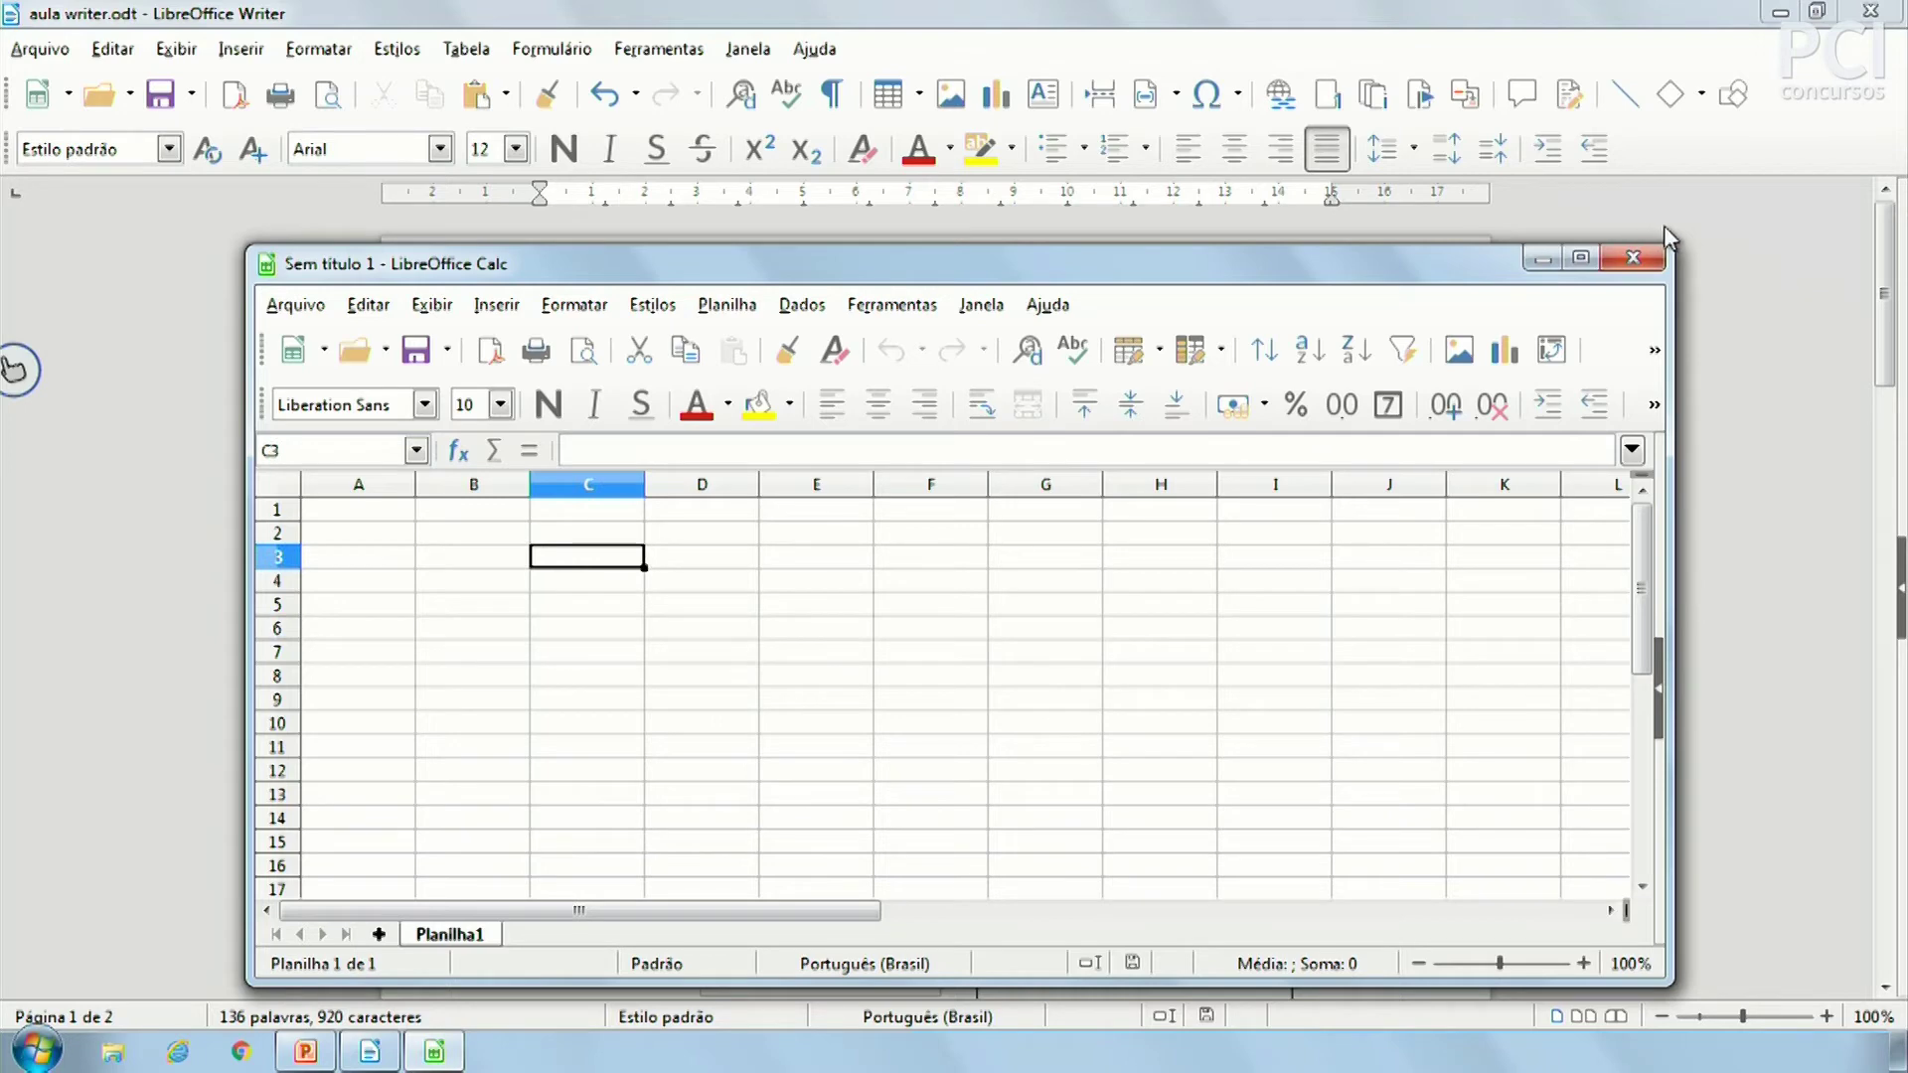
pyautogui.click(1633, 258)
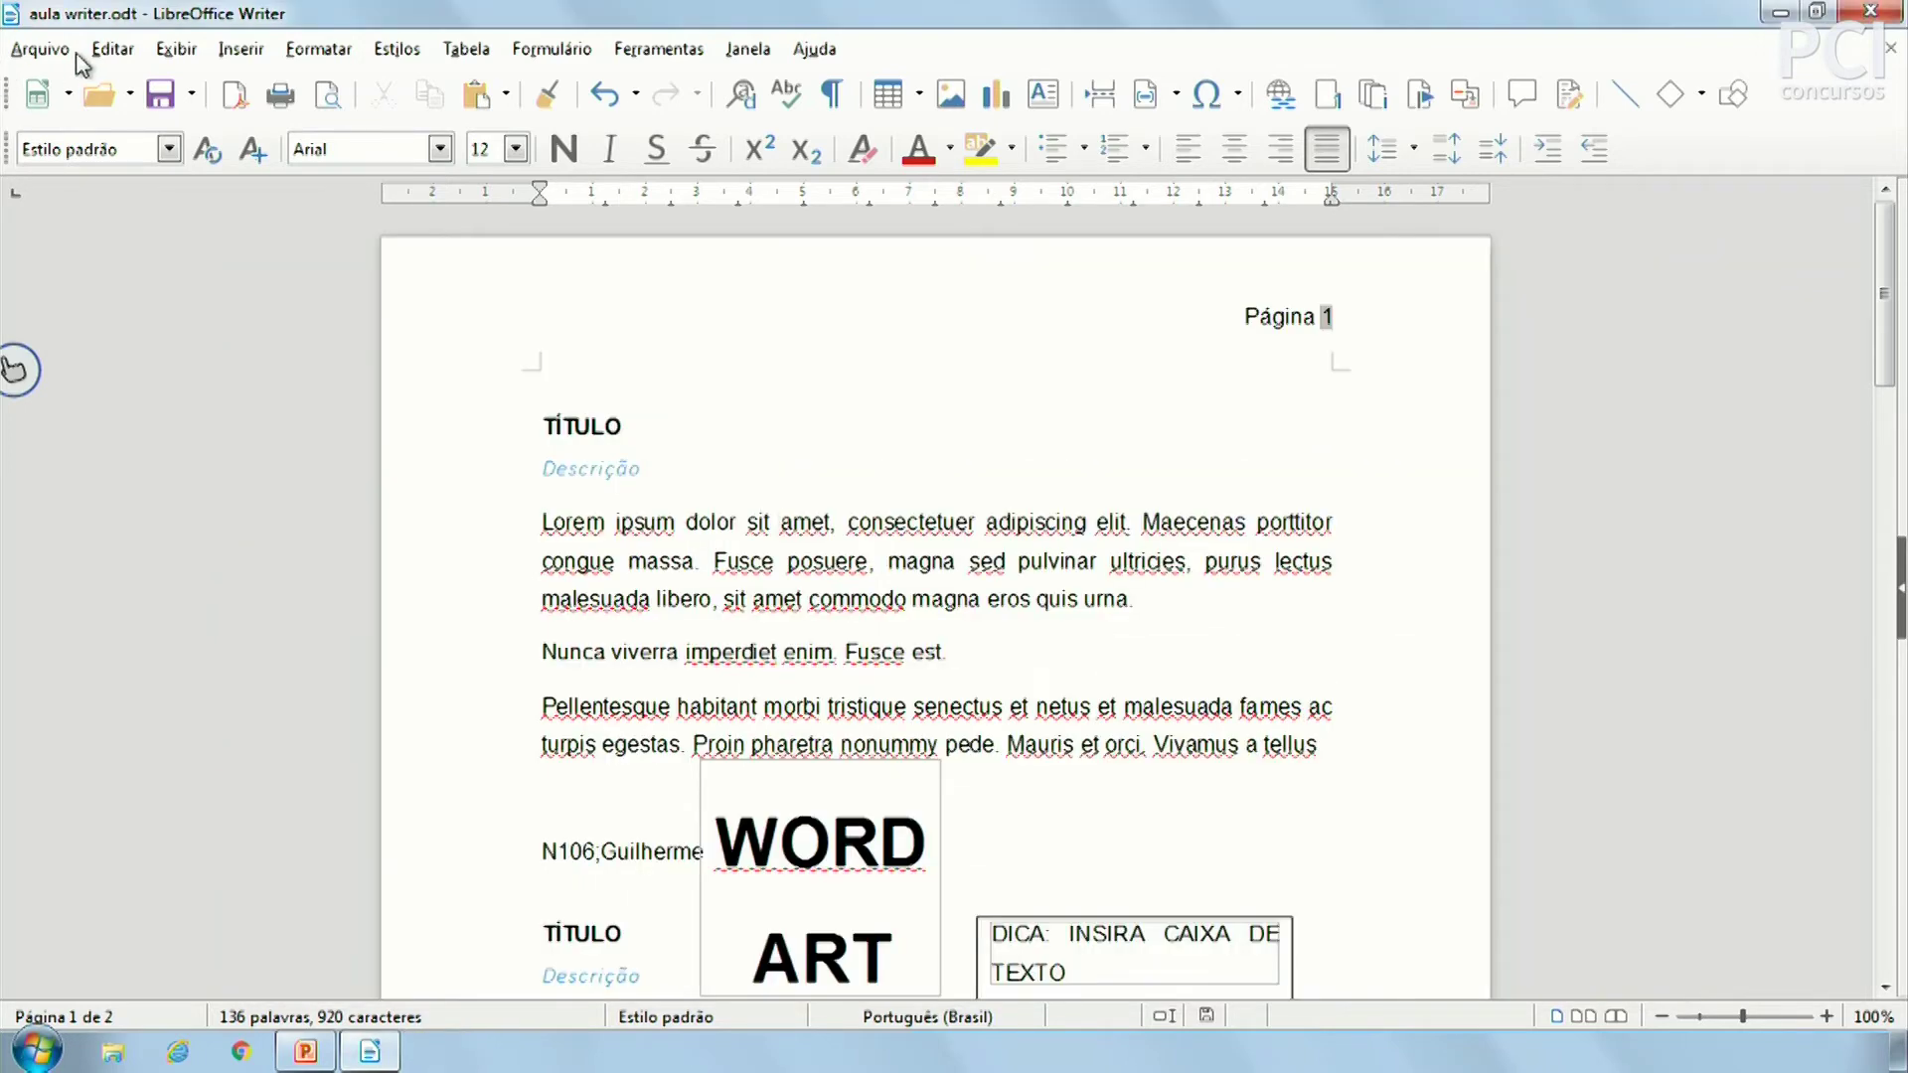
# Examine the options for creating new files, opening recent, template or remote files, and saving, without choosing any
pyautogui.click(69, 94)
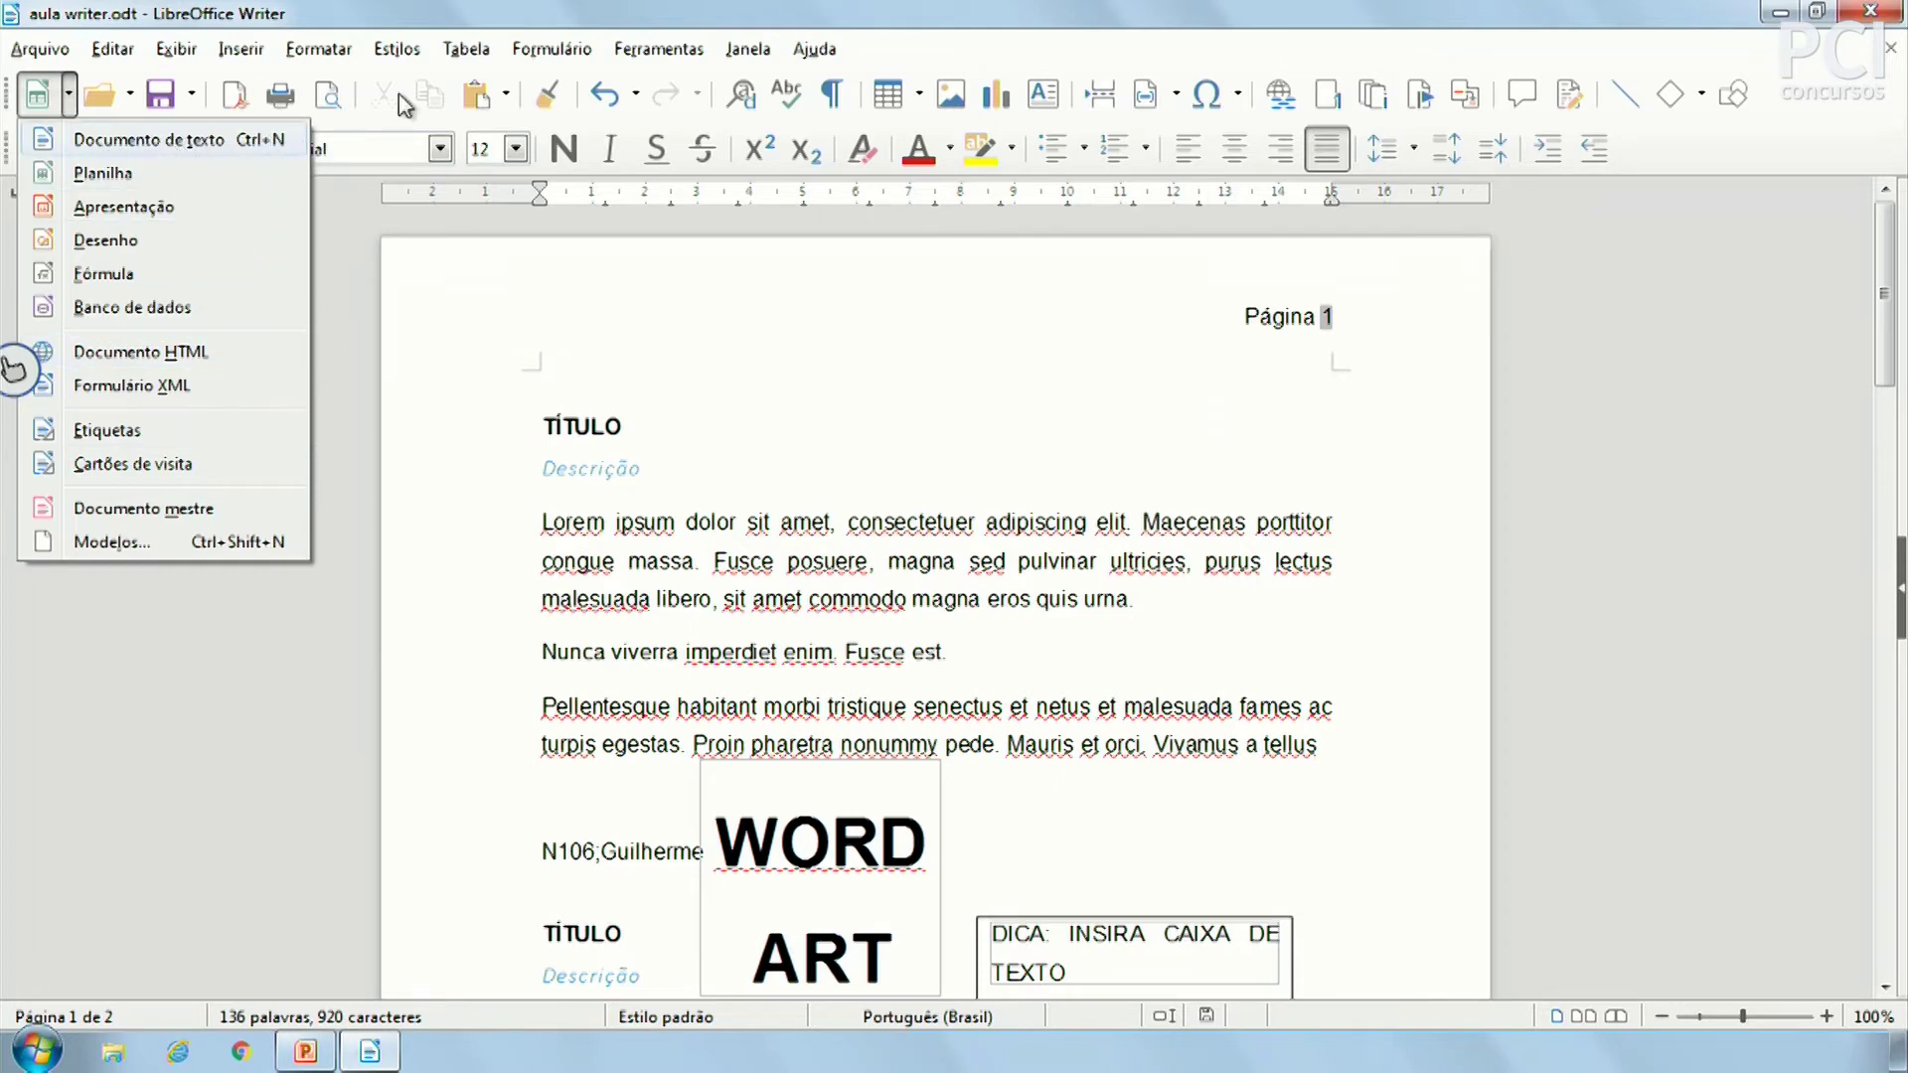
pyautogui.click(746, 388)
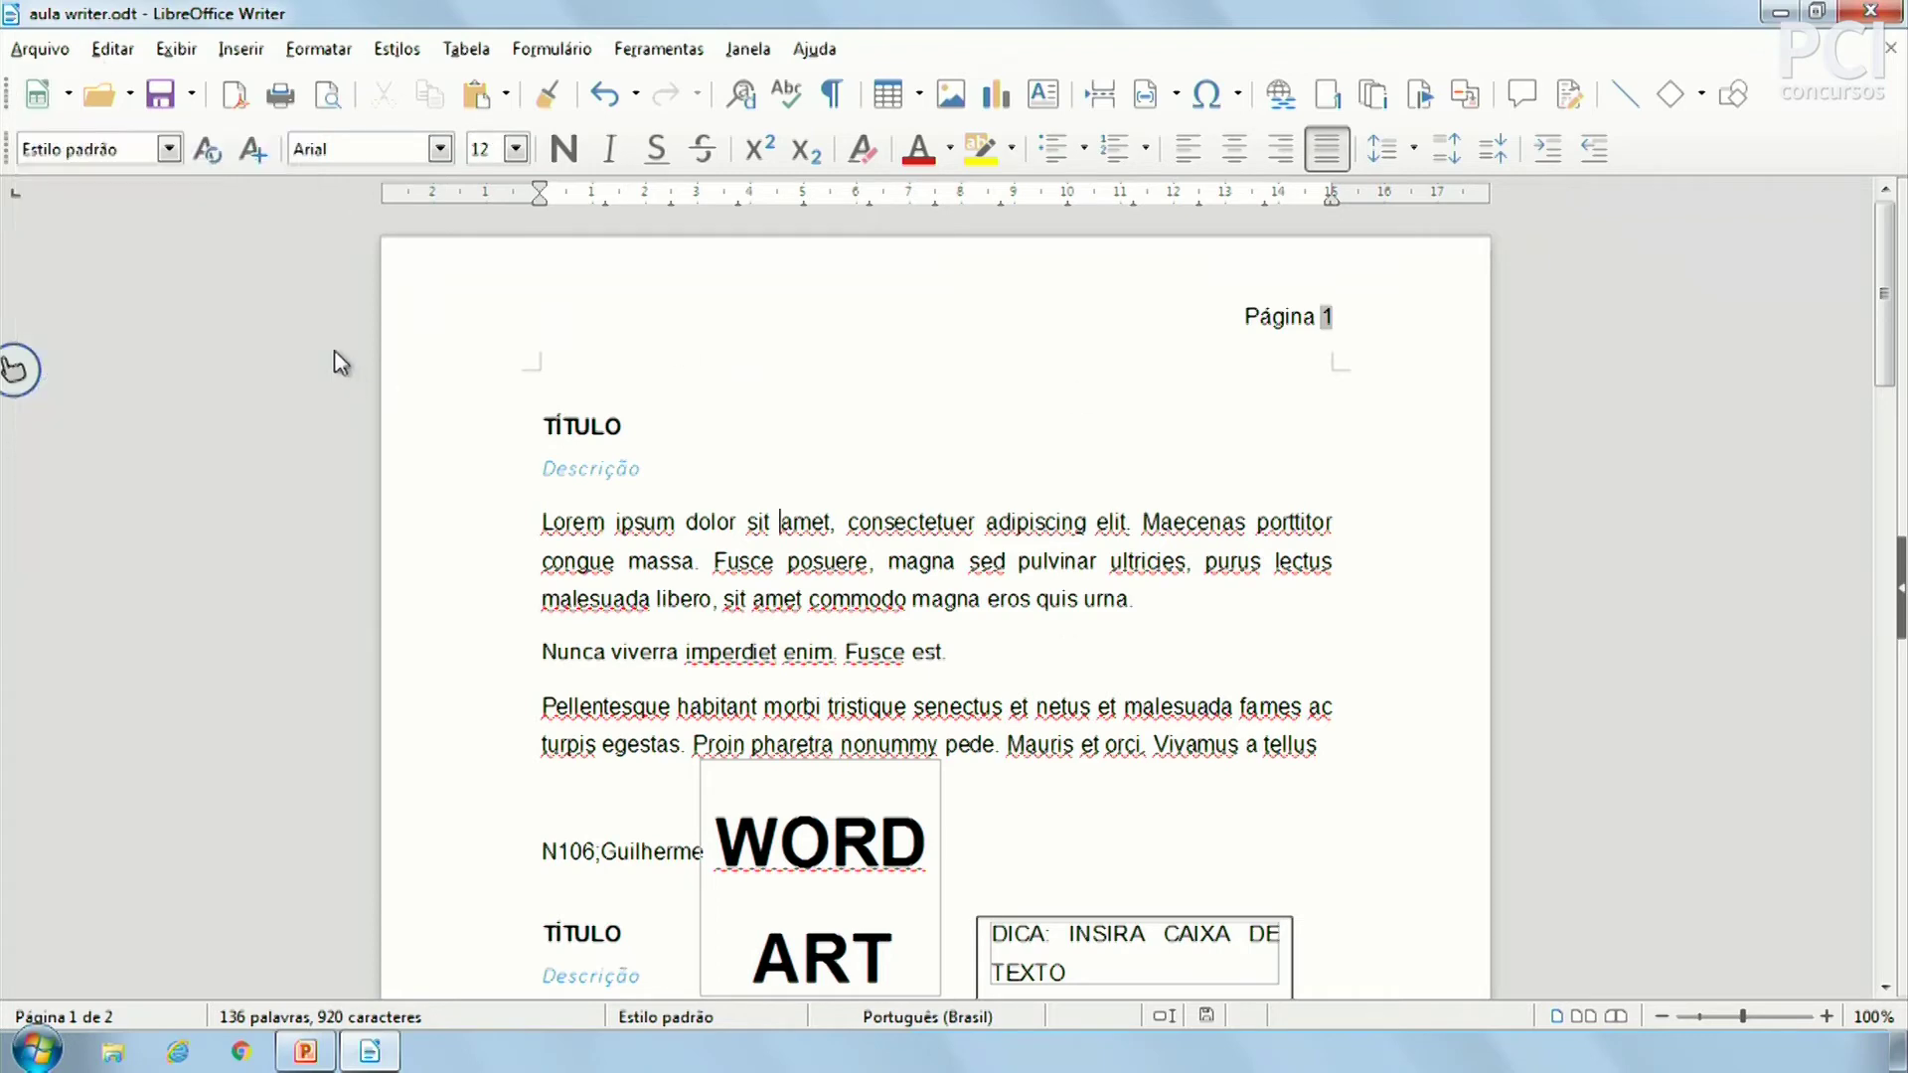
pyautogui.click(130, 94)
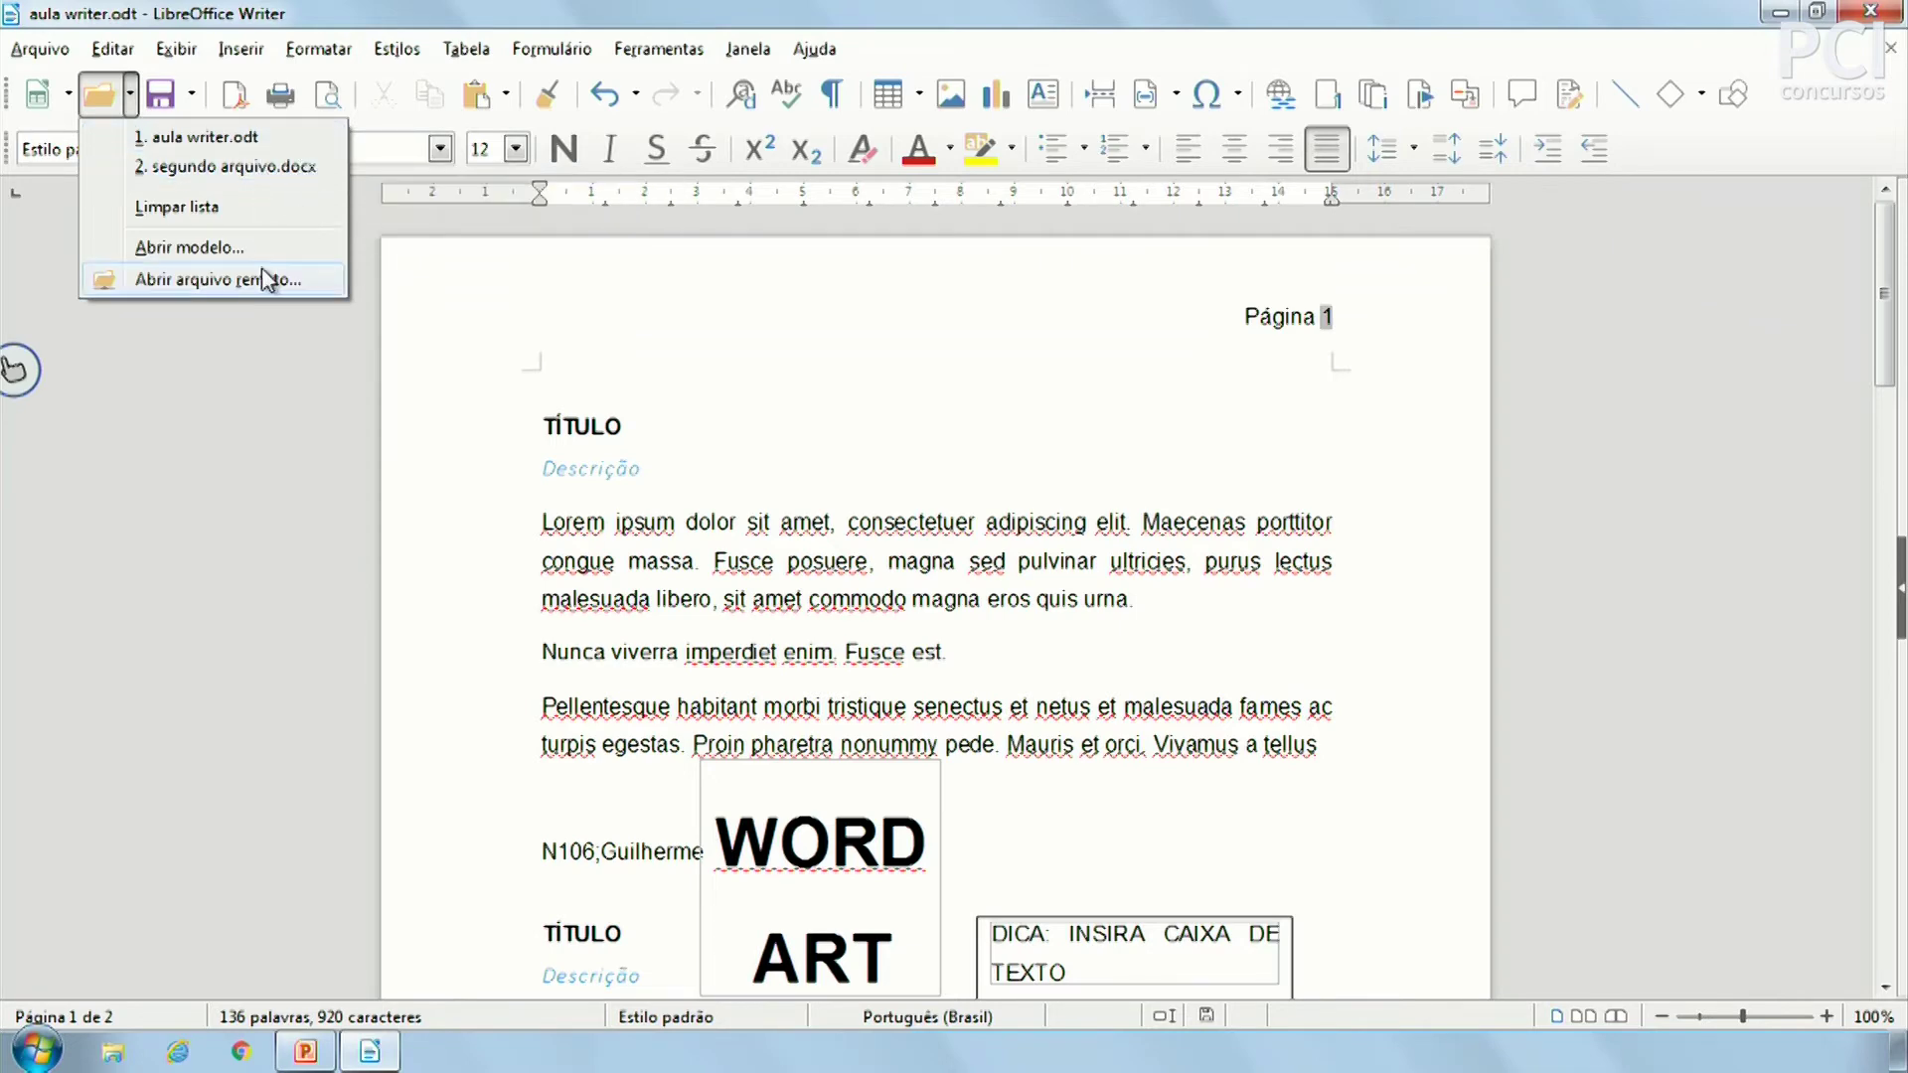
pyautogui.click(130, 94)
pyautogui.click(191, 94)
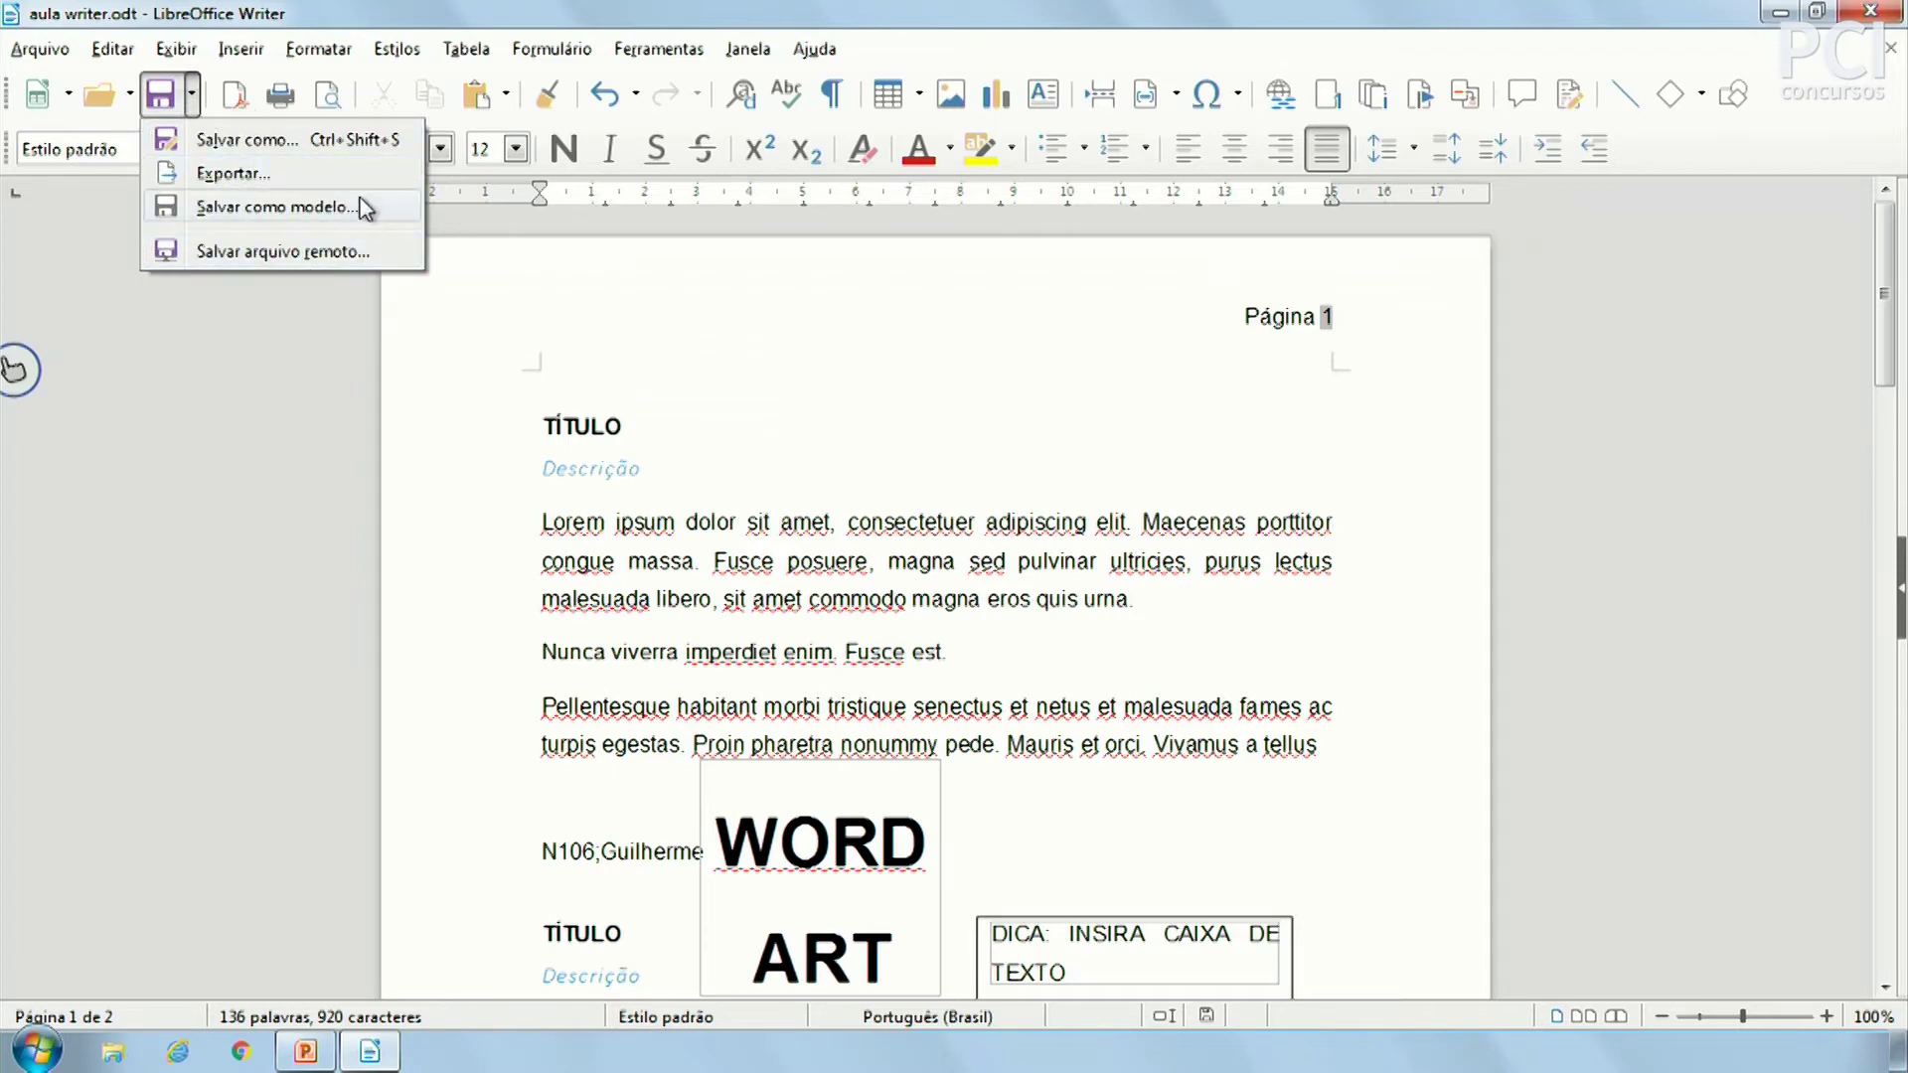
pyautogui.click(865, 681)
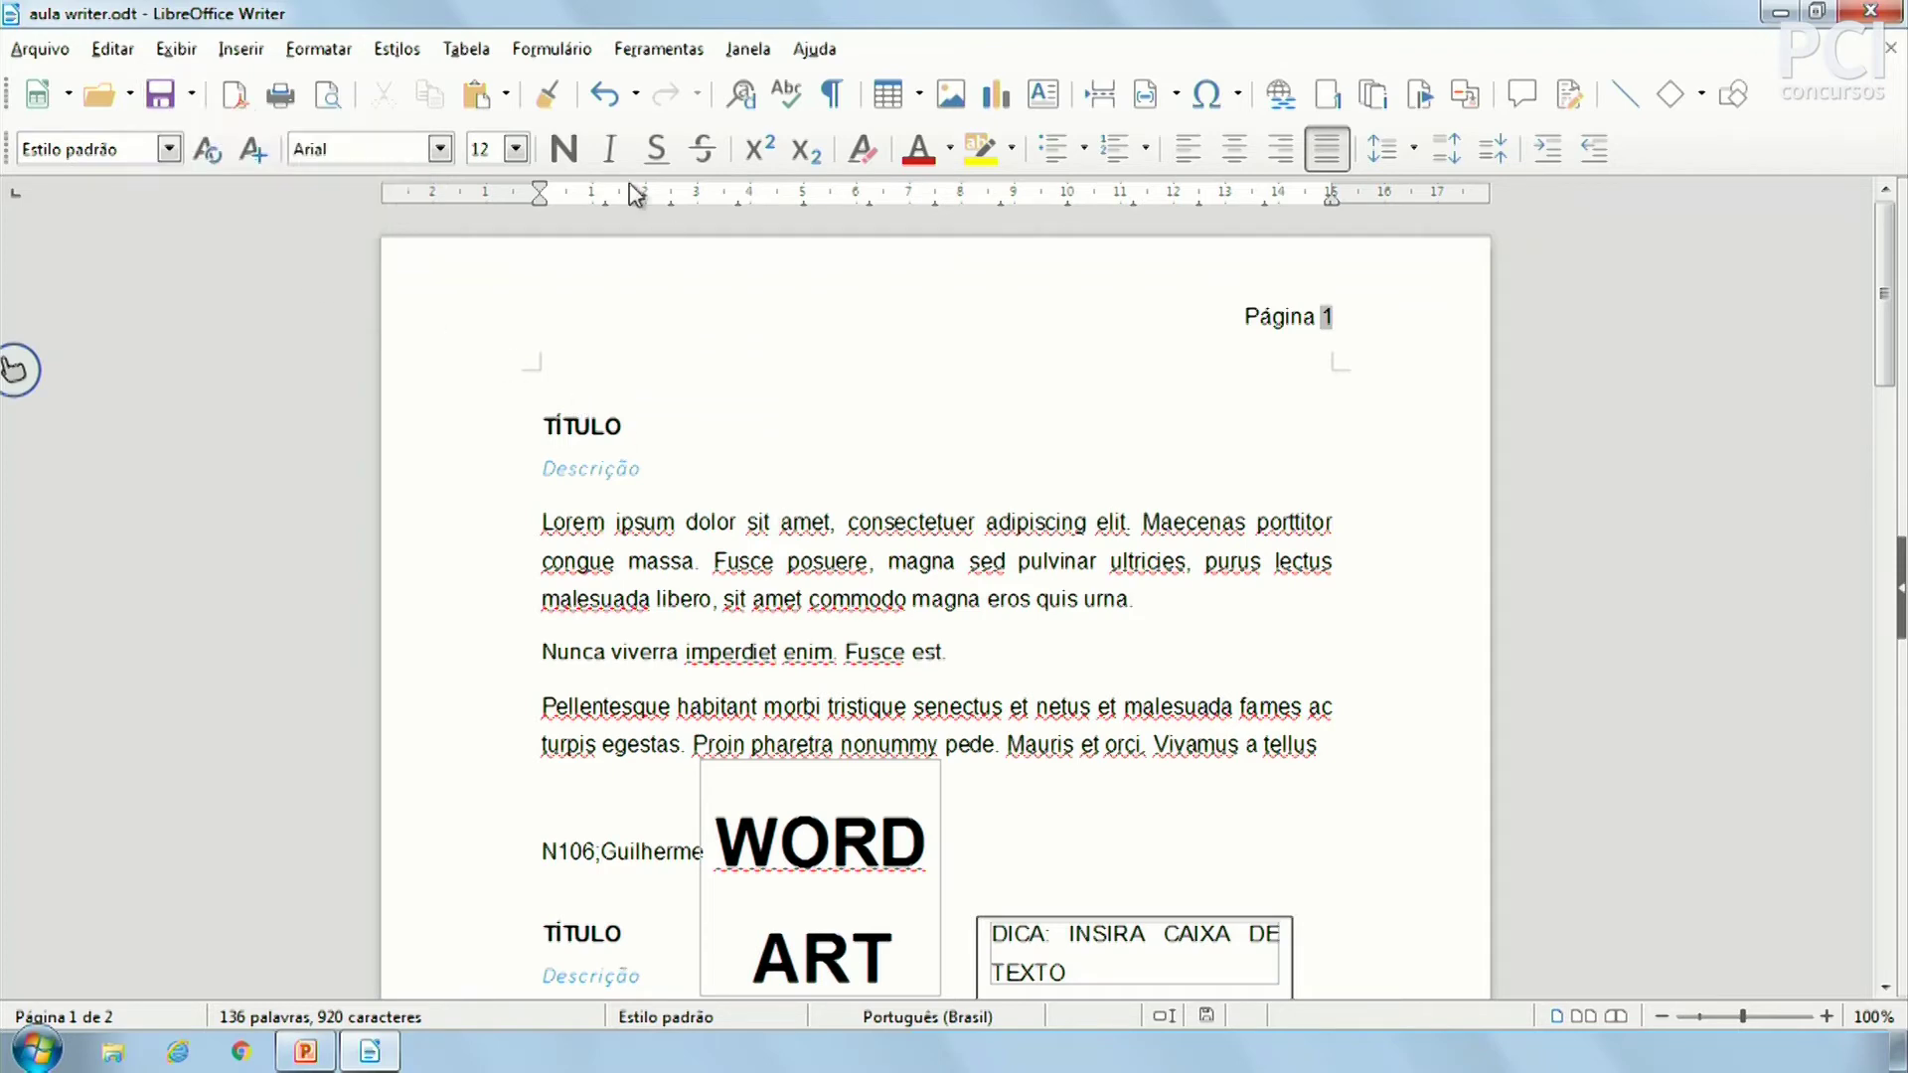
# Compare the direct PDF export with the general export and its file types, cancelling each export without saving
pyautogui.click(235, 100)
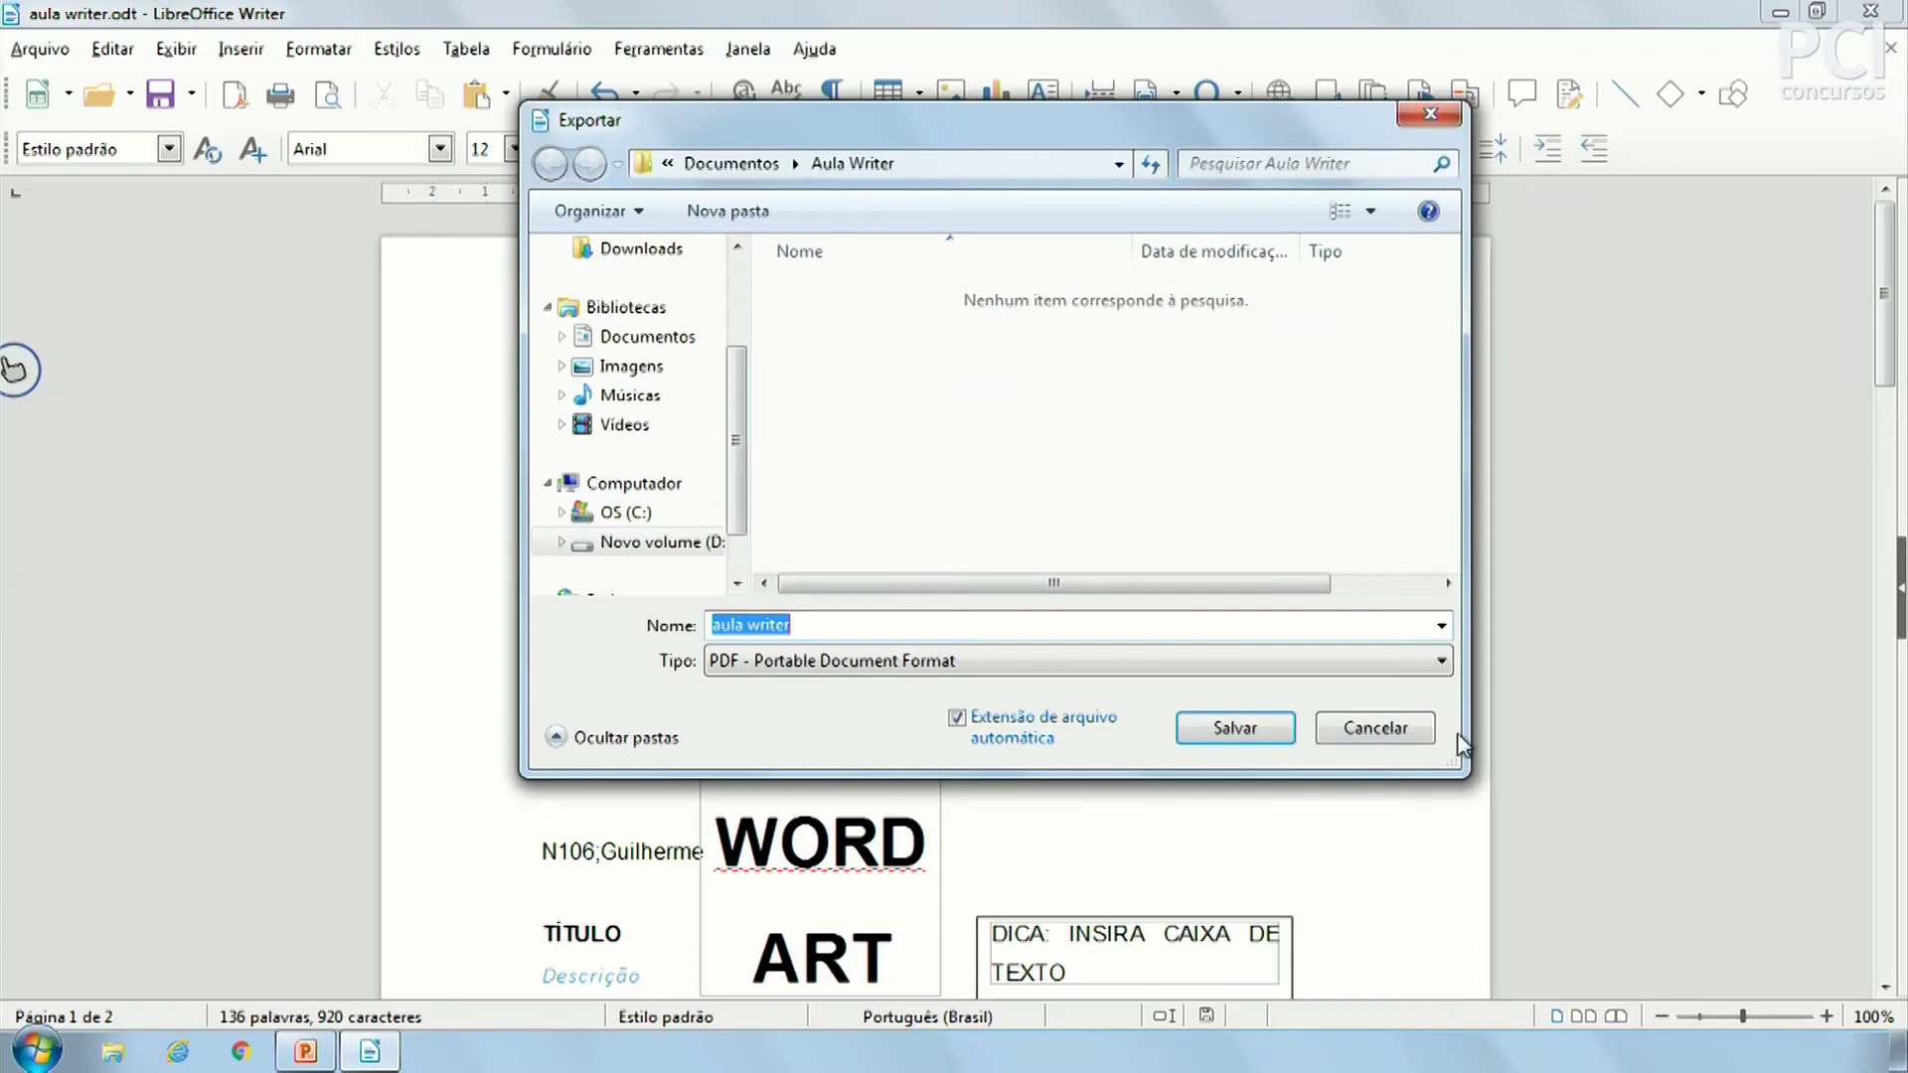
pyautogui.click(1405, 731)
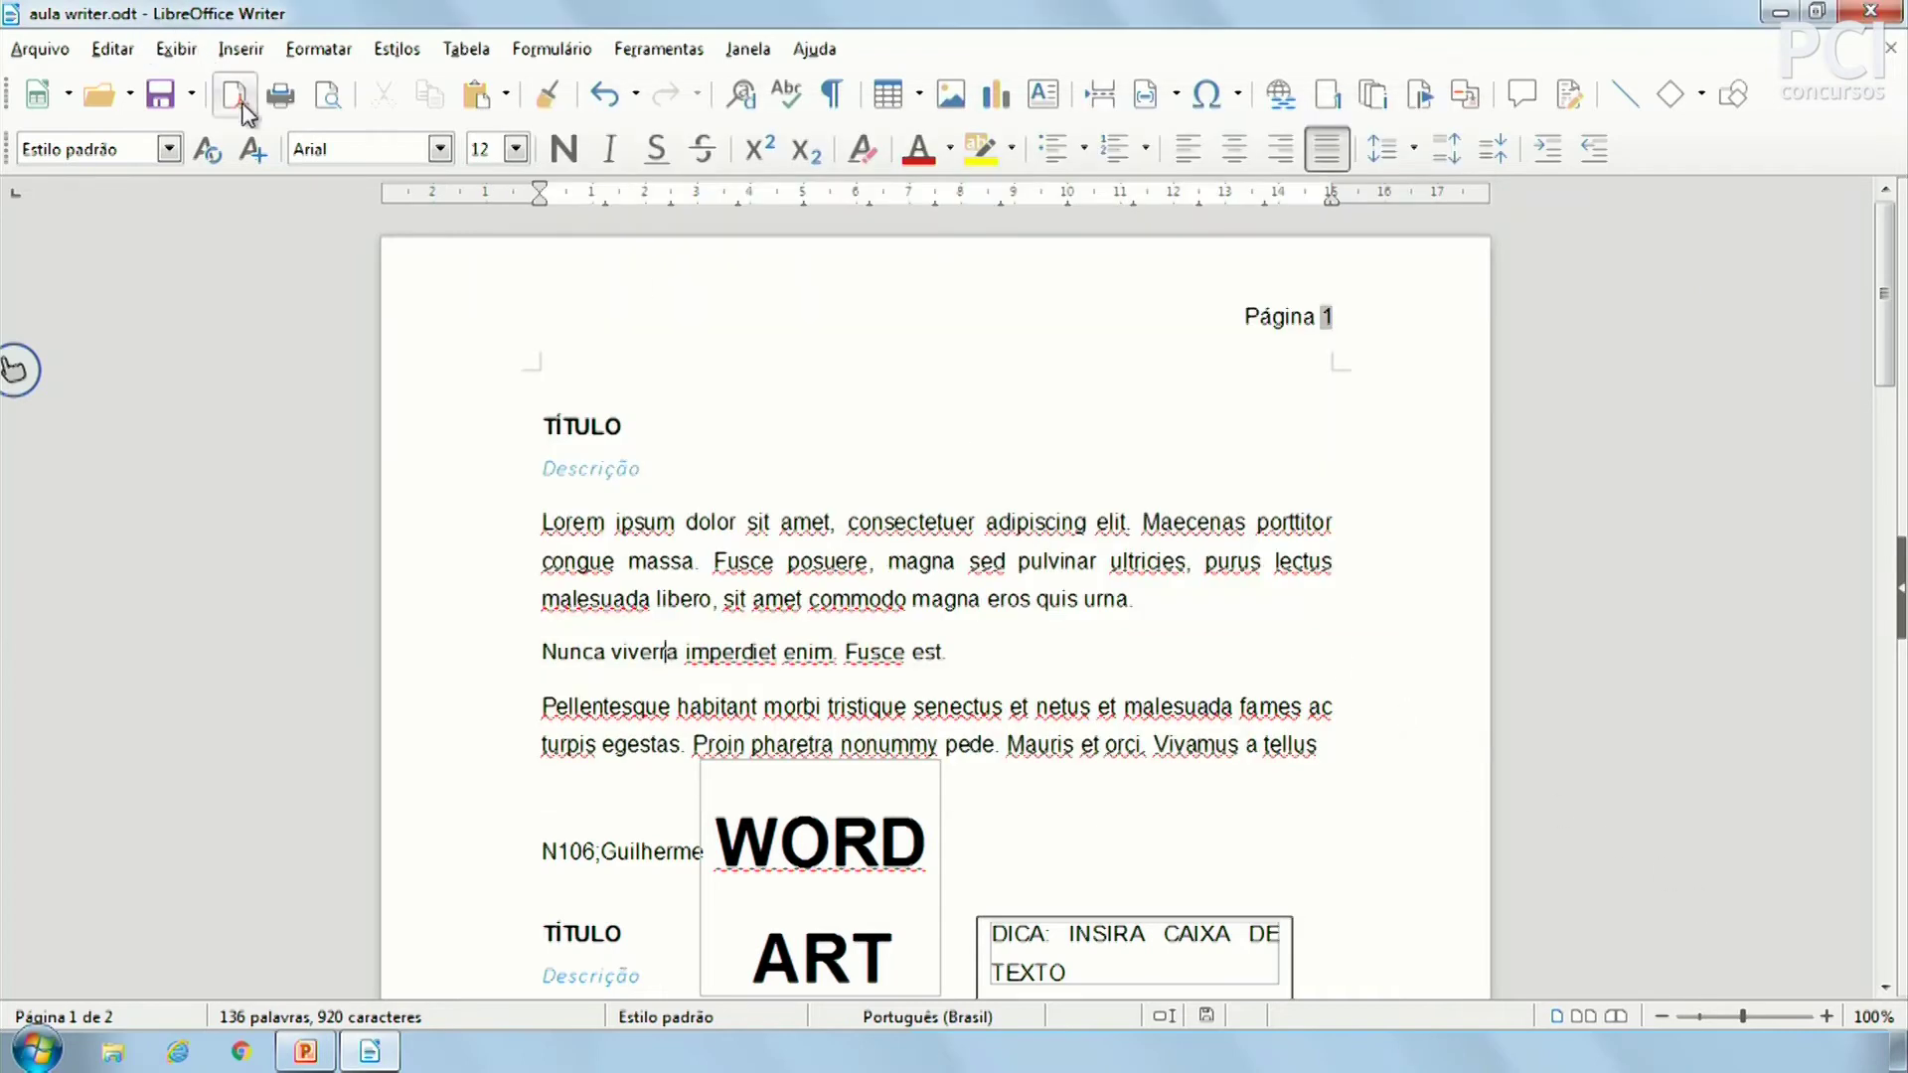
pyautogui.click(190, 95)
pyautogui.click(200, 175)
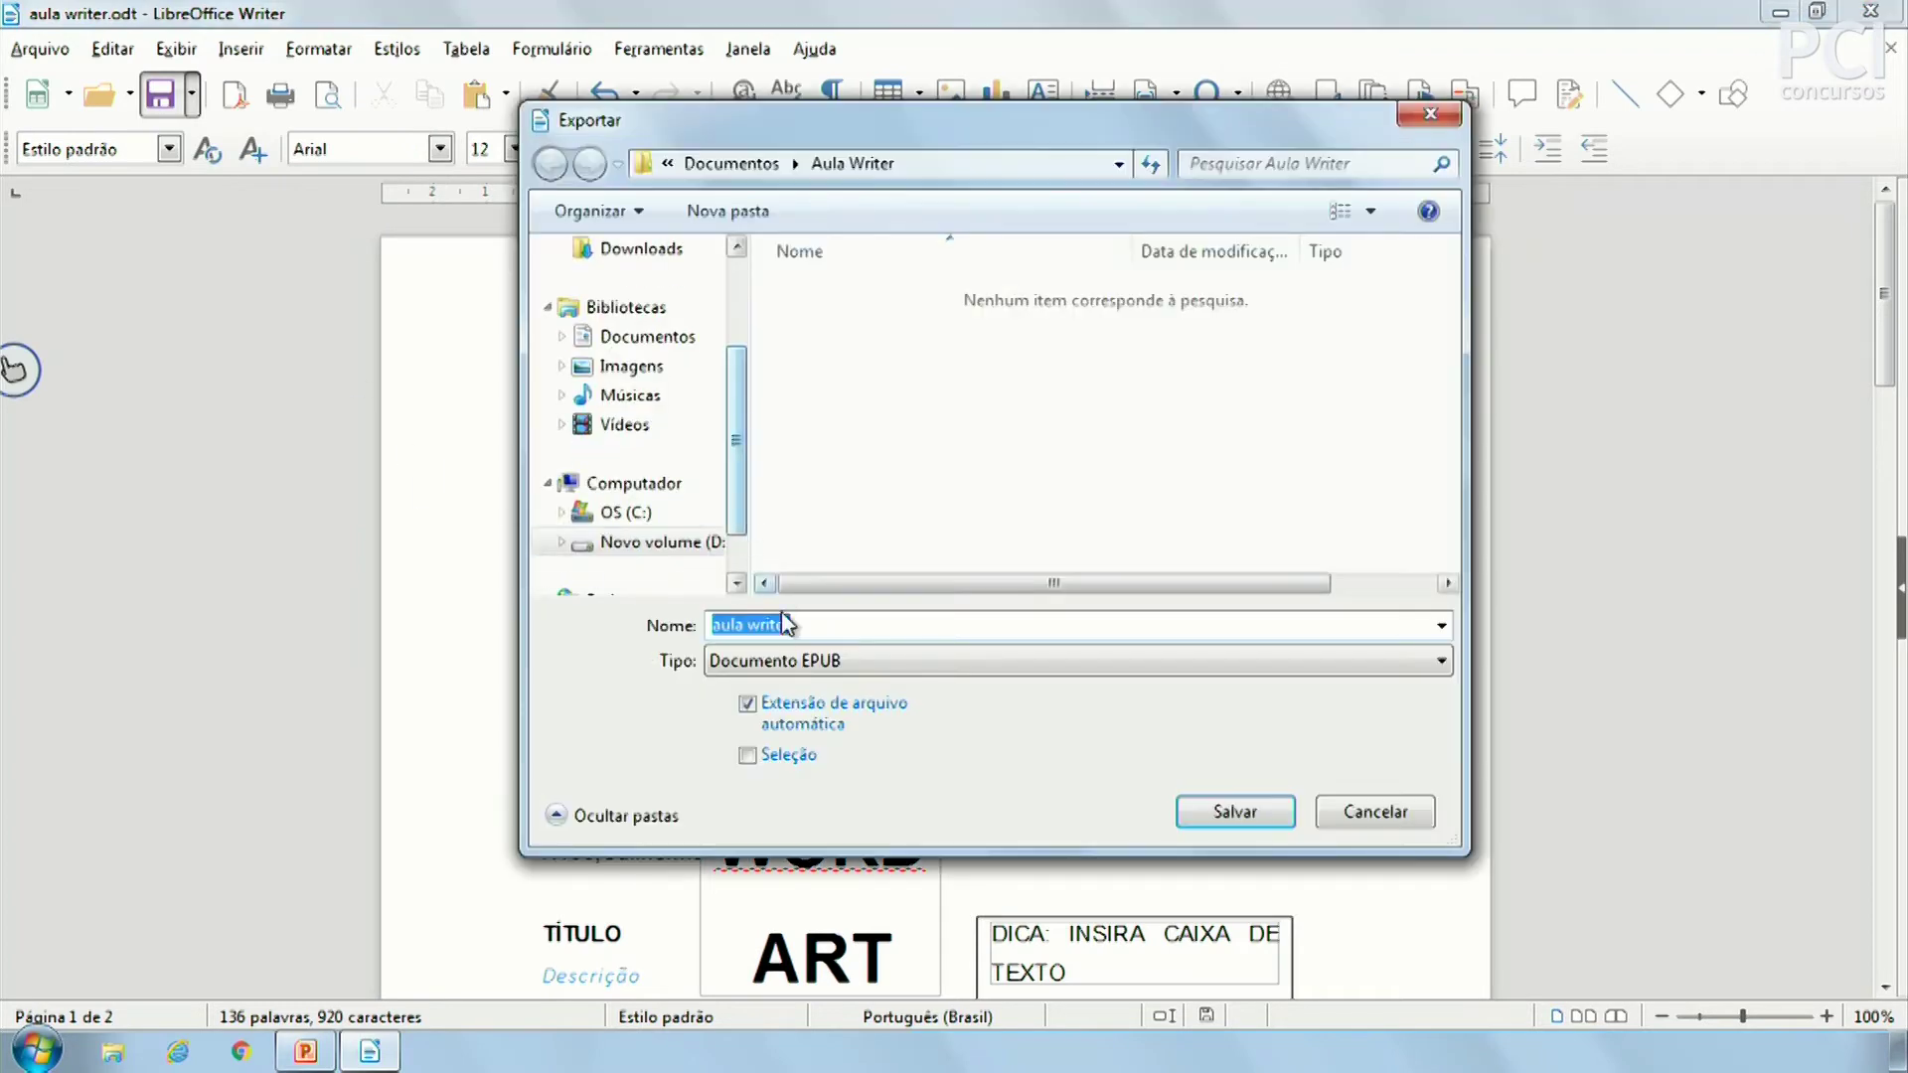
pyautogui.click(795, 660)
pyautogui.click(873, 672)
pyautogui.press('Escape')
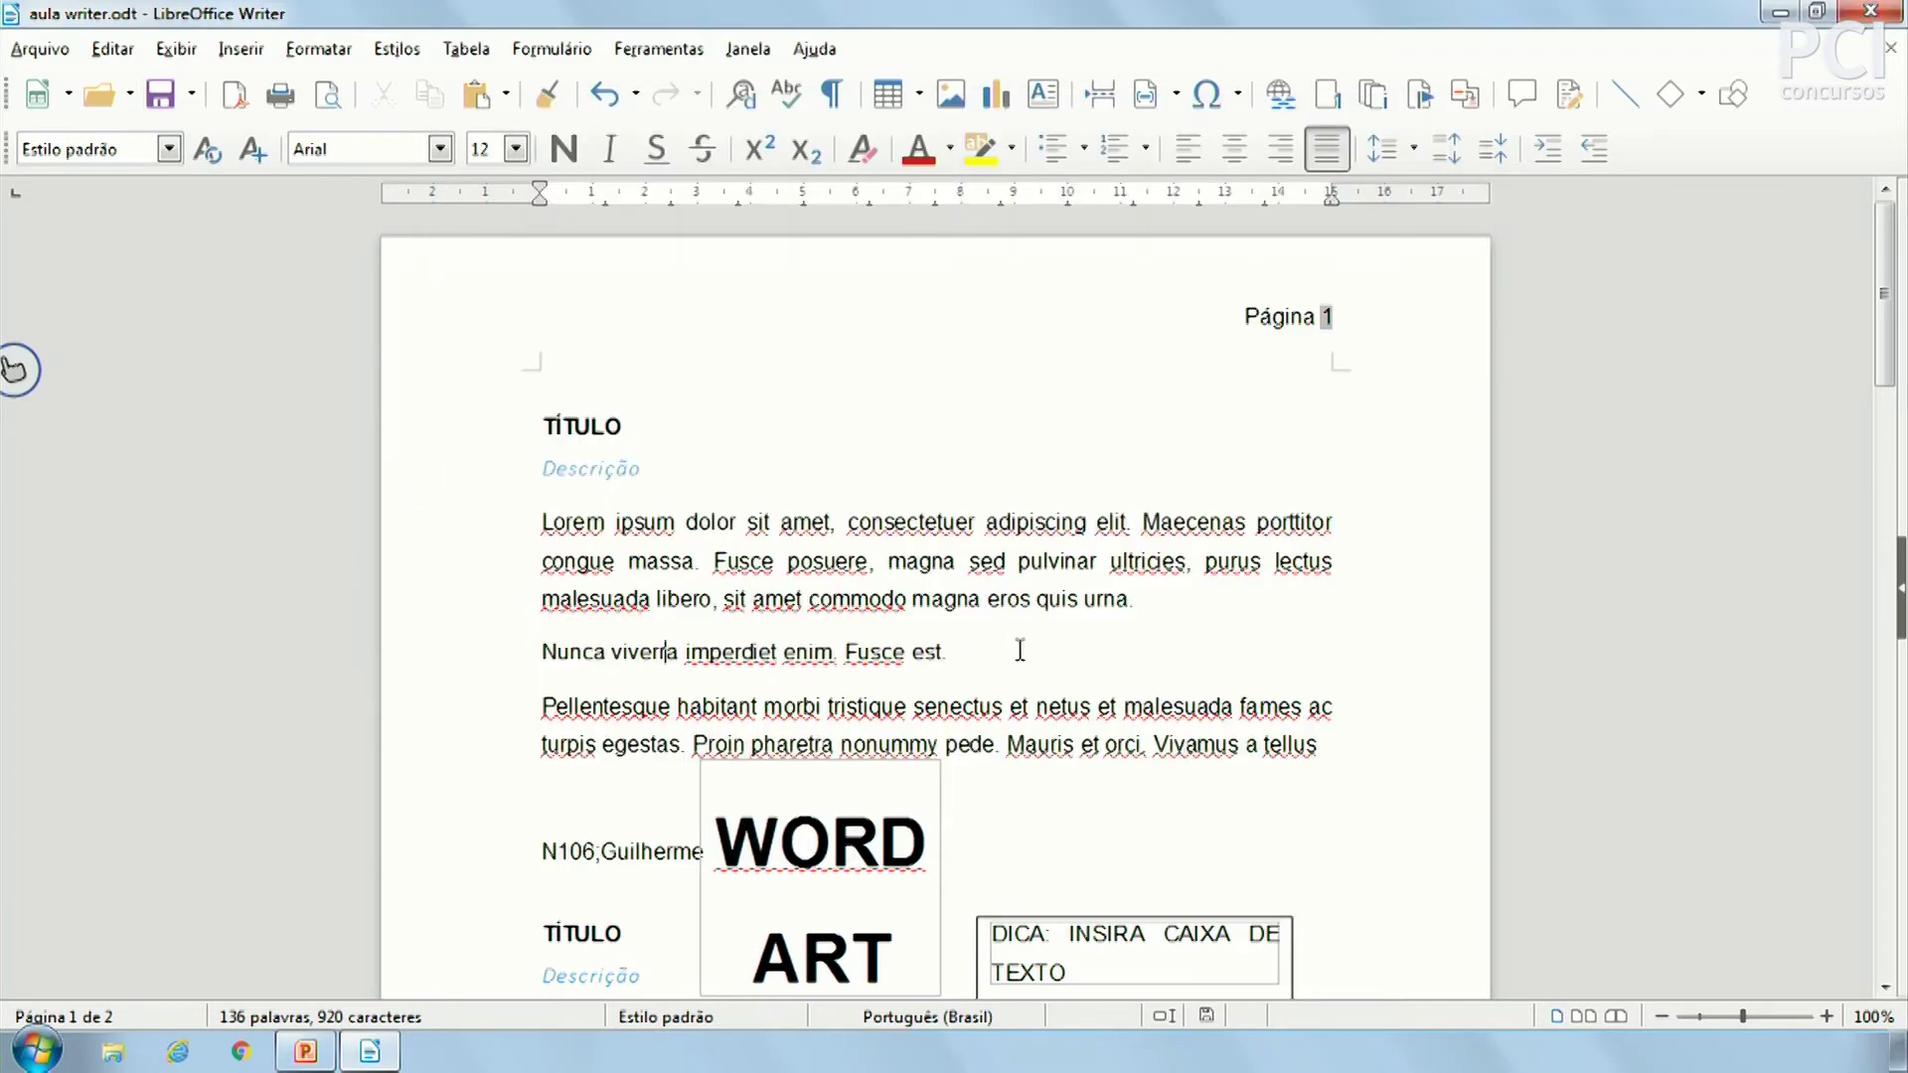
pyautogui.click(236, 98)
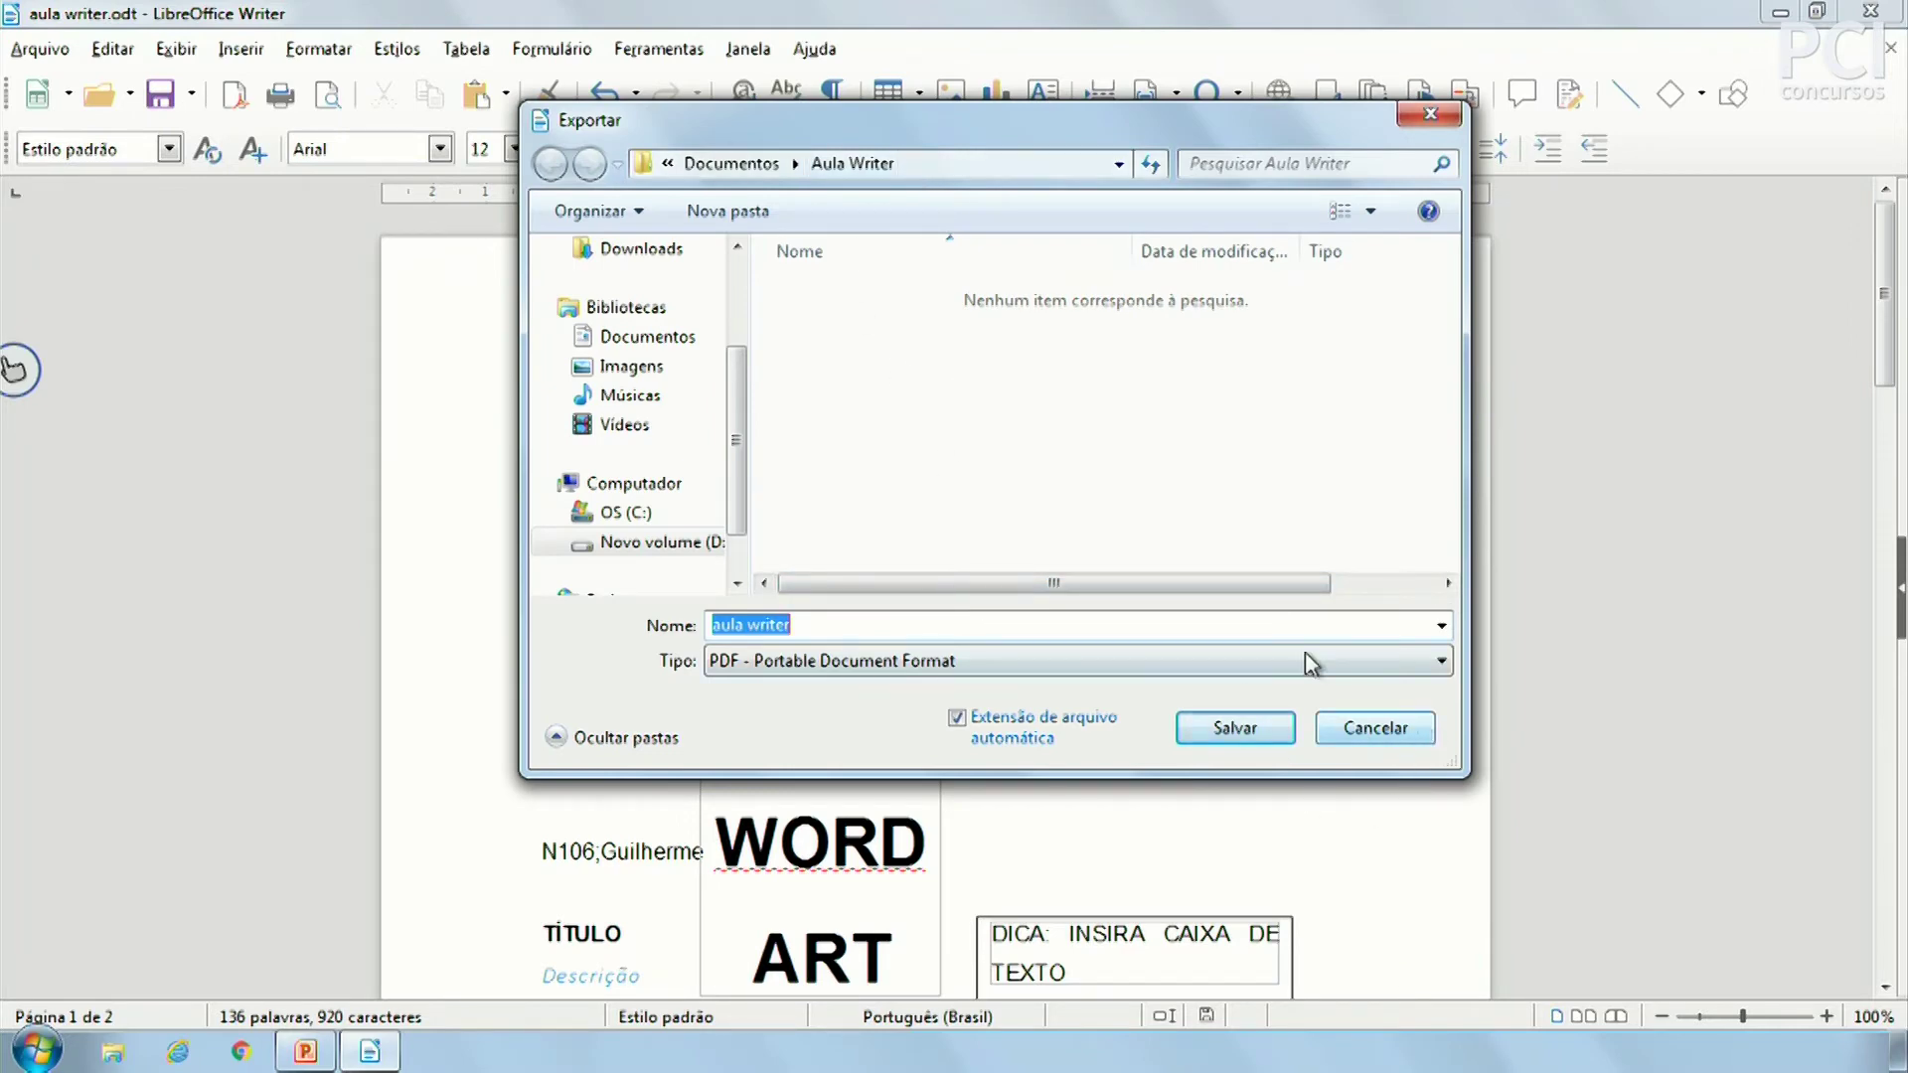
pyautogui.press('Escape')
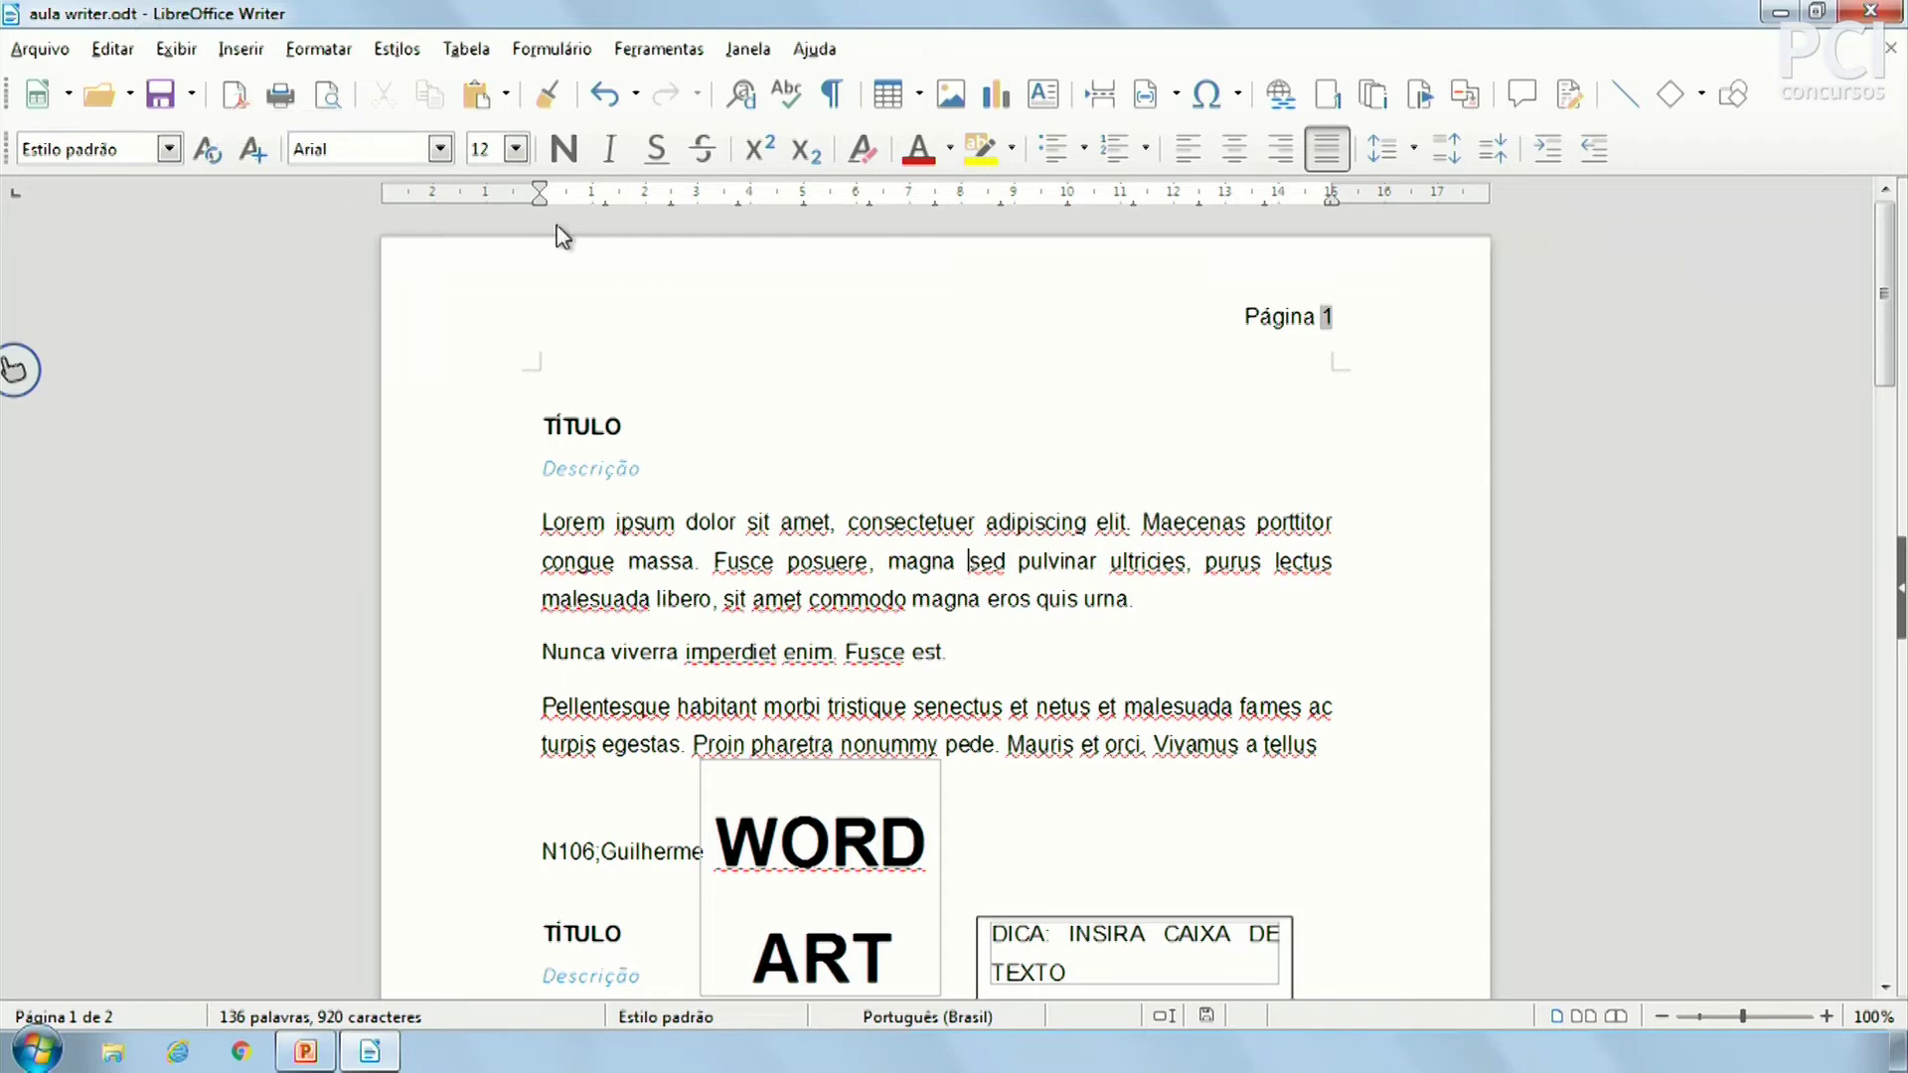
# Review the print settings under Geral, LibreOffice Writer, Leiaute da página and Opções, including the page range choices, and cancel printing
pyautogui.click(282, 97)
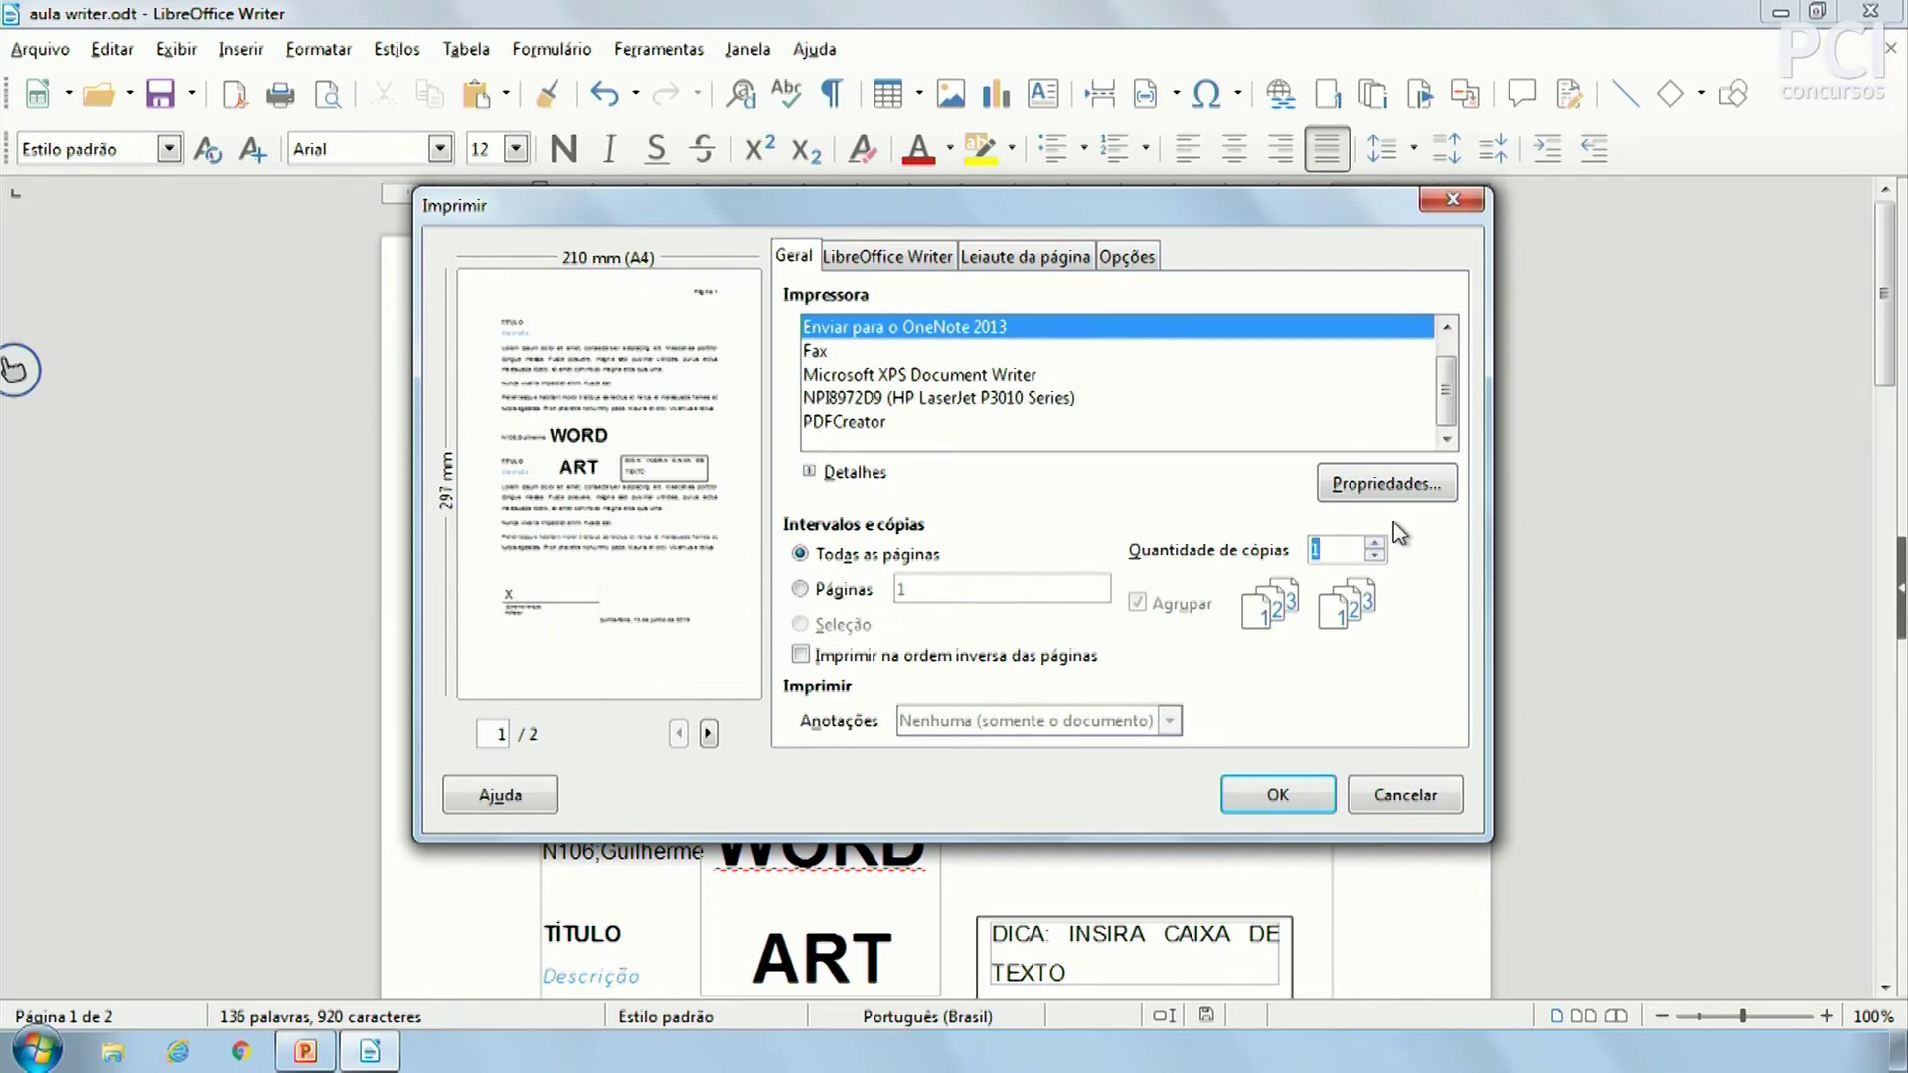
pyautogui.click(843, 593)
pyautogui.click(880, 555)
pyautogui.click(911, 256)
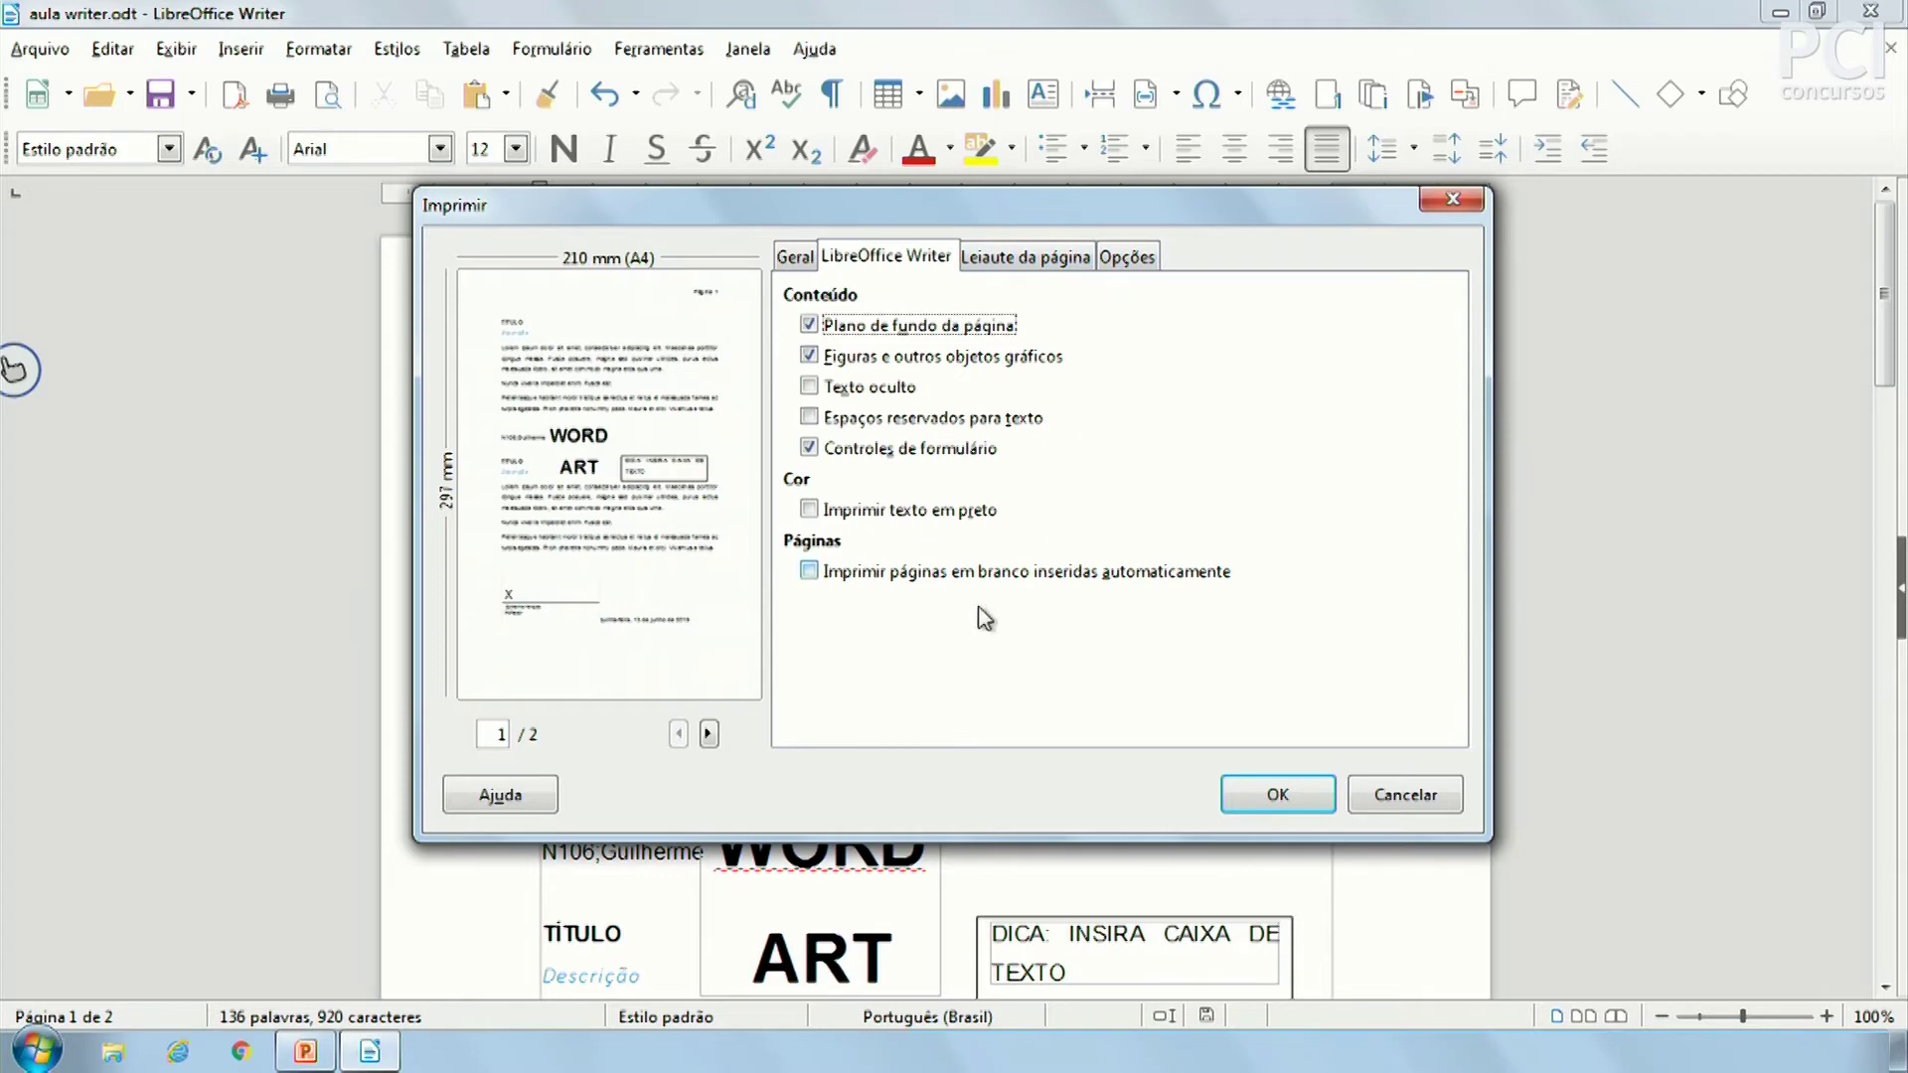
pyautogui.click(1013, 256)
pyautogui.click(908, 259)
pyautogui.click(1033, 257)
pyautogui.click(1136, 256)
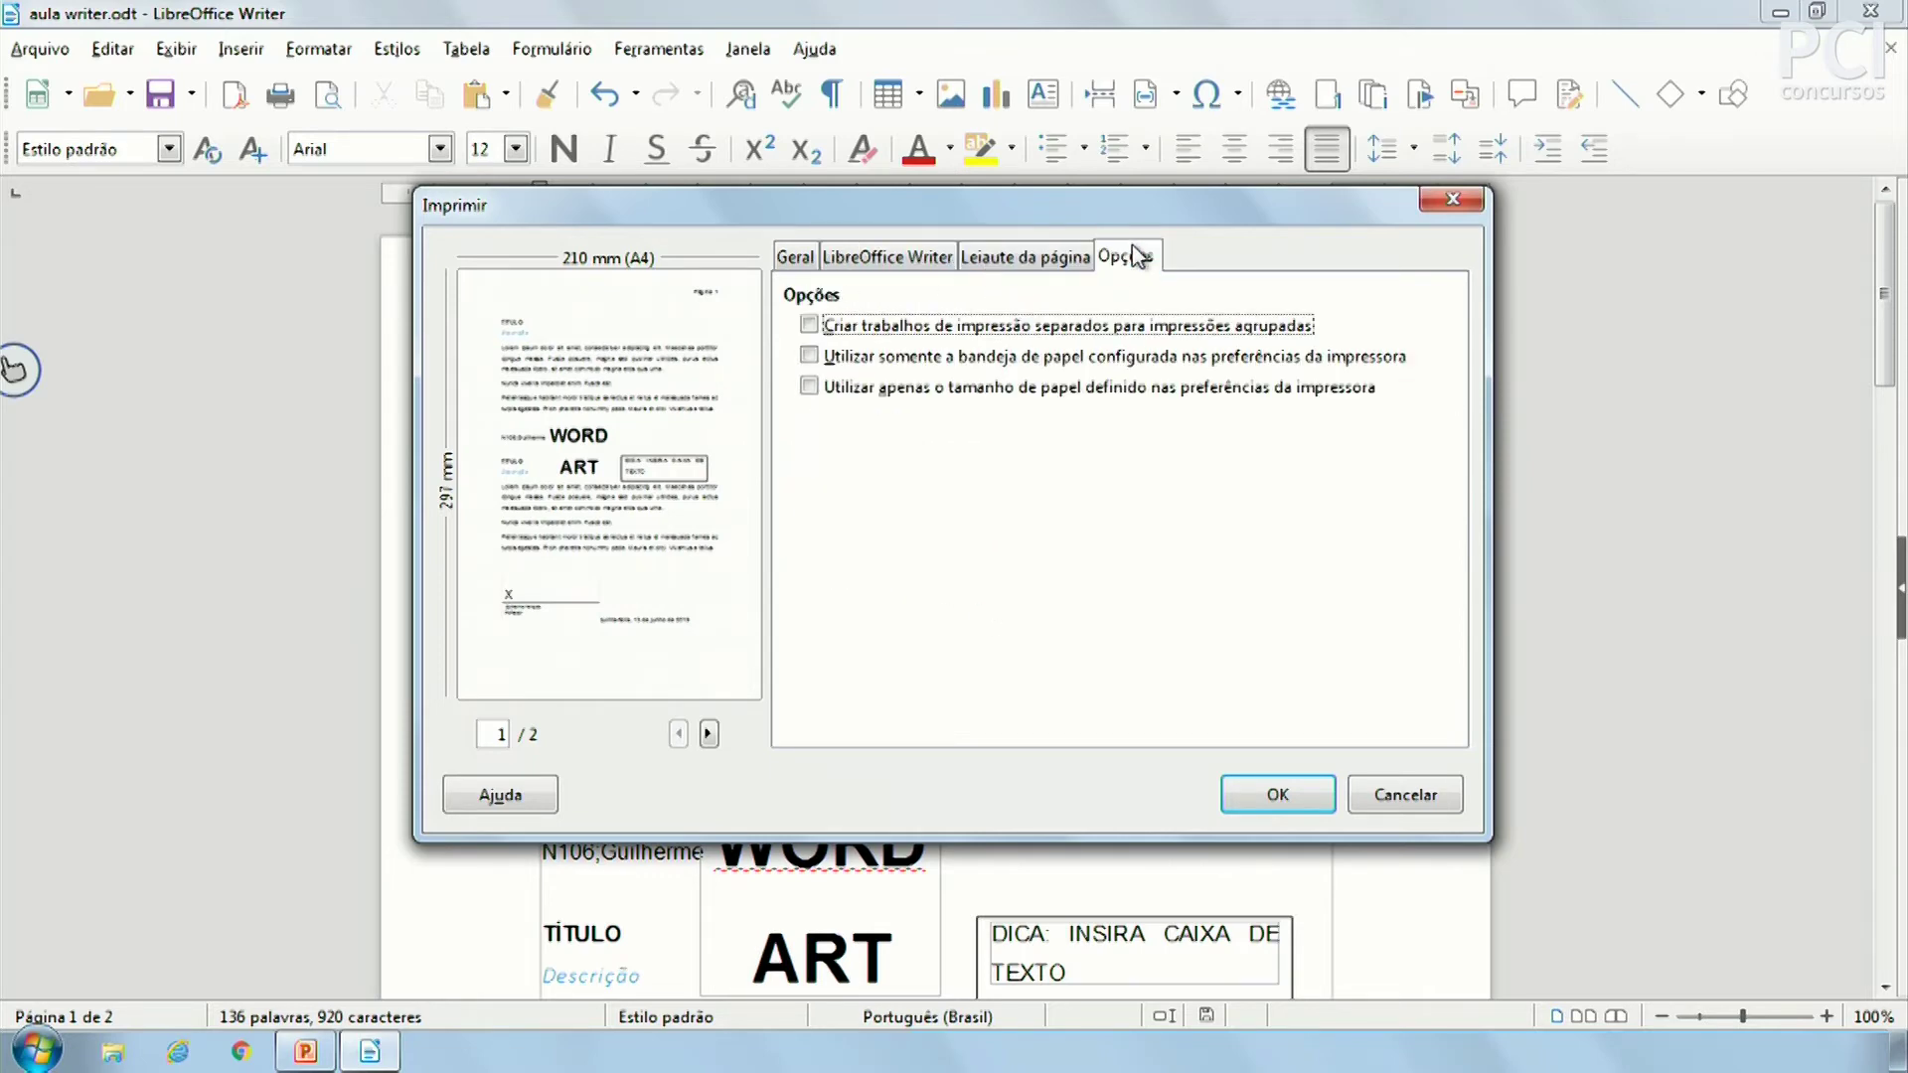
pyautogui.click(850, 261)
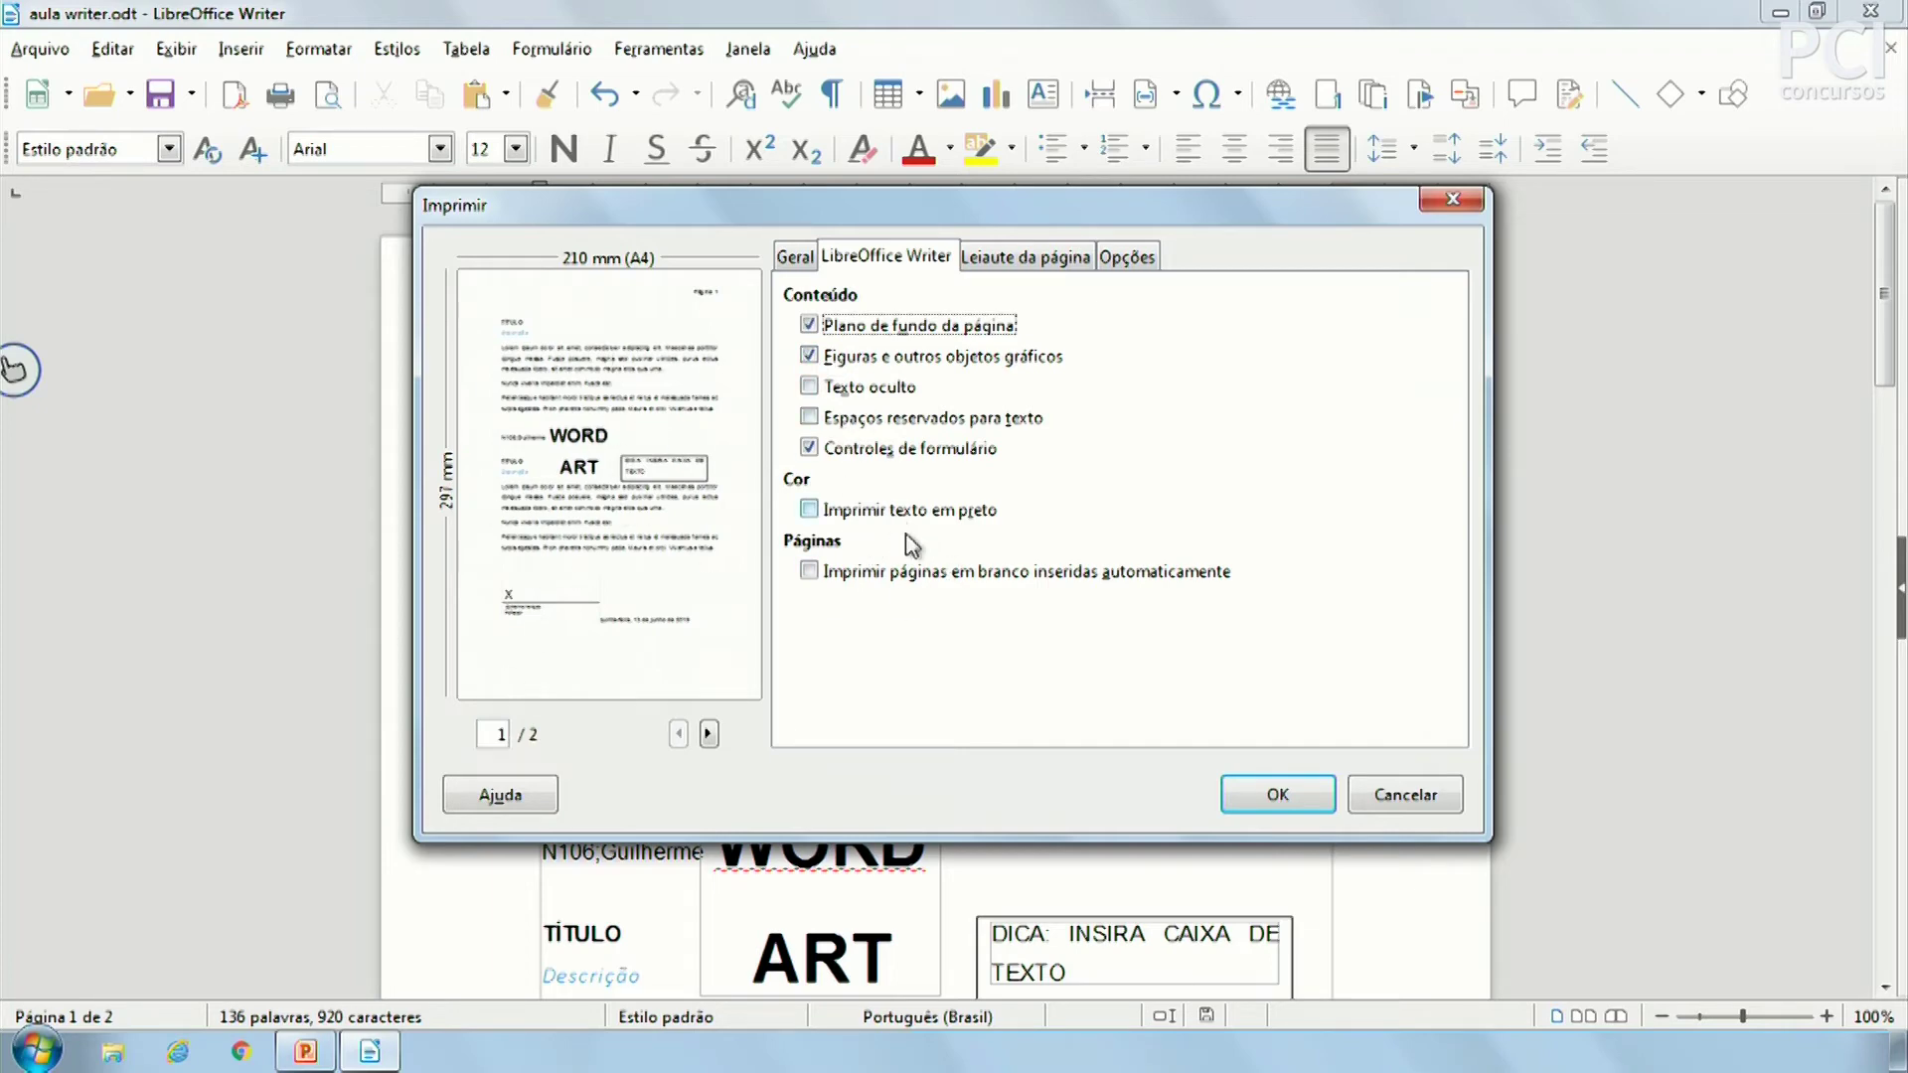
pyautogui.click(795, 256)
pyautogui.click(1405, 794)
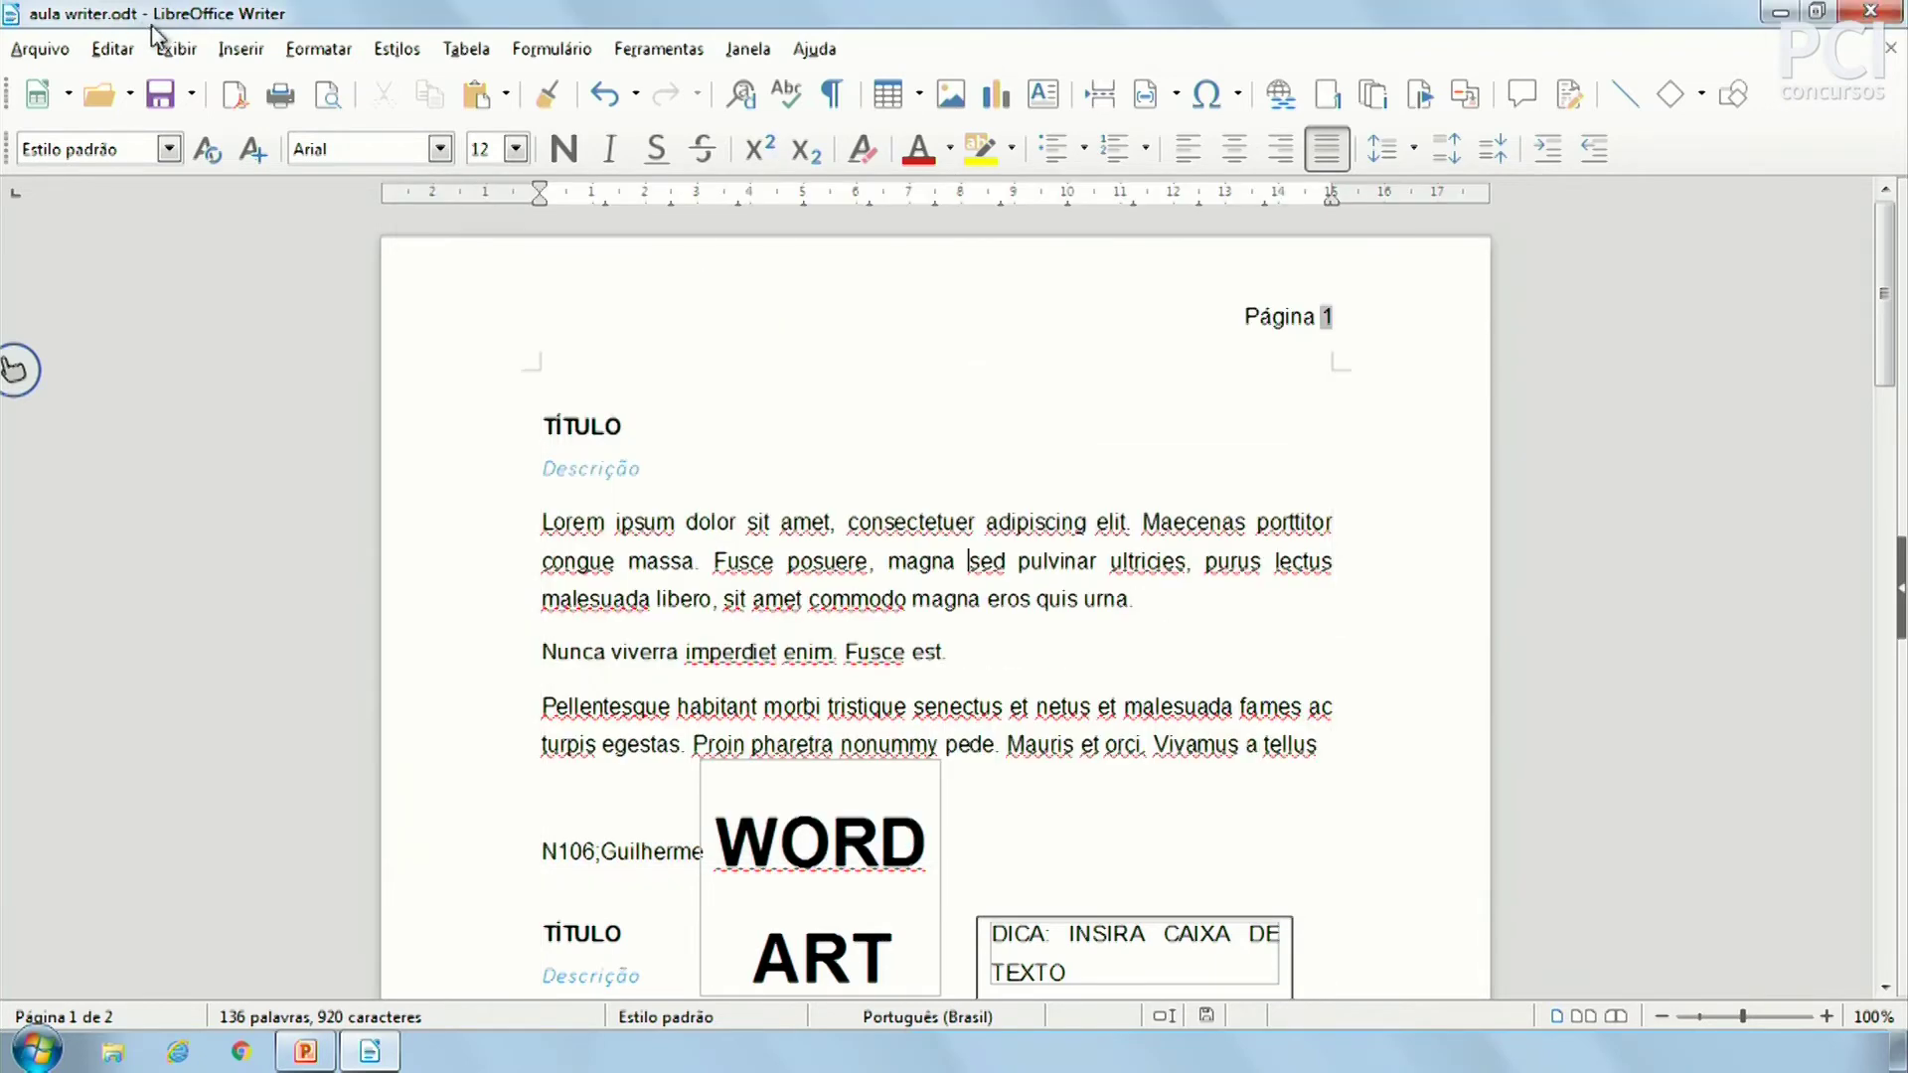
# Compare the print preview with the editable document, selecting text in the first paragraphs between two openings of the preview
pyautogui.click(328, 99)
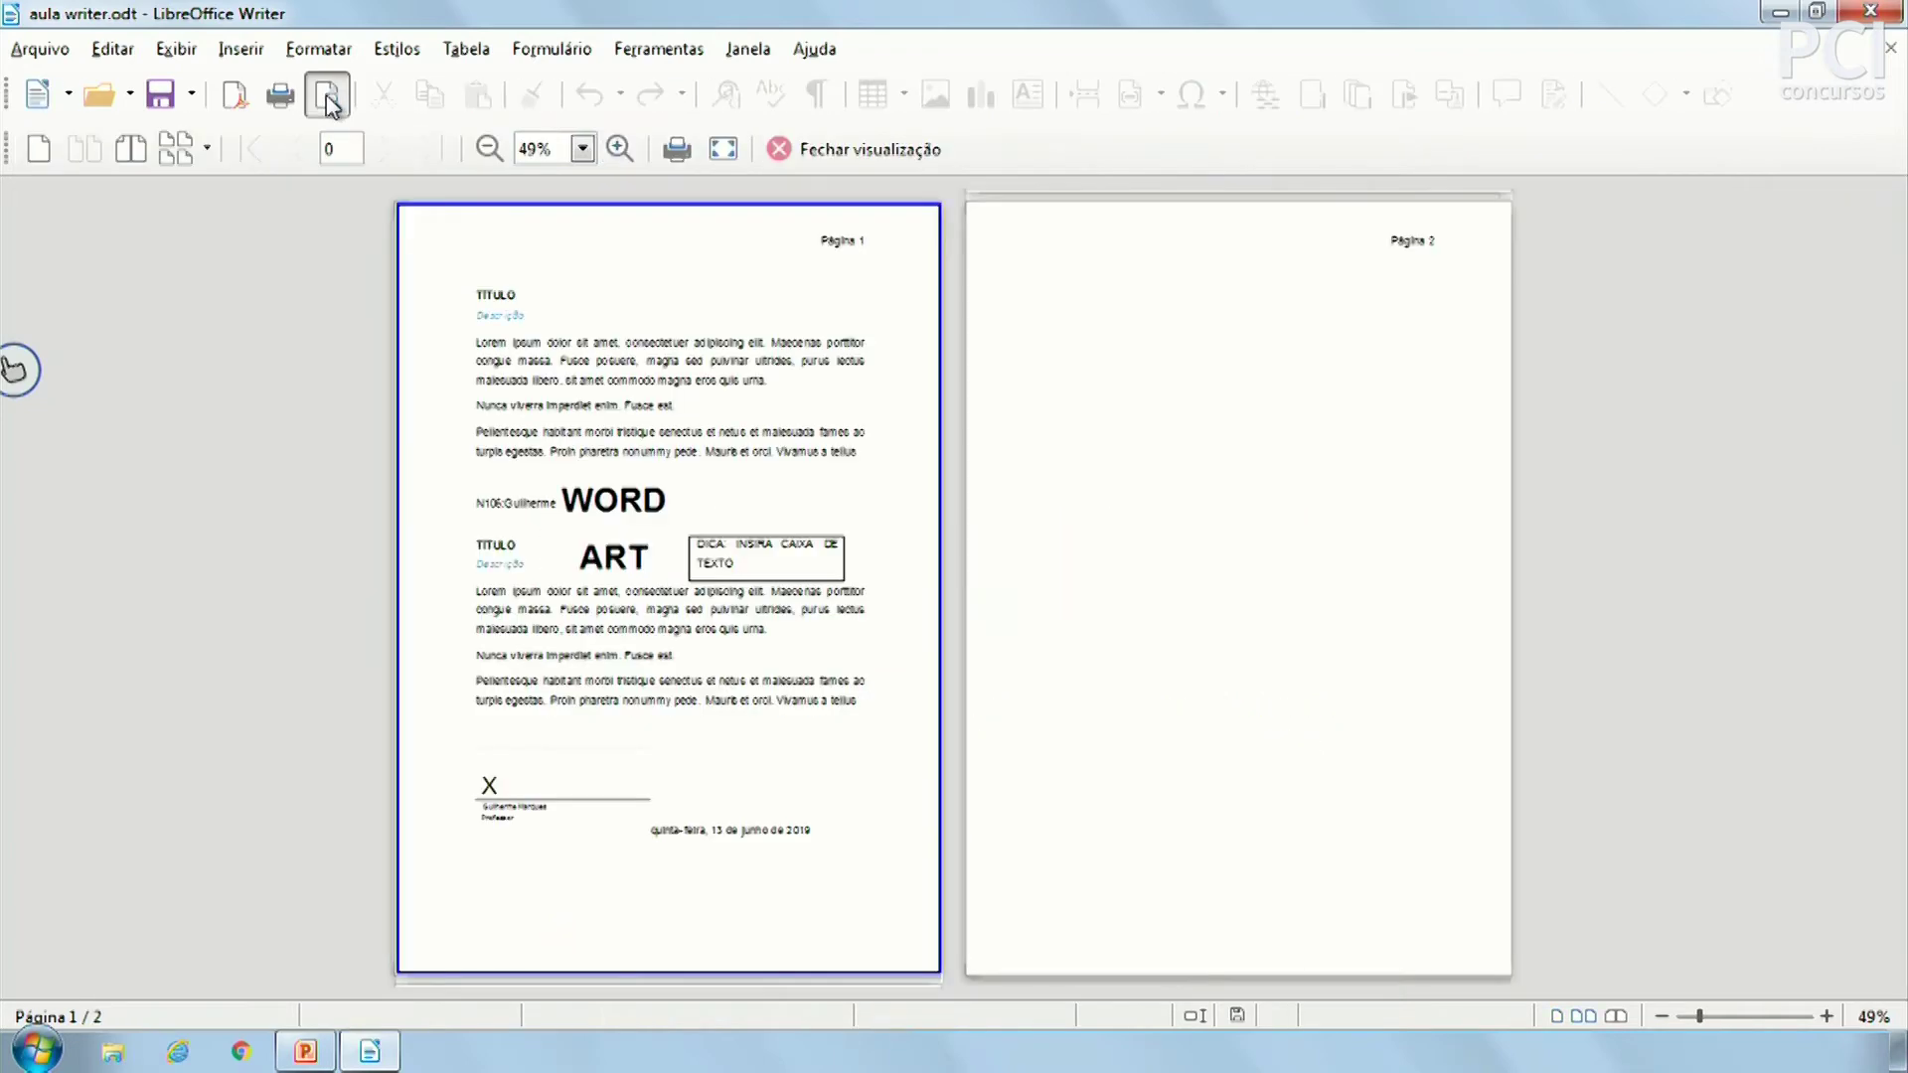
pyautogui.click(928, 151)
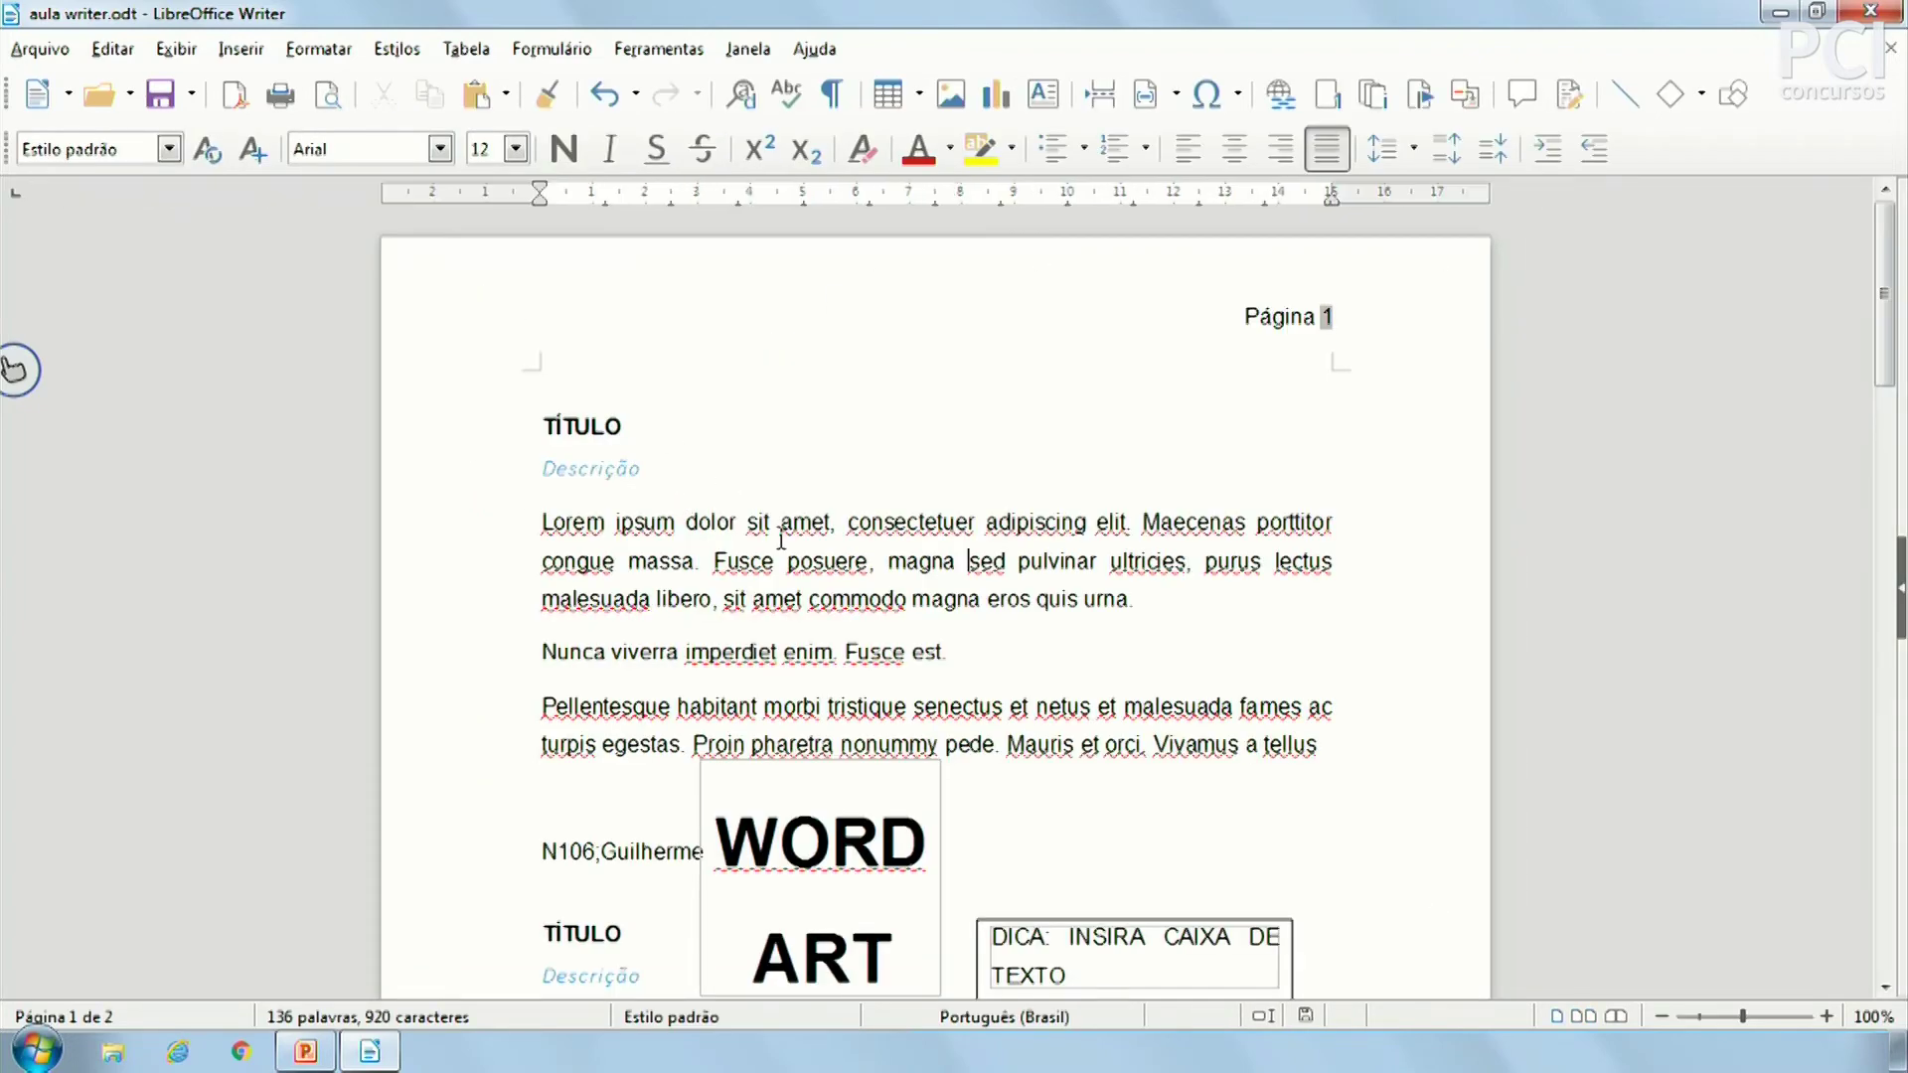
pyautogui.moveTo(782, 541); pyautogui.dragTo(1034, 778)
pyautogui.click(1033, 779)
pyautogui.moveTo(884, 561); pyautogui.dragTo(907, 596)
pyautogui.click(617, 319)
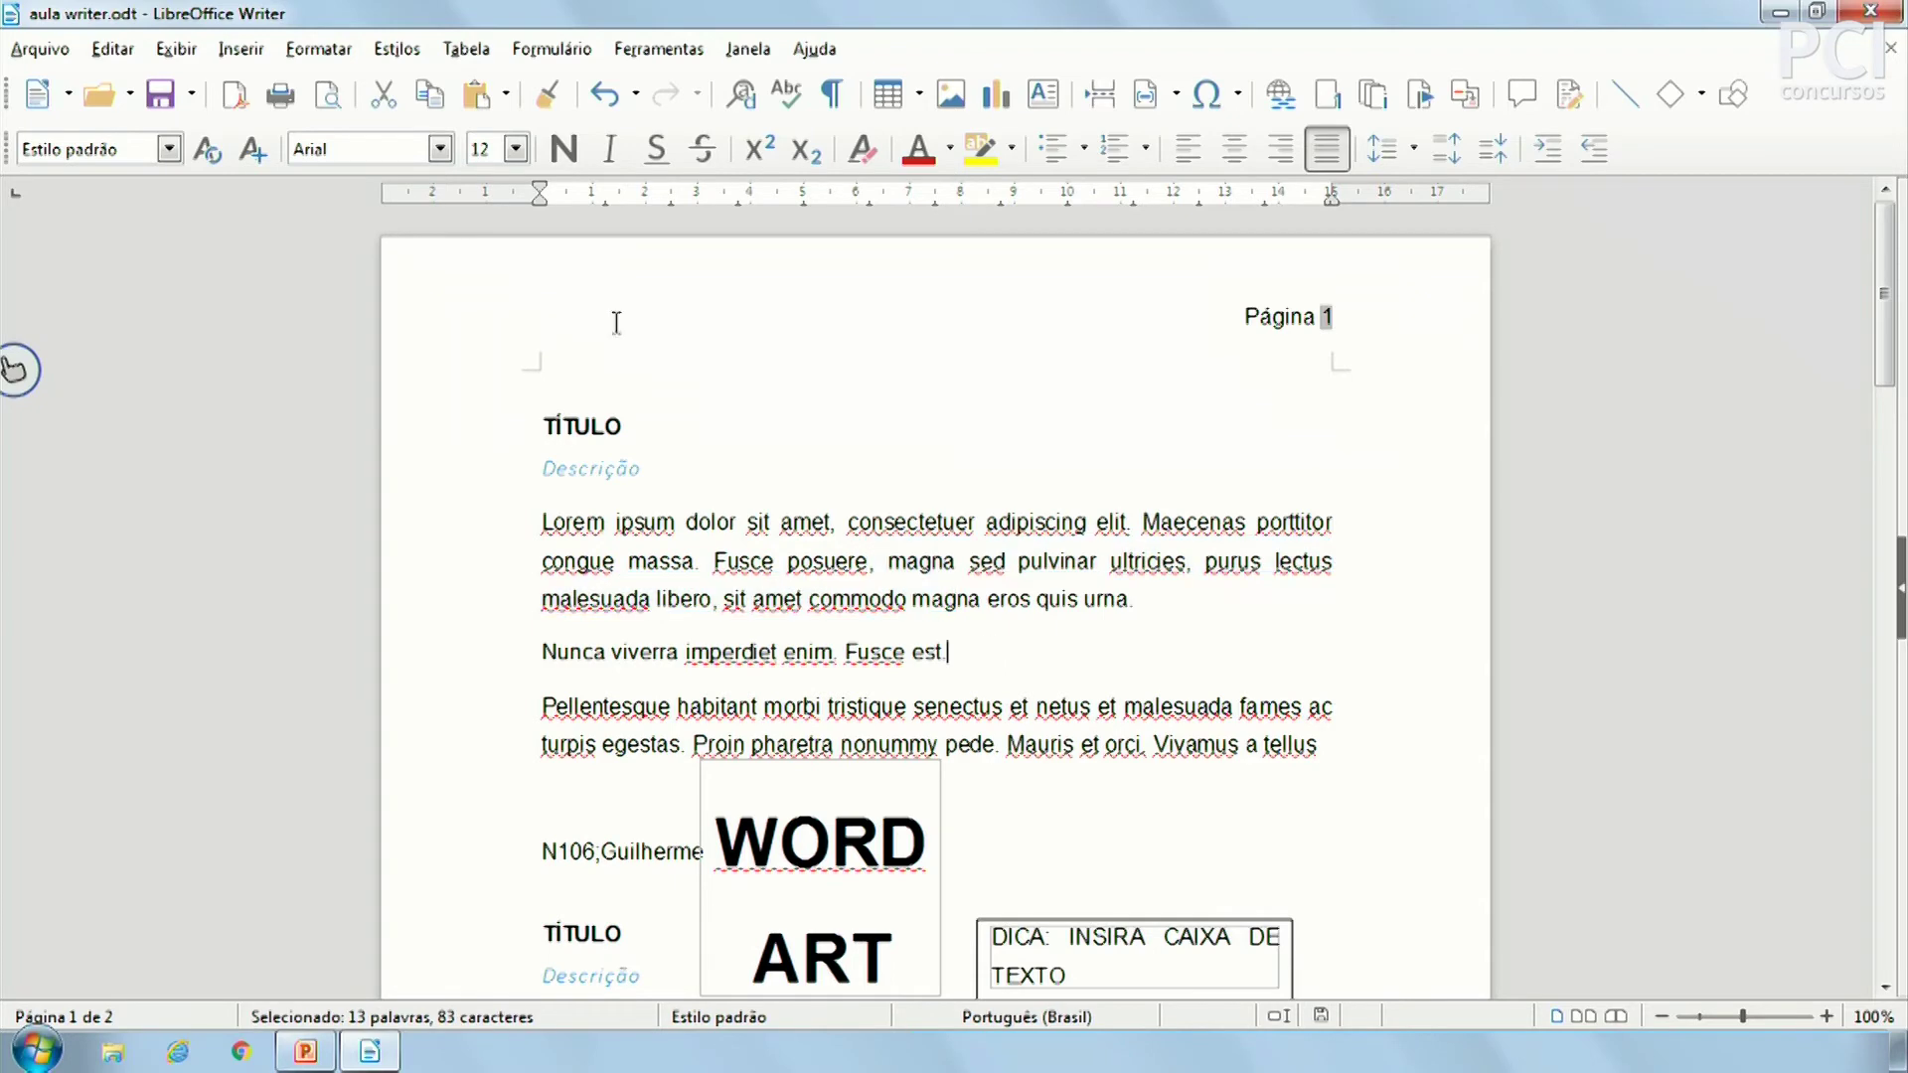
pyautogui.click(330, 95)
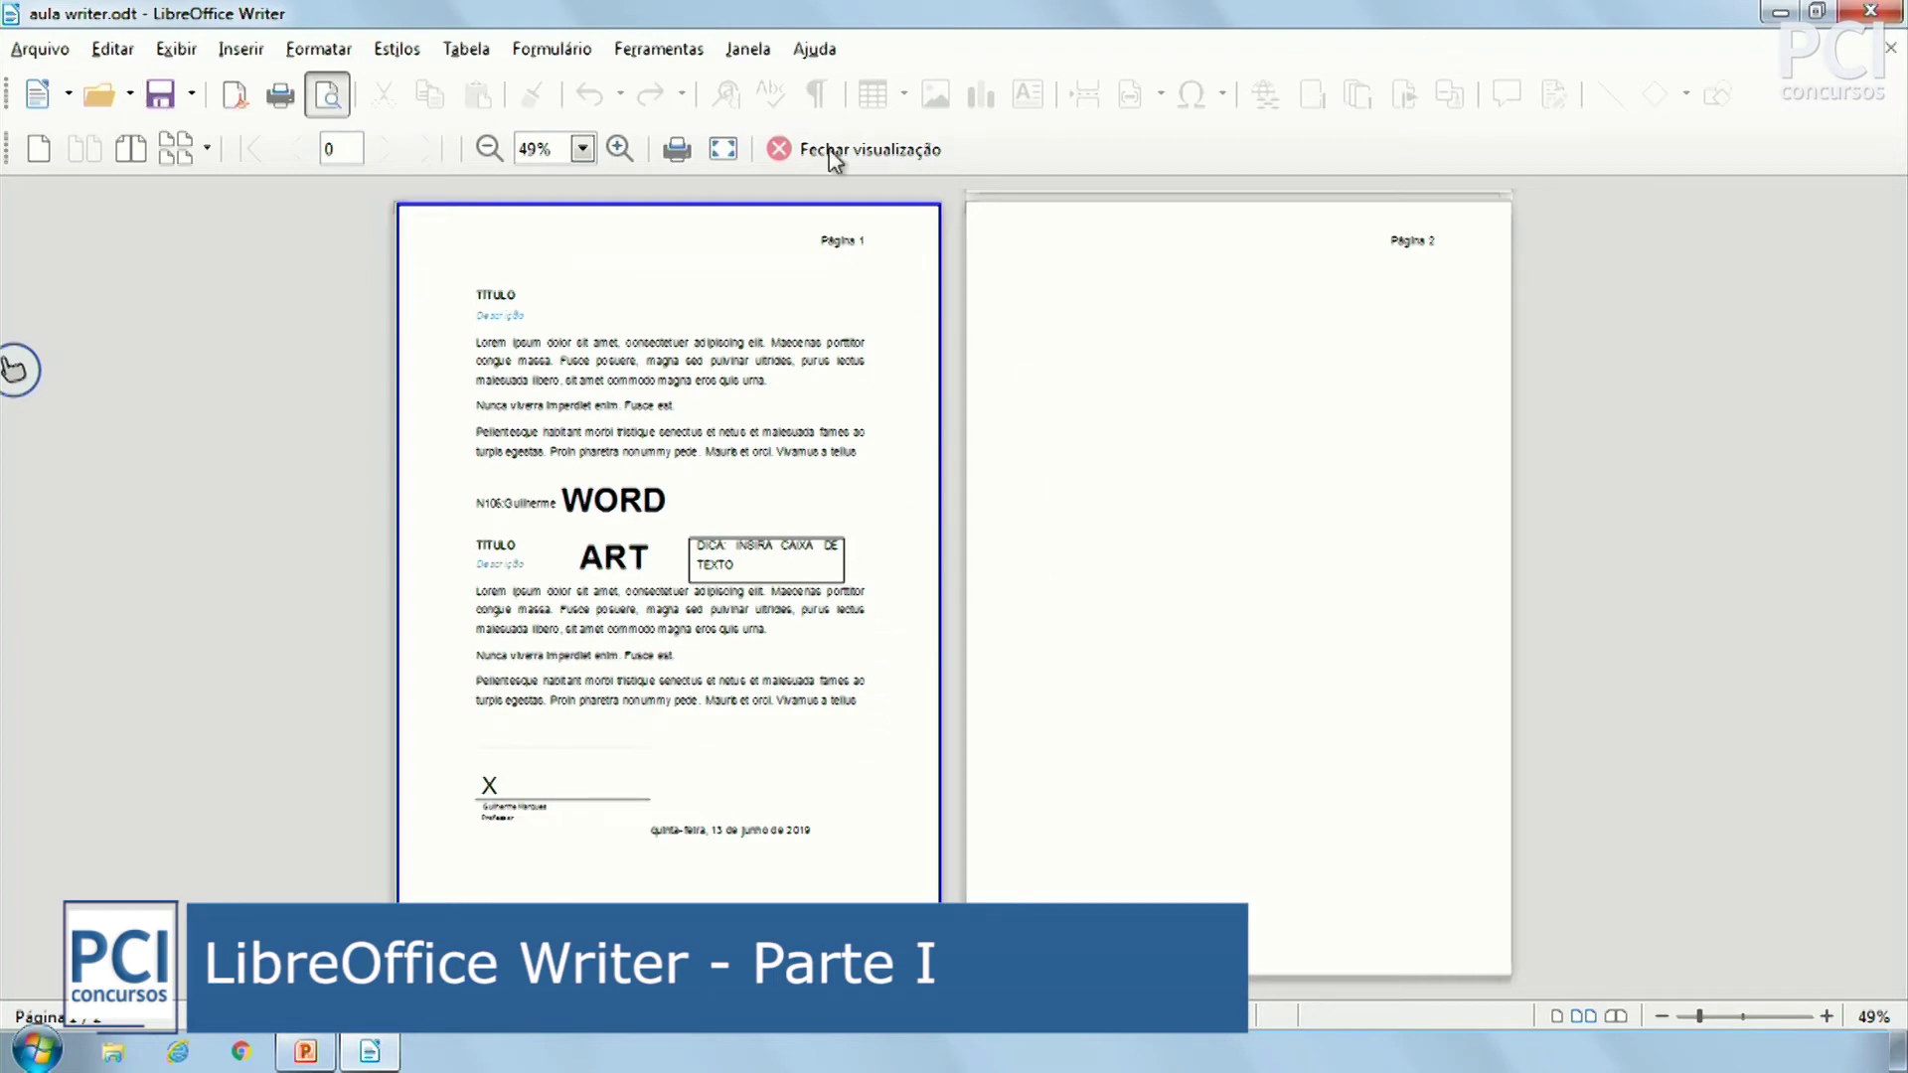
pyautogui.click(861, 157)
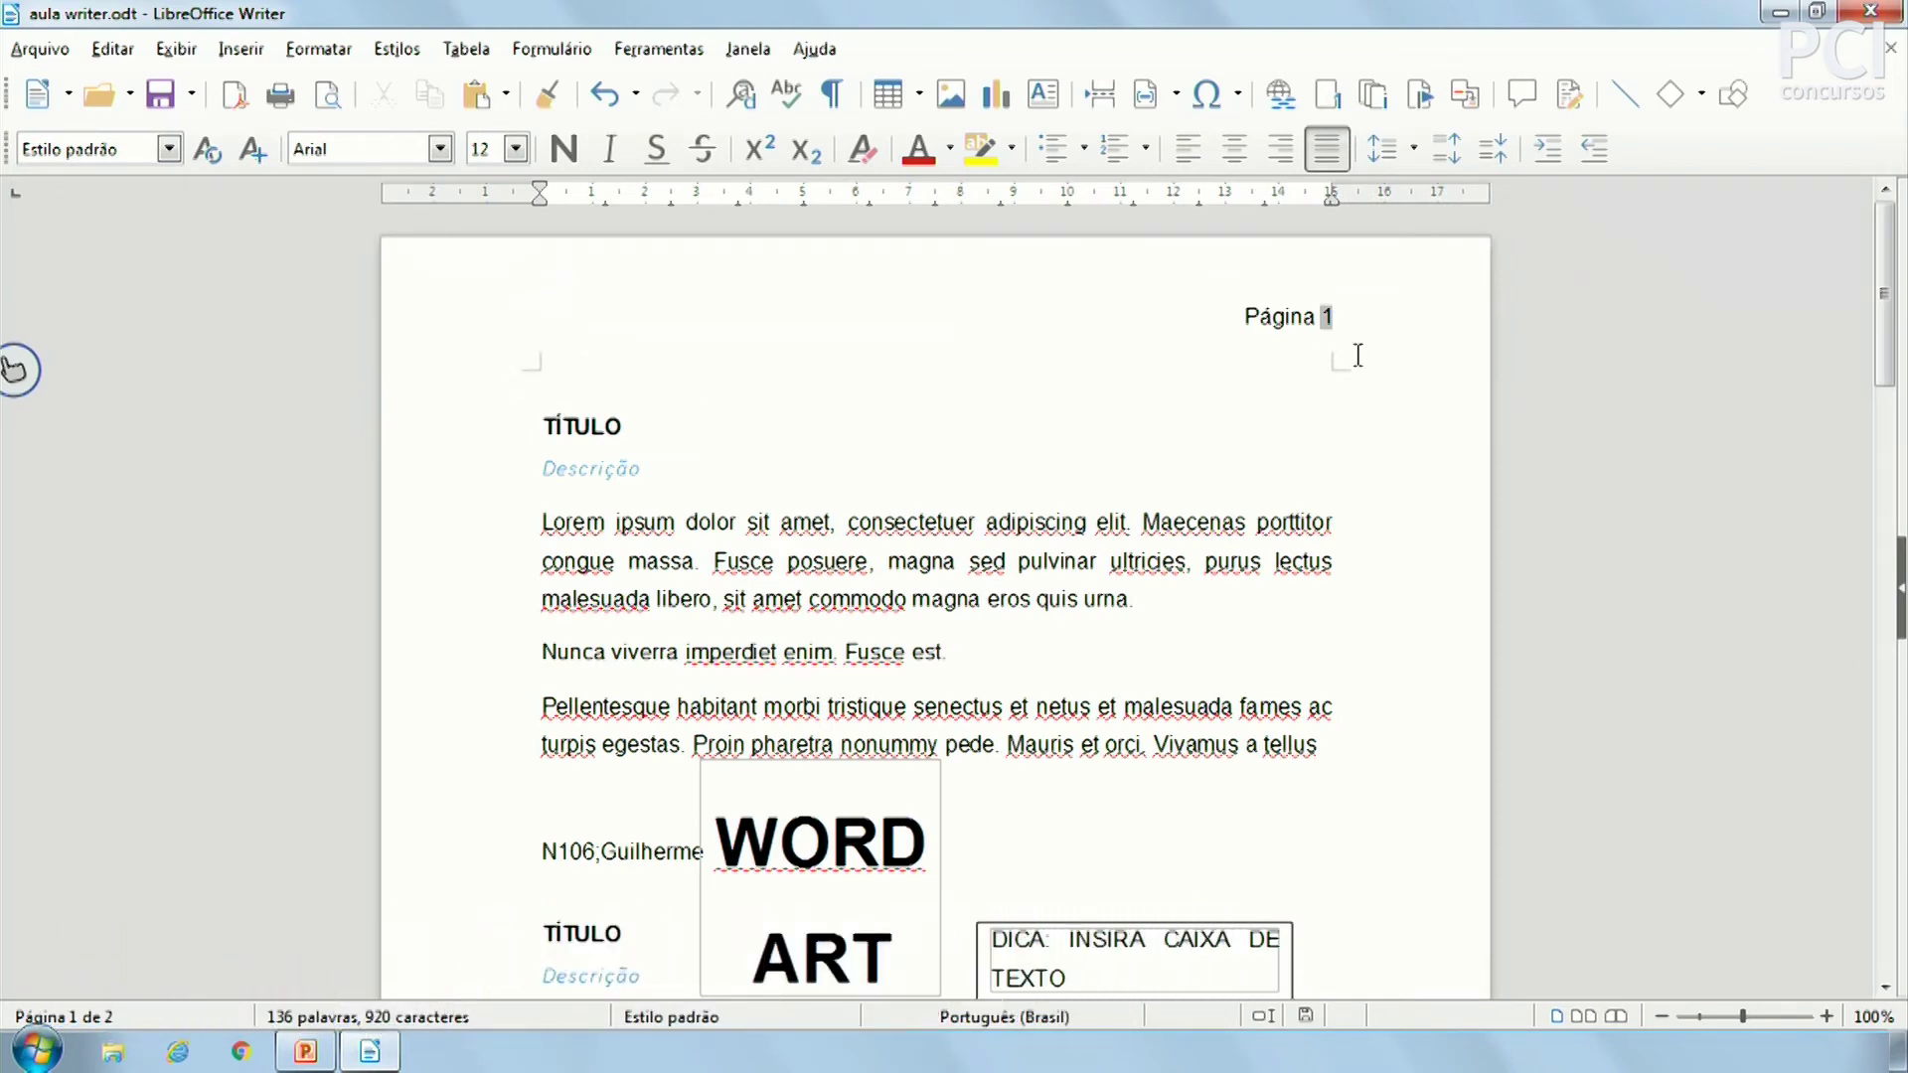
# Open the print preview and compare its one-page, two-page and book layouts, leafing through both pages in one-page view
pyautogui.click(326, 98)
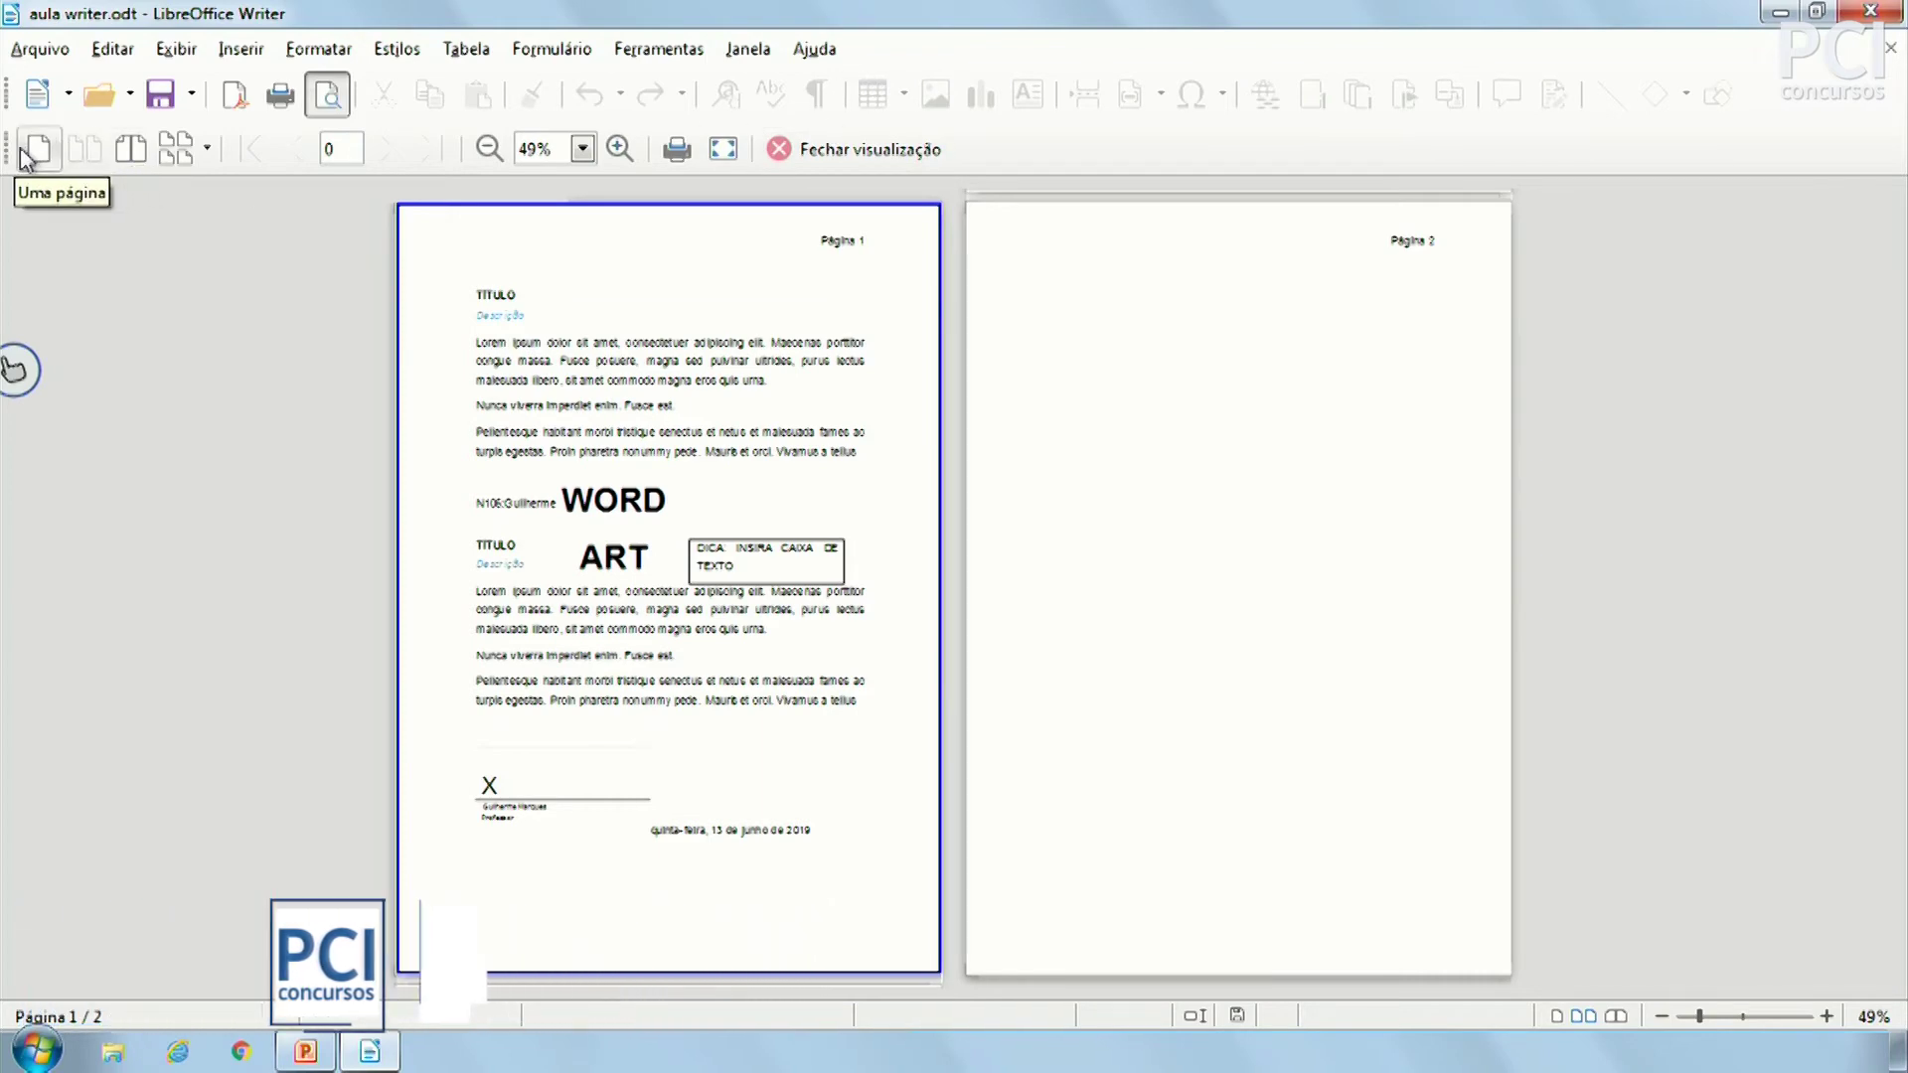
pyautogui.click(130, 149)
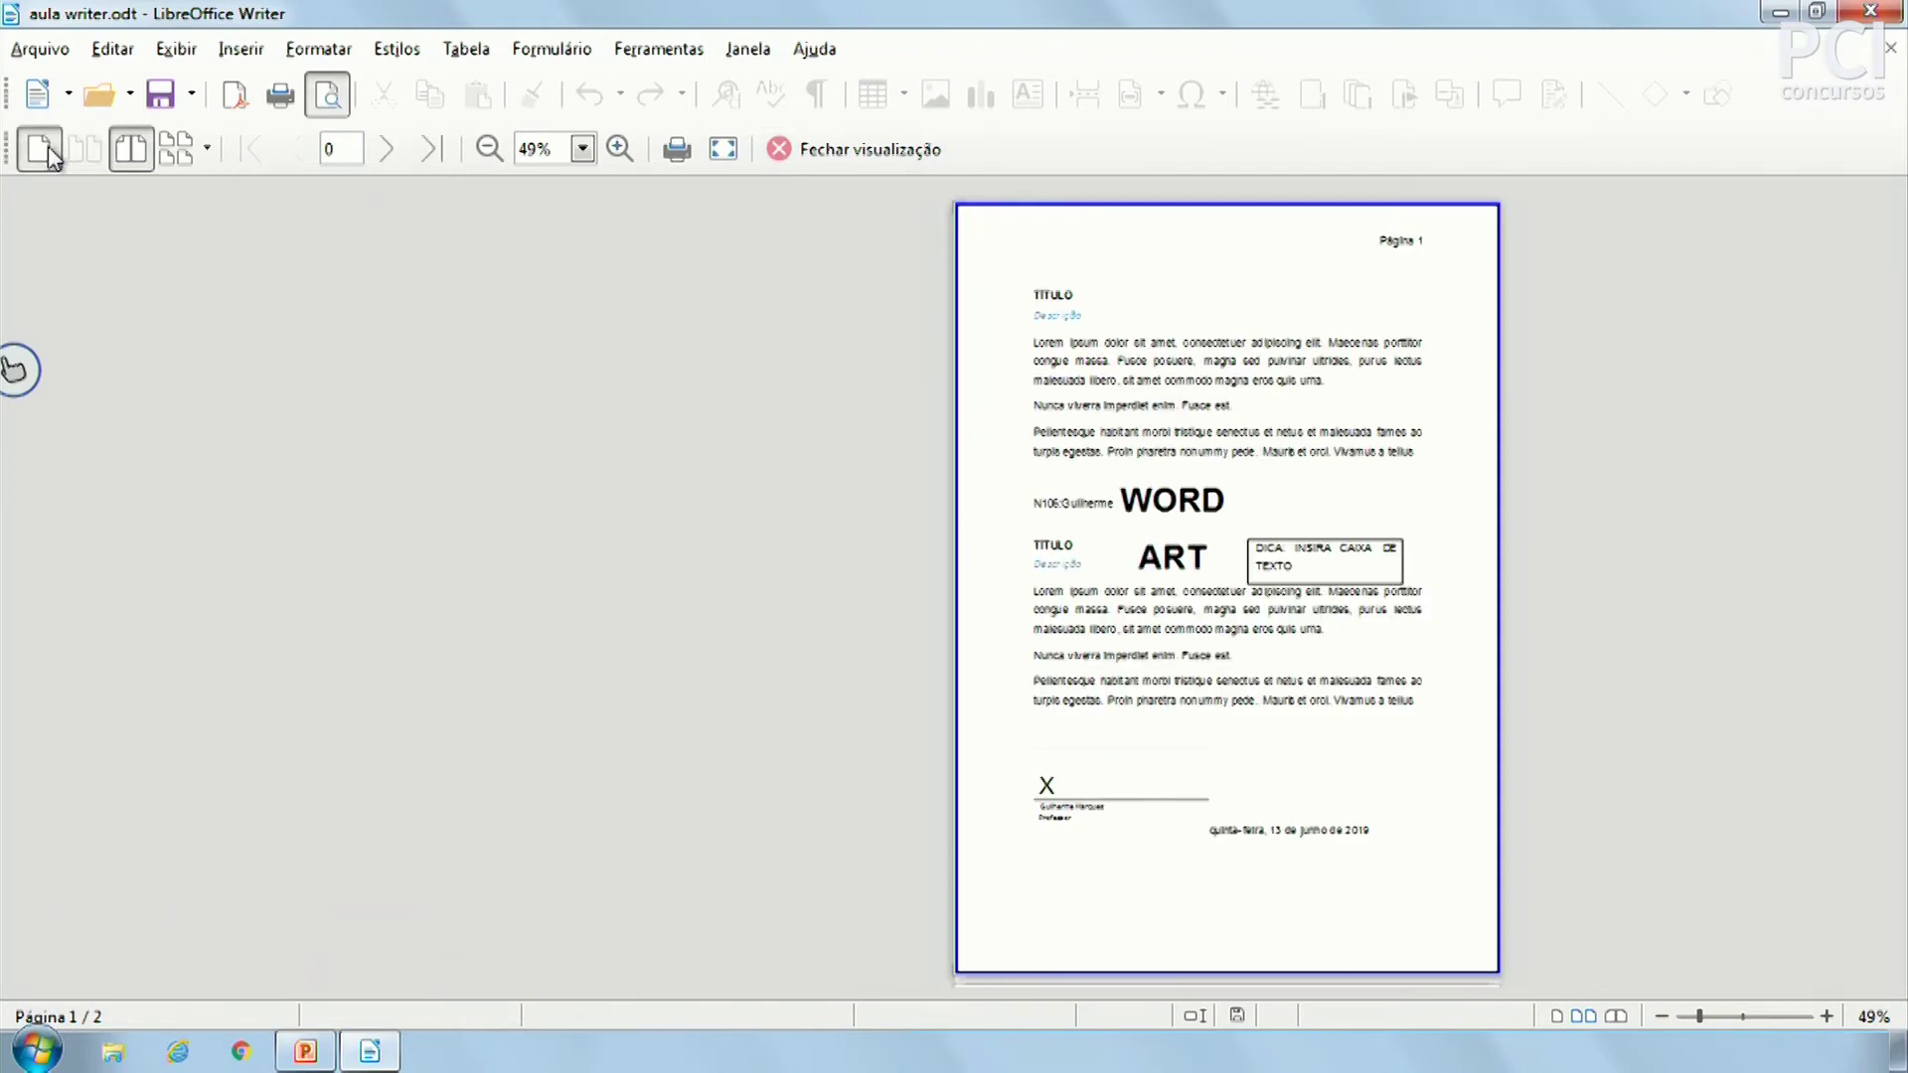
pyautogui.click(39, 148)
pyautogui.scroll(-2, 90, 150)
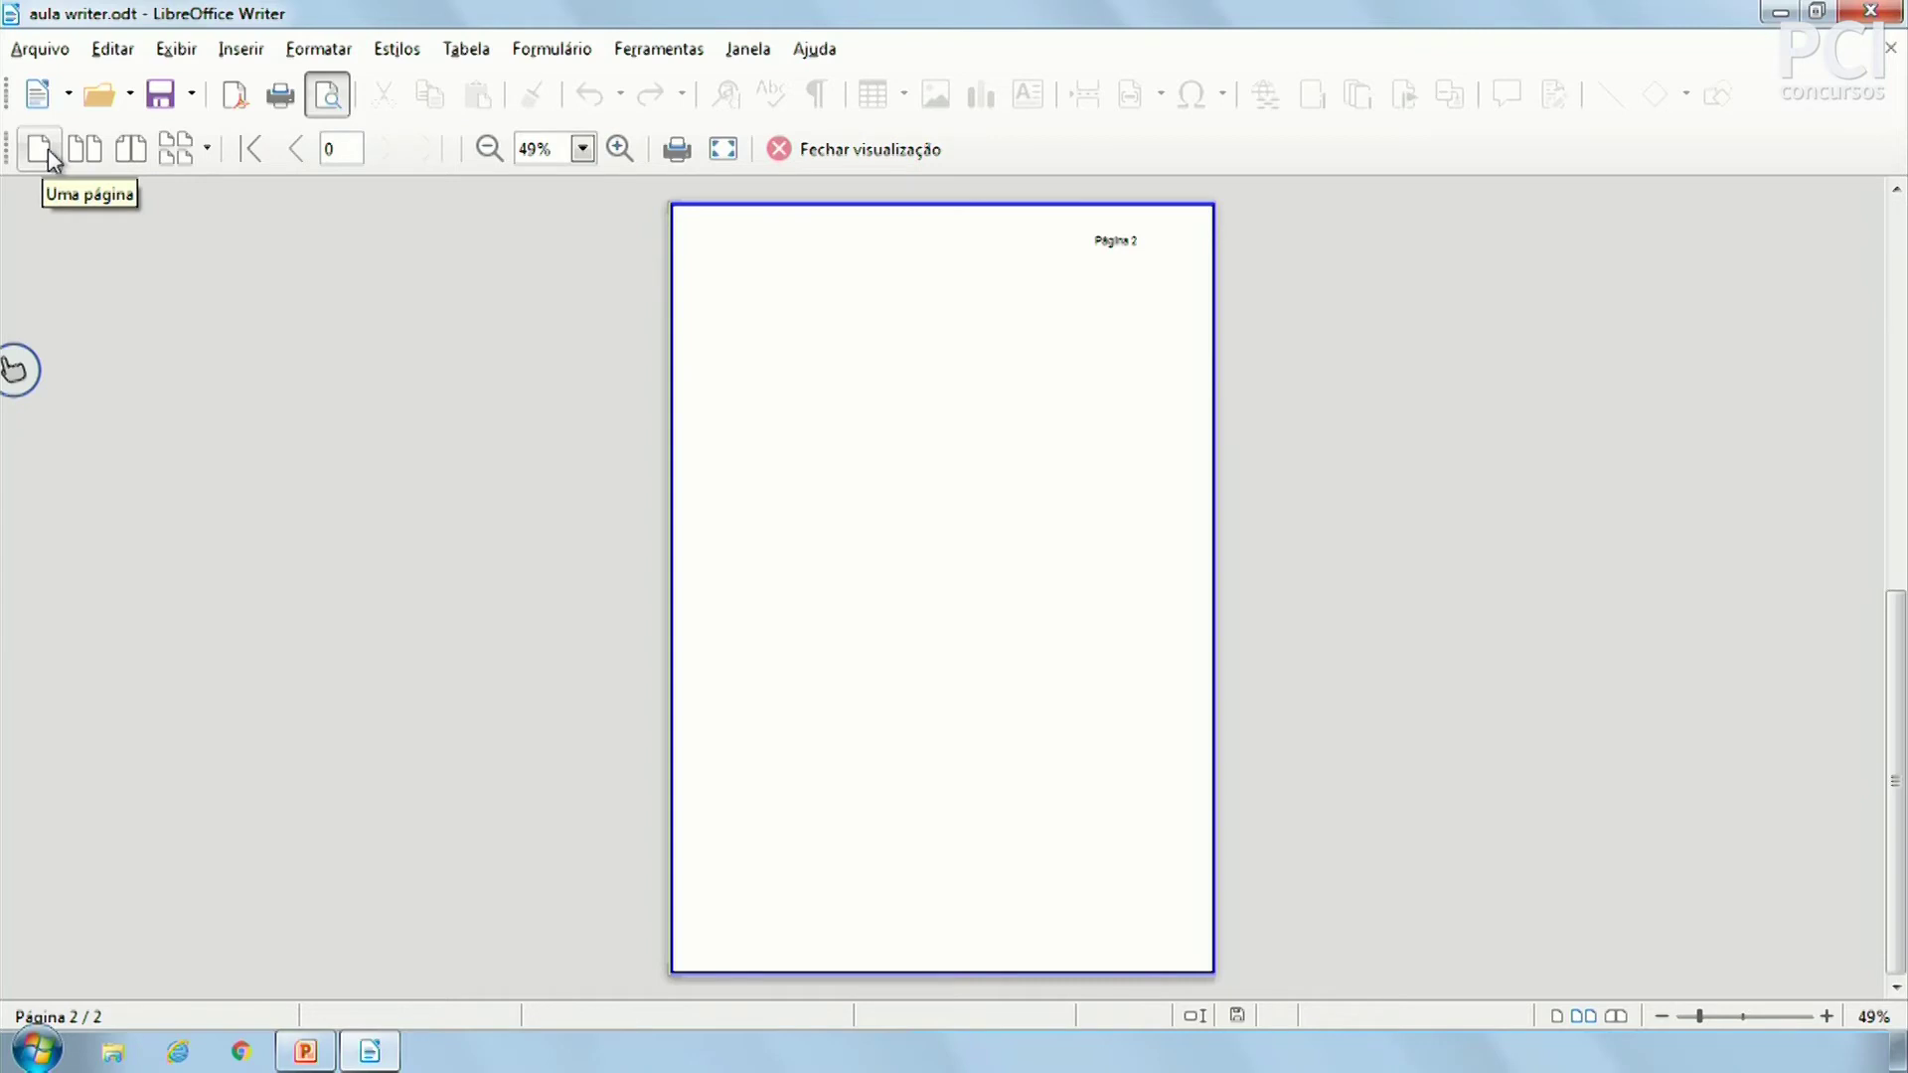
pyautogui.scroll(2, 653, 451)
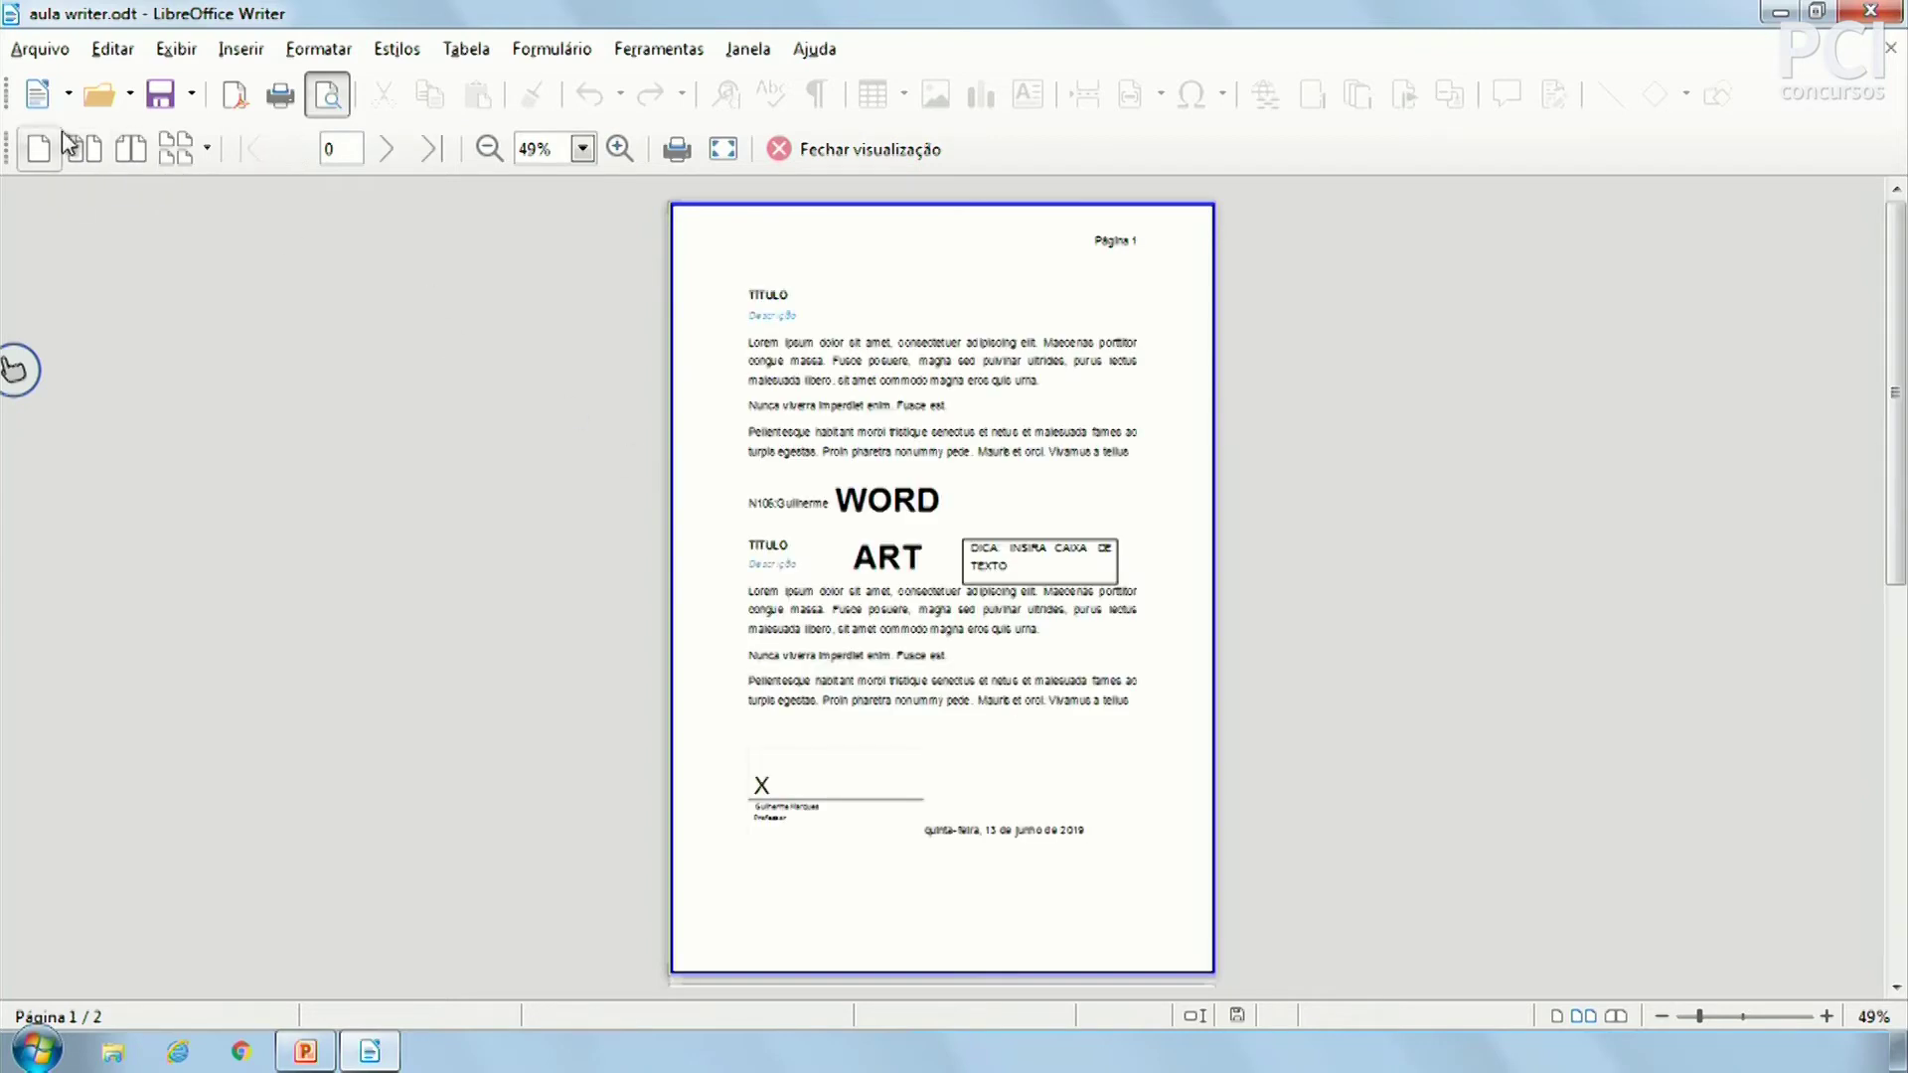
pyautogui.click(73, 162)
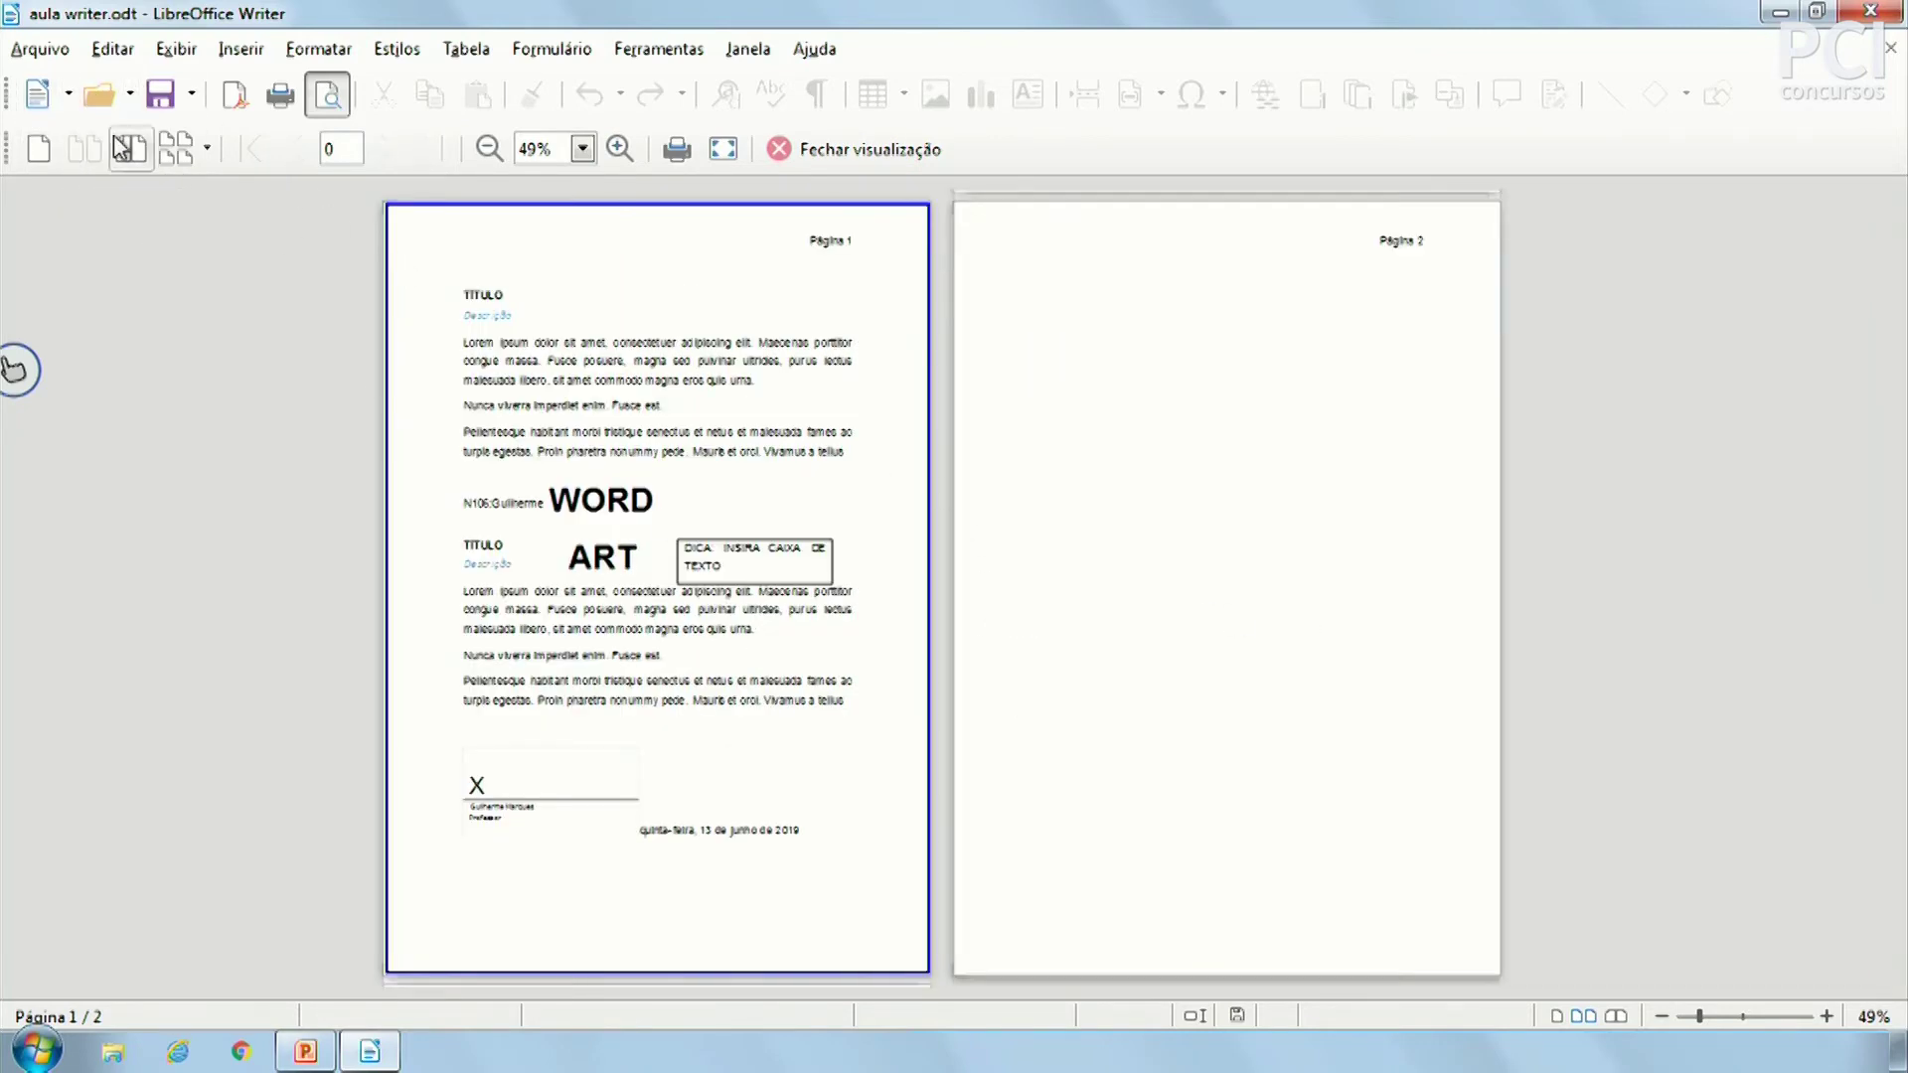
pyautogui.click(130, 149)
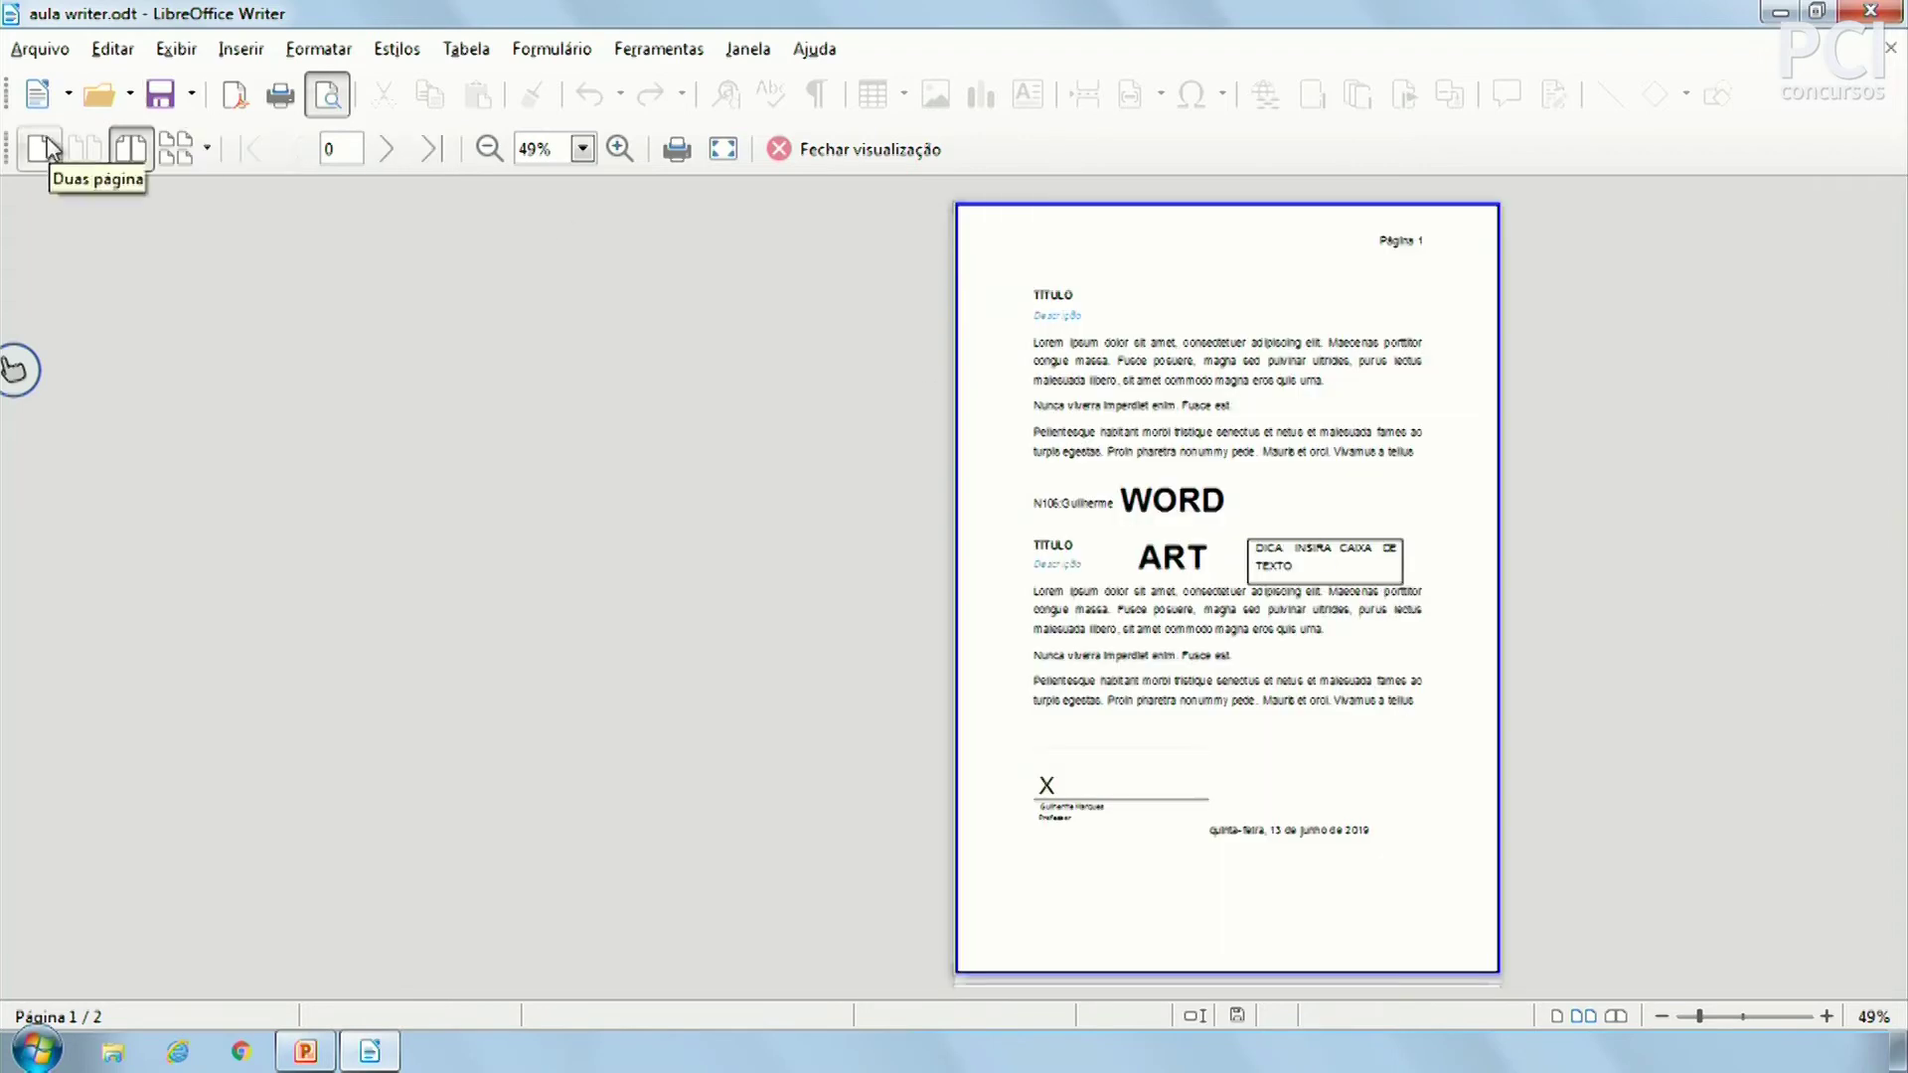
pyautogui.click(36, 149)
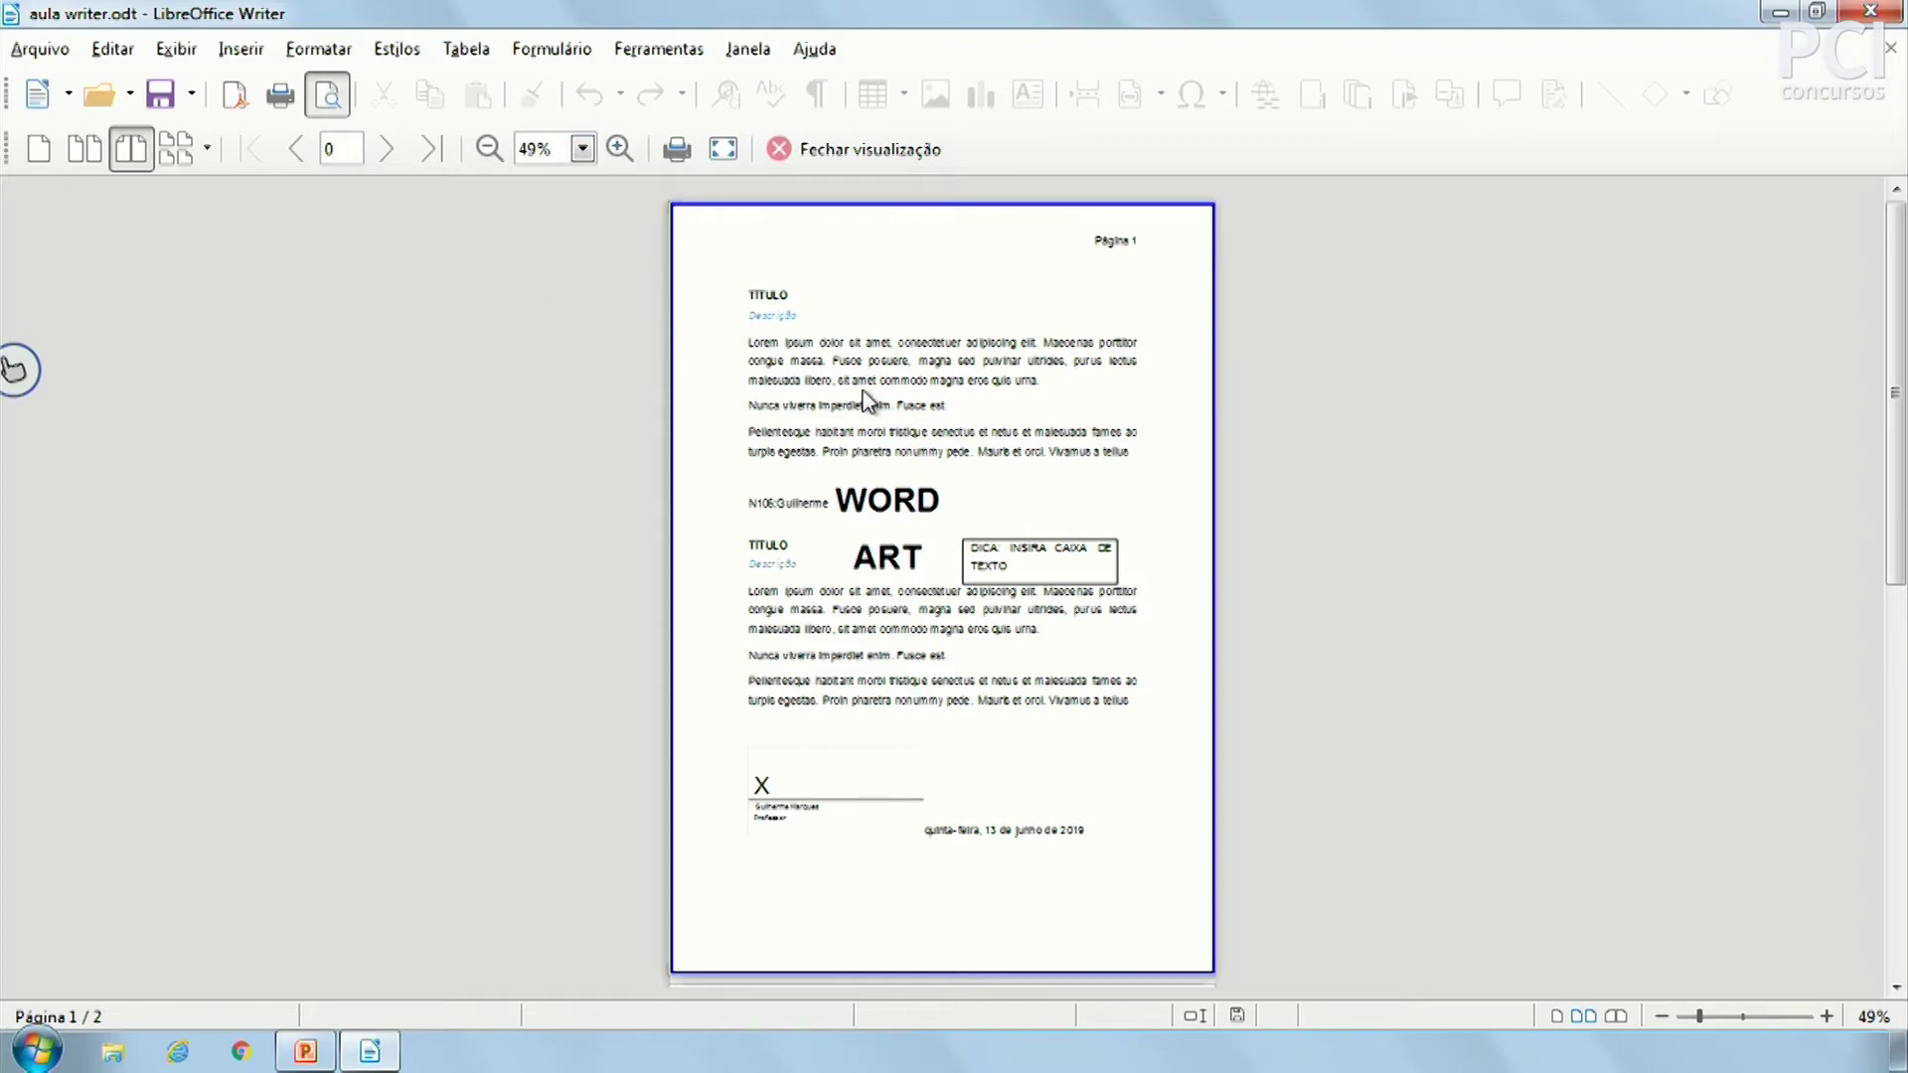
pyautogui.scroll(-2, 934, 452)
pyautogui.scroll(2, 940, 449)
# Show the print preview in full screen and leave it, and reopen and close the normal preview
pyautogui.click(723, 150)
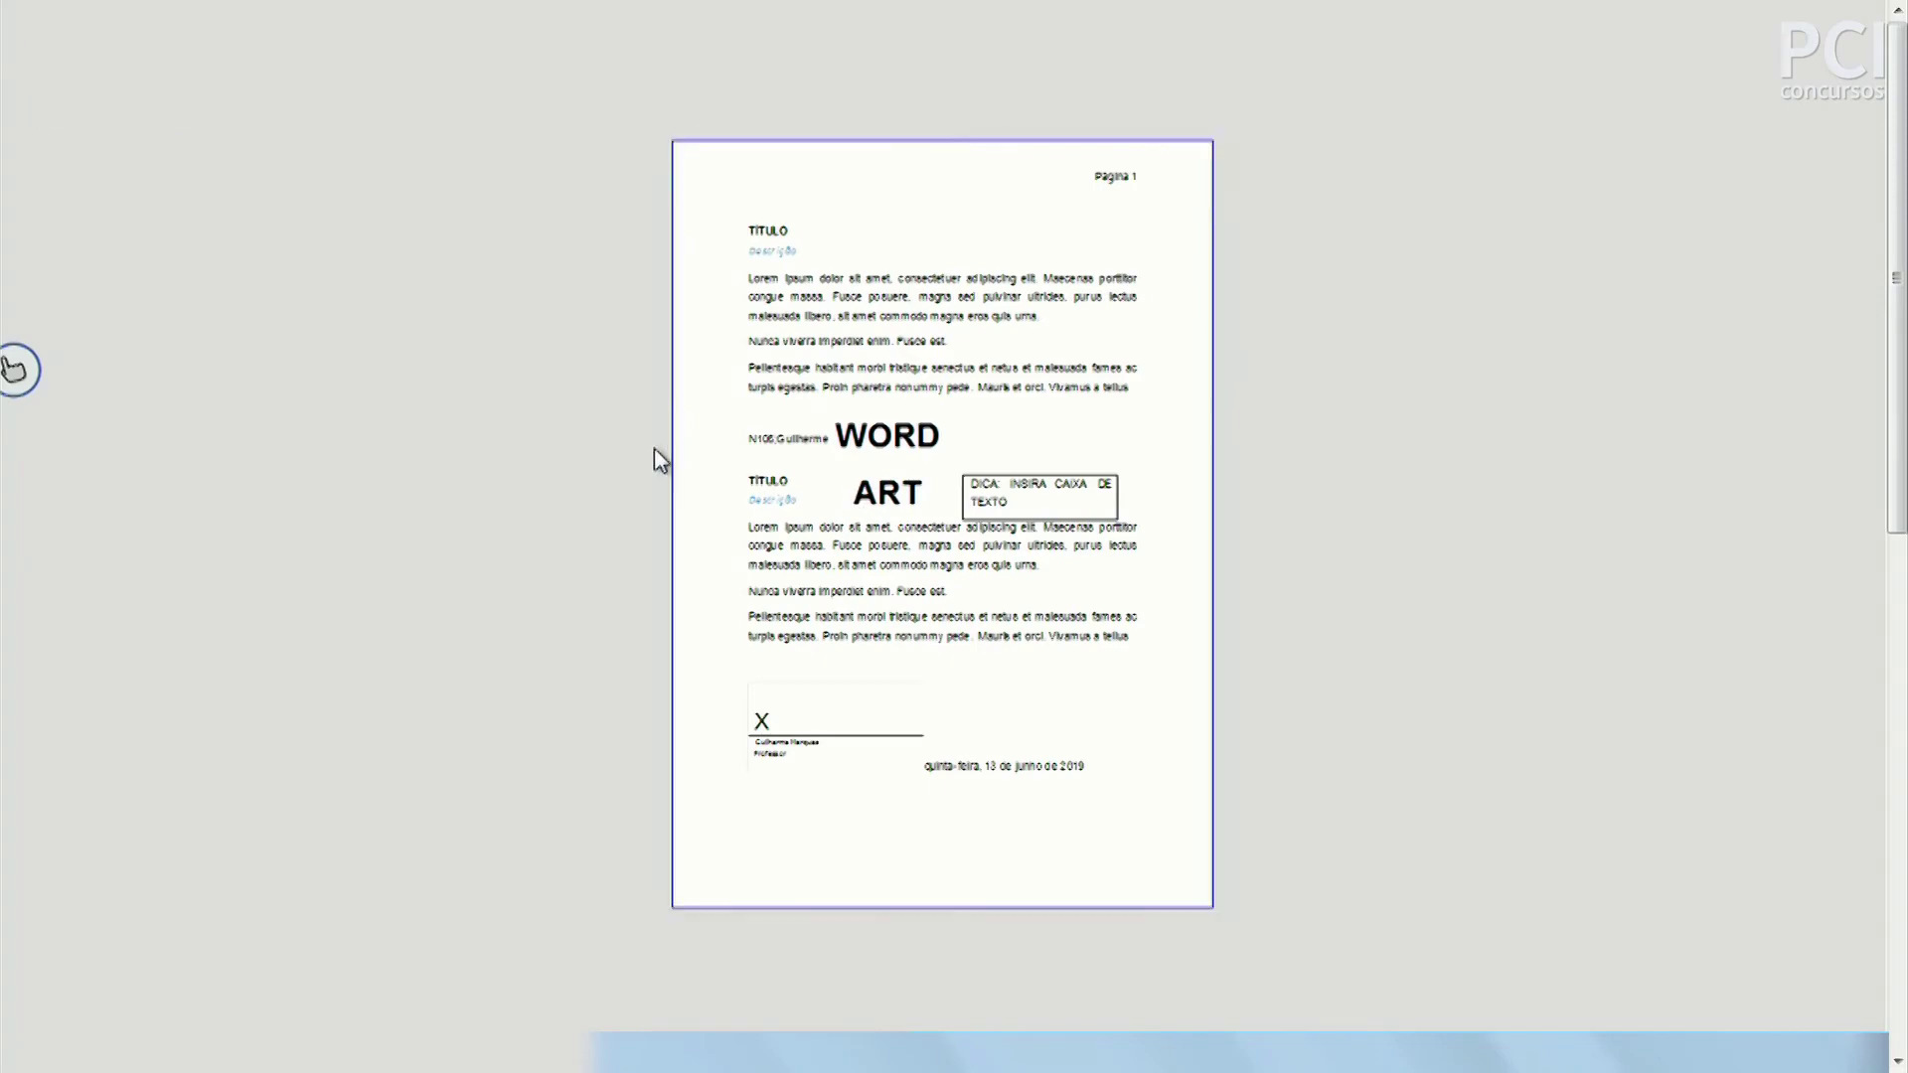
pyautogui.press('Escape')
pyautogui.click(62, 92)
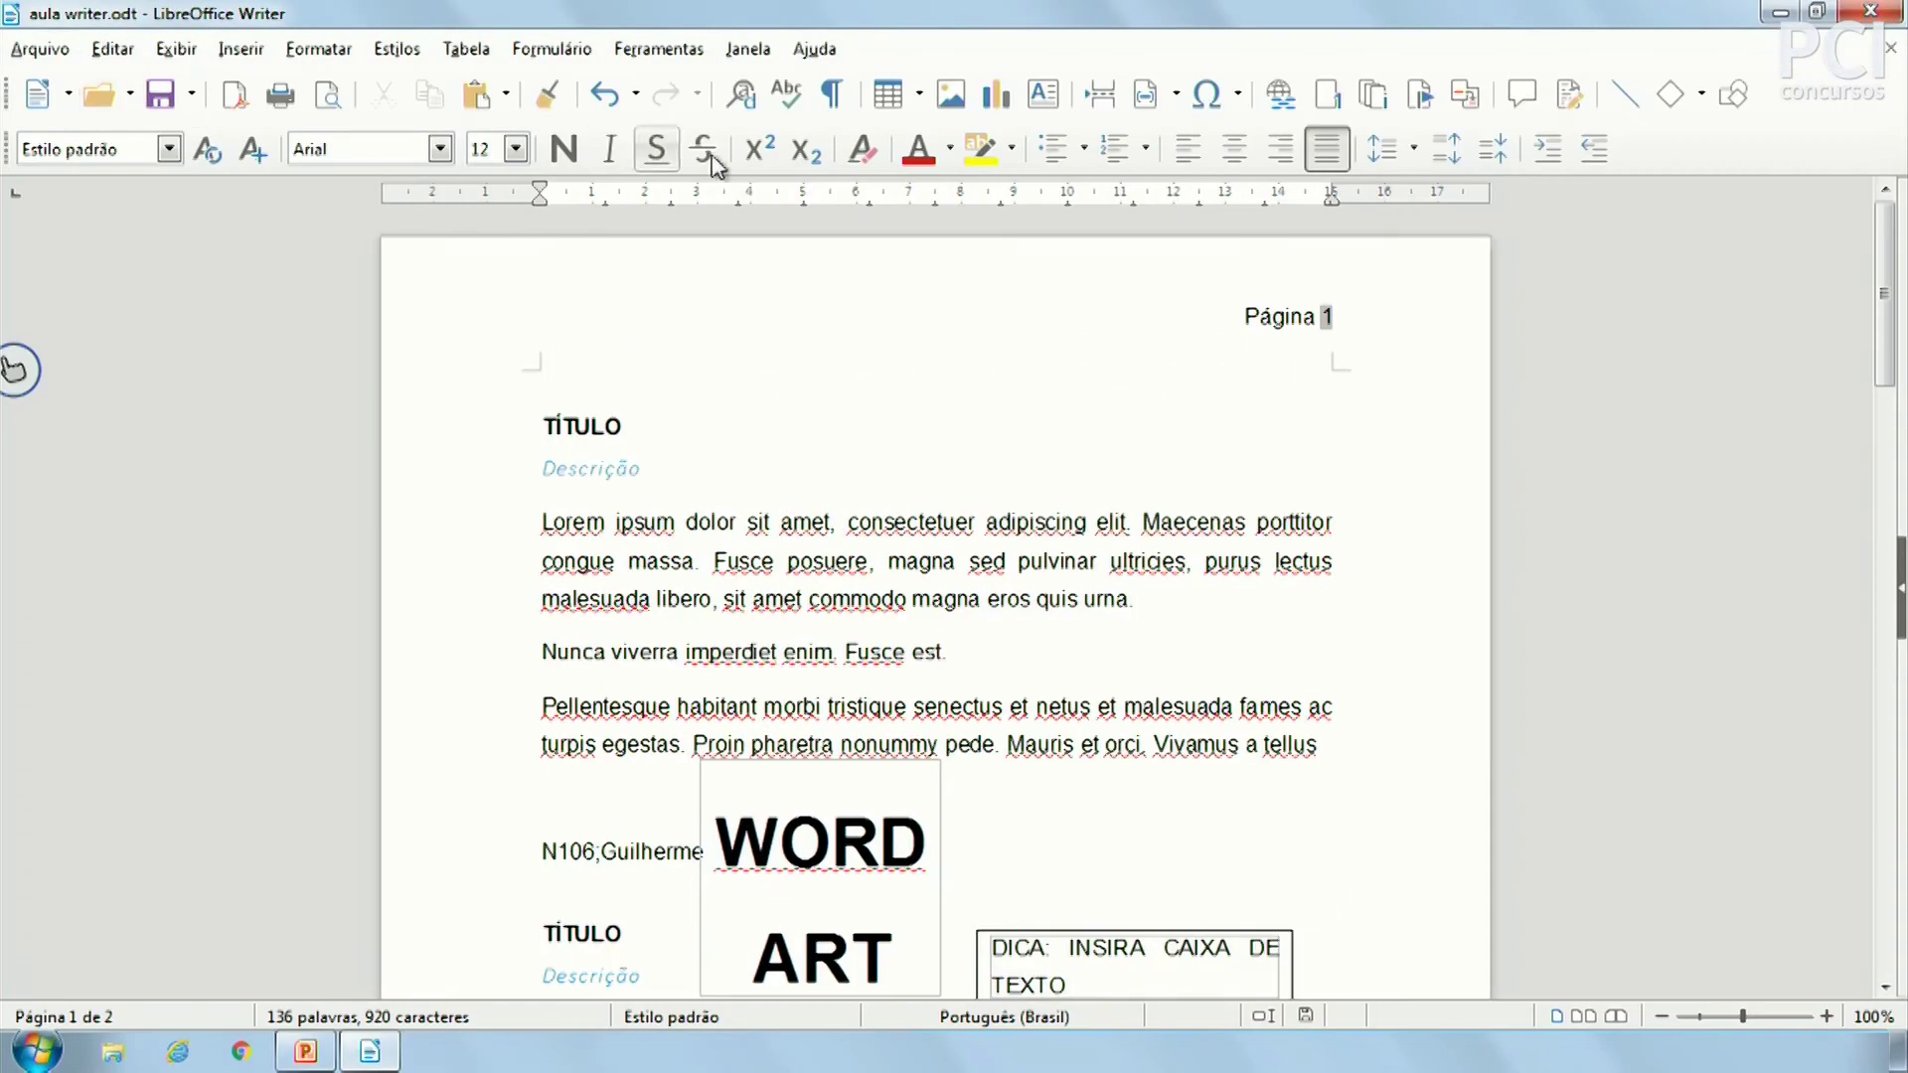
pyautogui.click(835, 353)
pyautogui.click(969, 735)
pyautogui.click(328, 94)
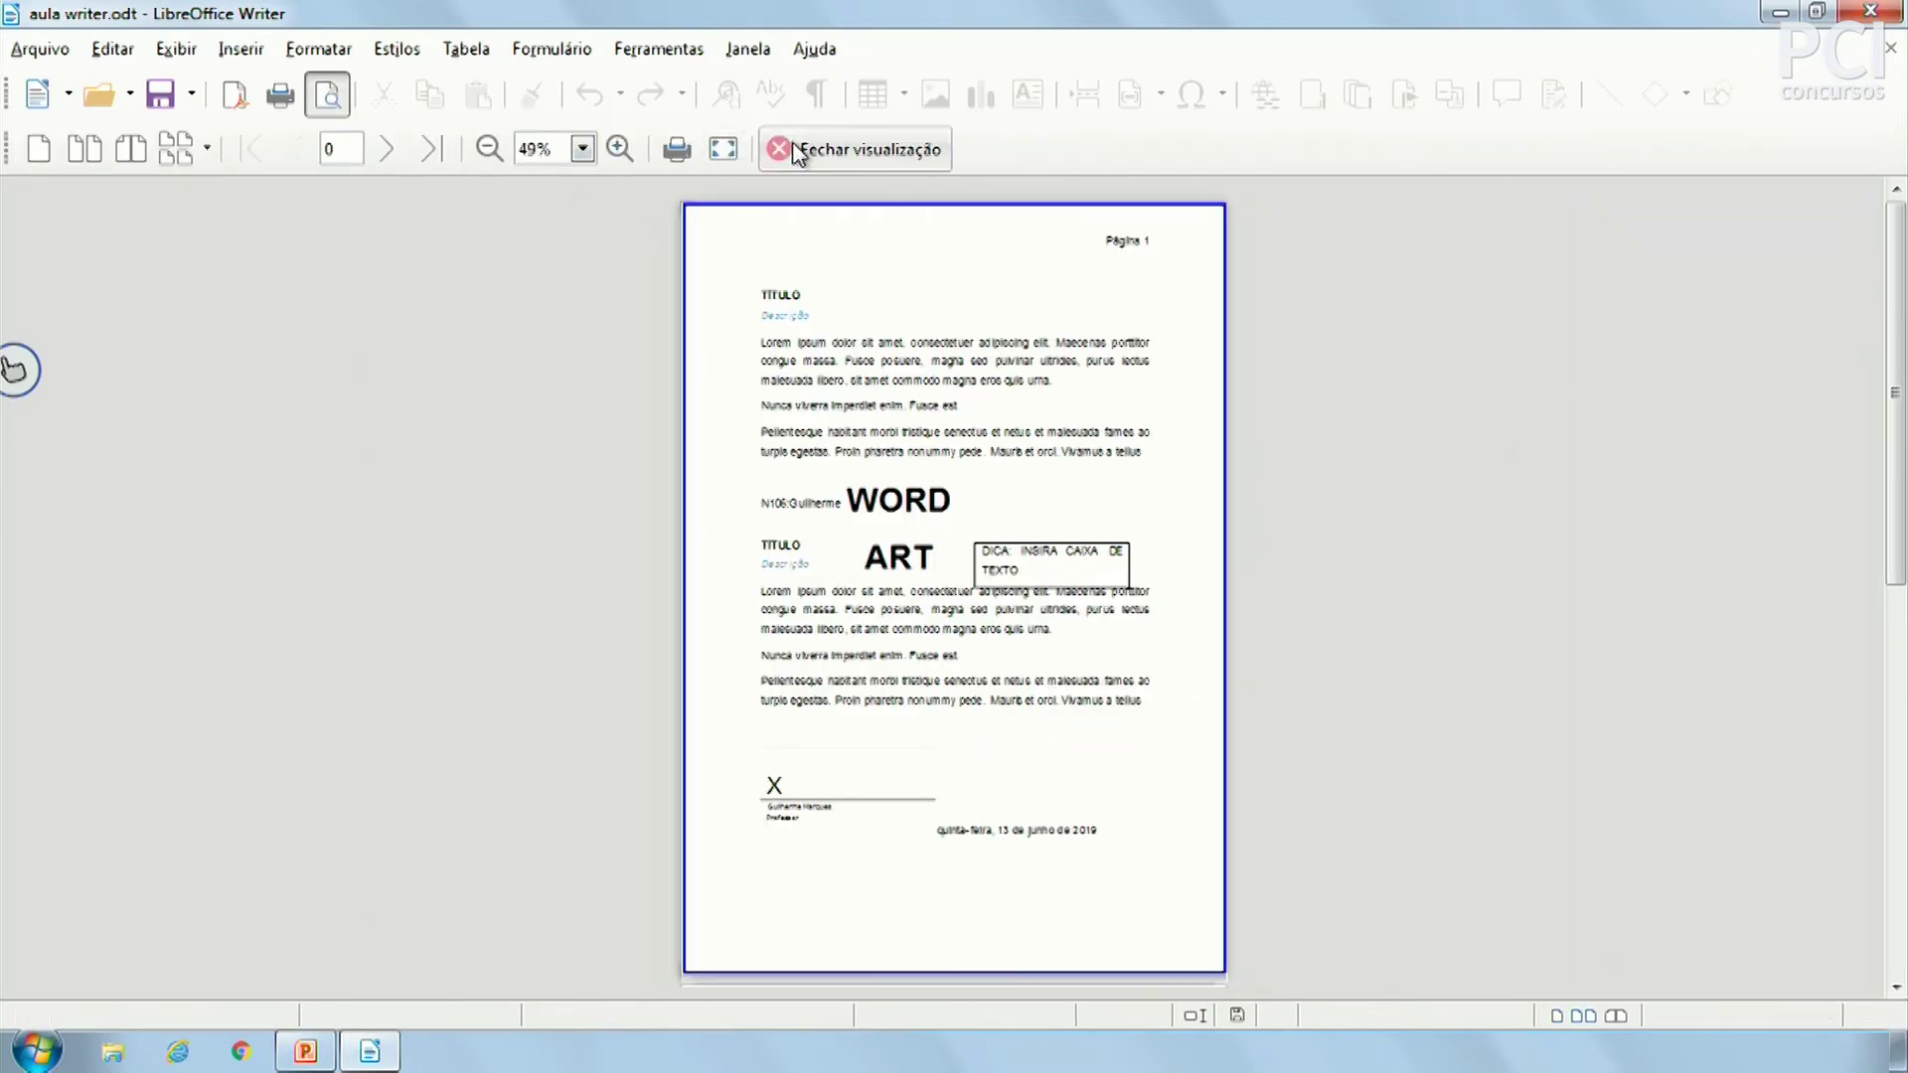
pyautogui.click(795, 151)
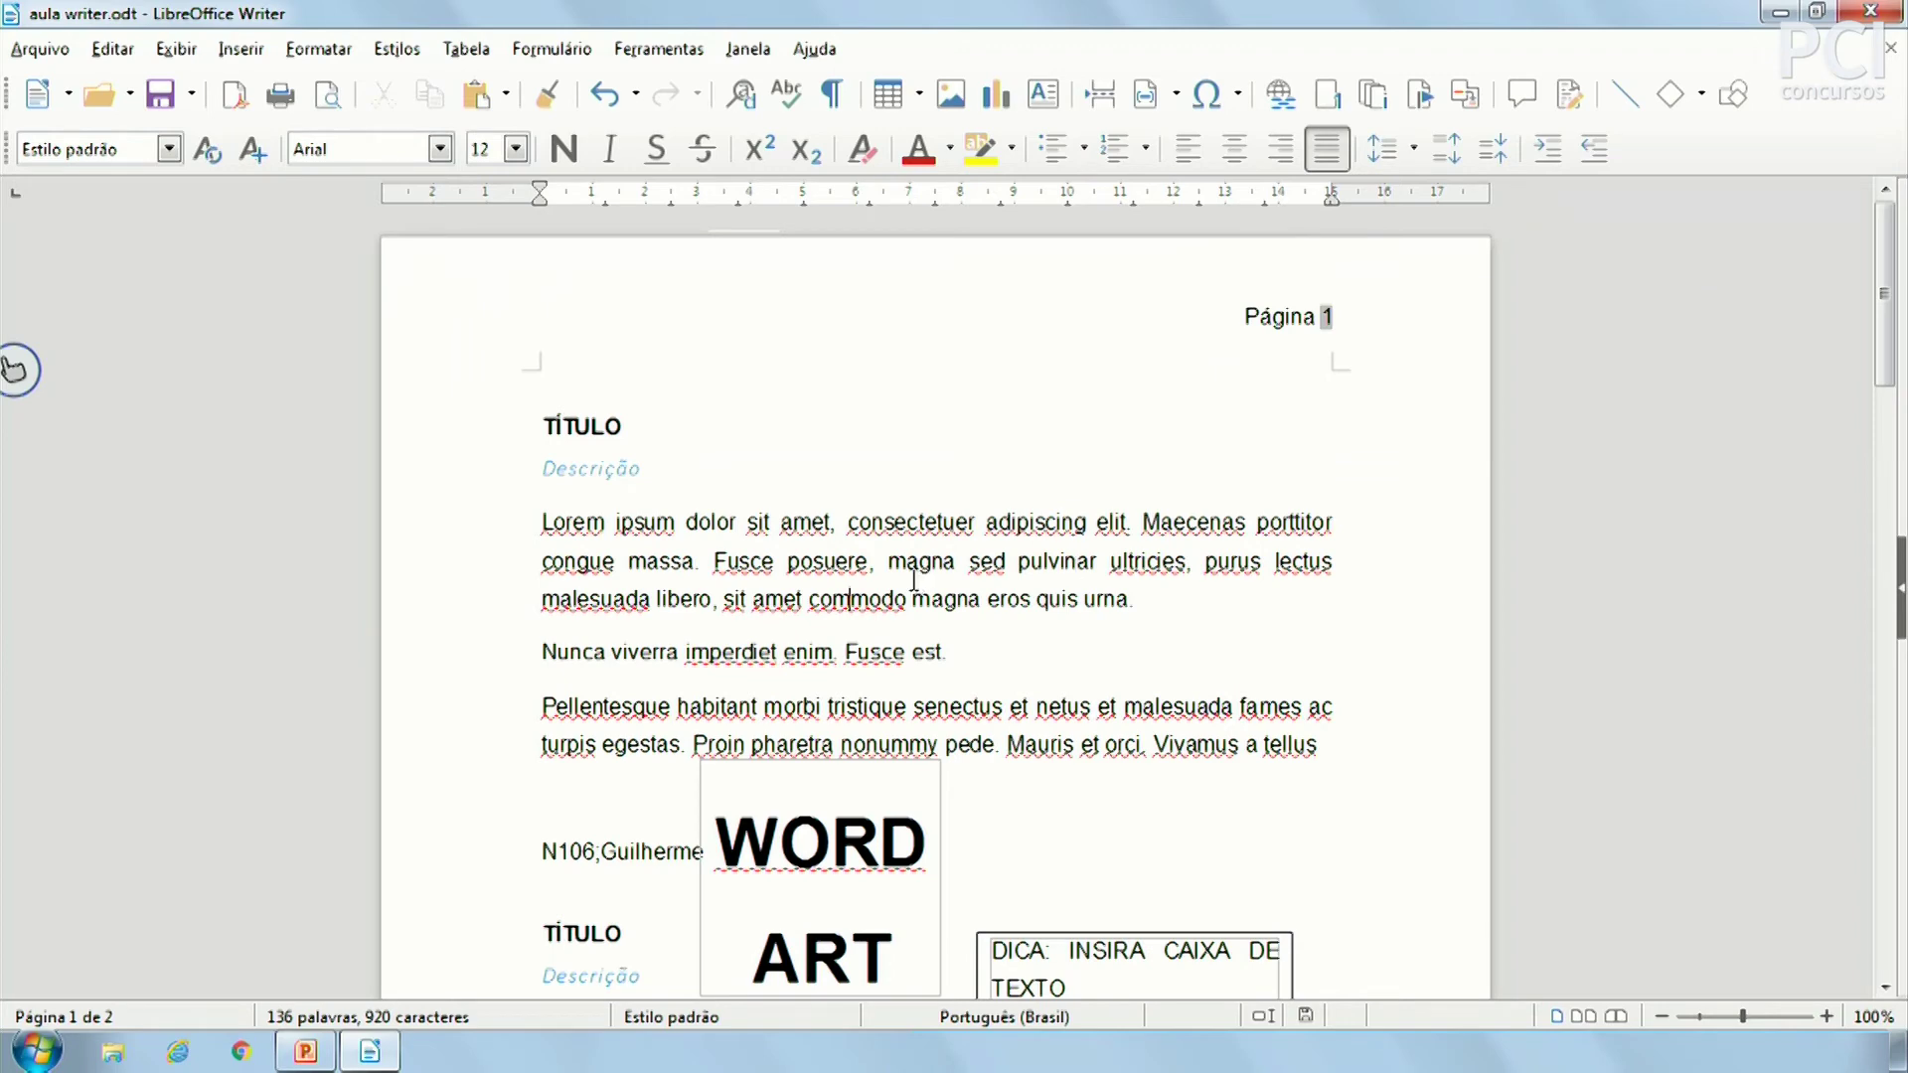
# Copy the text of the first paragraph from "sit amet" to within "commodo" and clear the selection
pyautogui.moveTo(548, 524)
pyautogui.mouseDown()
pyautogui.moveTo(626, 523)
pyautogui.moveTo(557, 522)
pyautogui.mouseUp()
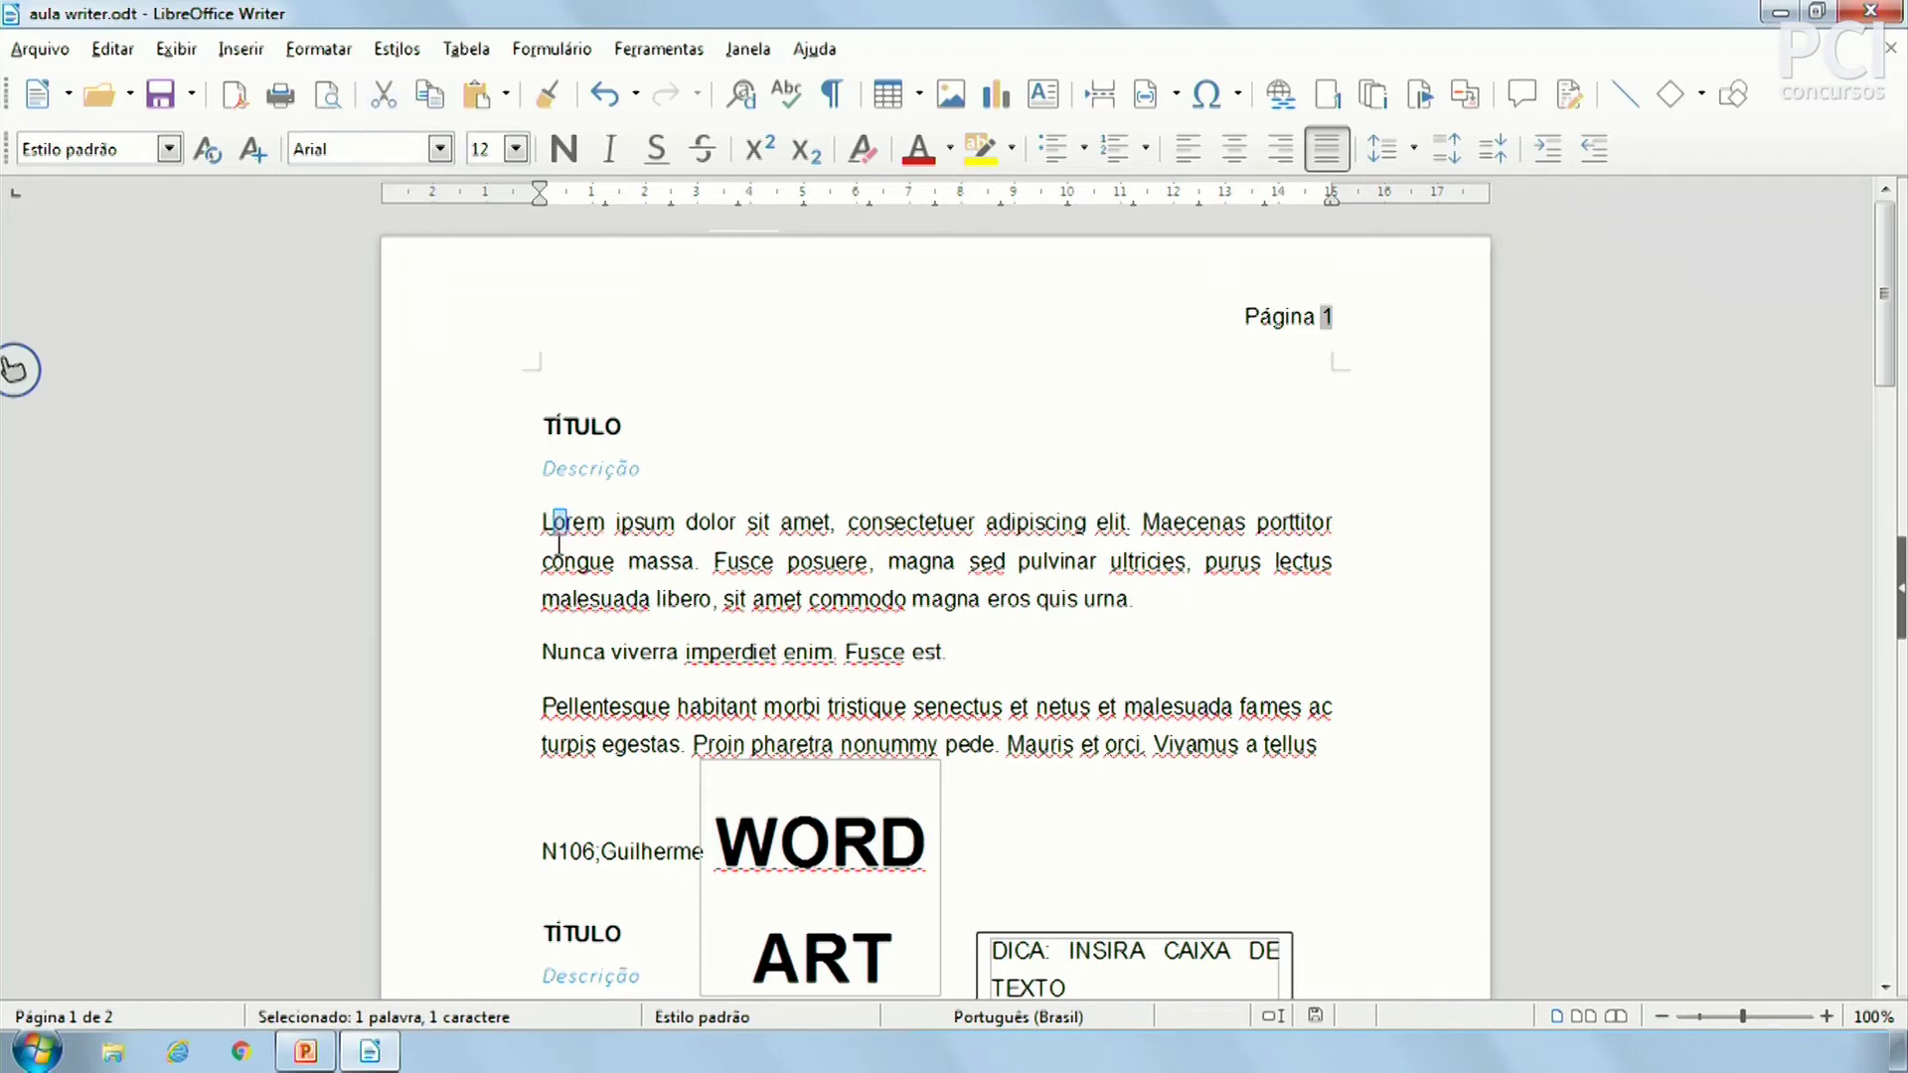
pyautogui.moveTo(747, 522); pyautogui.dragTo(863, 582)
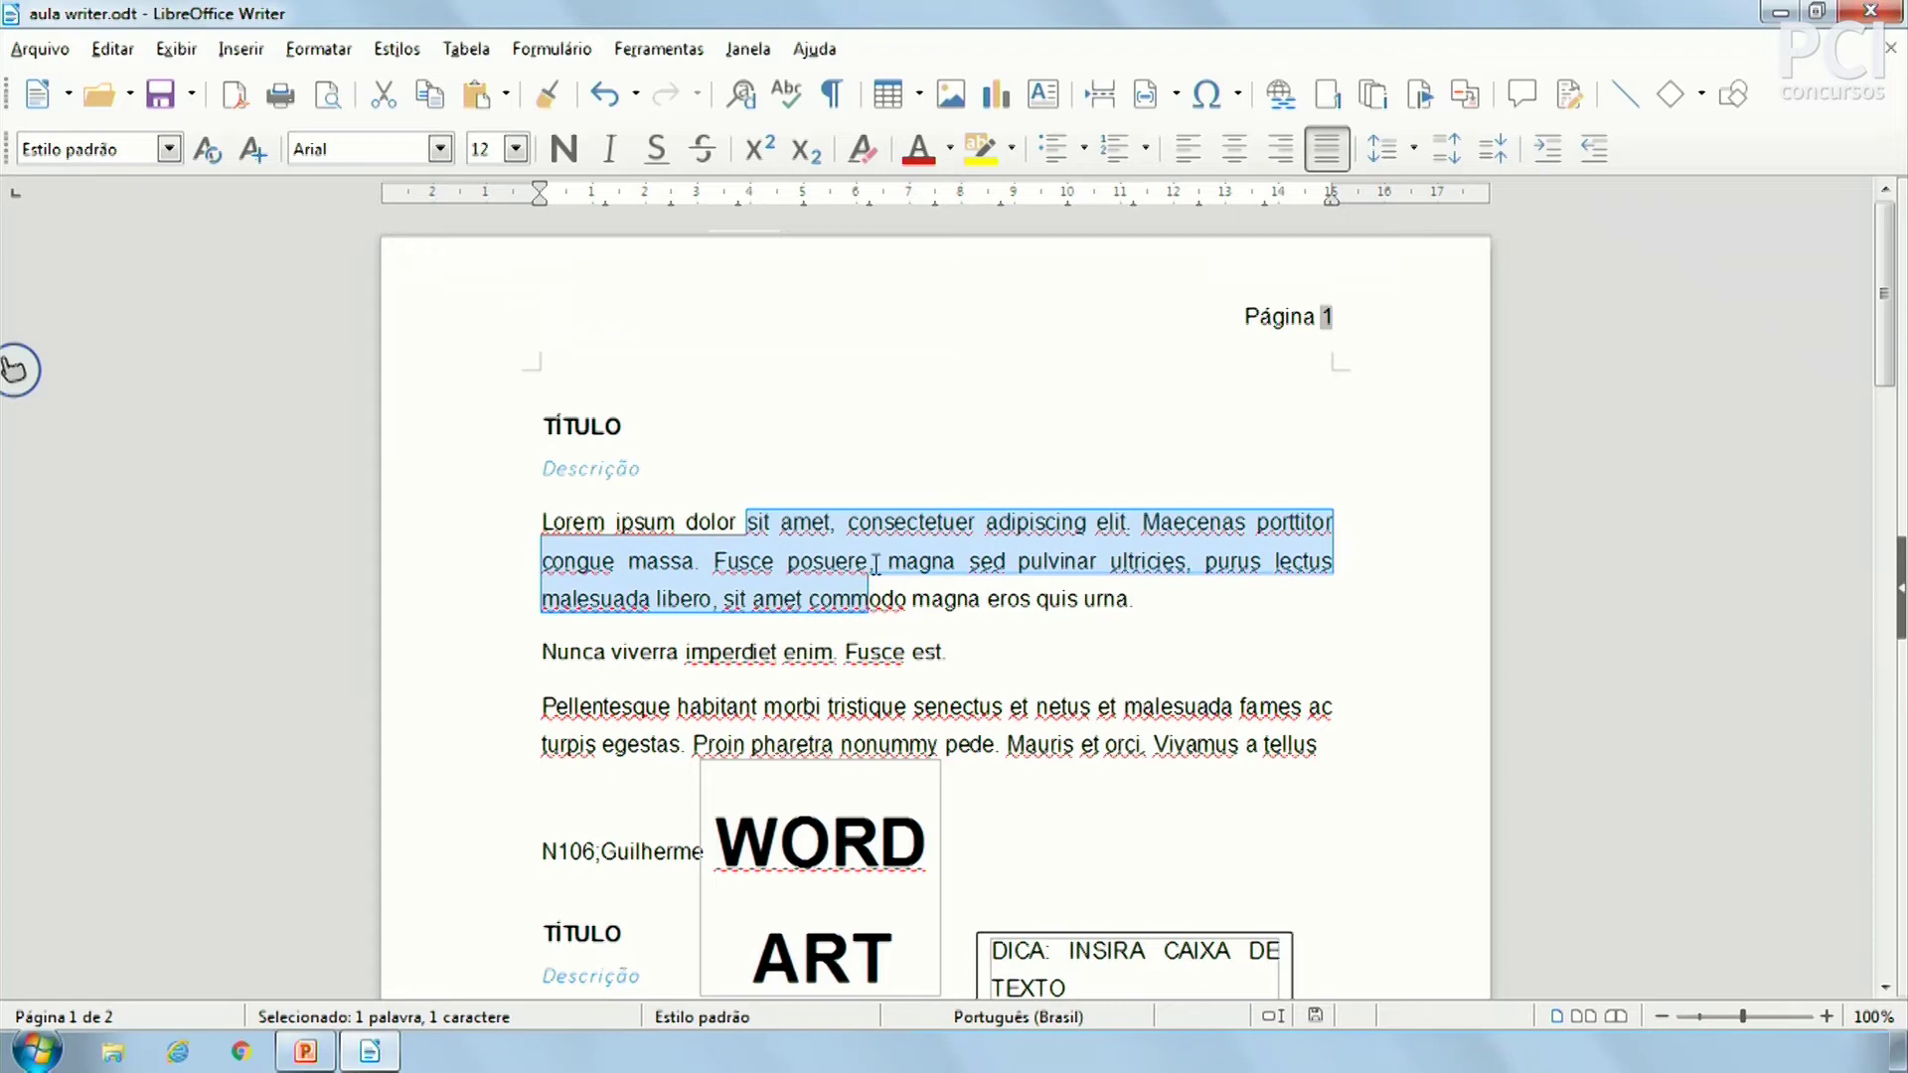
pyautogui.click(419, 98)
pyautogui.click(889, 540)
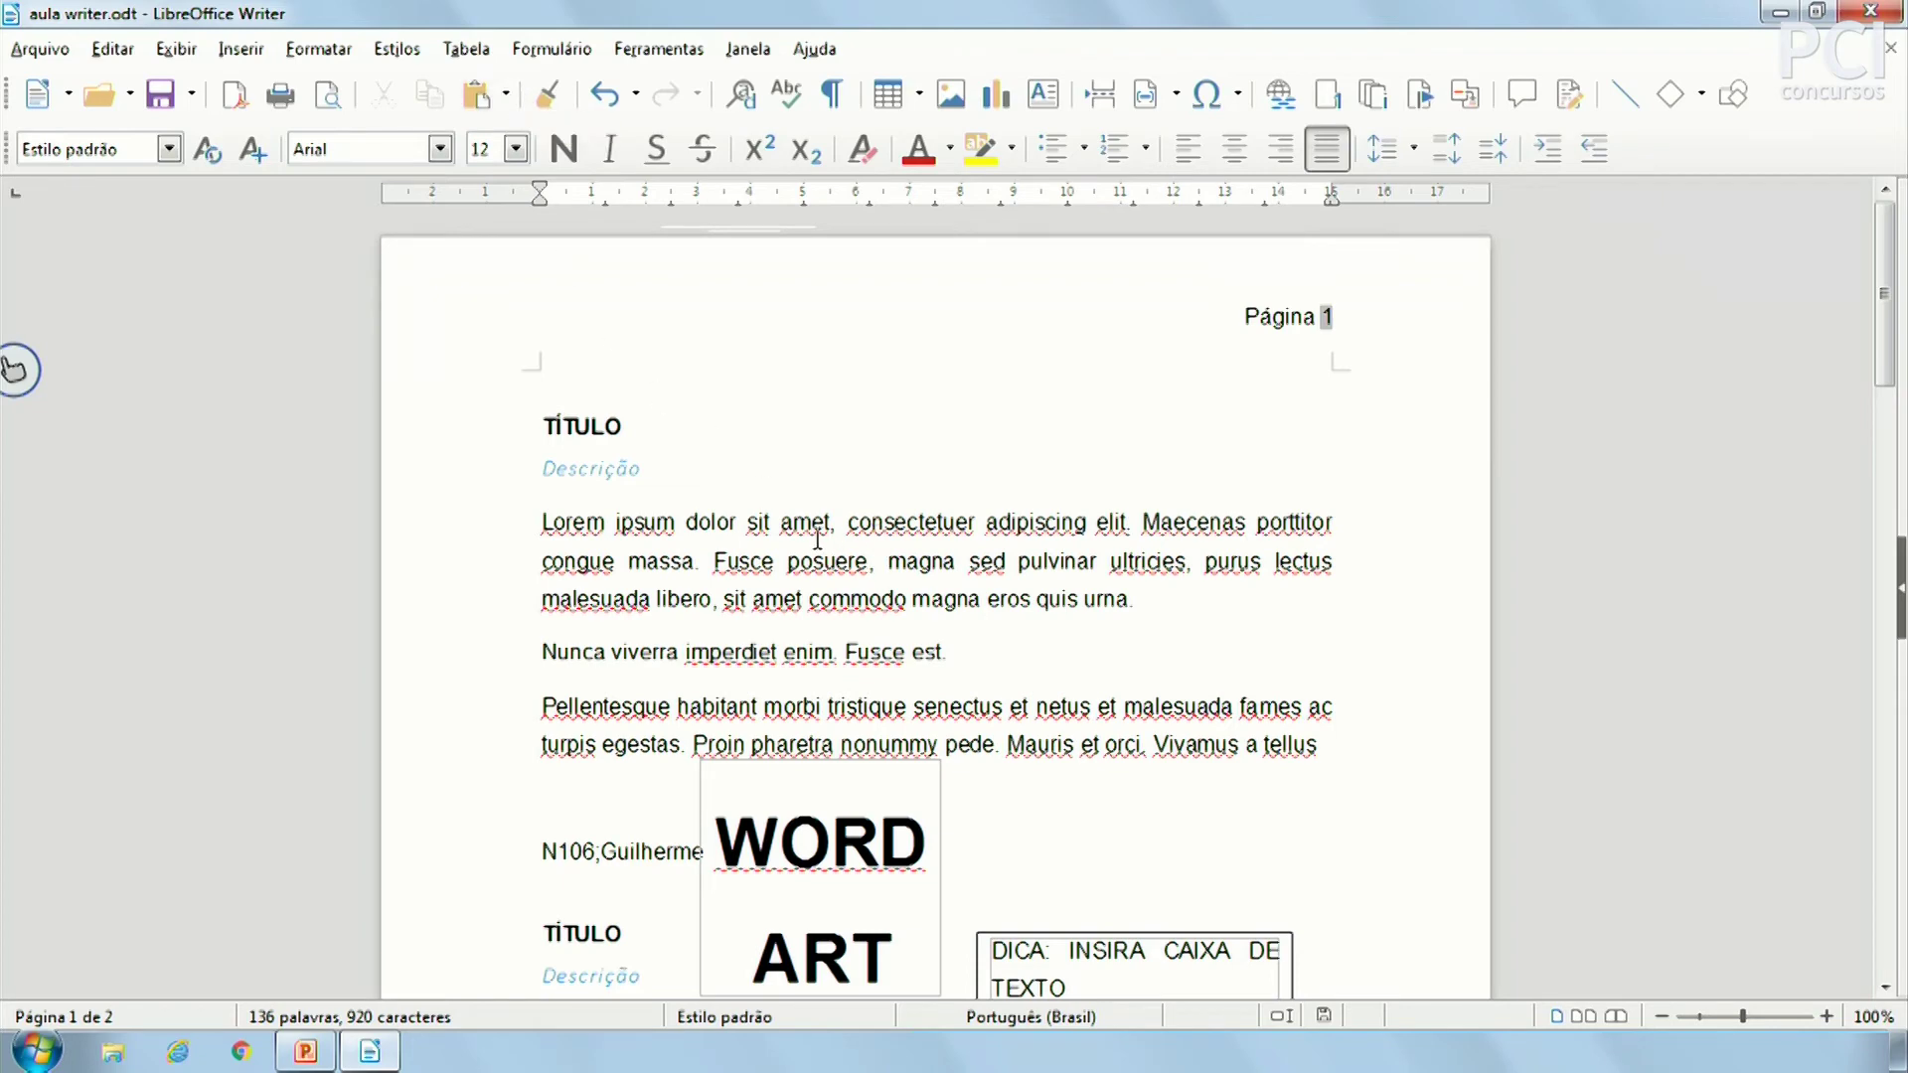
# Copy the words "Fusce posuere," from the first paragraph and place the cursor inside the following word "sed"
pyautogui.moveTo(883, 562); pyautogui.dragTo(711, 561)
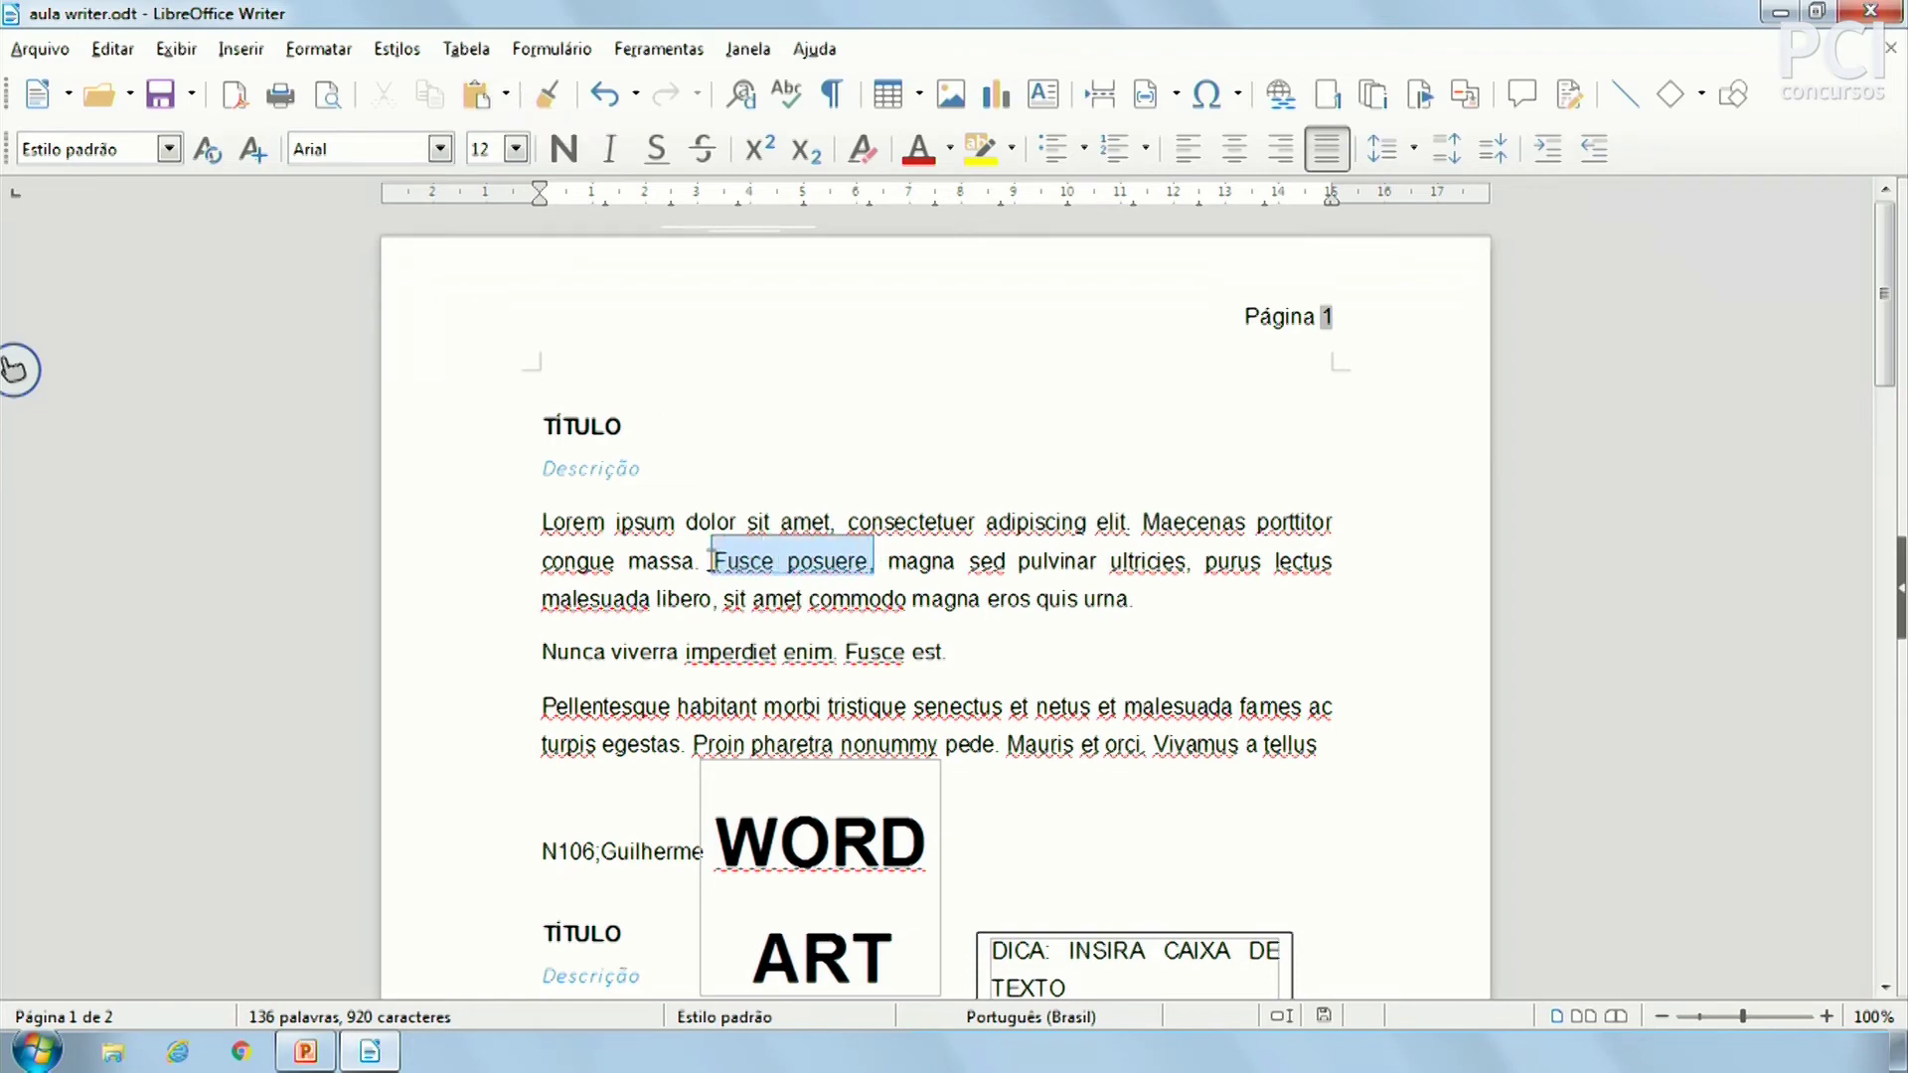
pyautogui.rightClick(798, 575)
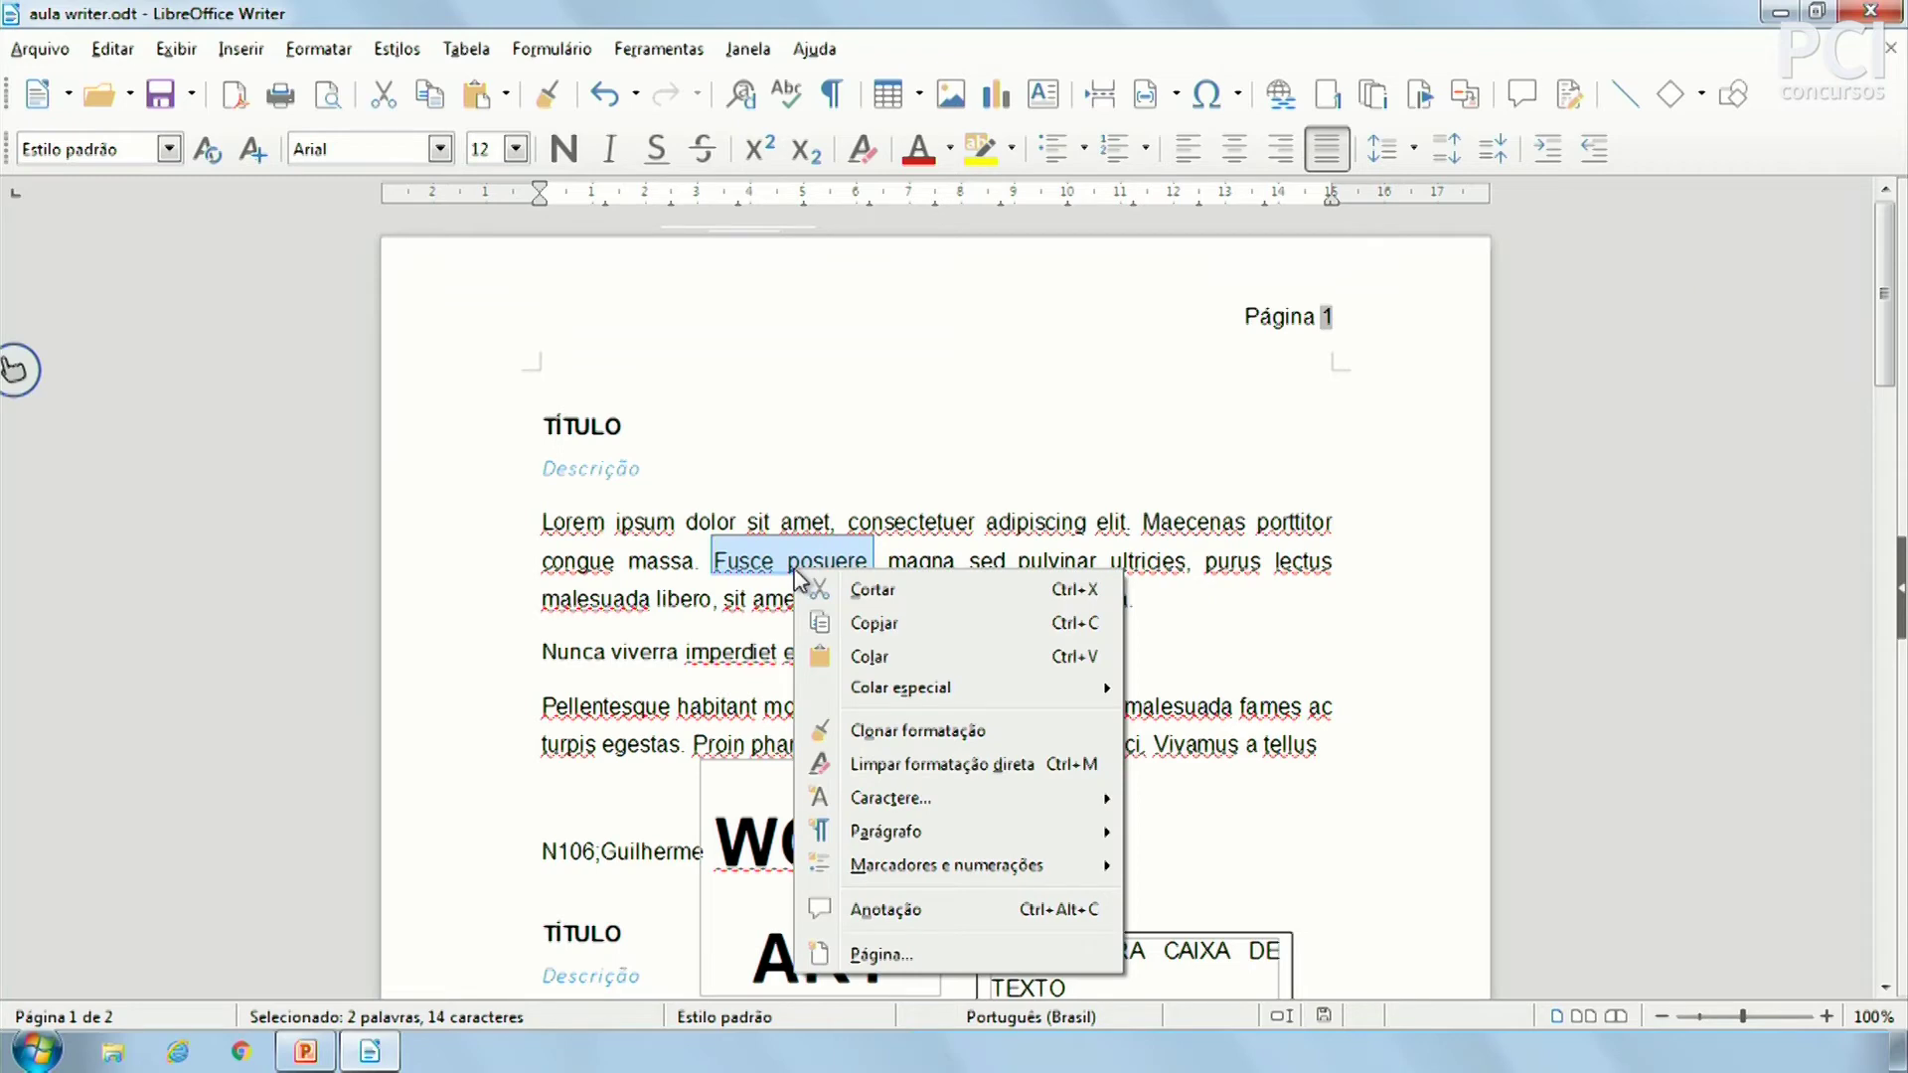
pyautogui.click(872, 623)
pyautogui.click(963, 561)
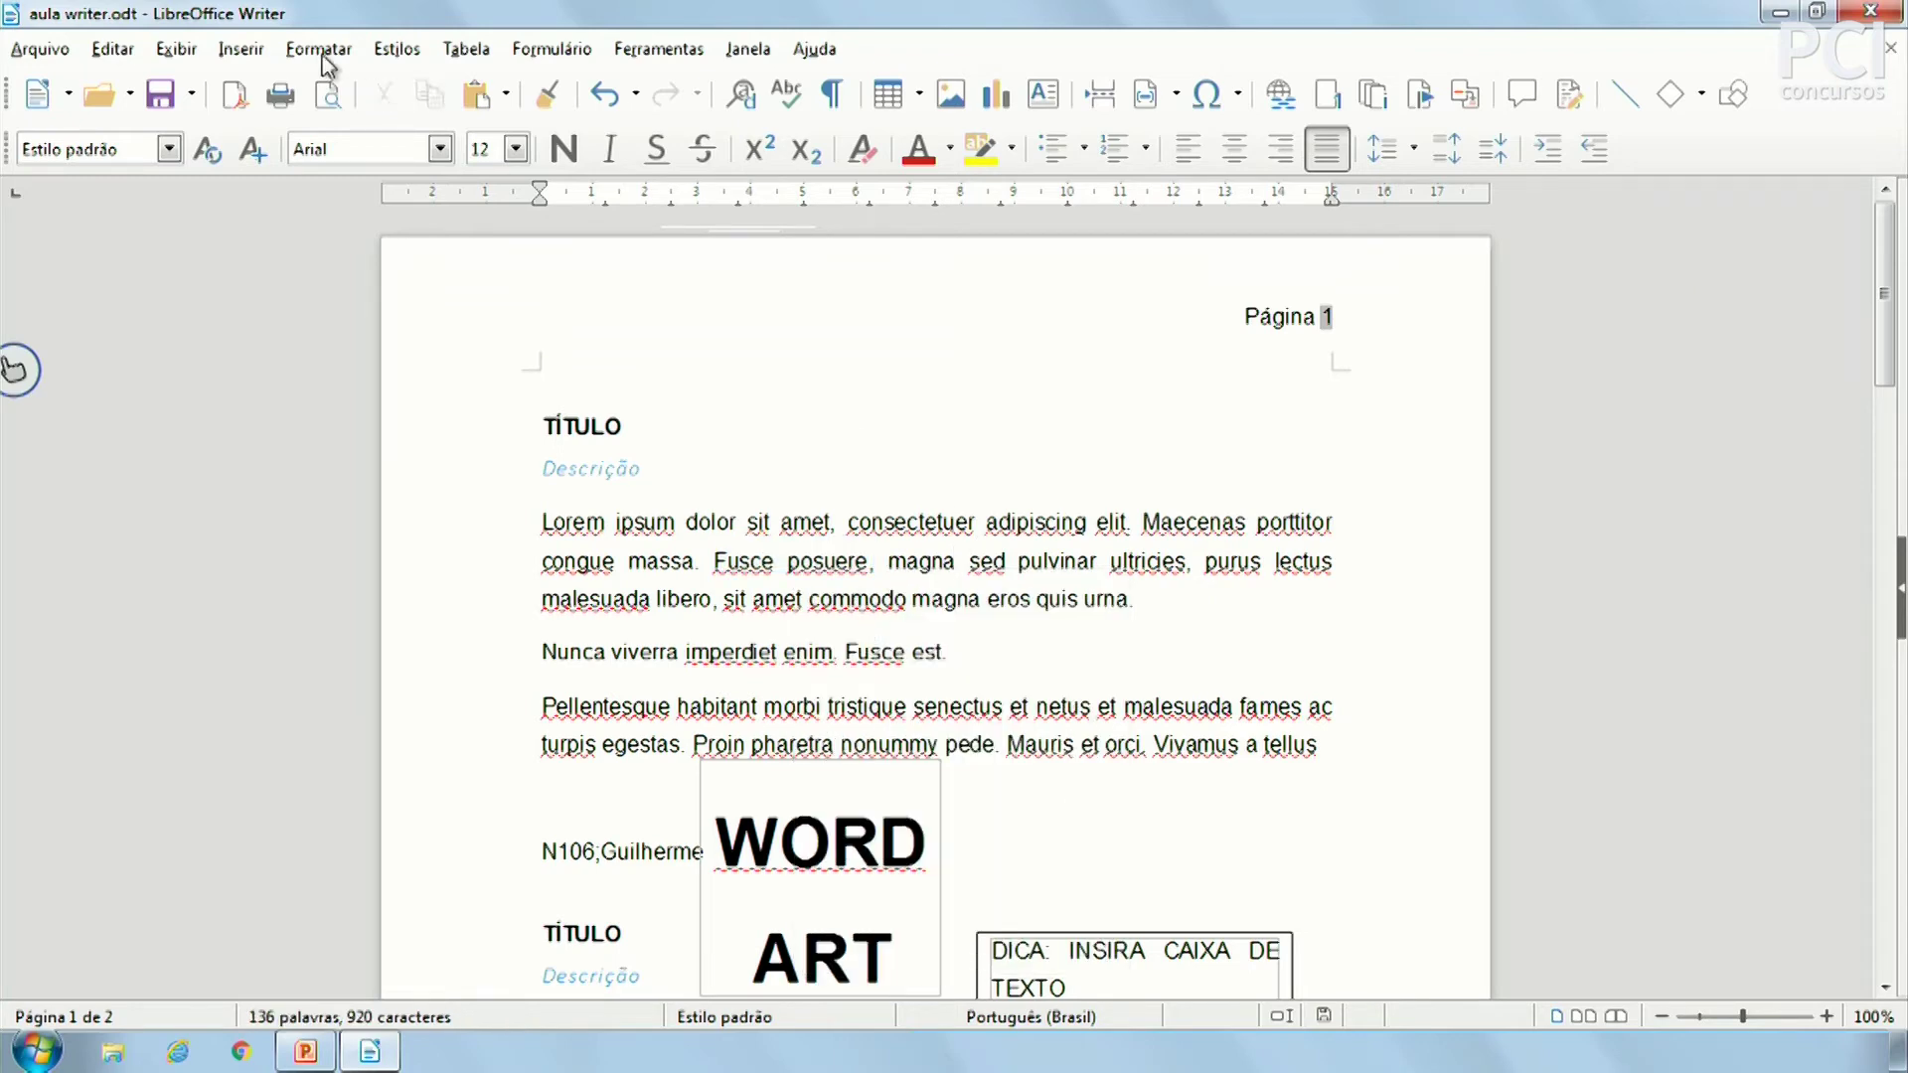
# Try pasting the copied words as a LibreOffice 6.2 text document inside "sed" and undo the paste
pyautogui.click(509, 97)
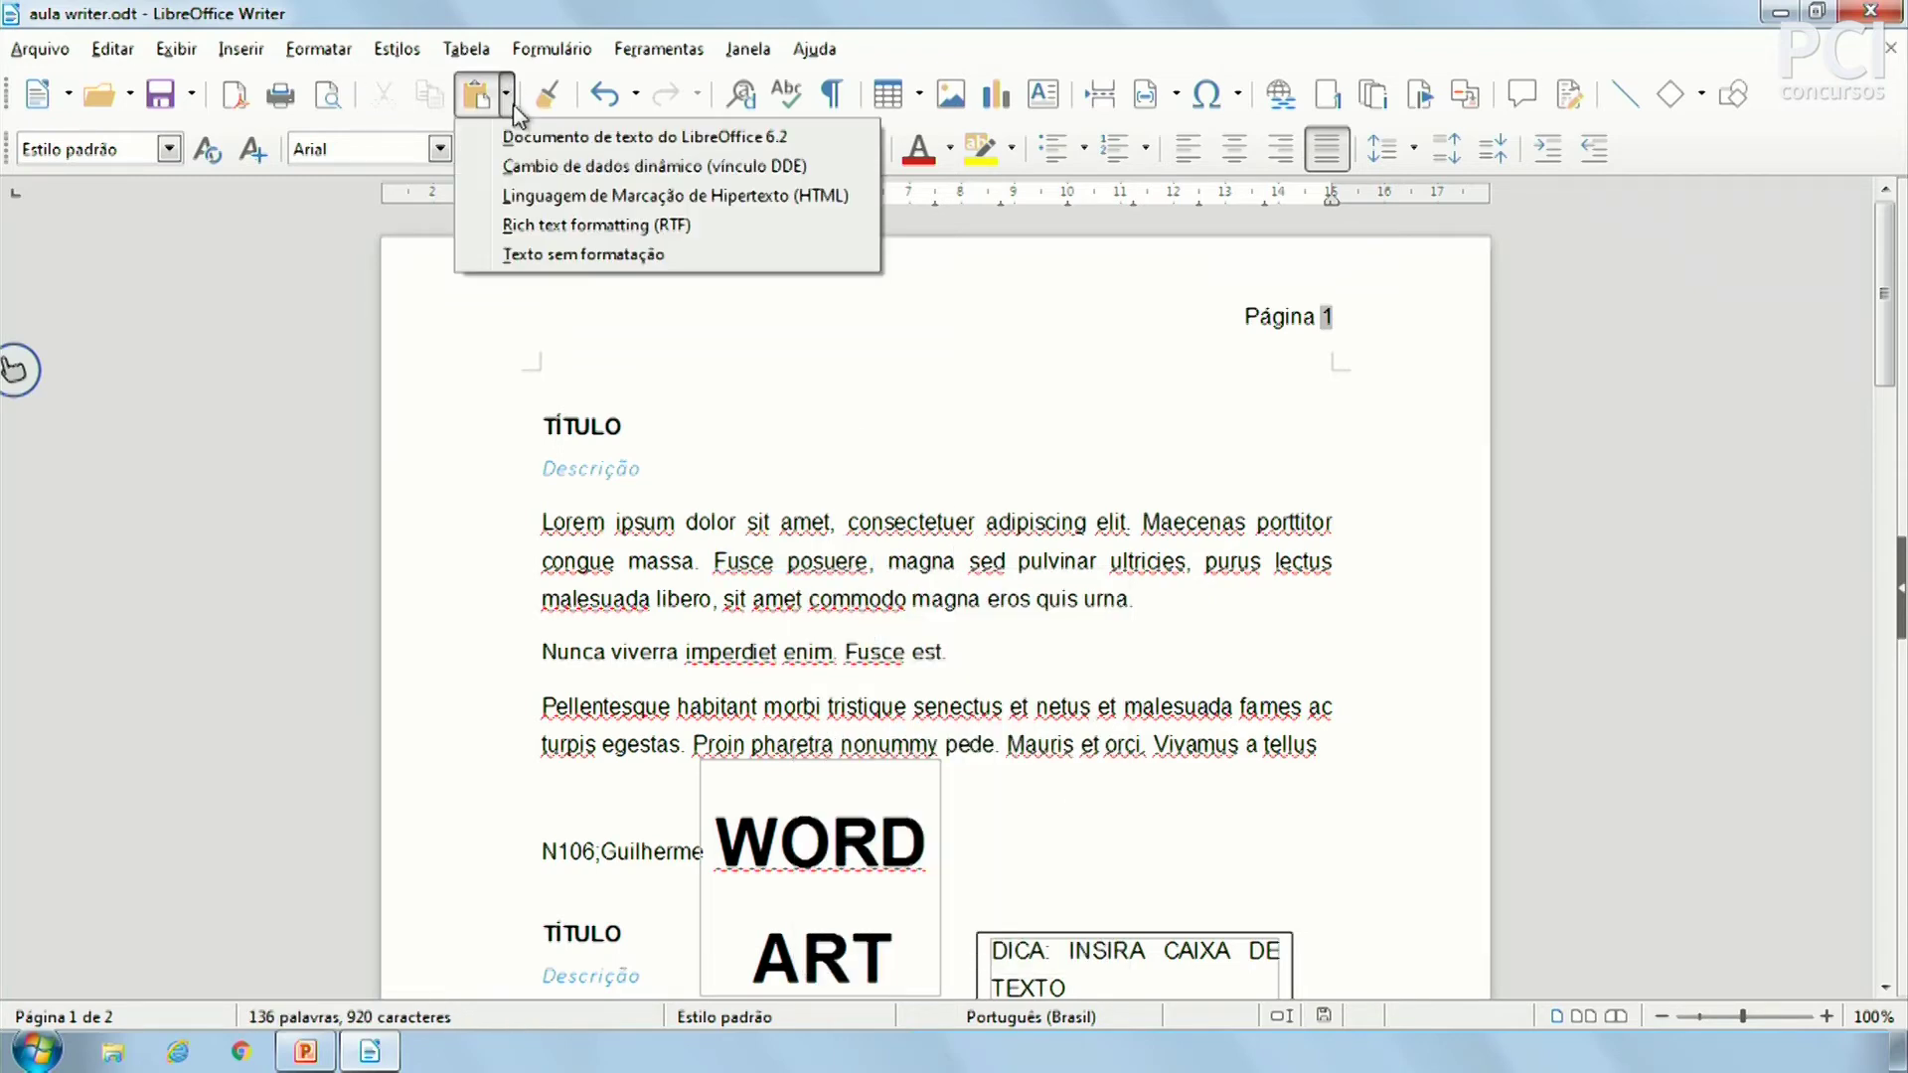
pyautogui.click(736, 137)
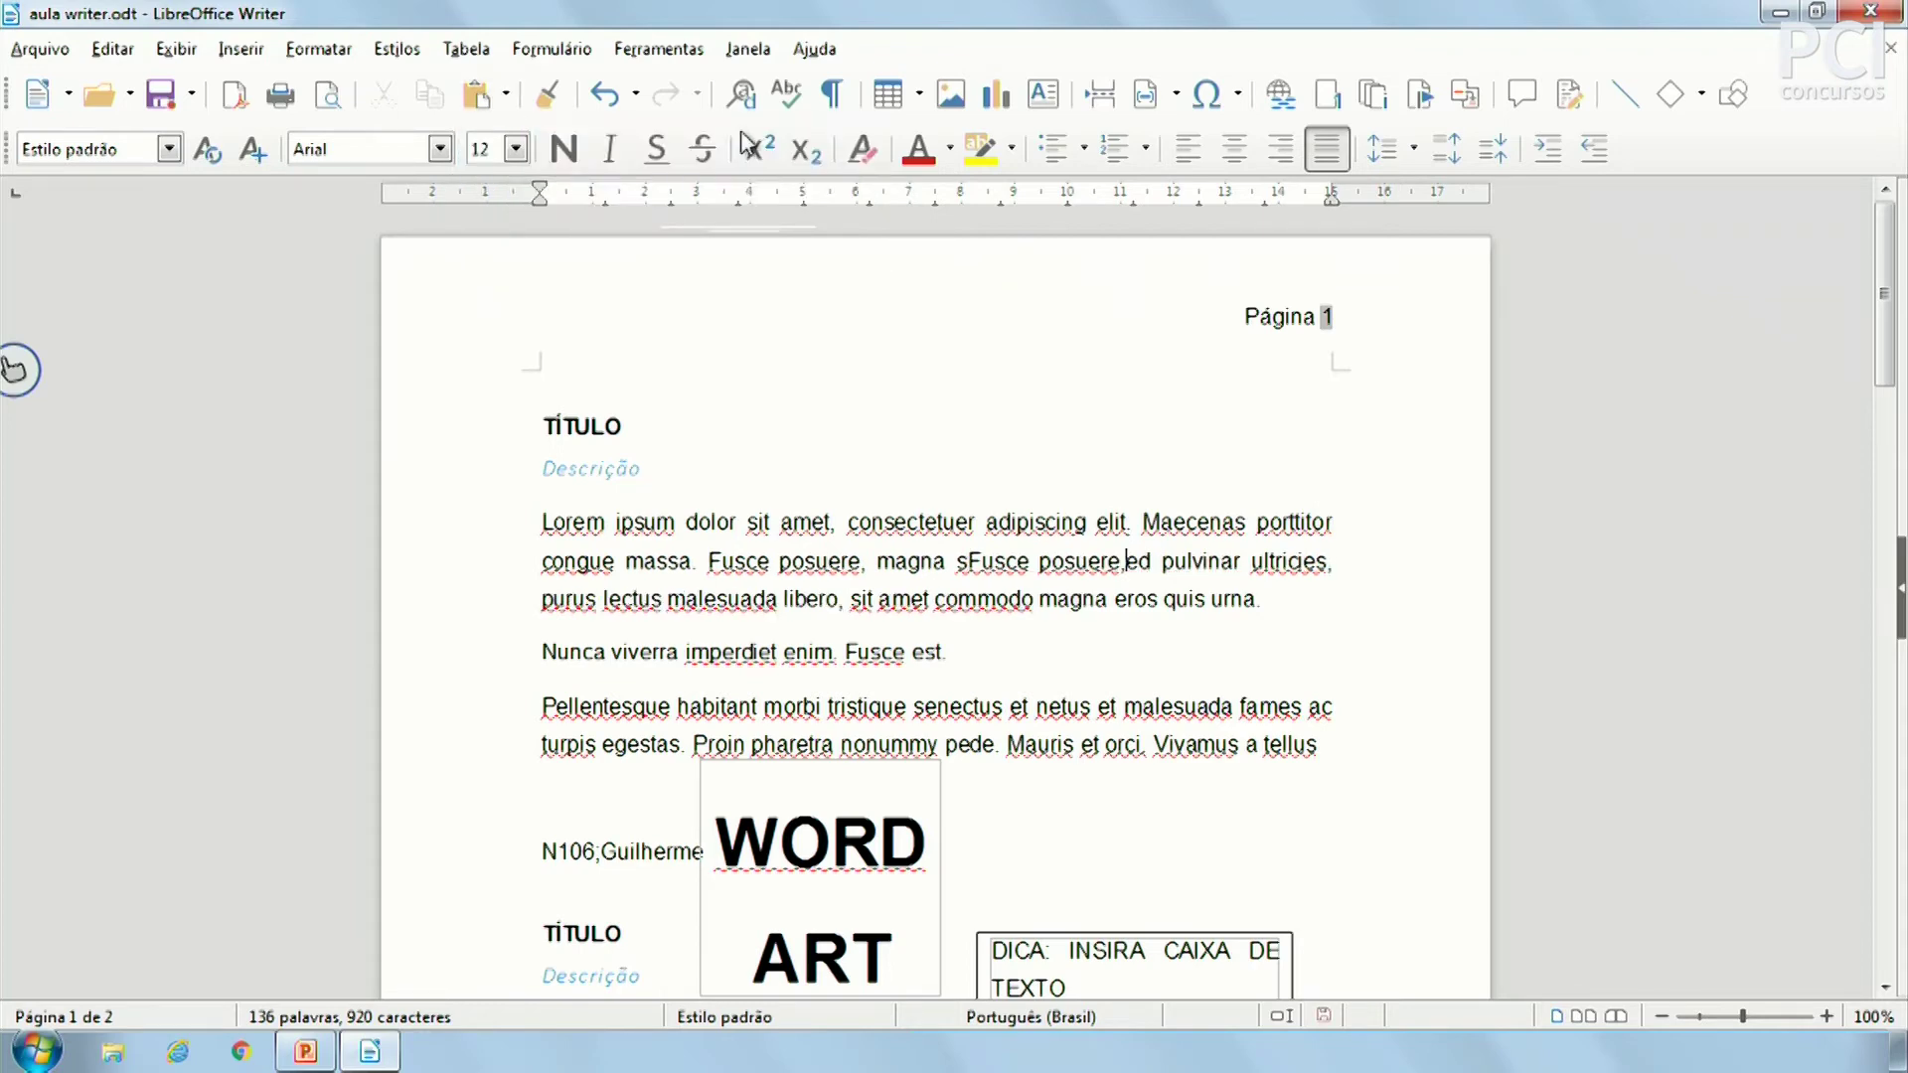
pyautogui.hotkey('ctrl', 'z')
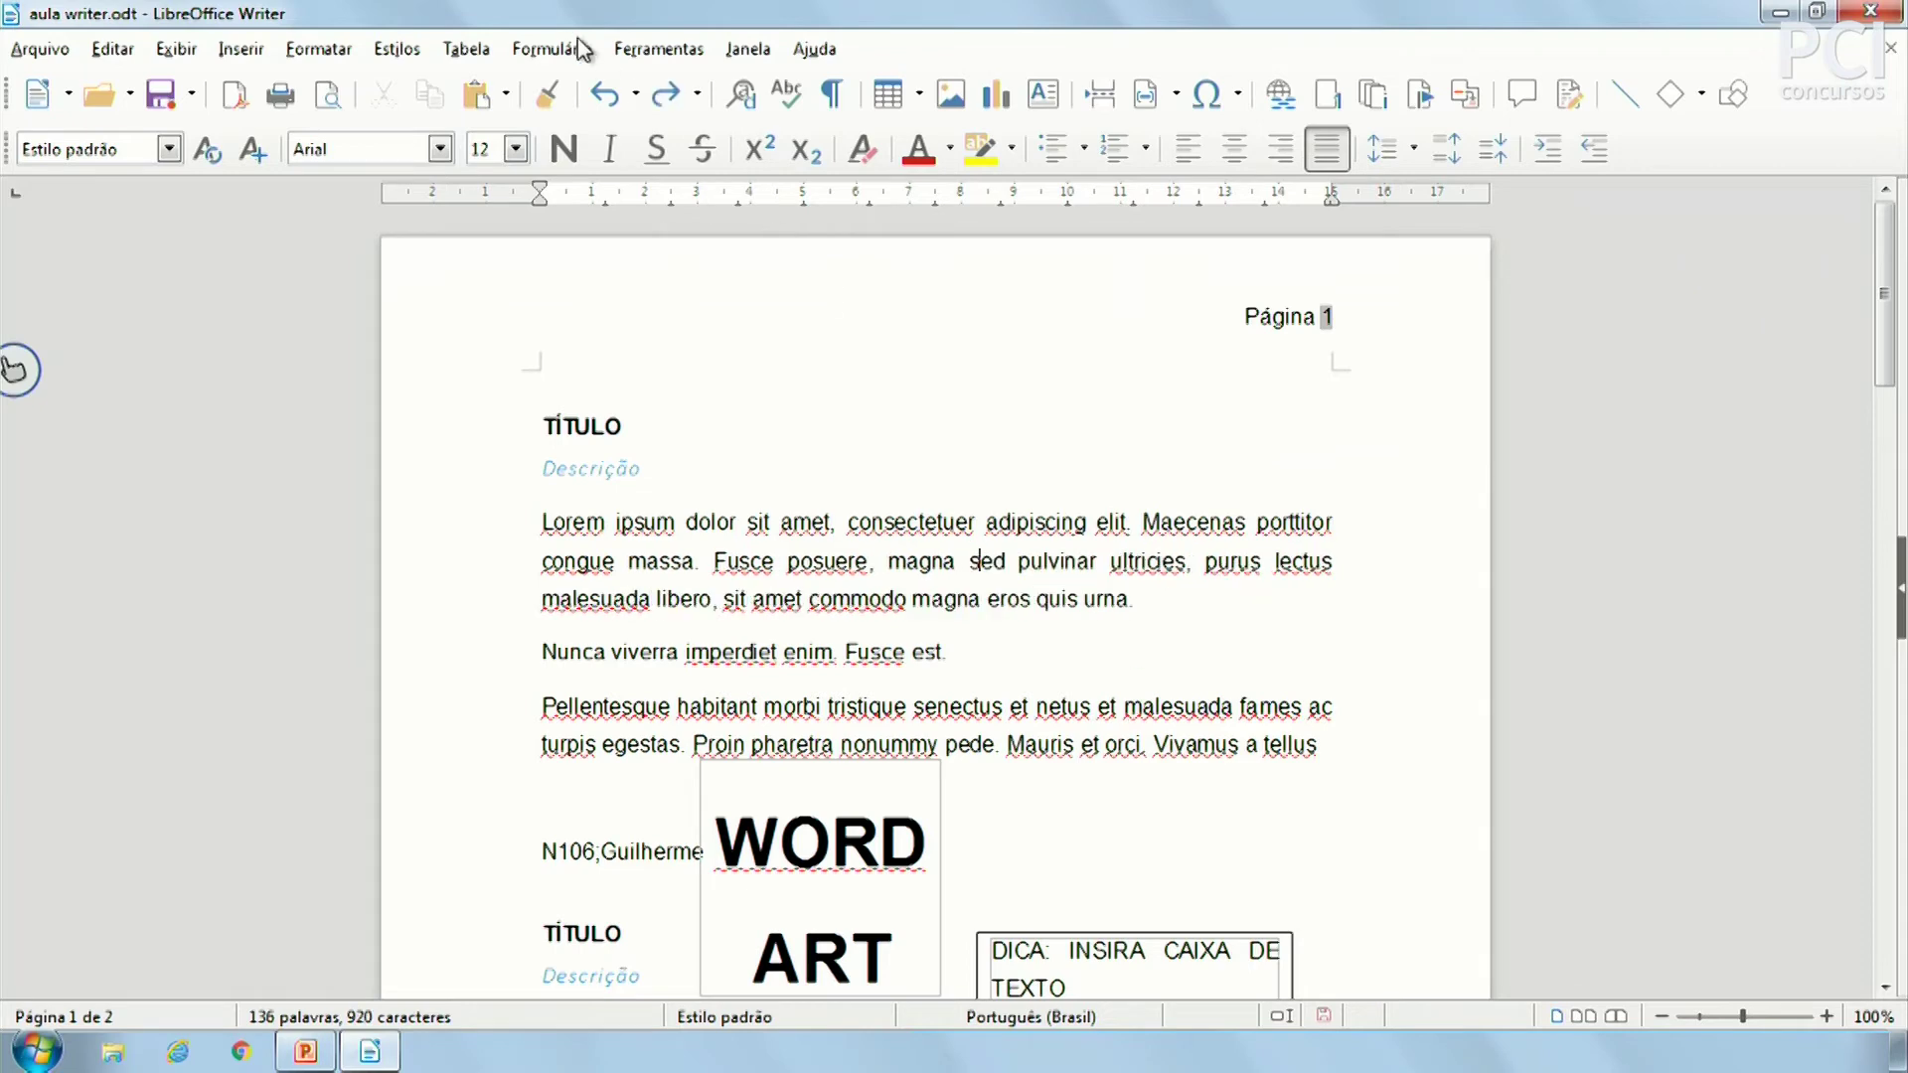
# Try pasting the copied words as unformatted text inside "sed" and undo the paste
pyautogui.click(507, 94)
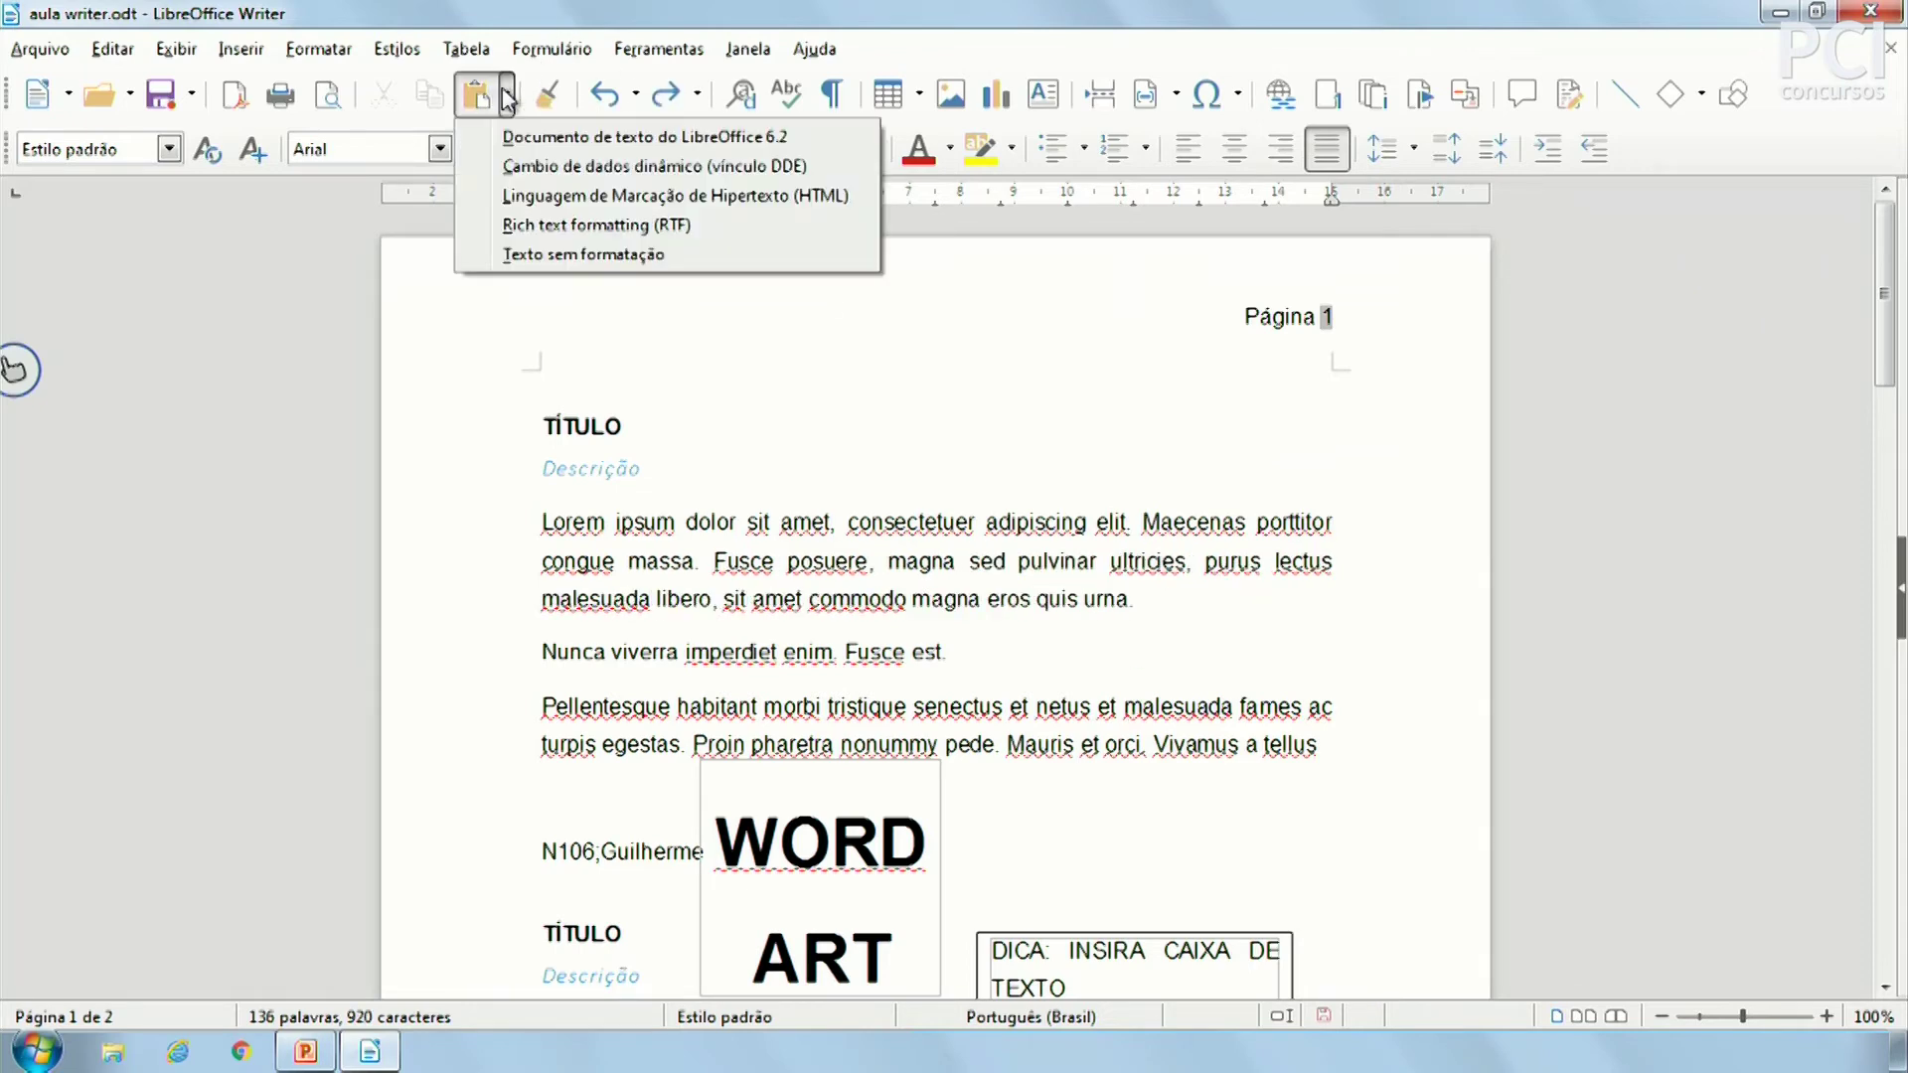
pyautogui.click(522, 250)
pyautogui.hotkey('ctrl', 'z')
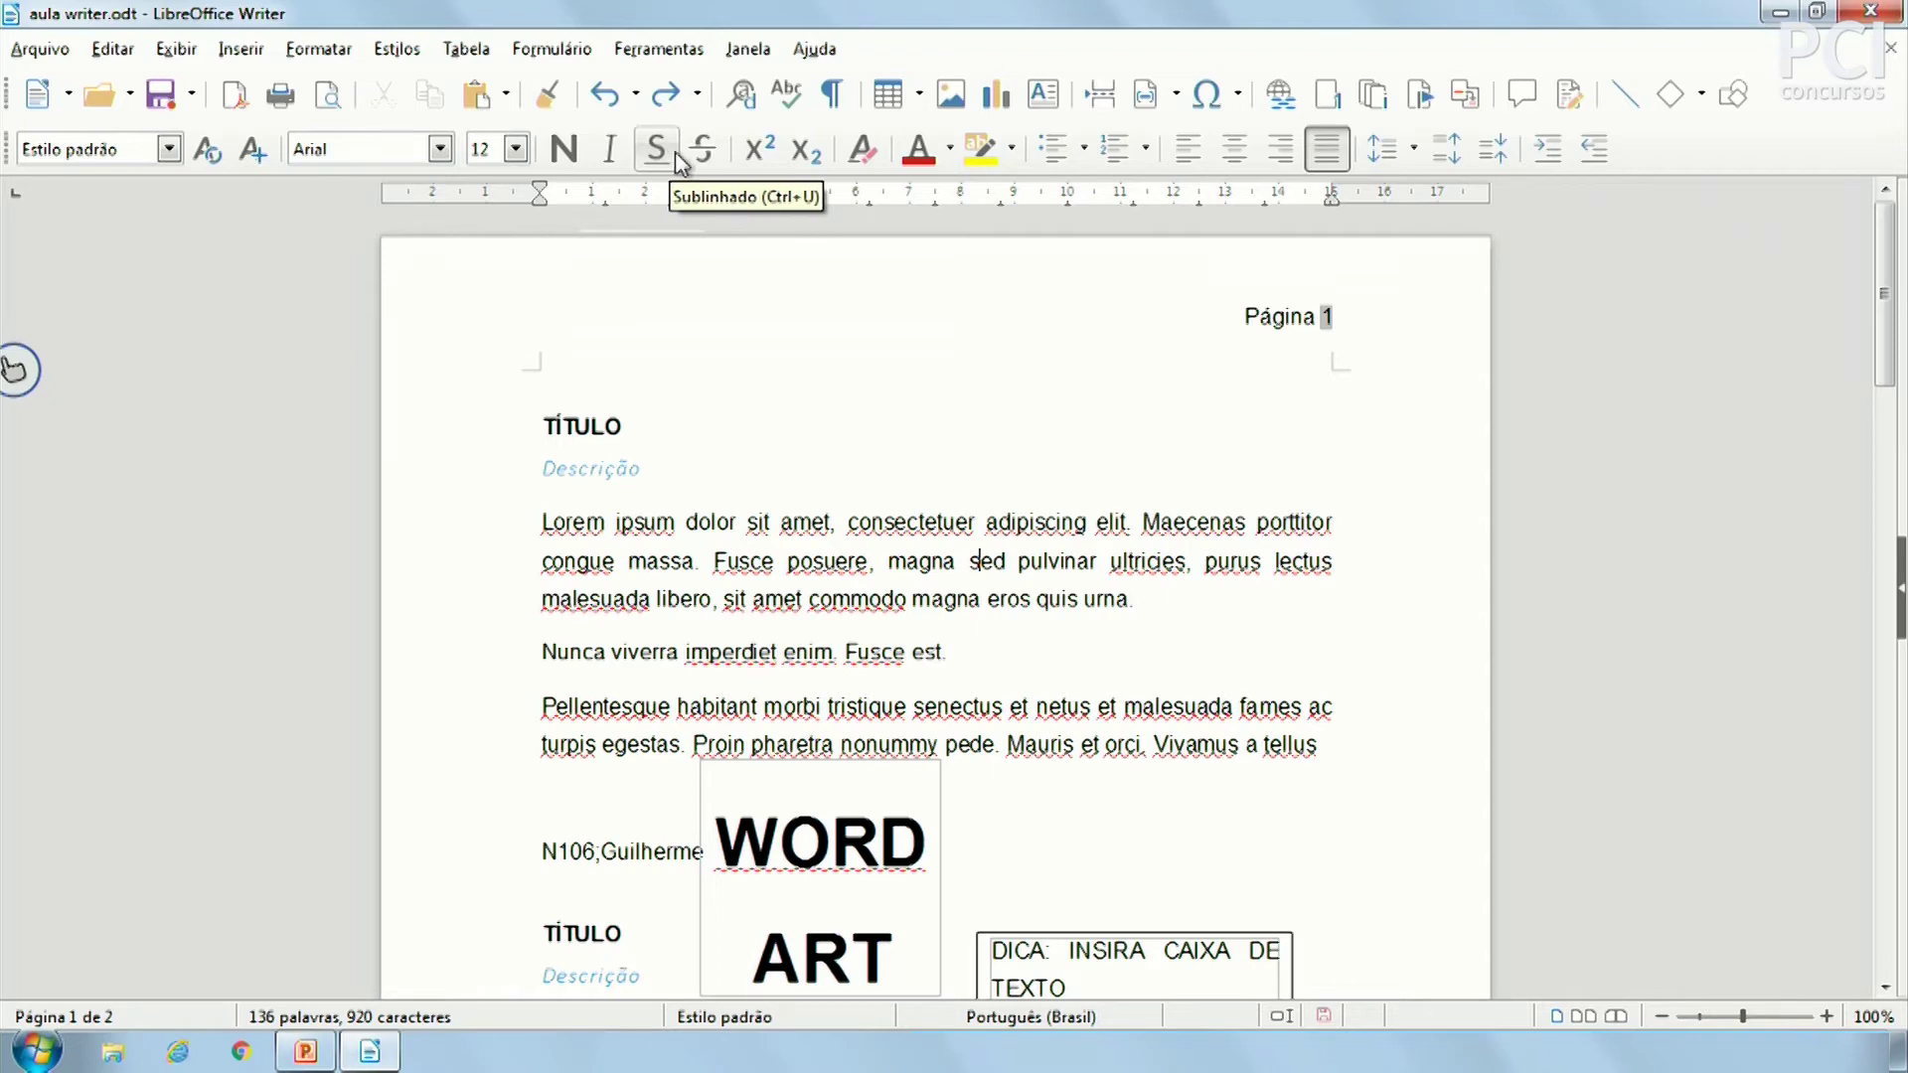
# Try pasting the copied words as Rich text formatting (RTF), undo it, and review the available paste formats once more
pyautogui.click(506, 94)
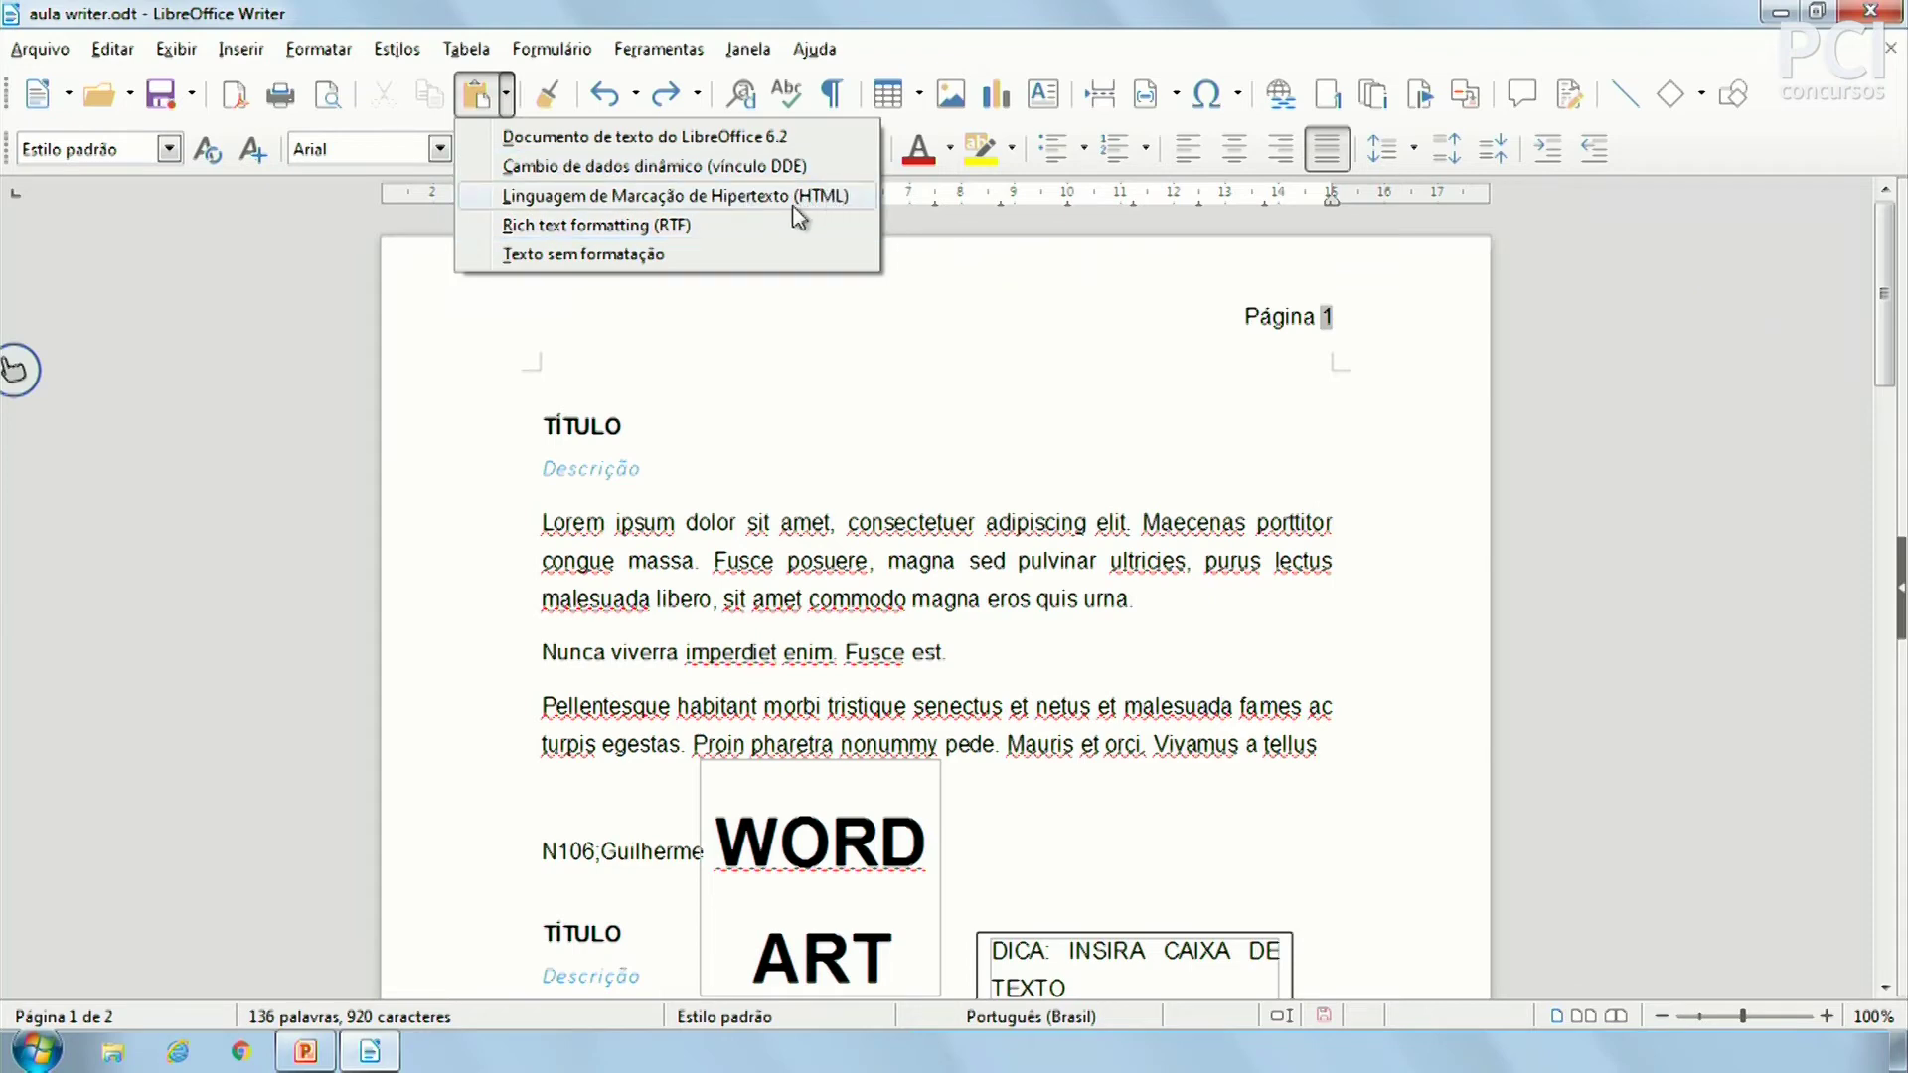
pyautogui.click(765, 227)
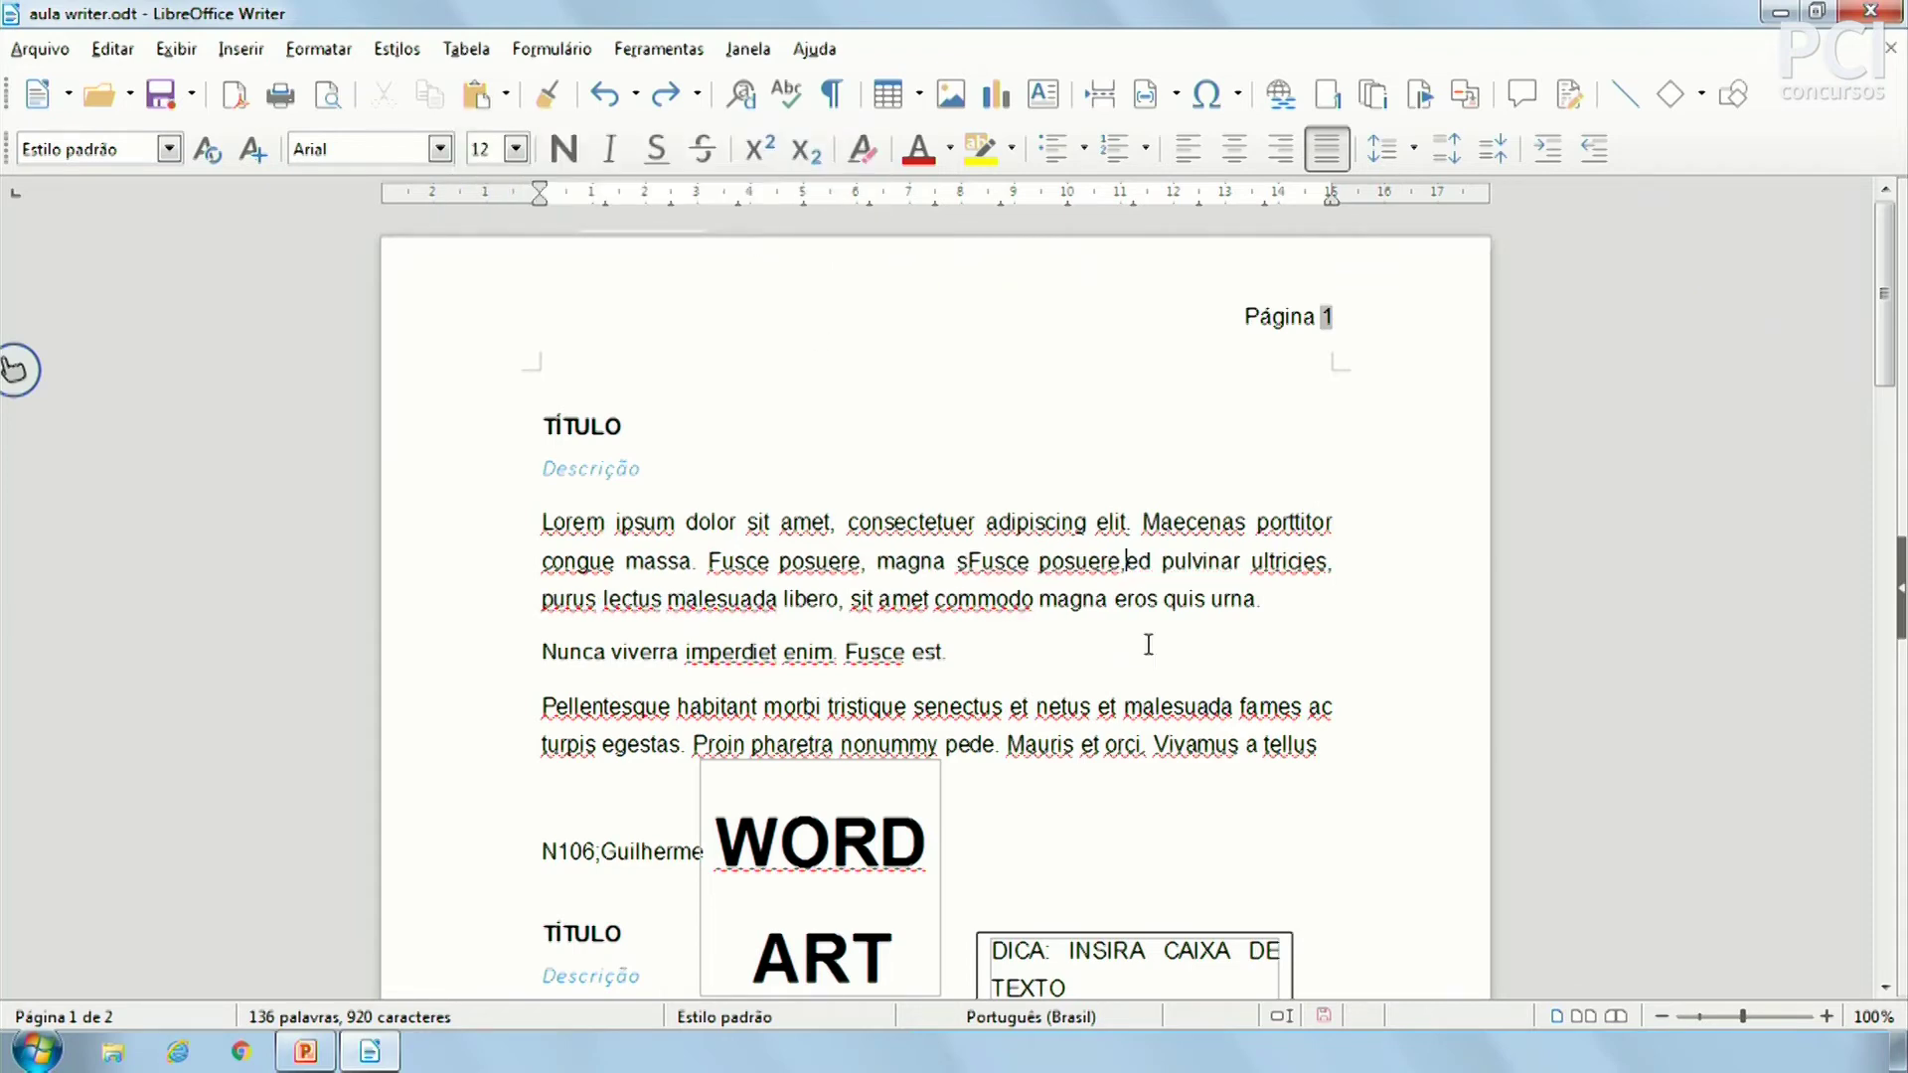
pyautogui.hotkey('ctrl', 'z')
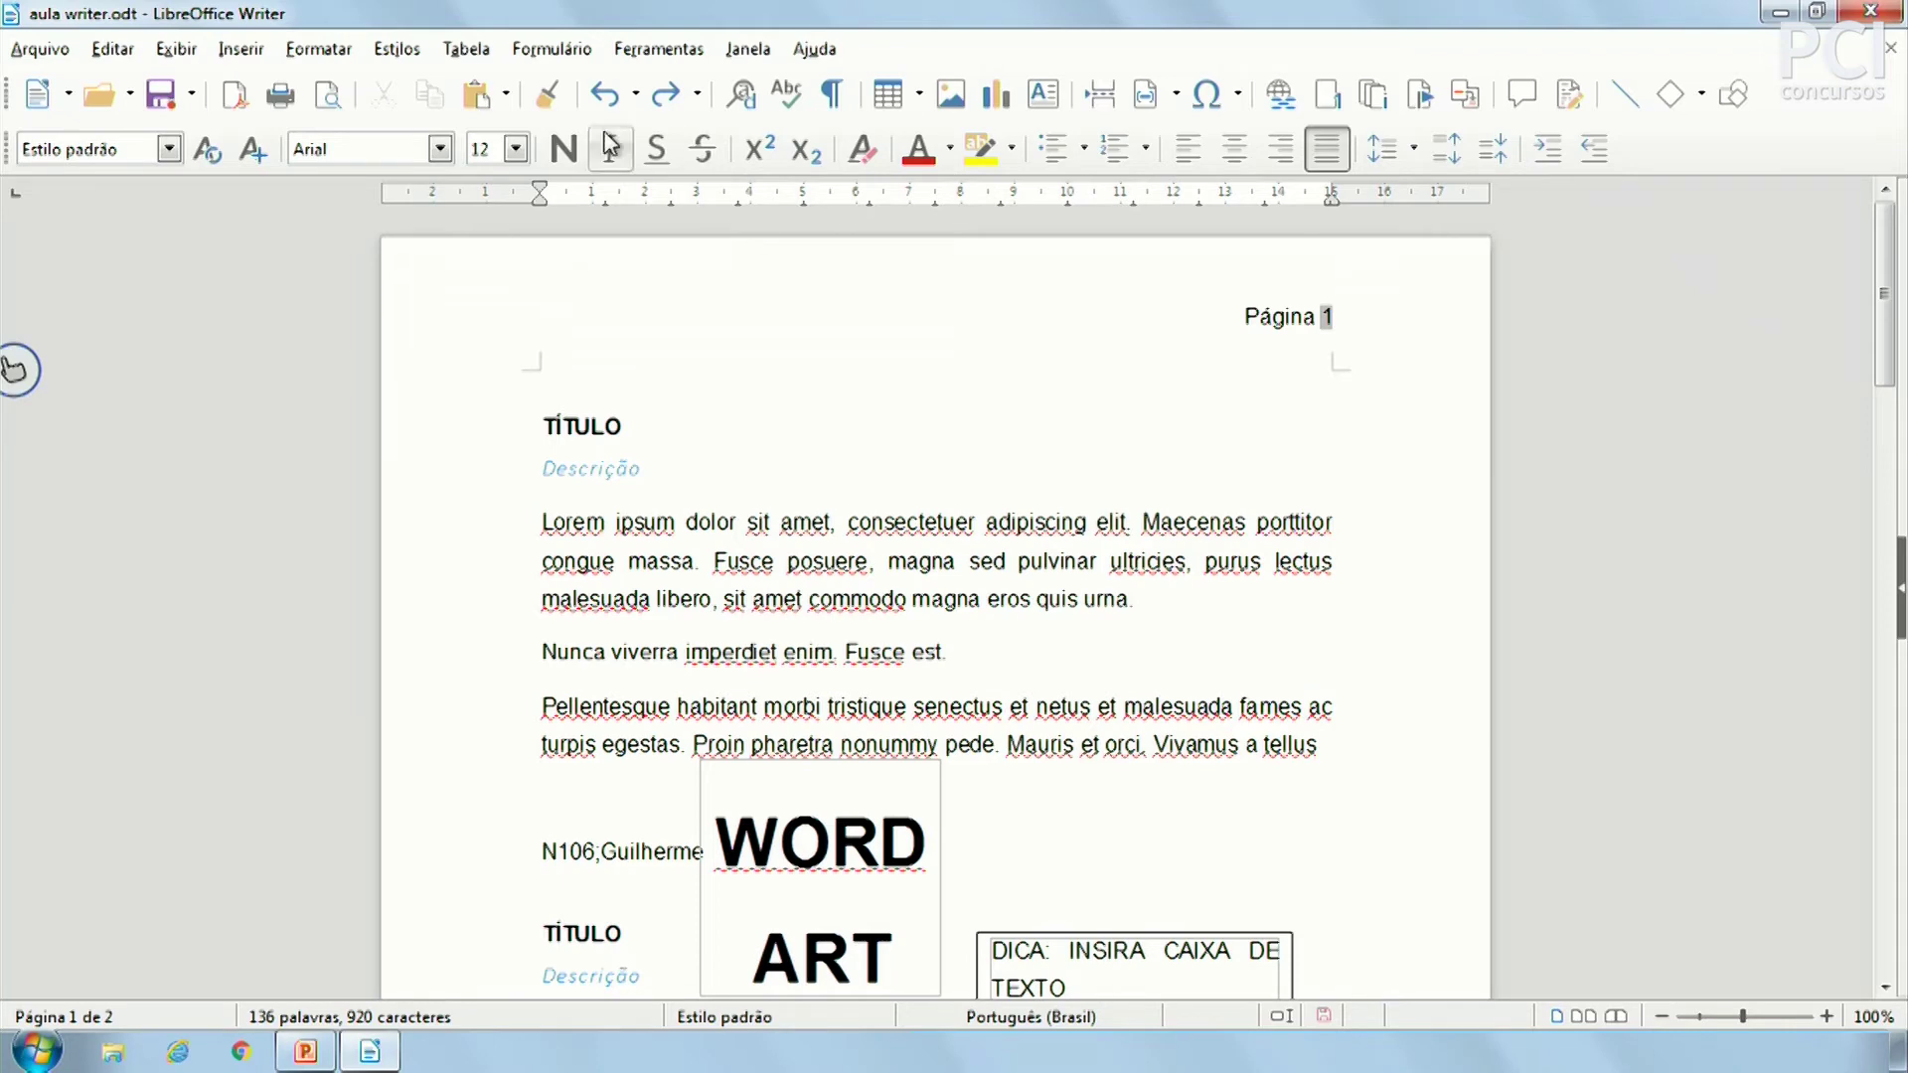
pyautogui.click(506, 95)
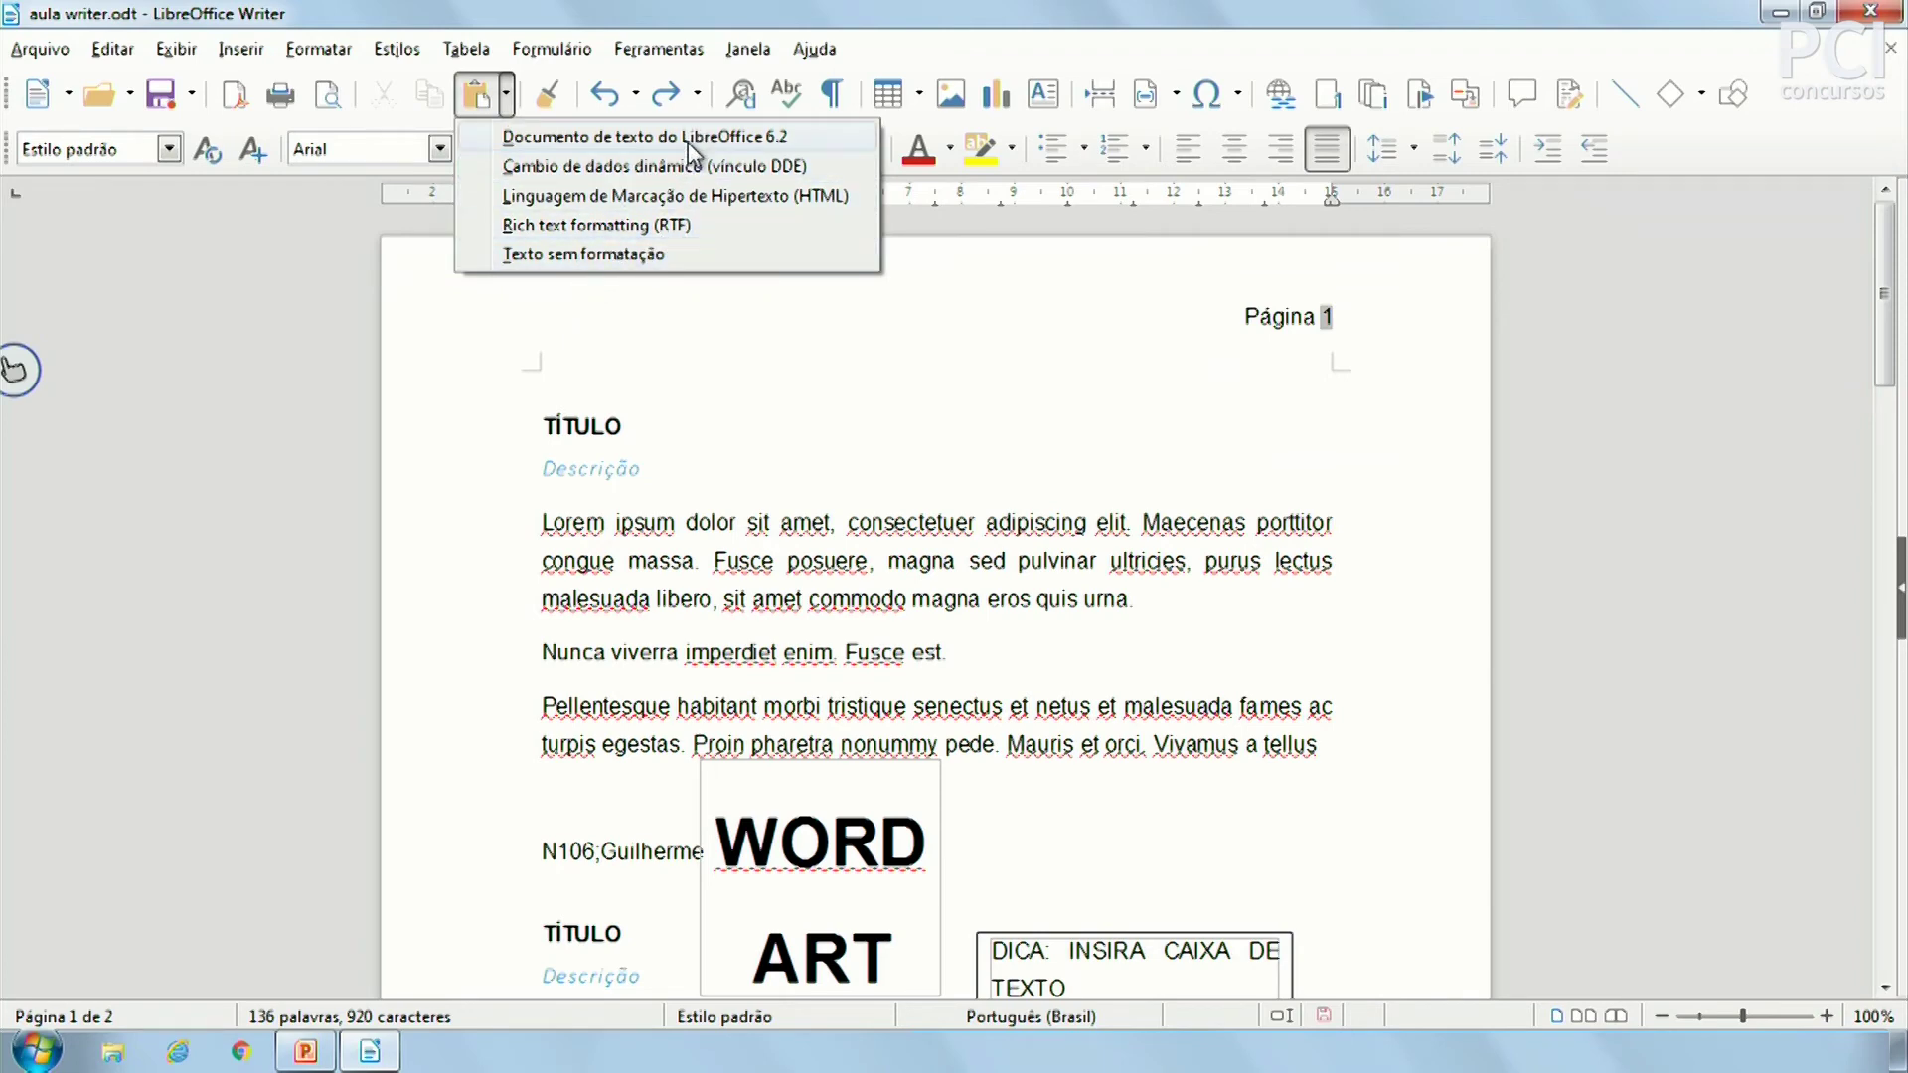
pyautogui.click(1315, 713)
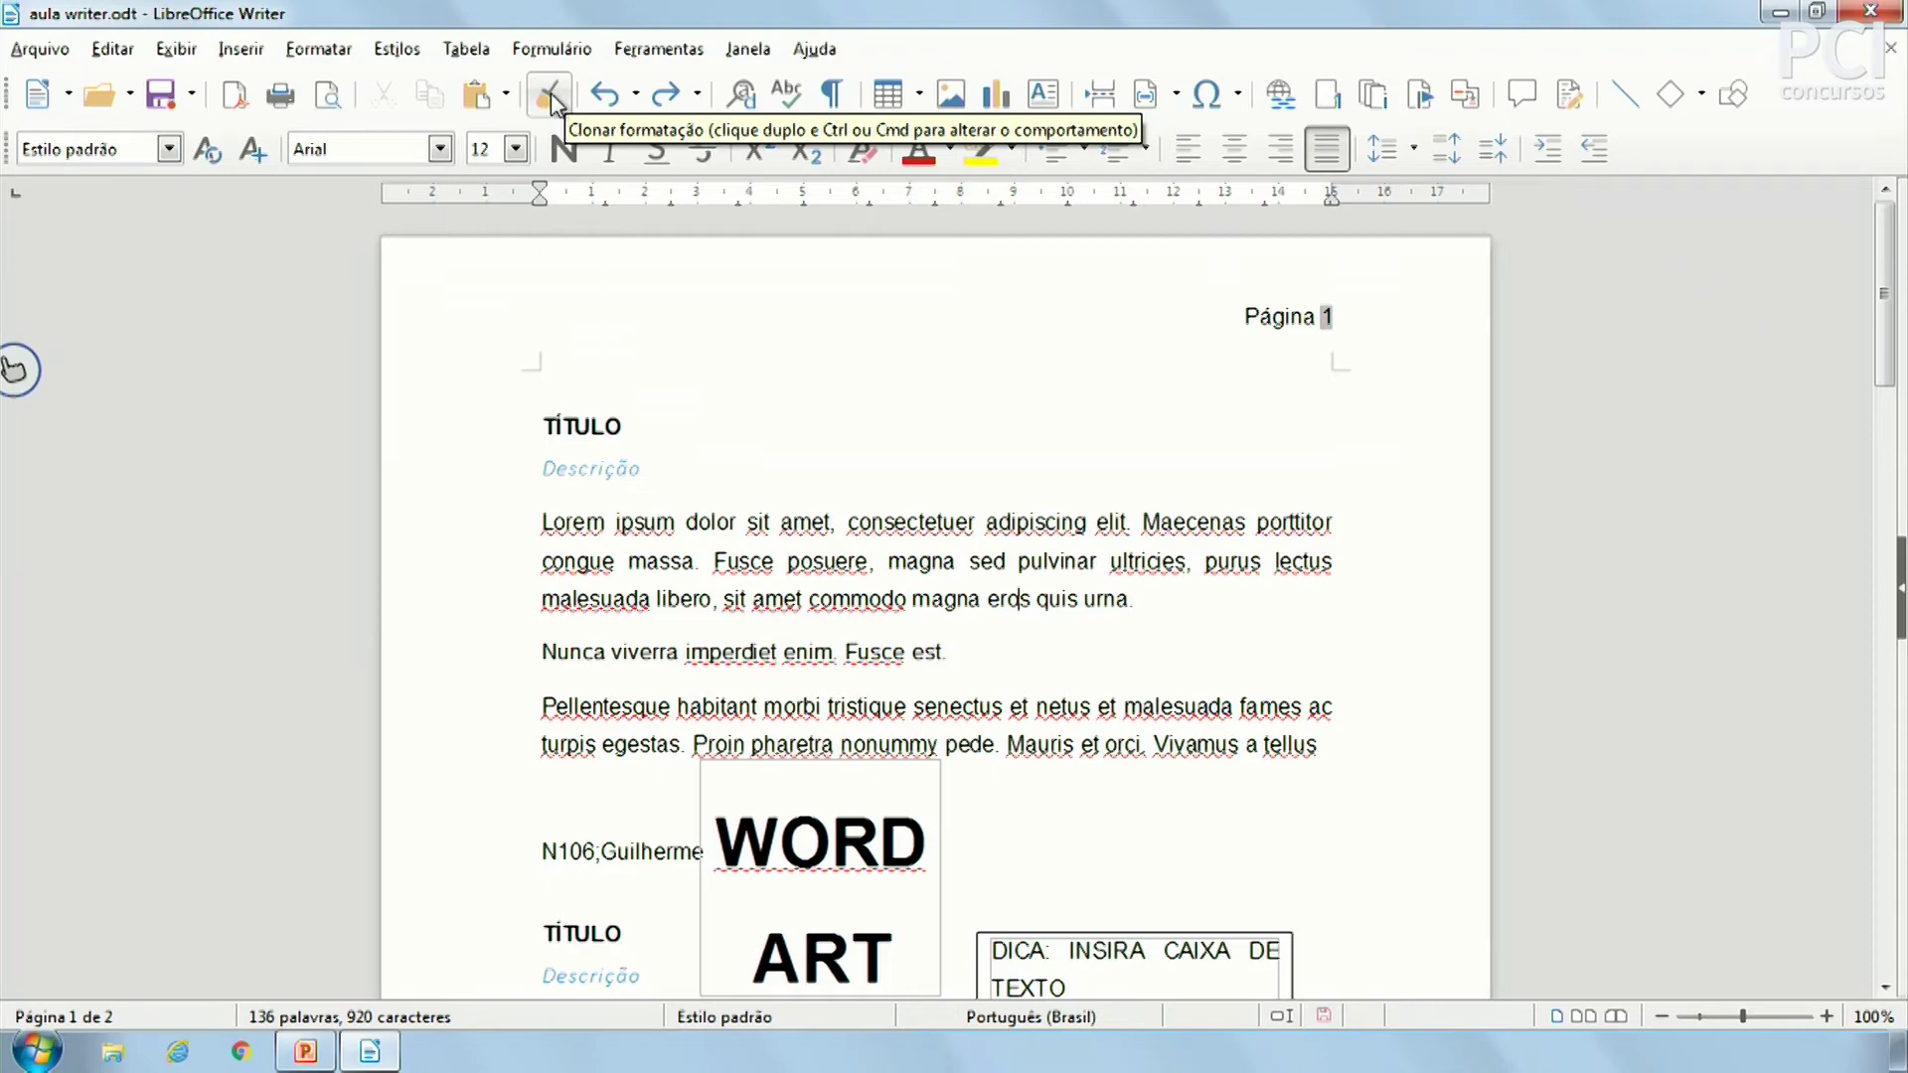
# Examine the document's text formatting, comparing the first "Descrição" subtitle with the paragraph beginning "Lorem ipsum"
pyautogui.scroll(-3, 1067, 676)
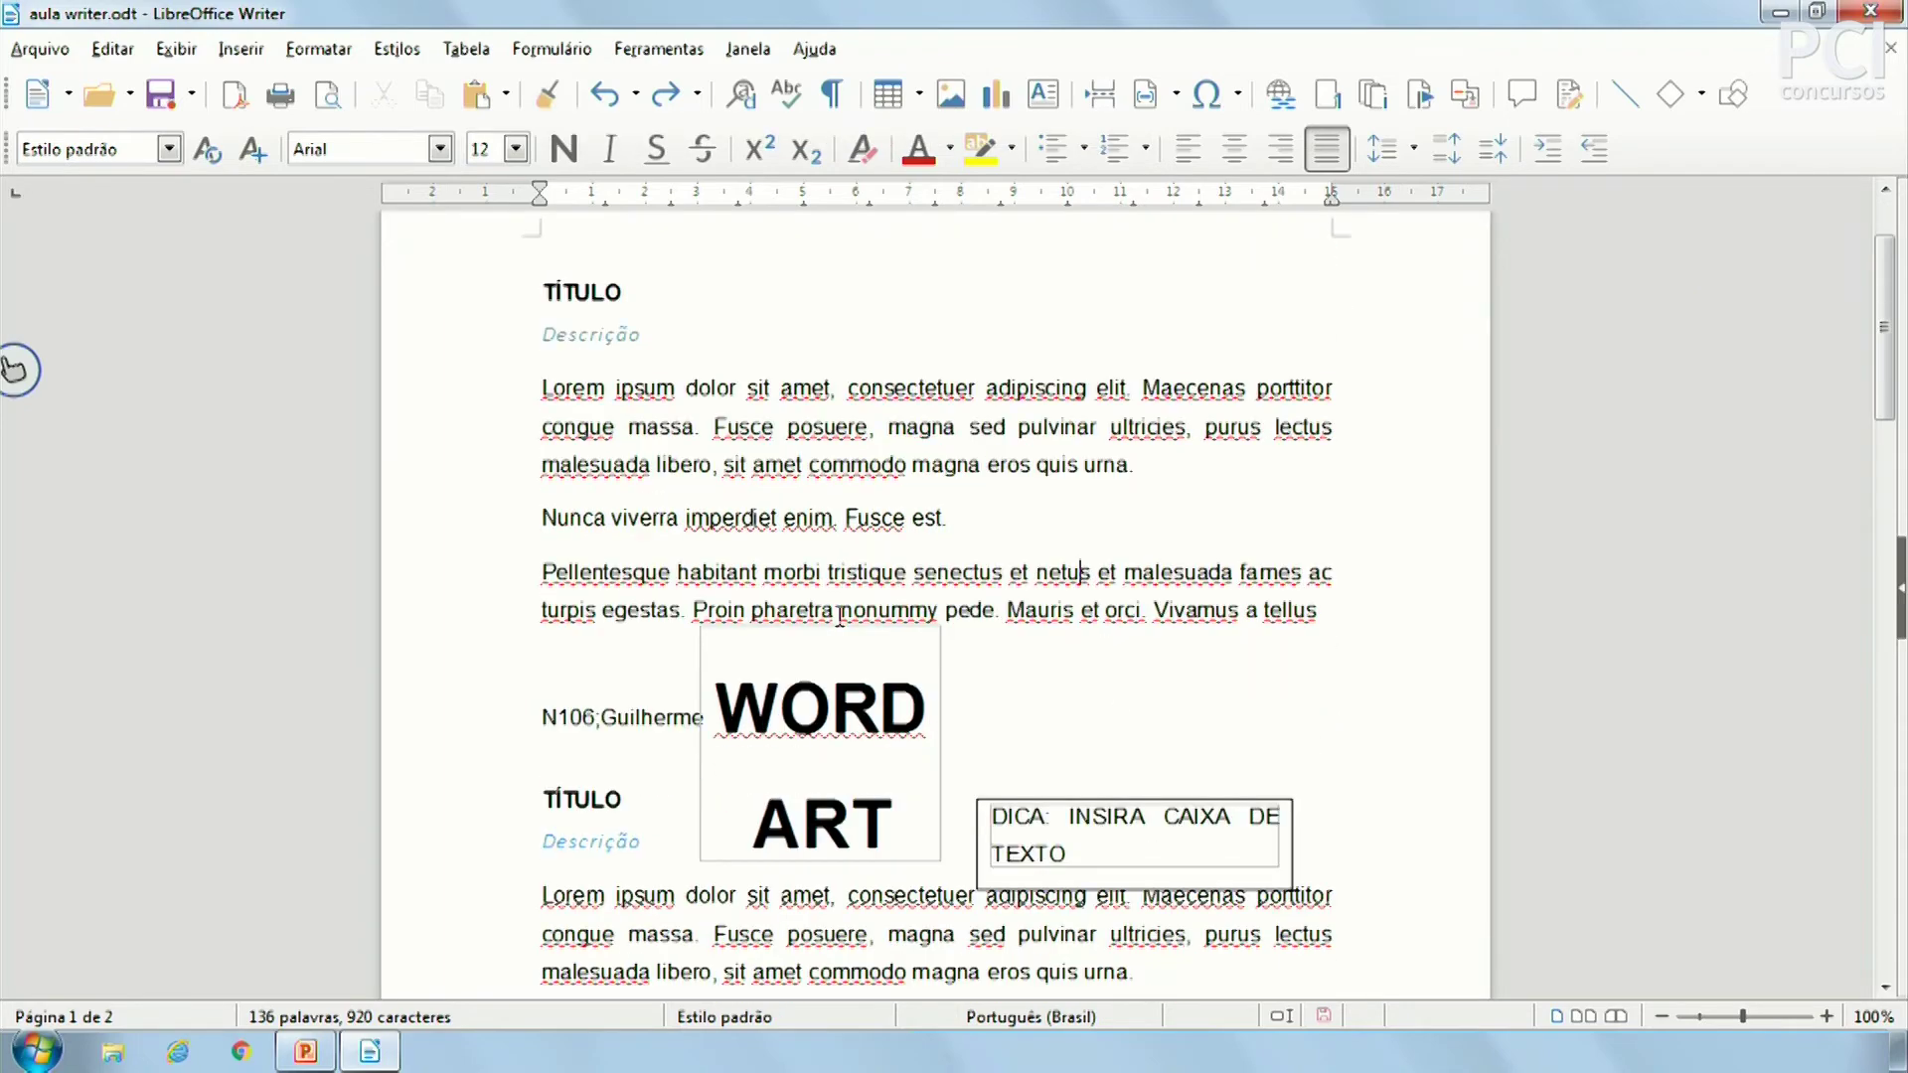
pyautogui.scroll(-10, 843, 617)
pyautogui.scroll(-3, 944, 706)
pyautogui.scroll(14, 989, 718)
pyautogui.moveTo(601, 448); pyautogui.dragTo(863, 516)
pyautogui.click(617, 391)
pyautogui.moveTo(617, 390); pyautogui.dragTo(540, 389)
pyautogui.click(577, 391)
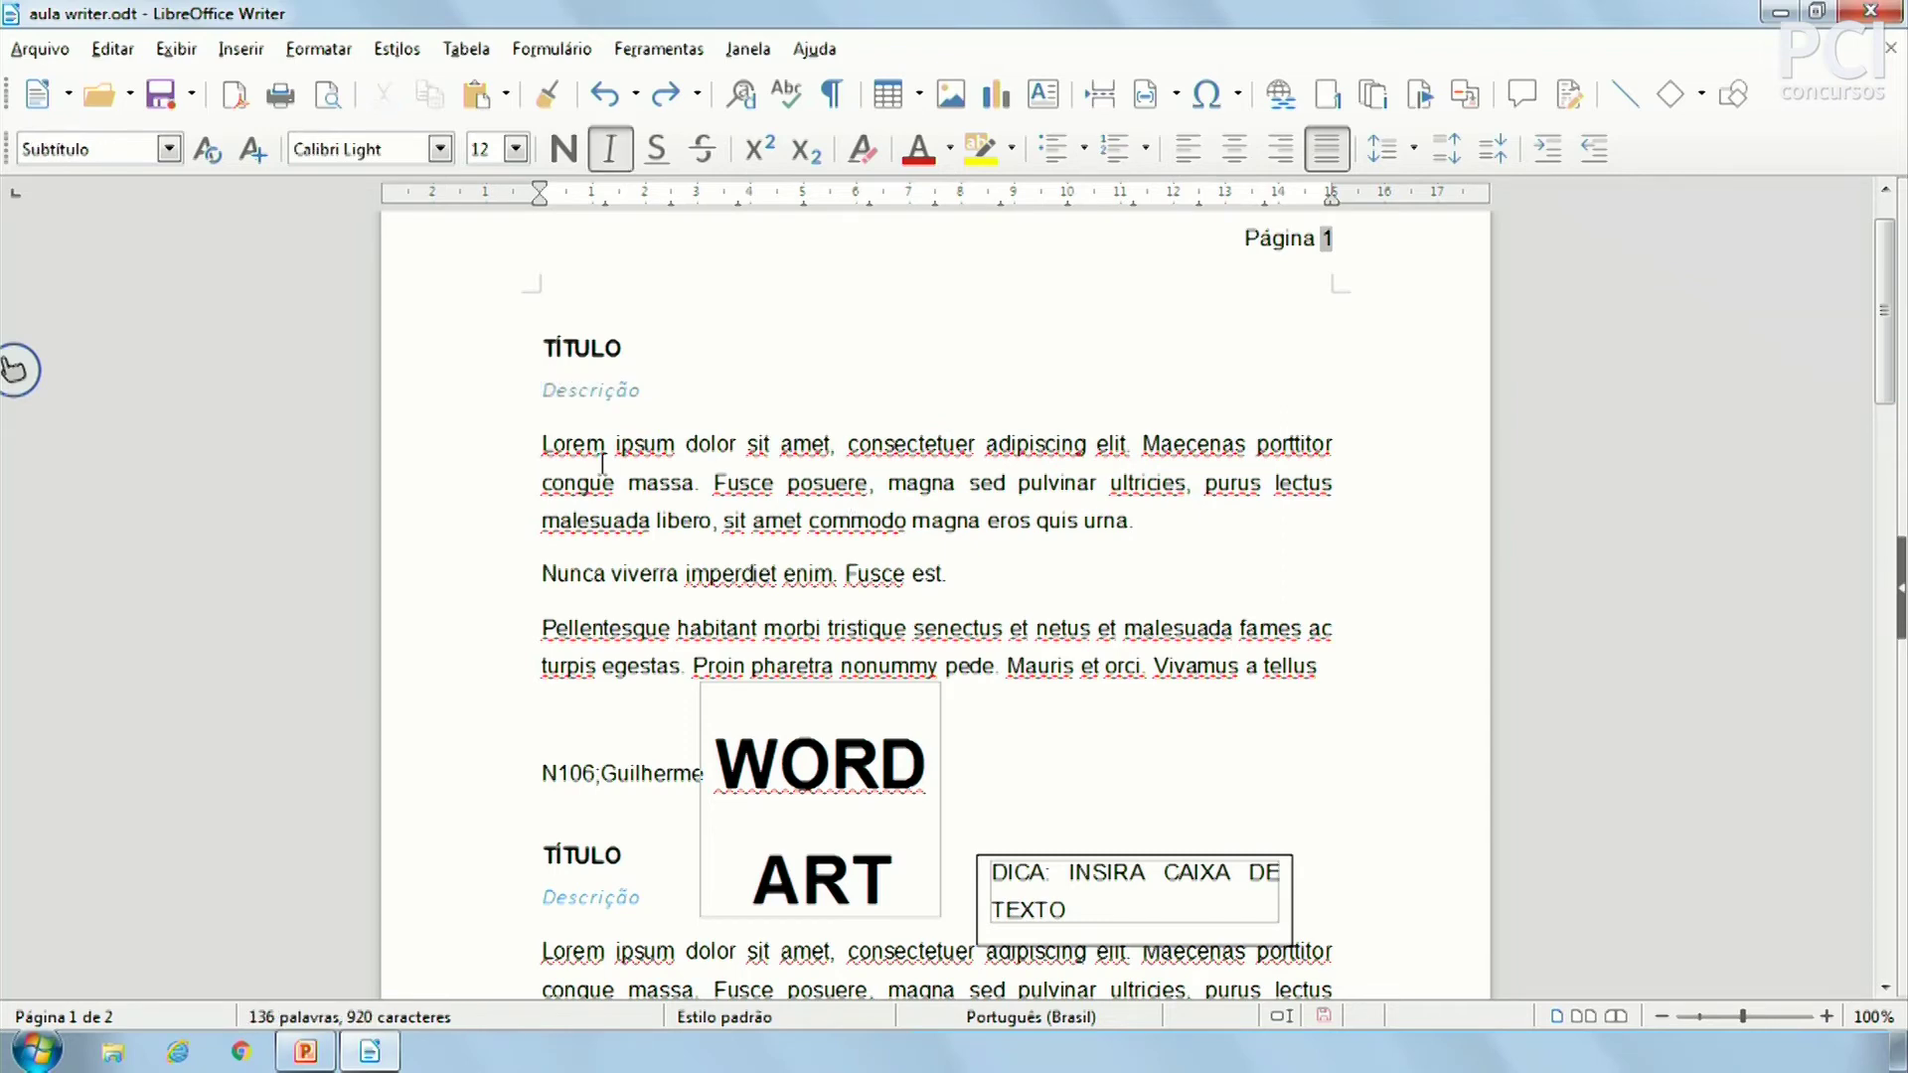
pyautogui.moveTo(516, 441); pyautogui.dragTo(1342, 521)
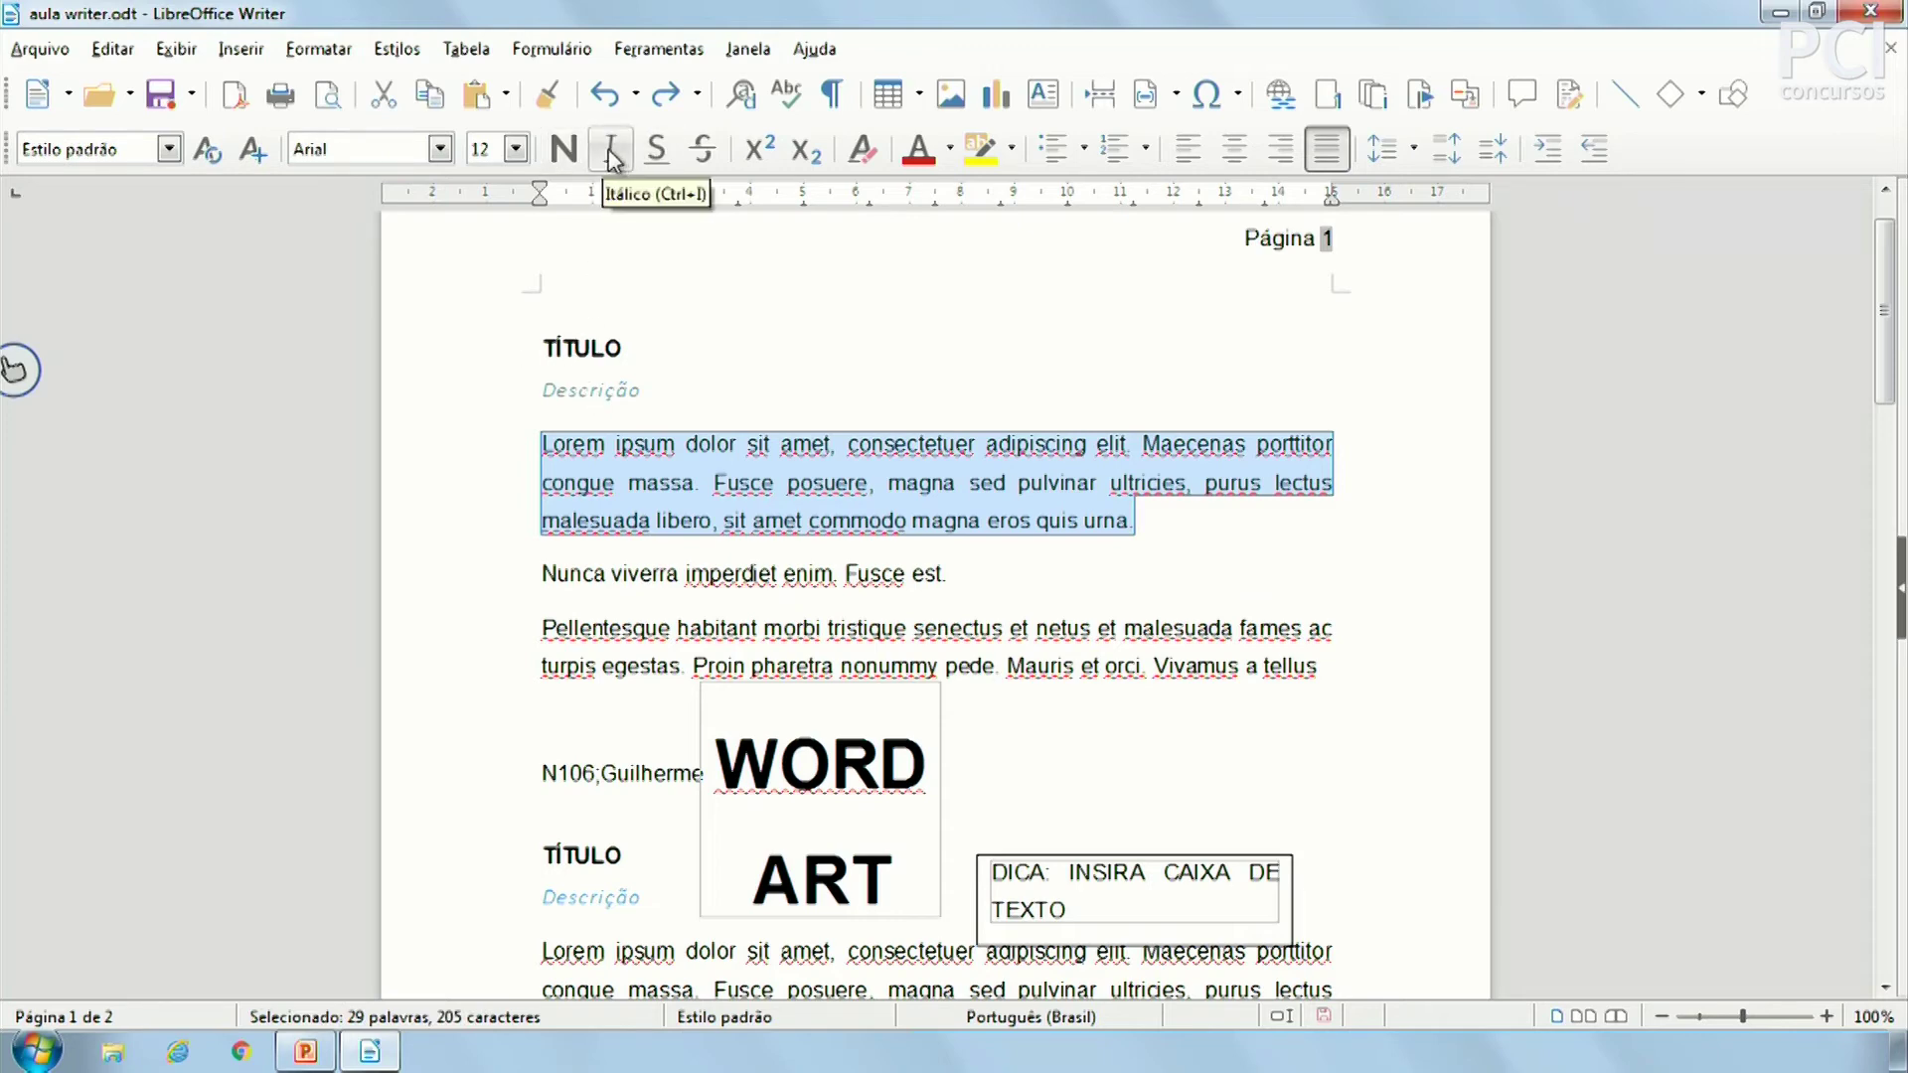
pyautogui.click(827, 382)
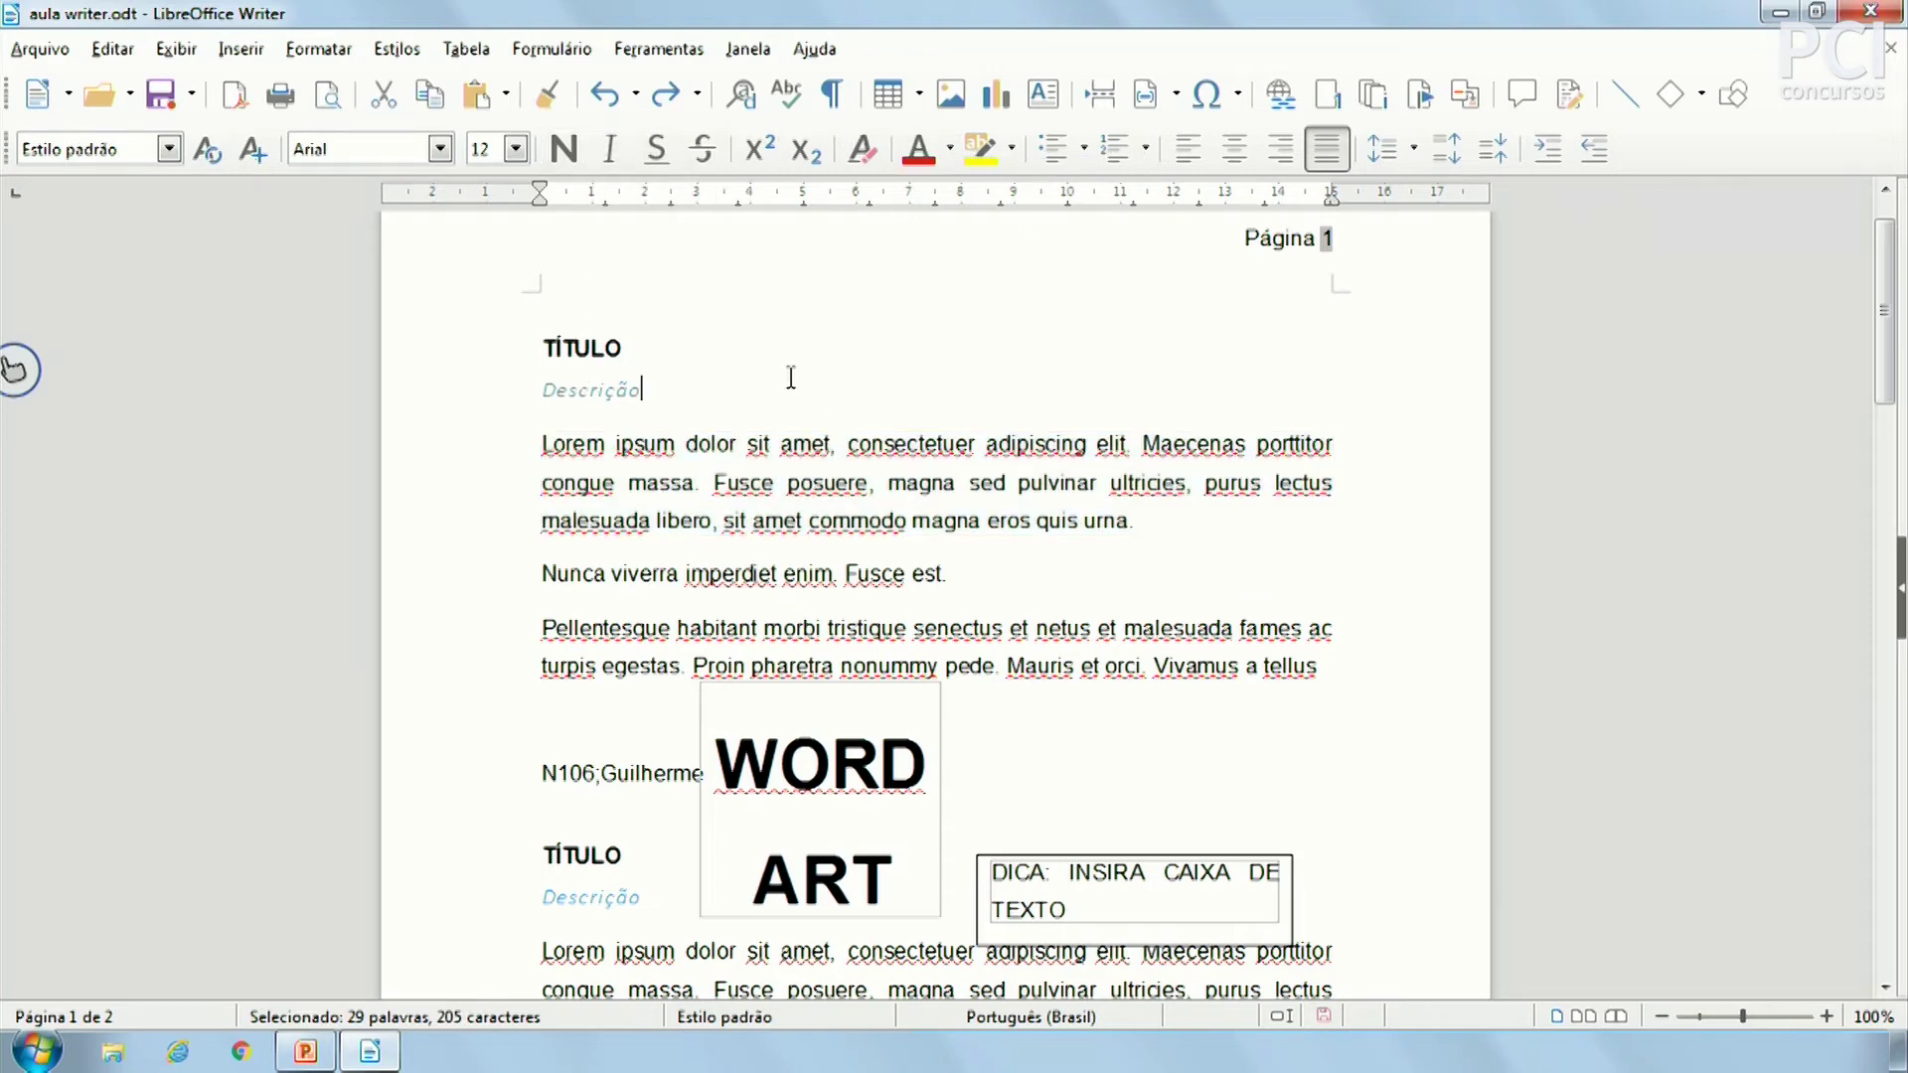
# Clone the formatting of the first "Descrição" subtitle onto the whole first paragraph and clear the selection
pyautogui.moveTo(504, 390); pyautogui.dragTo(683, 375)
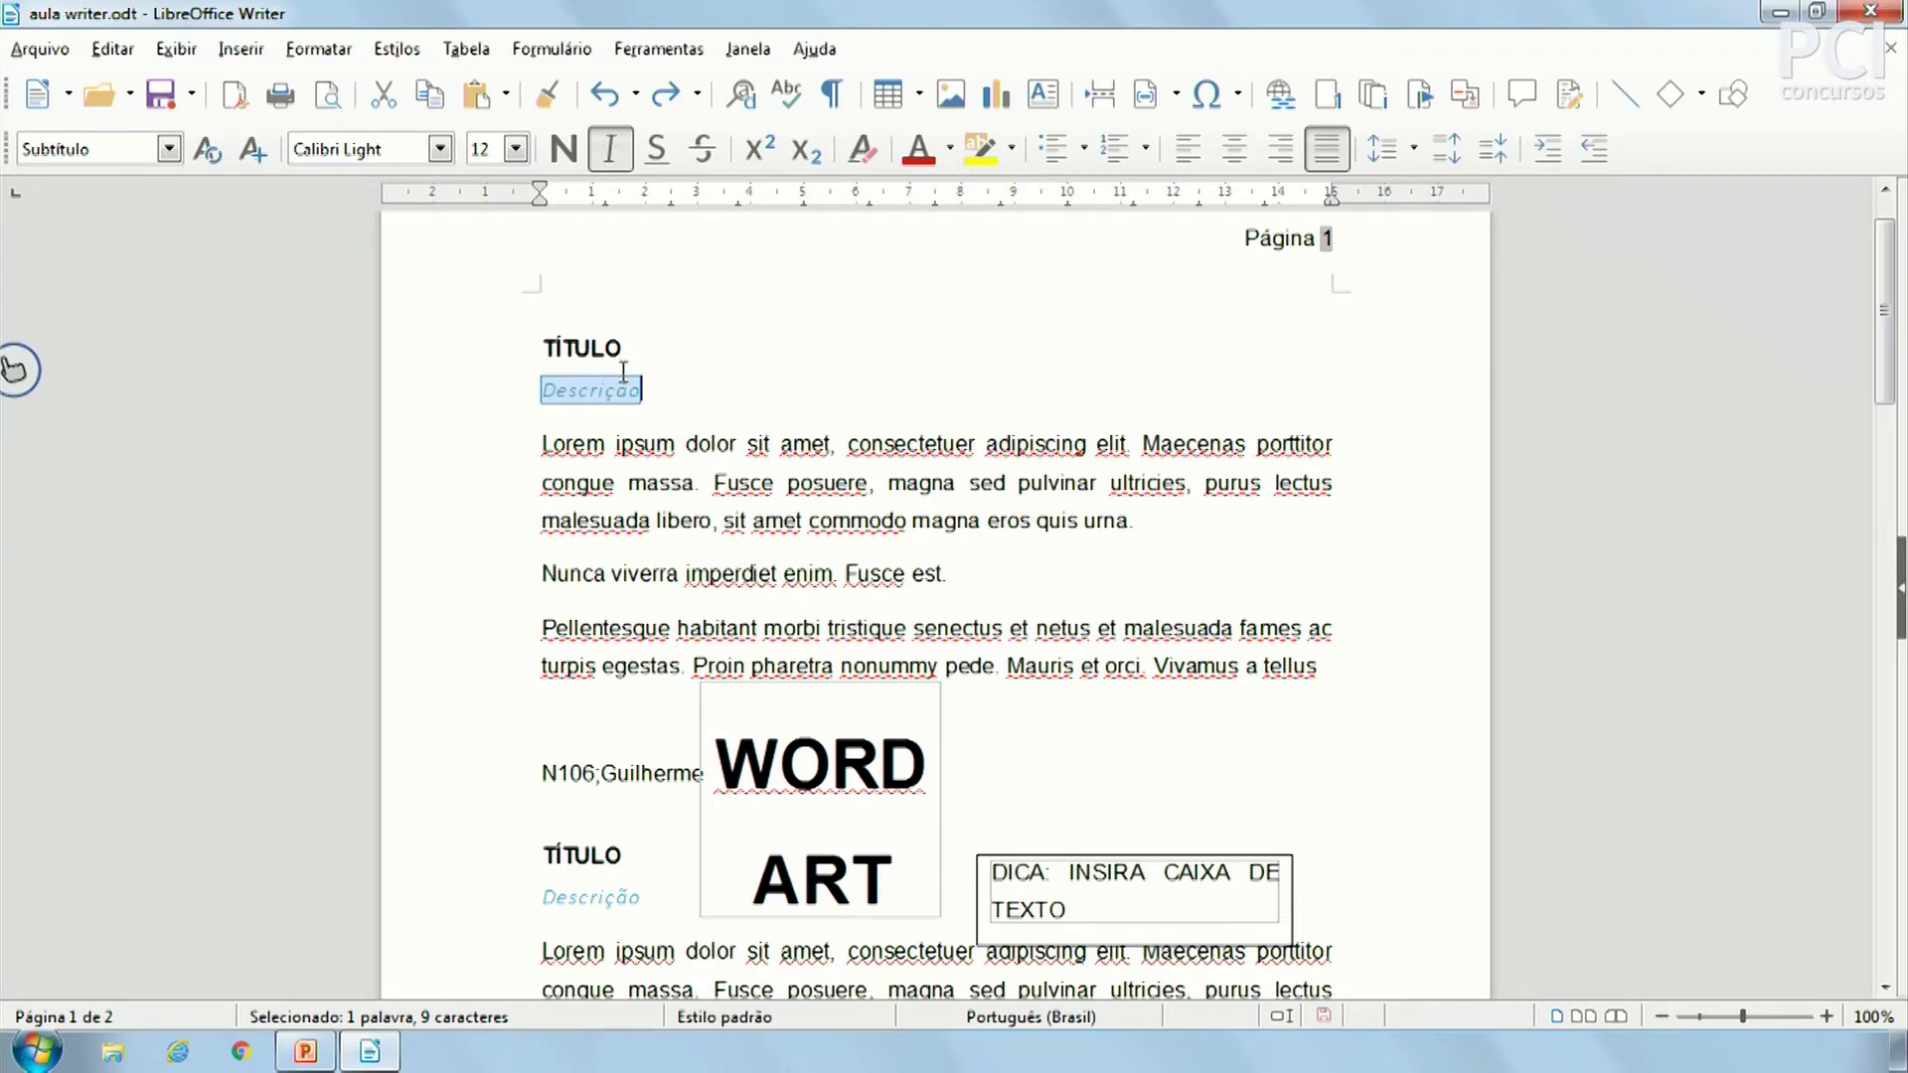
pyautogui.click(547, 95)
pyautogui.moveTo(545, 437); pyautogui.dragTo(1140, 503)
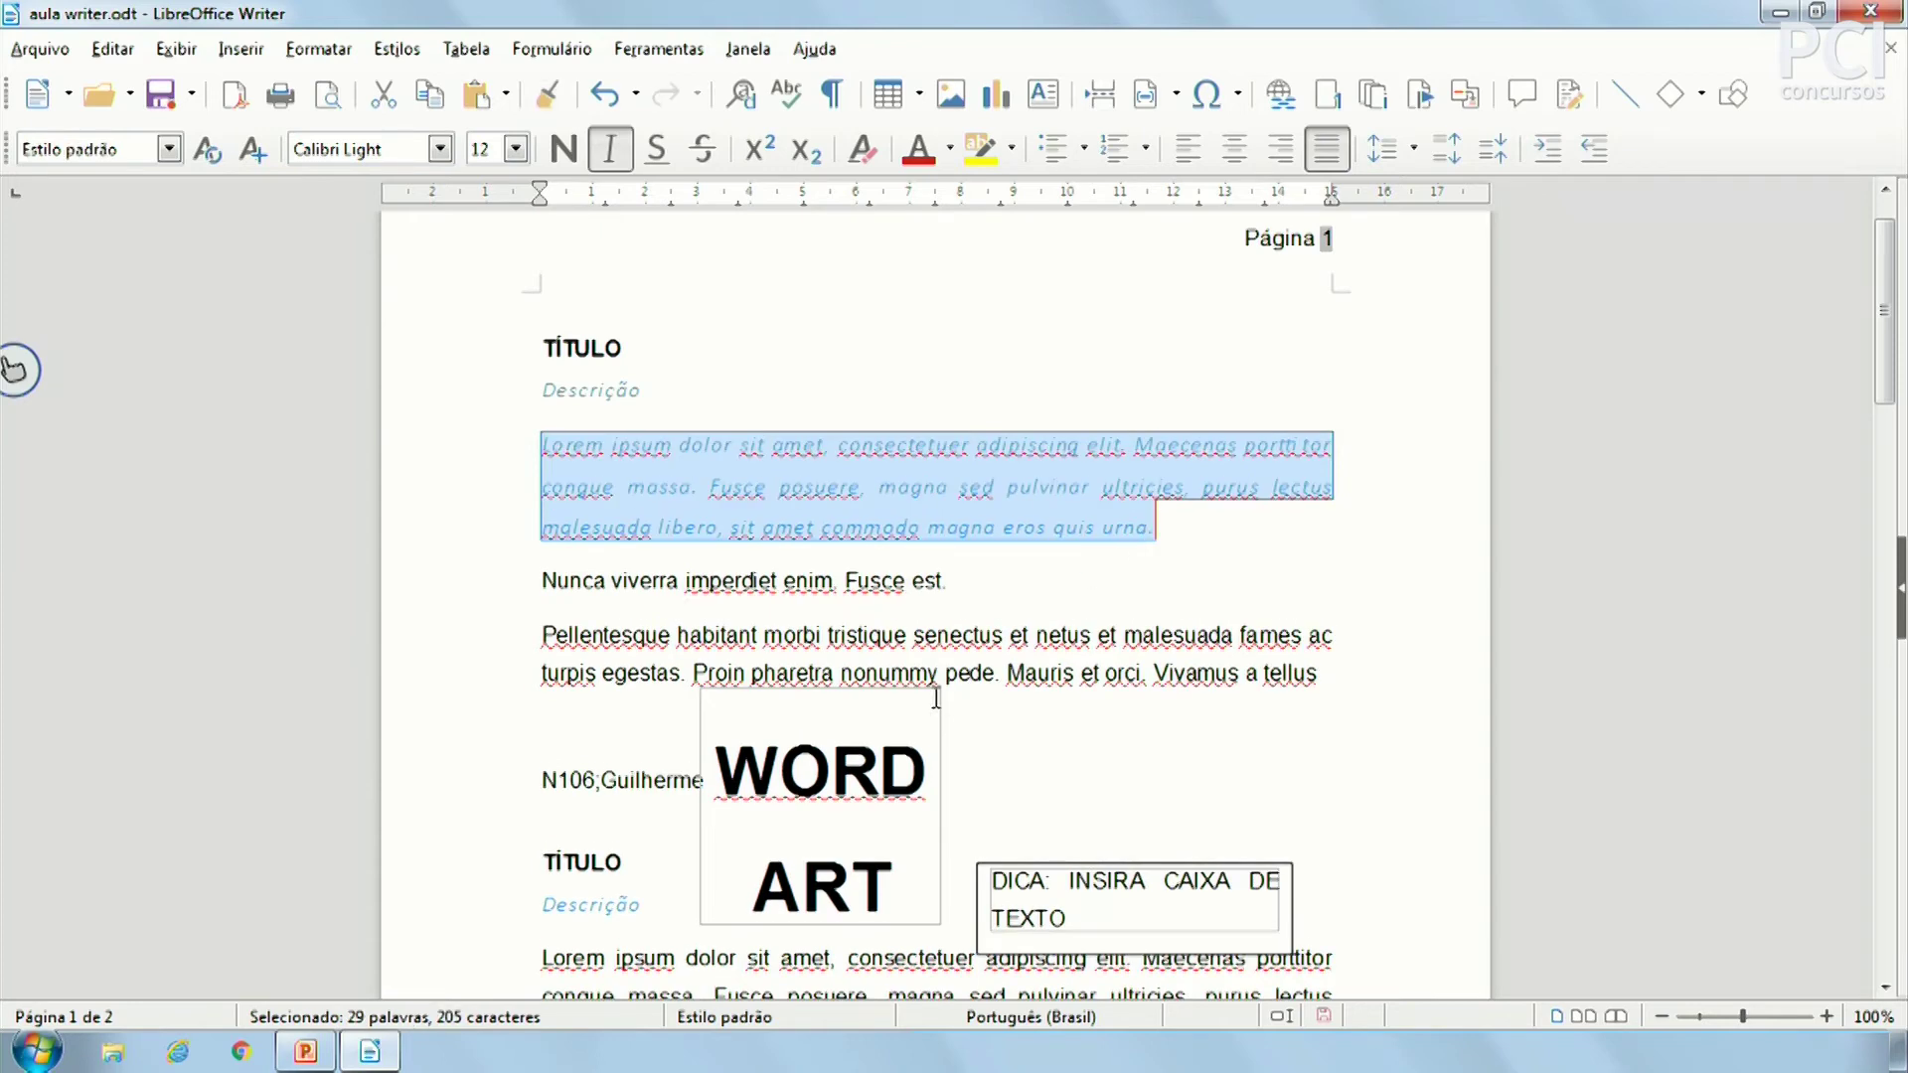
pyautogui.click(616, 415)
pyautogui.click(802, 444)
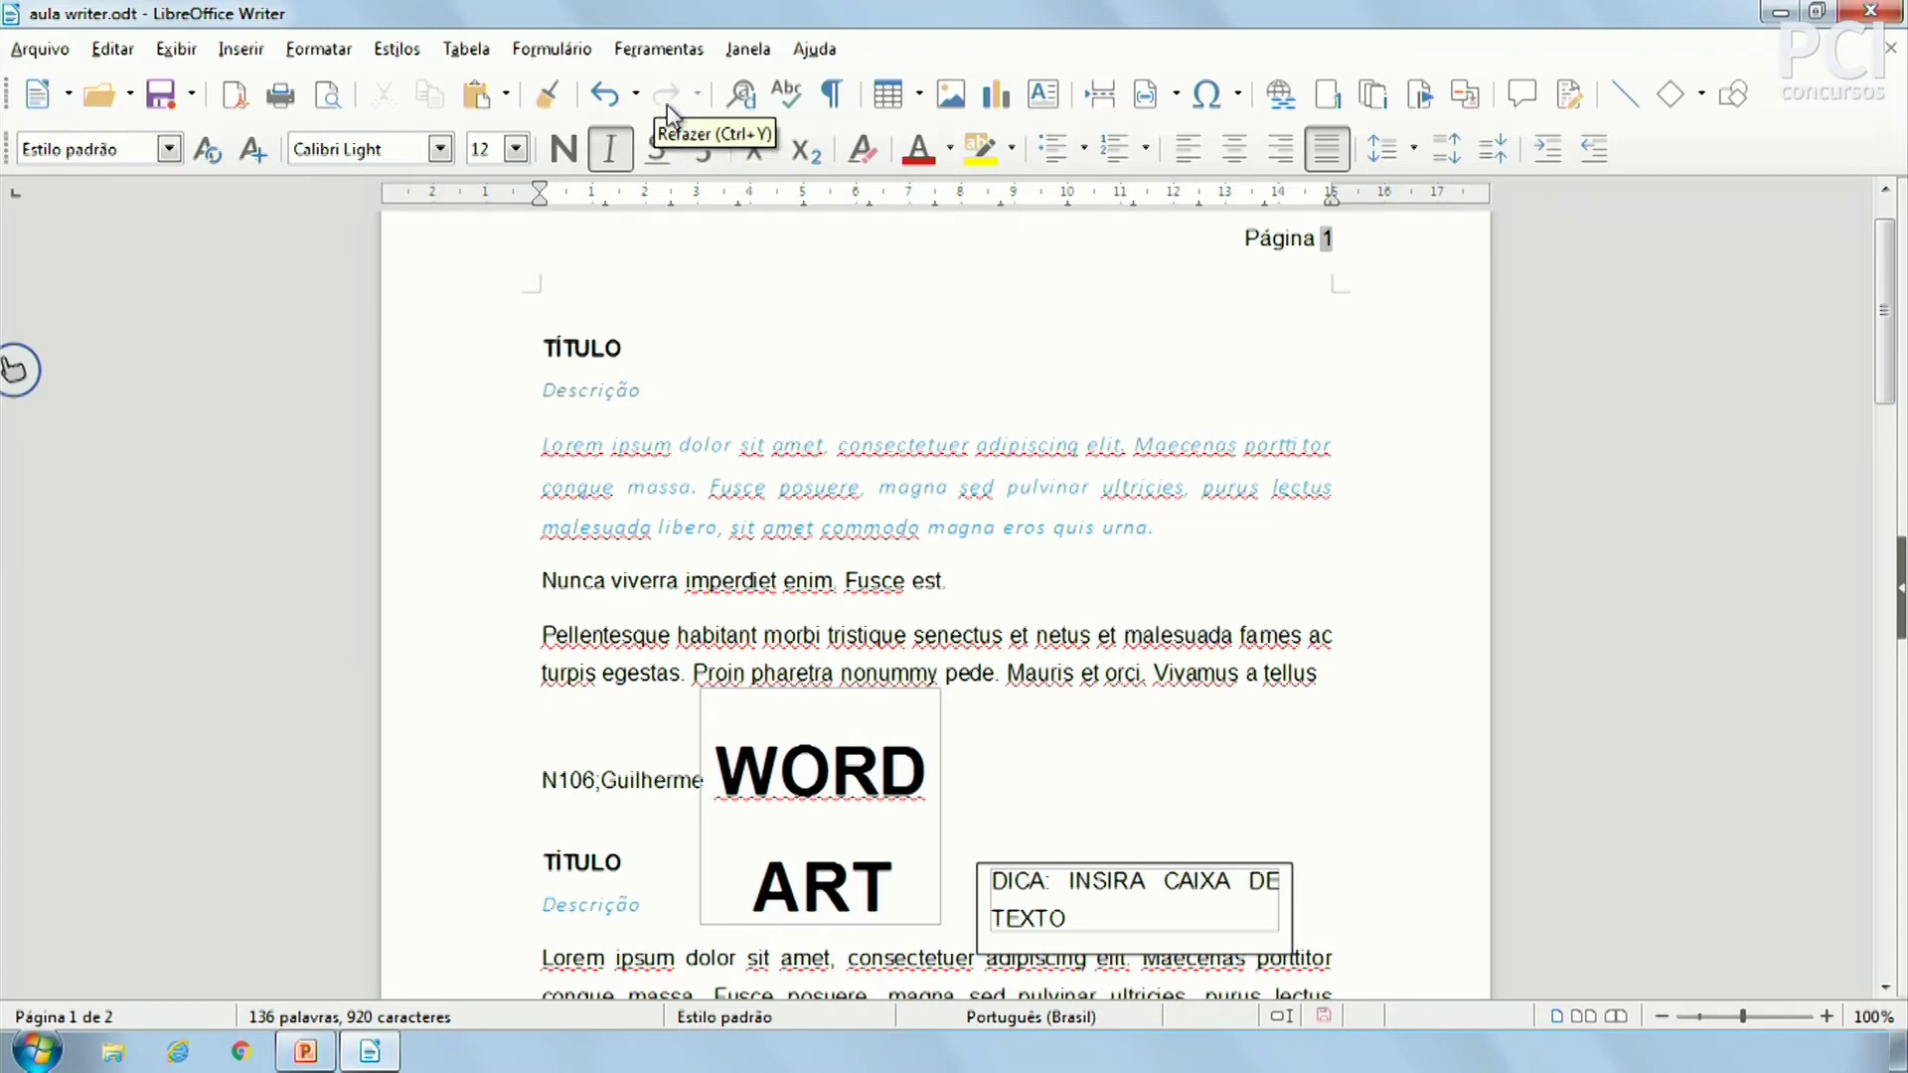
# Try to undo the cloned formatting with repeated single undos and deselect the text box
pyautogui.click(606, 96)
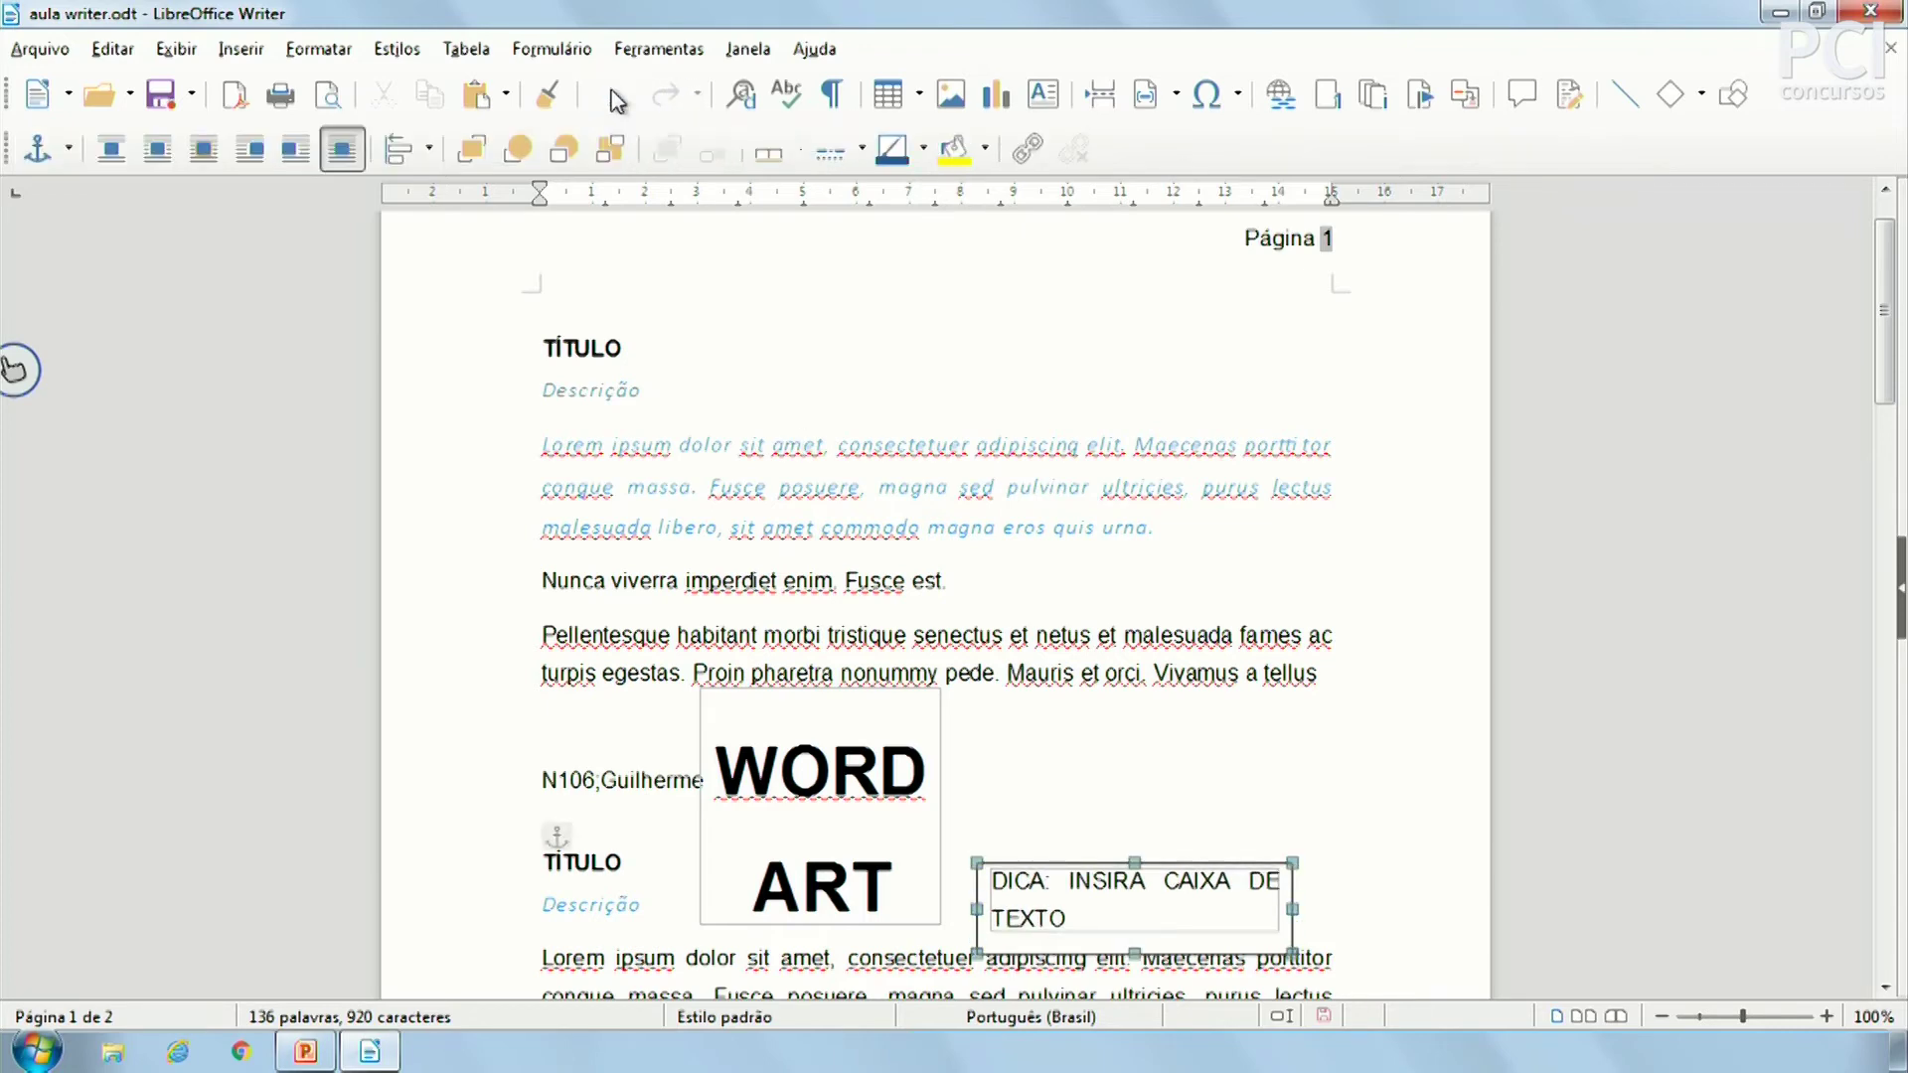
pyautogui.click(613, 91)
pyautogui.click(618, 92)
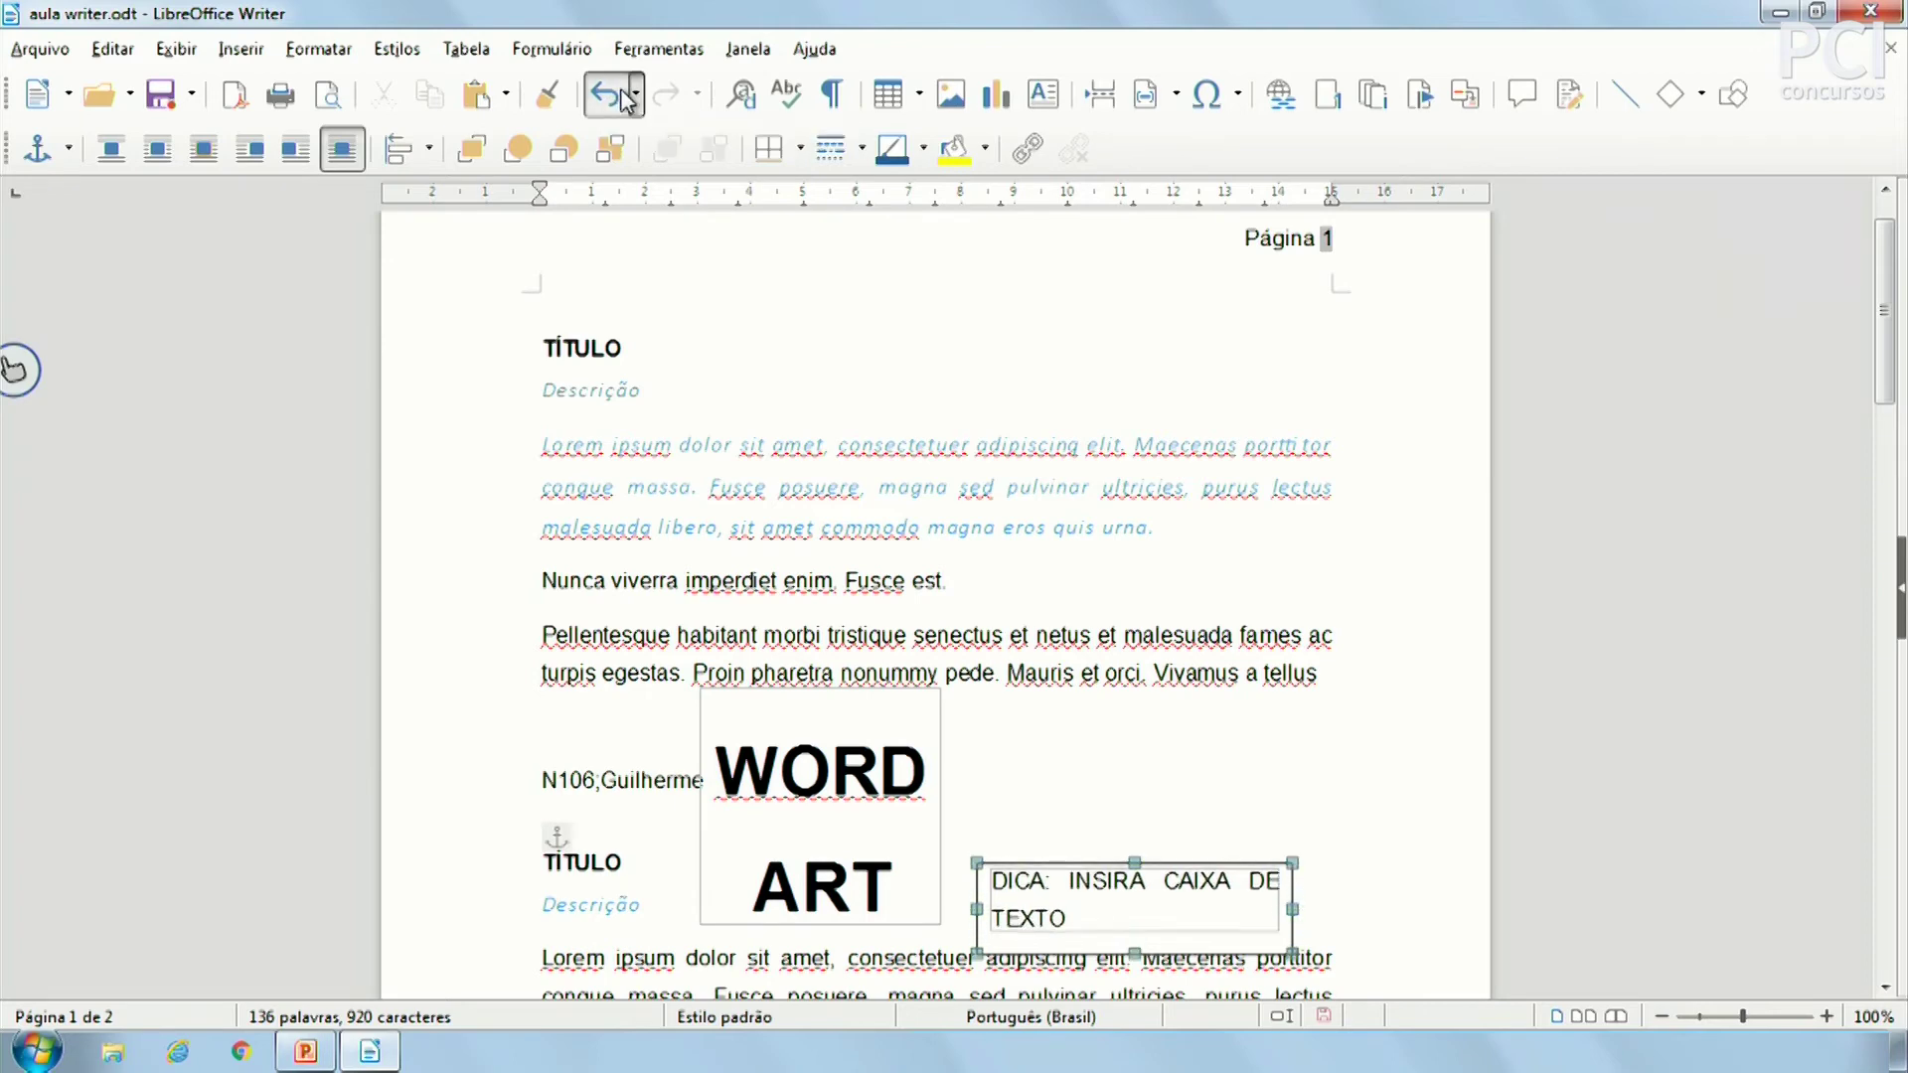
pyautogui.click(624, 99)
pyautogui.click(627, 100)
pyautogui.press('Escape')
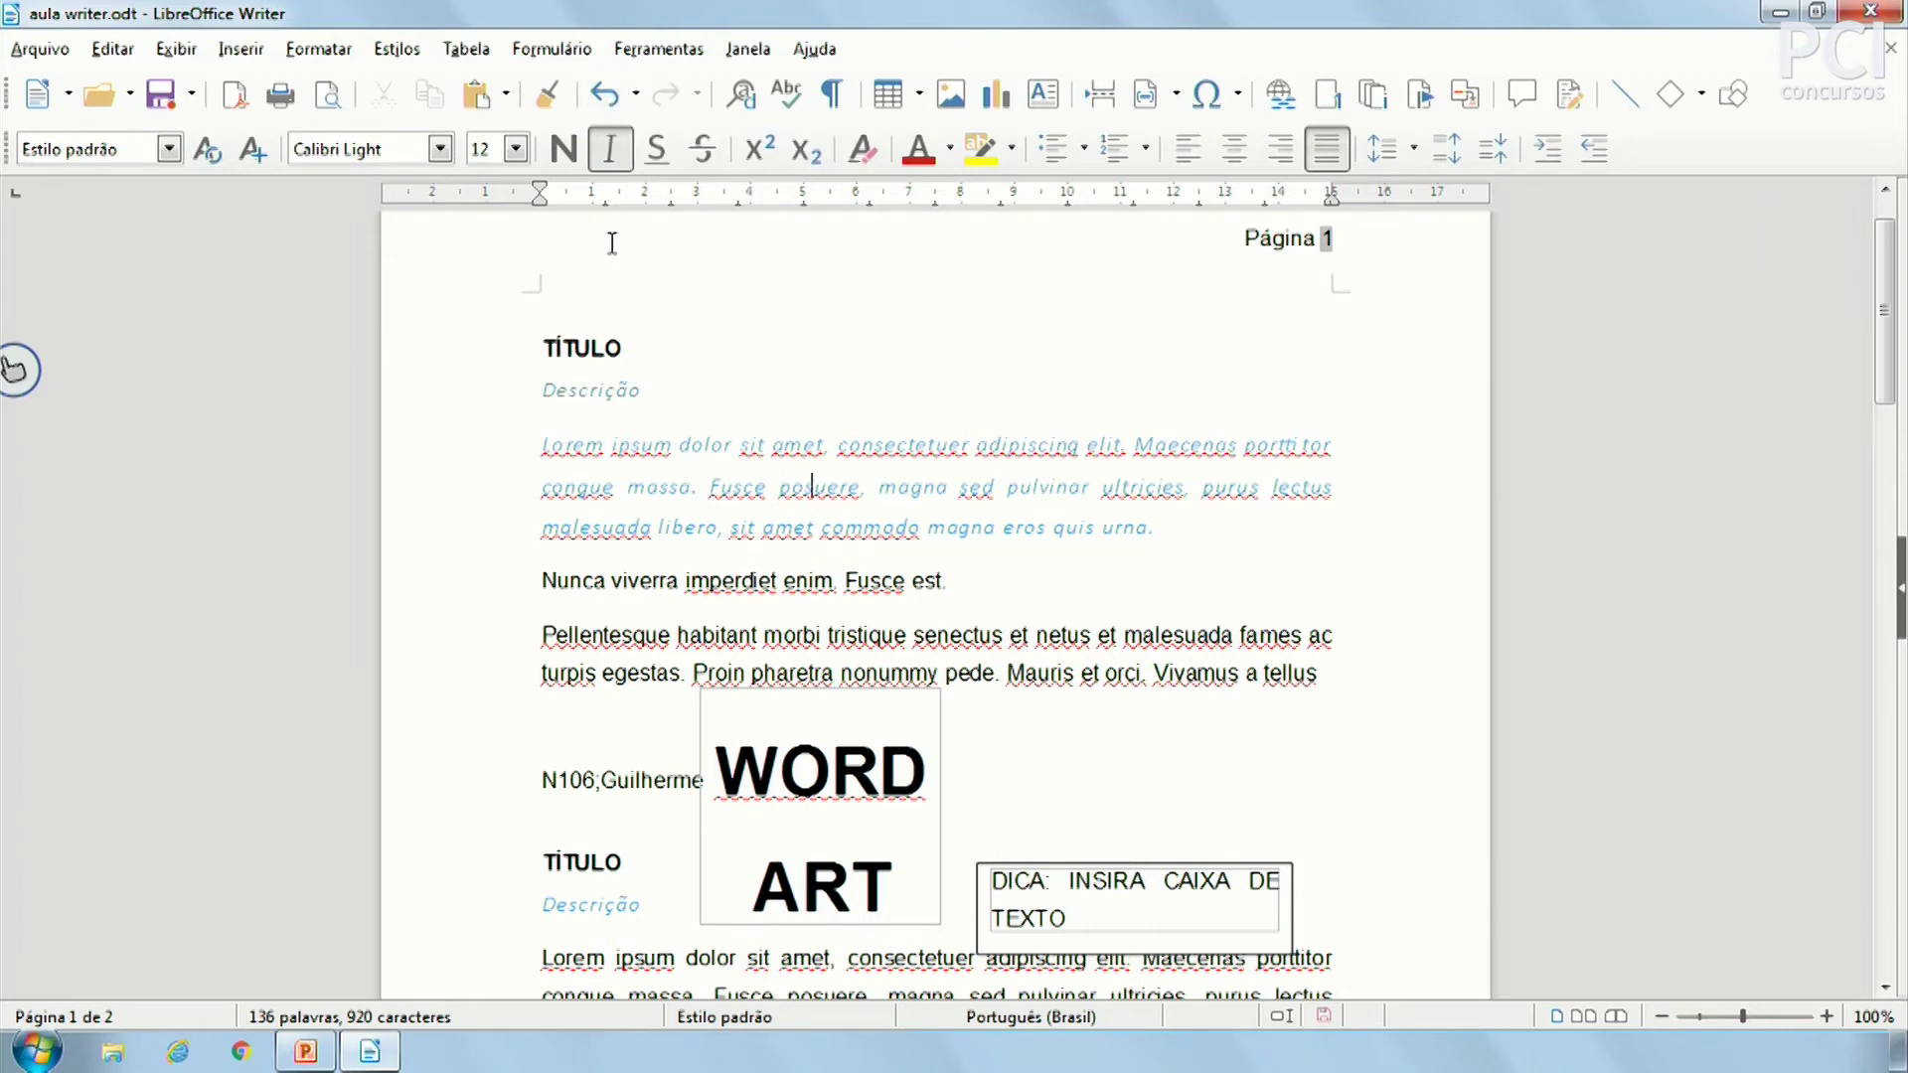
# Undo the listed actions in the undo history in two rounds and return the cursor to the first paragraph
pyautogui.click(636, 97)
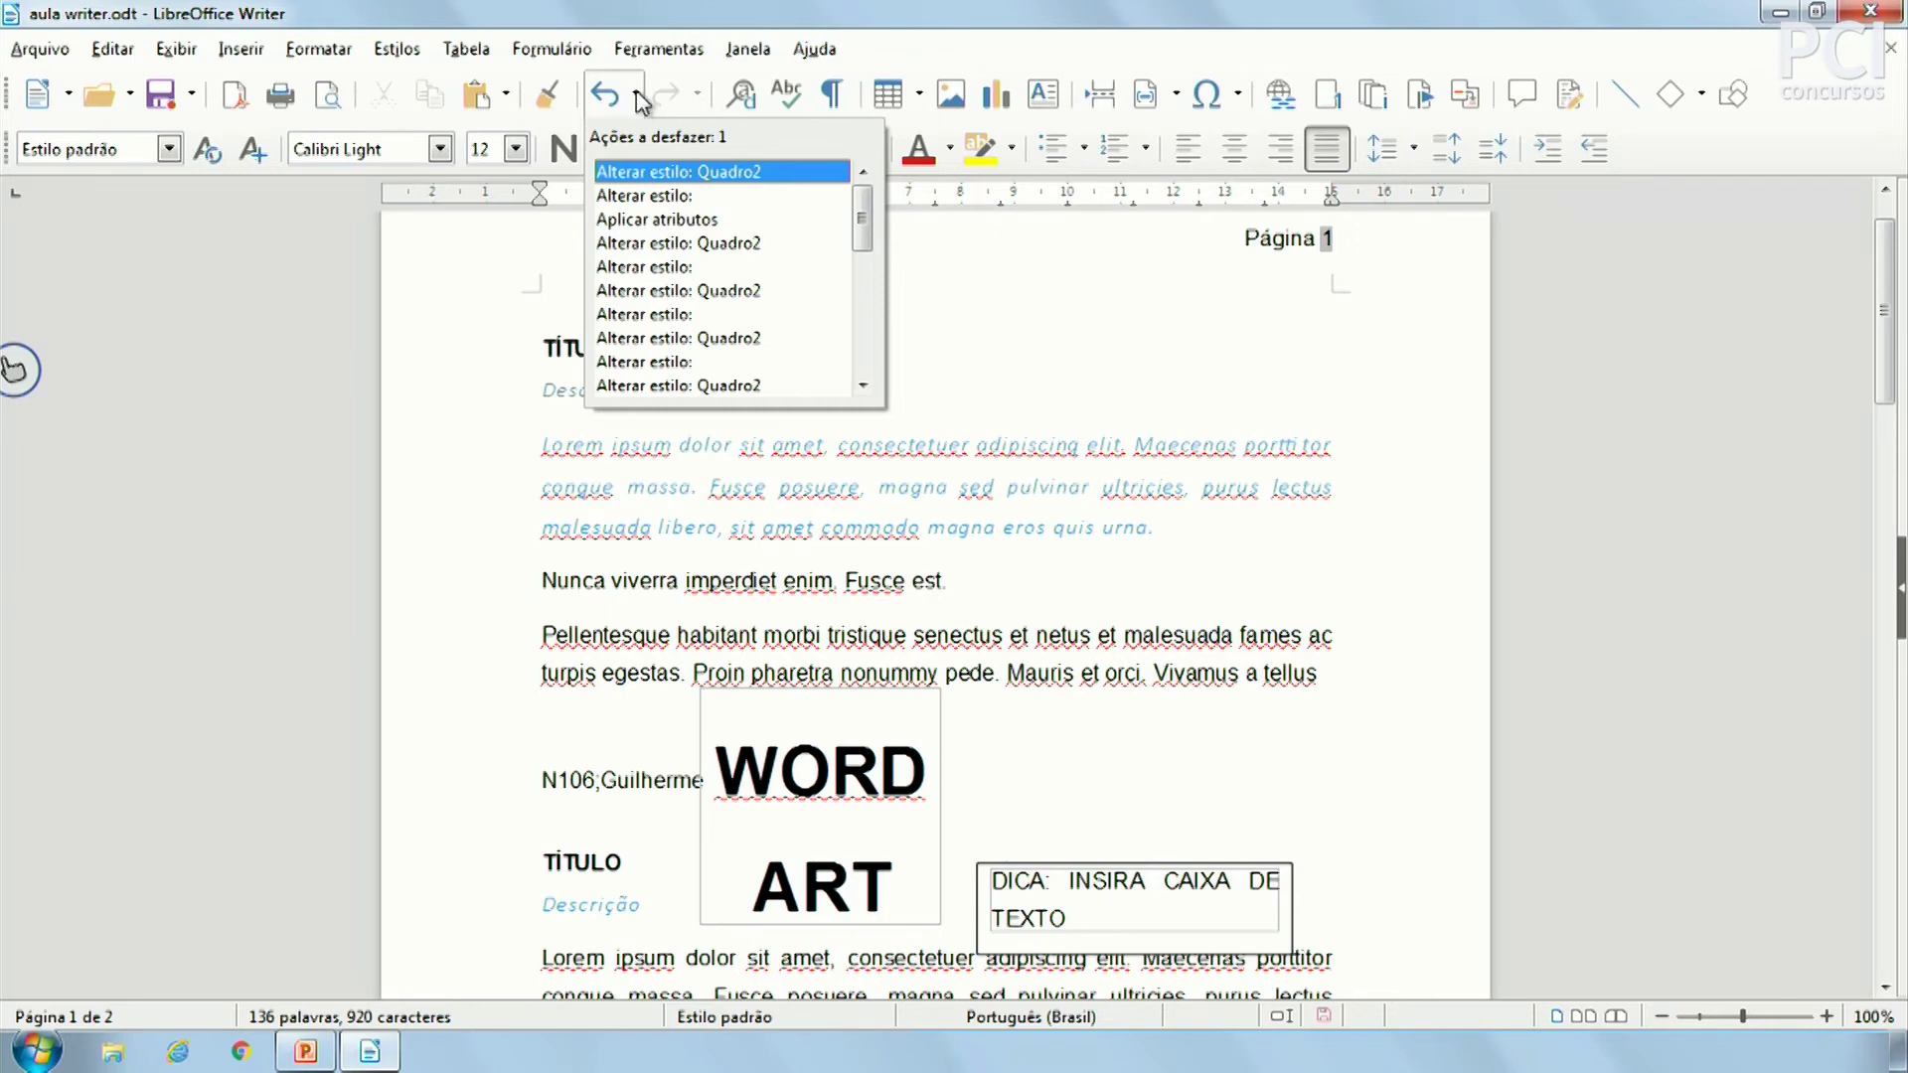
pyautogui.moveTo(866, 213); pyautogui.dragTo(869, 408)
pyautogui.click(767, 381)
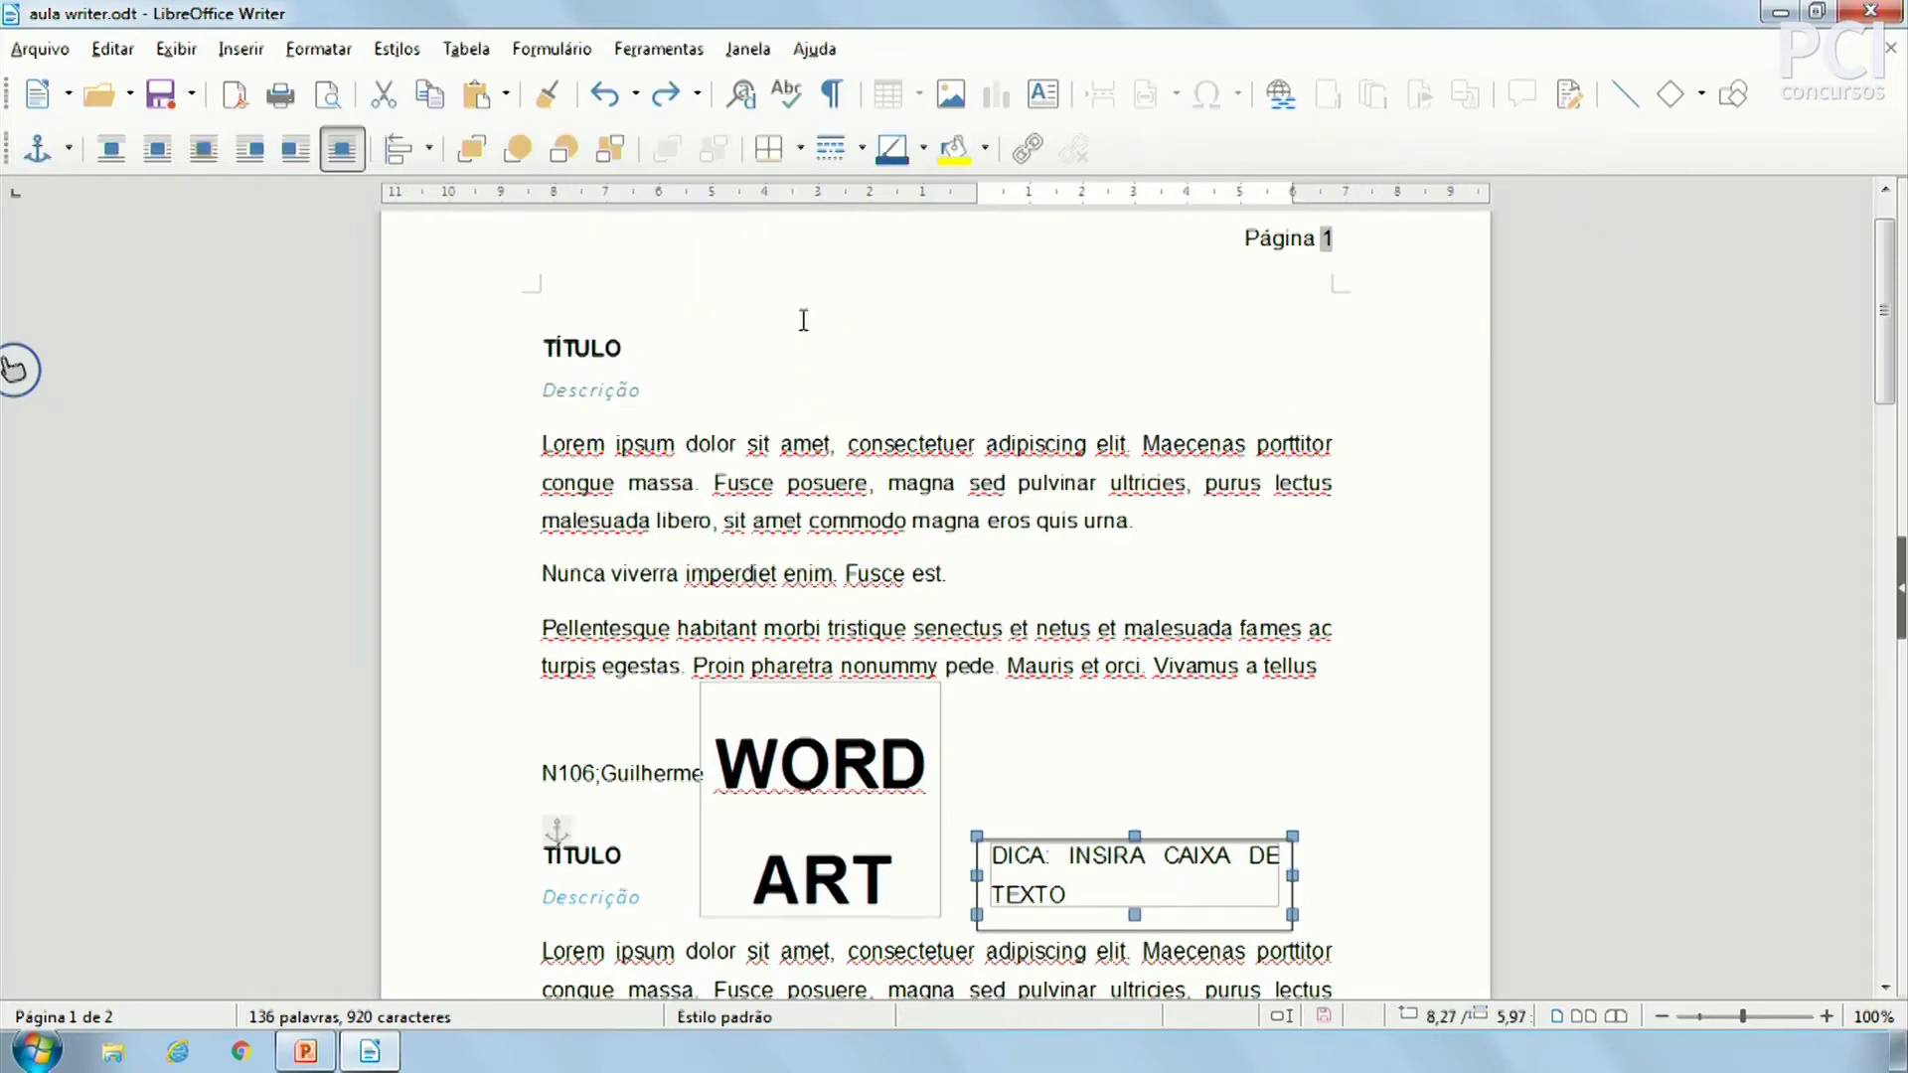
pyautogui.click(636, 95)
pyautogui.click(770, 223)
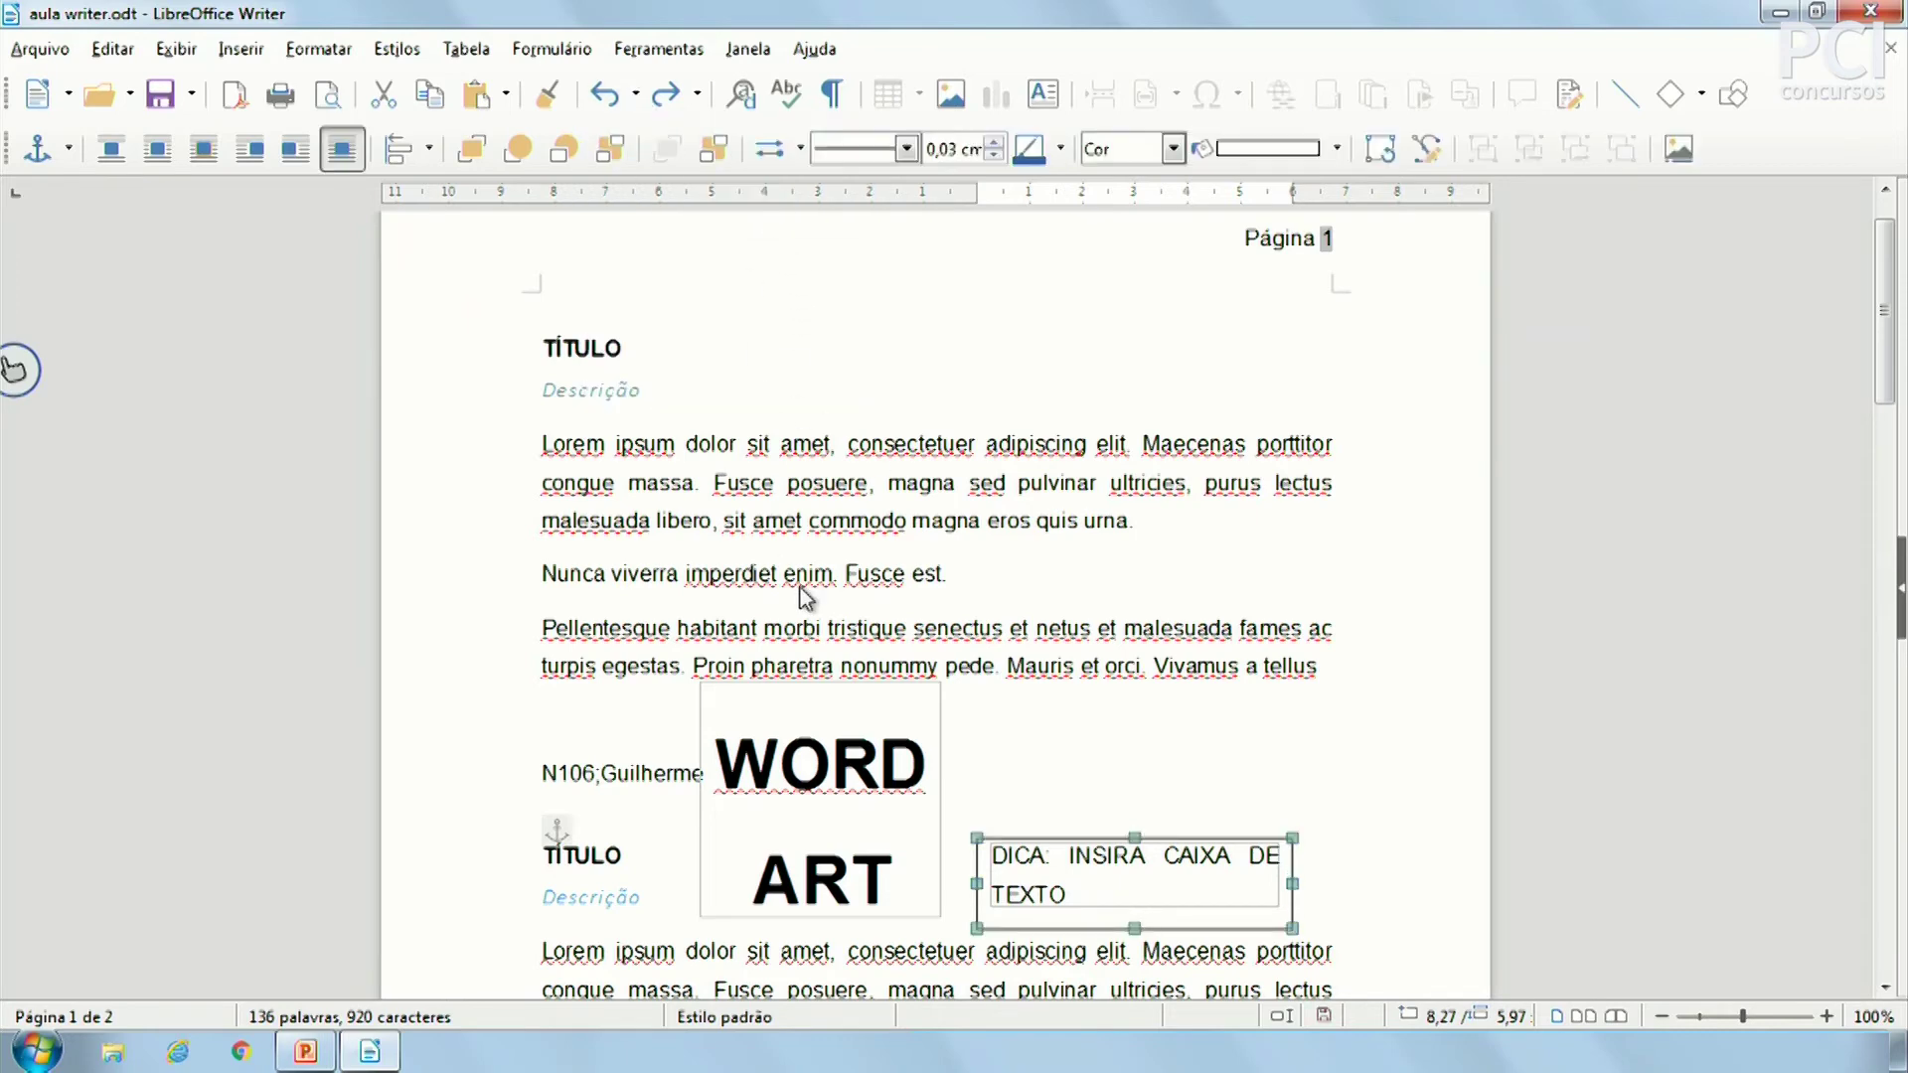
pyautogui.click(817, 521)
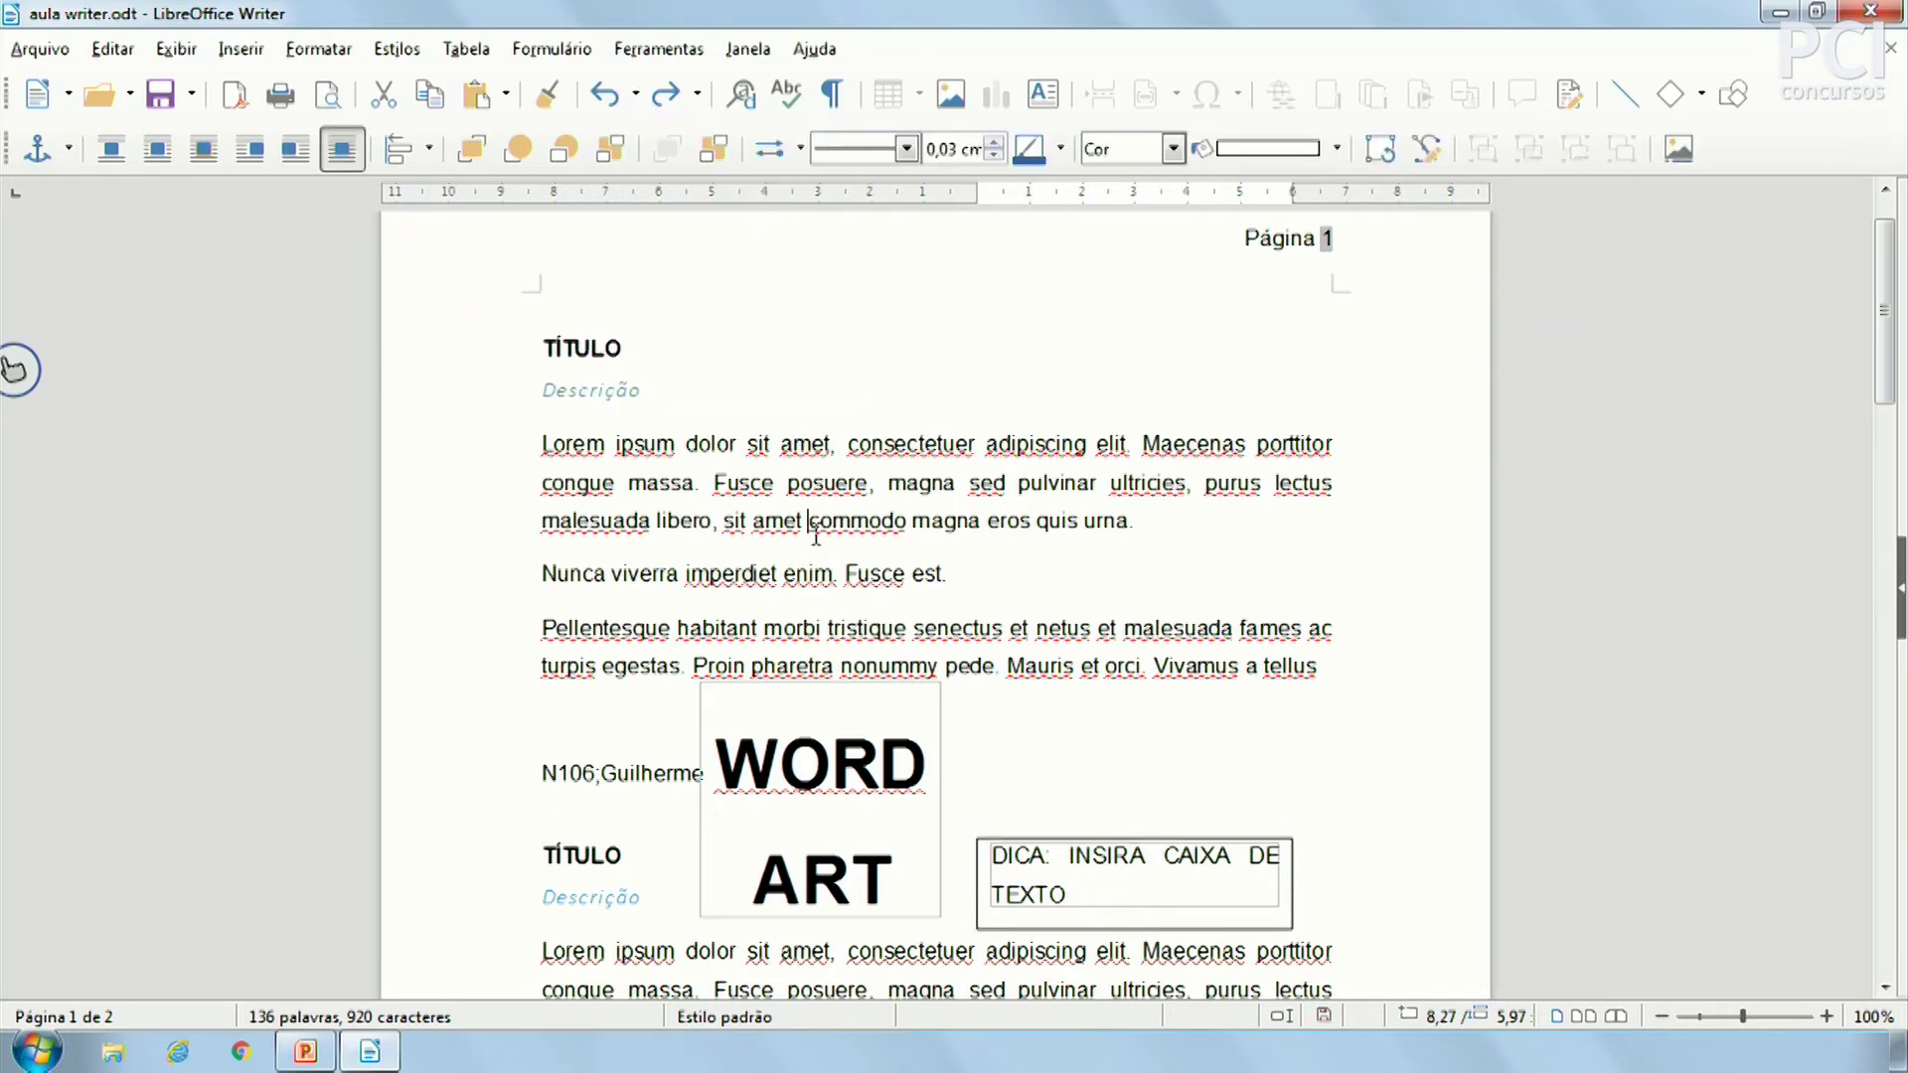
# Review the remaining undo history and redo both style changes, "Alterar estilo:" and "Alterar estilo: Quadro2"
pyautogui.click(636, 94)
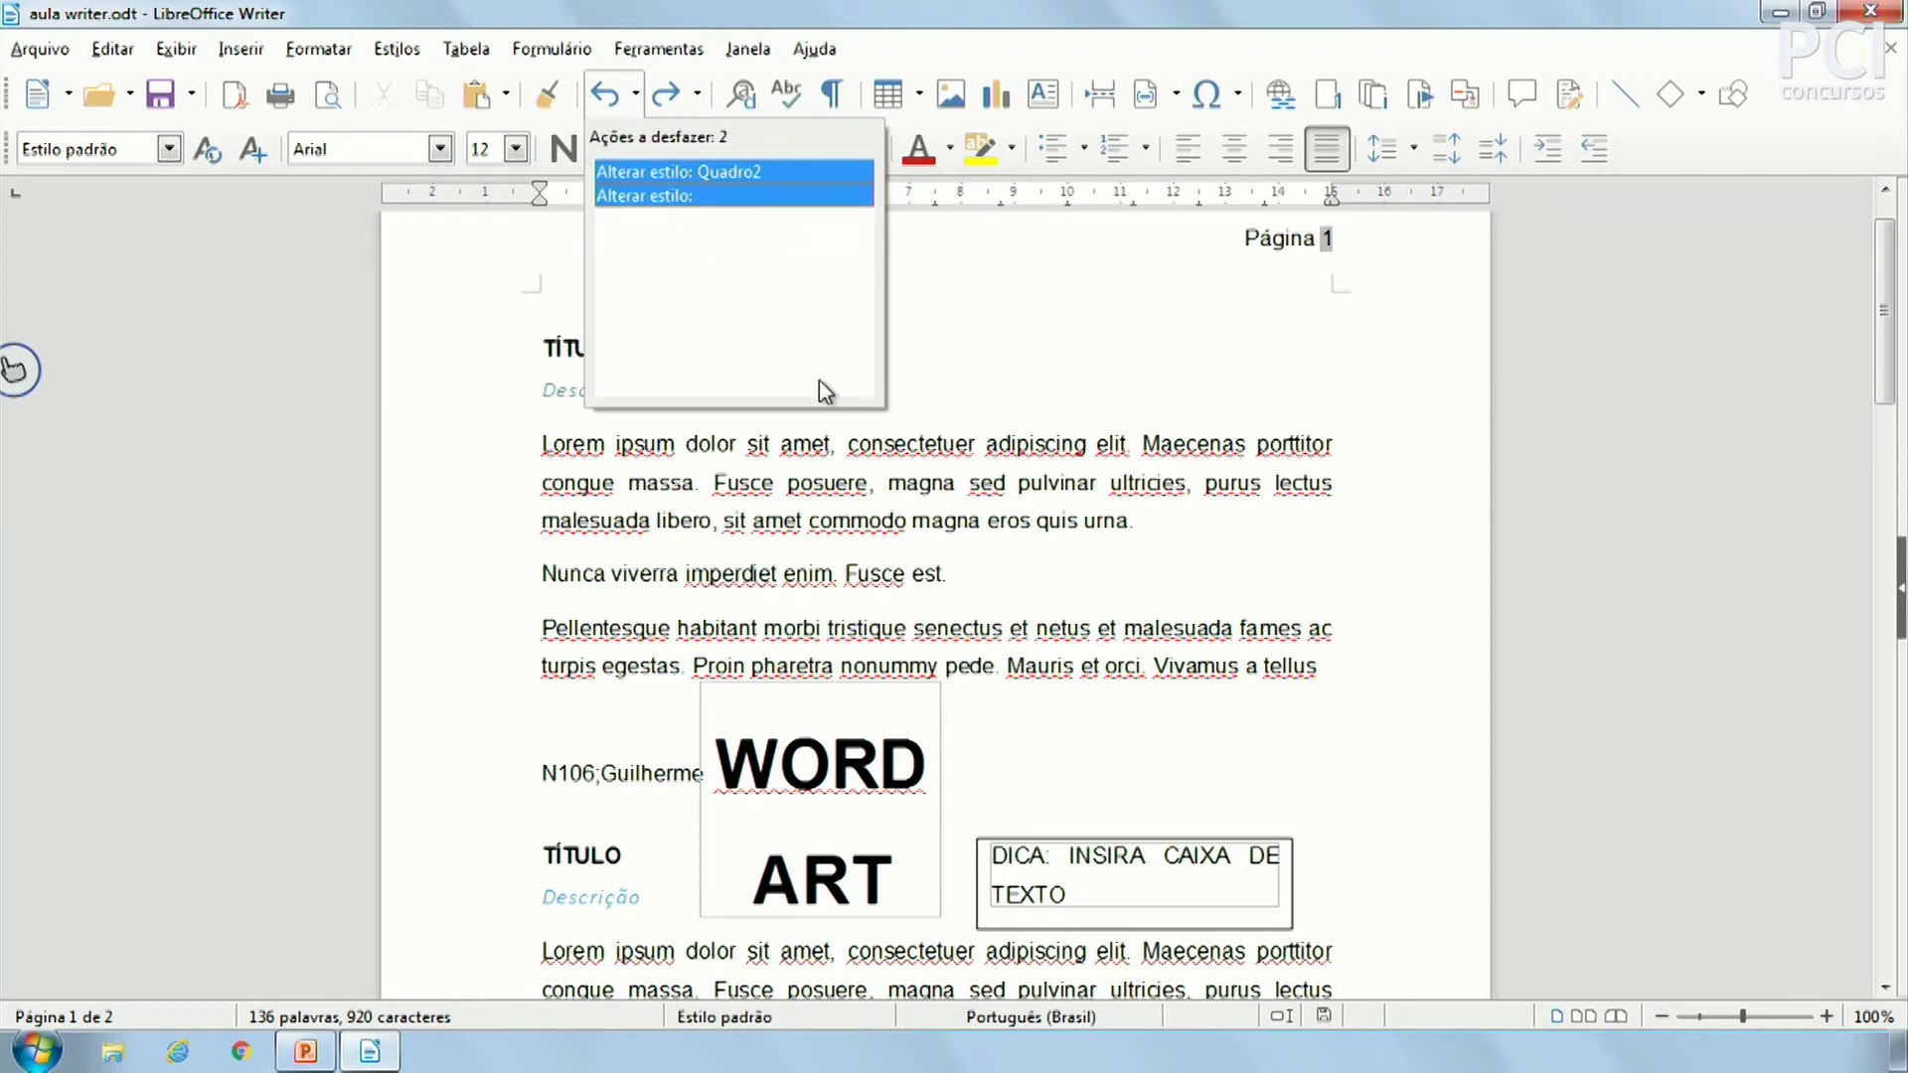
pyautogui.click(1055, 457)
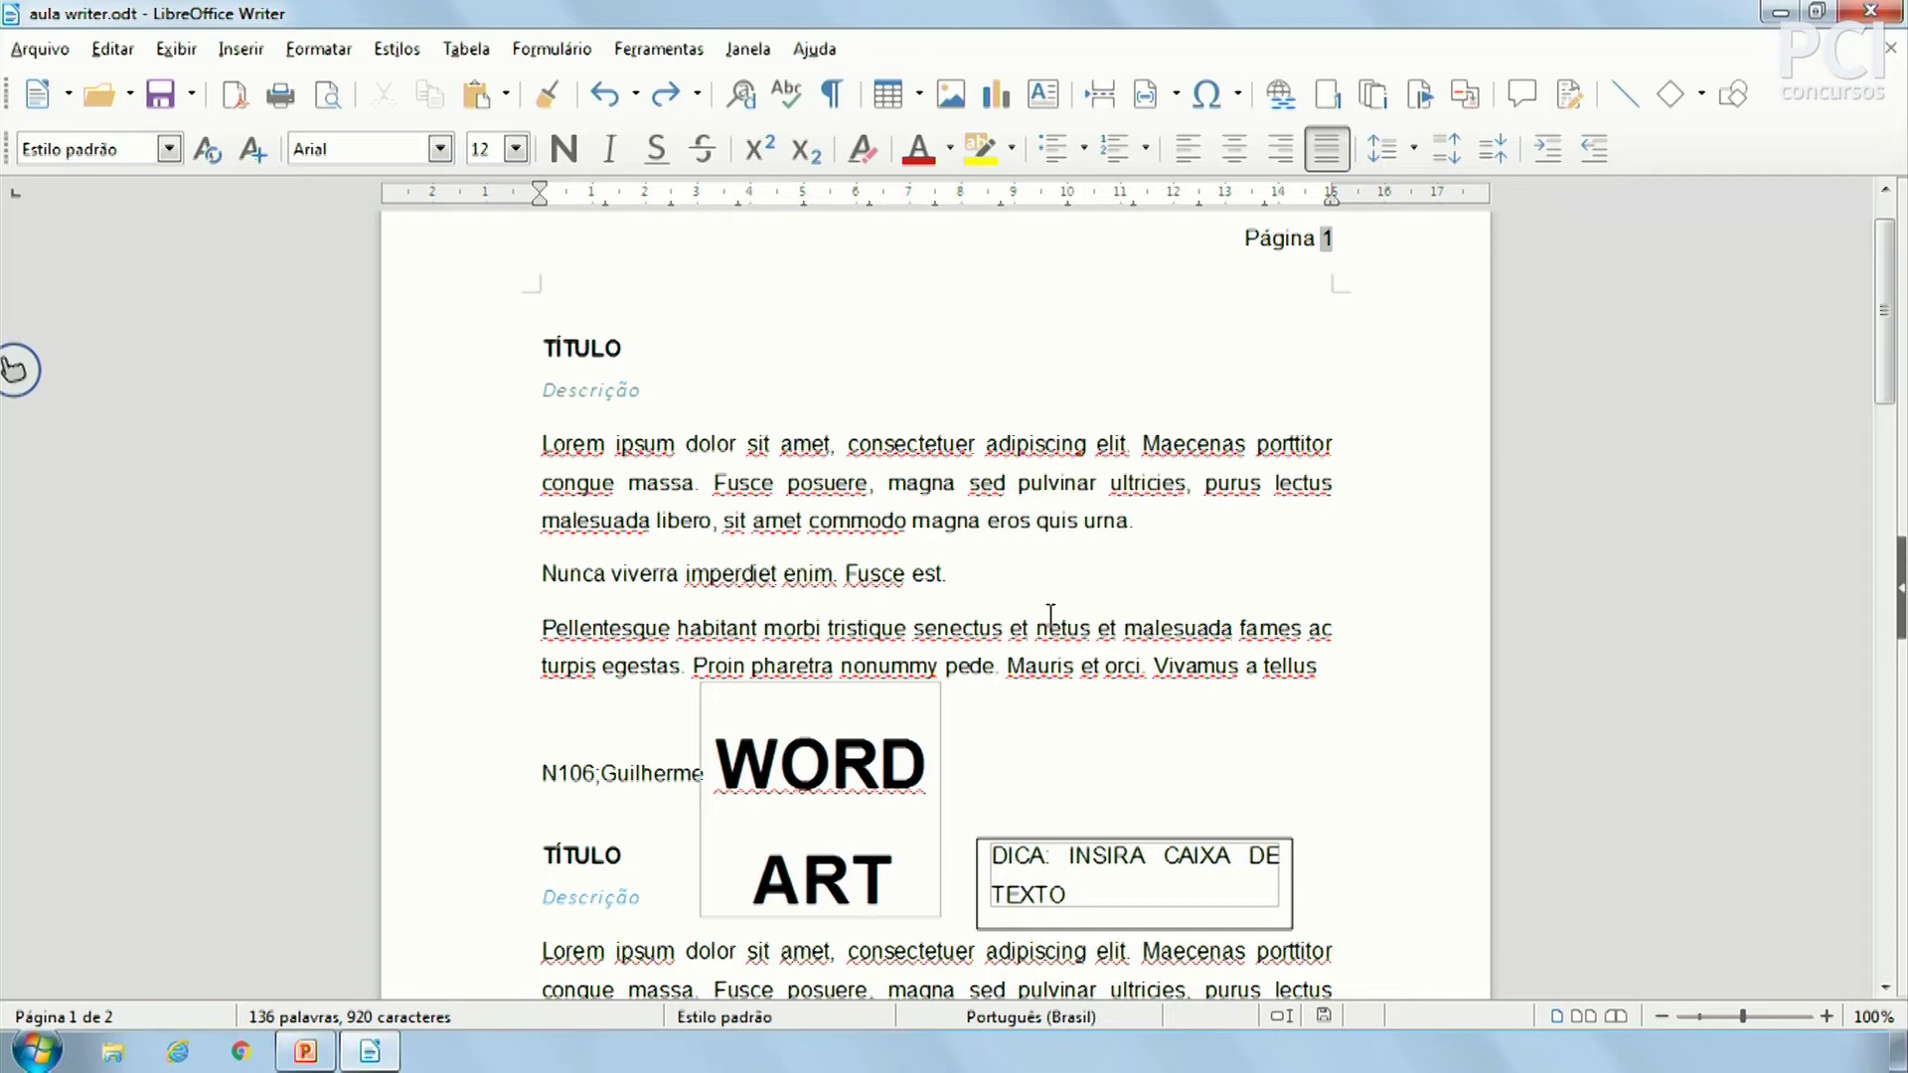
pyautogui.click(635, 95)
pyautogui.click(739, 530)
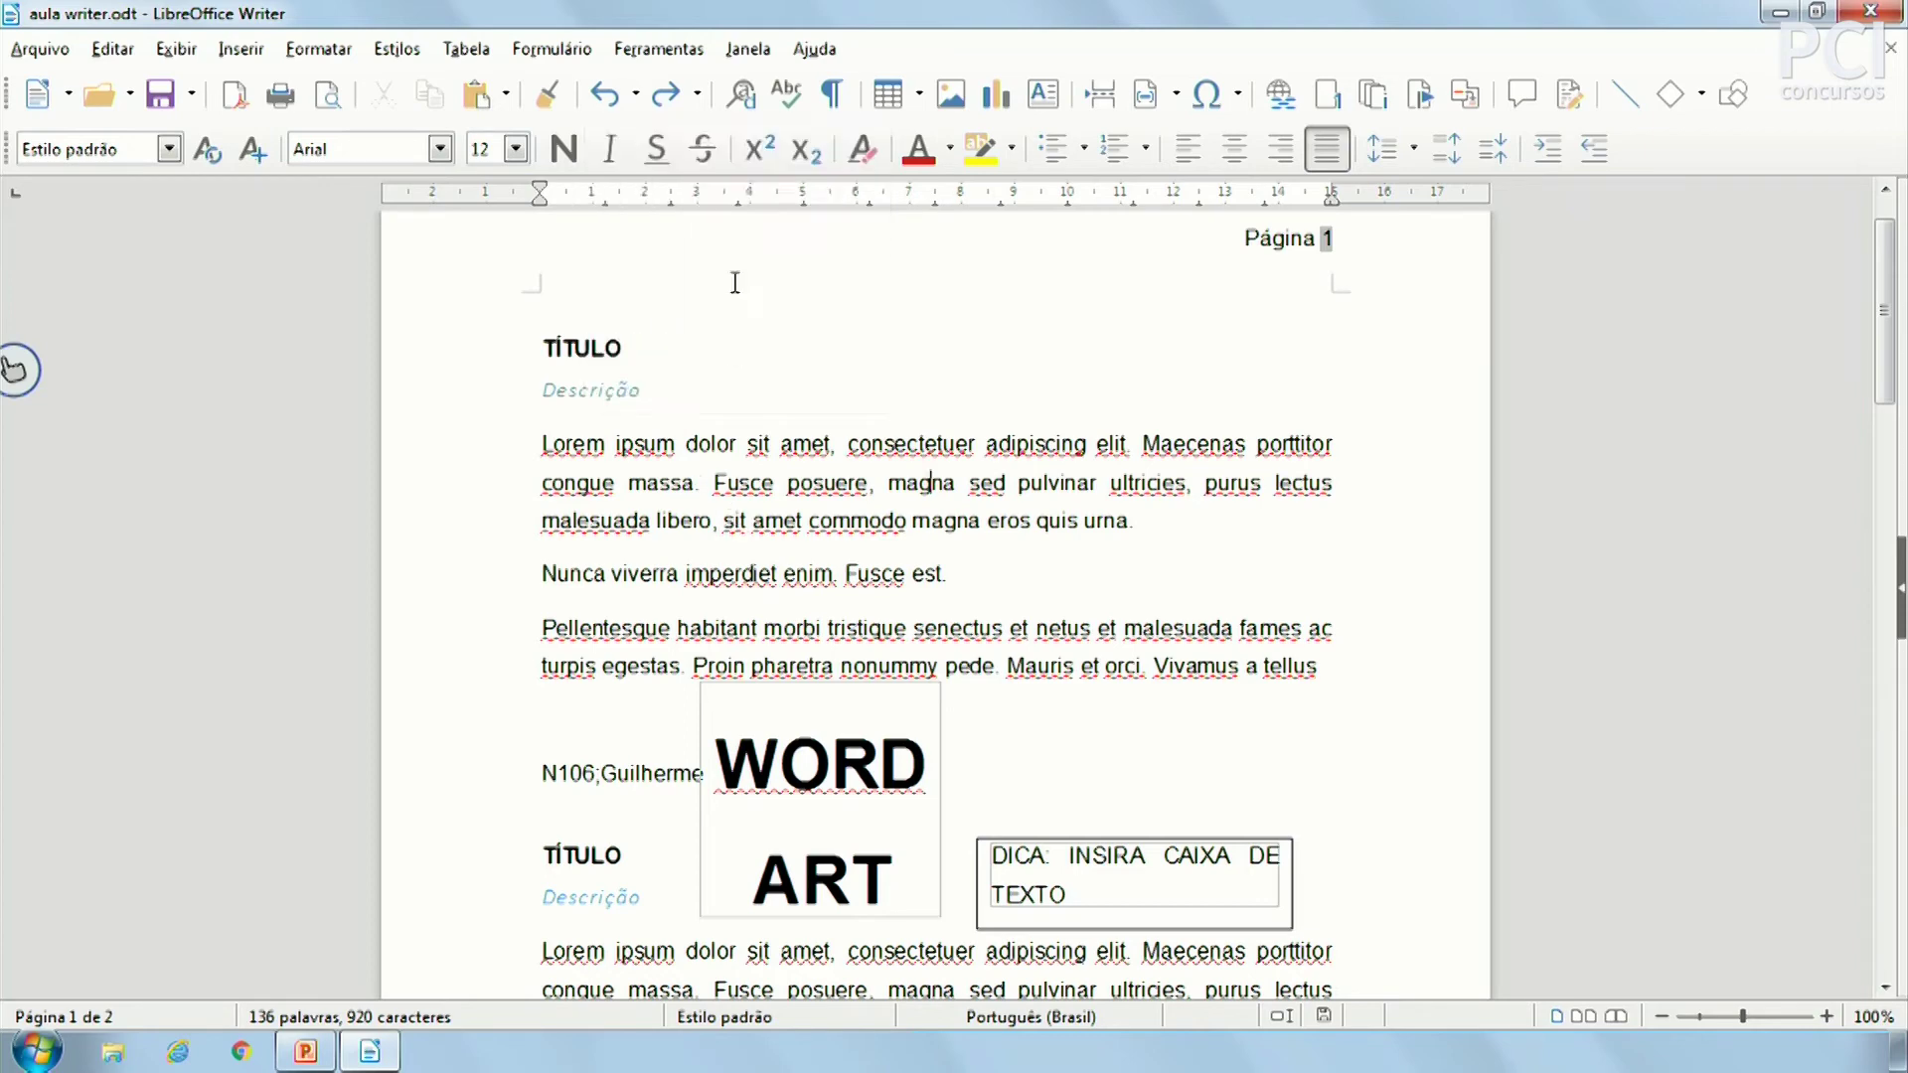
pyautogui.click(698, 97)
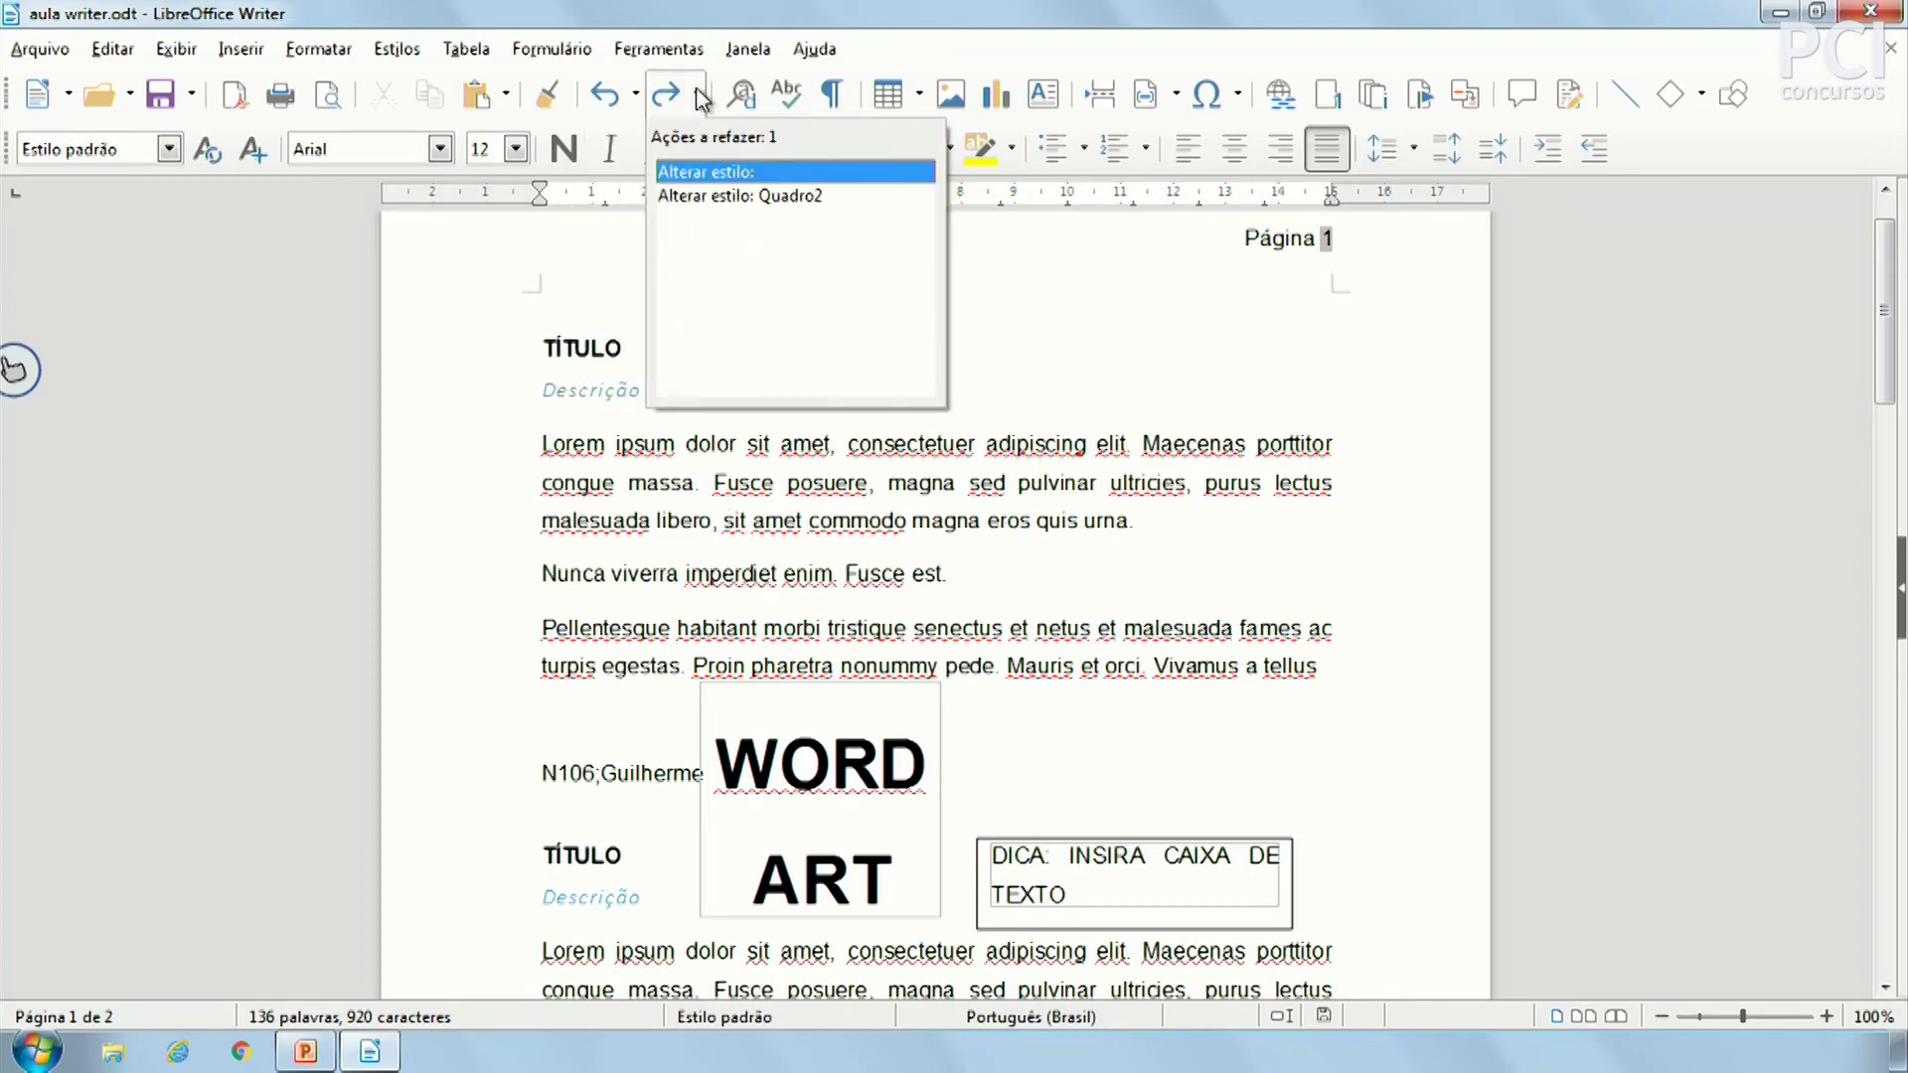
pyautogui.click(722, 195)
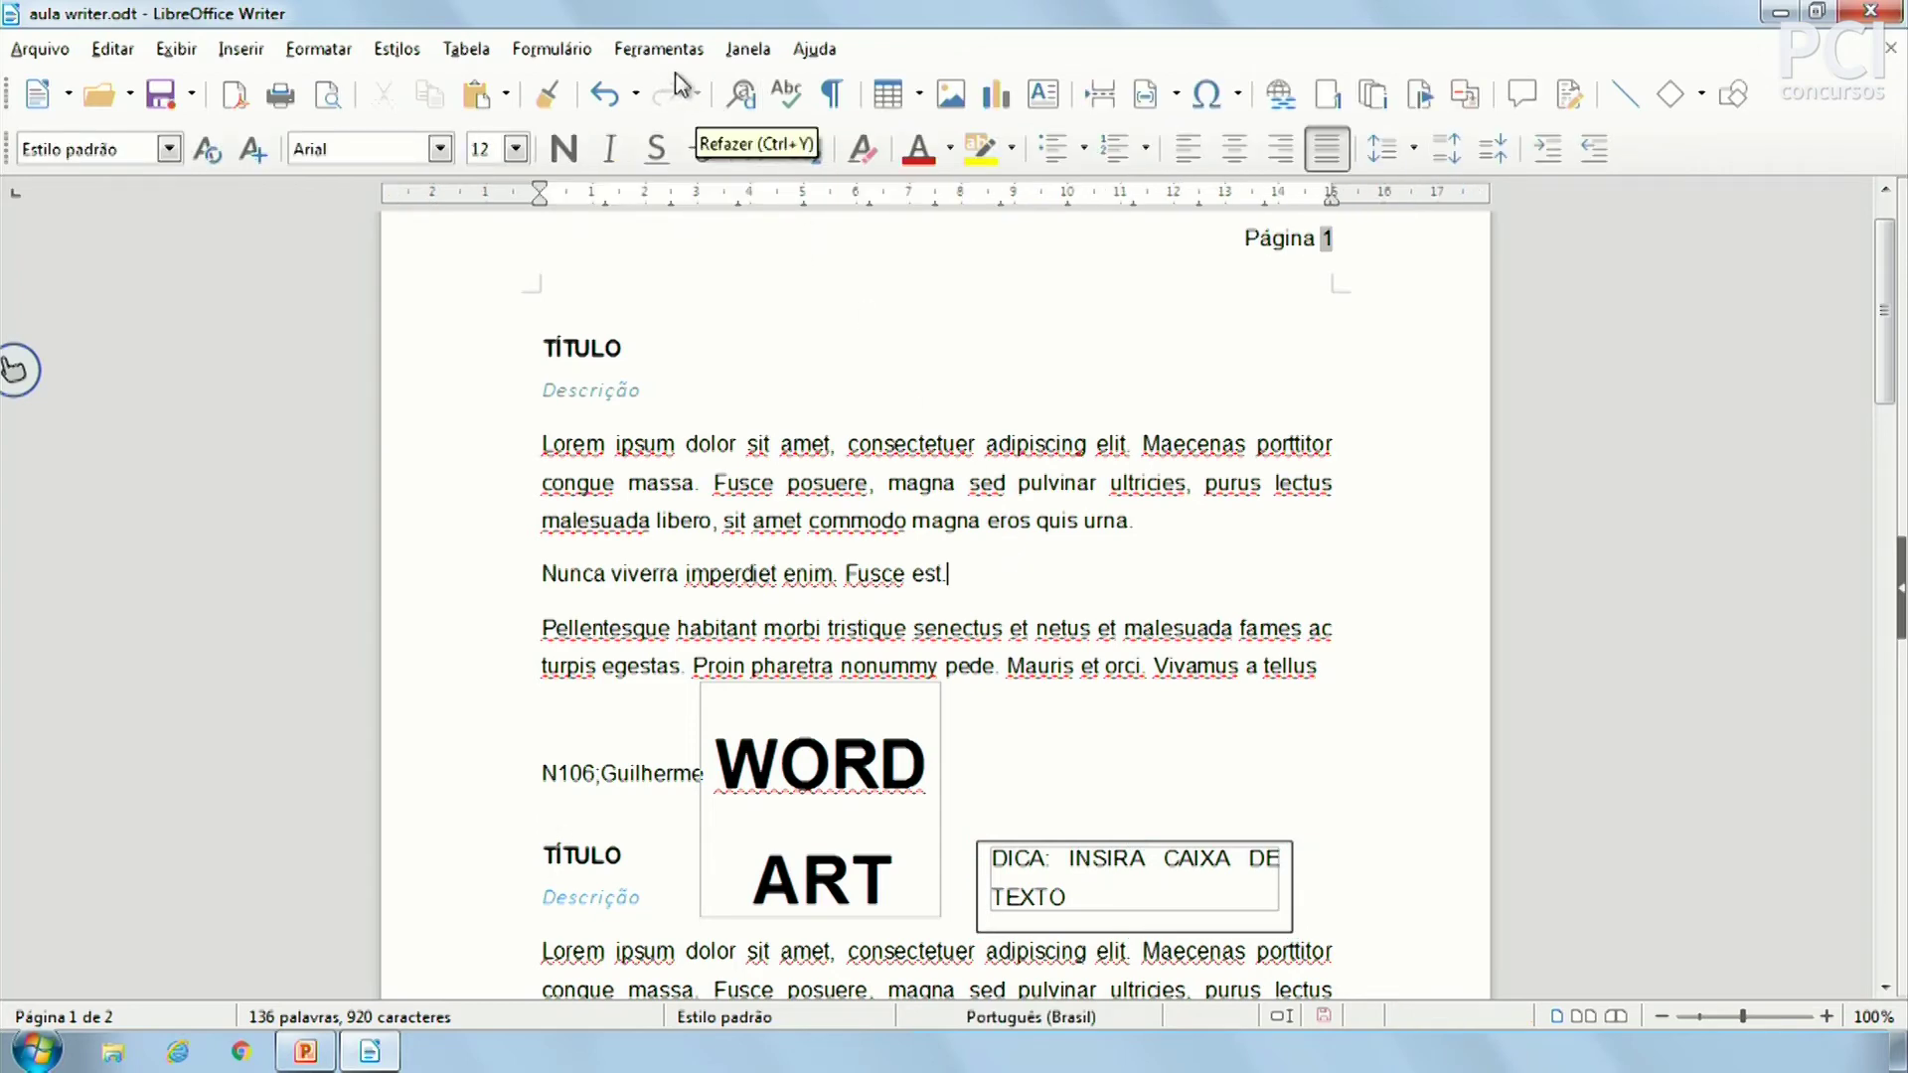
# Open Find and Replace, examine its search, replacement and other options with the dialog moved aside, and close it without searching
pyautogui.click(741, 96)
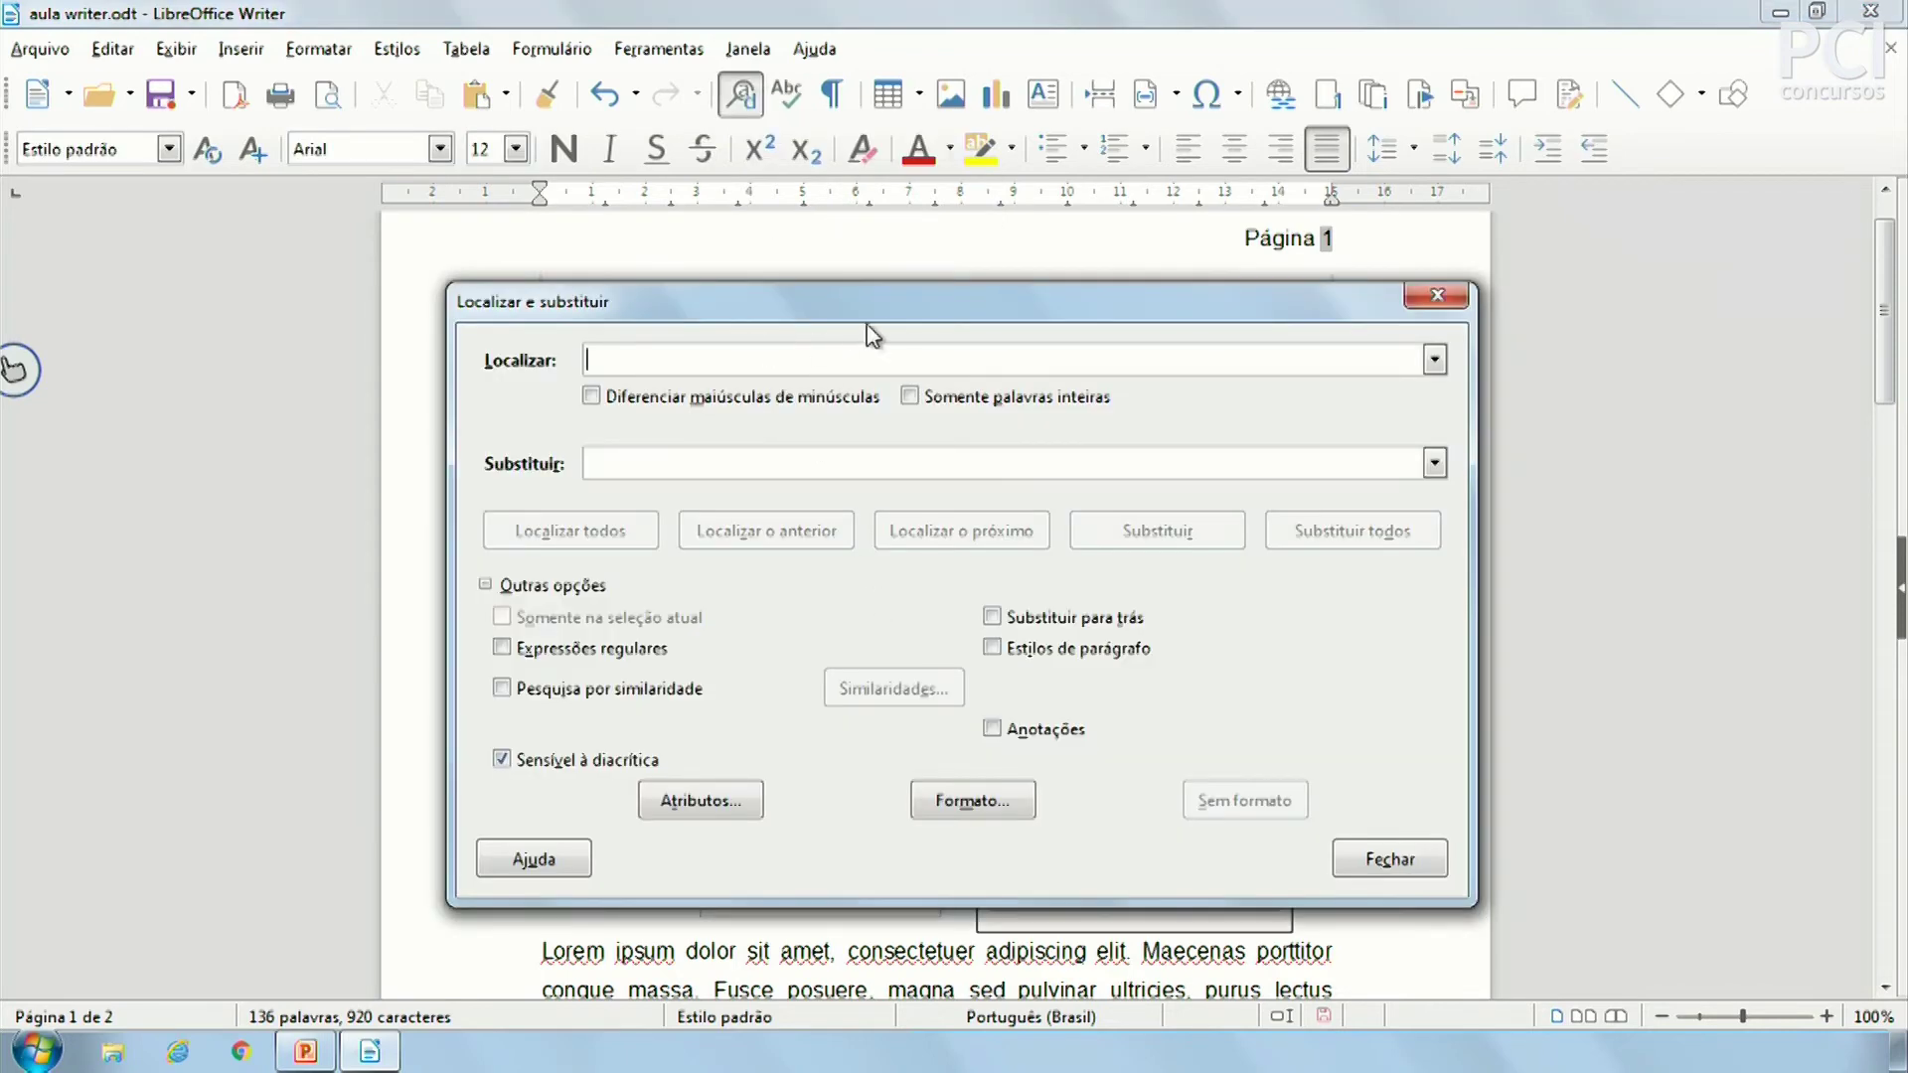
pyautogui.moveTo(915, 323); pyautogui.dragTo(1108, 305)
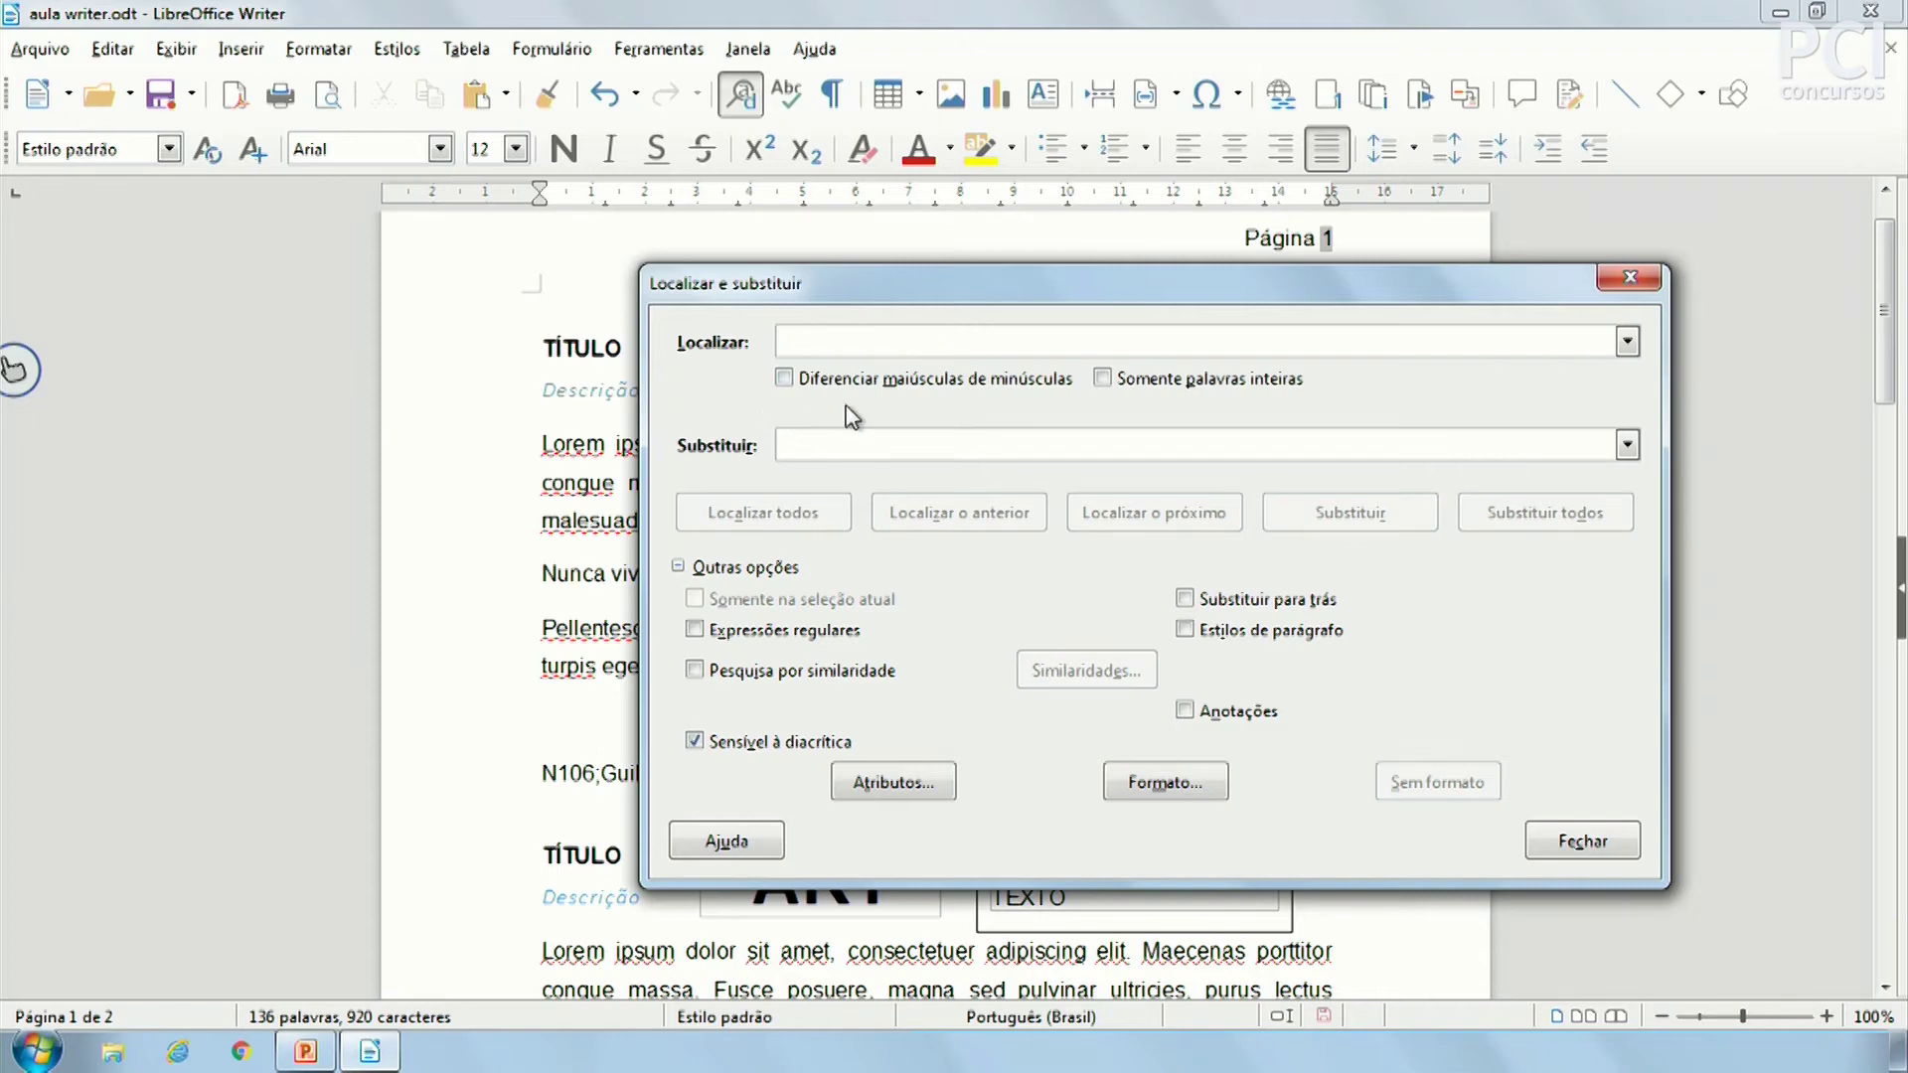
pyautogui.click(802, 445)
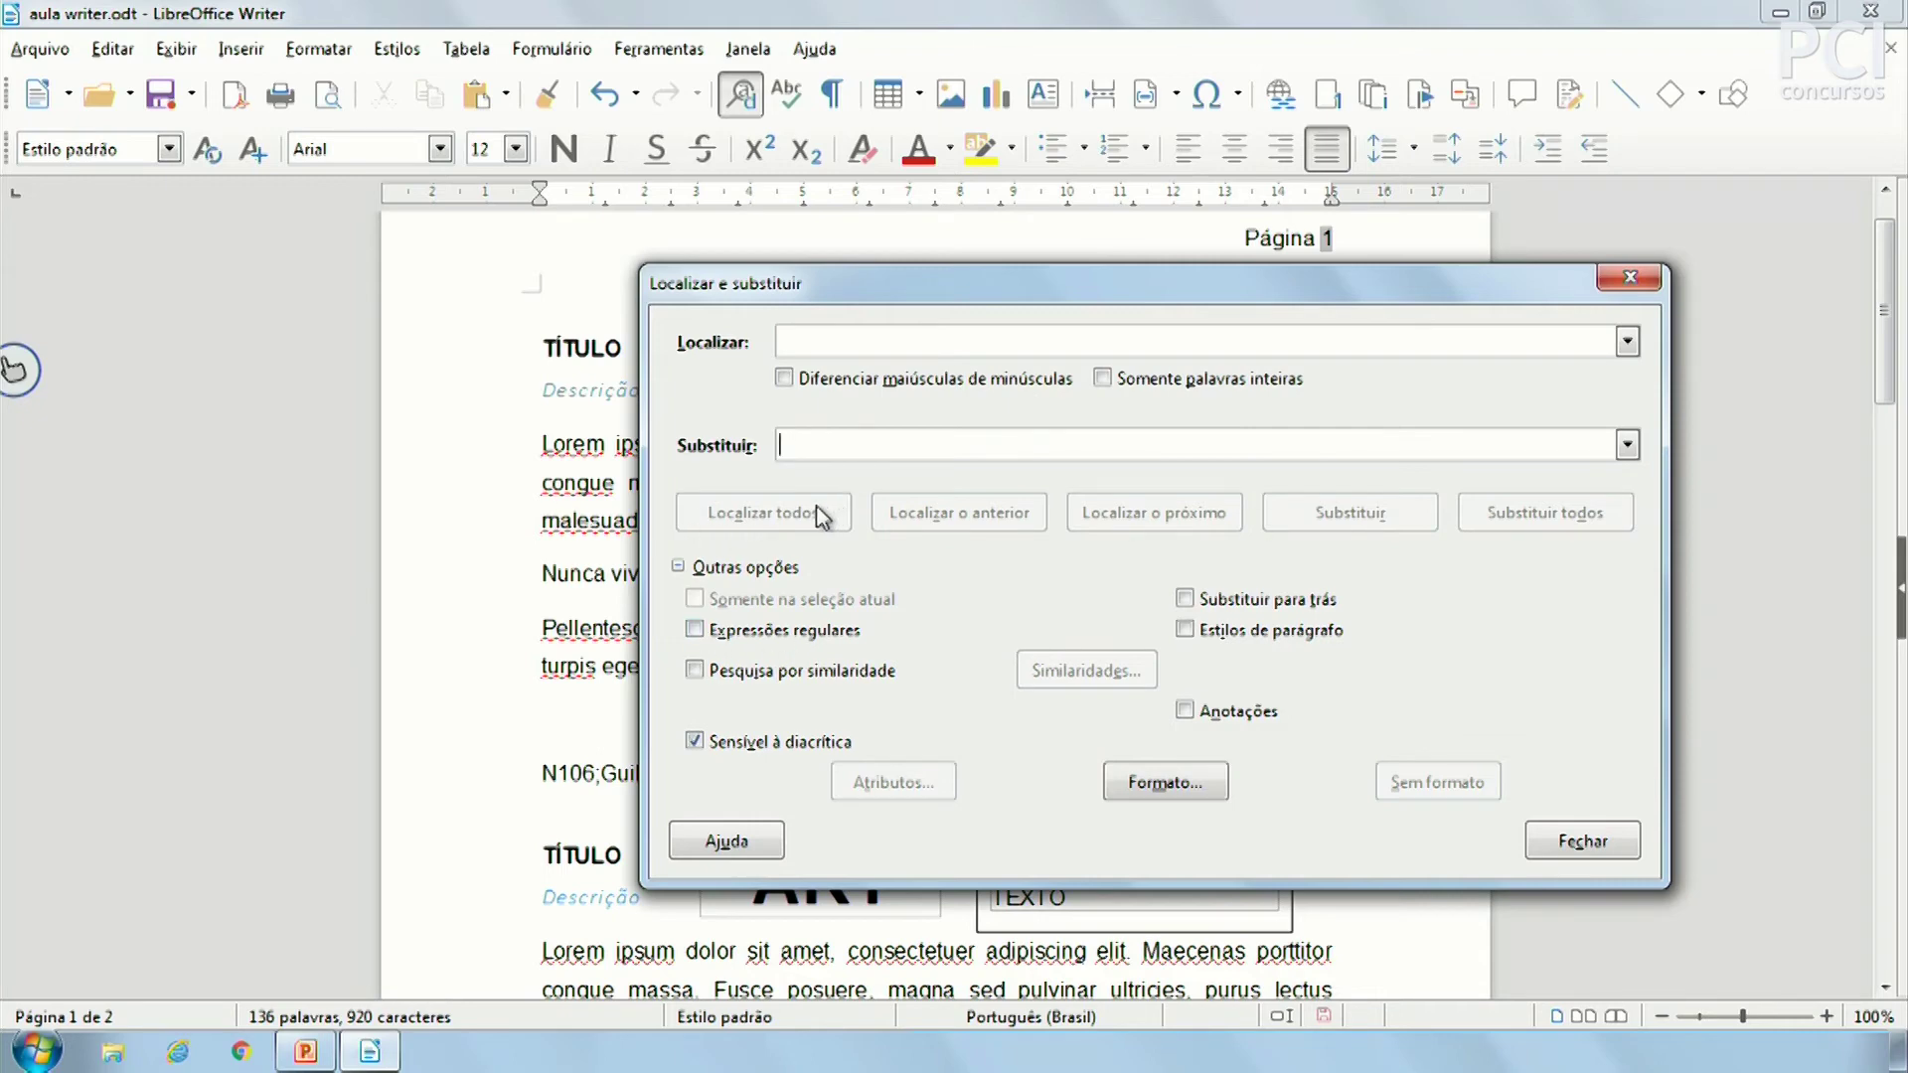
pyautogui.click(814, 346)
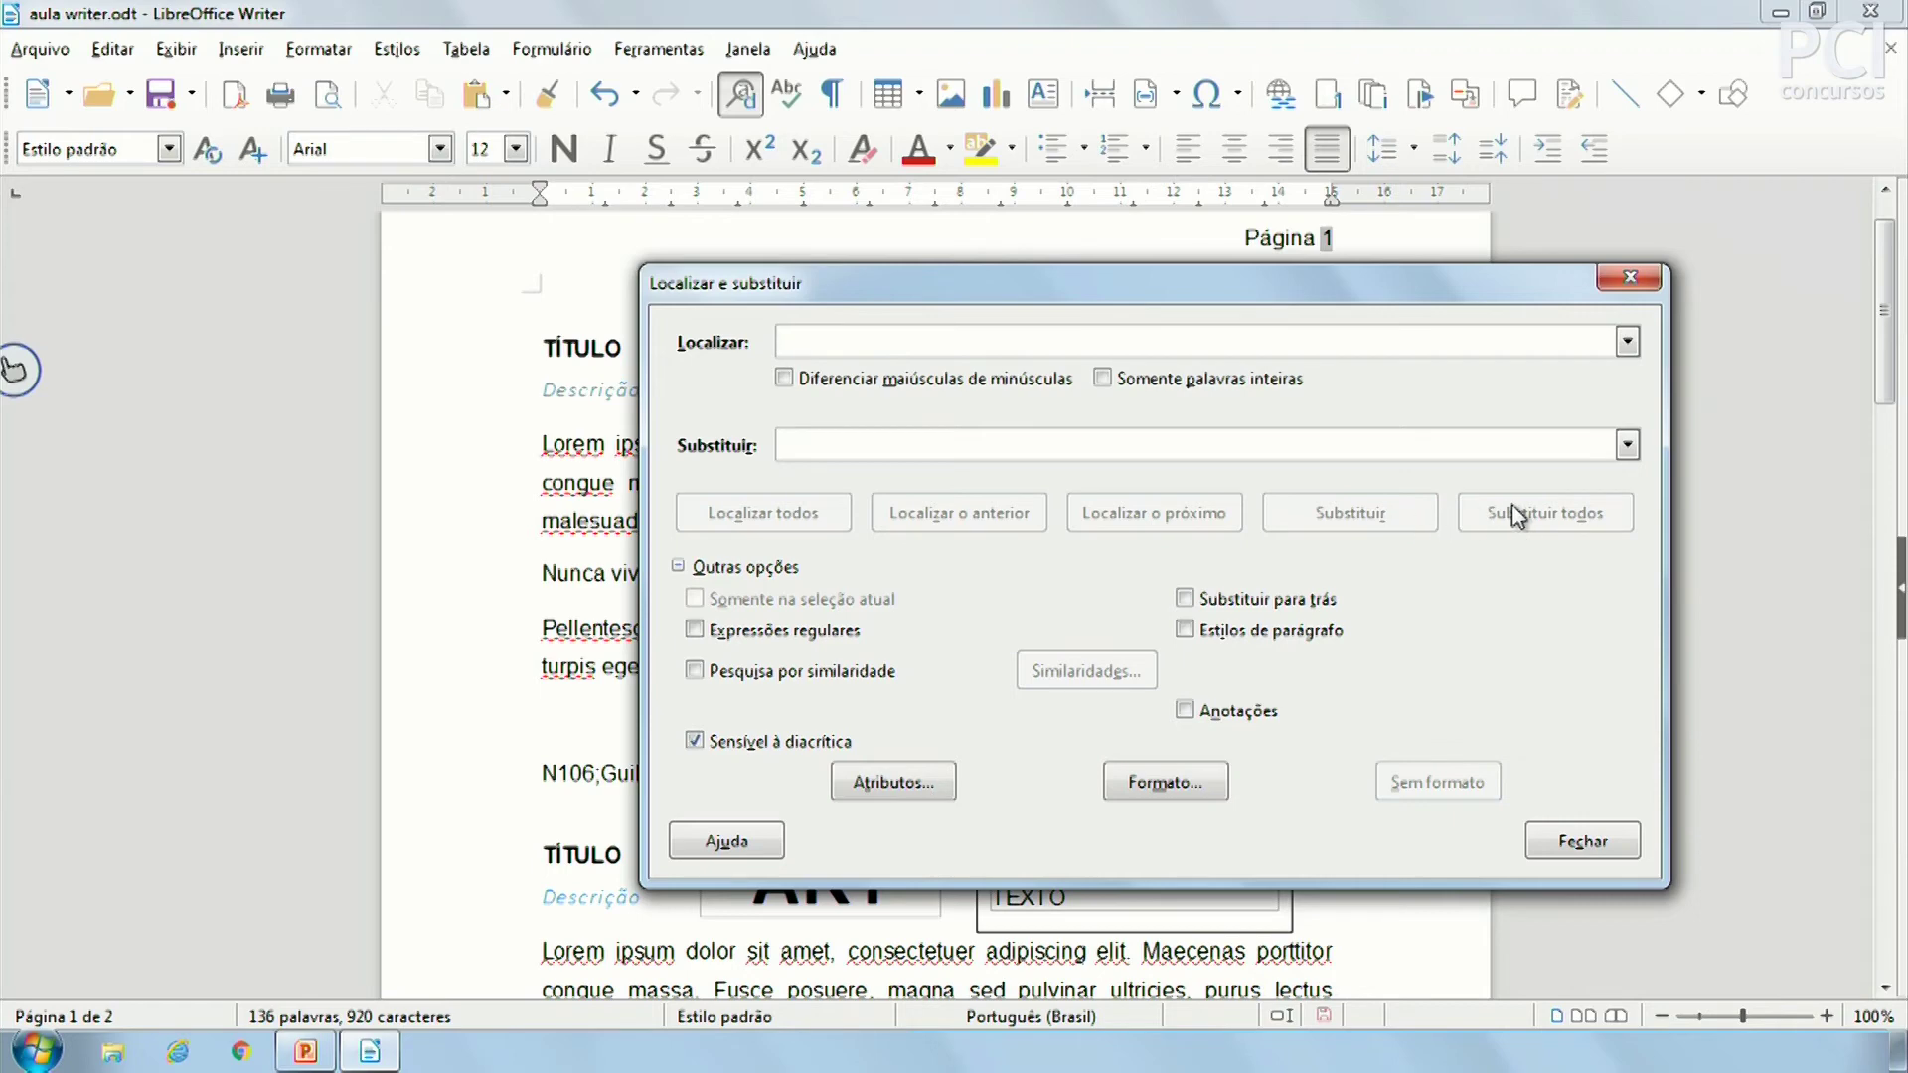
pyautogui.click(867, 443)
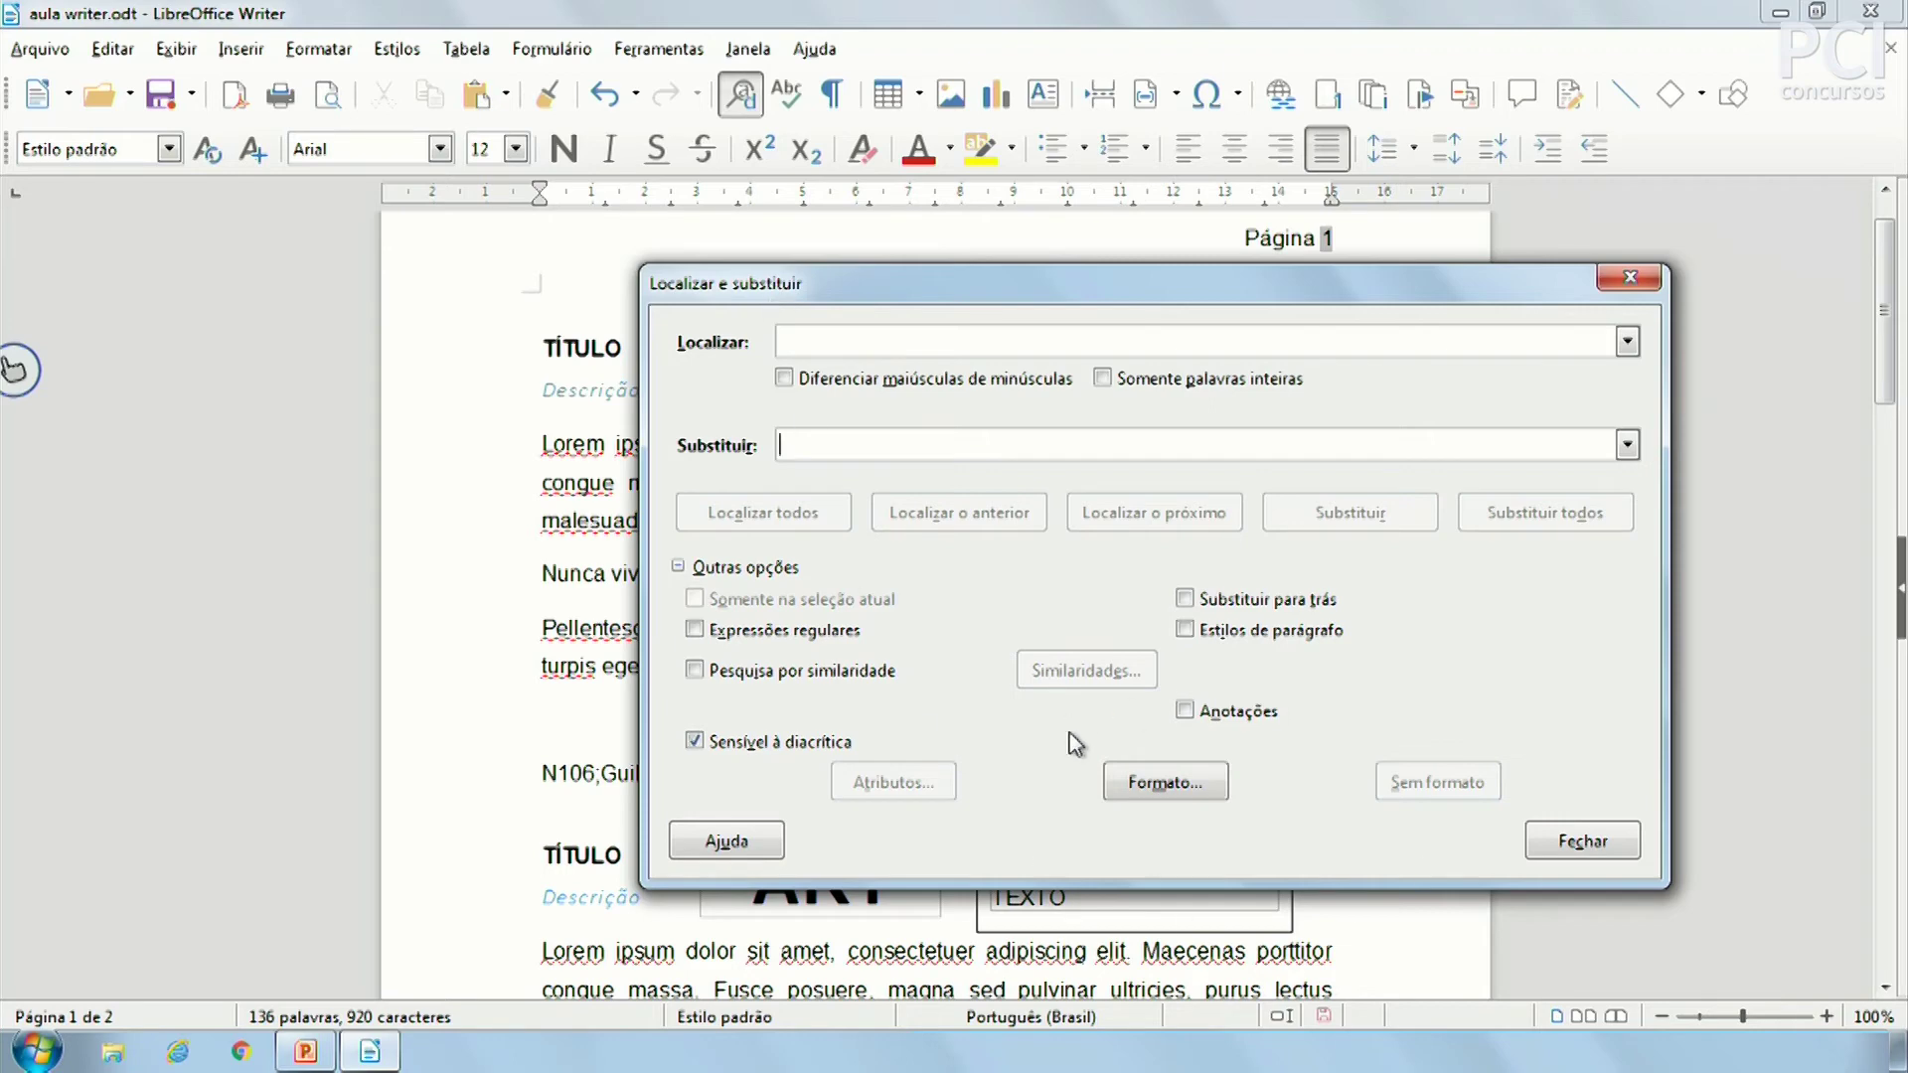
pyautogui.press('Escape')
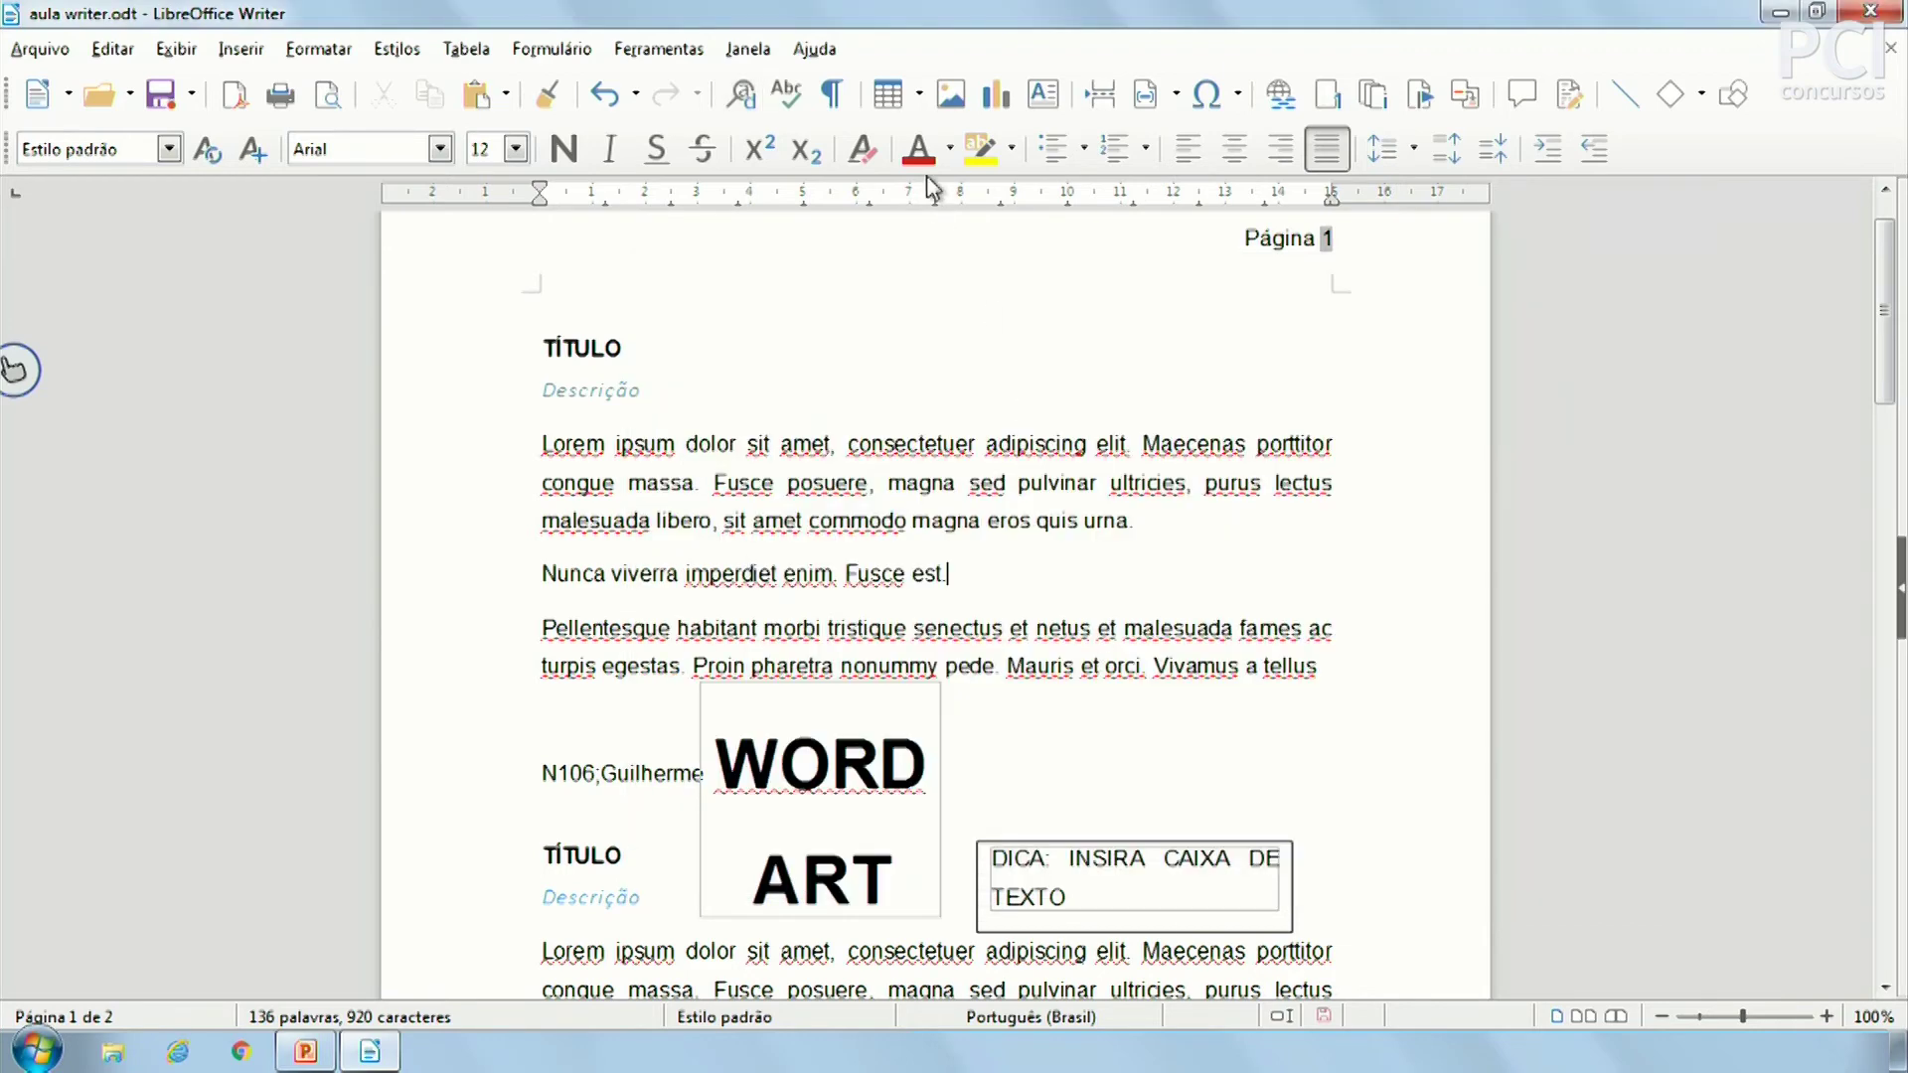
# Run the spelling check around "Fusce est." in the first text block, examine the correction options beside the text, and close it without correcting
pyautogui.click(785, 94)
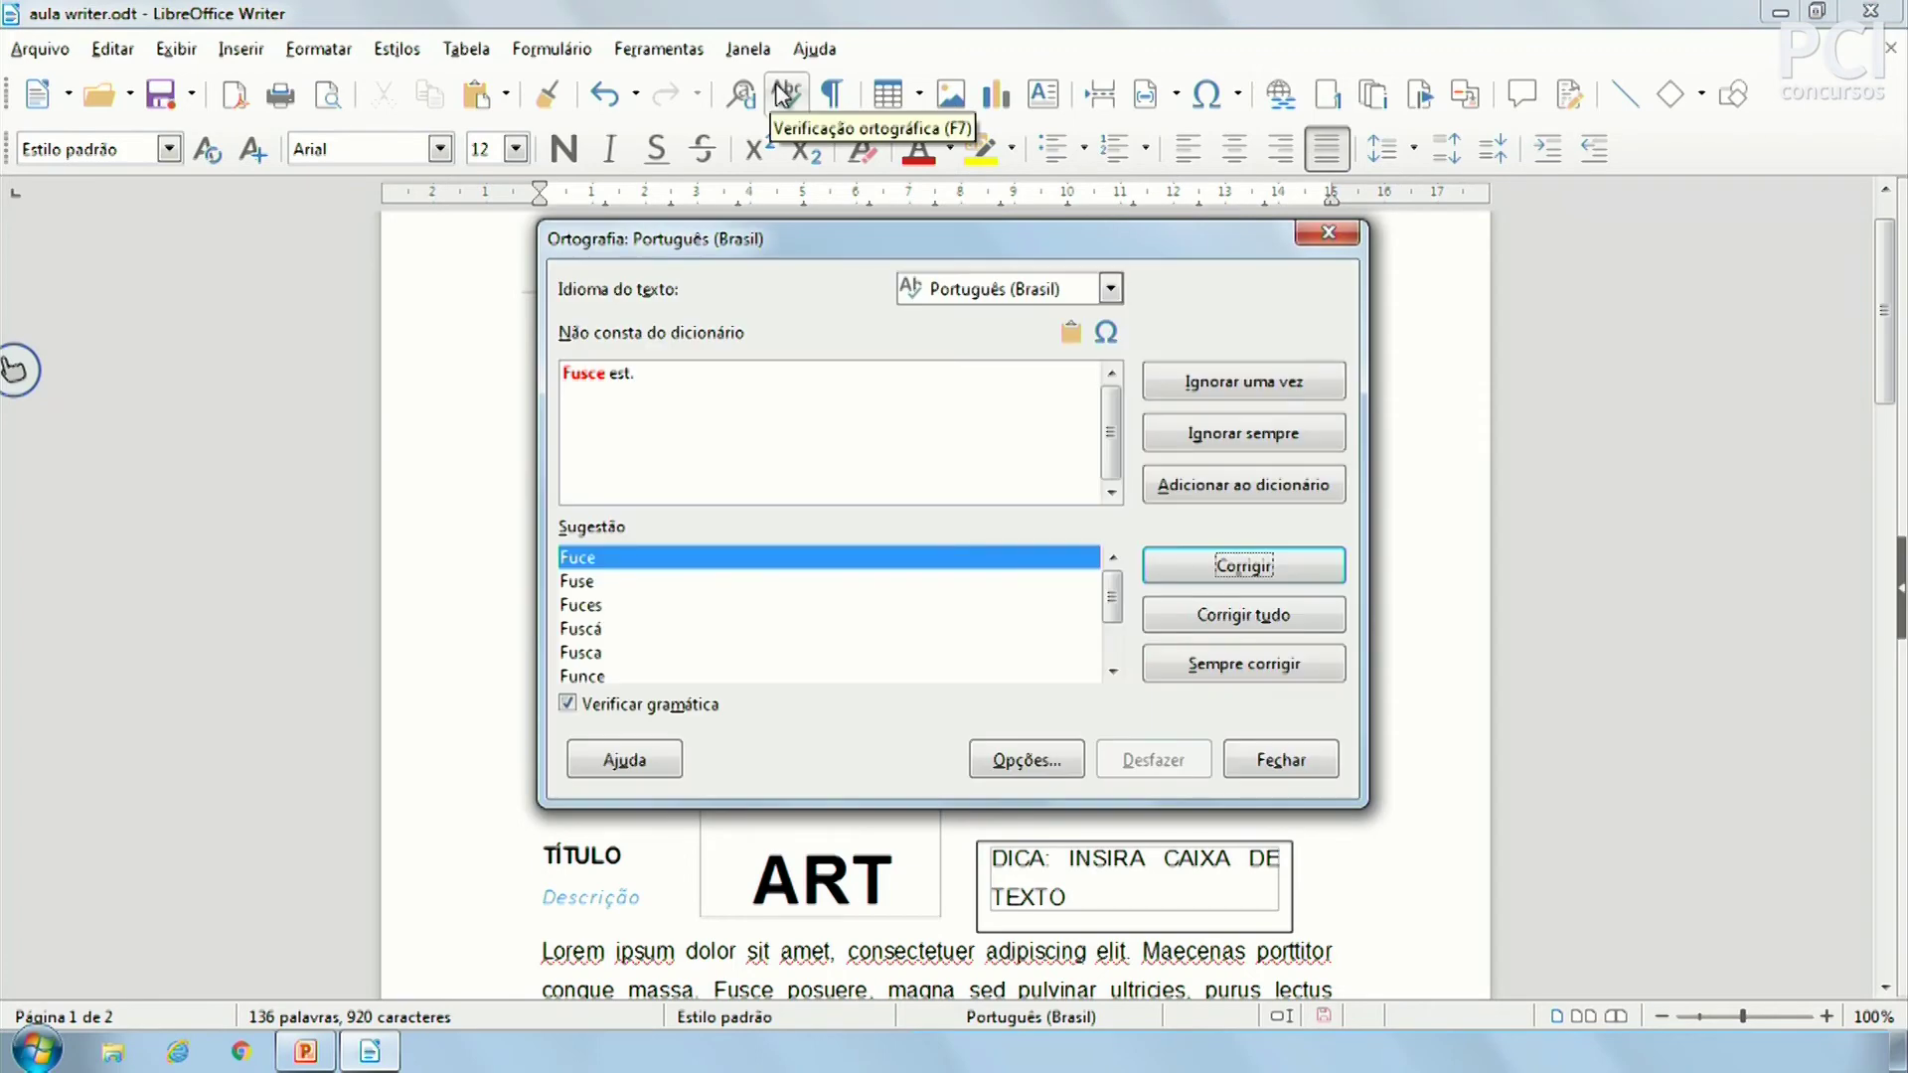
pyautogui.moveTo(760, 253); pyautogui.dragTo(1270, 275)
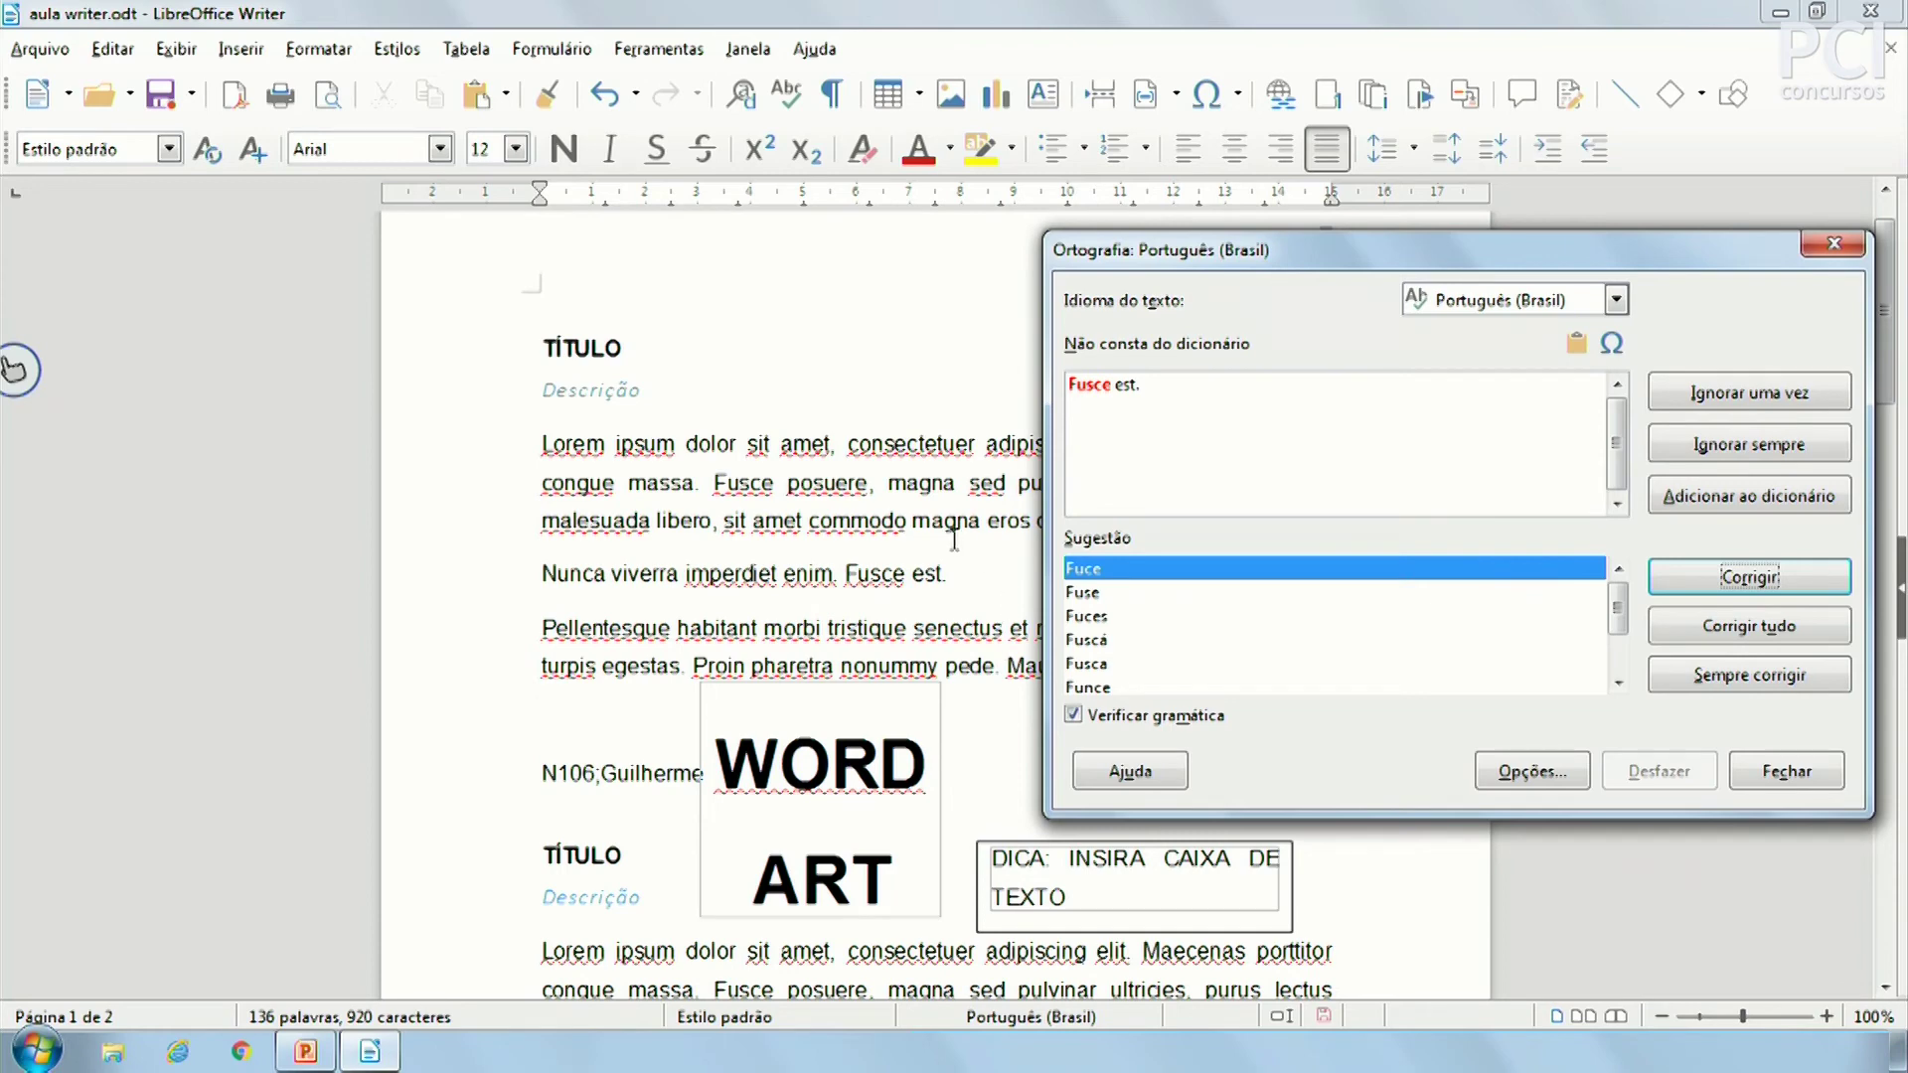
pyautogui.press('Escape')
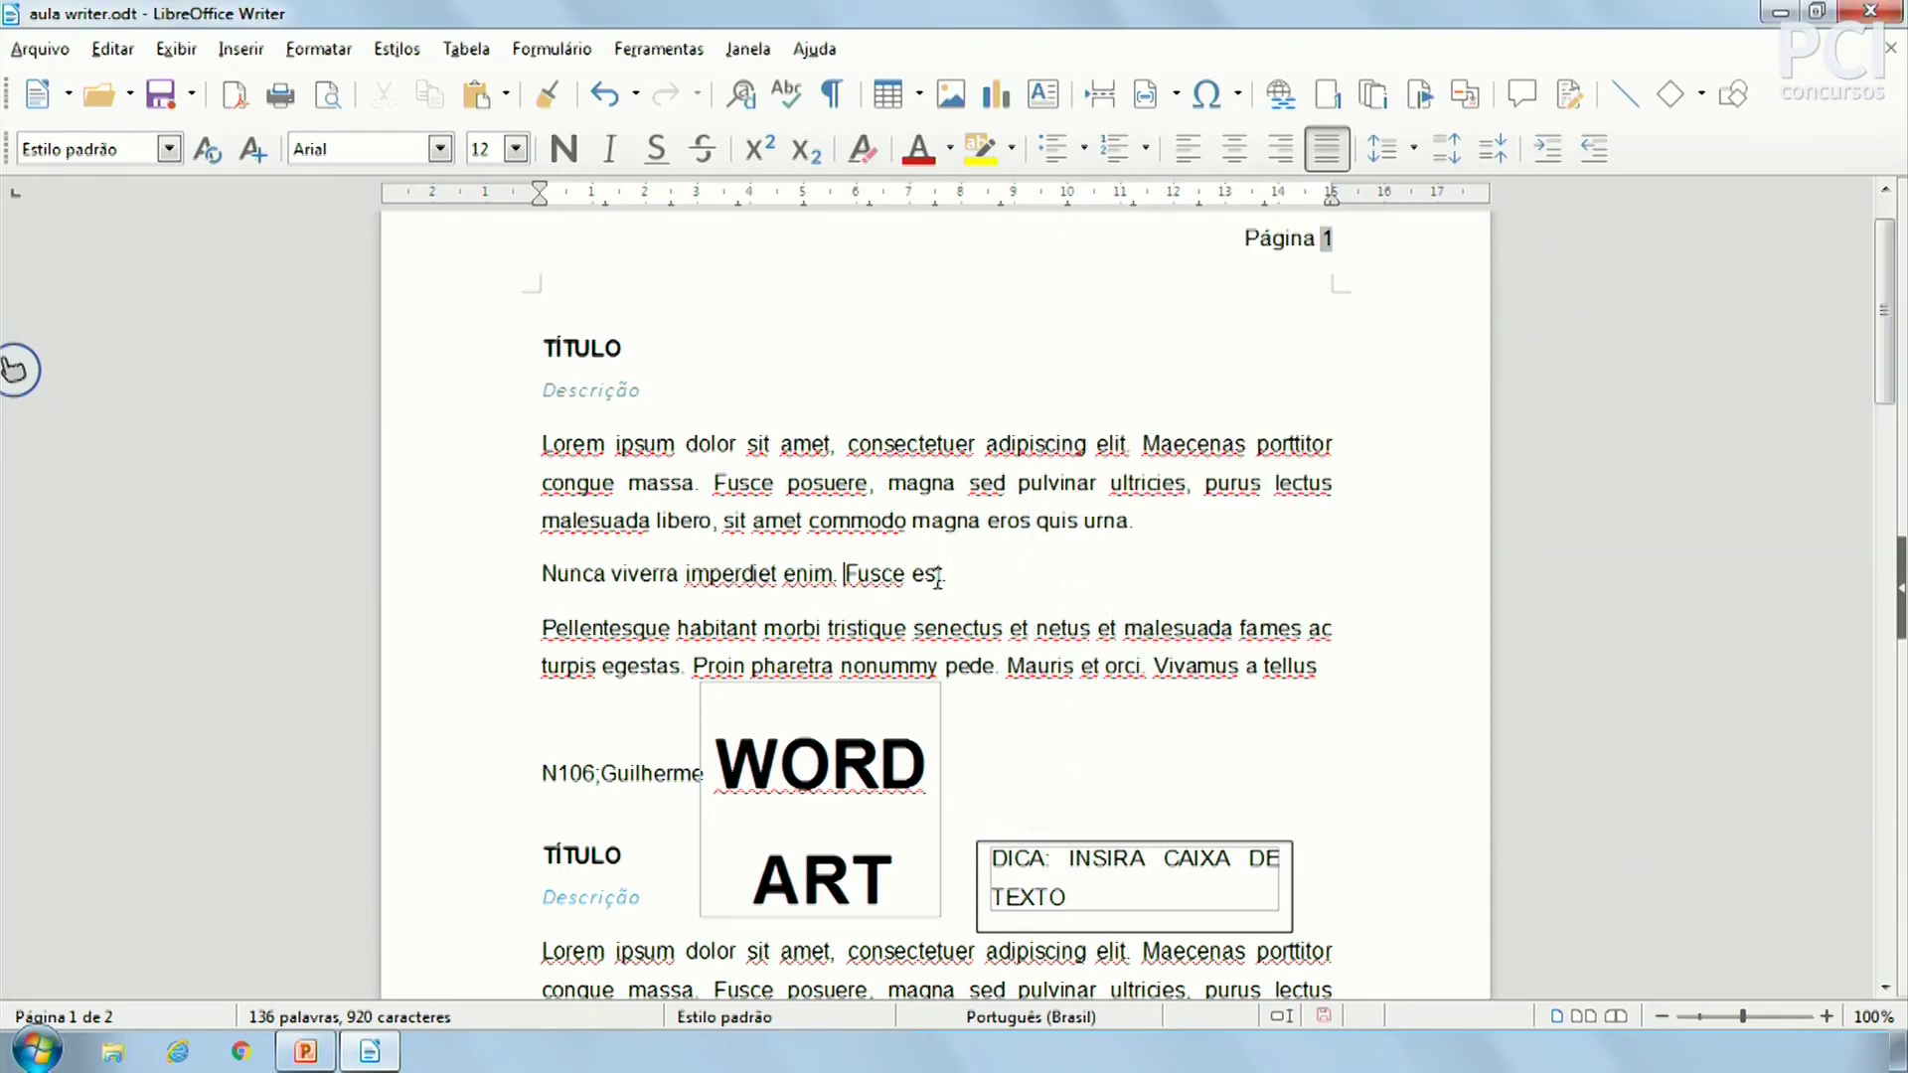
pyautogui.click(839, 574)
pyautogui.click(787, 94)
pyautogui.moveTo(987, 236); pyautogui.dragTo(1509, 199)
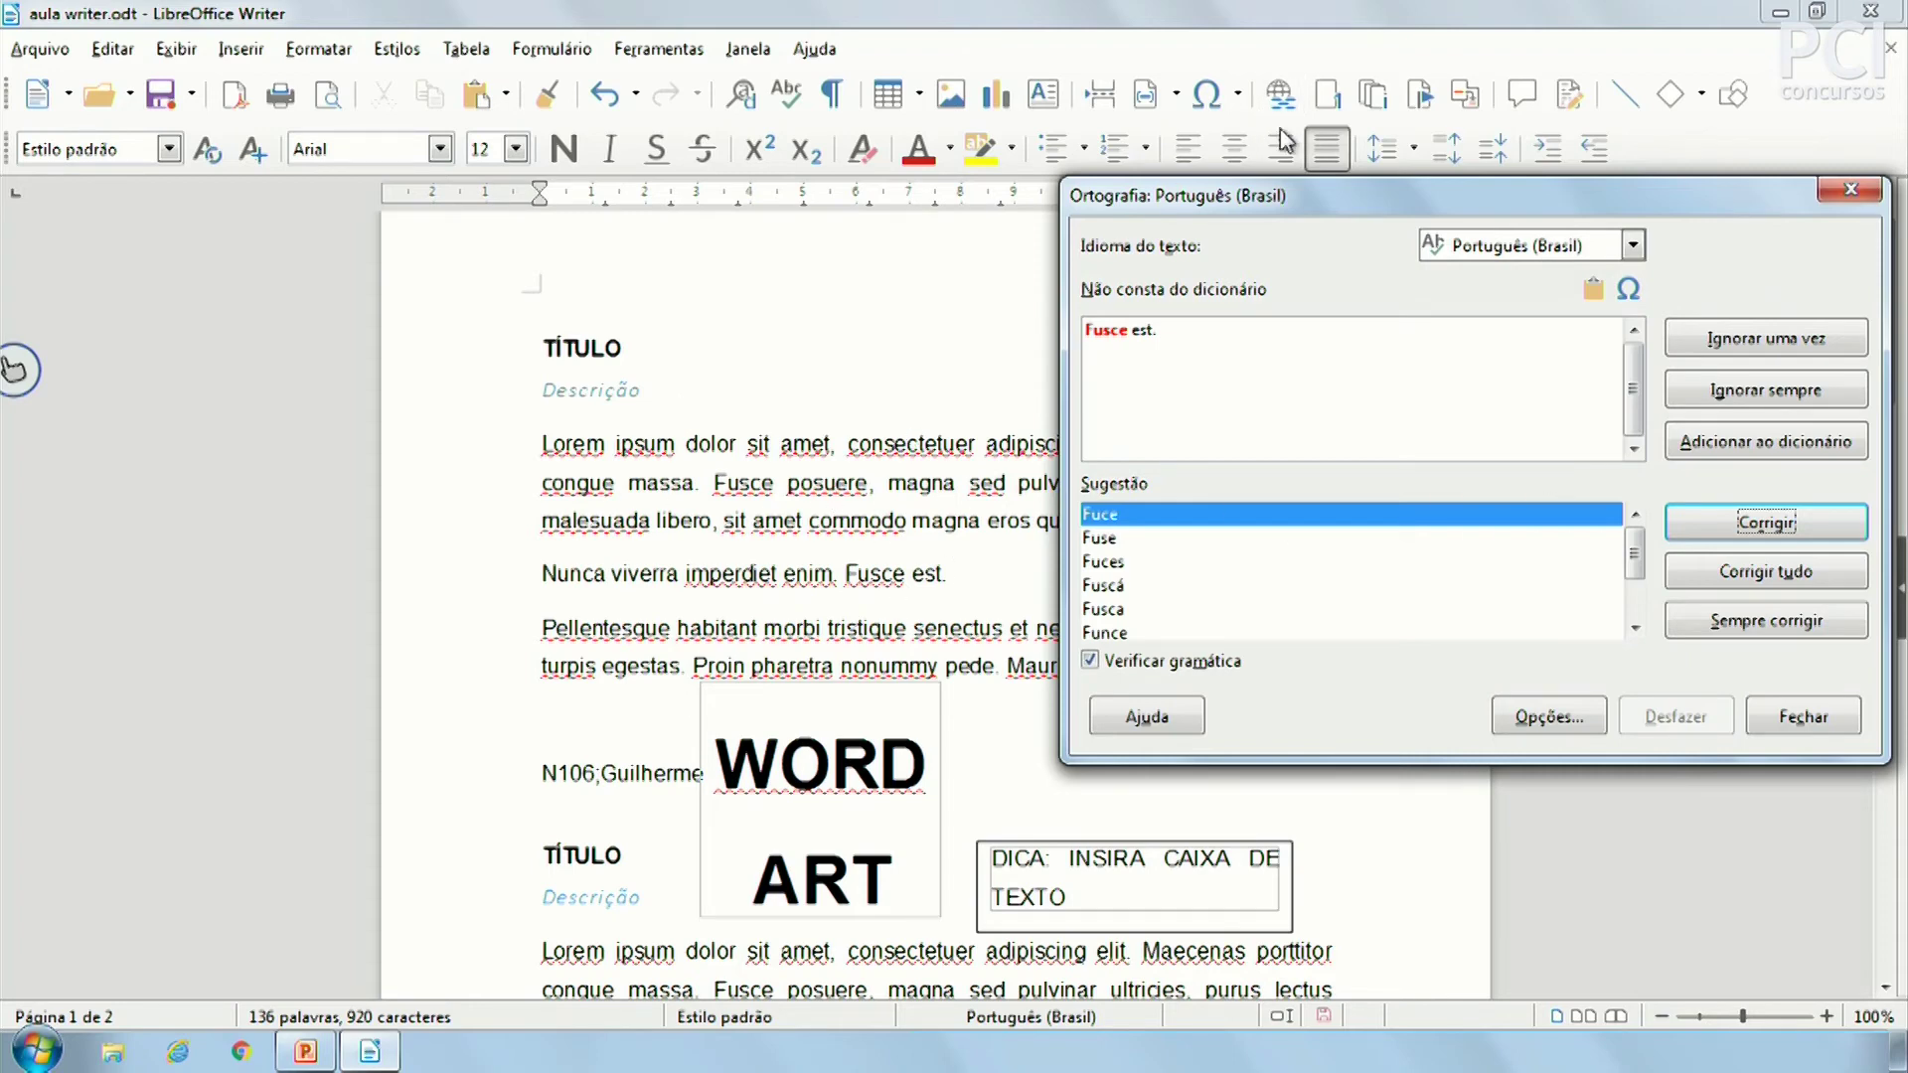
pyautogui.moveTo(1275, 195); pyautogui.dragTo(1156, 217)
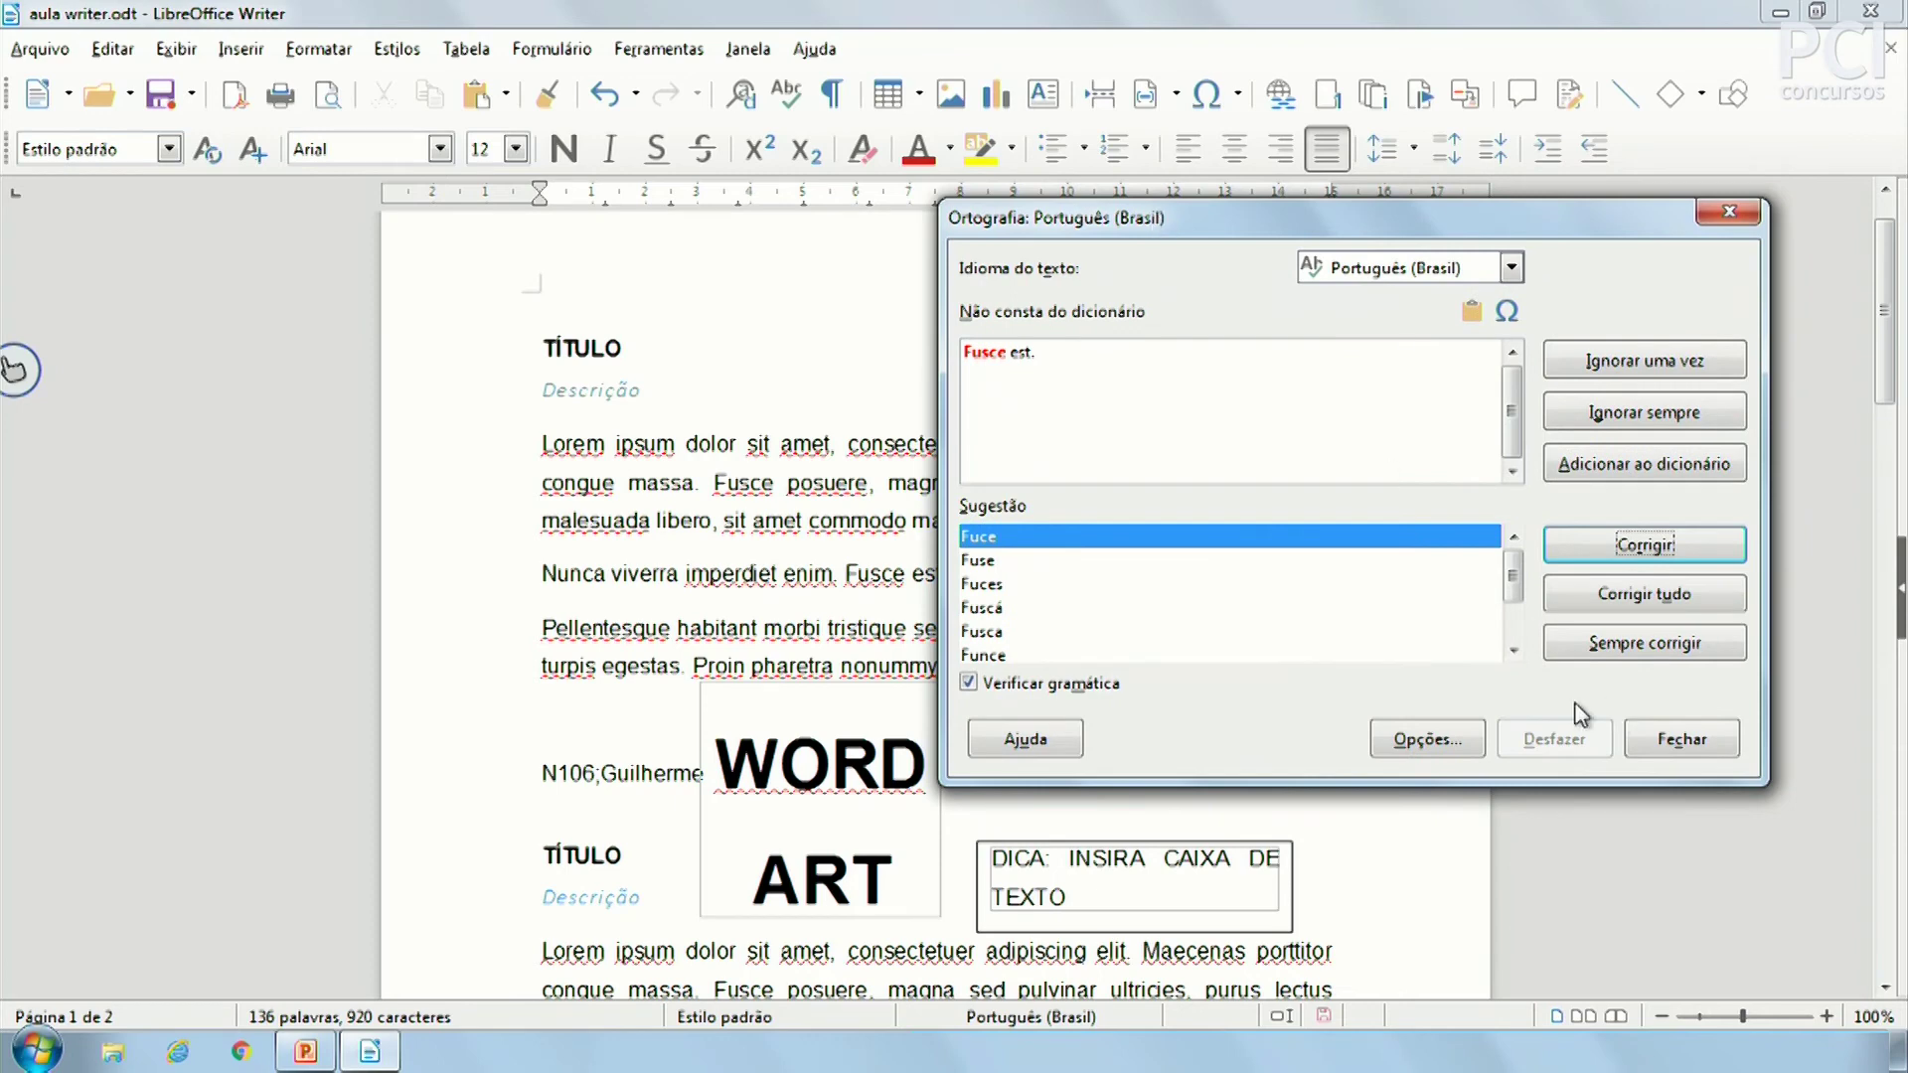
pyautogui.click(1695, 741)
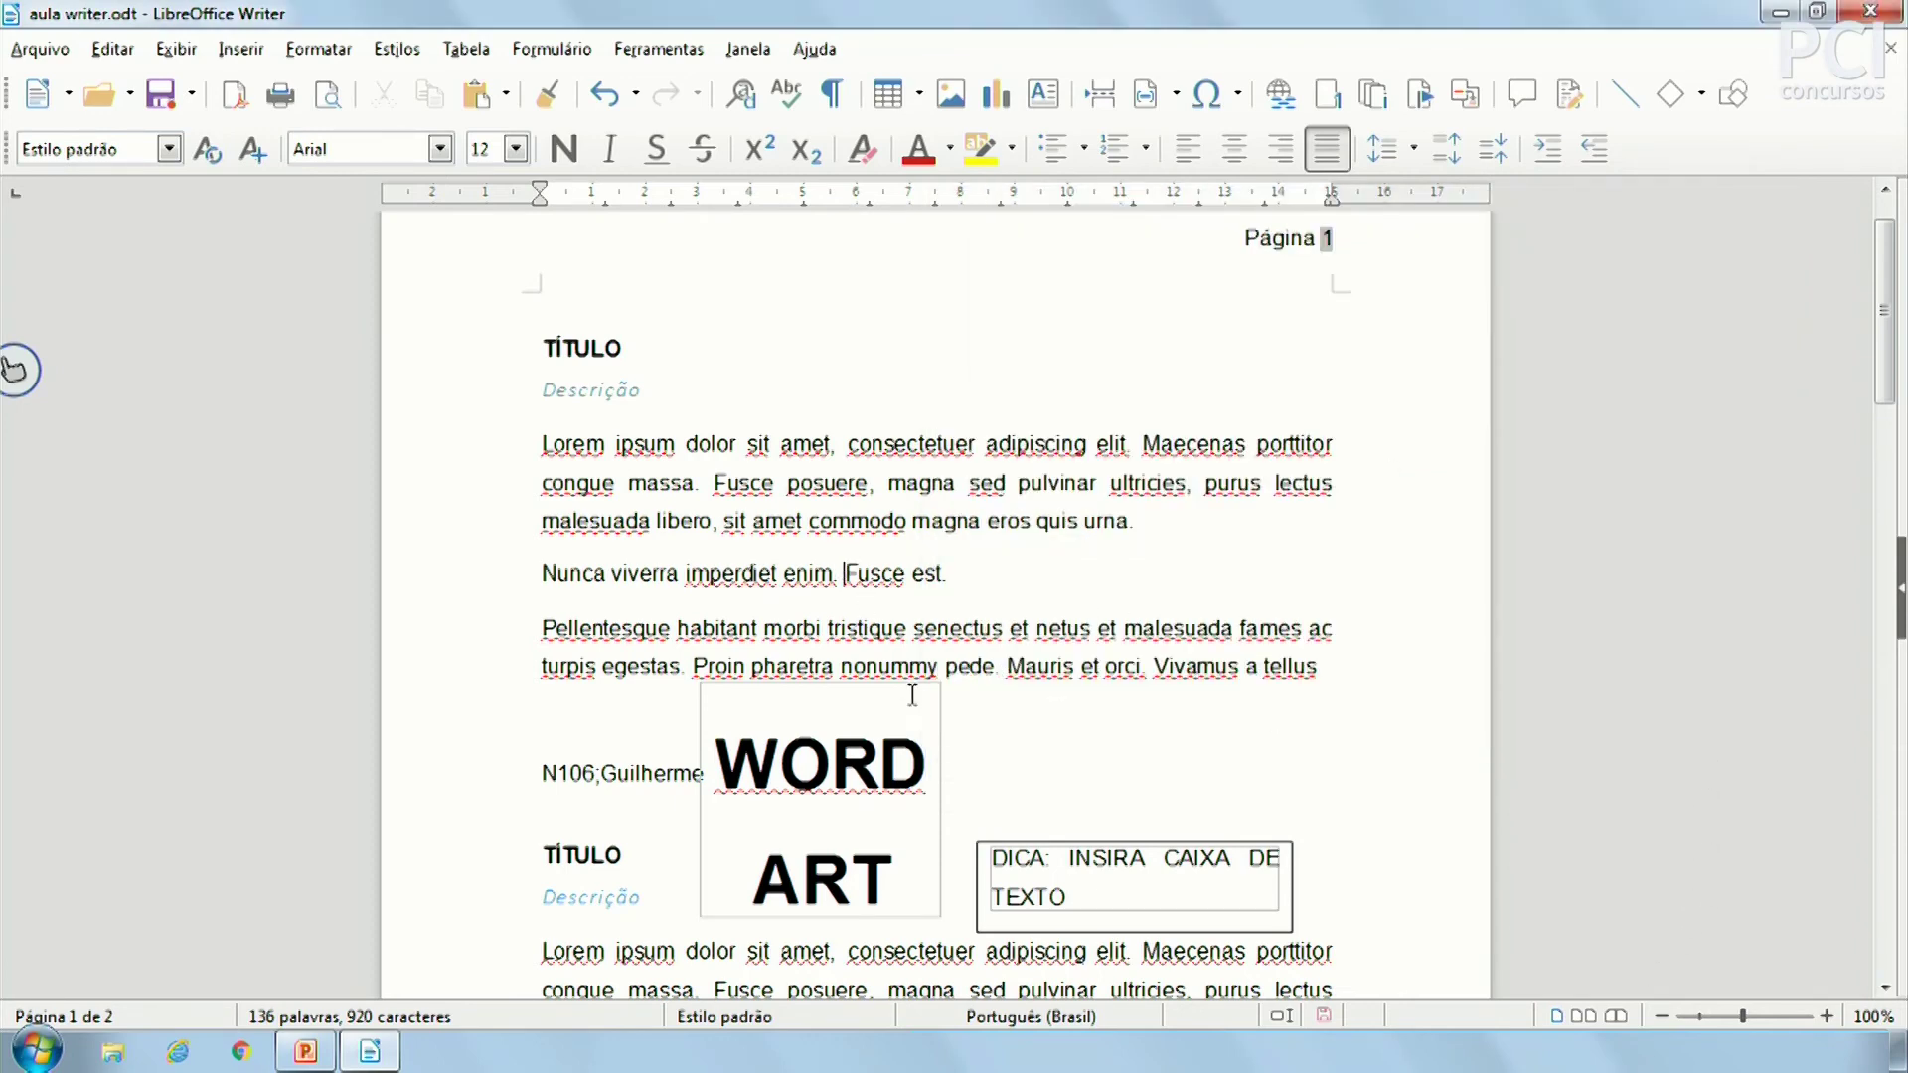
# Run the spelling check from the "Pellentesque" paragraph in the second text block, review its suggestions, and close it
pyautogui.scroll(-5, 907, 703)
pyautogui.scroll(1, 914, 700)
pyautogui.scroll(-2, 928, 704)
pyautogui.scroll(-1, 927, 704)
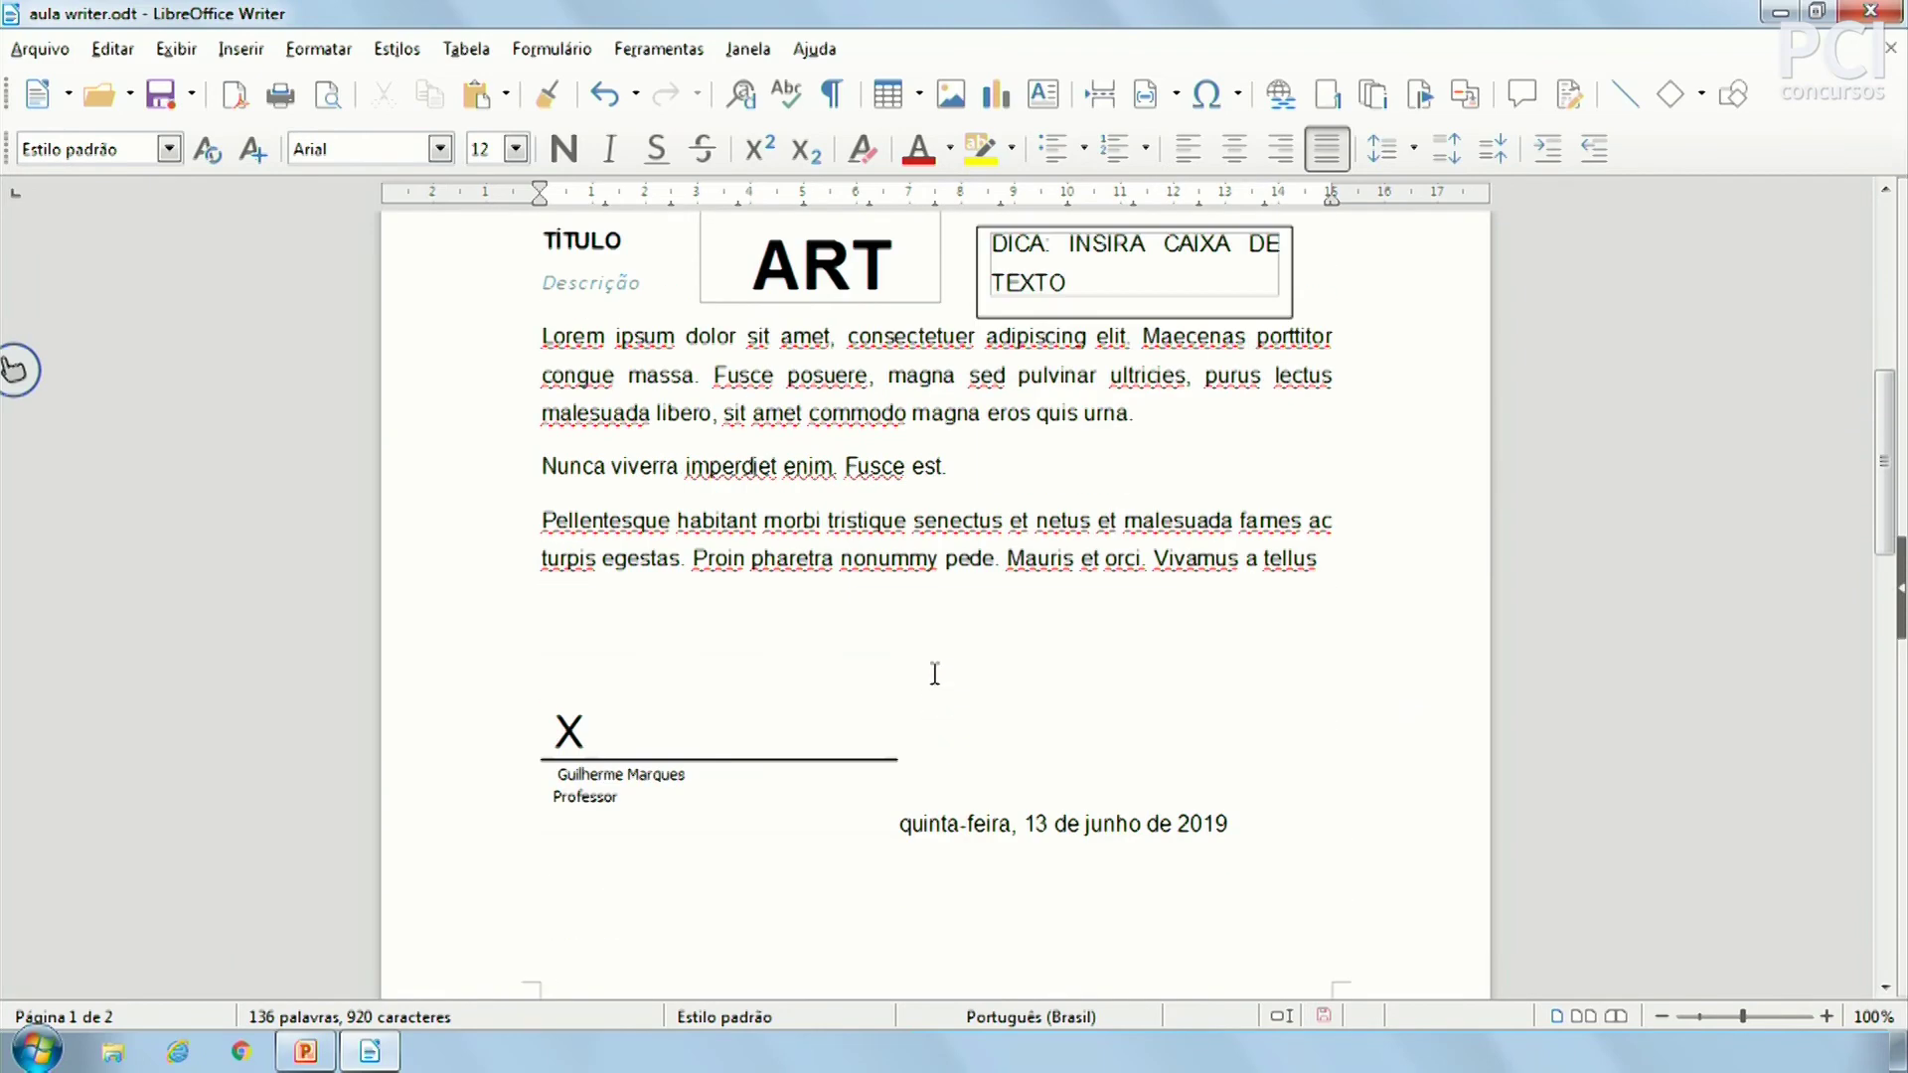
pyautogui.scroll(2, 933, 673)
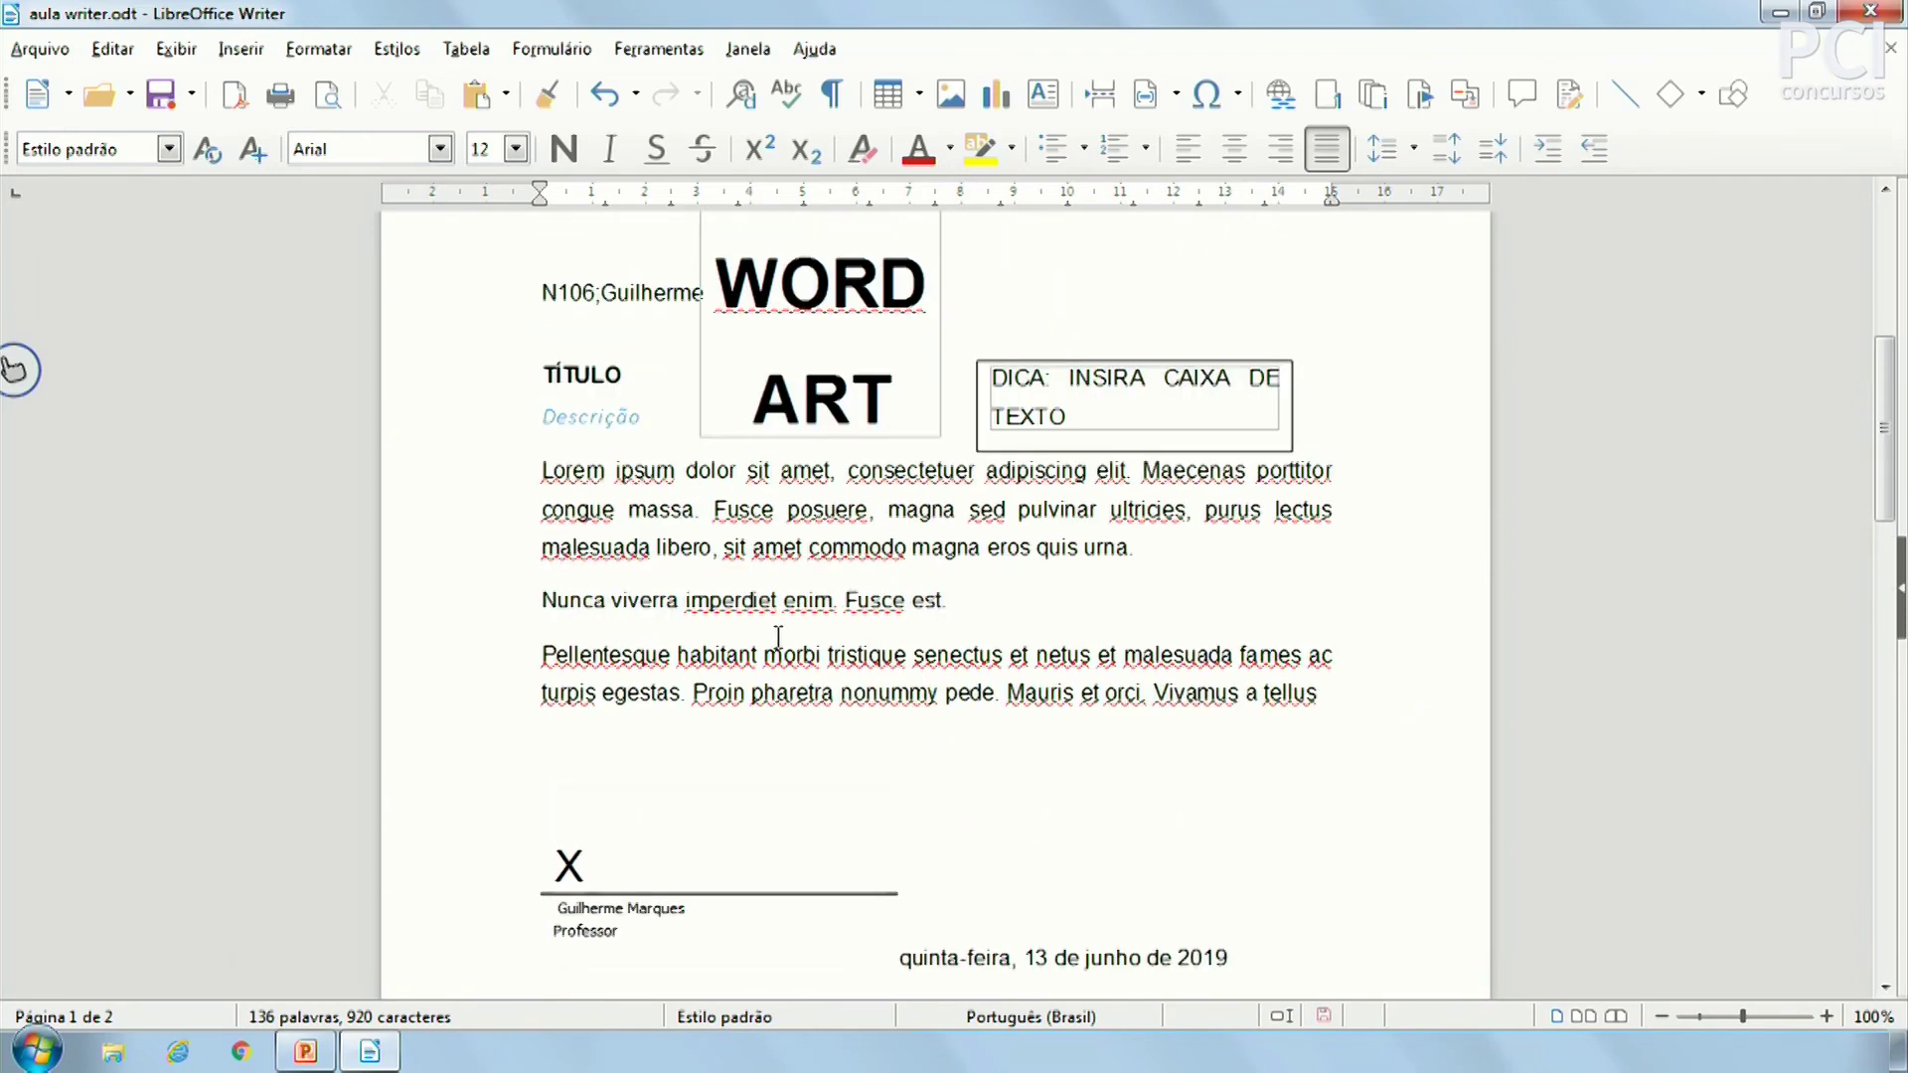
pyautogui.click(838, 637)
pyautogui.click(786, 93)
pyautogui.moveTo(1014, 240); pyautogui.dragTo(1405, 263)
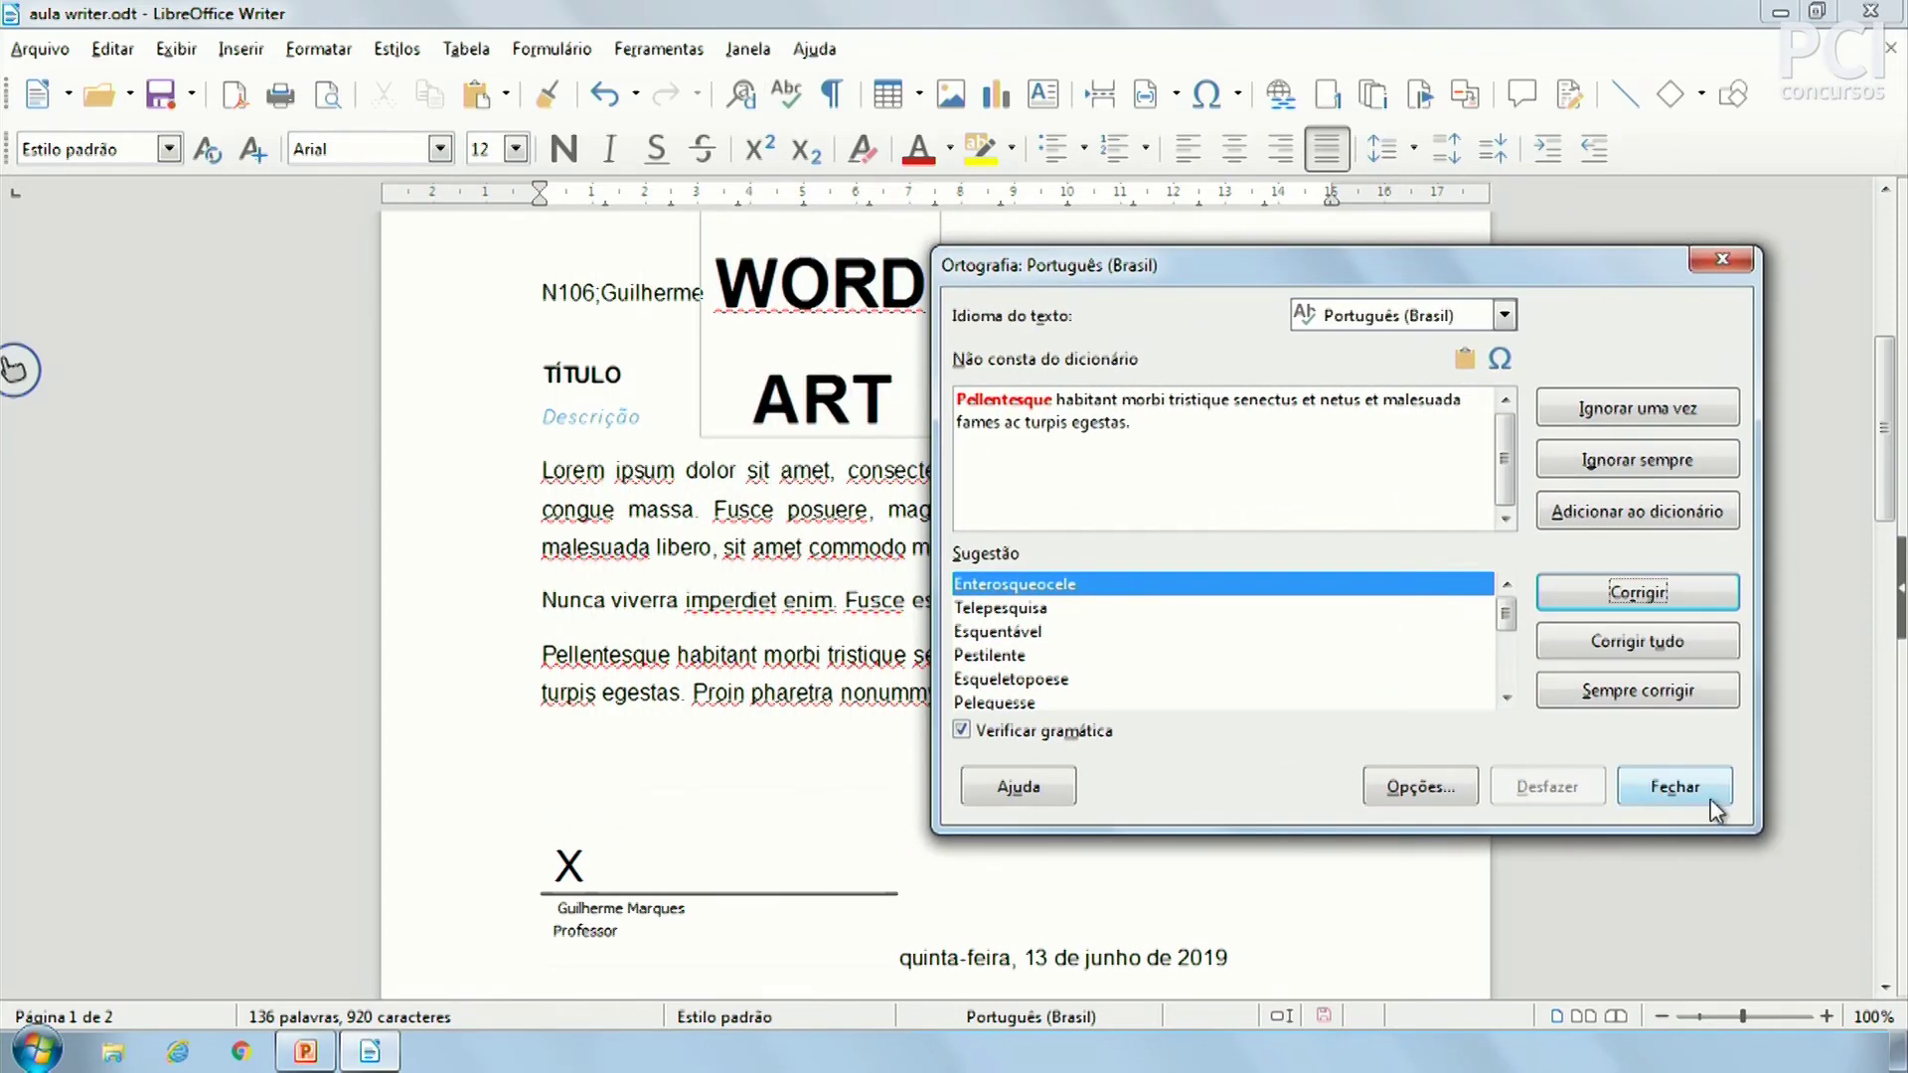
pyautogui.click(1675, 786)
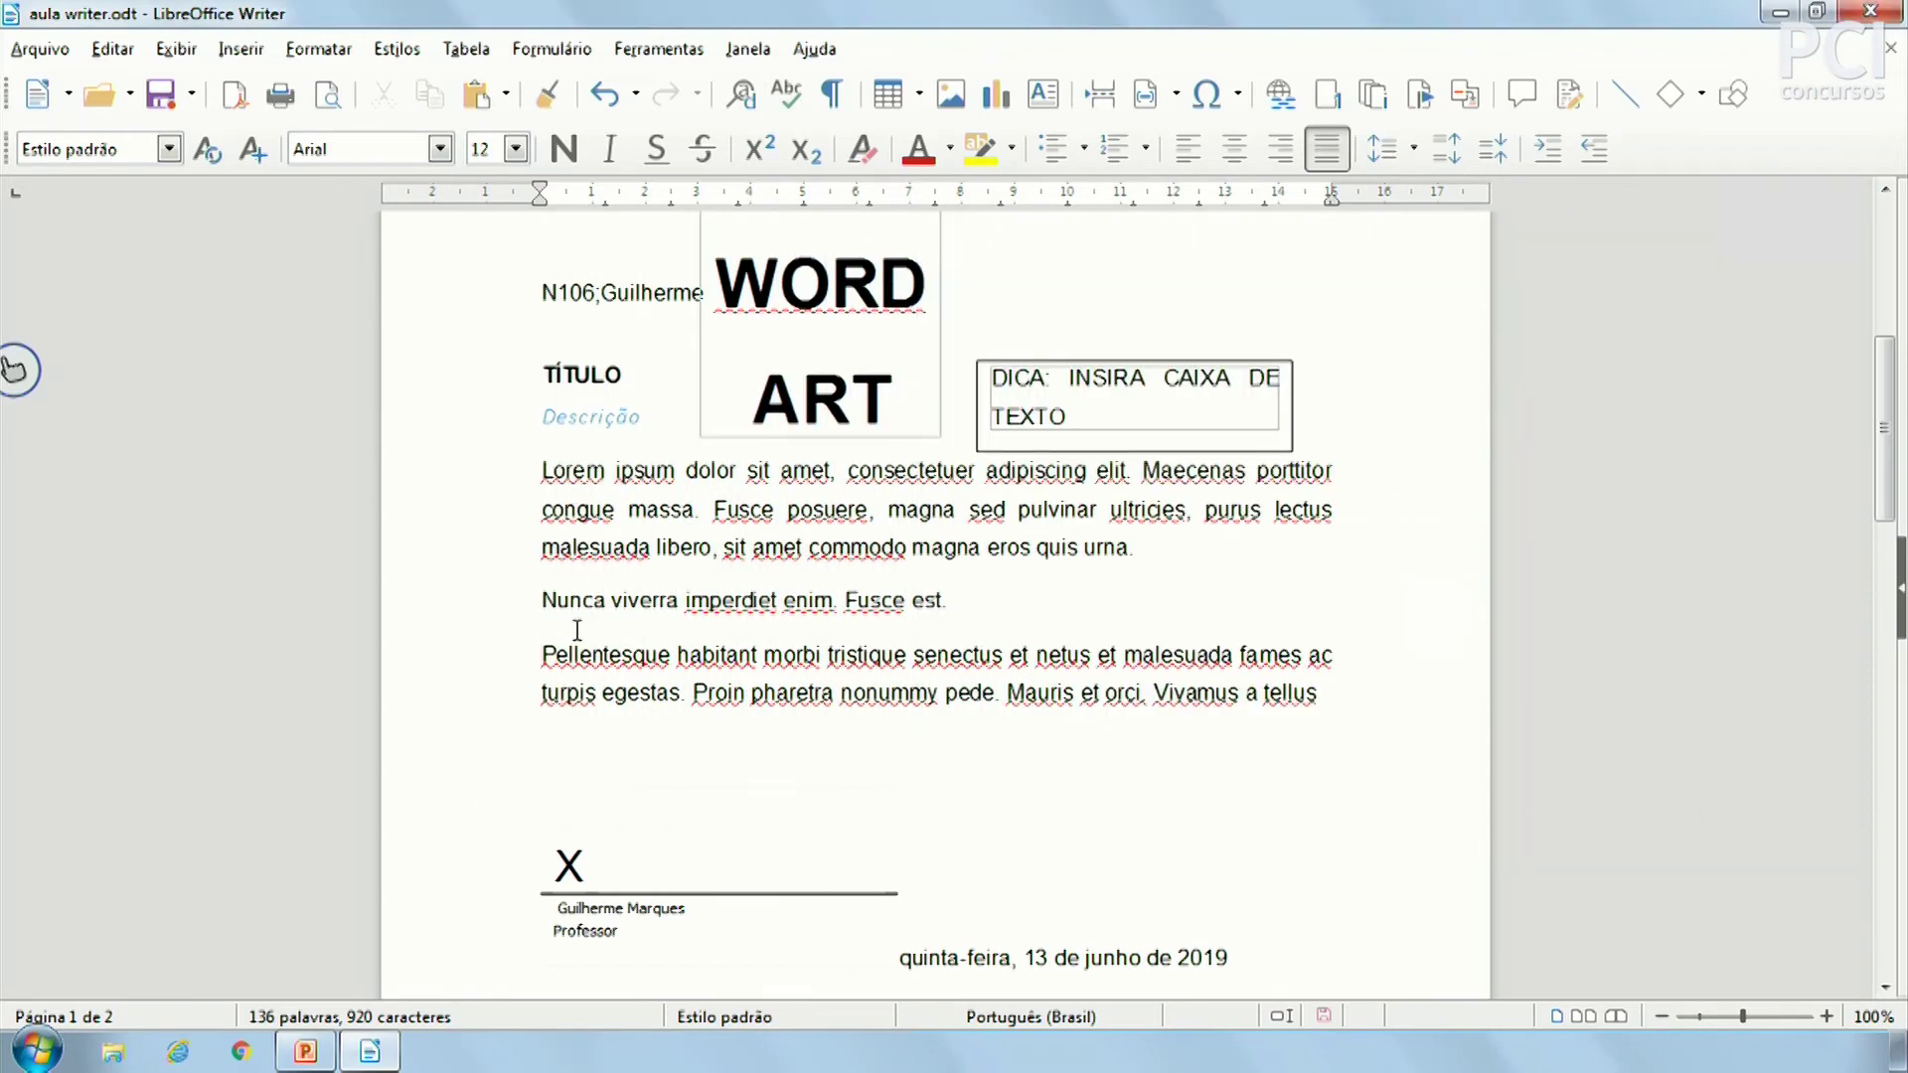
# Highlight part of the second "Pellentesque" paragraph, clear the selection, and reopen the spelling check from its start before closing it
pyautogui.moveTo(543, 652); pyautogui.dragTo(1064, 682)
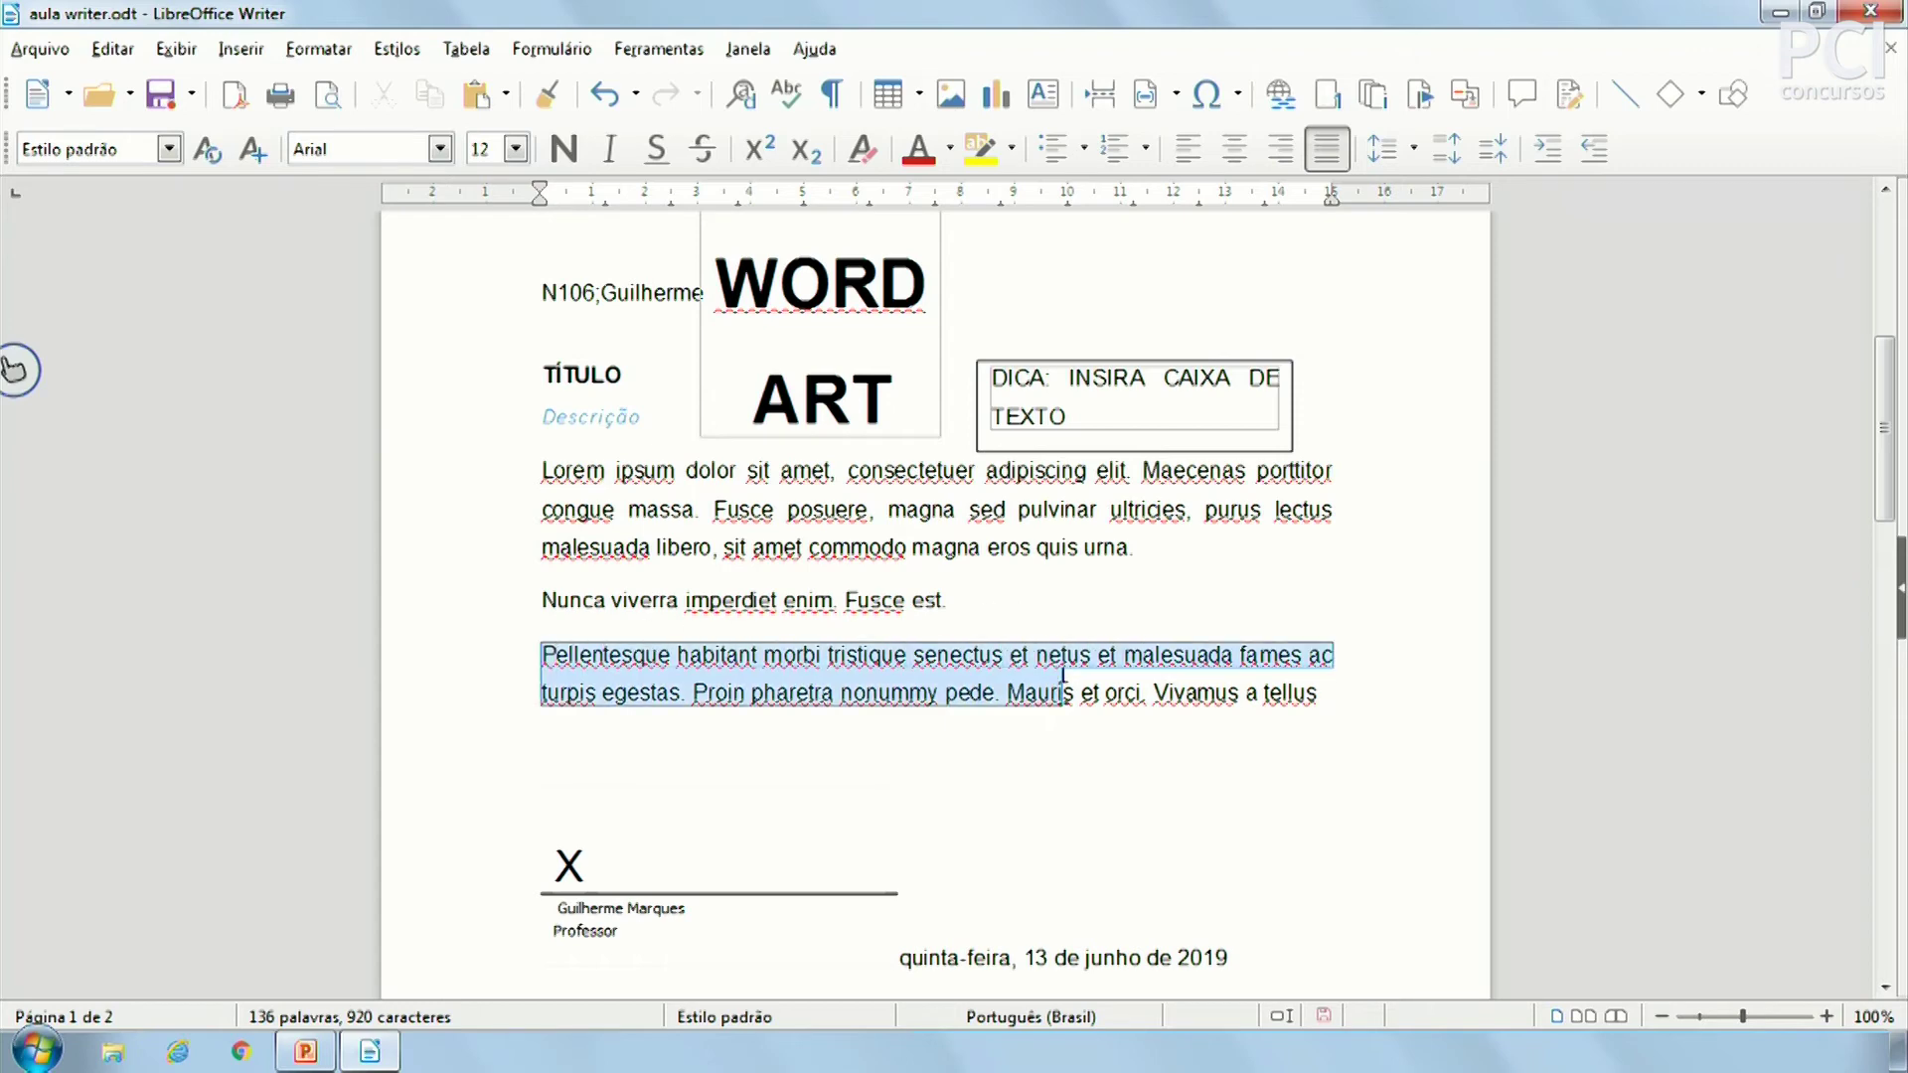
pyautogui.click(539, 745)
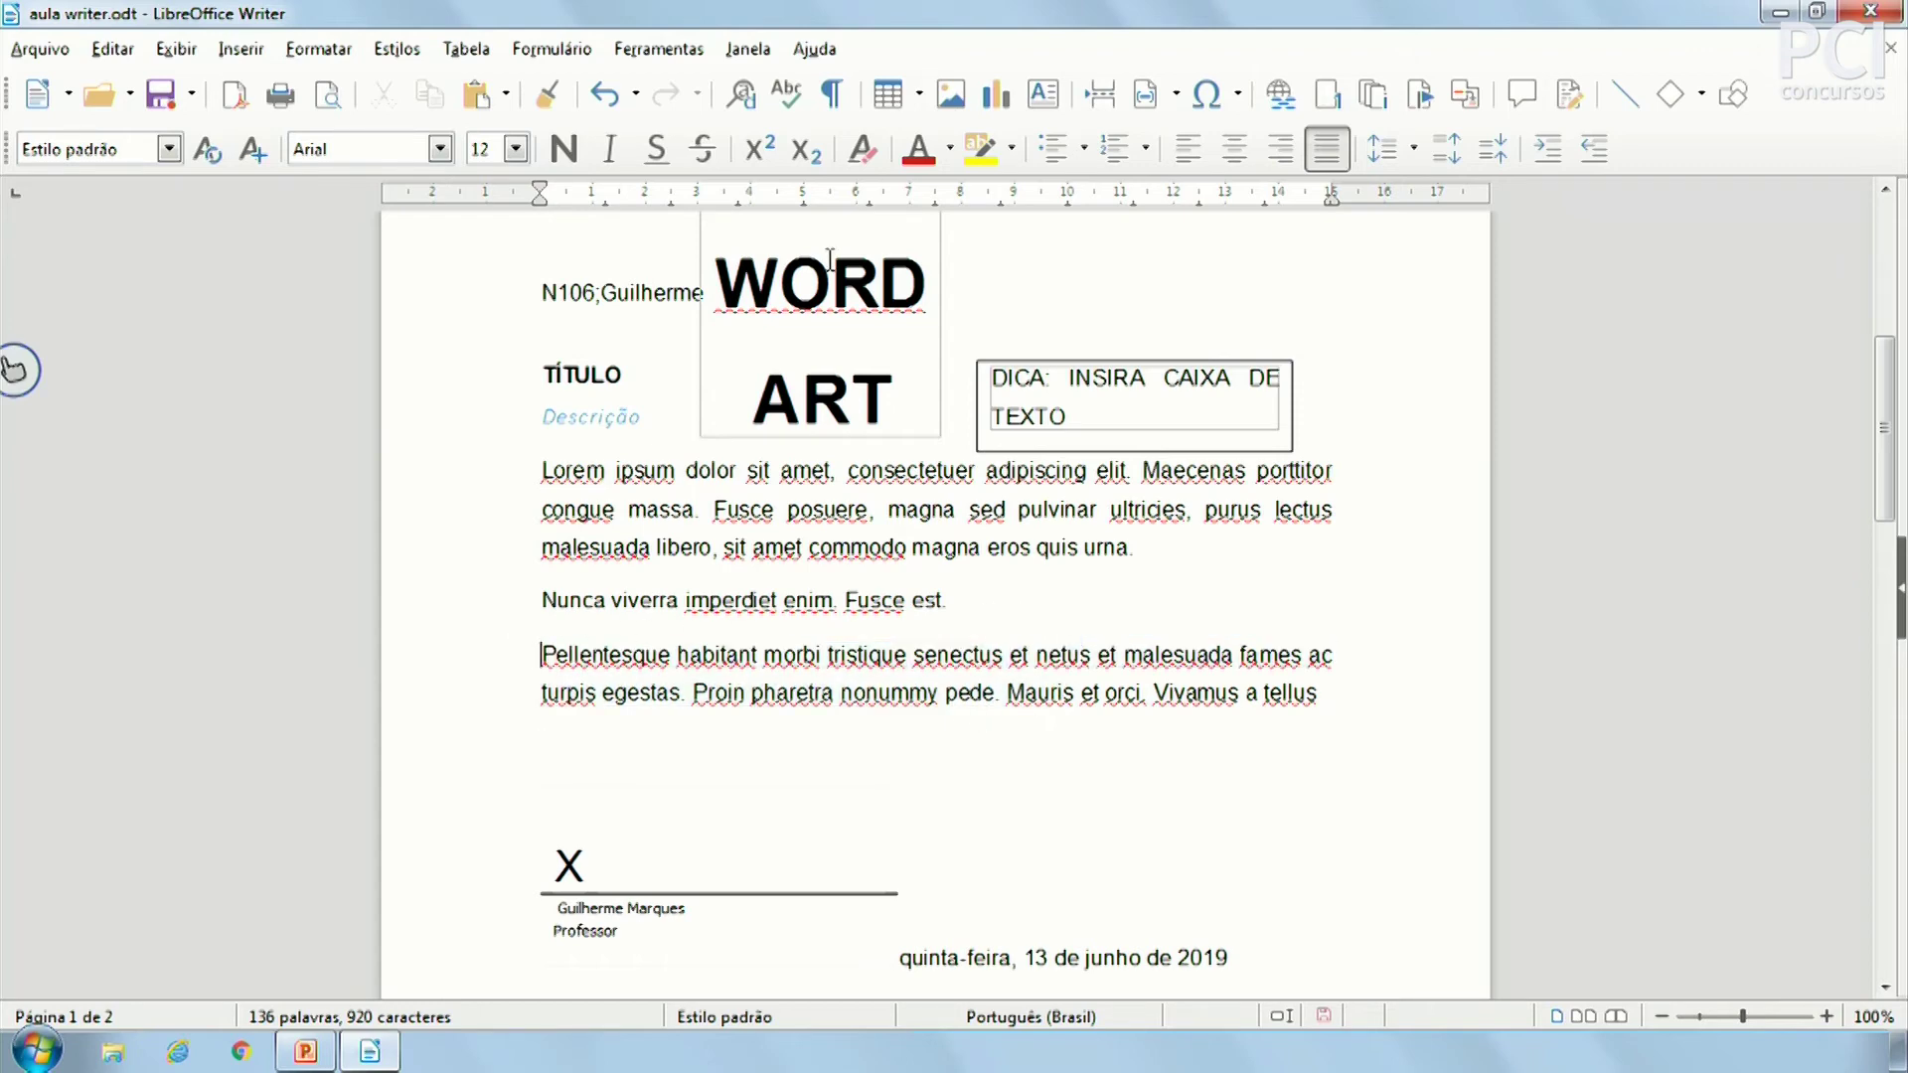
pyautogui.click(792, 98)
pyautogui.click(792, 98)
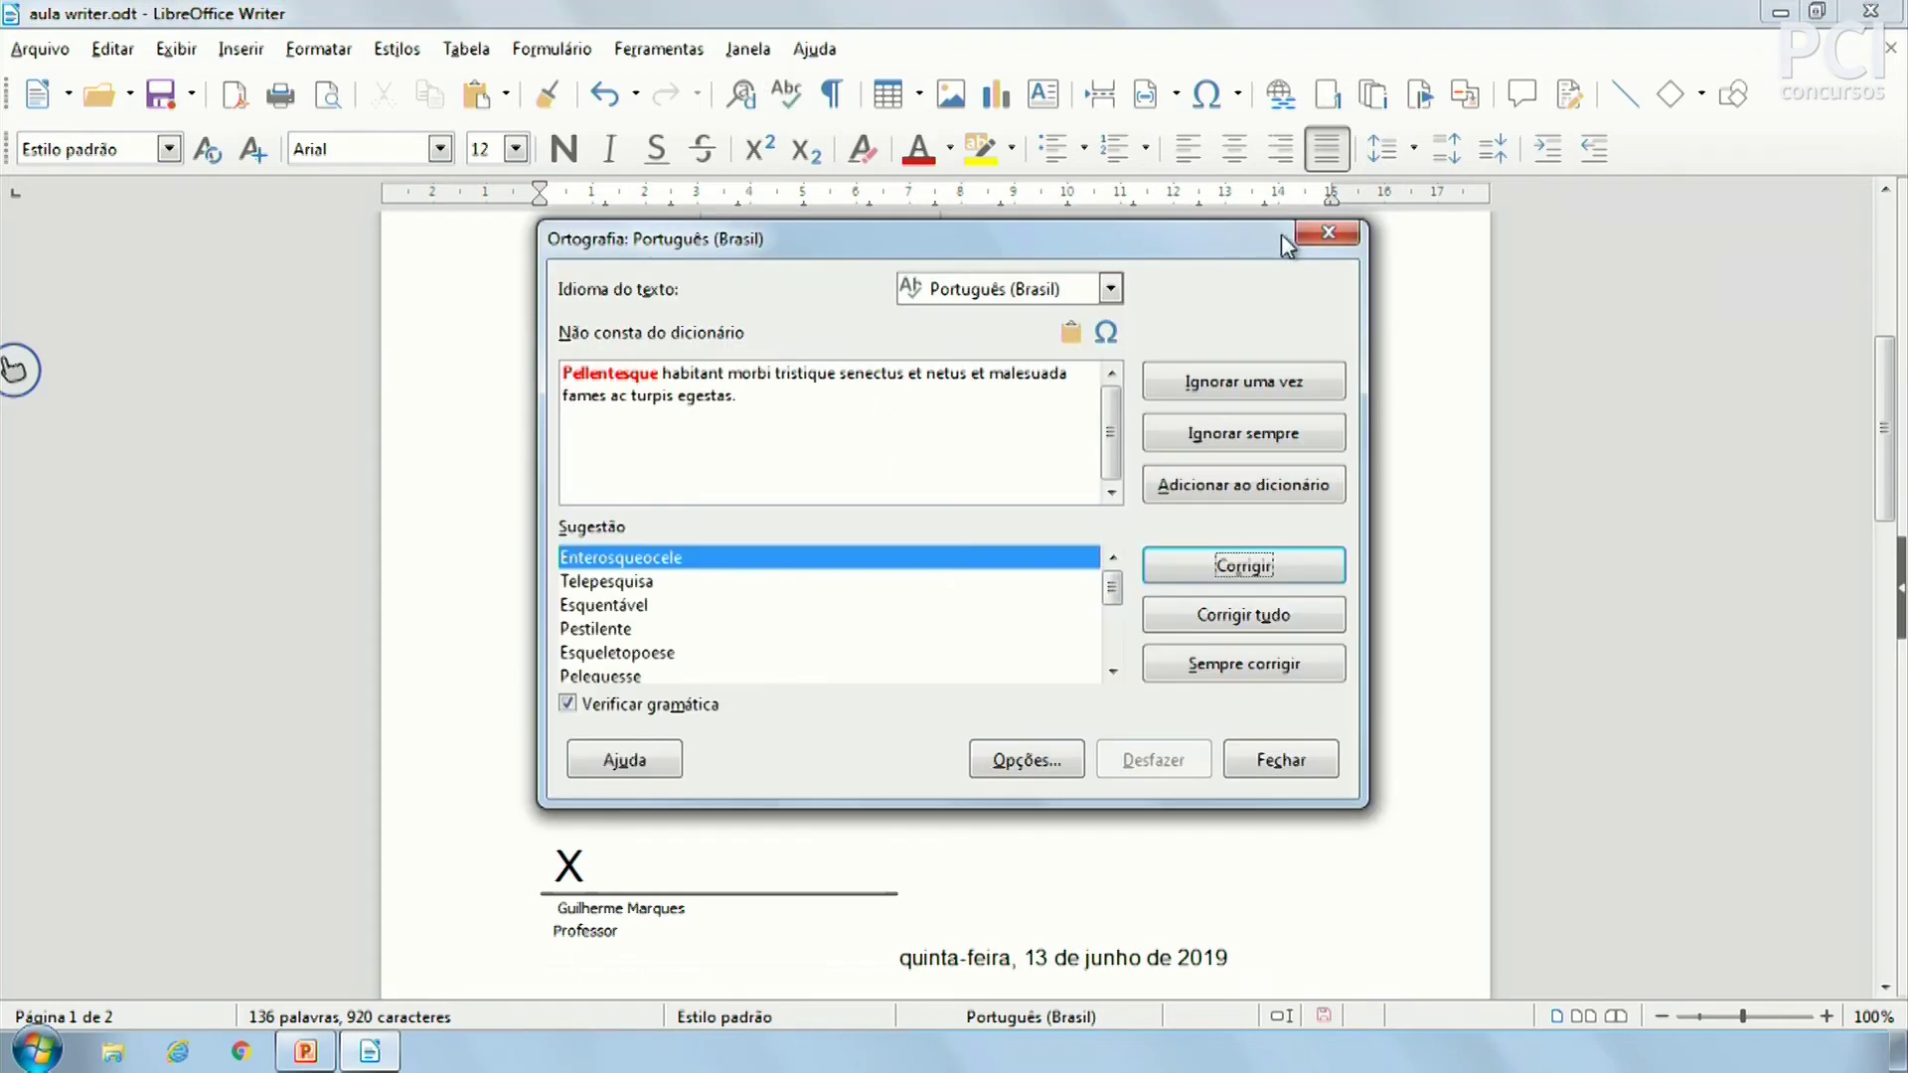
pyautogui.click(1317, 235)
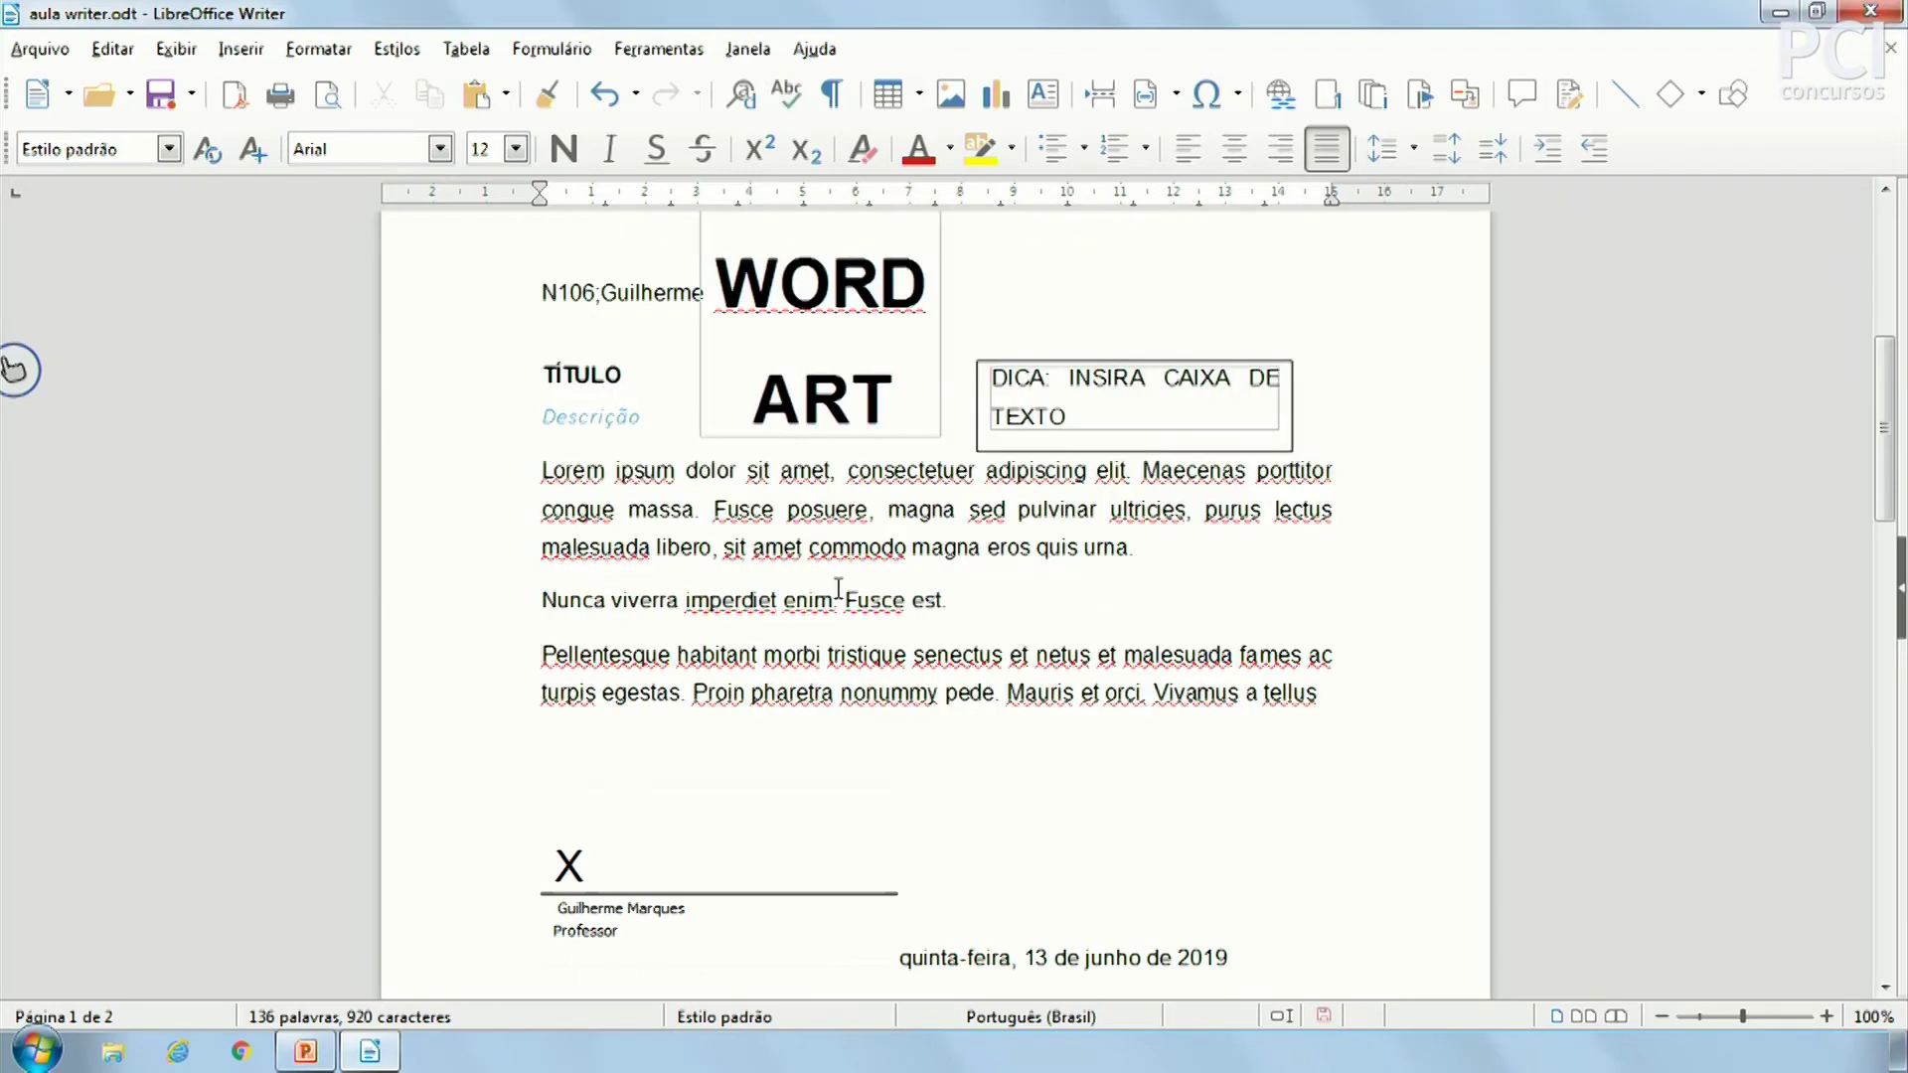
# Show the formatting marks and add one empty paragraph below the first "TÍTULO" heading
pyautogui.click(830, 99)
pyautogui.scroll(10, 1029, 475)
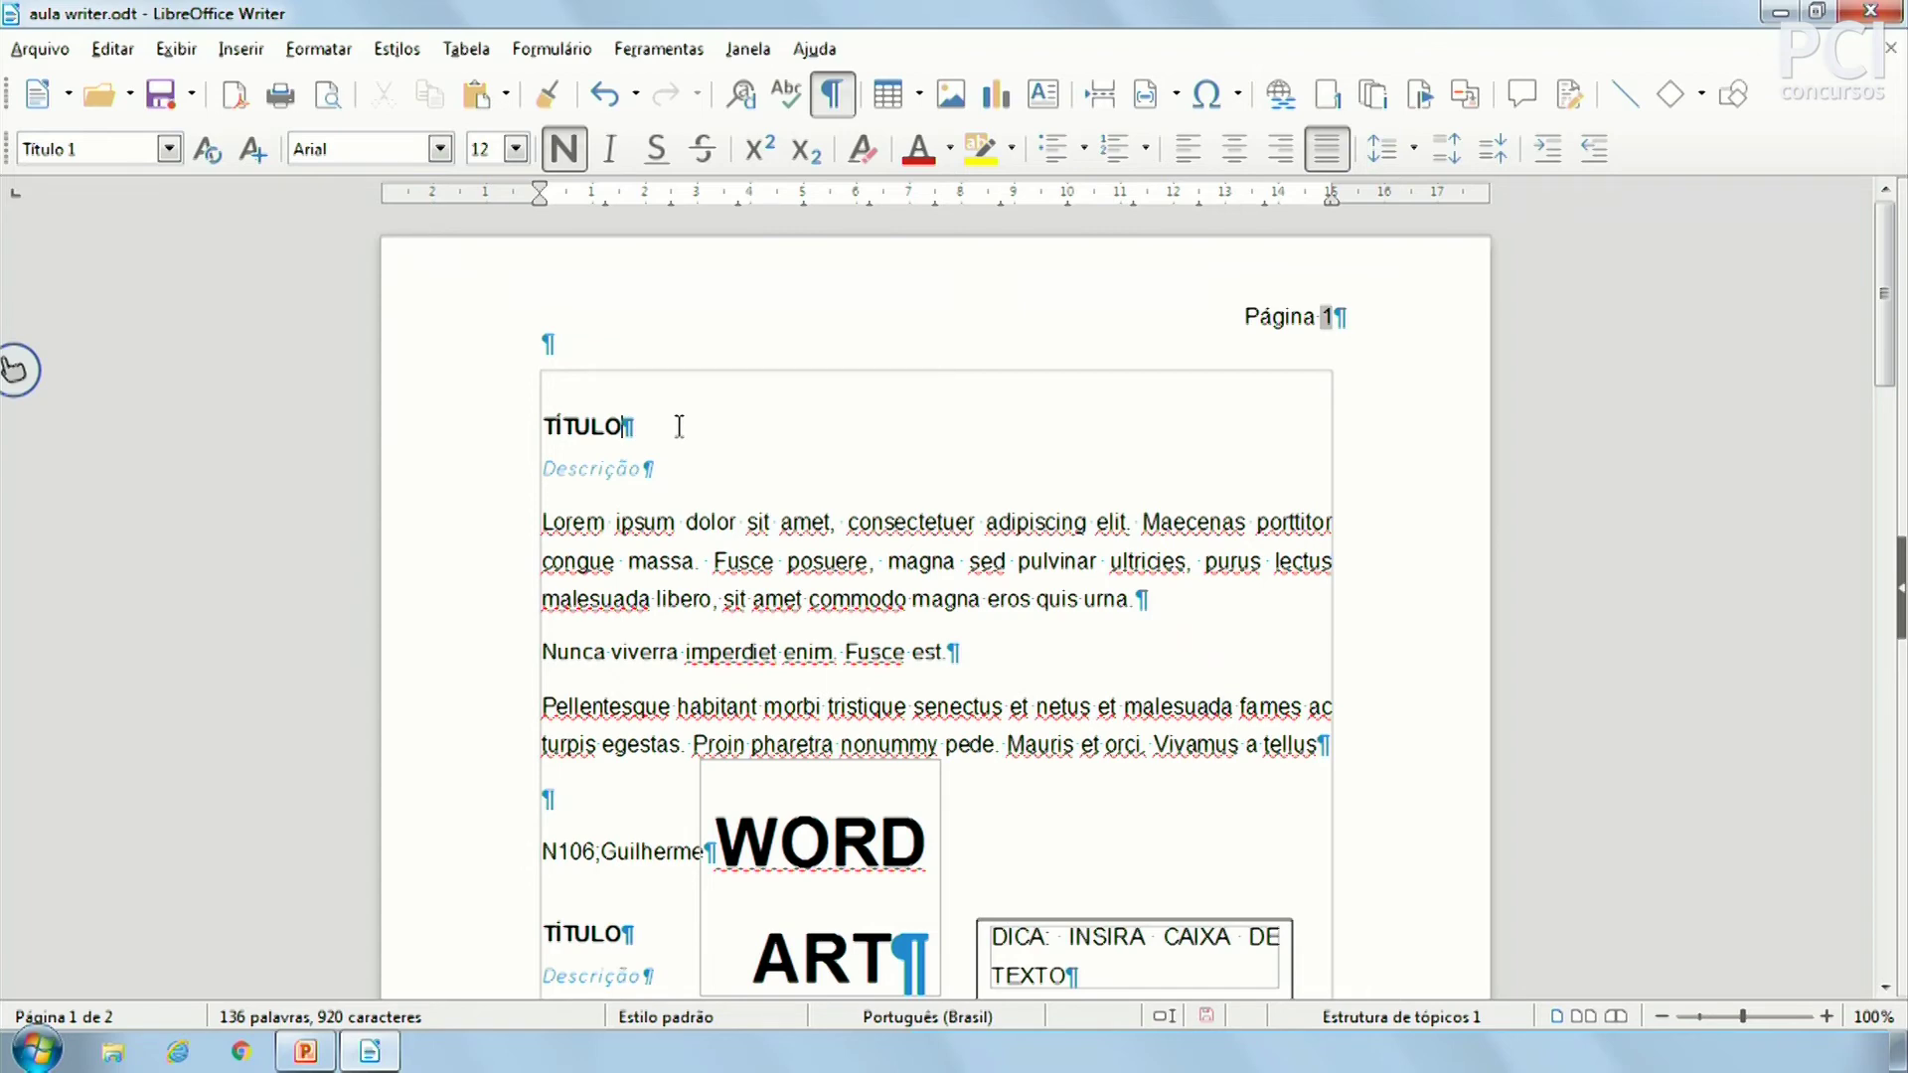
pyautogui.press('Return')
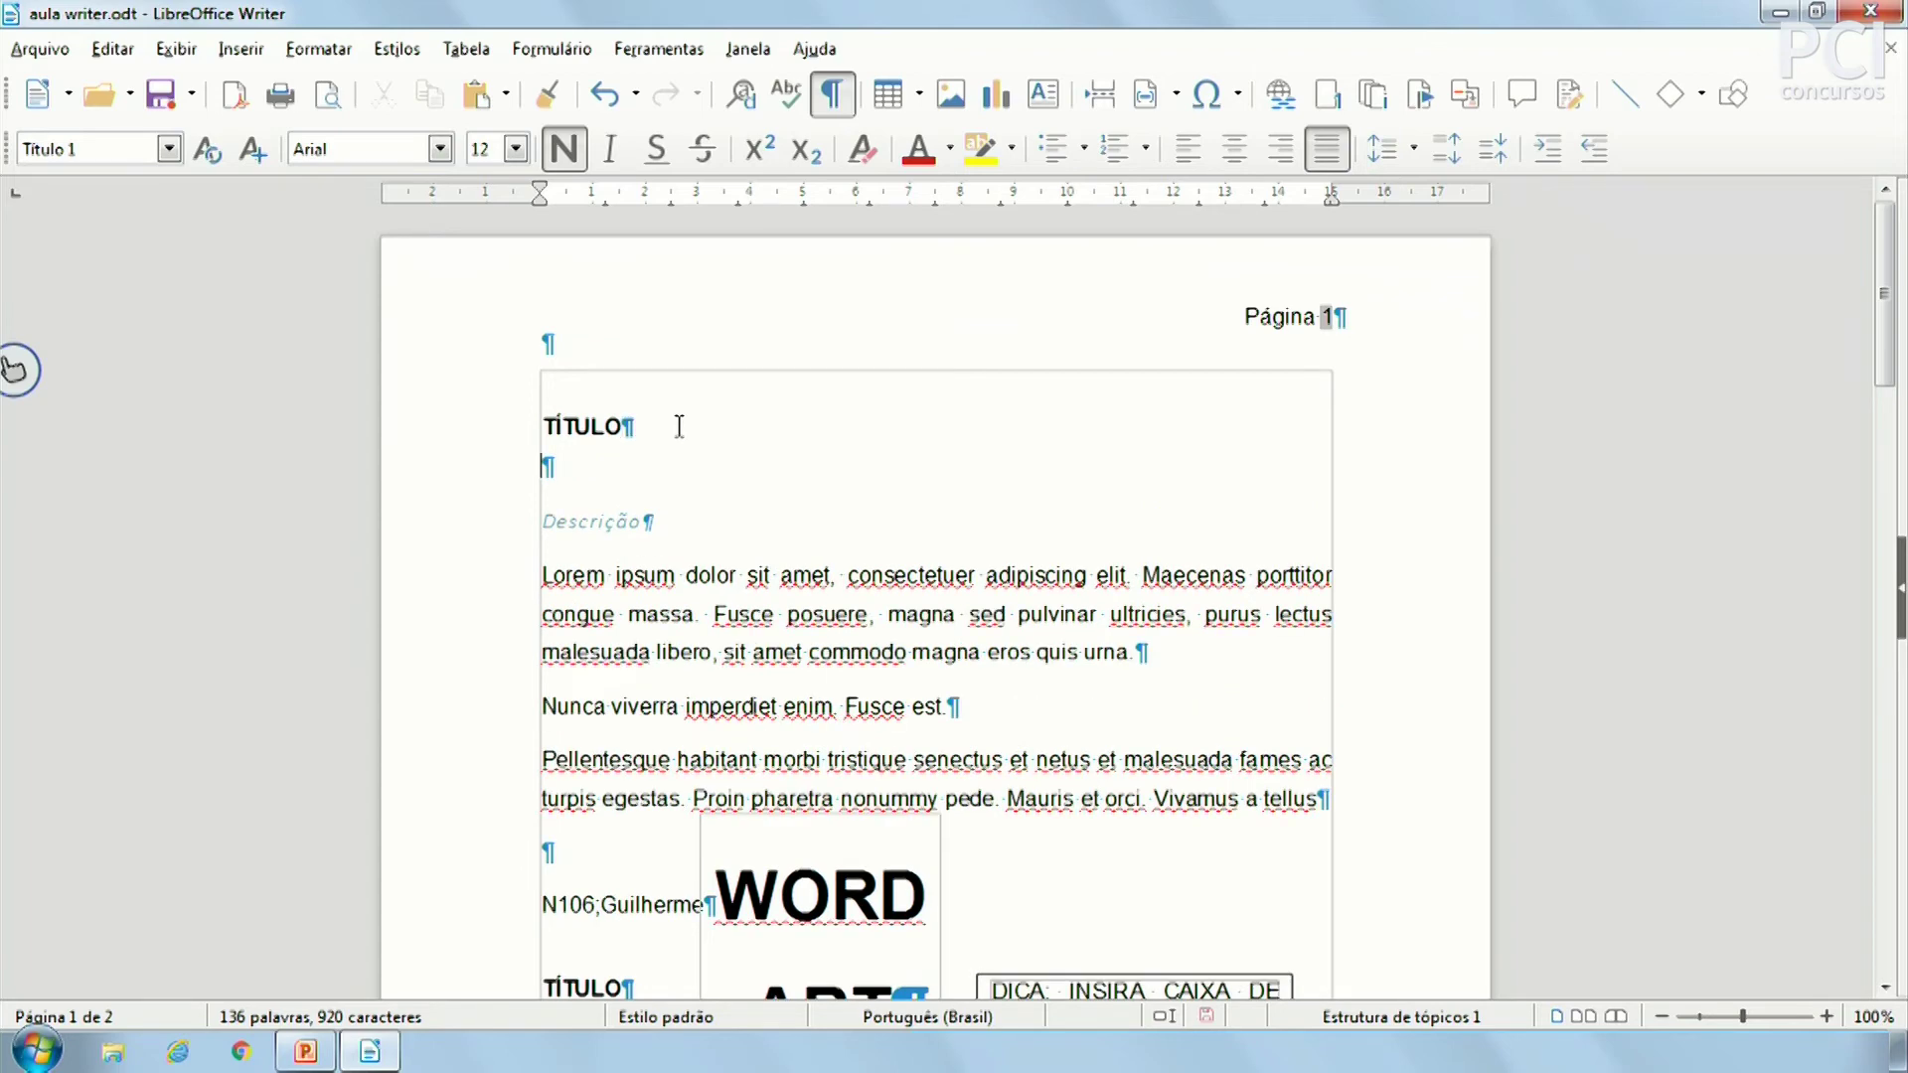
pyautogui.press('Return')
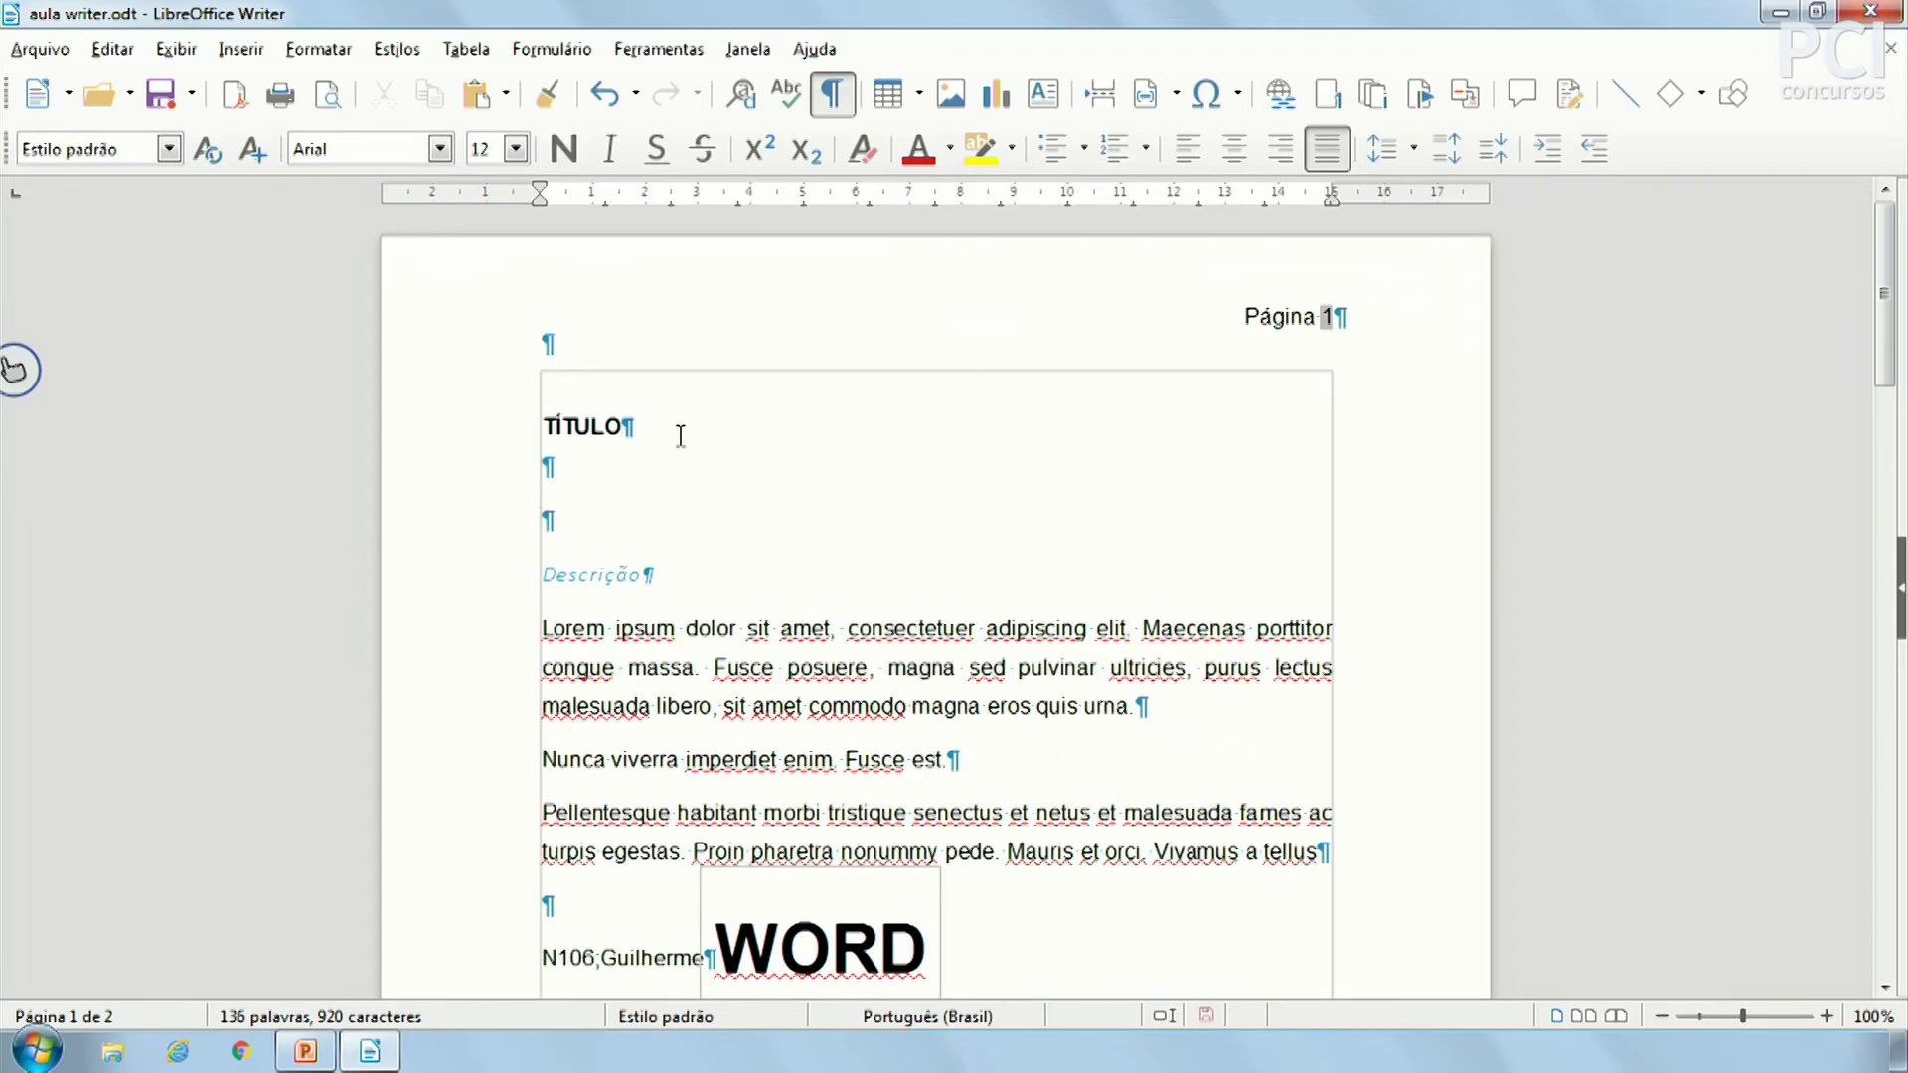
pyautogui.press('BackSpace')
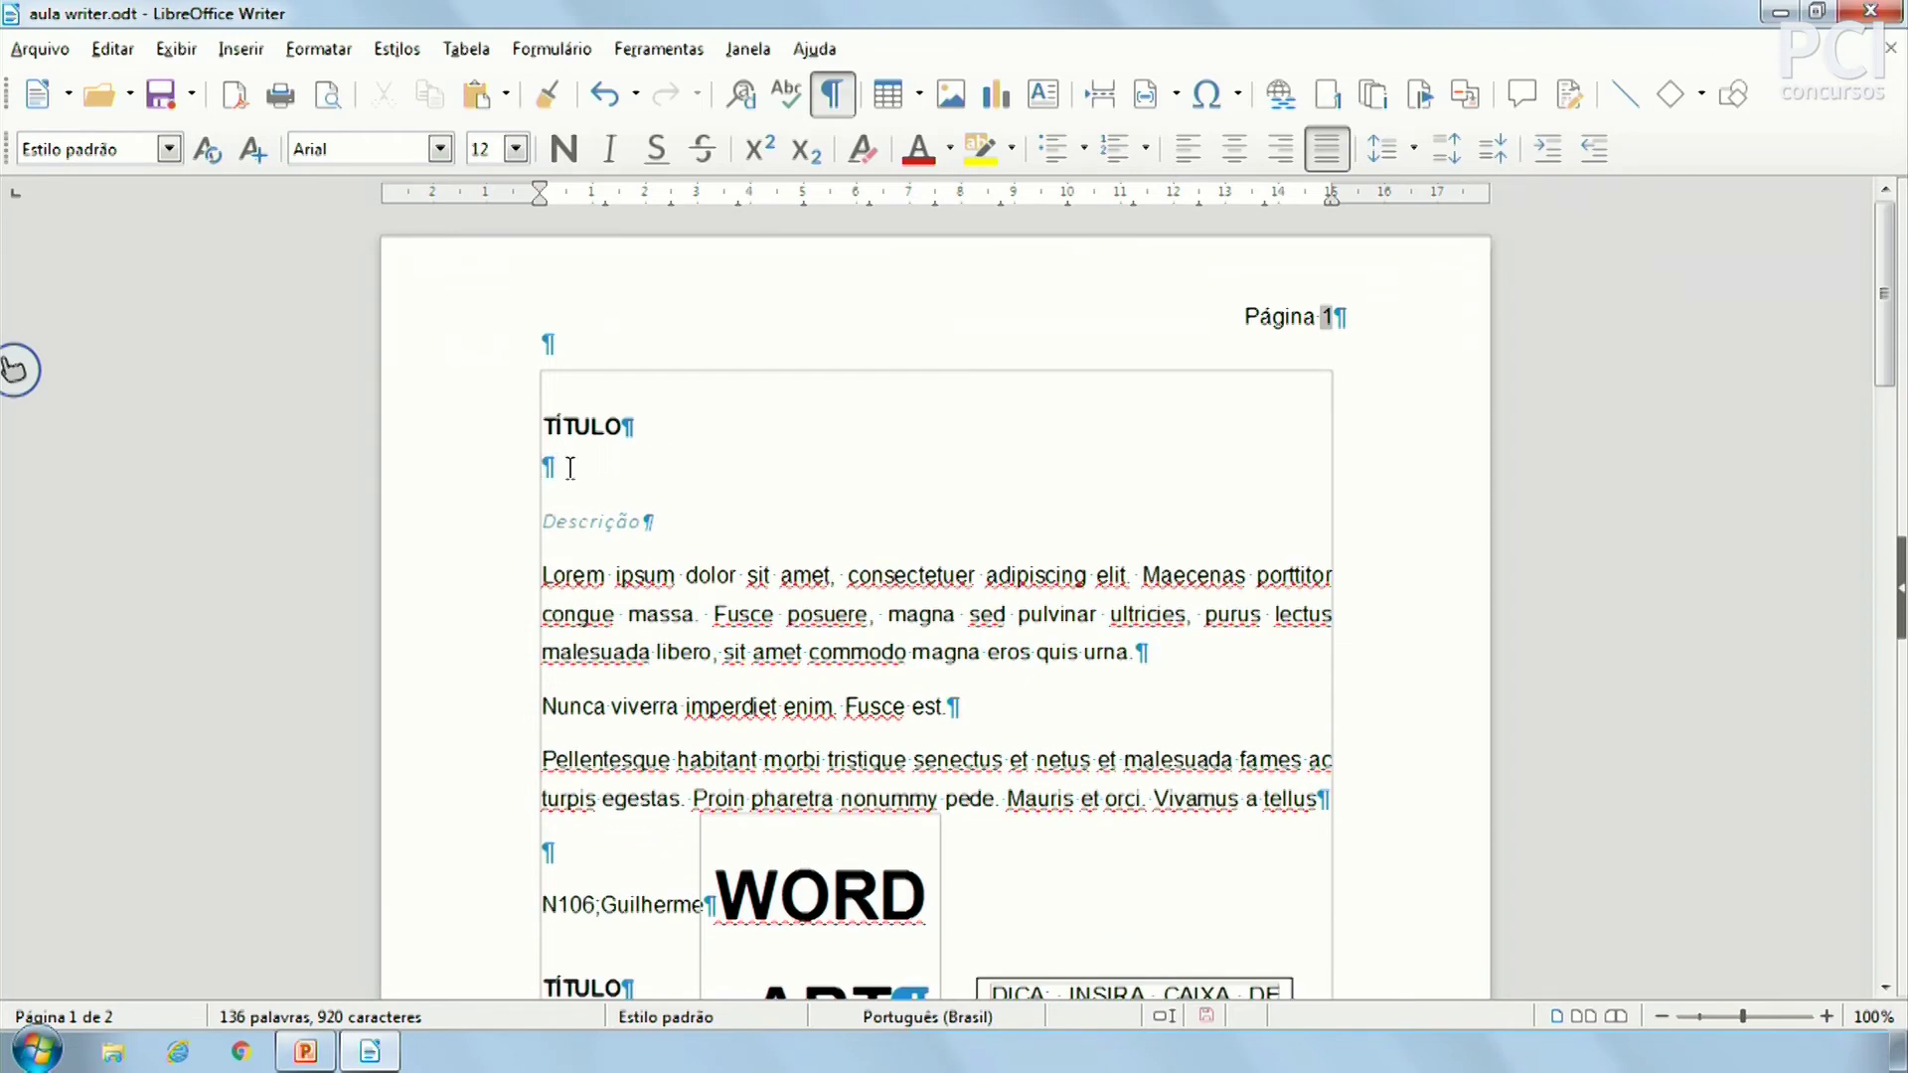
# Add three tab characters at the end of the first "Descrição" subtitle
pyautogui.moveTo(658, 569); pyautogui.dragTo(681, 541)
pyautogui.click(695, 520)
pyautogui.press('Tab')
pyautogui.press('Tab')
pyautogui.press('Tab')
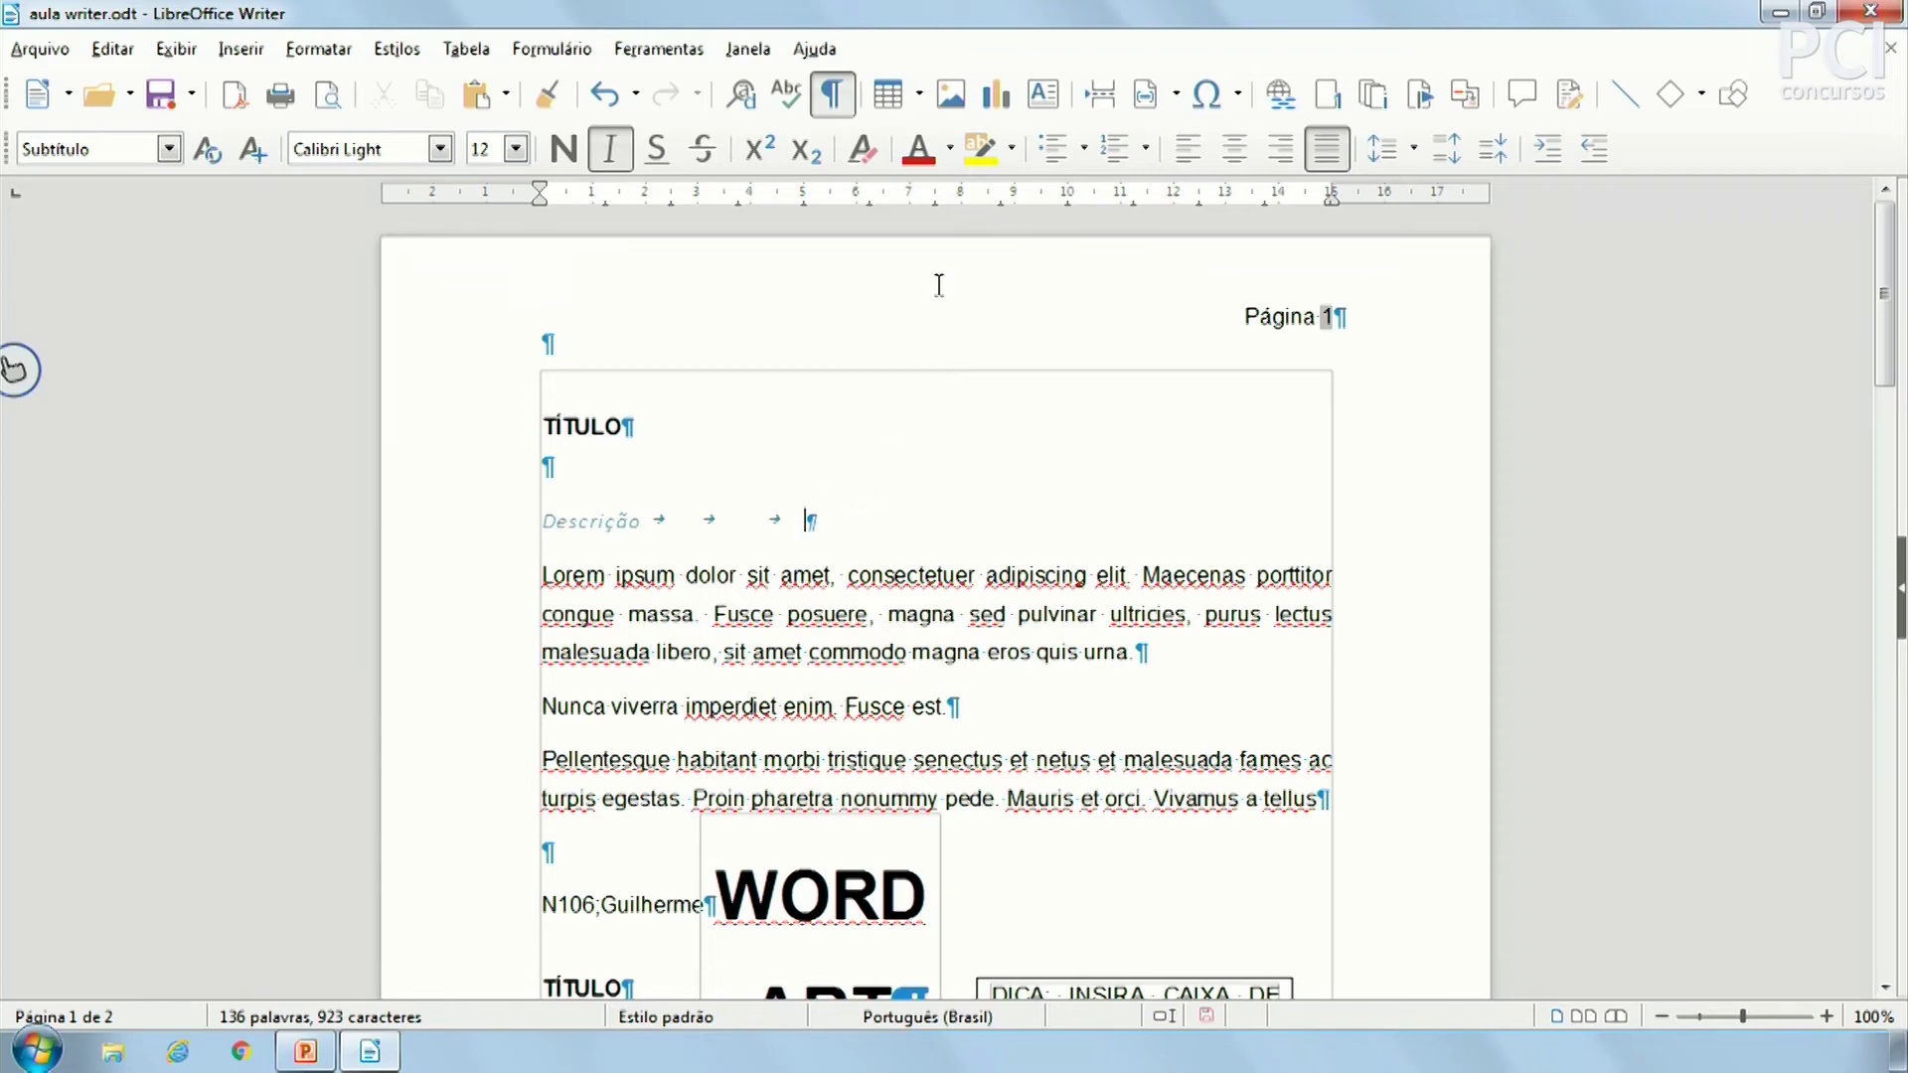
# Insert a page break after the tabs in the first "Descrição" line and examine the break between pages 1 and 2
pyautogui.click(1113, 108)
pyautogui.scroll(10, 906, 561)
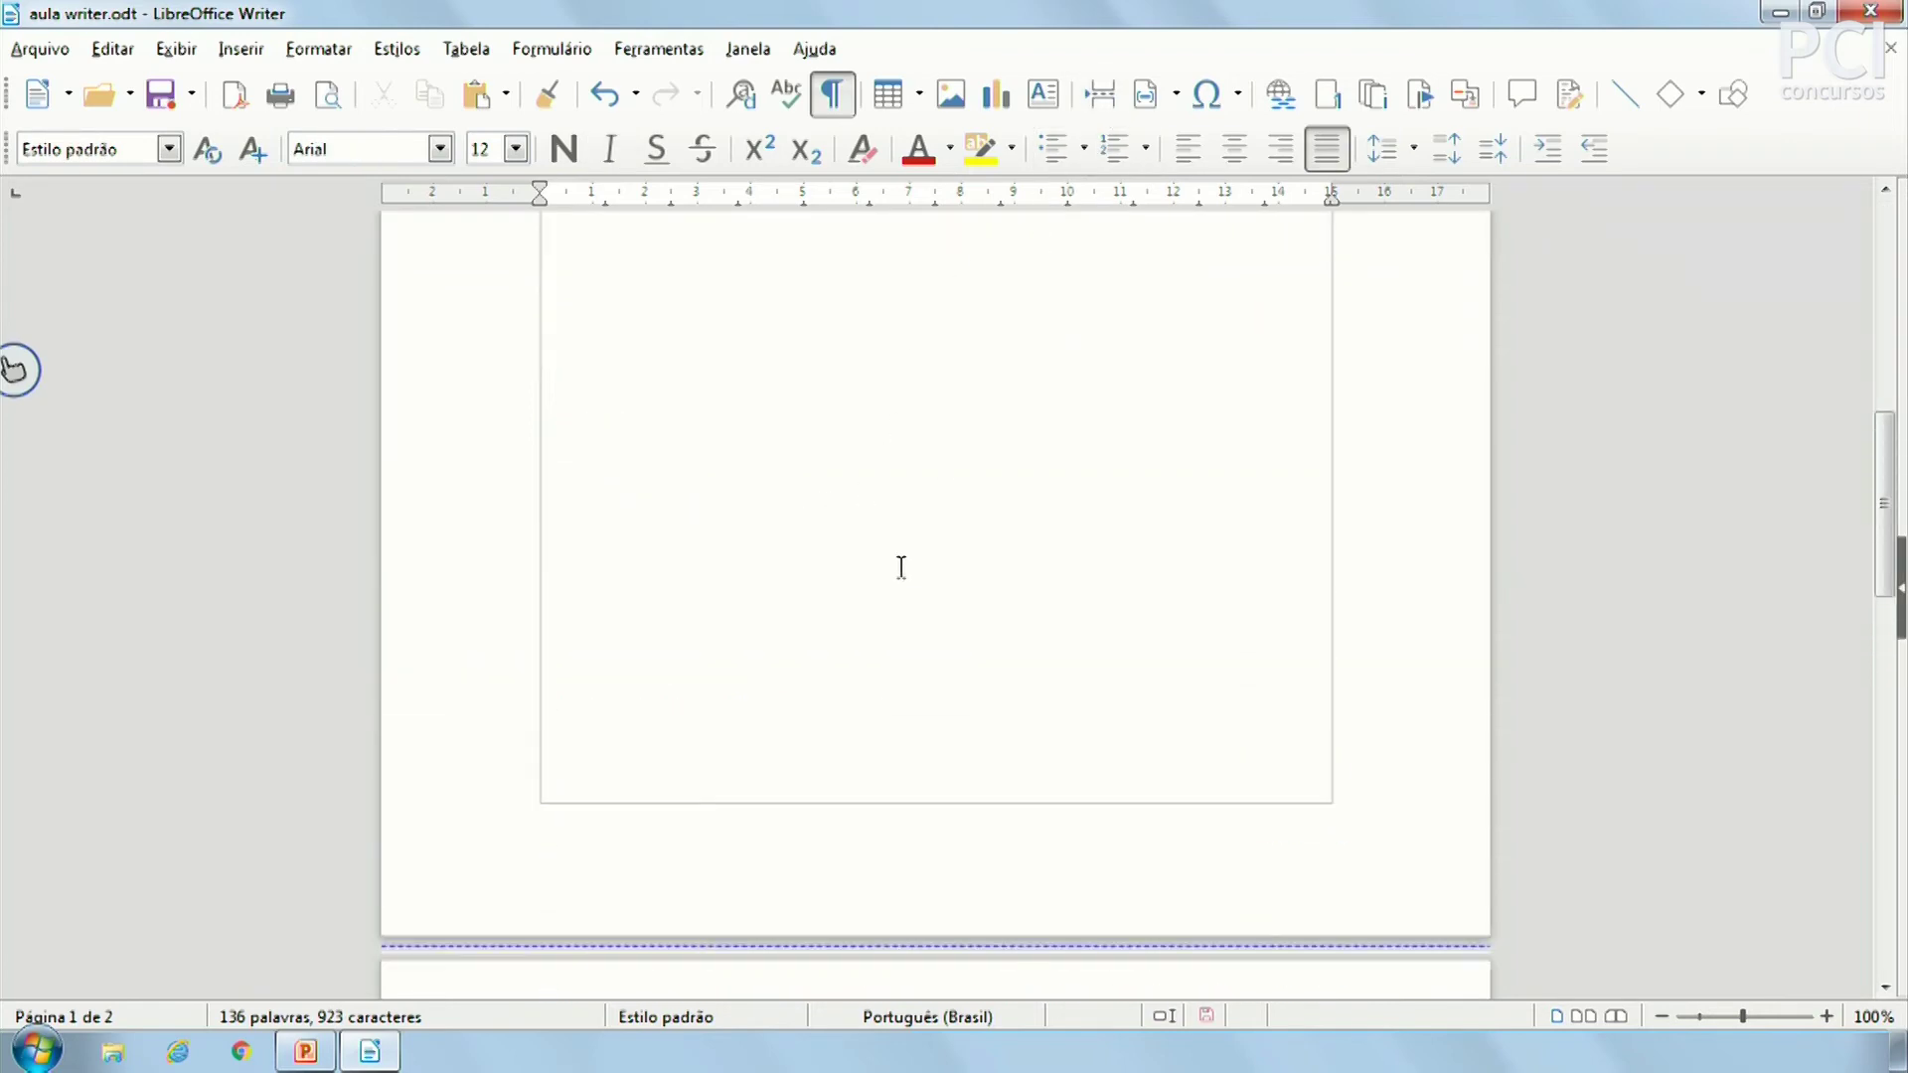
pyautogui.click(852, 526)
pyautogui.scroll(-5, 830, 563)
pyautogui.scroll(-10, 823, 583)
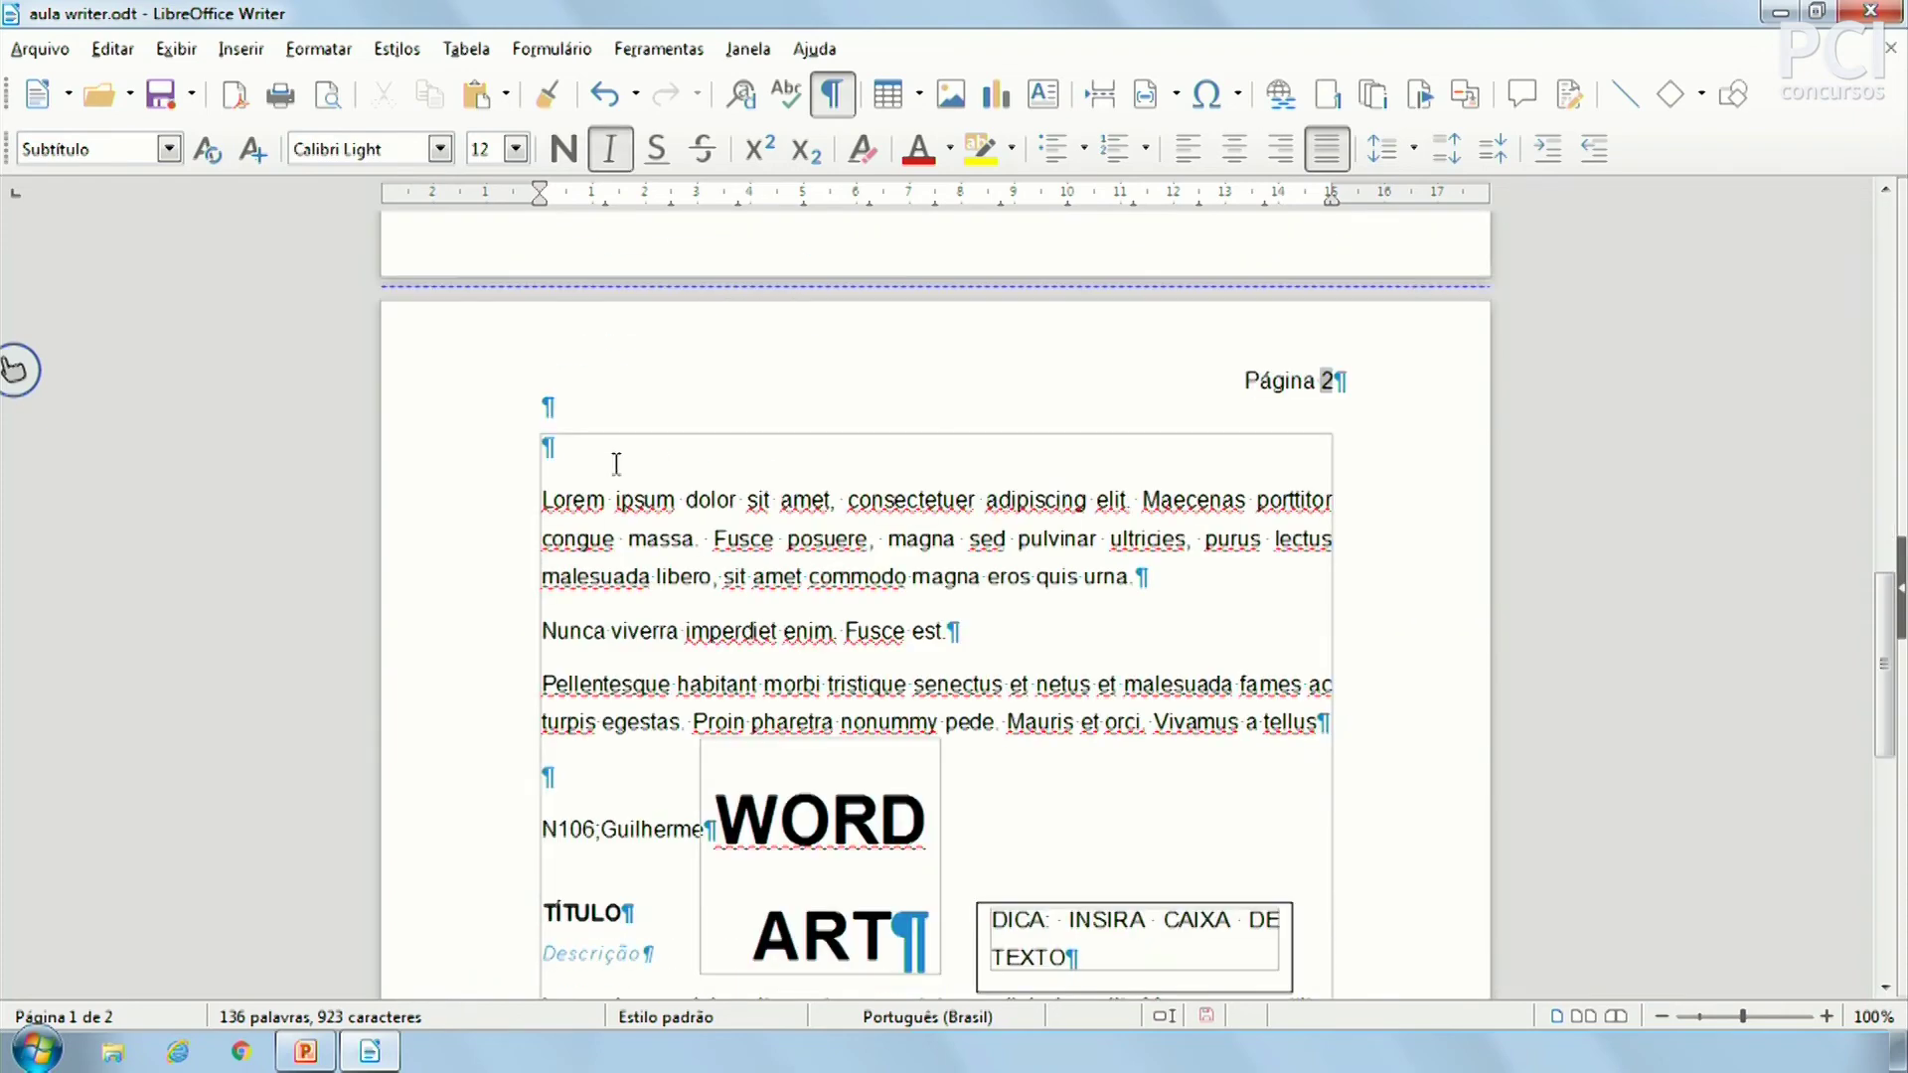
pyautogui.scroll(3, 609, 443)
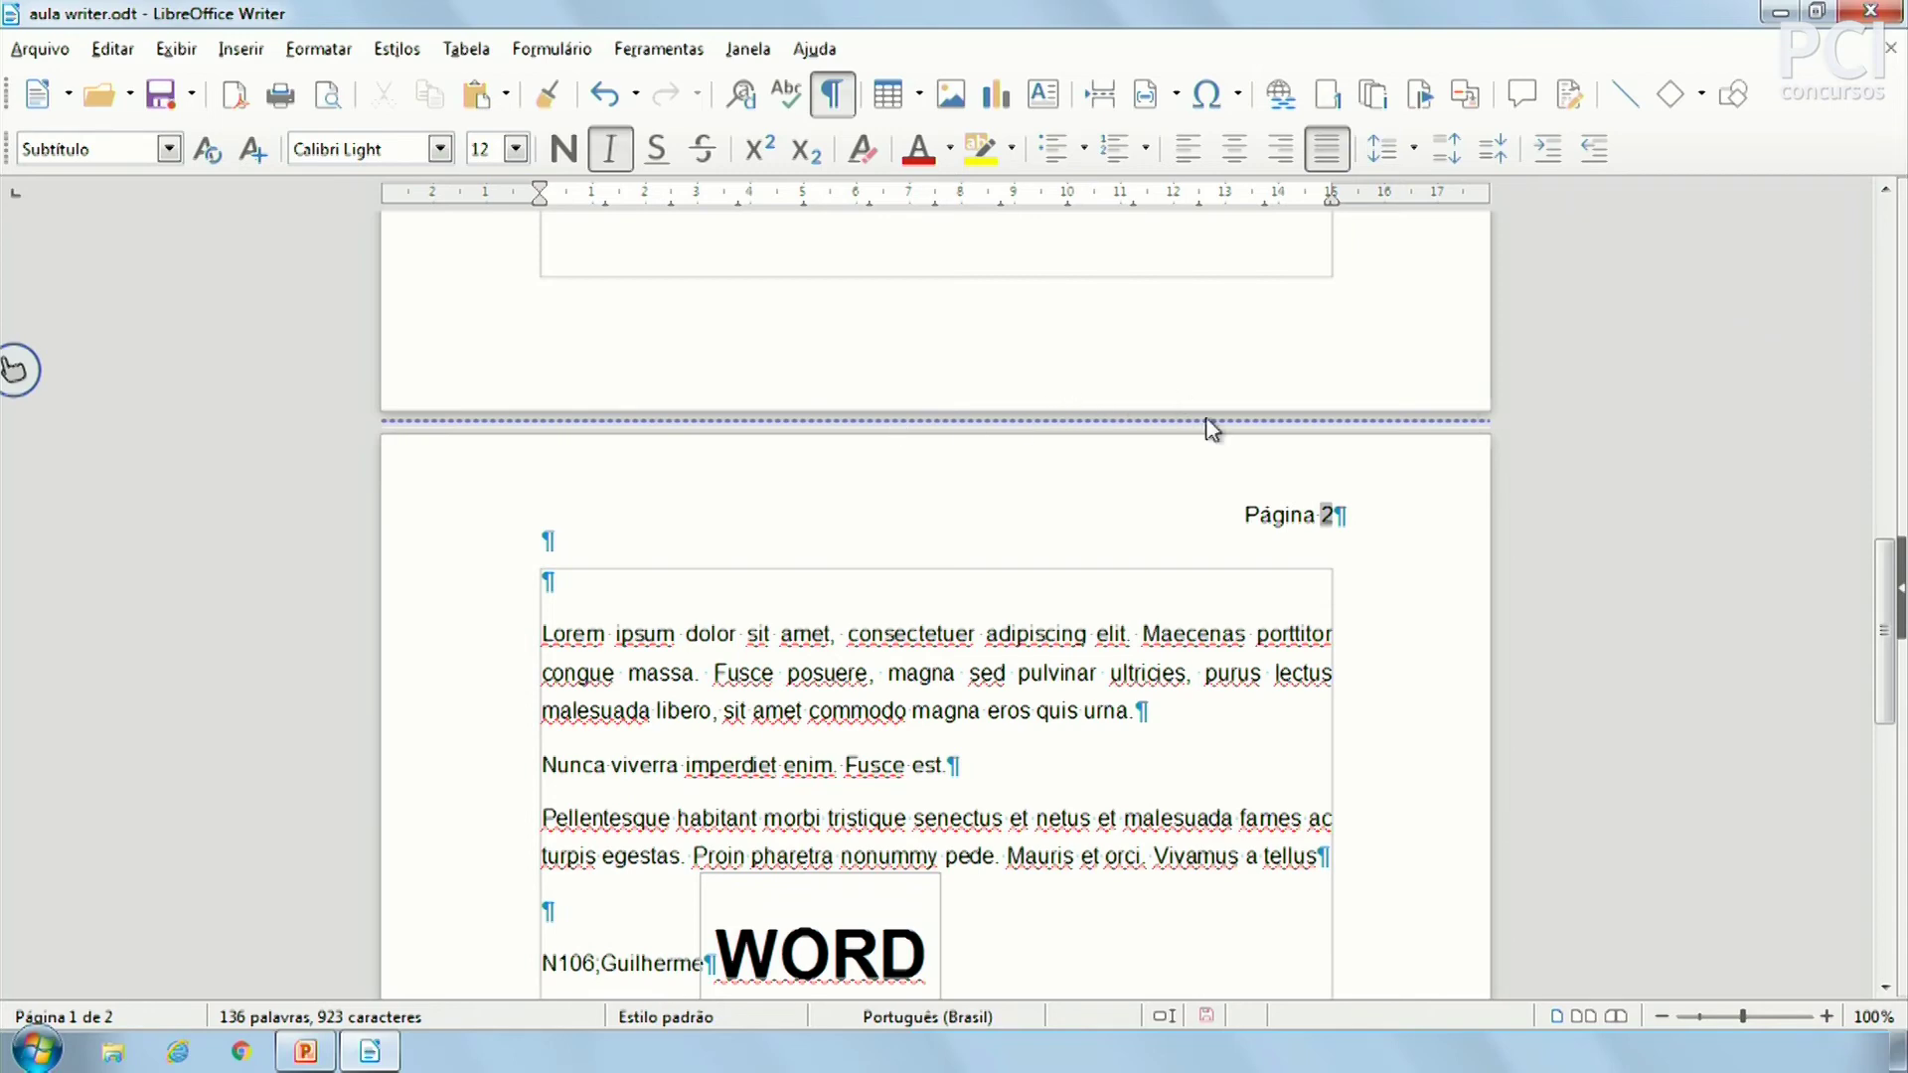
pyautogui.scroll(7, 911, 630)
pyautogui.scroll(-3, 912, 630)
# Undo the page break and the tabs added after the first "Descrição" subtitle
pyautogui.hotkey('ctrl', 'z')
pyautogui.hotkey('ctrl', 'z')
pyautogui.hotkey('ctrl', 'z')
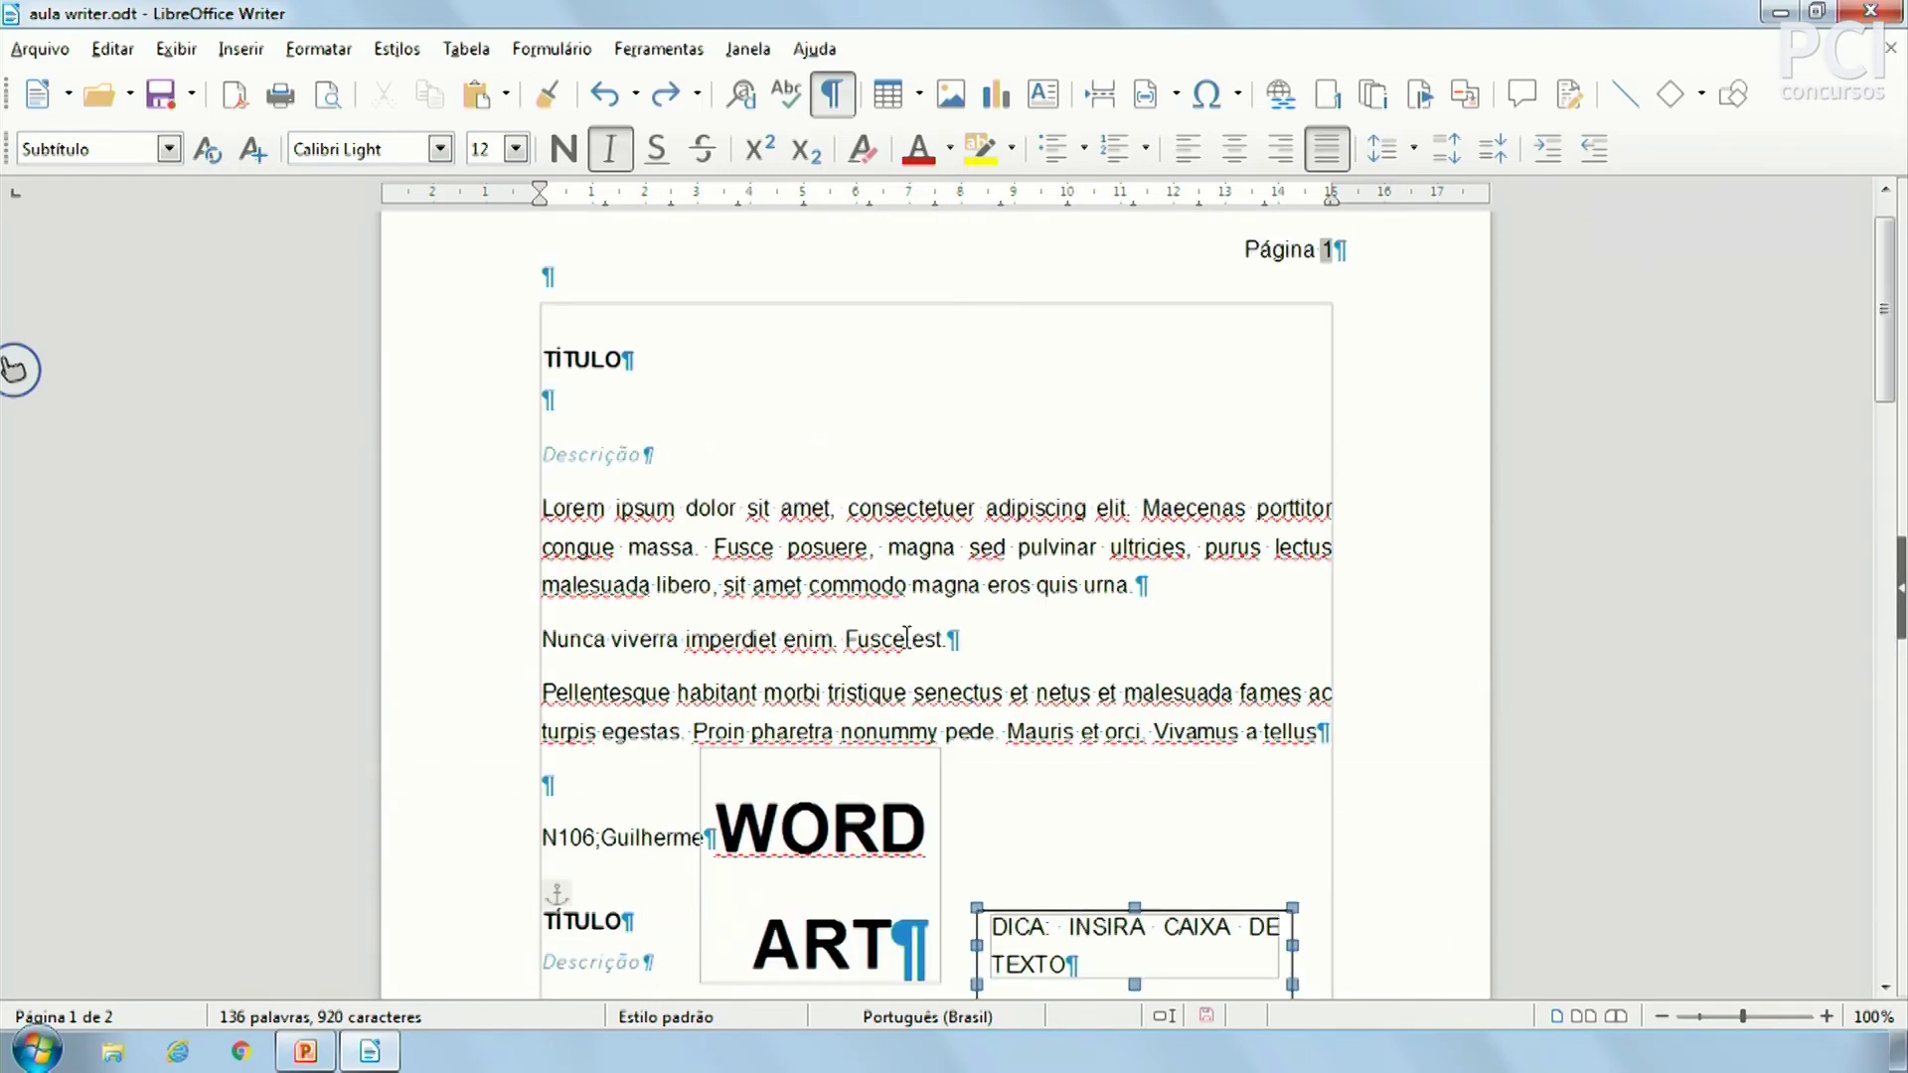
pyautogui.scroll(-3, 838, 467)
pyautogui.scroll(3, 776, 455)
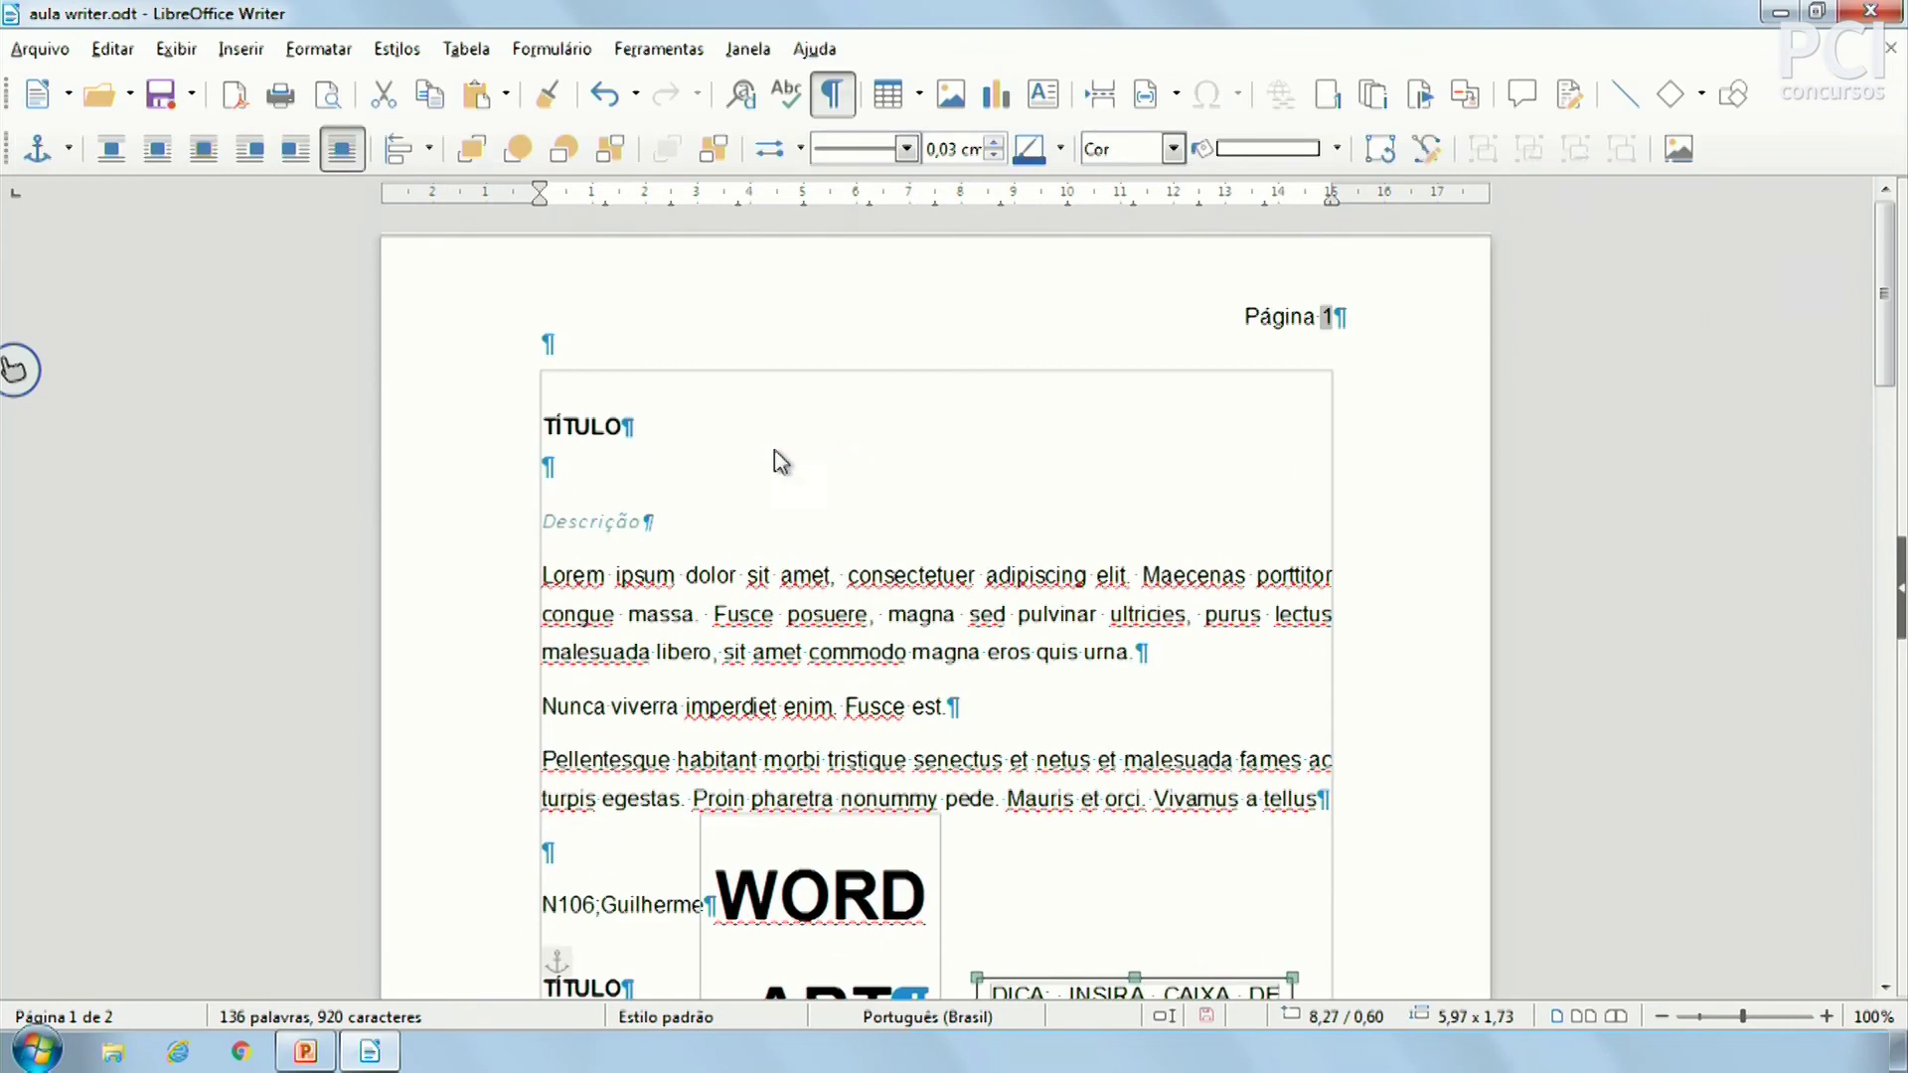
# Hide the formatting marks, delete the empty paragraph below the first "TÍTULO", and toggle the marks on and off again
pyautogui.click(834, 95)
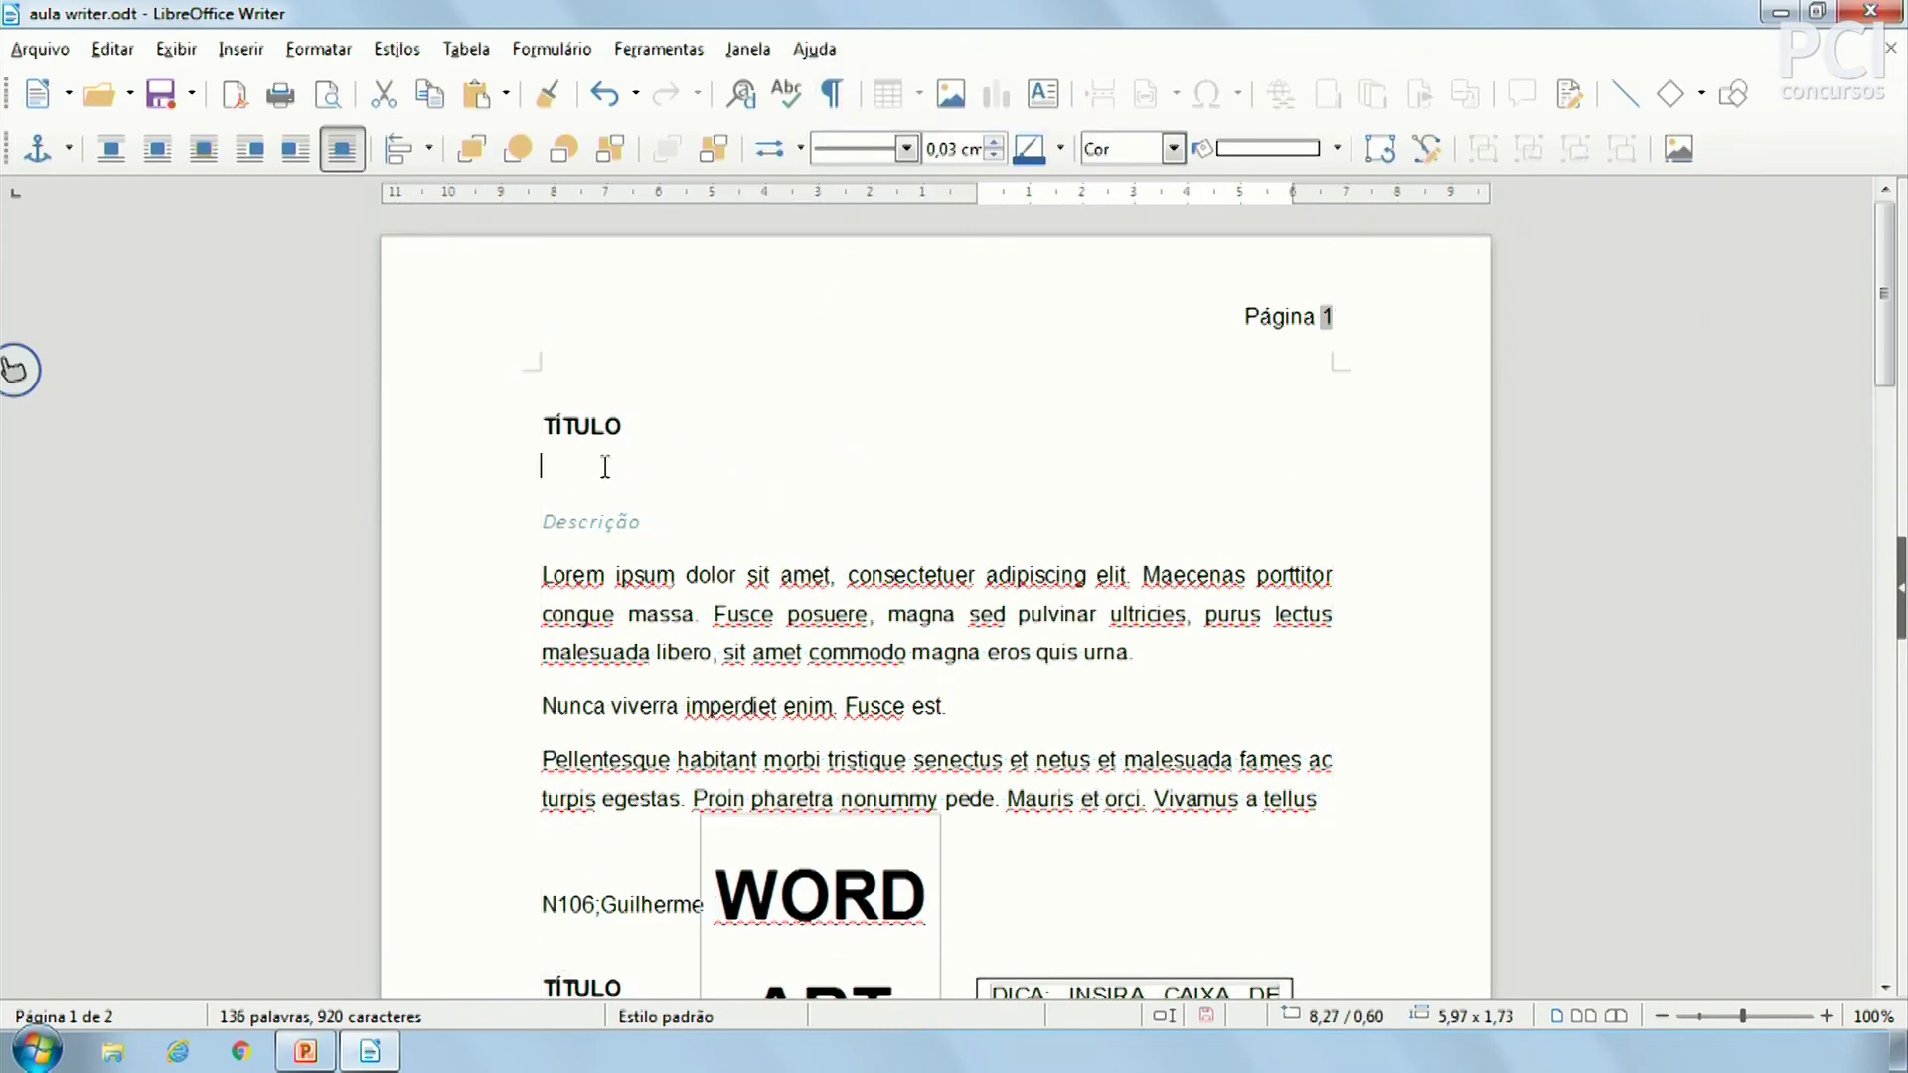
pyautogui.press('Delete')
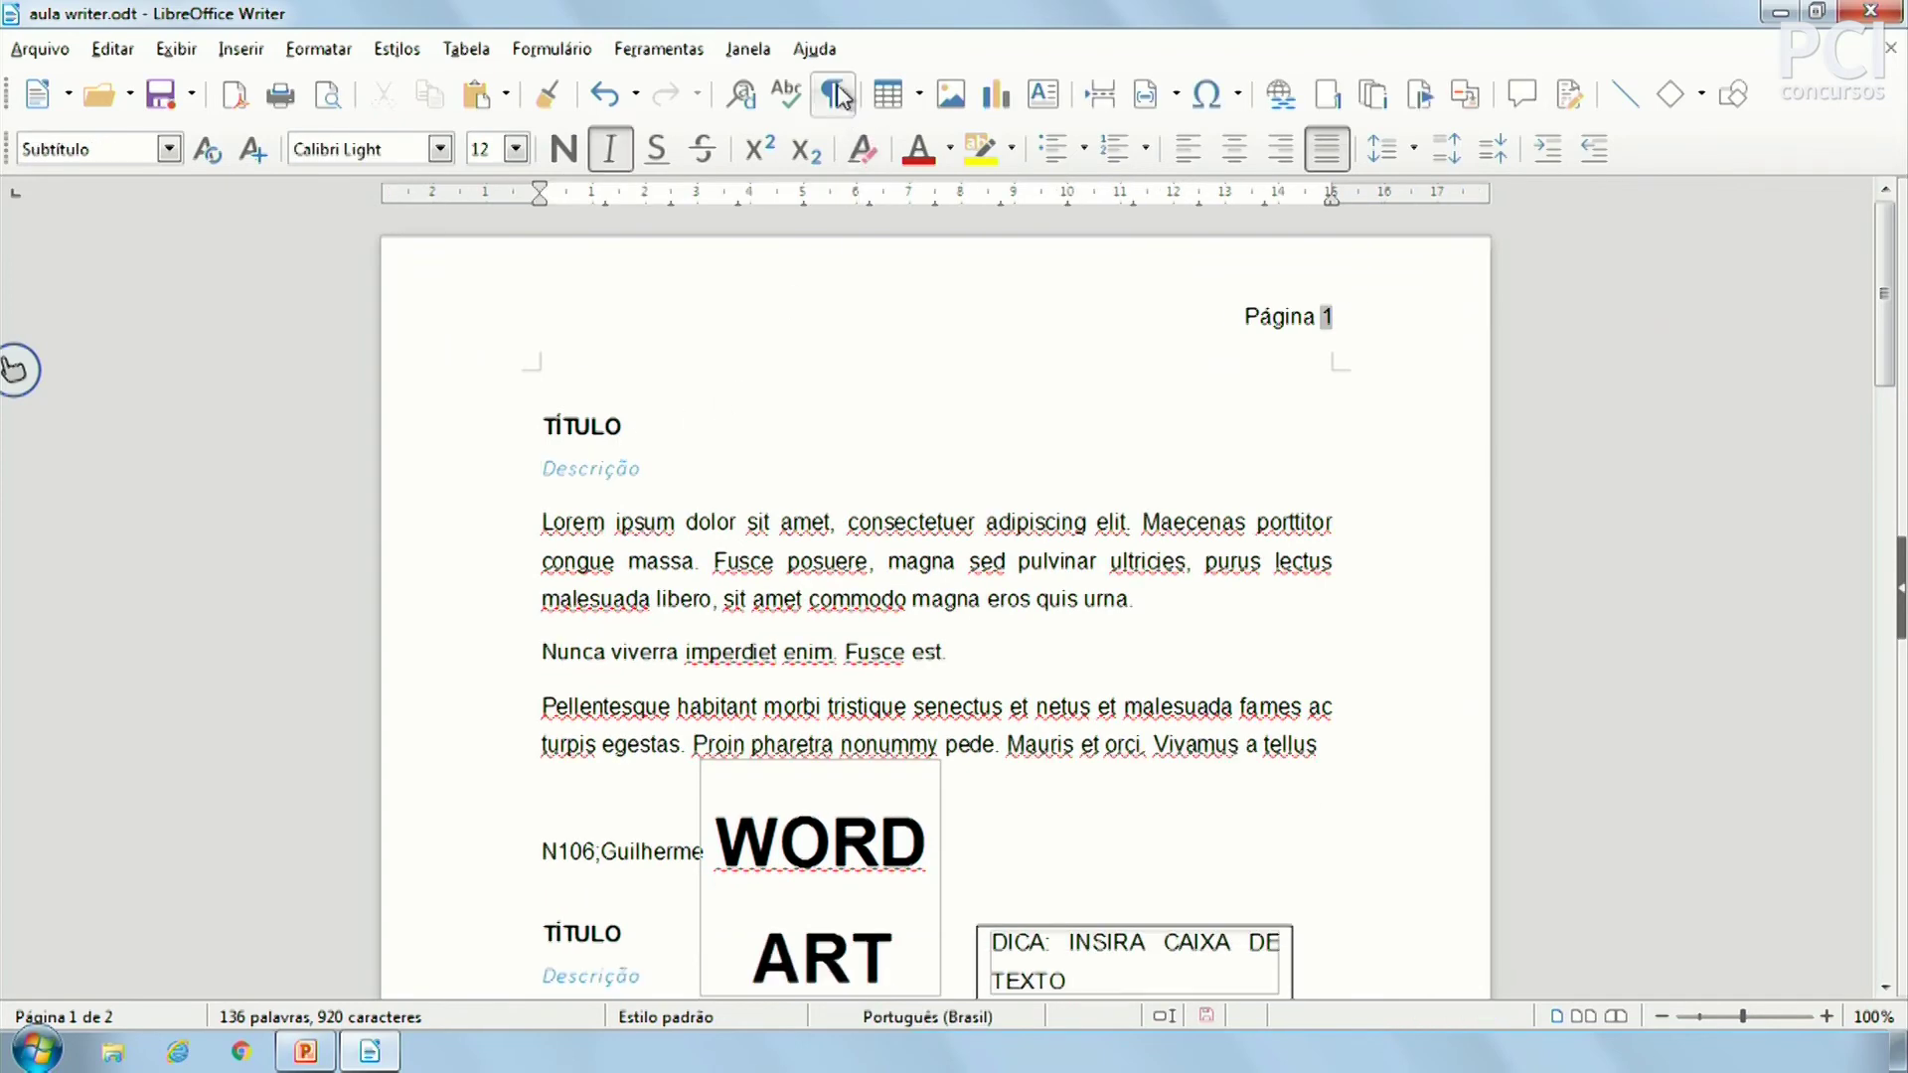
pyautogui.click(834, 95)
pyautogui.click(836, 96)
# Return the cursor to the first "Lorem ipsum" paragraph and show the formatting marks
pyautogui.doubleClick(557, 428)
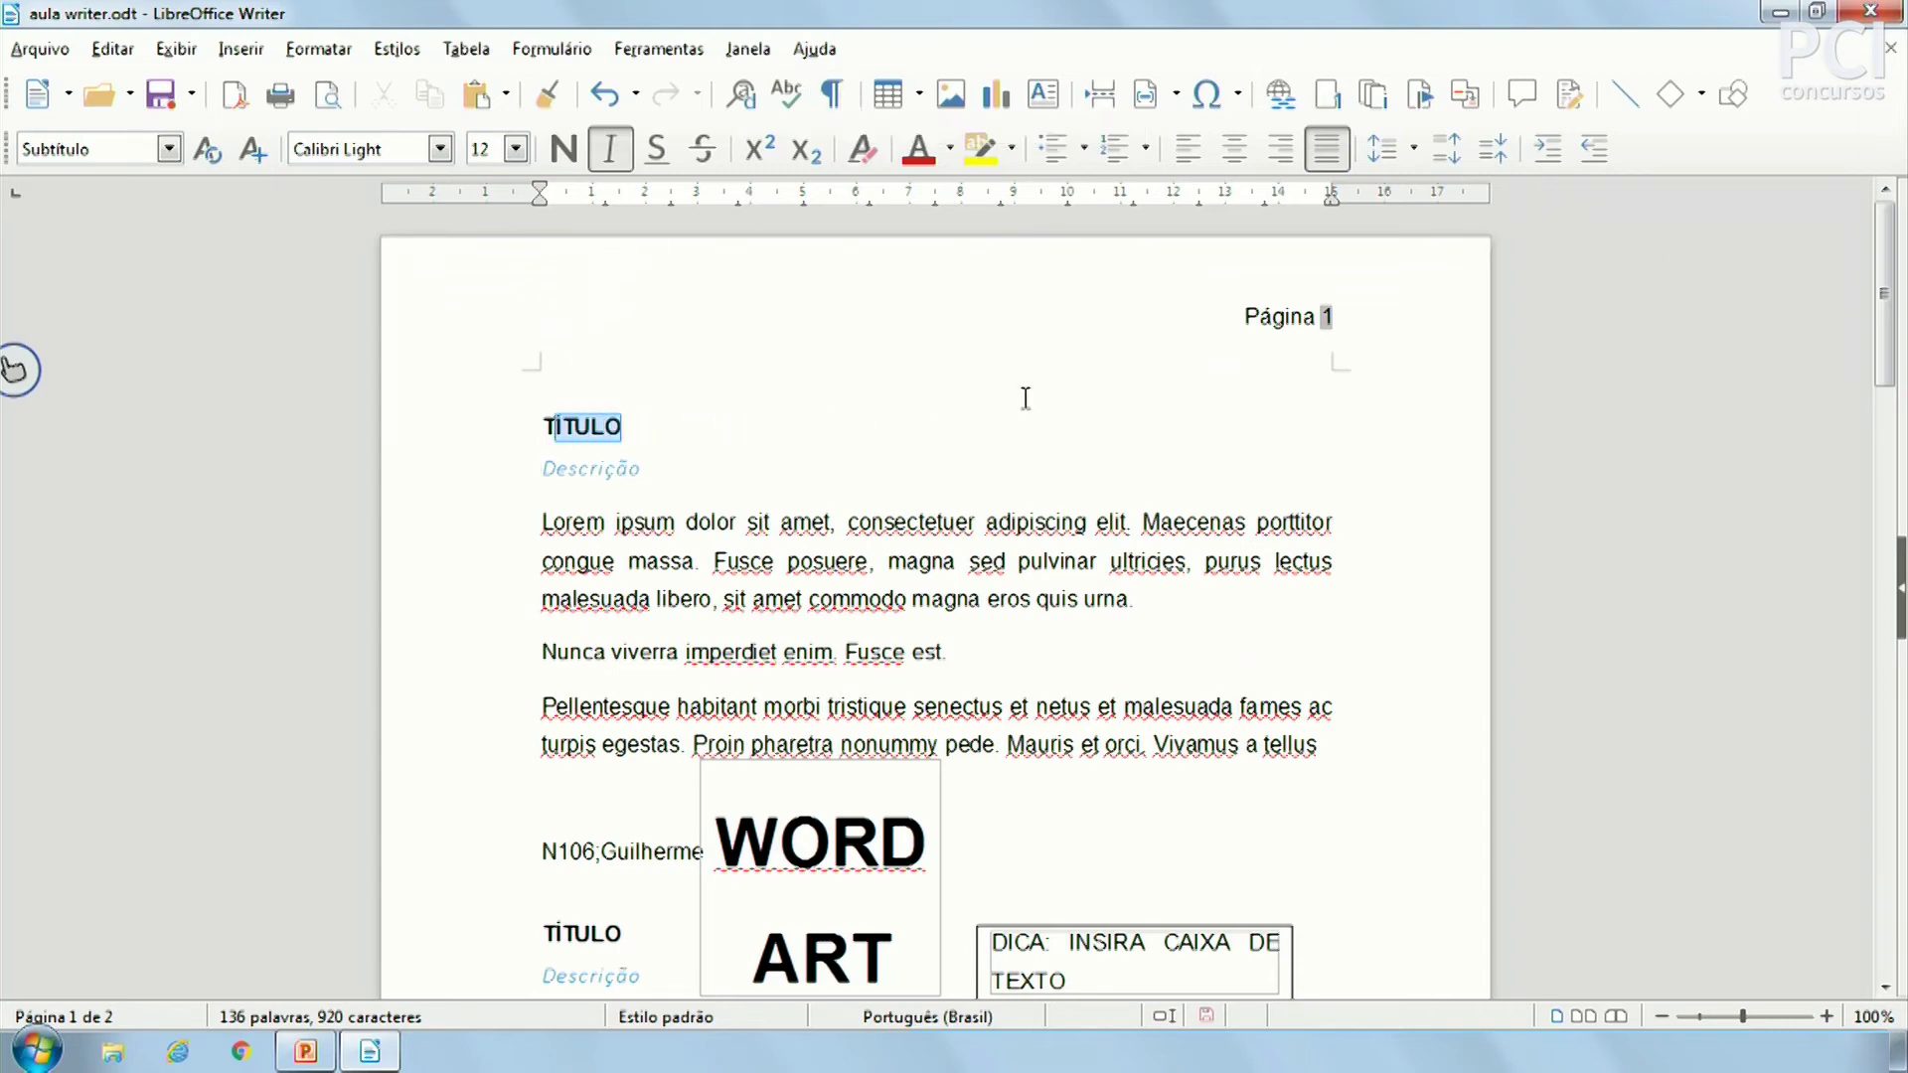
pyautogui.click(884, 517)
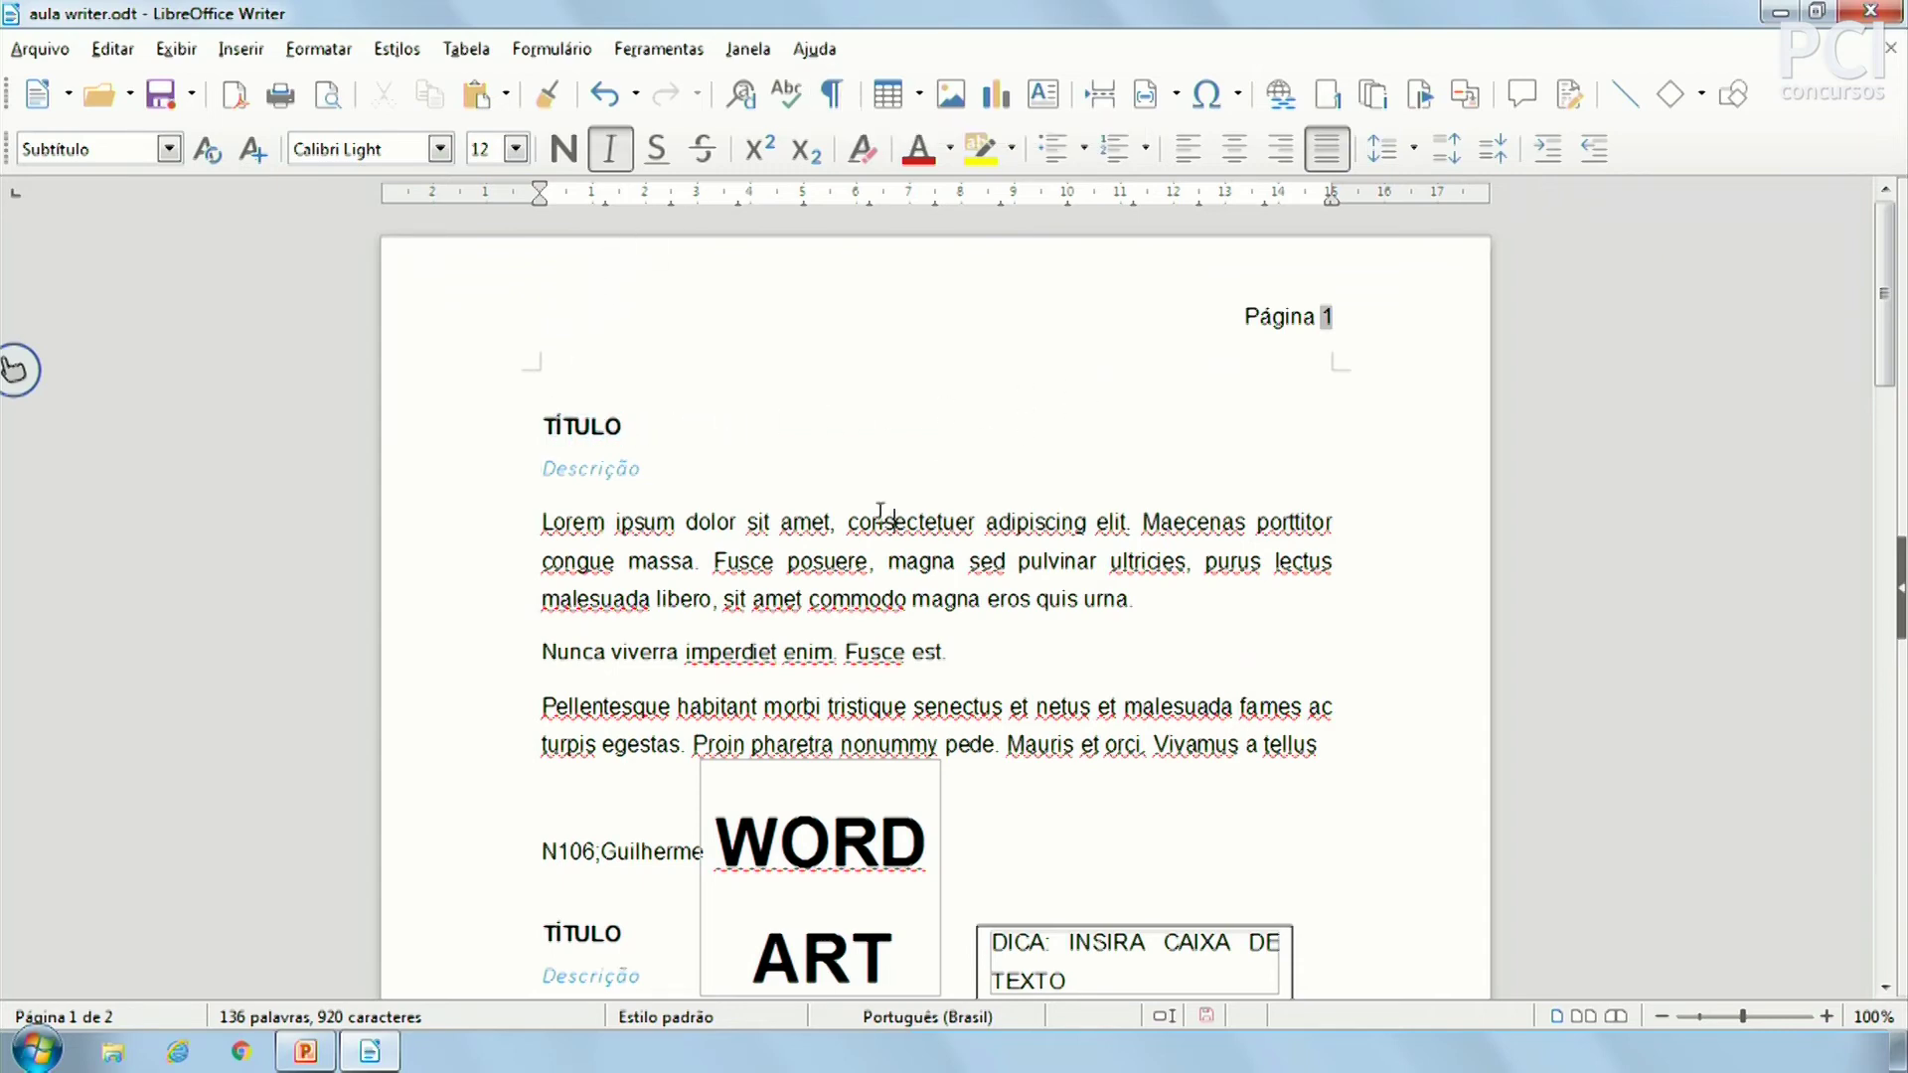
pyautogui.click(832, 94)
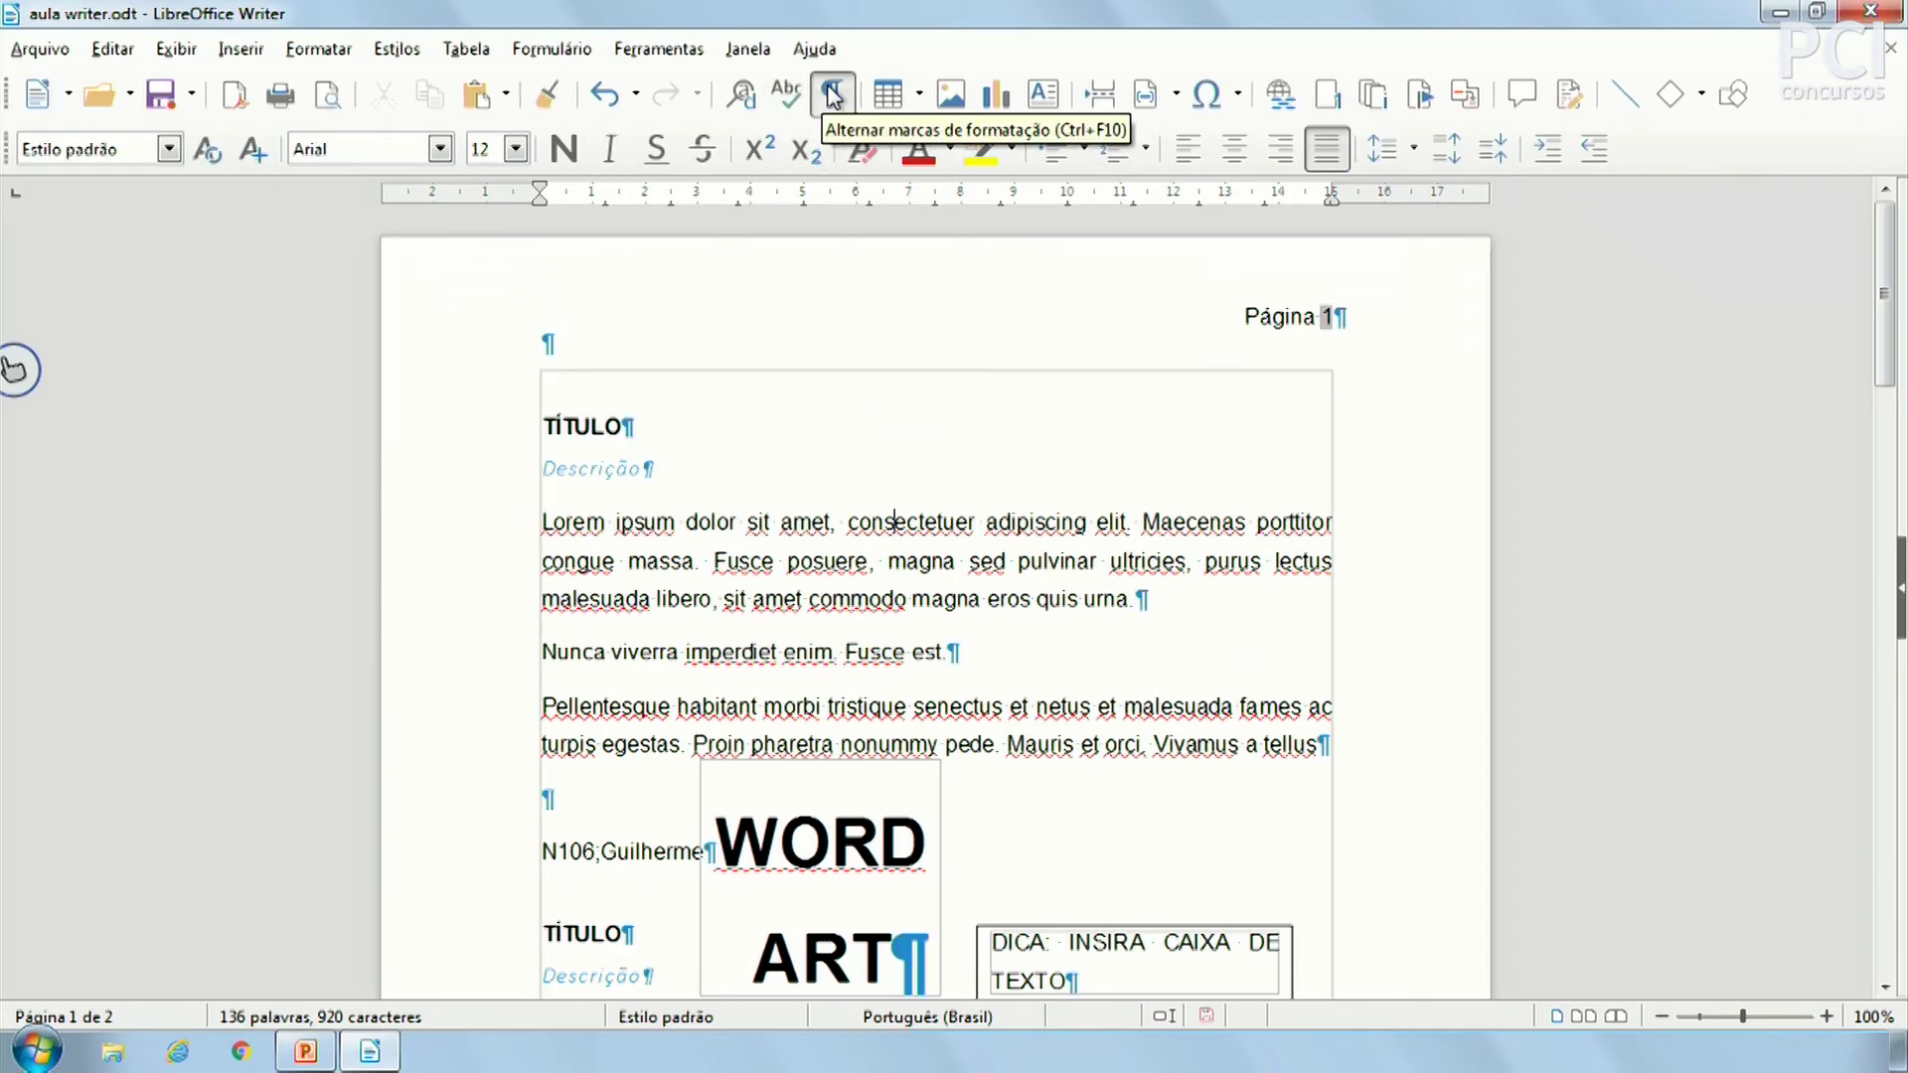
pyautogui.click(677, 417)
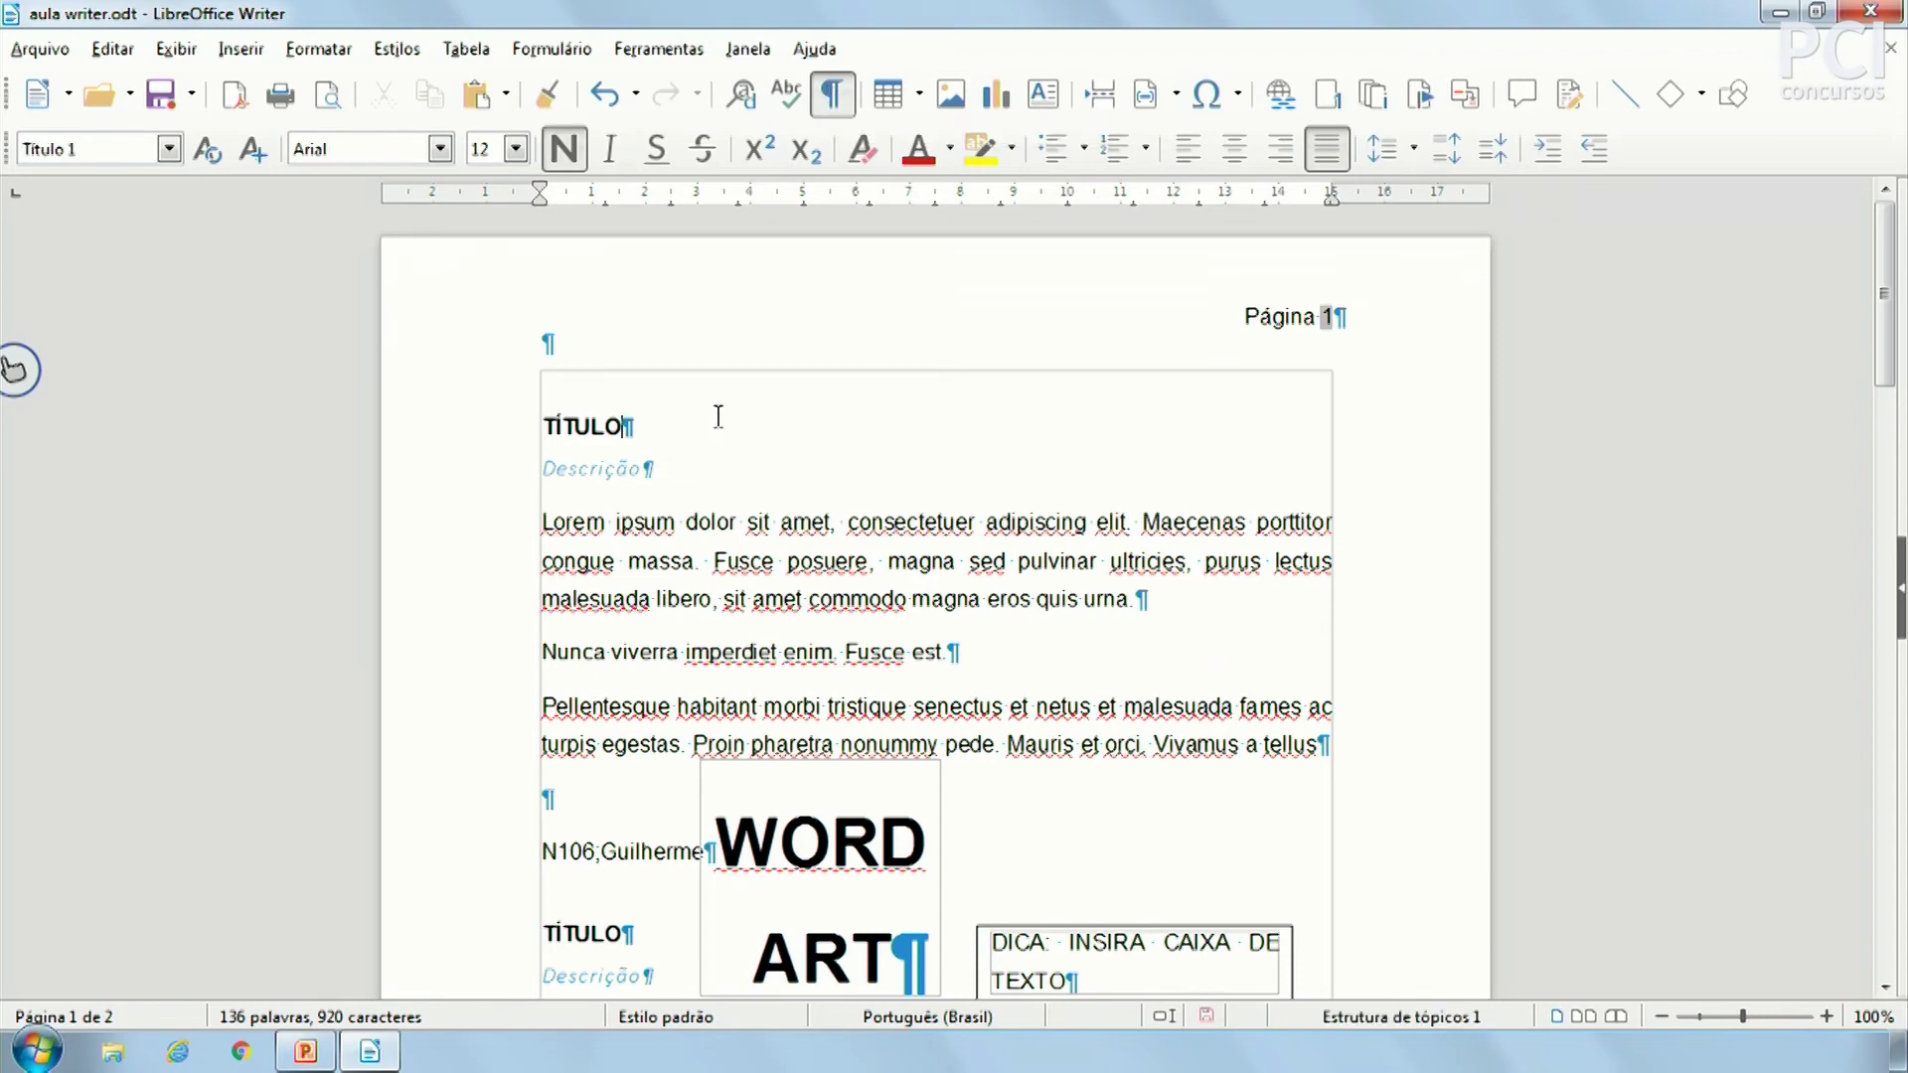
pyautogui.scroll(-5, 770, 512)
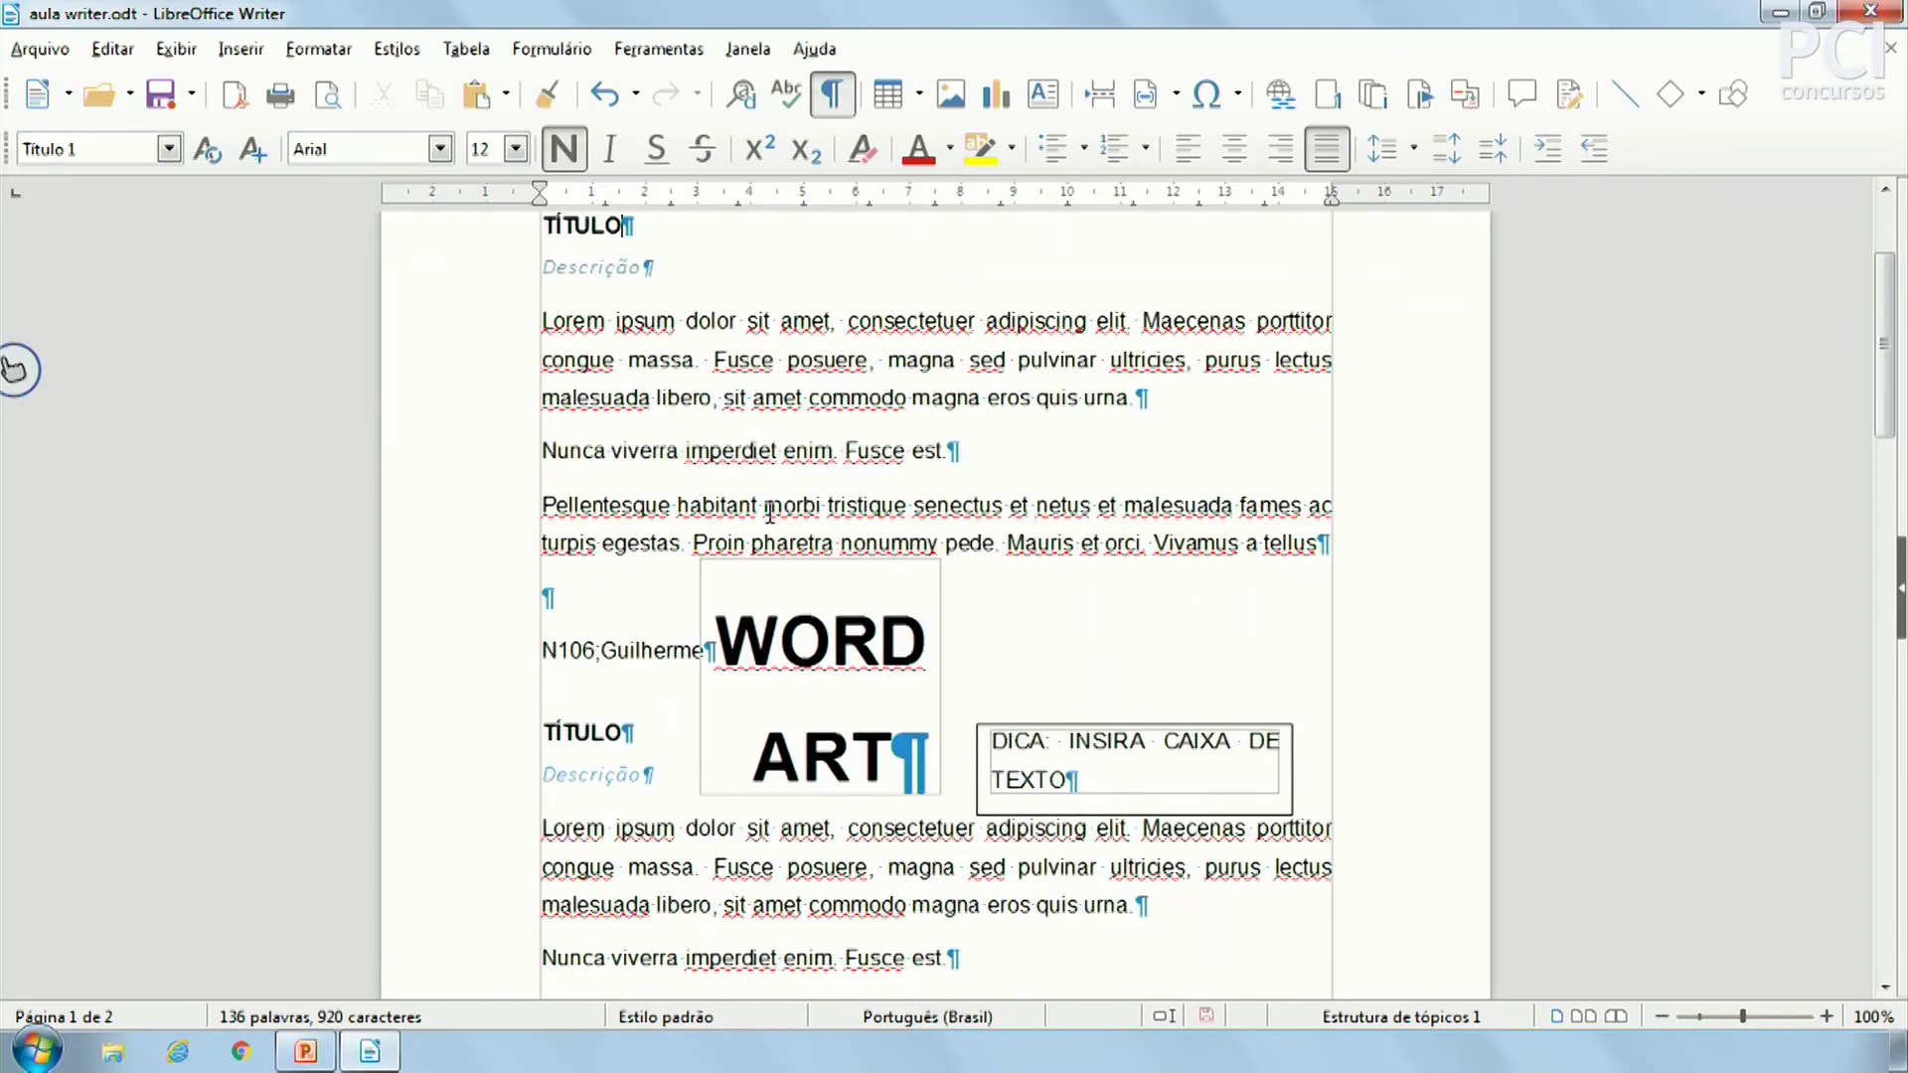
pyautogui.scroll(5, 812, 566)
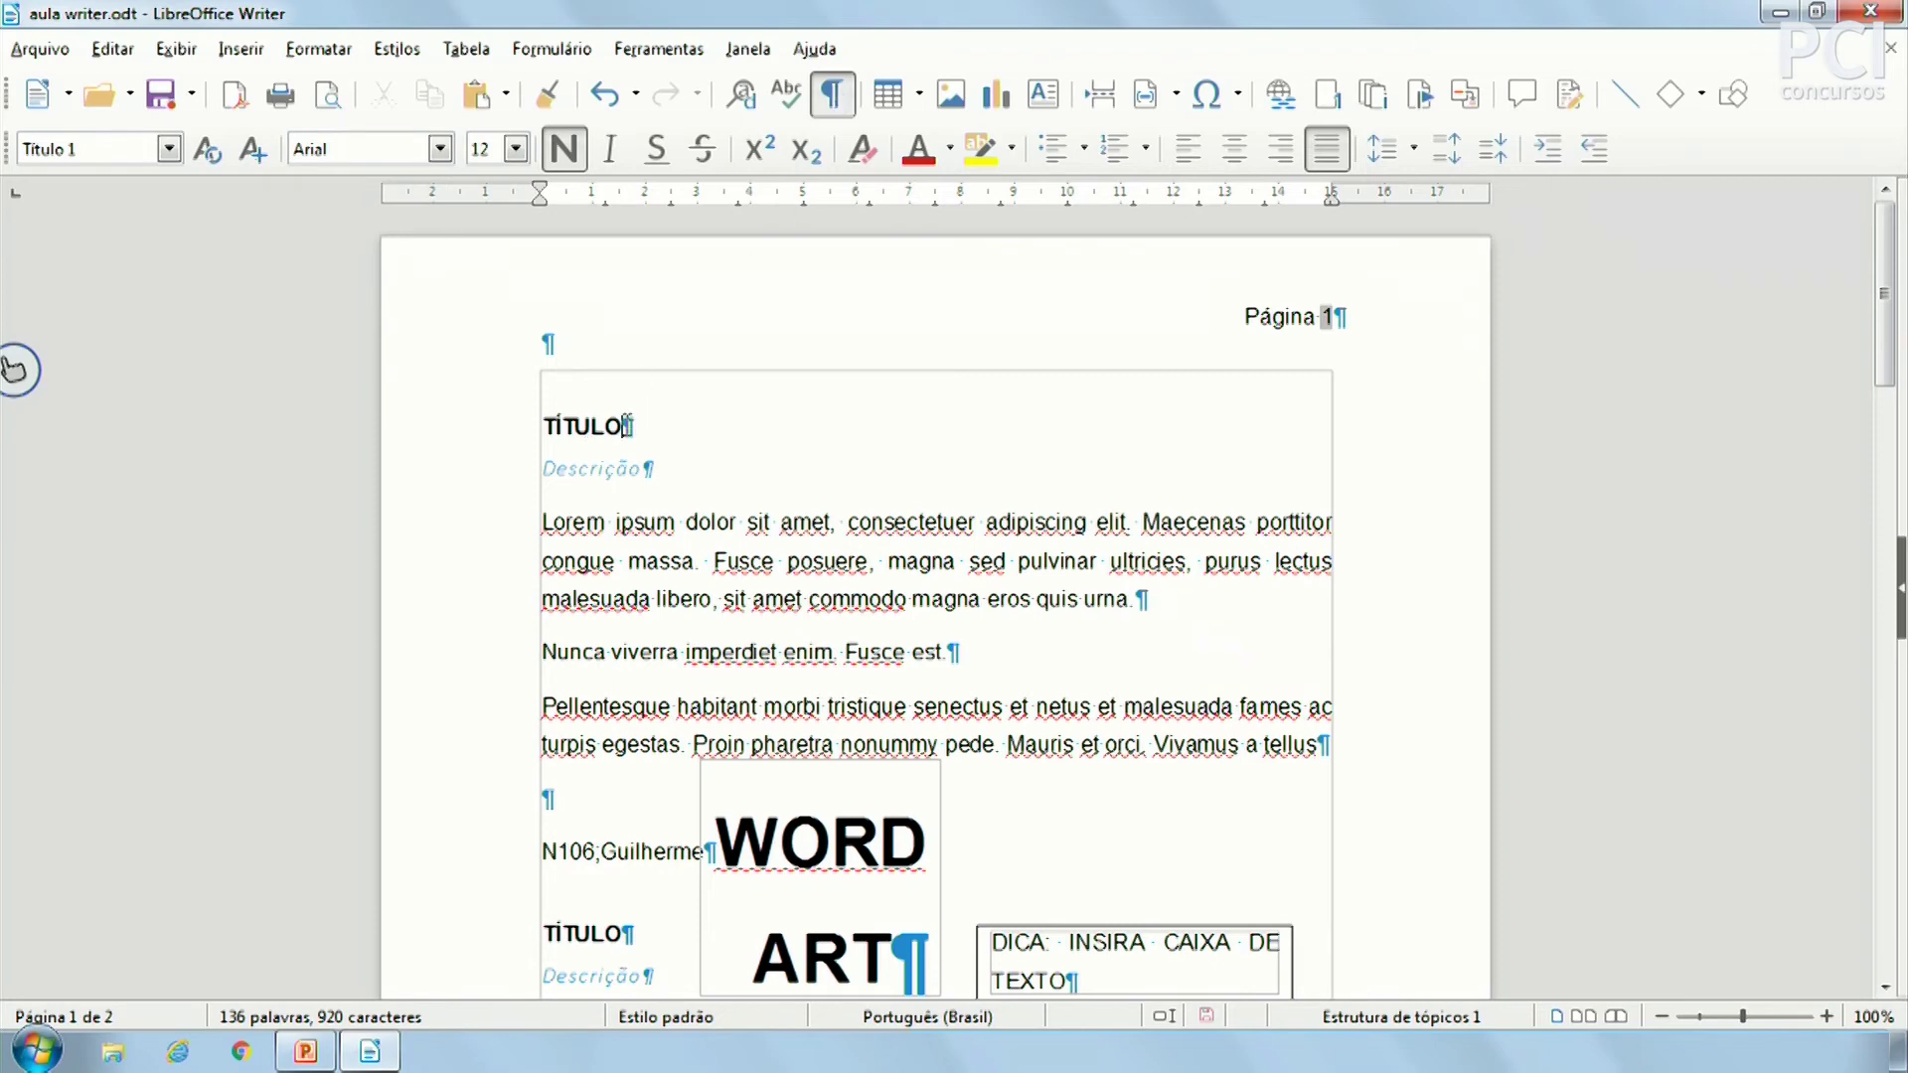
pyautogui.click(680, 468)
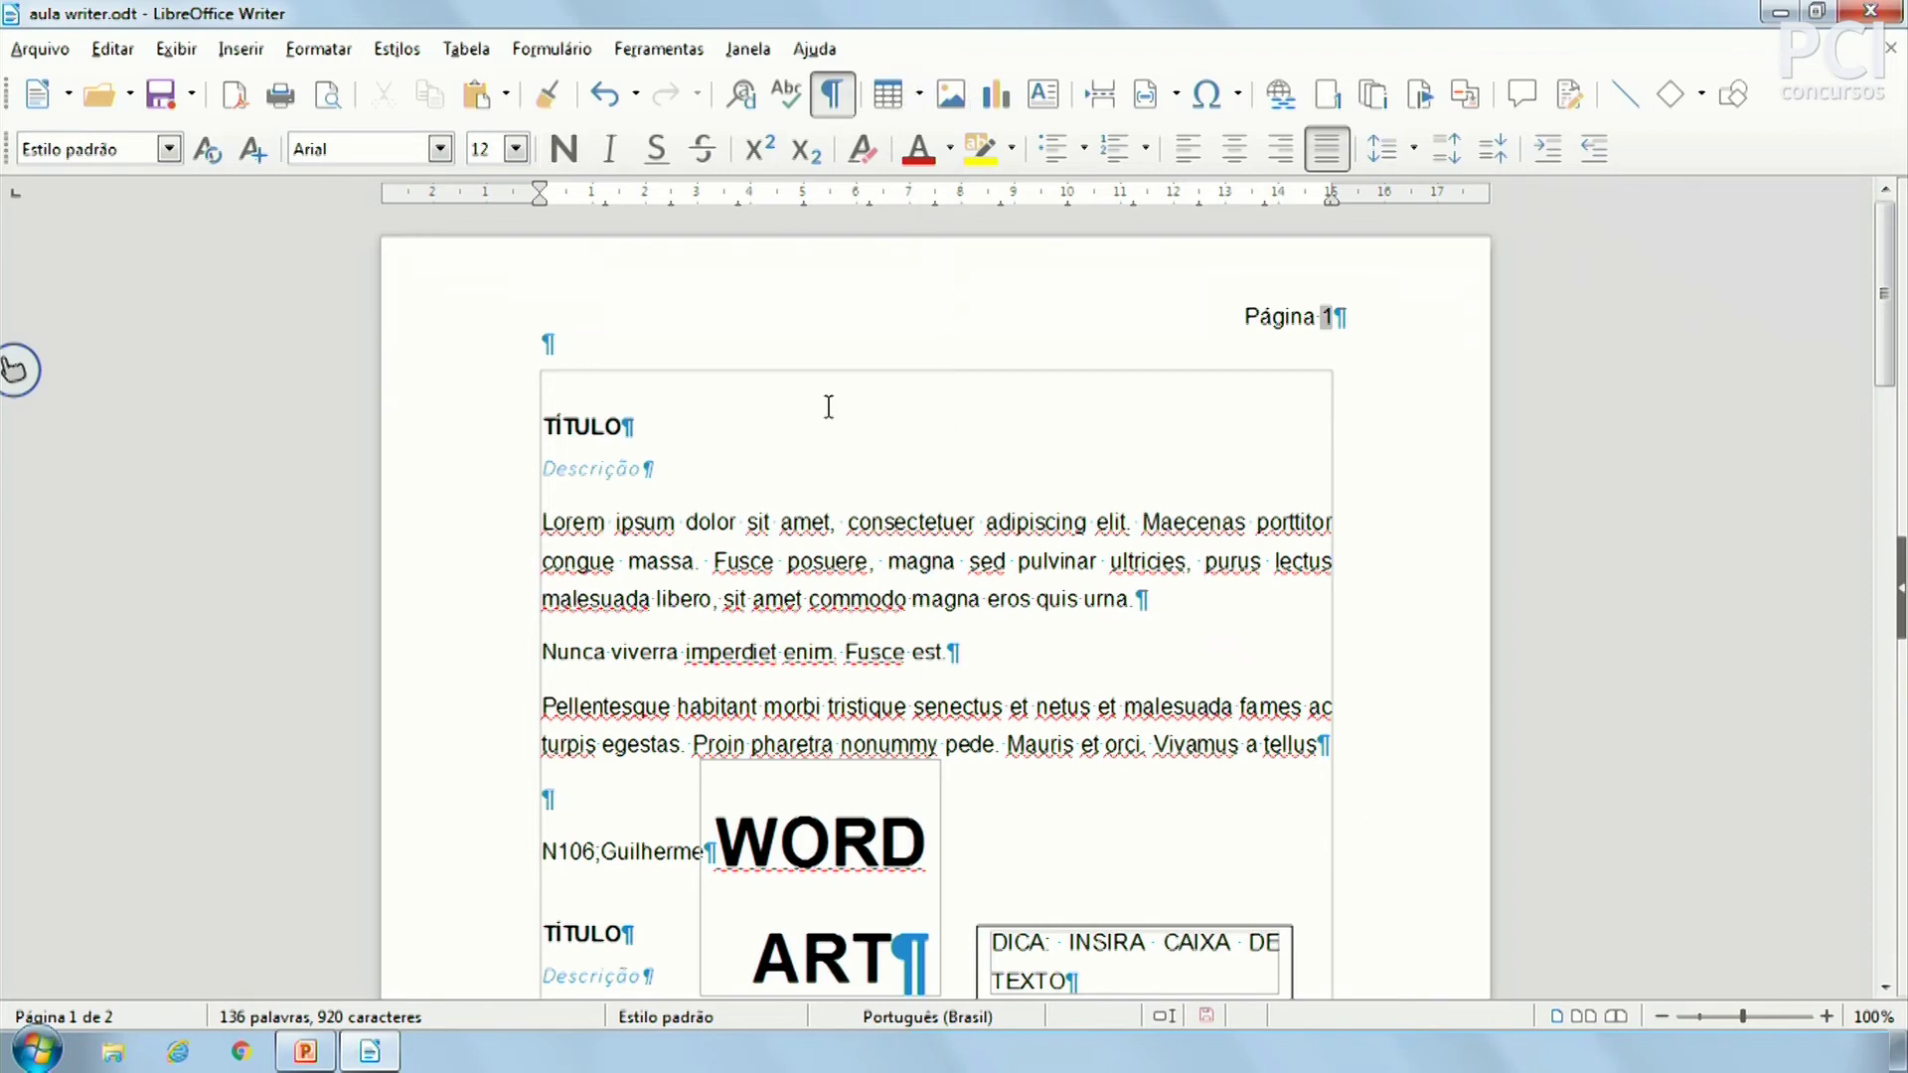
# Insert a table with four columns and four rows after "sit am" in the first "Lorem ipsum" paragraph
pyautogui.click(920, 98)
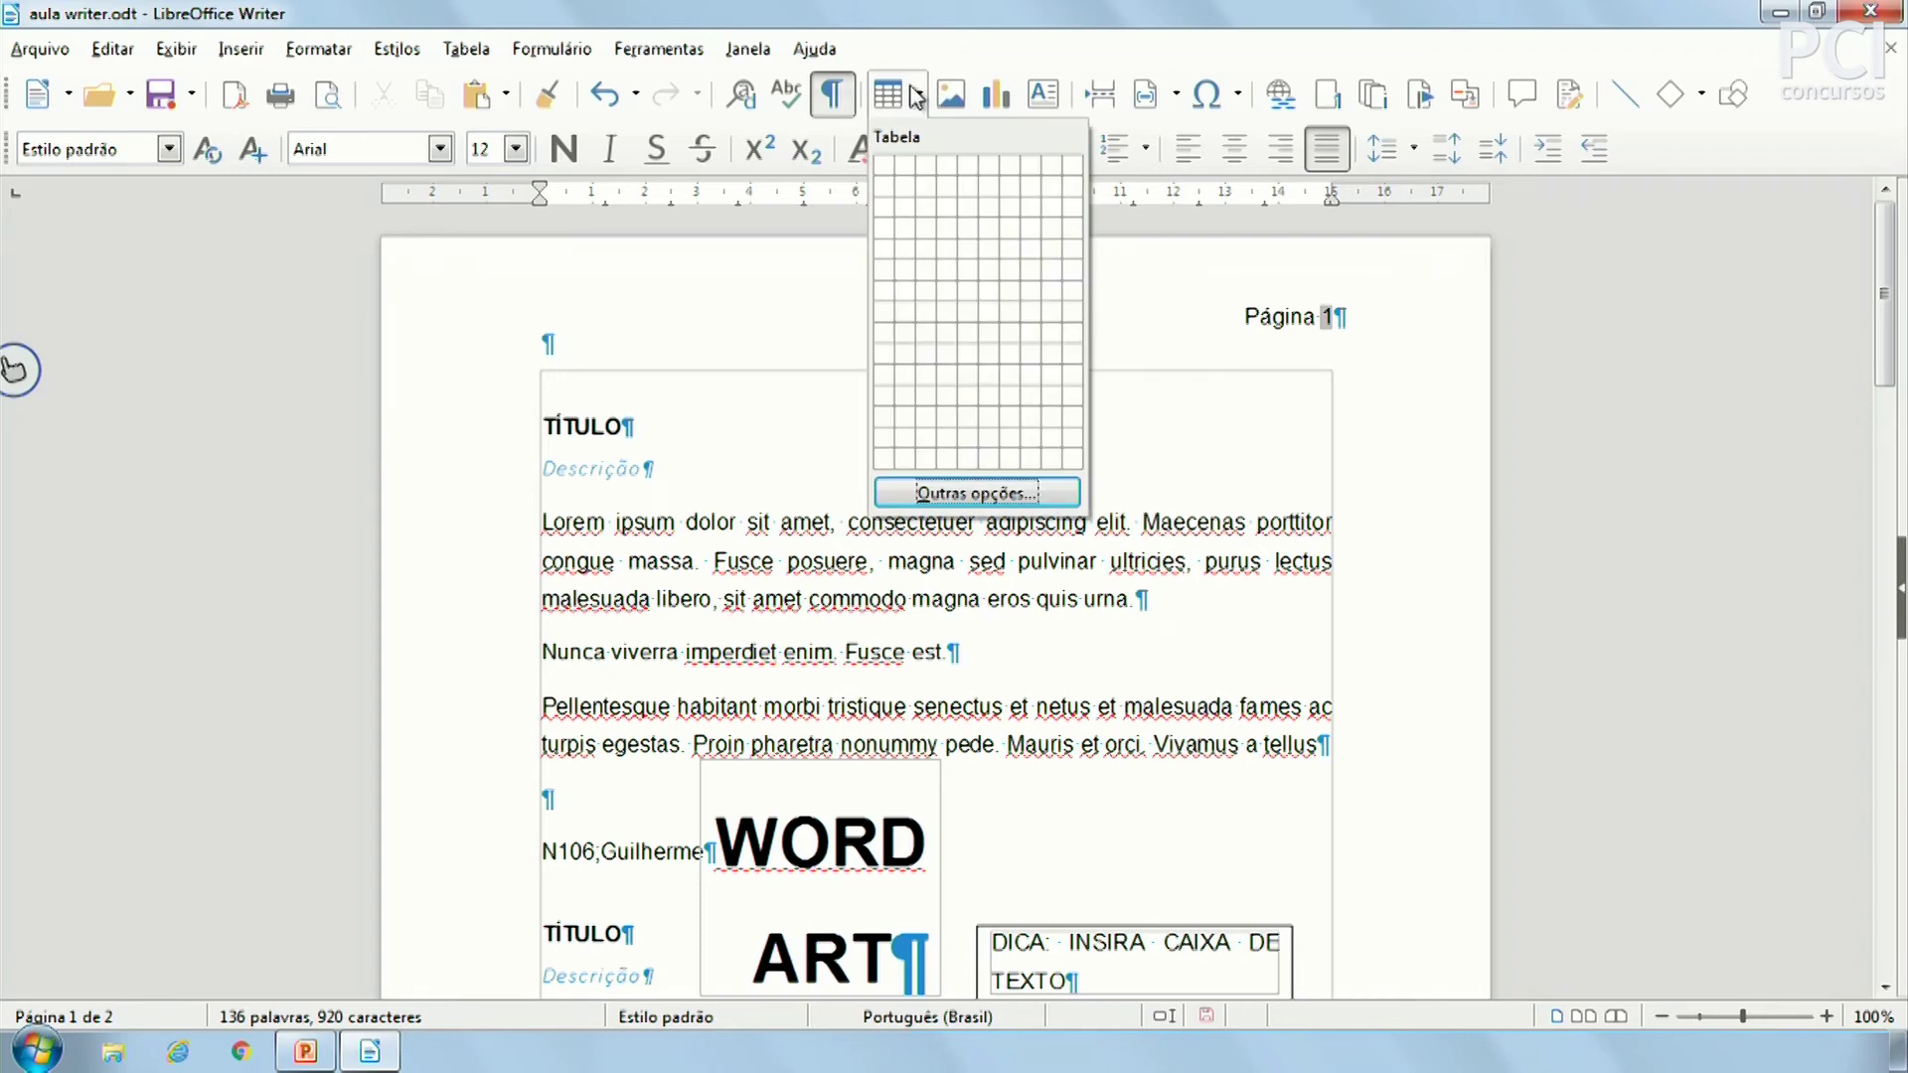
pyautogui.click(915, 98)
pyautogui.click(901, 99)
pyautogui.click(902, 99)
pyautogui.click(902, 99)
pyautogui.click(904, 95)
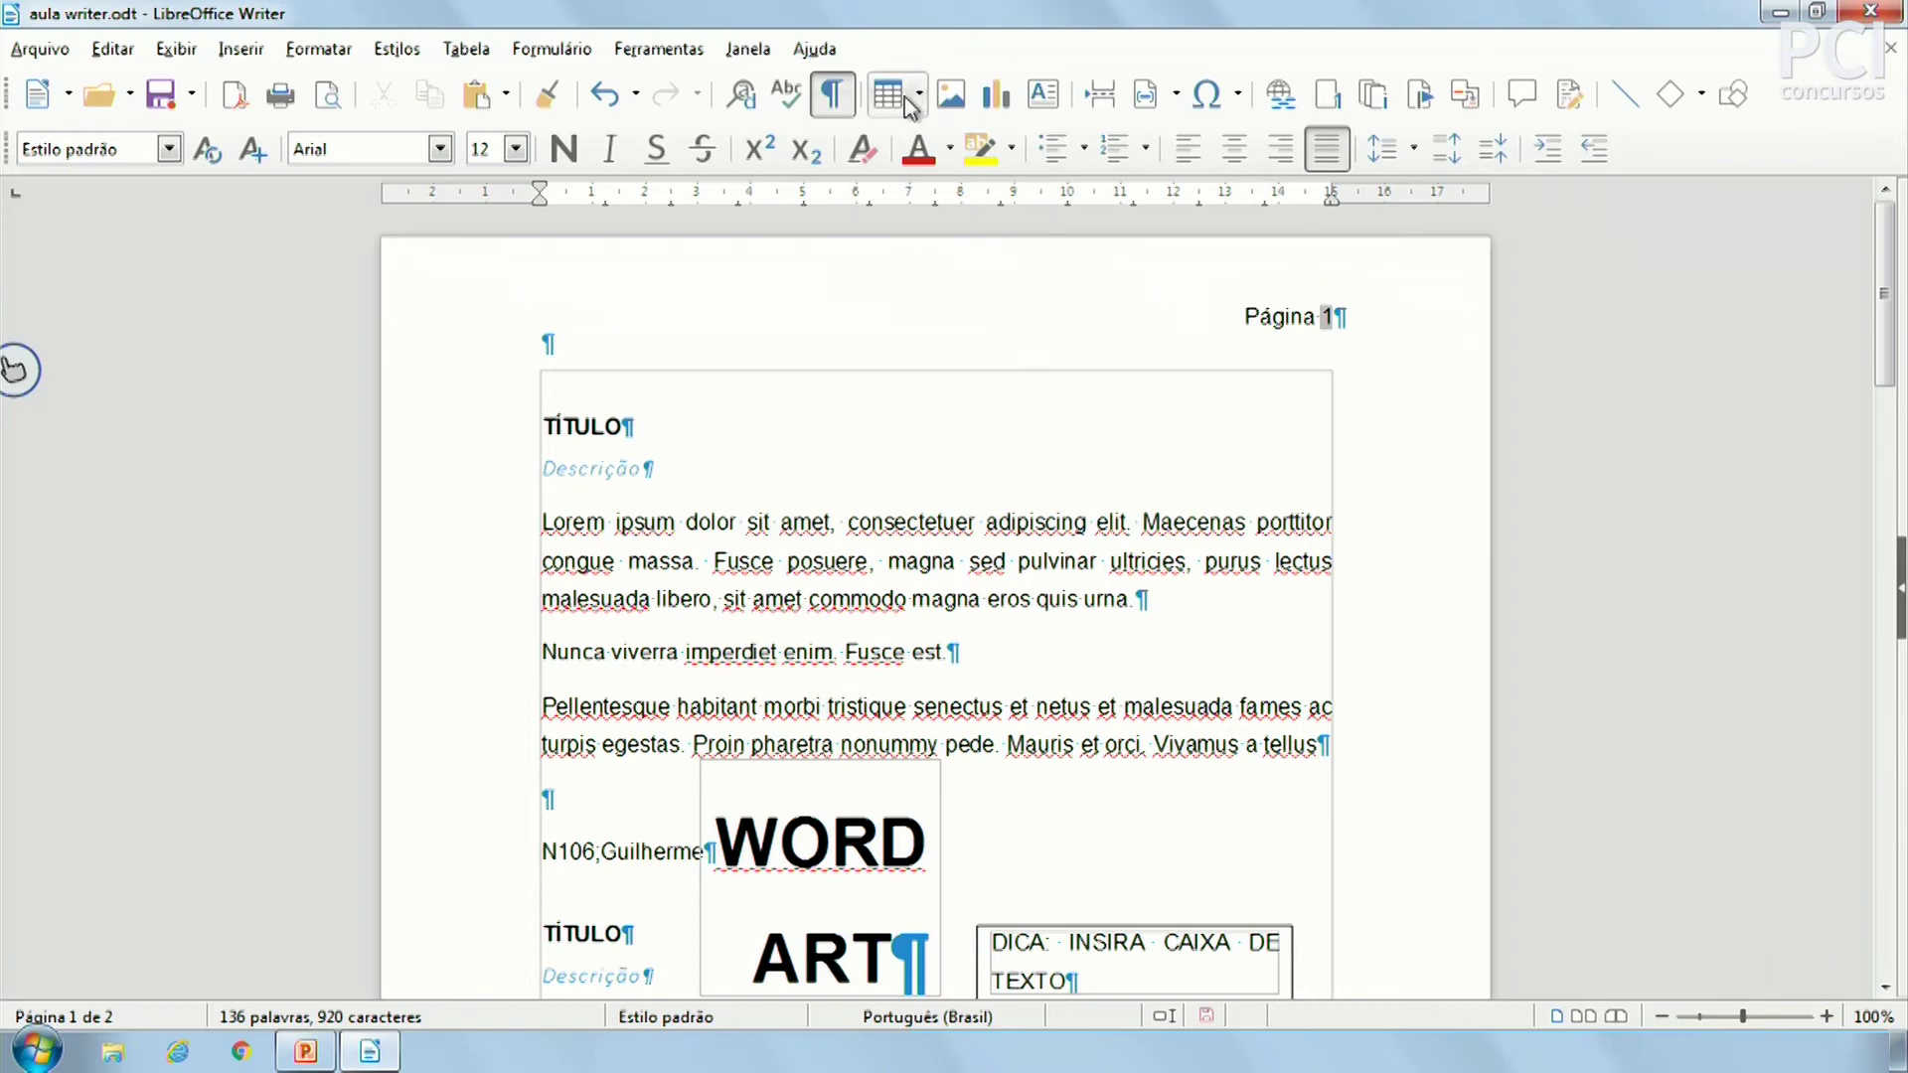
pyautogui.click(905, 97)
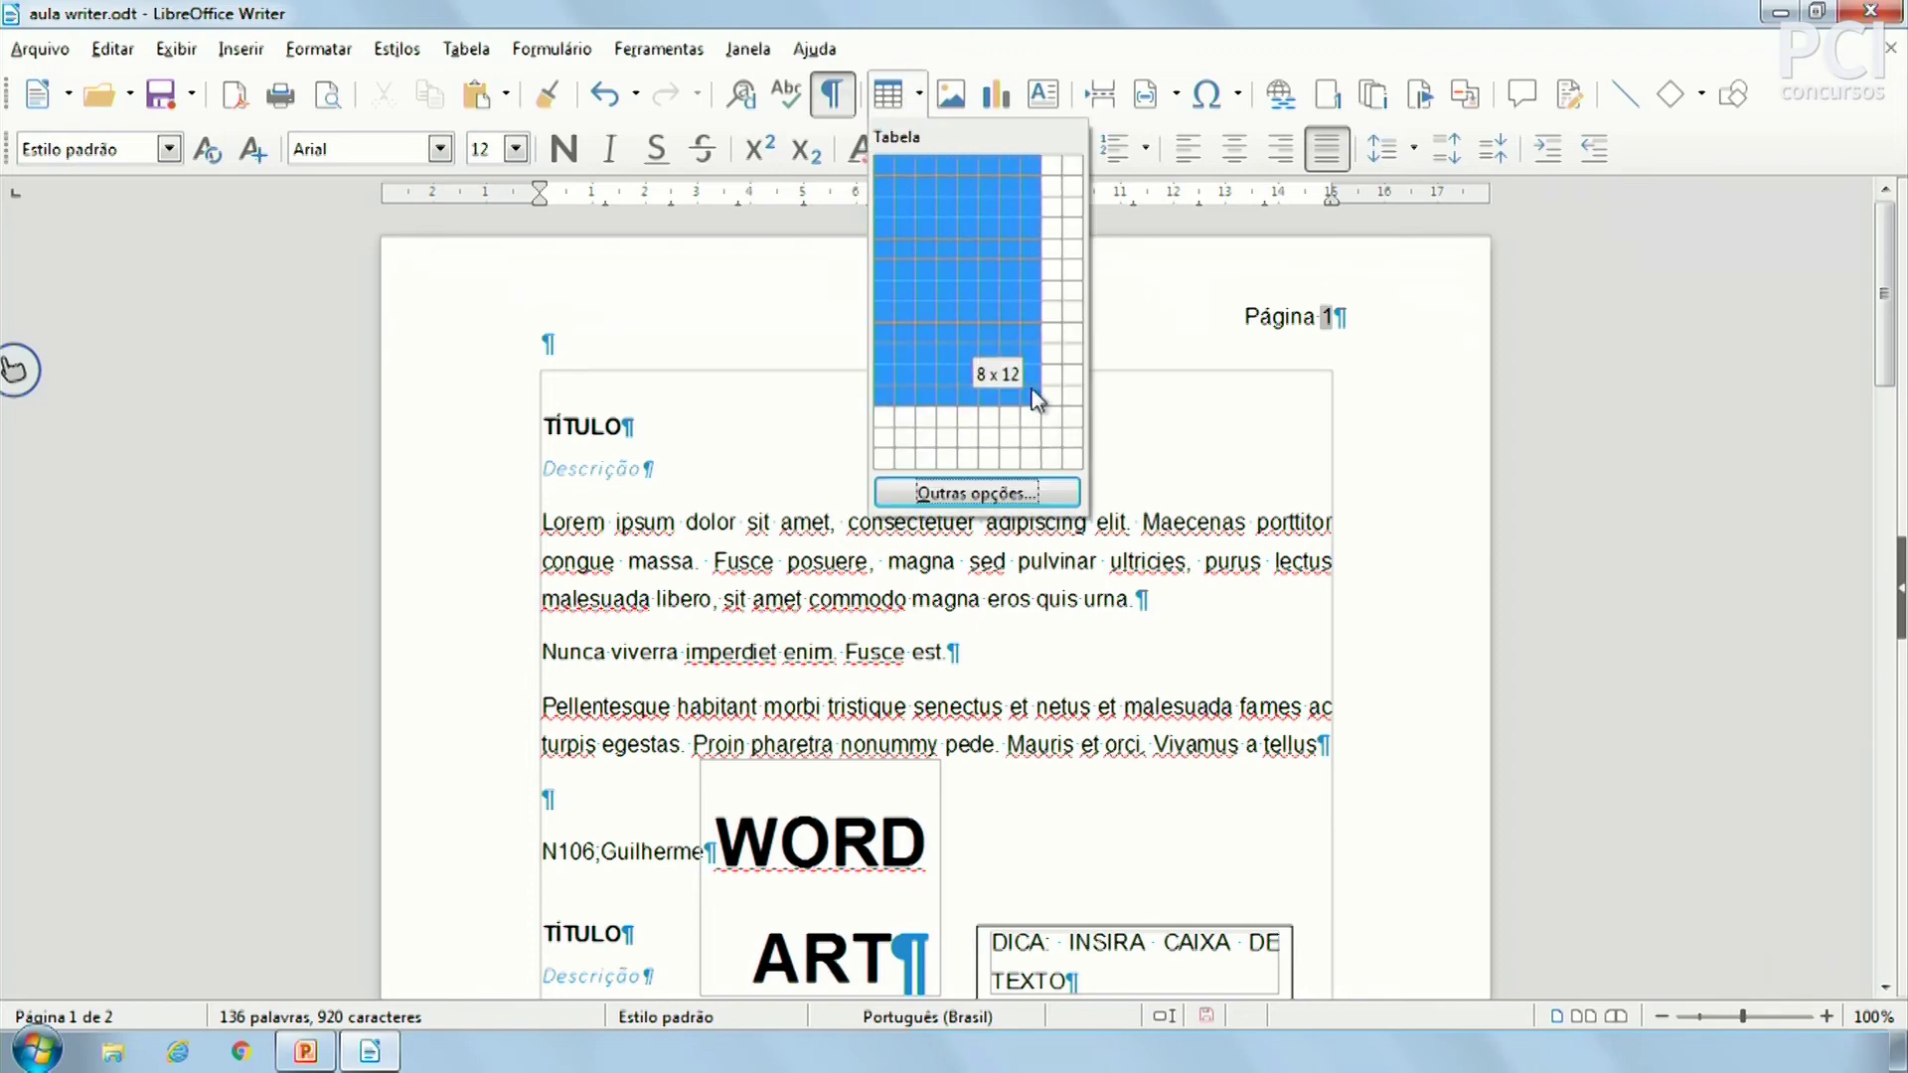
pyautogui.click(948, 229)
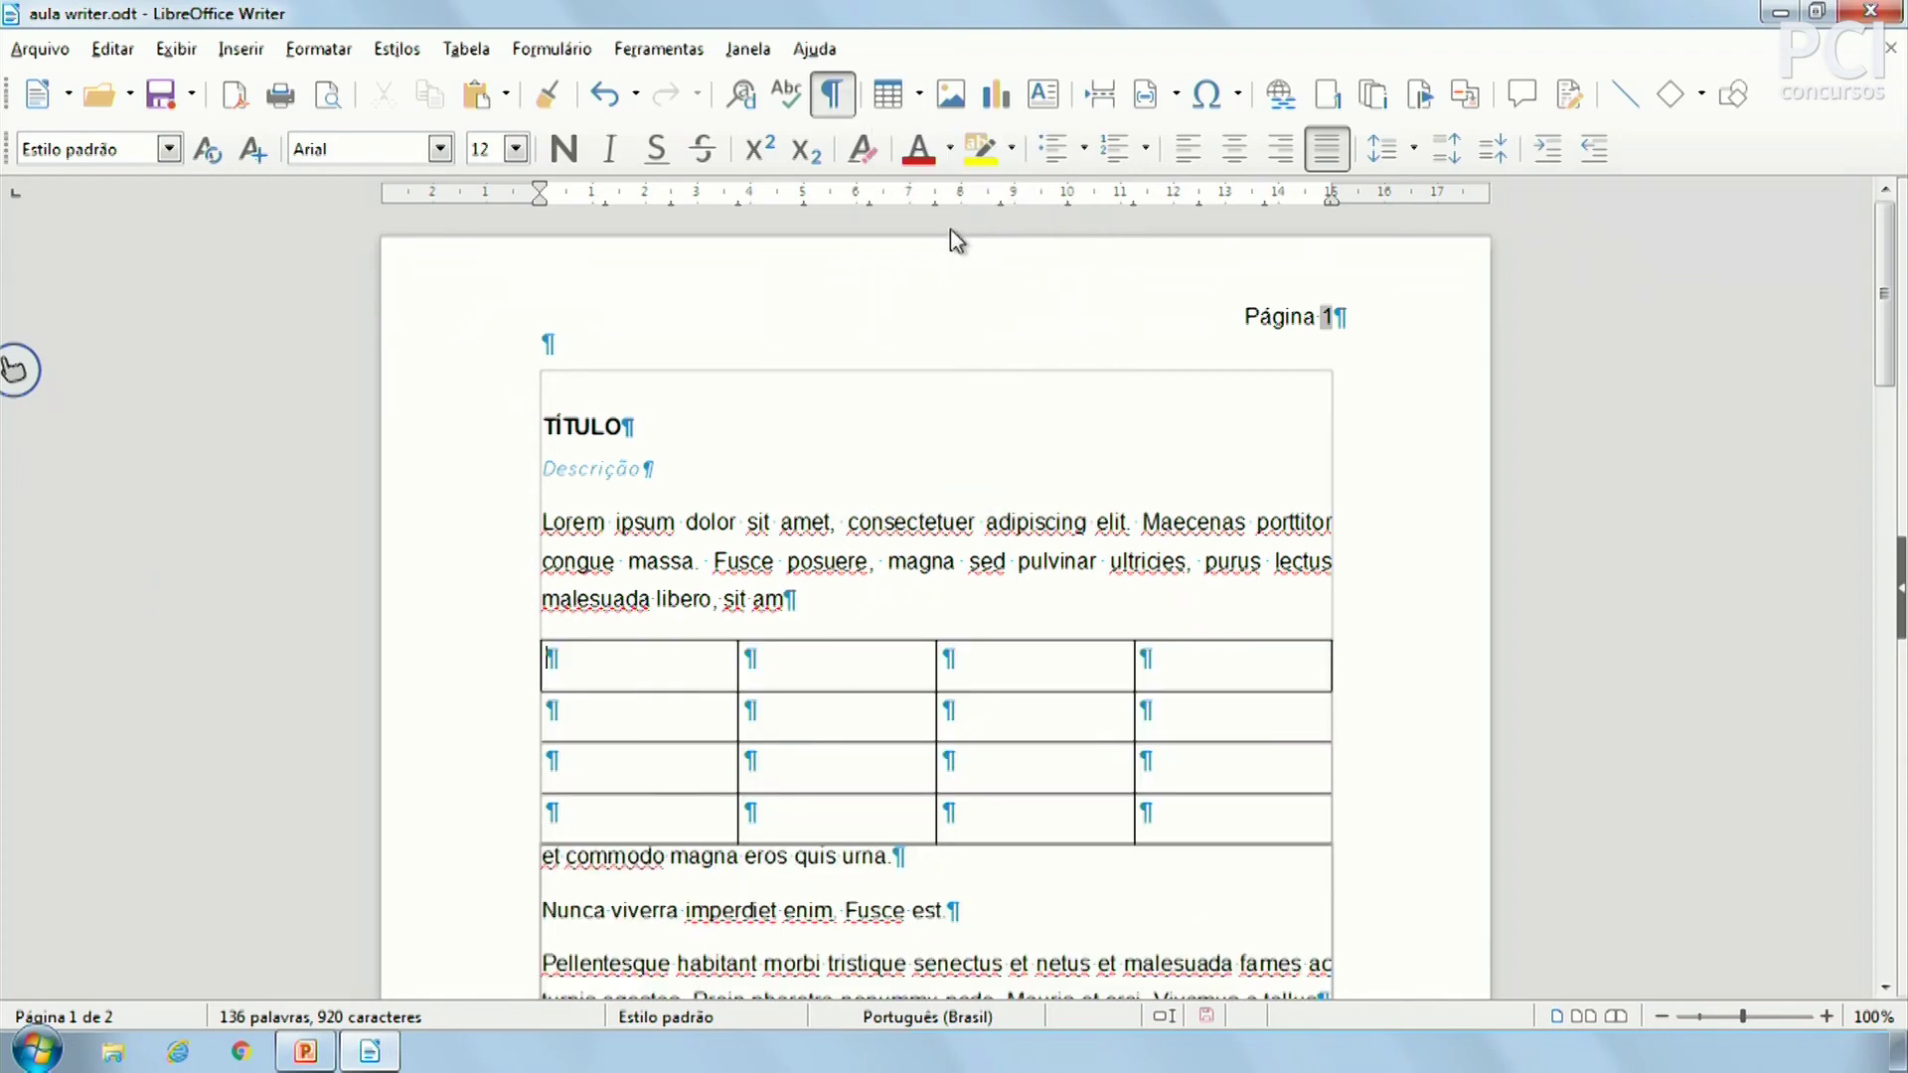
# View the table size picker without inserting another table, then select all cells of the new table and return the cursor to its first cell
pyautogui.click(890, 94)
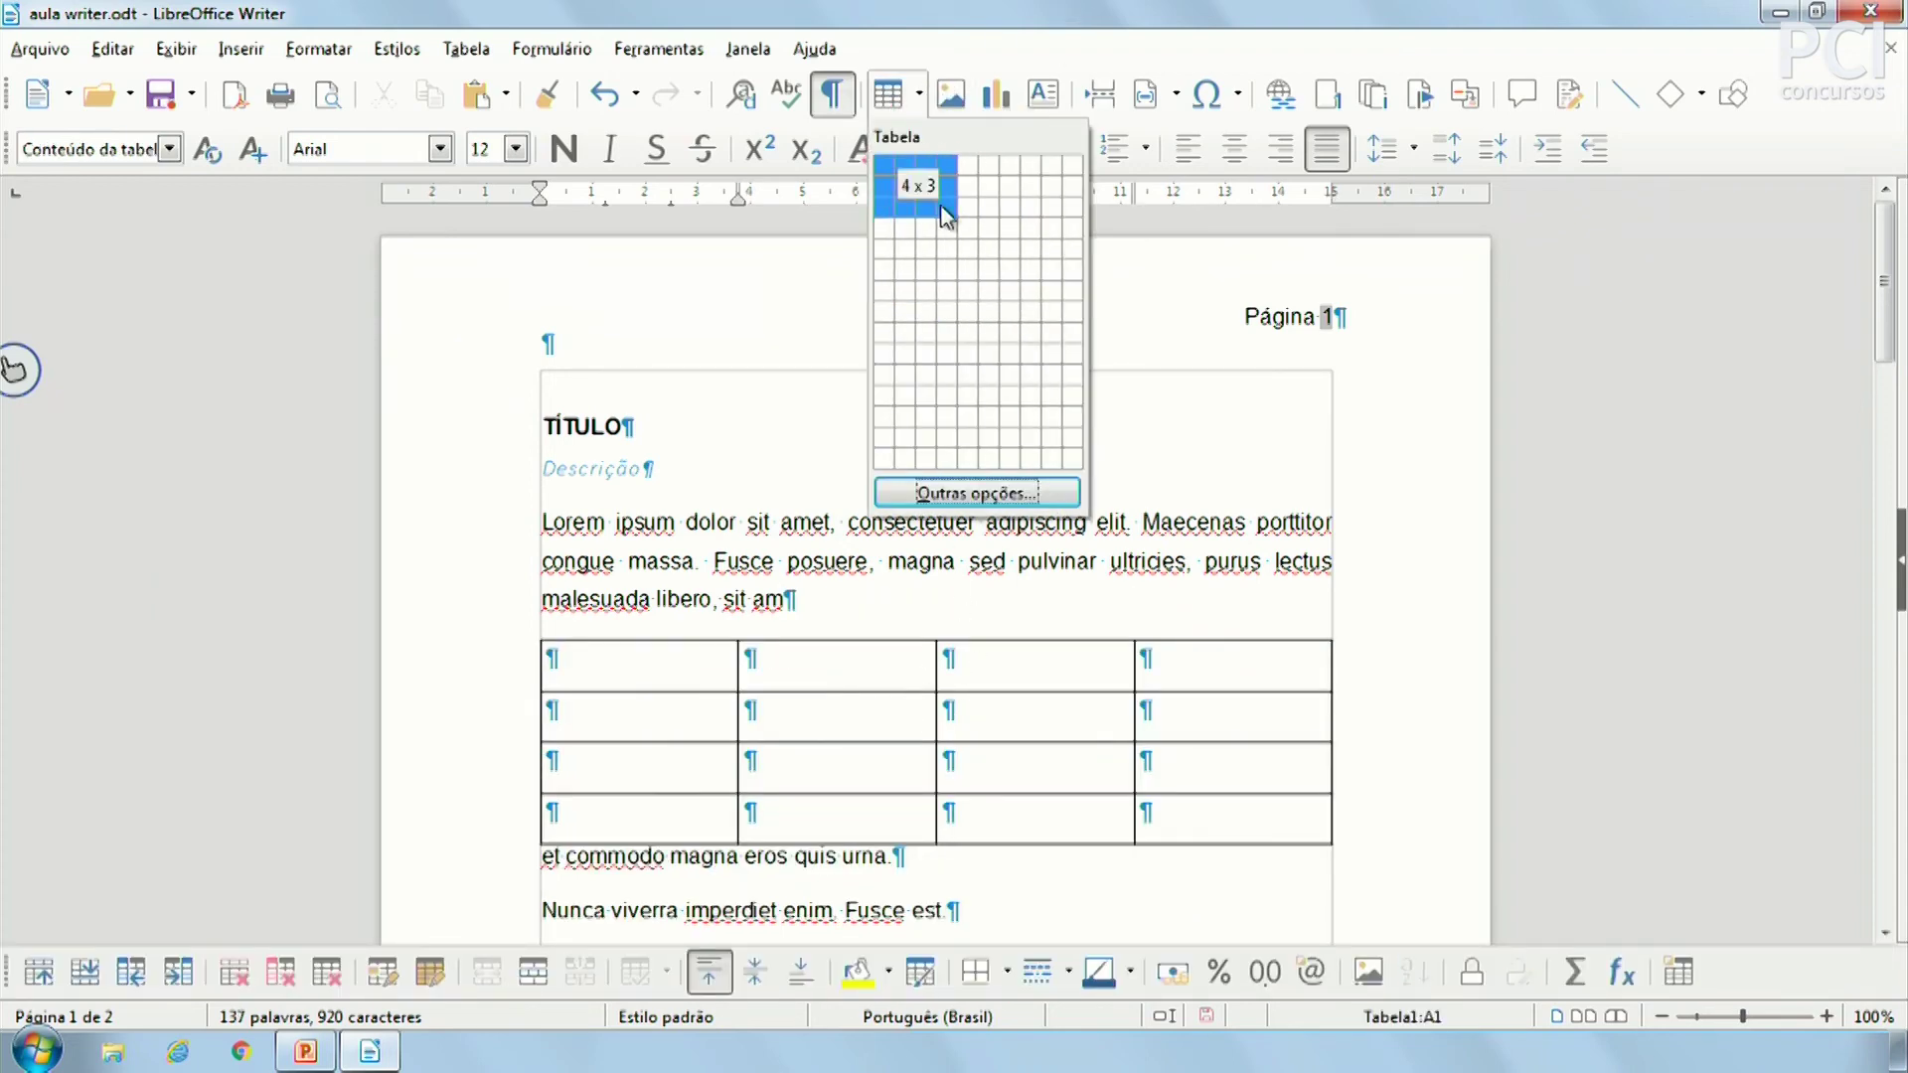
pyautogui.click(1052, 388)
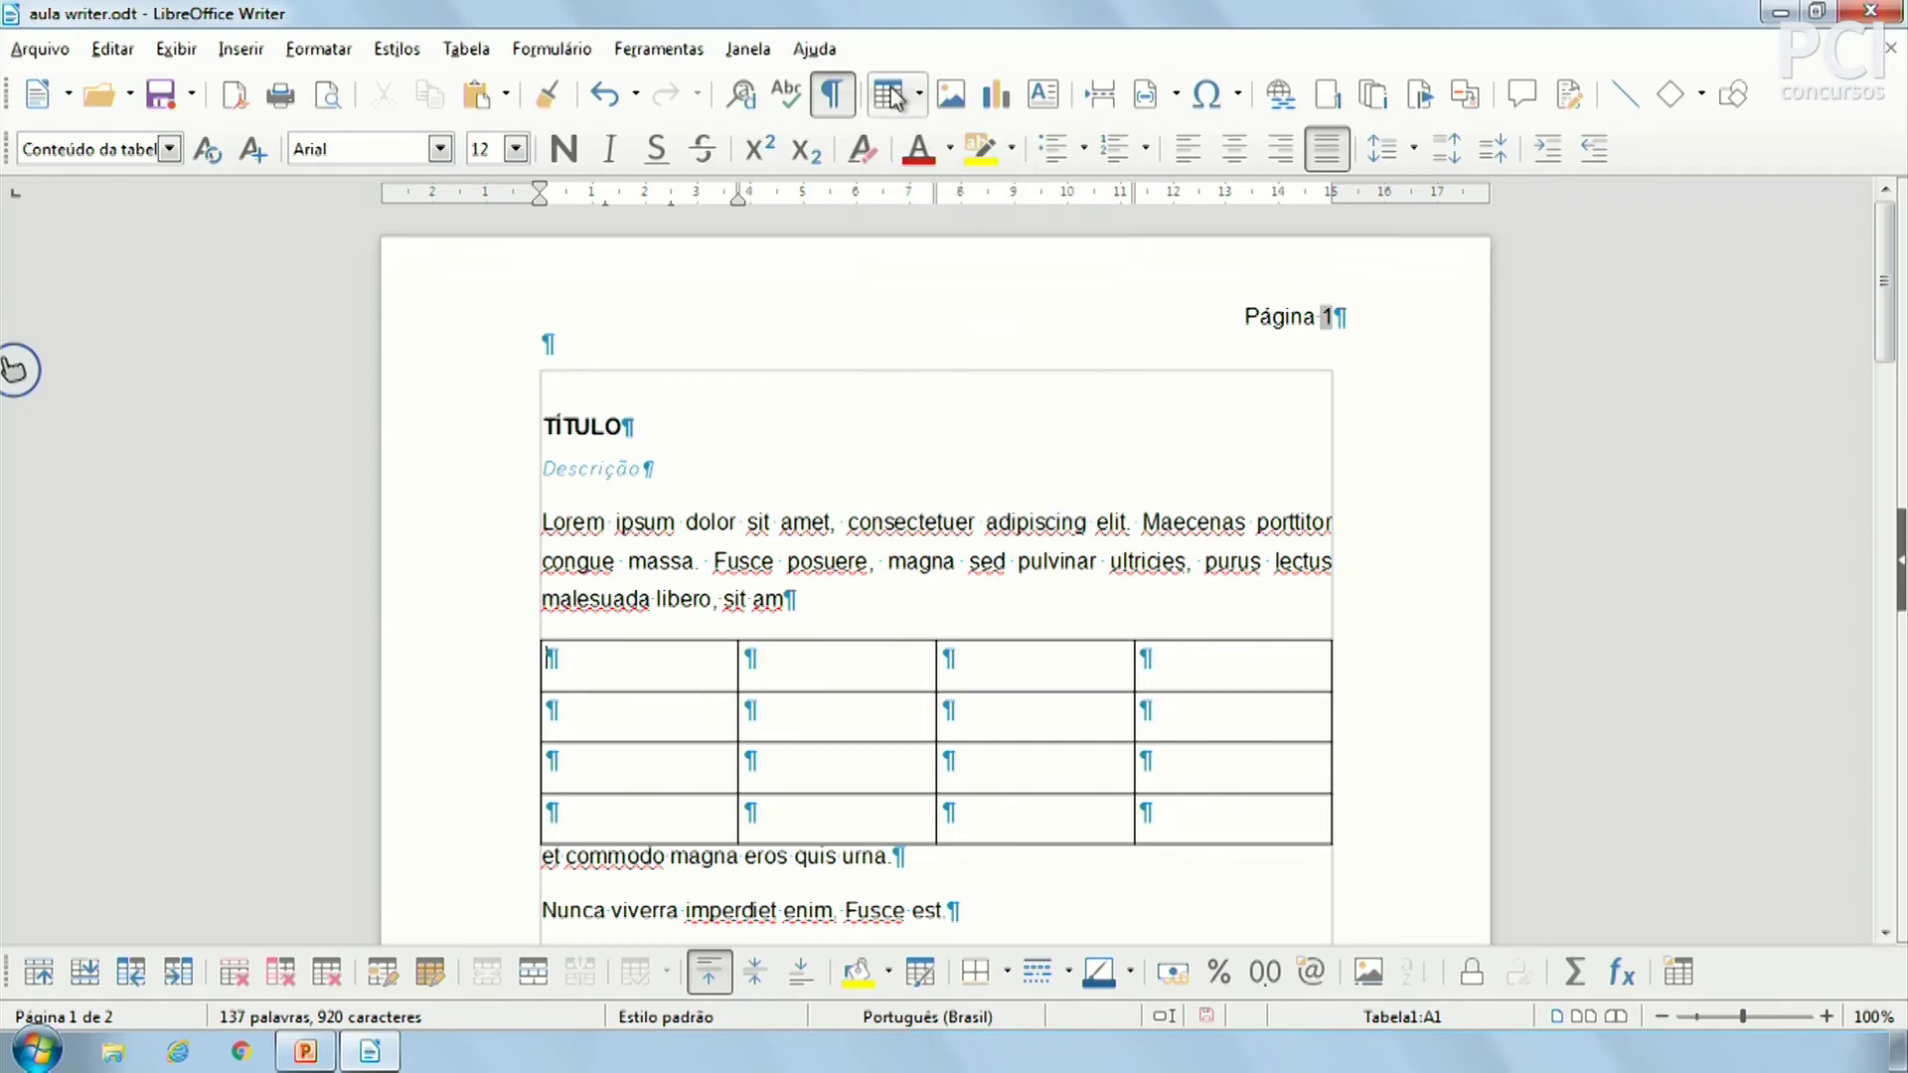
pyautogui.scroll(-3, 1058, 388)
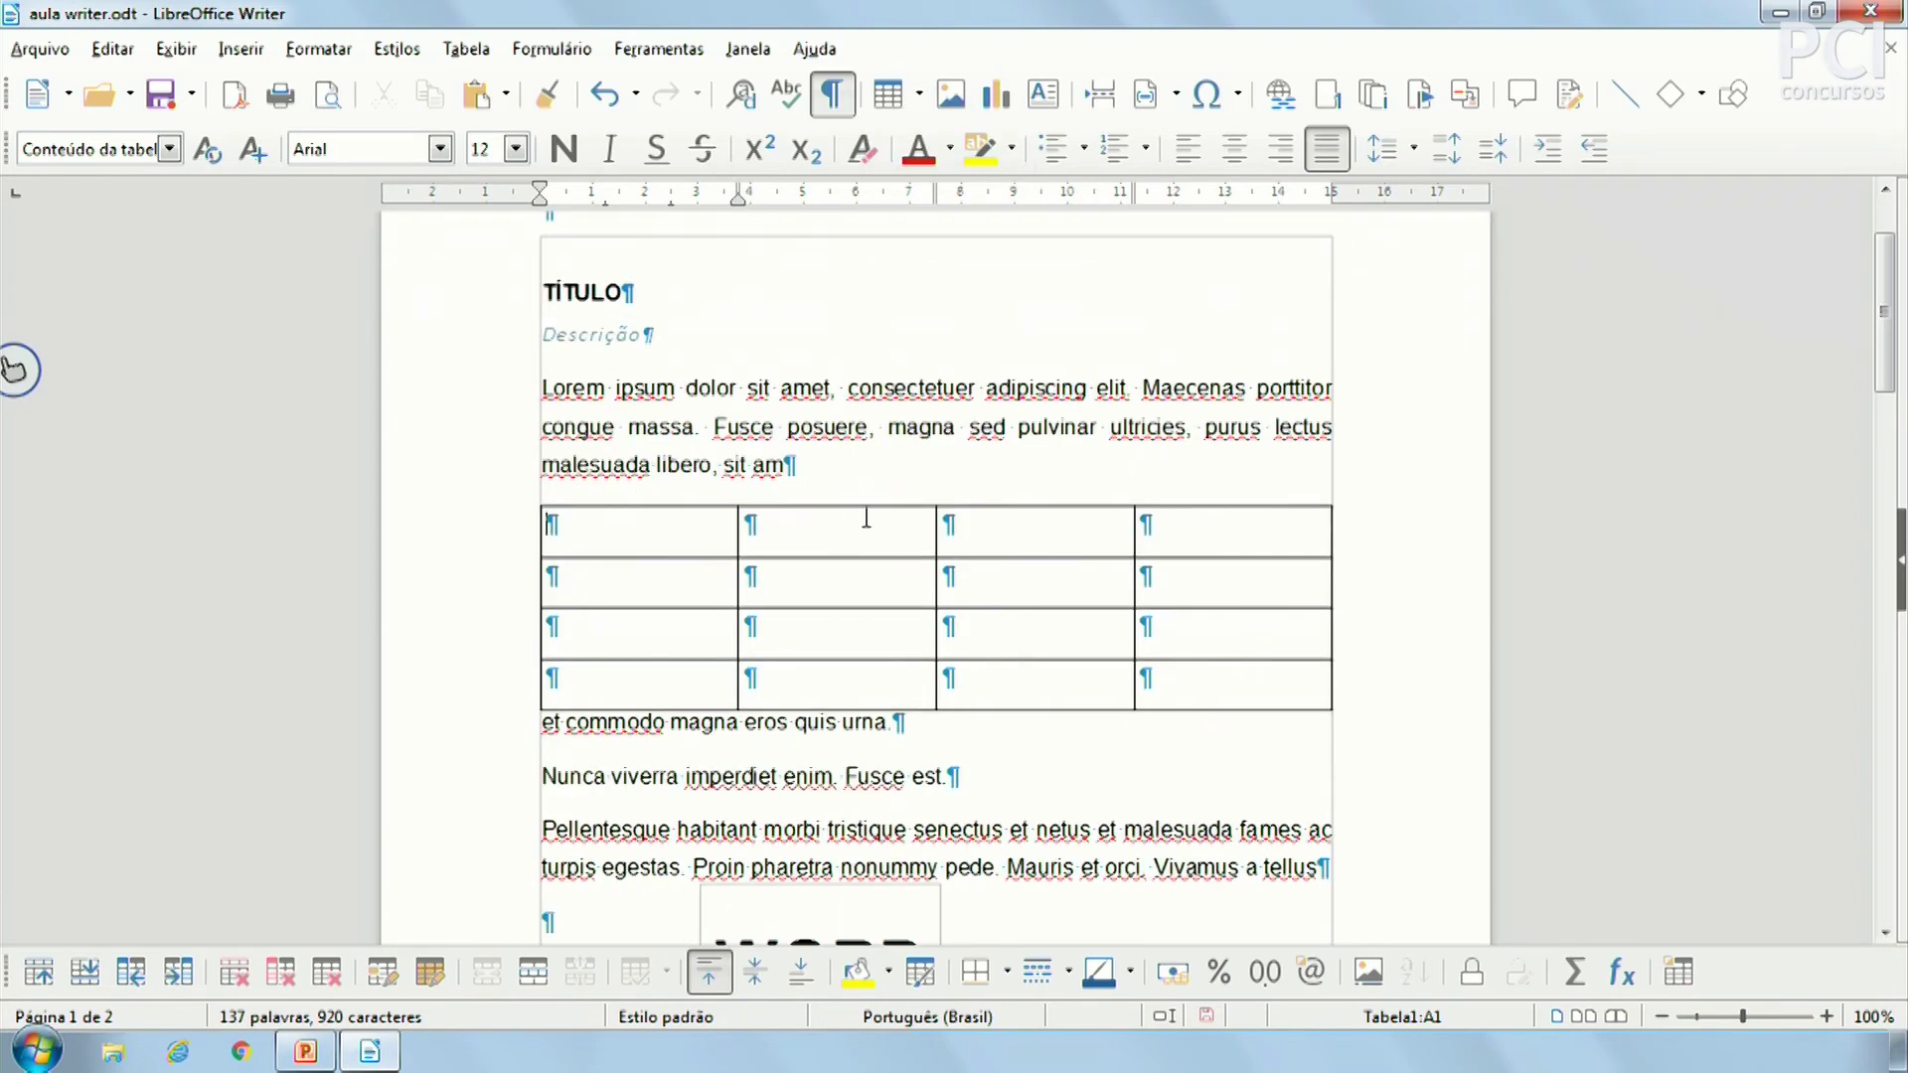
pyautogui.moveTo(707, 511); pyautogui.dragTo(1428, 699)
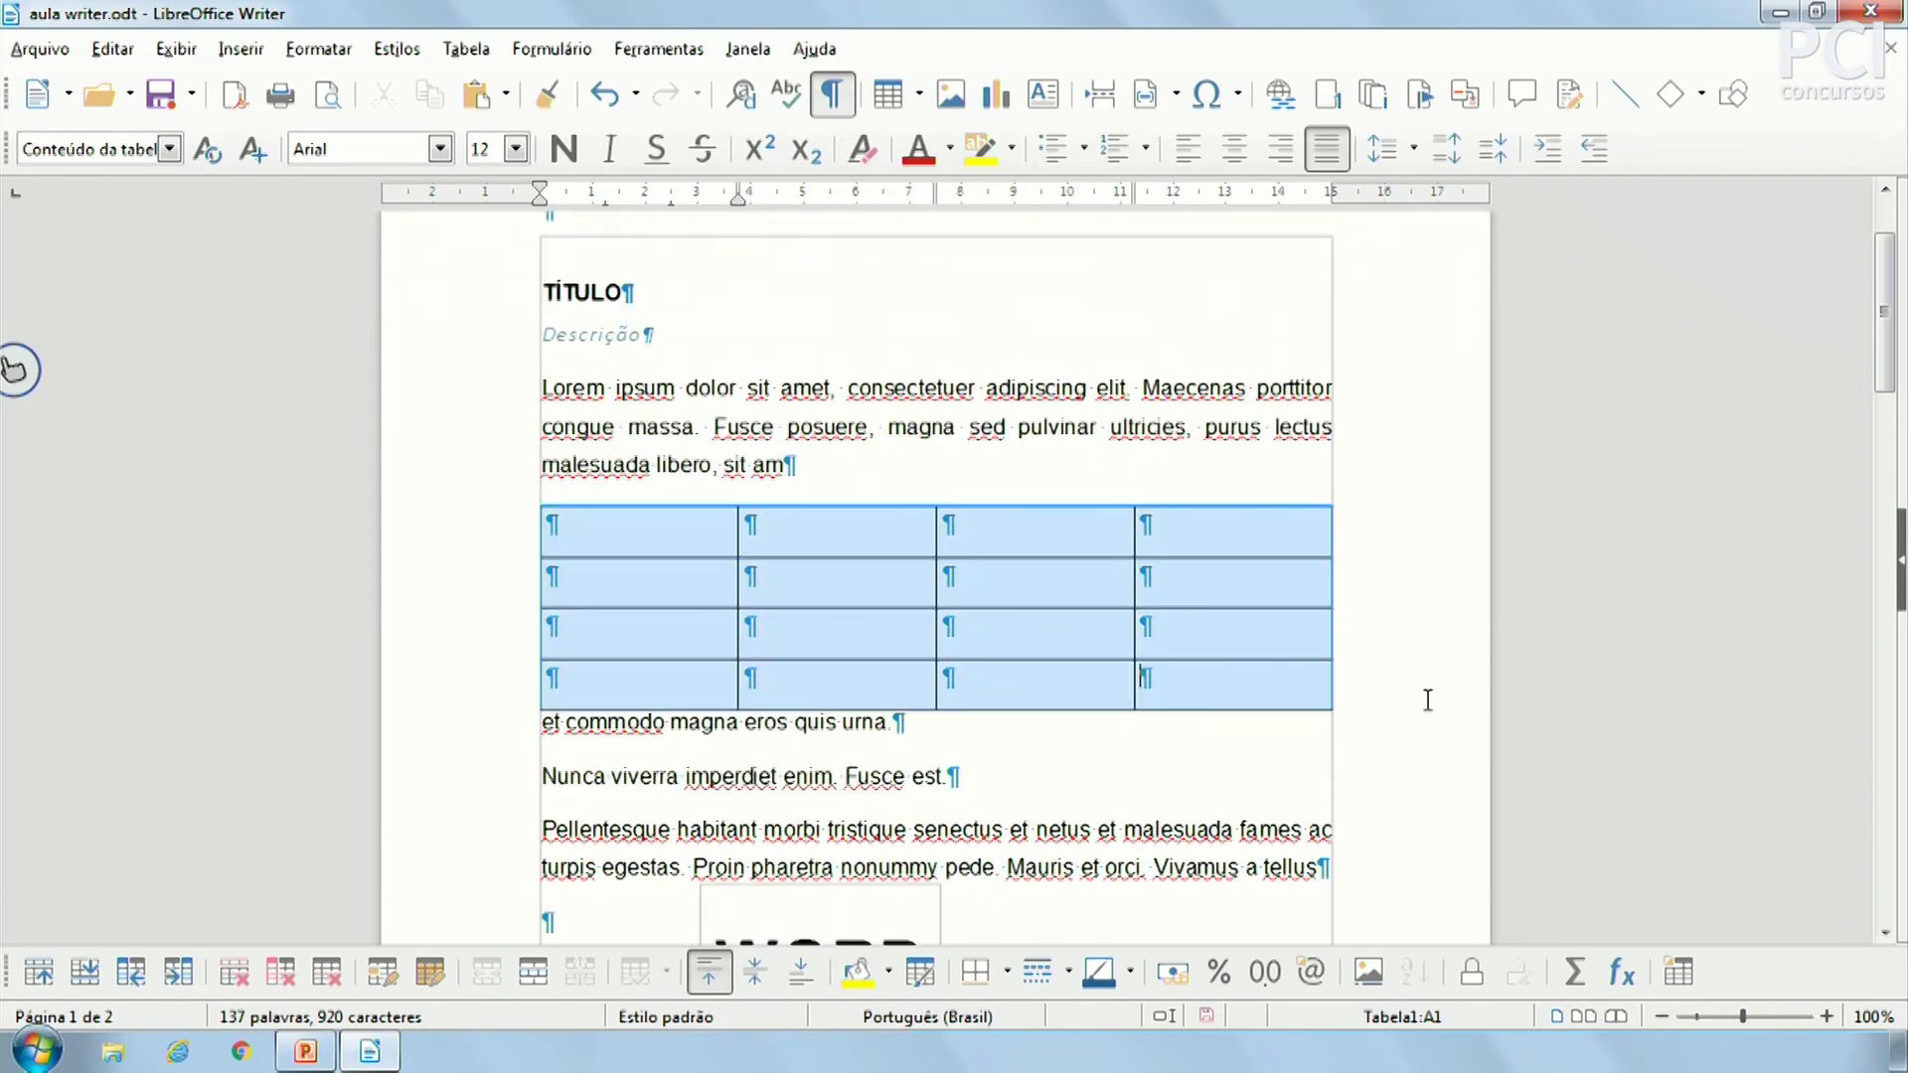
pyautogui.click(1054, 603)
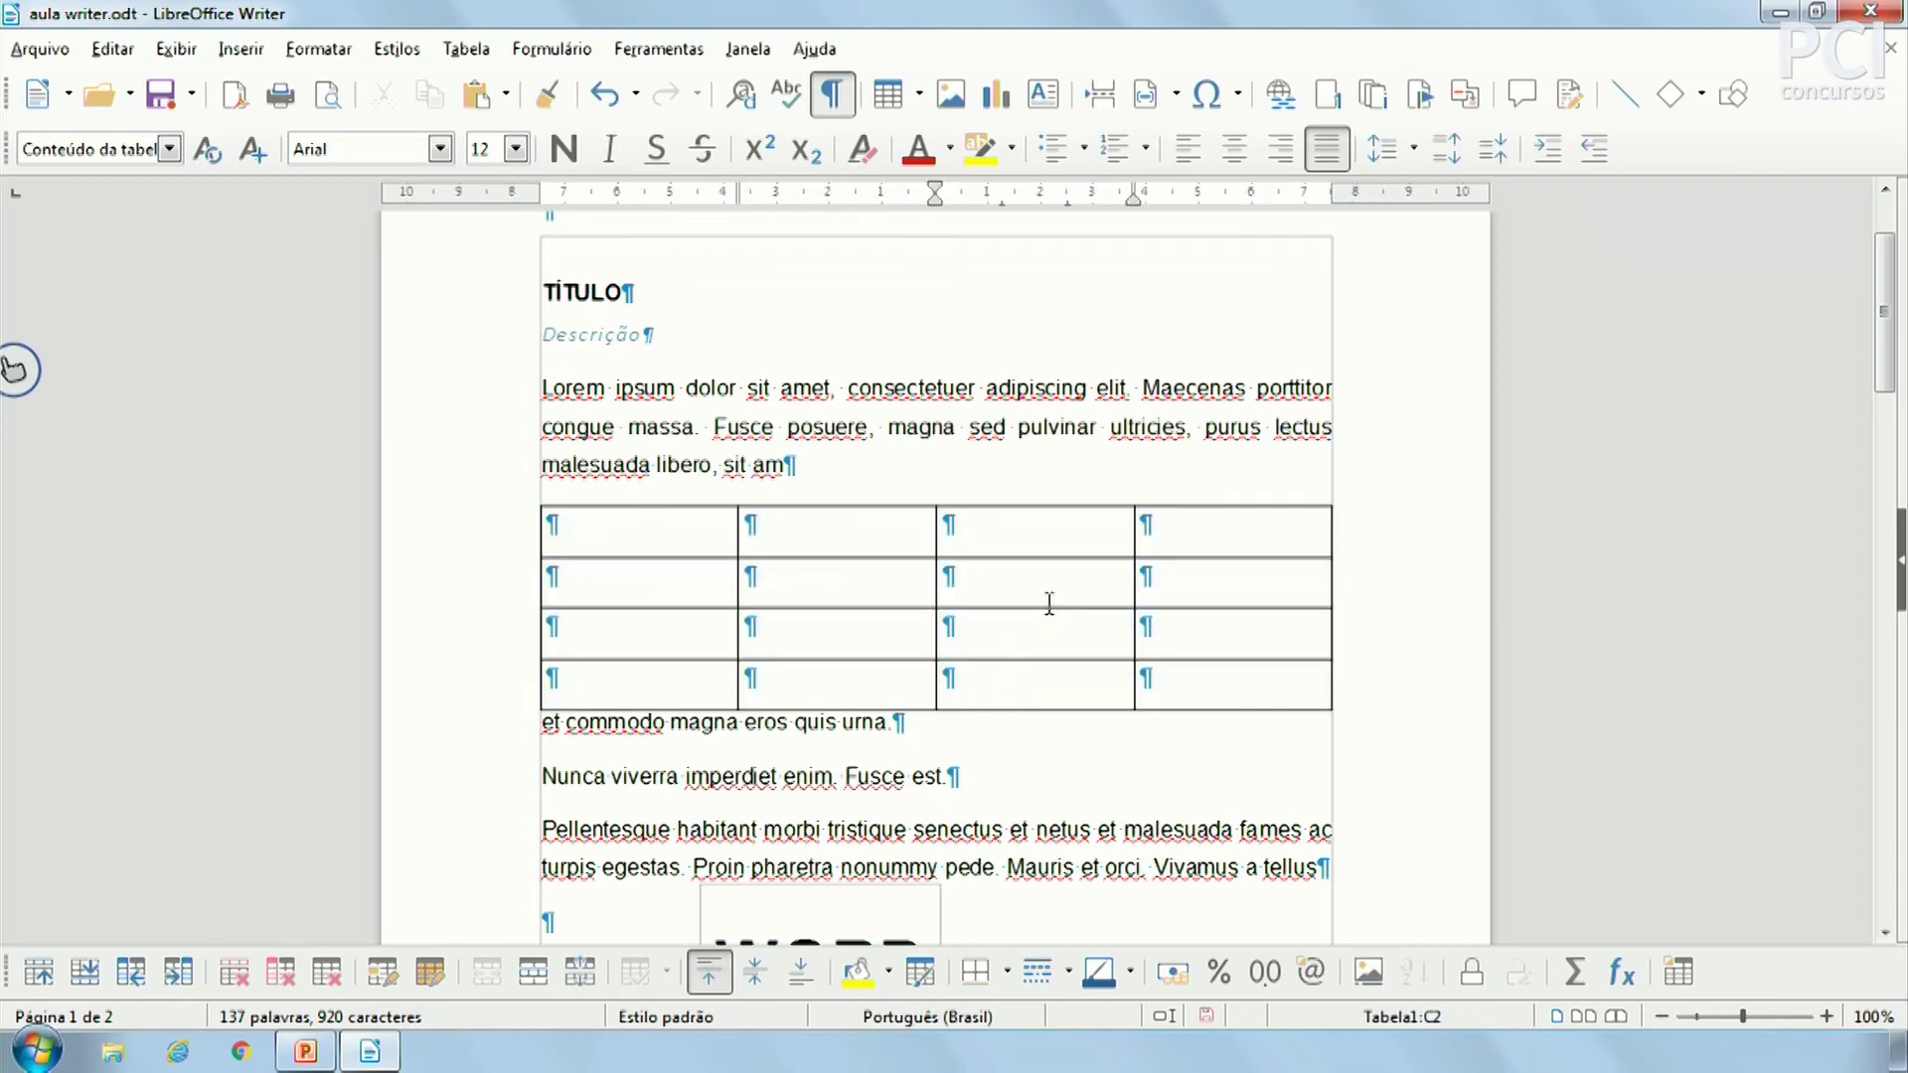
pyautogui.click(649, 527)
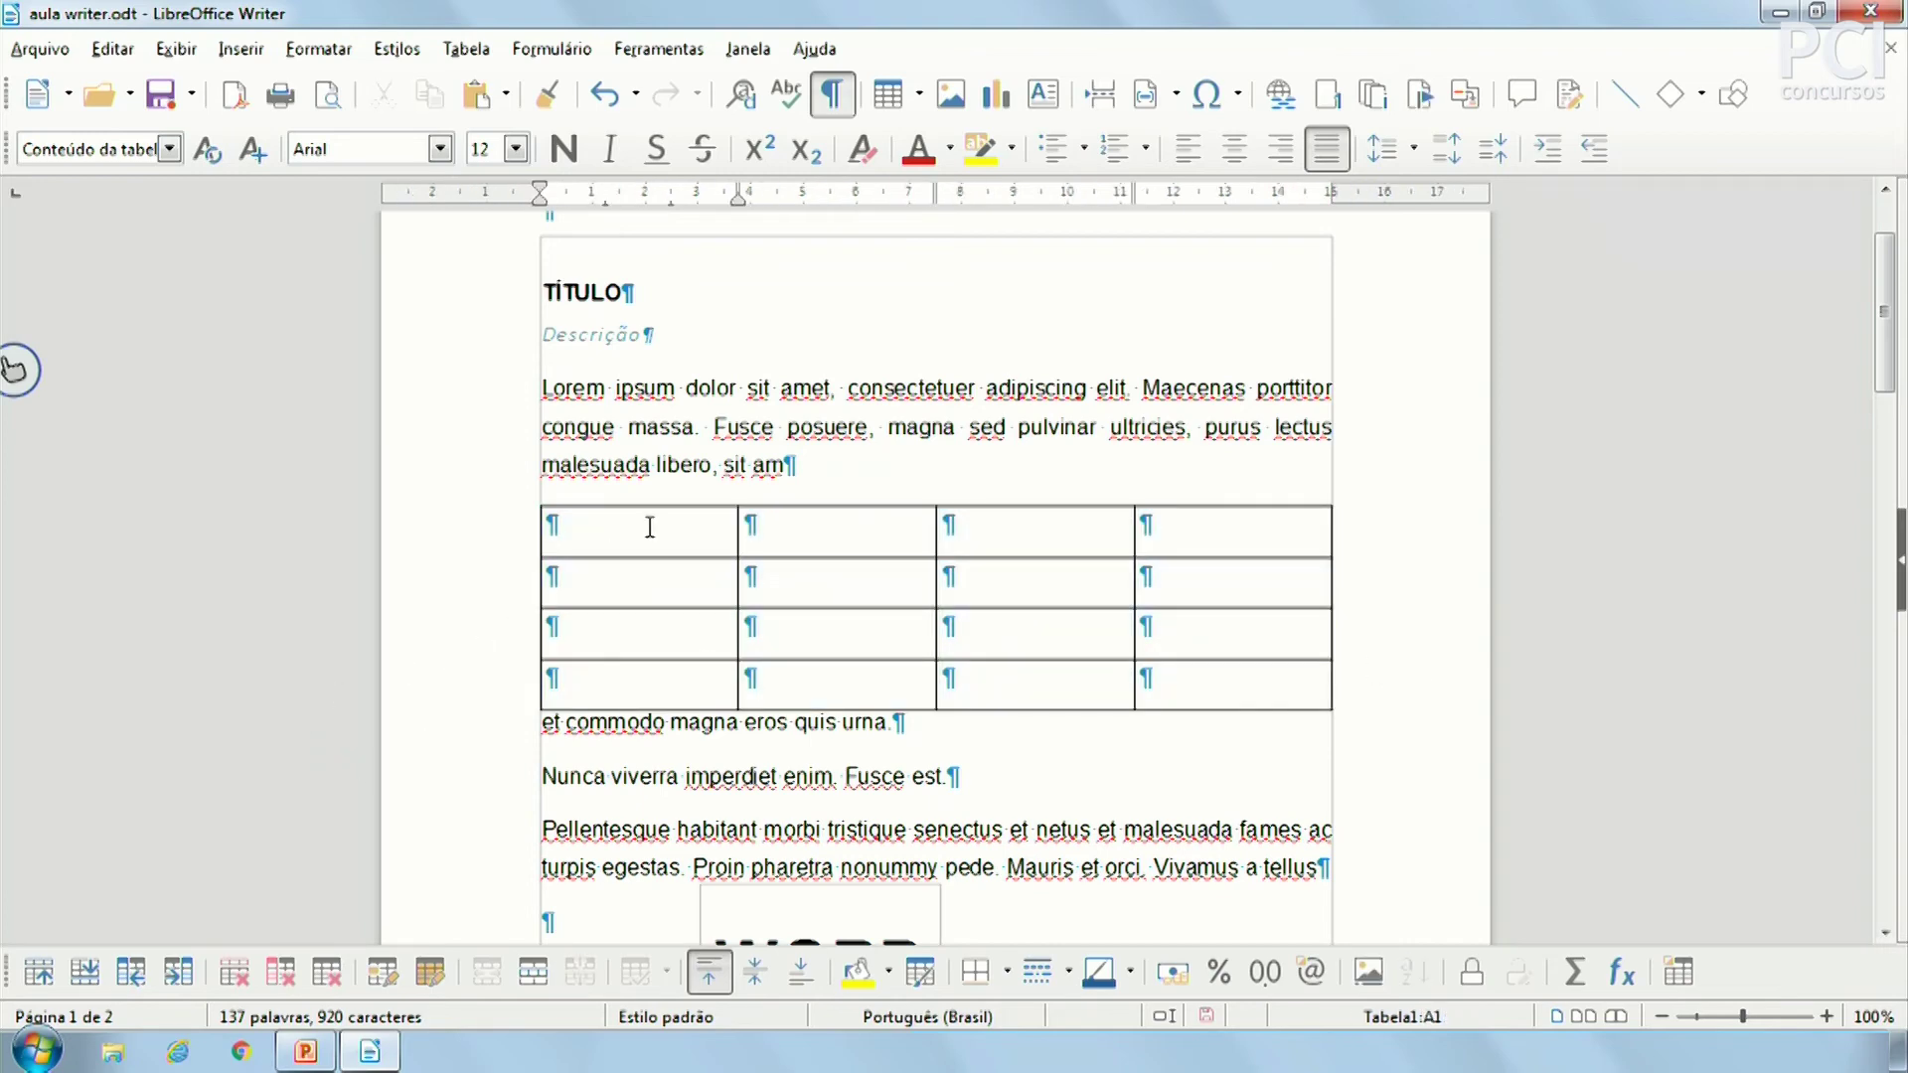
# Move the cursor from the first paragraph back into the table's first cell and view the "Inserir legenda" caption options without adding a caption
pyautogui.click(676, 390)
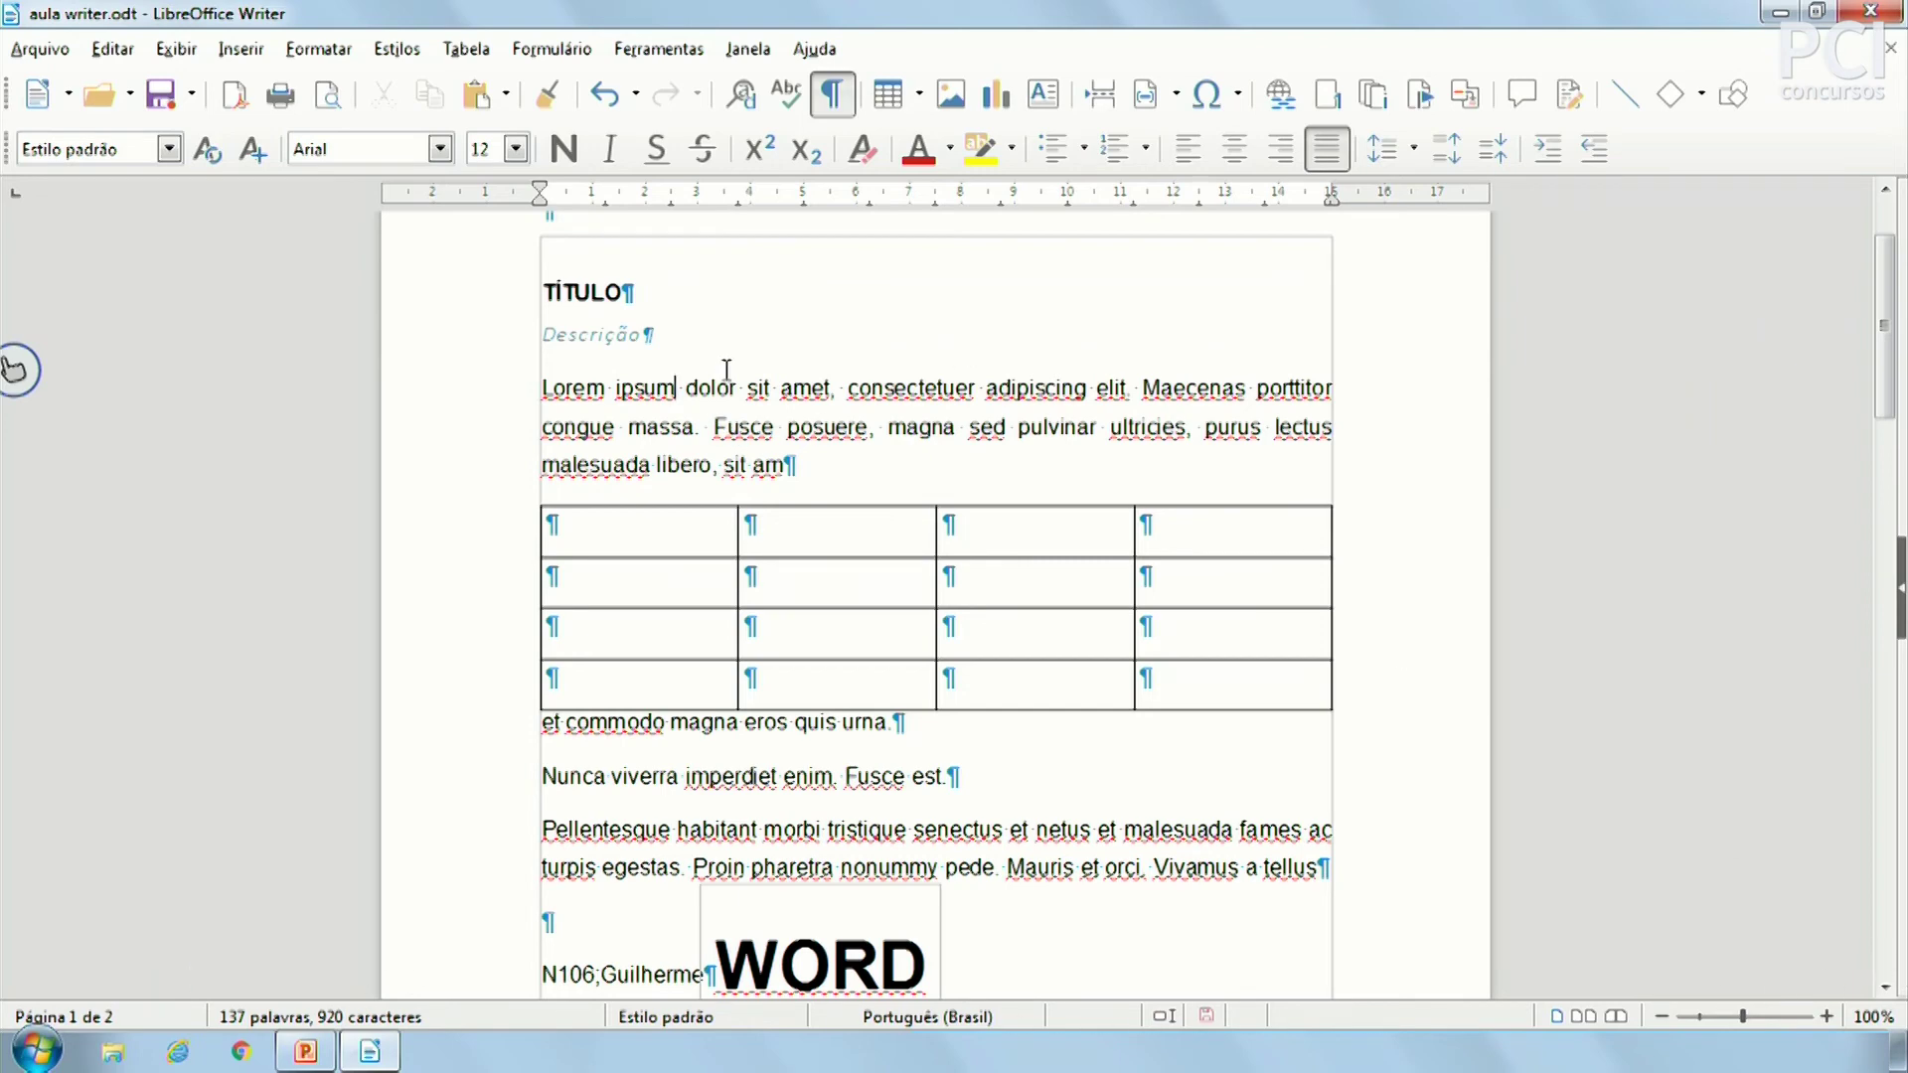
pyautogui.moveTo(728, 375); pyautogui.dragTo(970, 349)
pyautogui.click(972, 395)
pyautogui.click(639, 545)
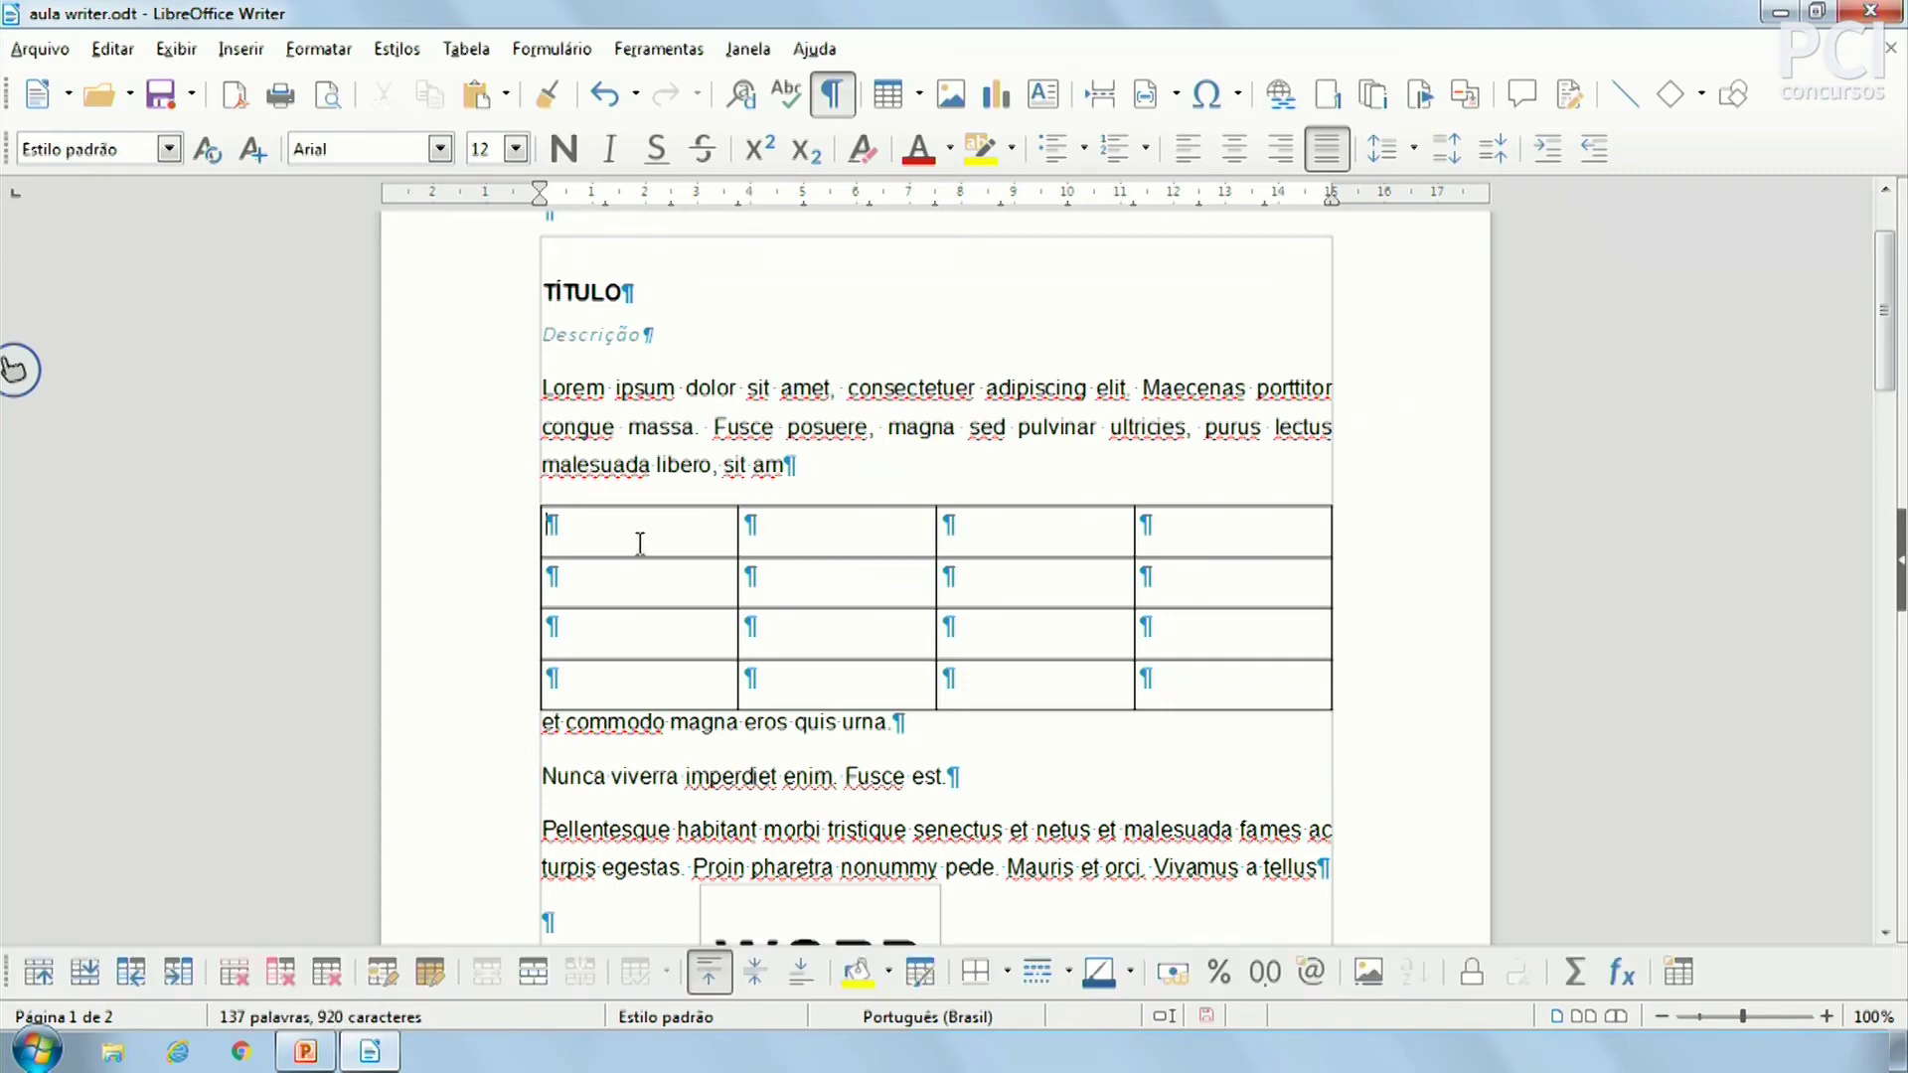
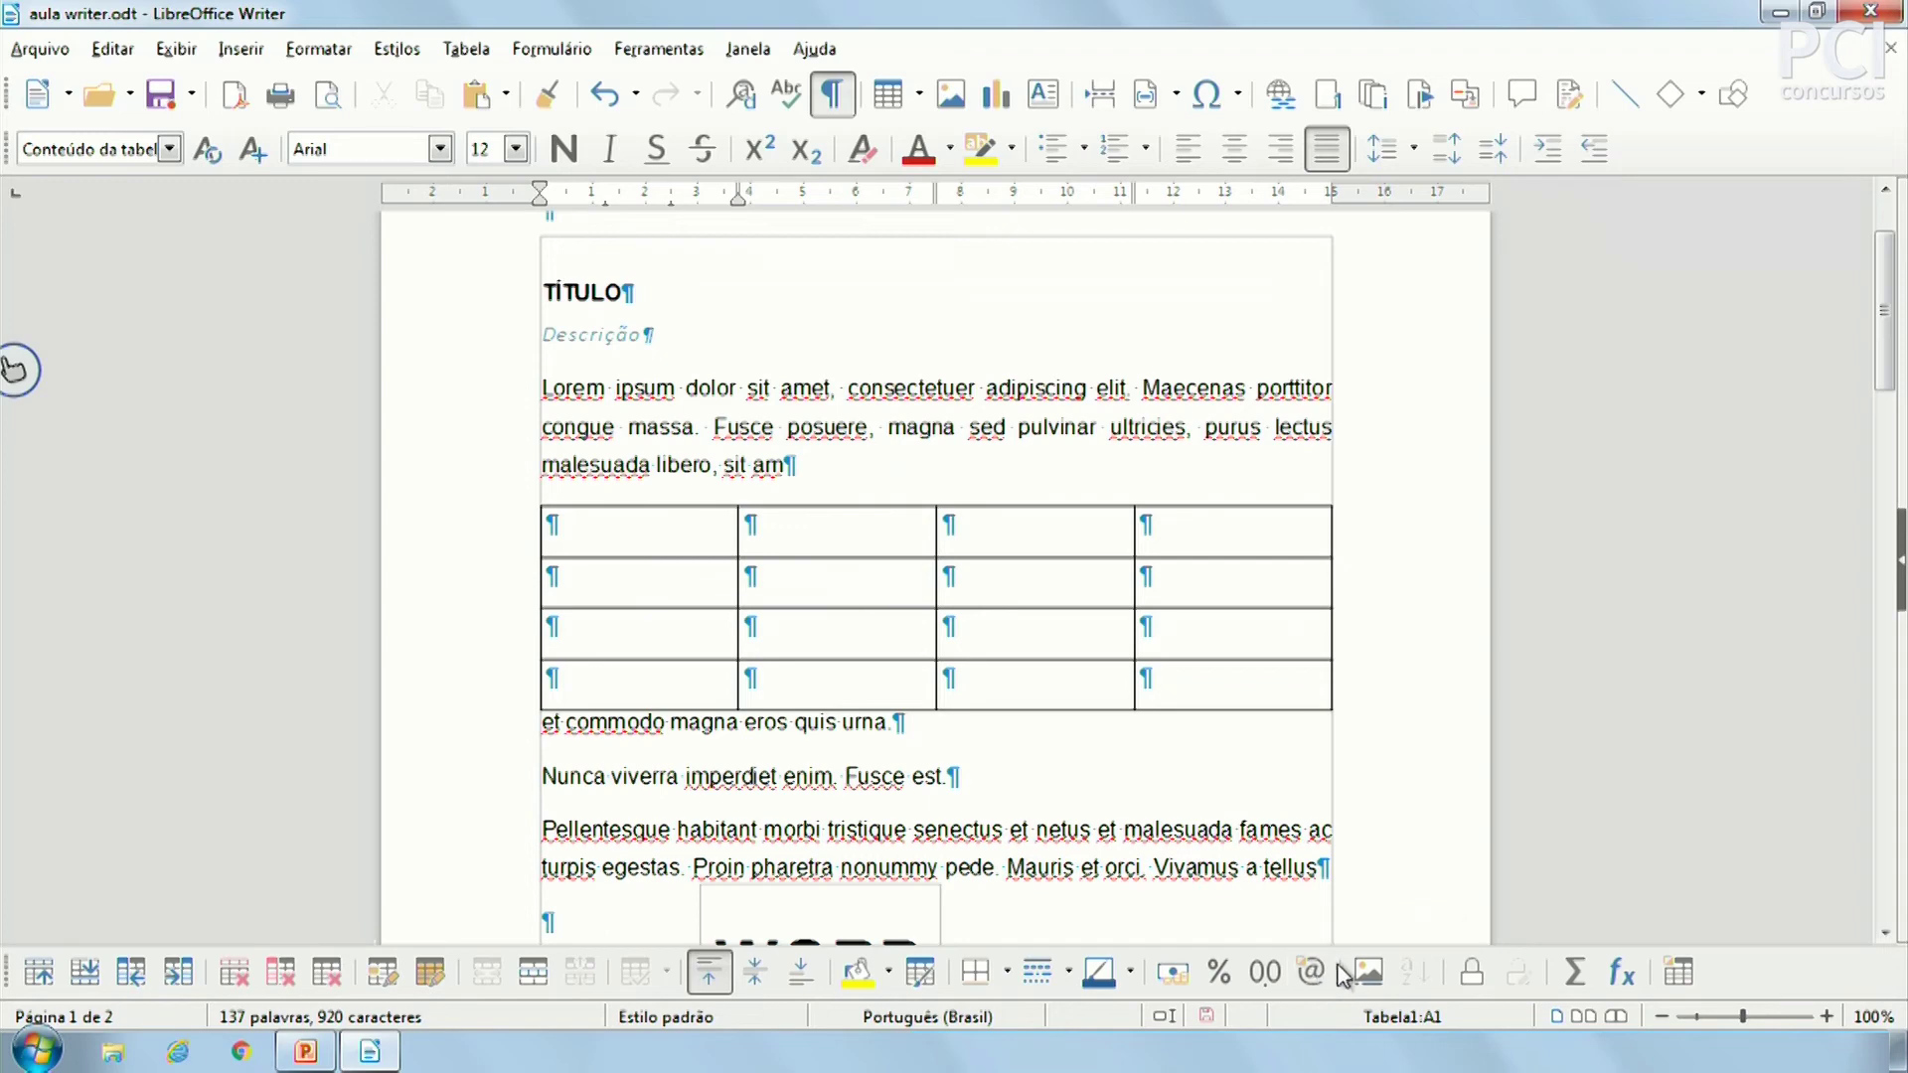
pyautogui.click(1371, 971)
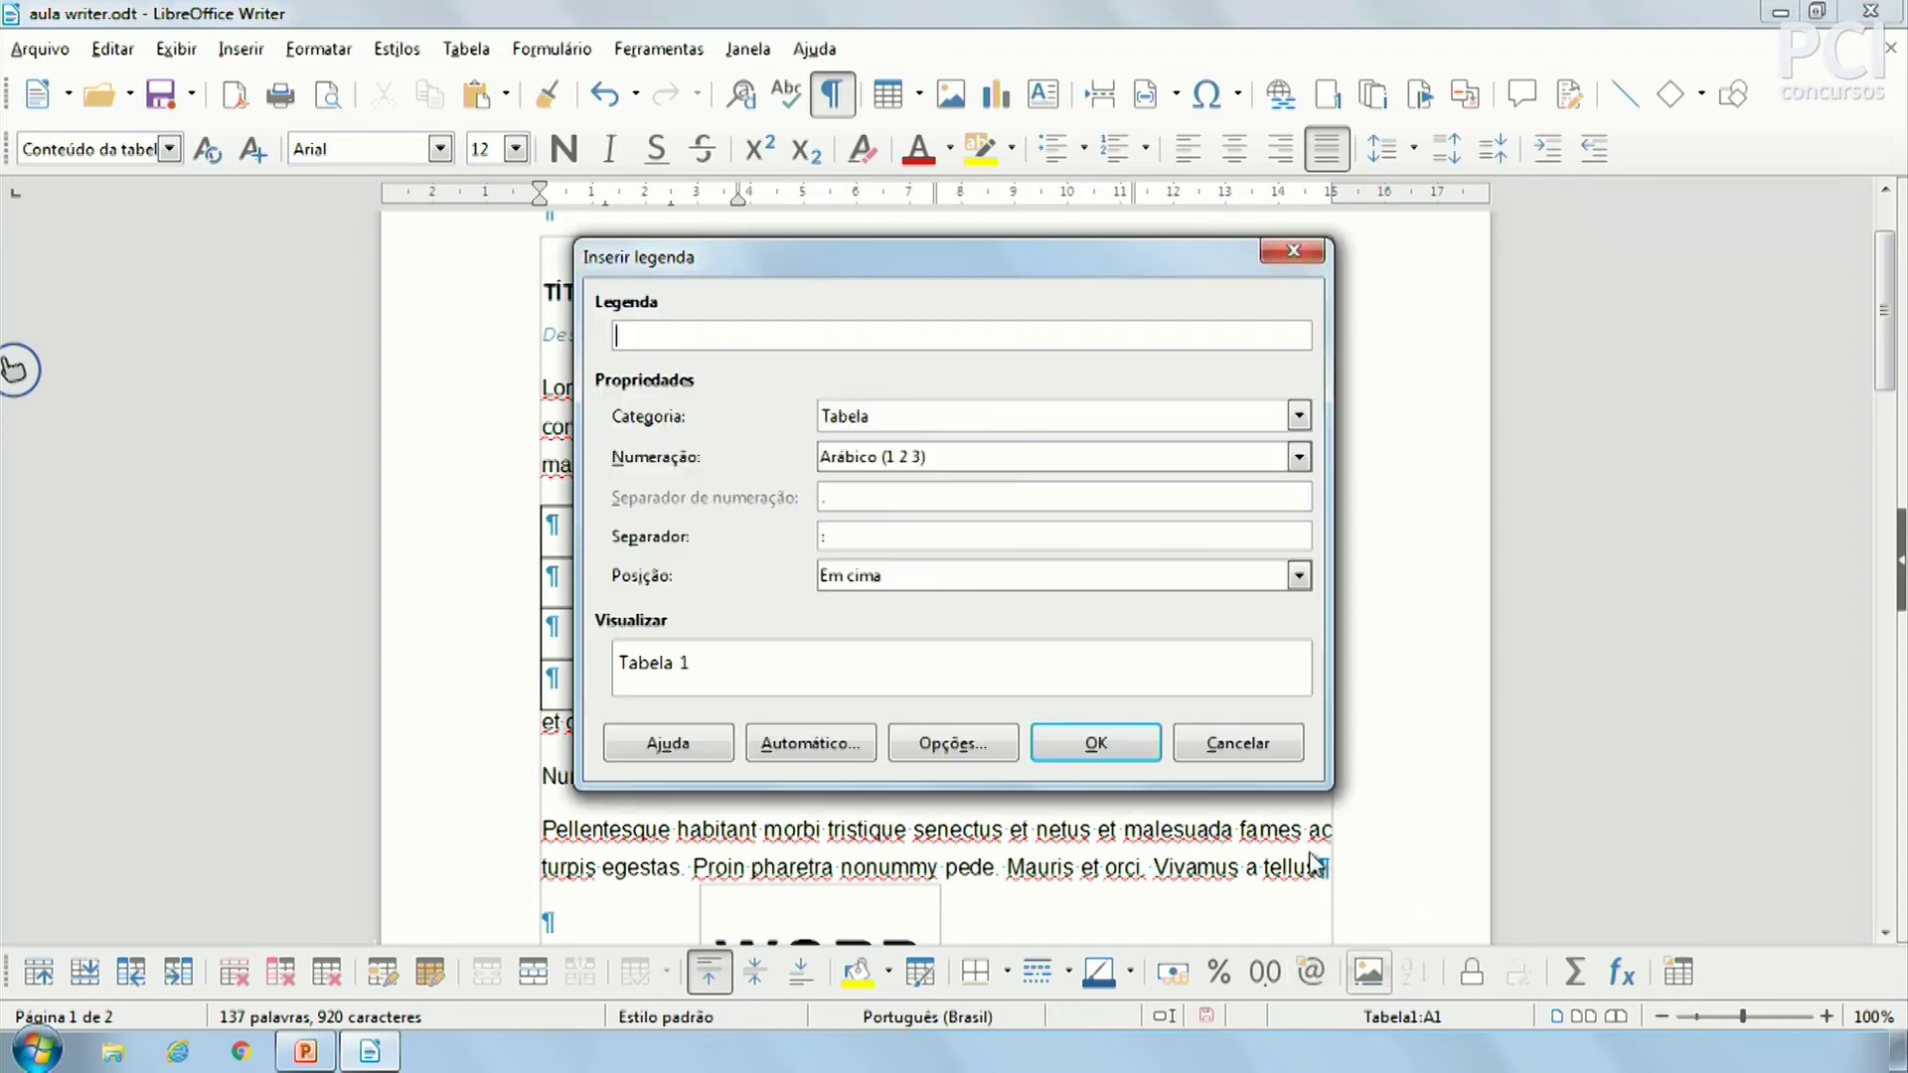
pyautogui.click(1233, 743)
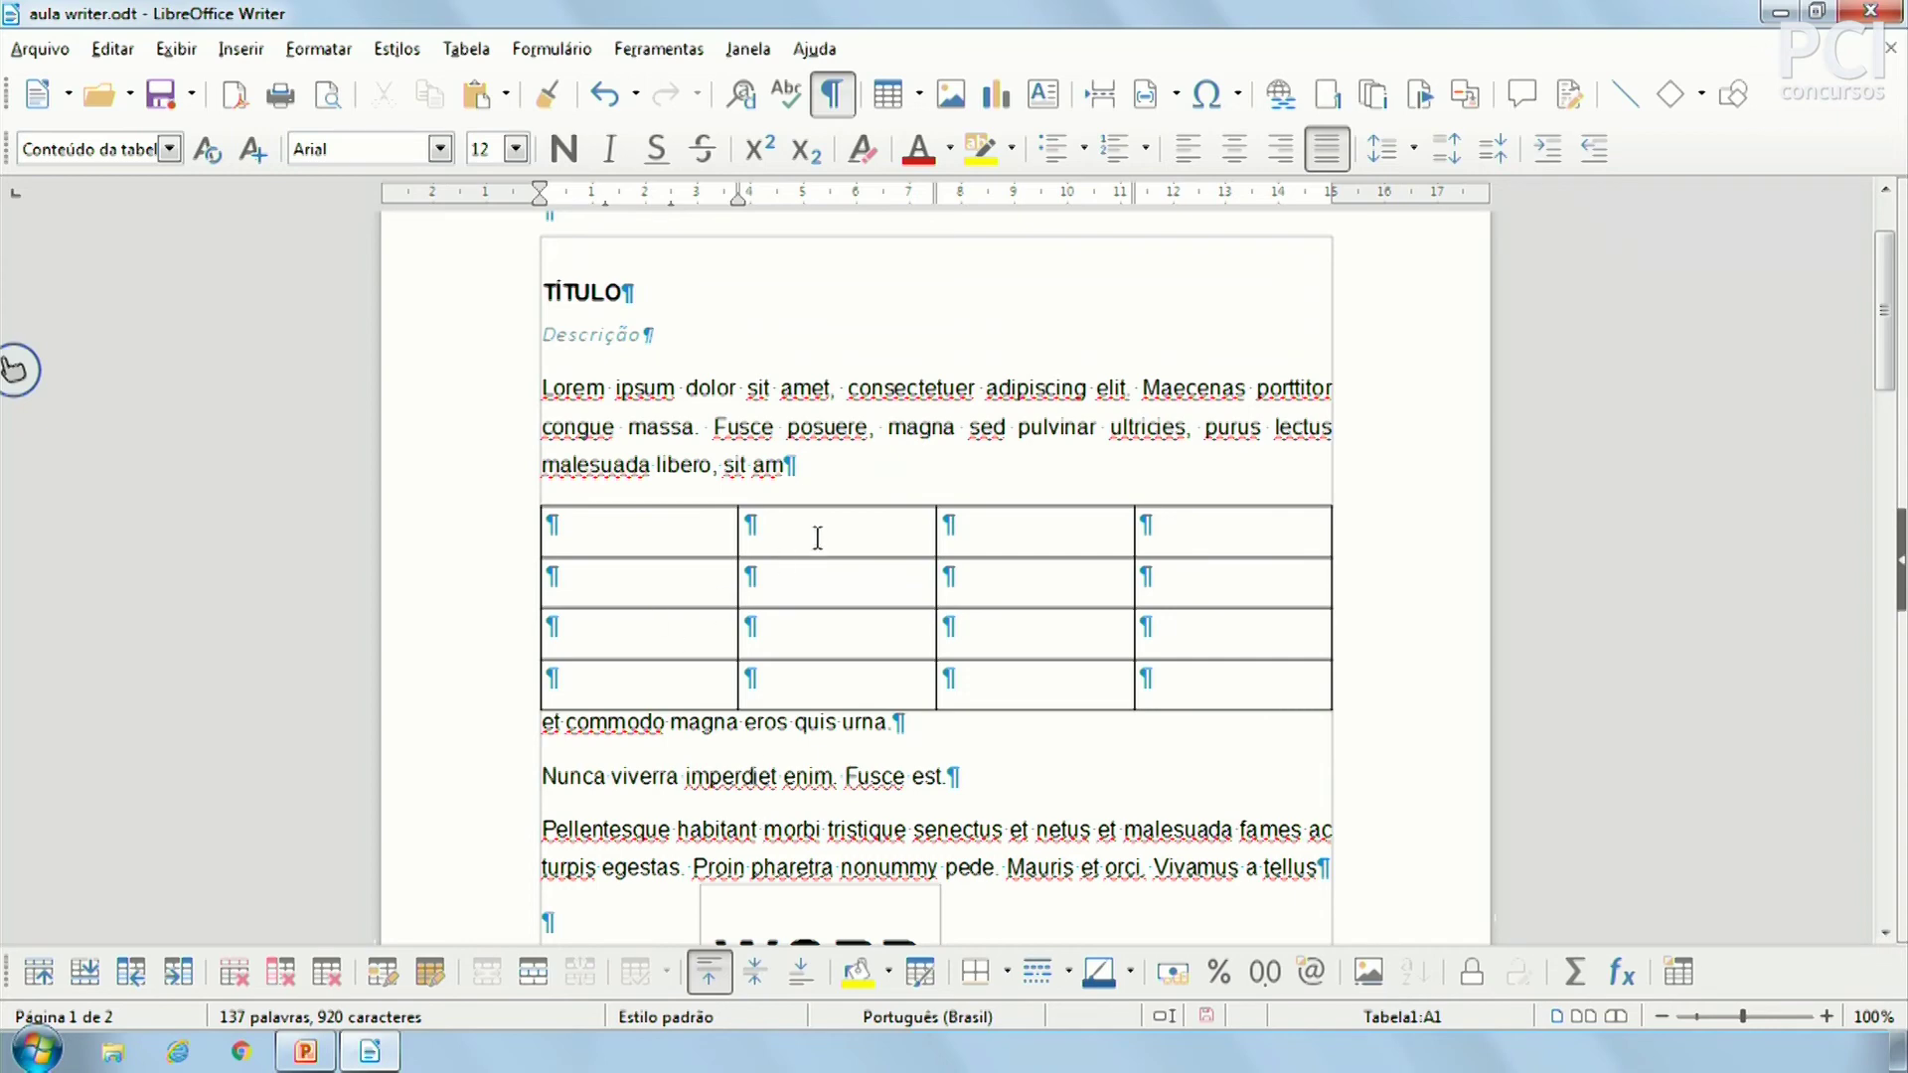
# Place the cursor after "sit am" above the table and view the "Inserir figura" file dialog without inserting an image
pyautogui.click(913, 441)
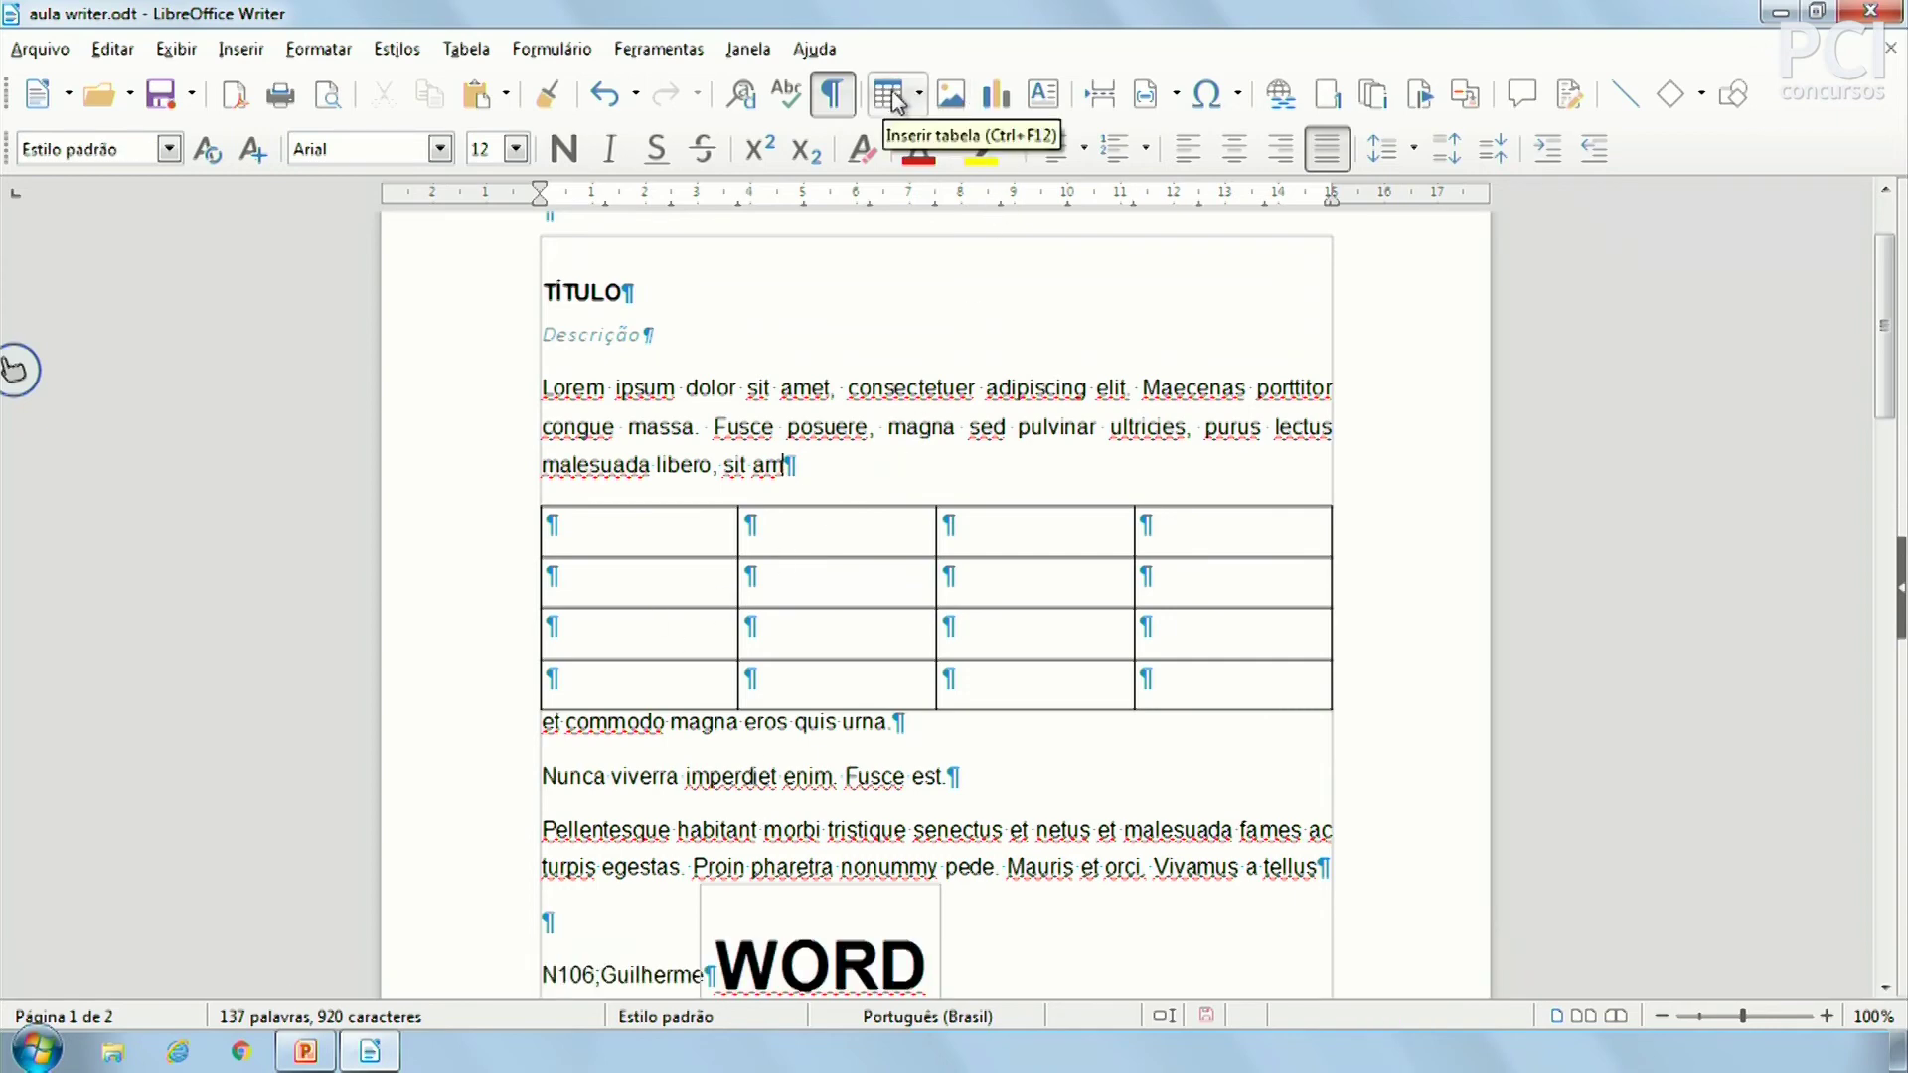
pyautogui.click(952, 99)
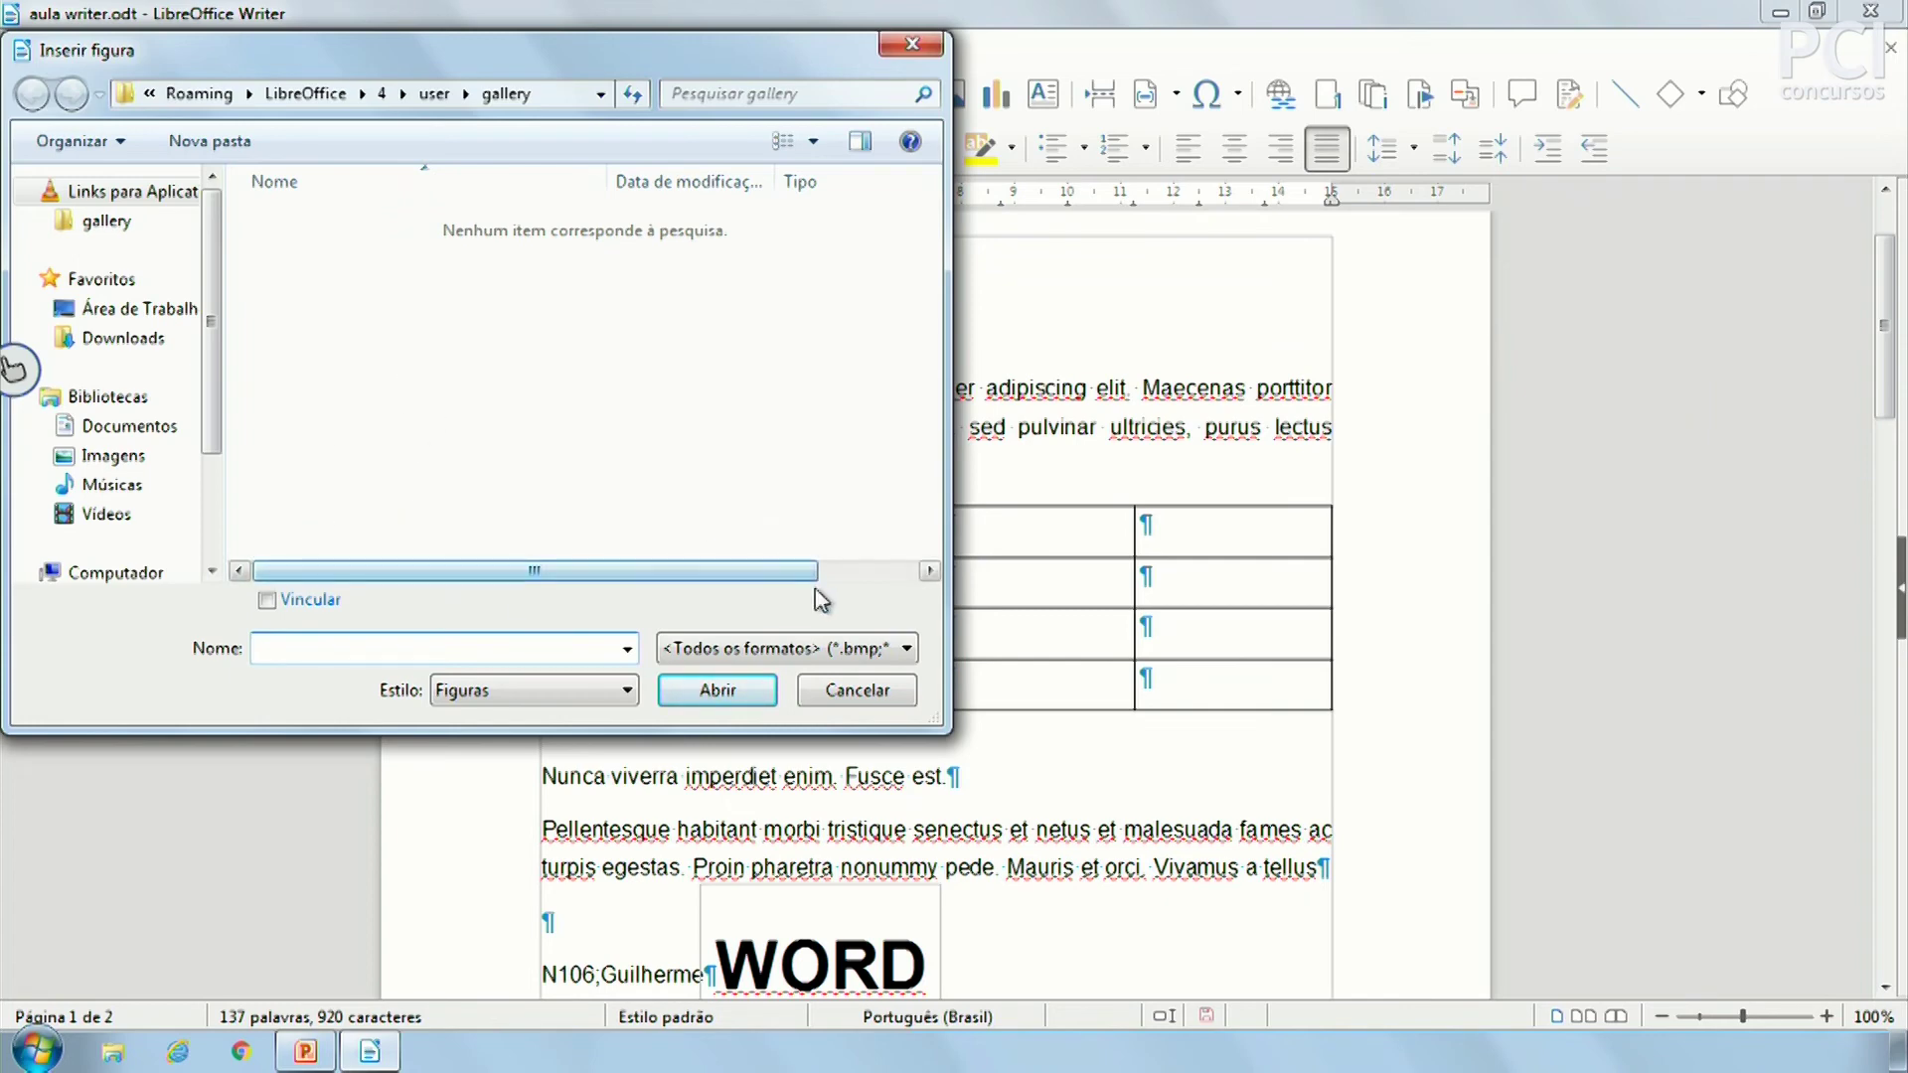
pyautogui.click(847, 692)
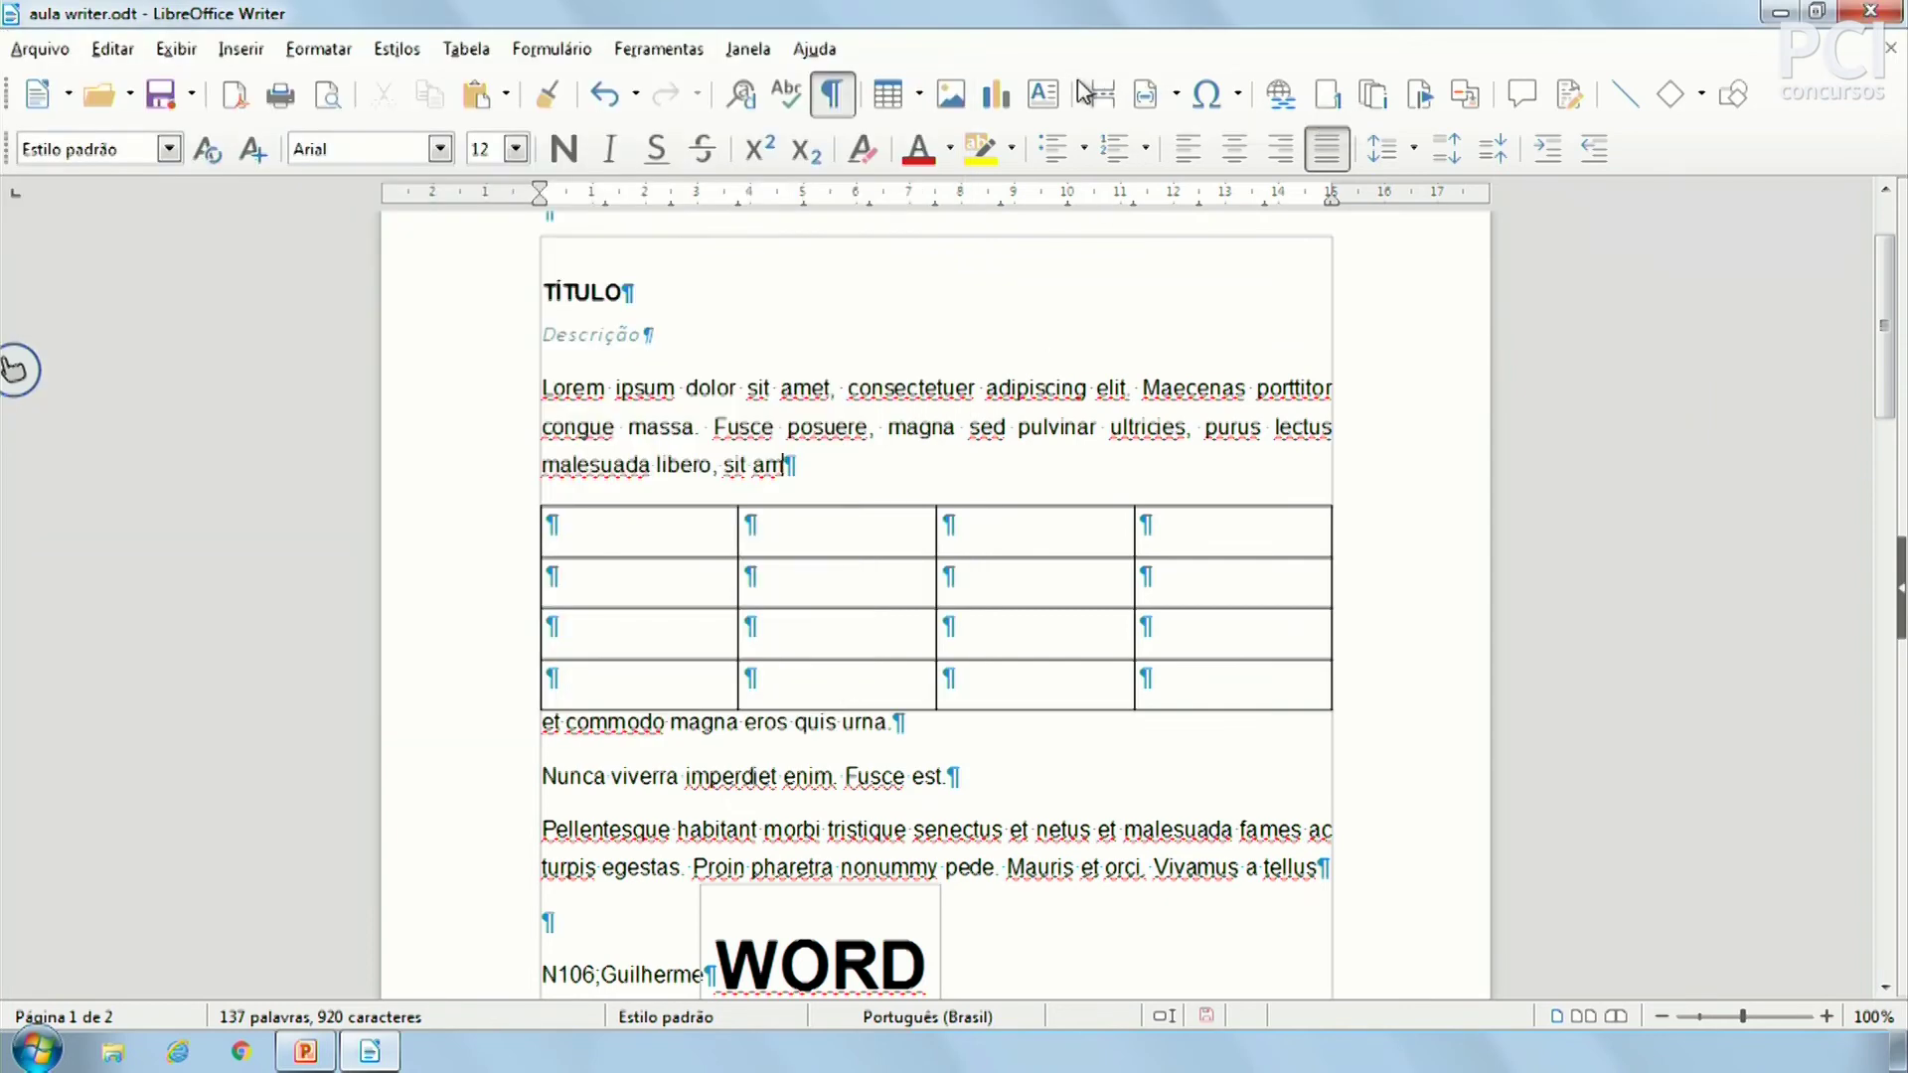
# Insert a default column chart after "sit am" above the table, leave chart editing, and delete the chart
pyautogui.click(990, 97)
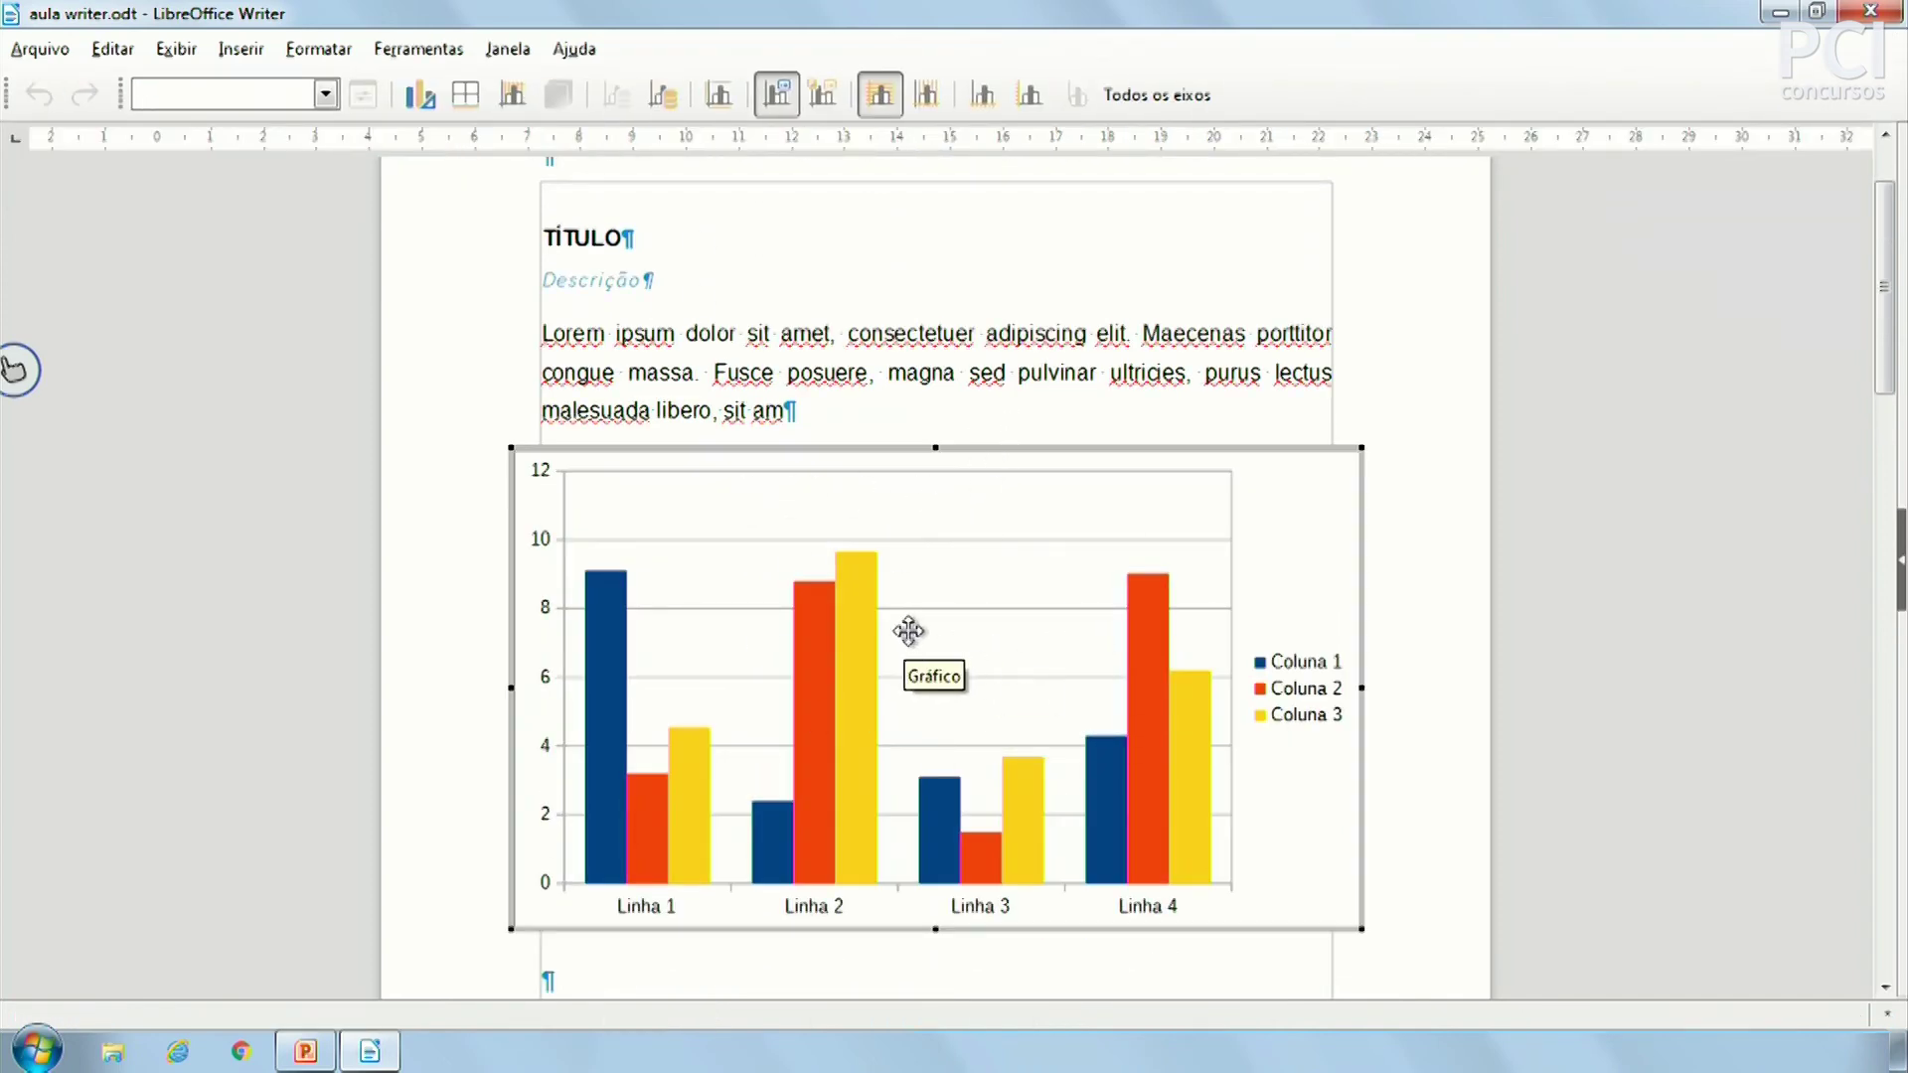
pyautogui.click(325, 94)
pyautogui.click(326, 95)
pyautogui.click(327, 95)
pyautogui.click(329, 96)
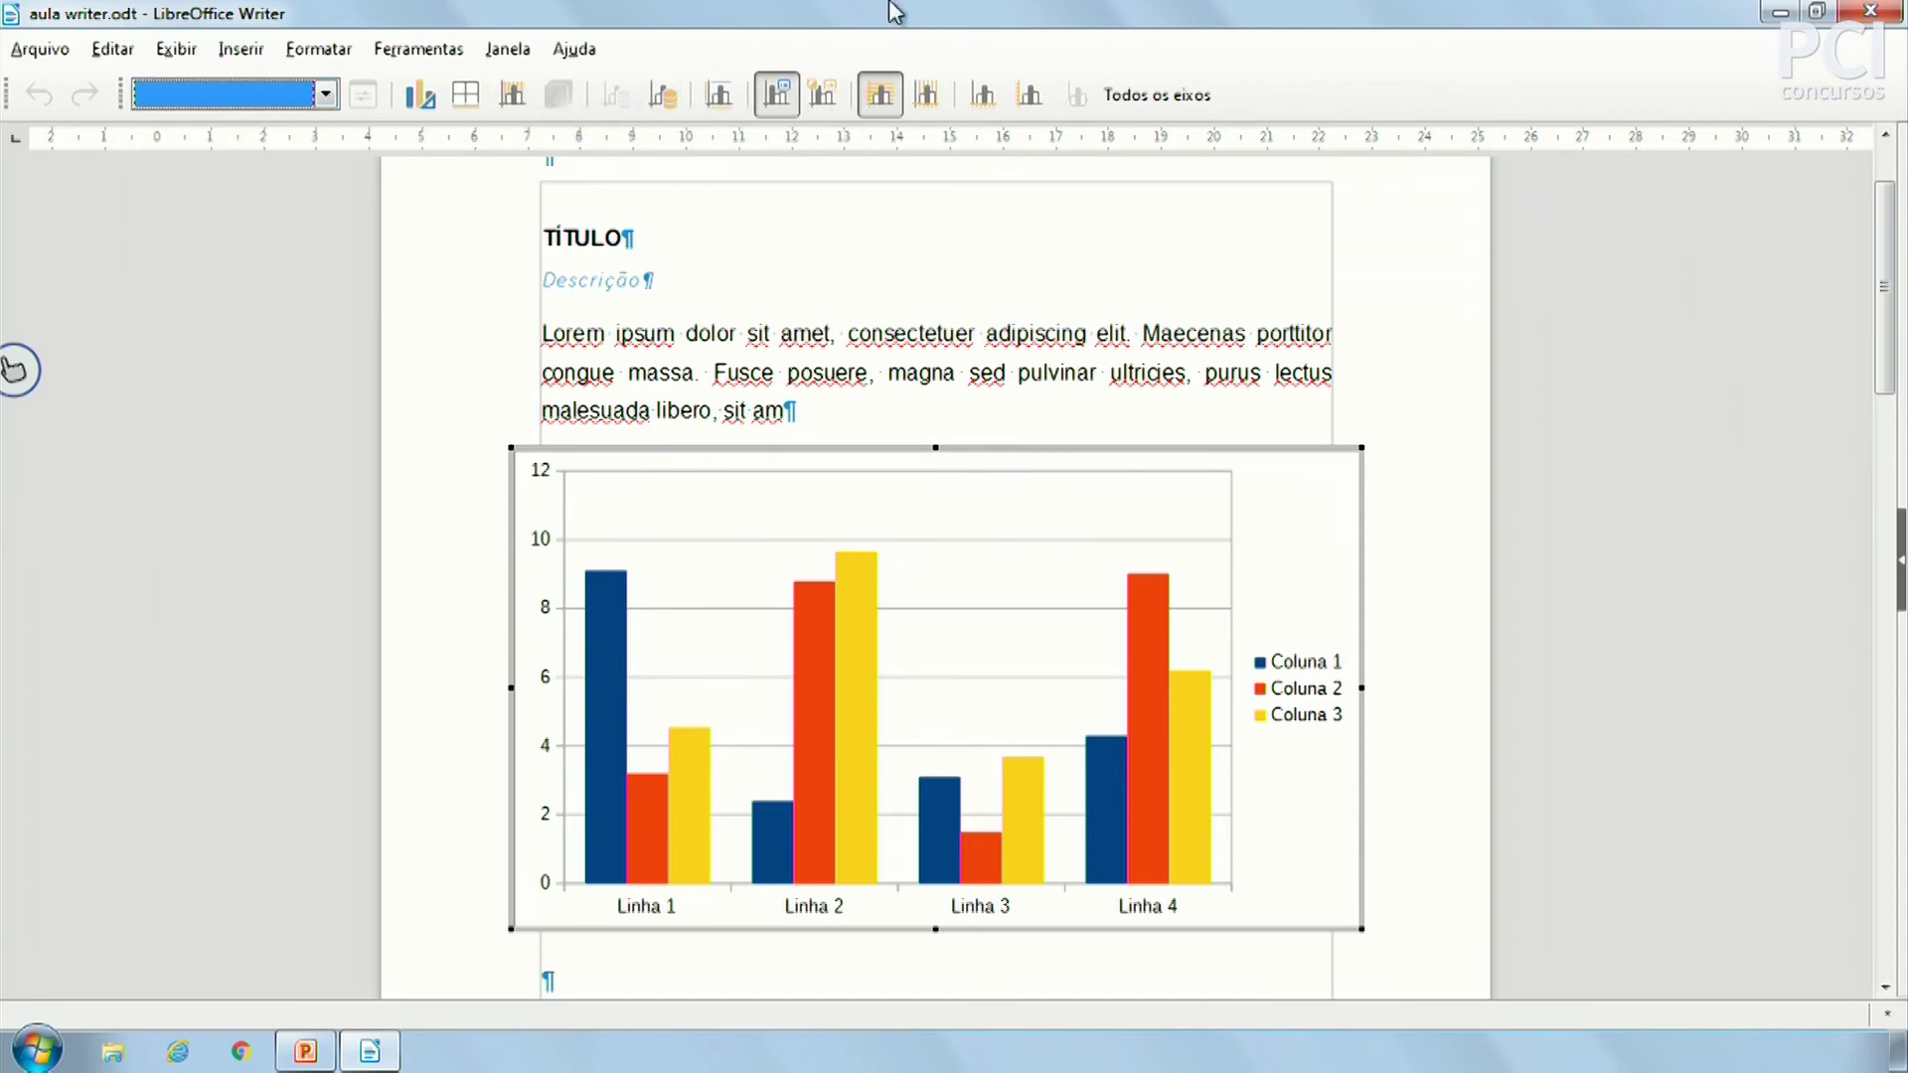
pyautogui.press('Escape')
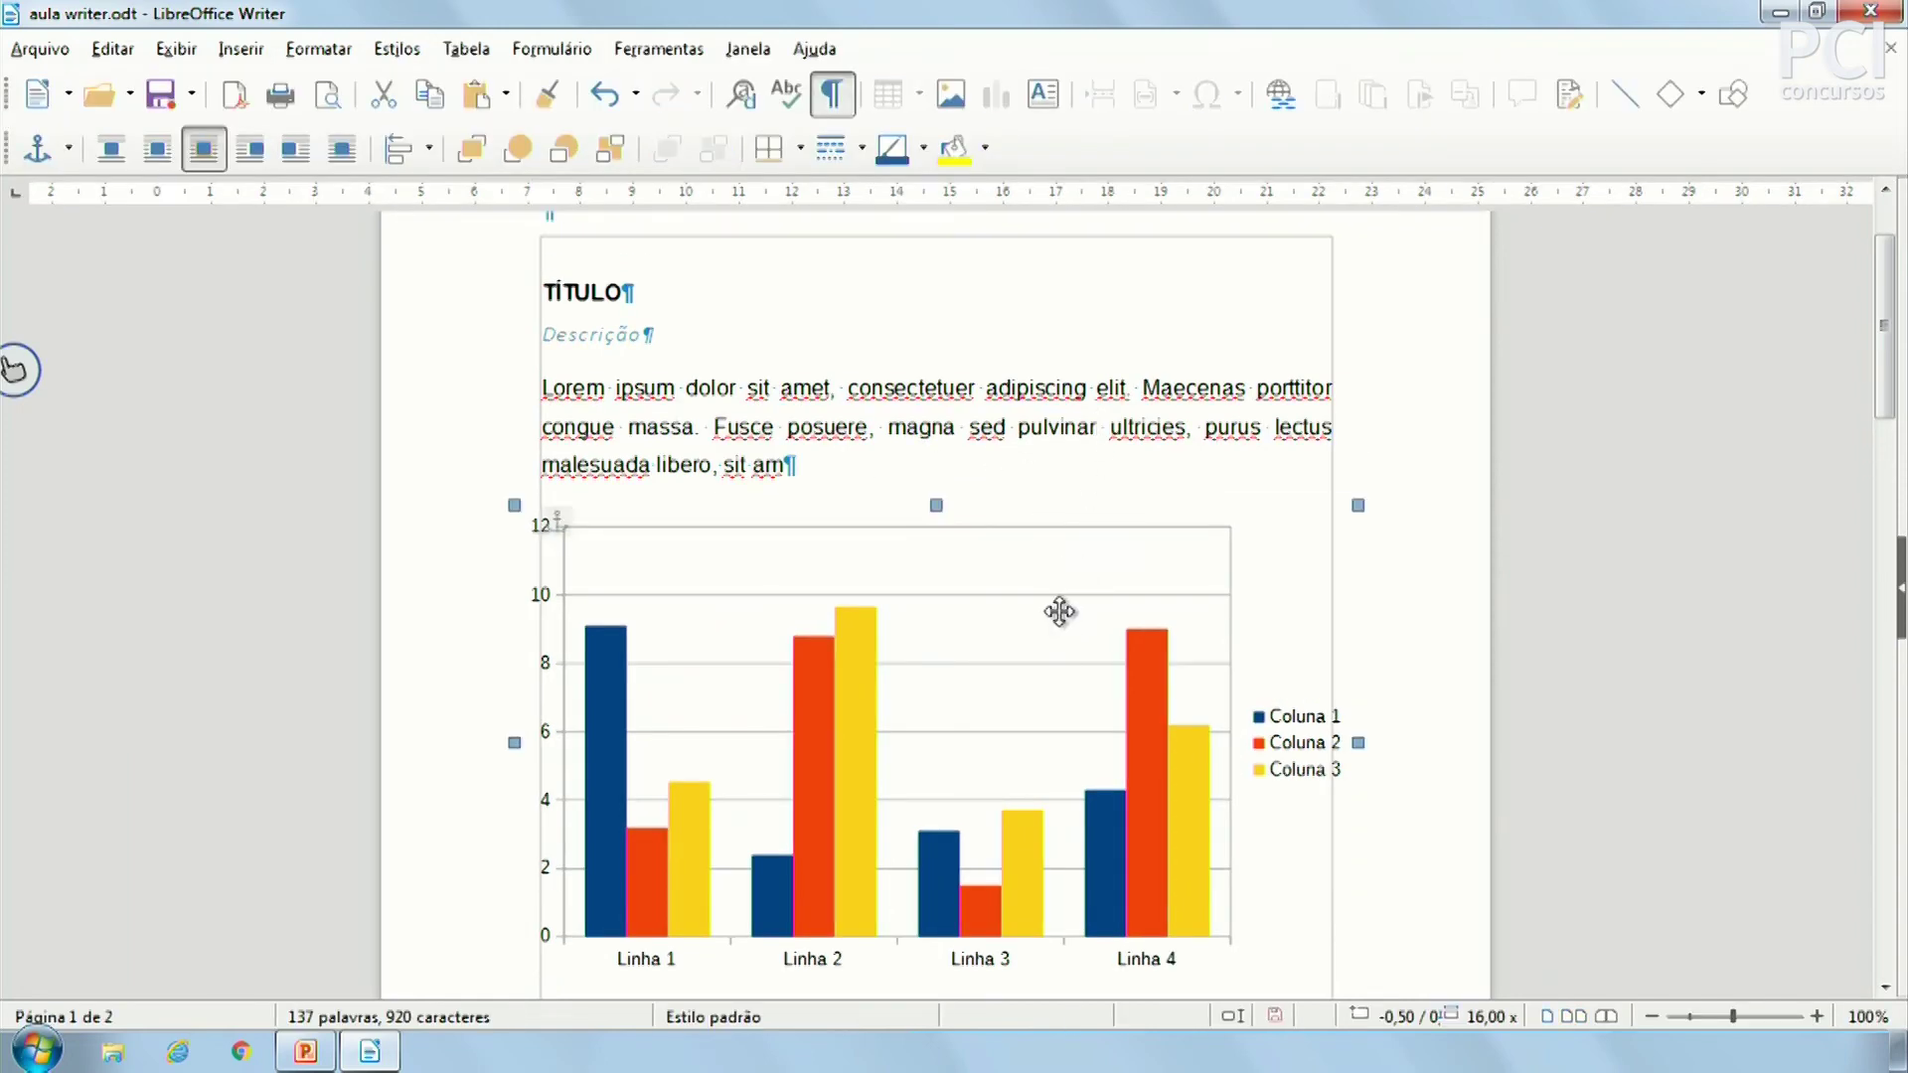
pyautogui.press('Delete')
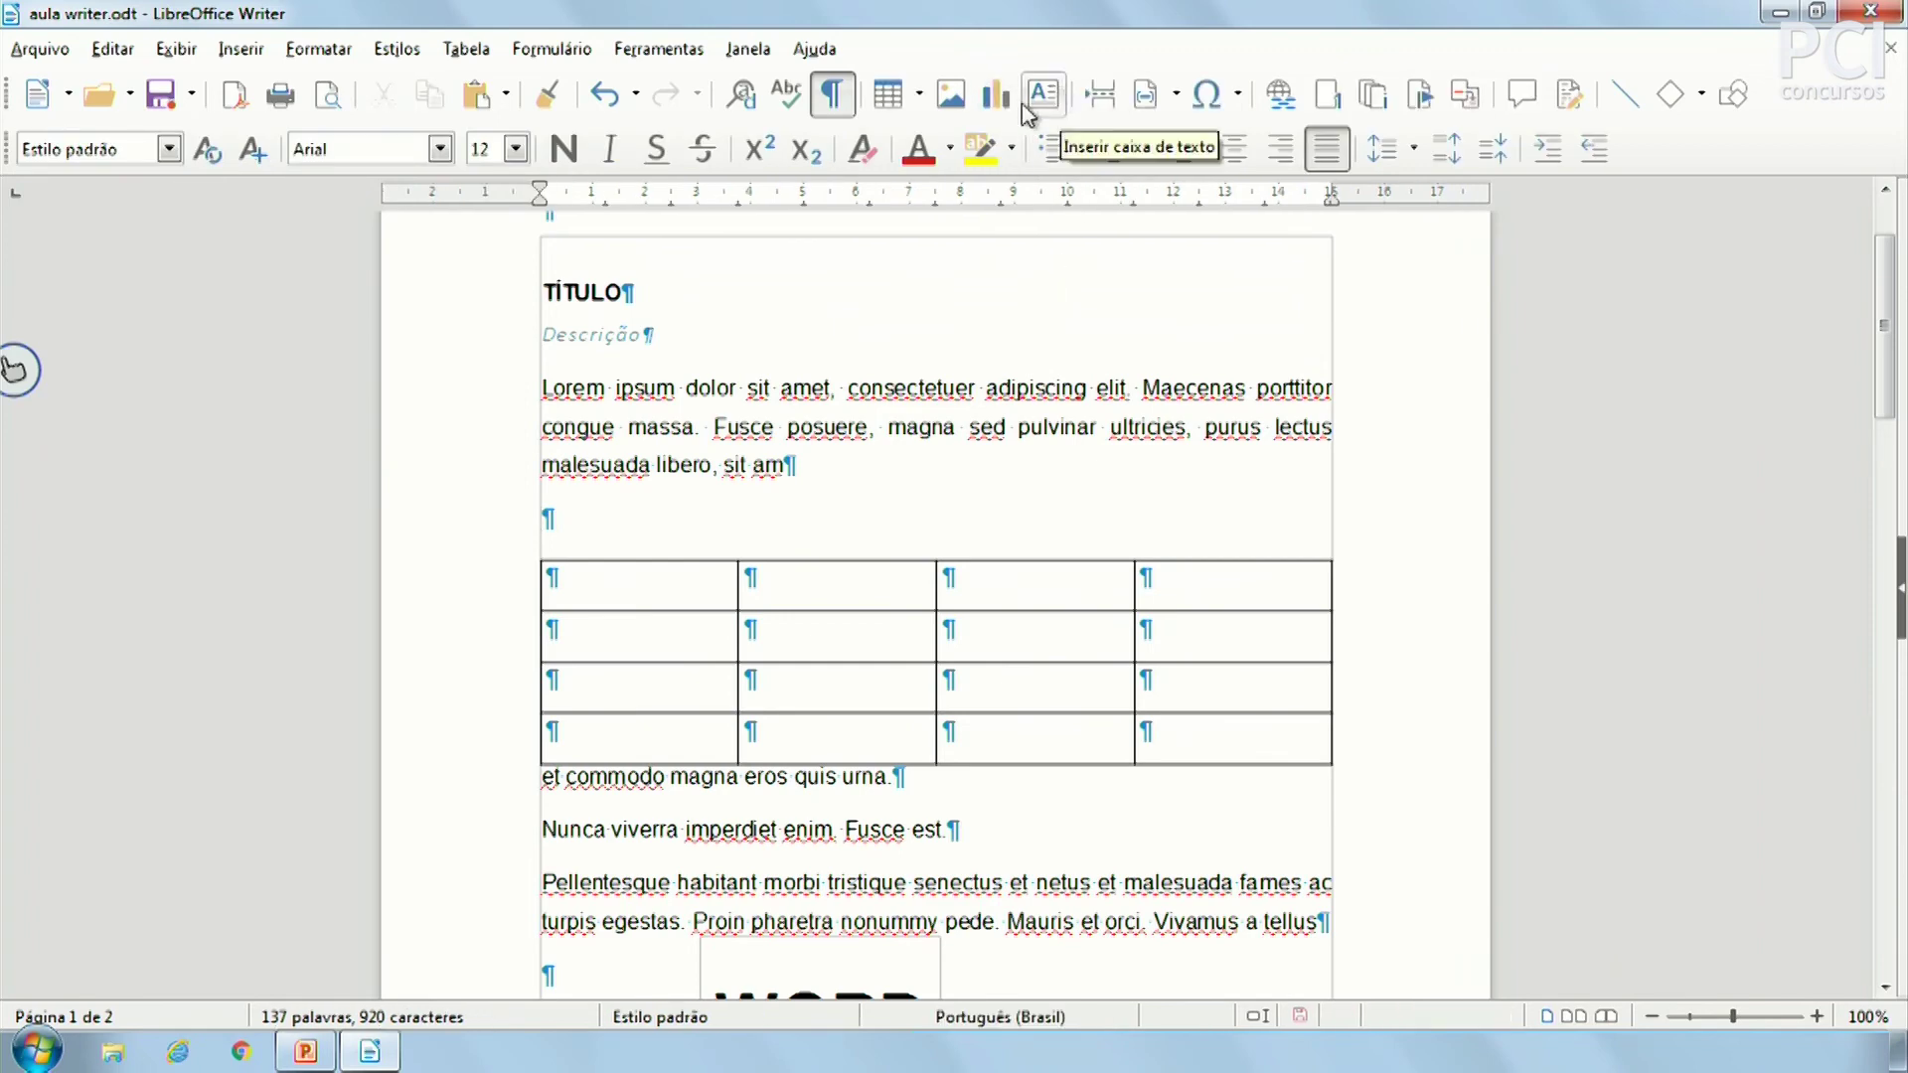
# Draw a text box about 4.34 cm wide above the "DICA: INSIRA CAIXA DE TEXTO" box, enter it for editing, and delete it
pyautogui.scroll(-8, 881, 367)
pyautogui.click(1165, 709)
pyautogui.click(1043, 94)
pyautogui.moveTo(1045, 542); pyautogui.dragTo(1282, 662)
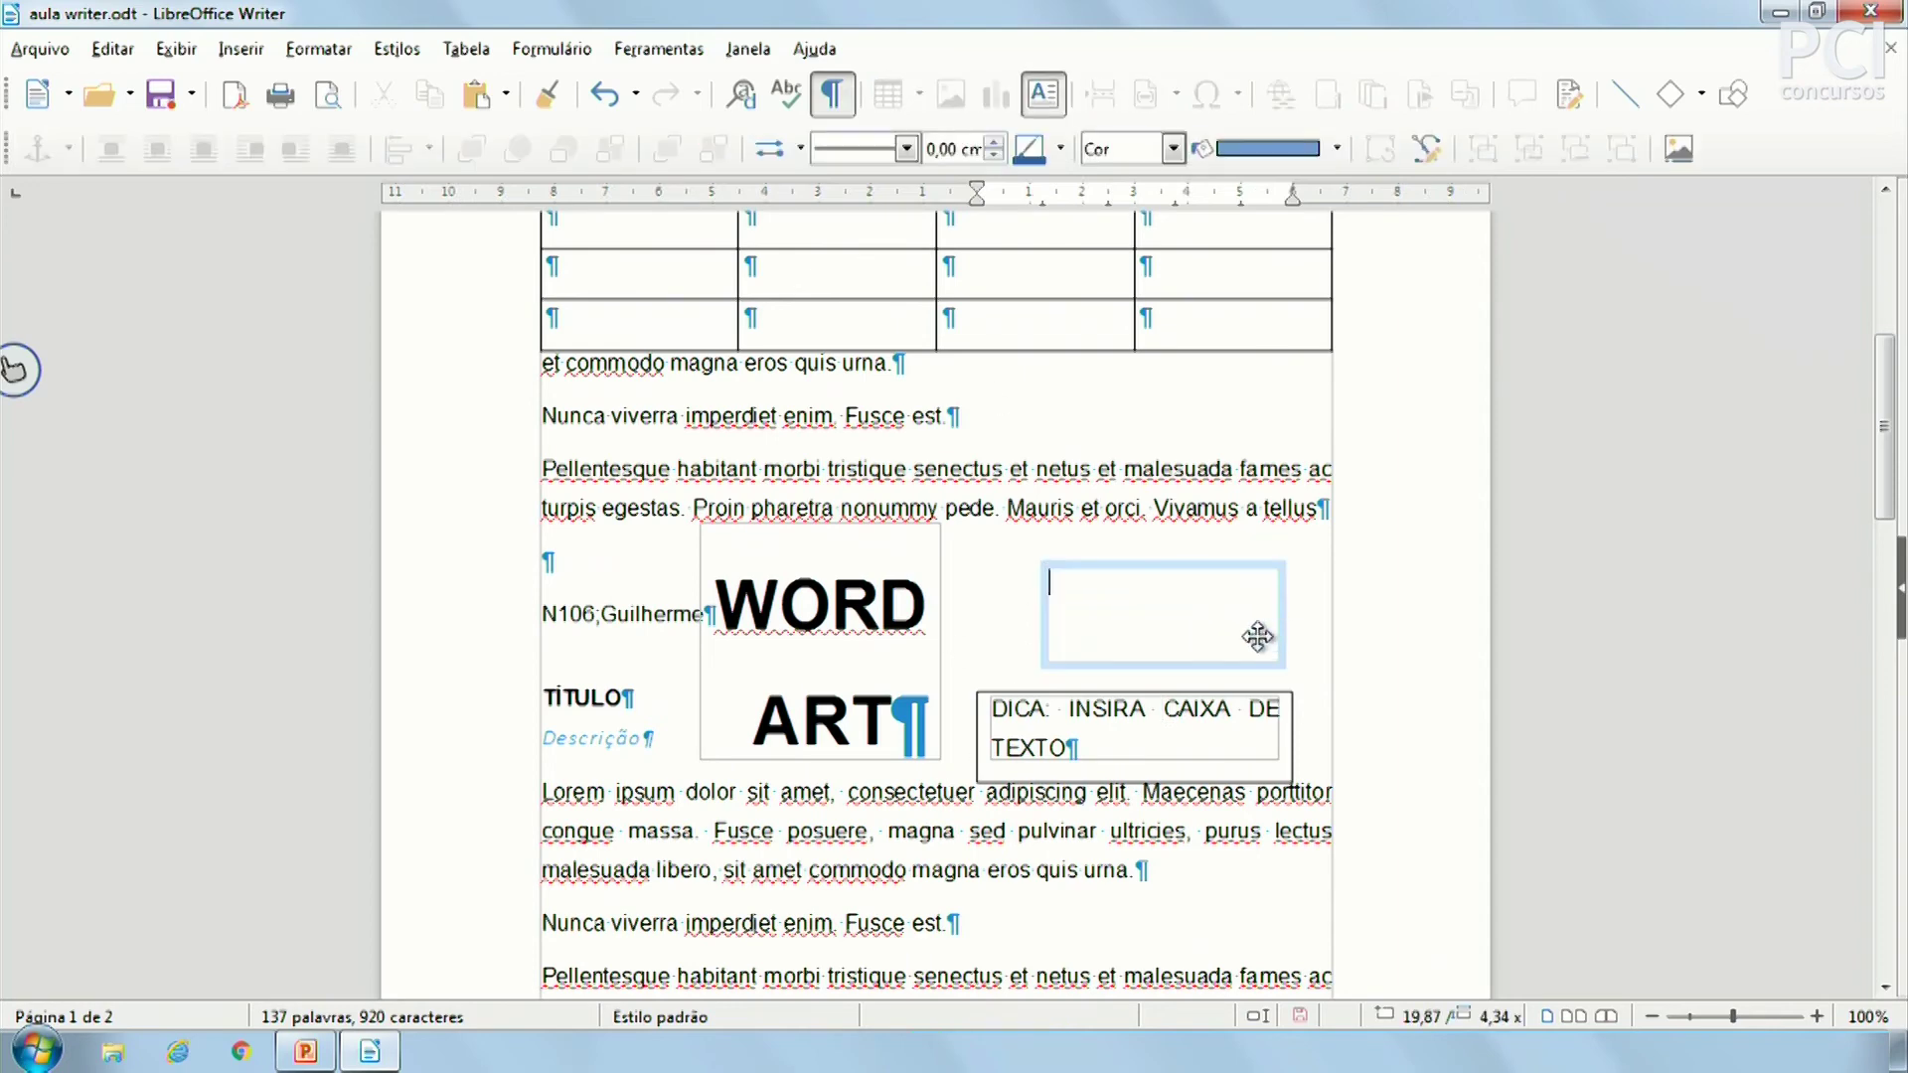
pyautogui.click(1067, 594)
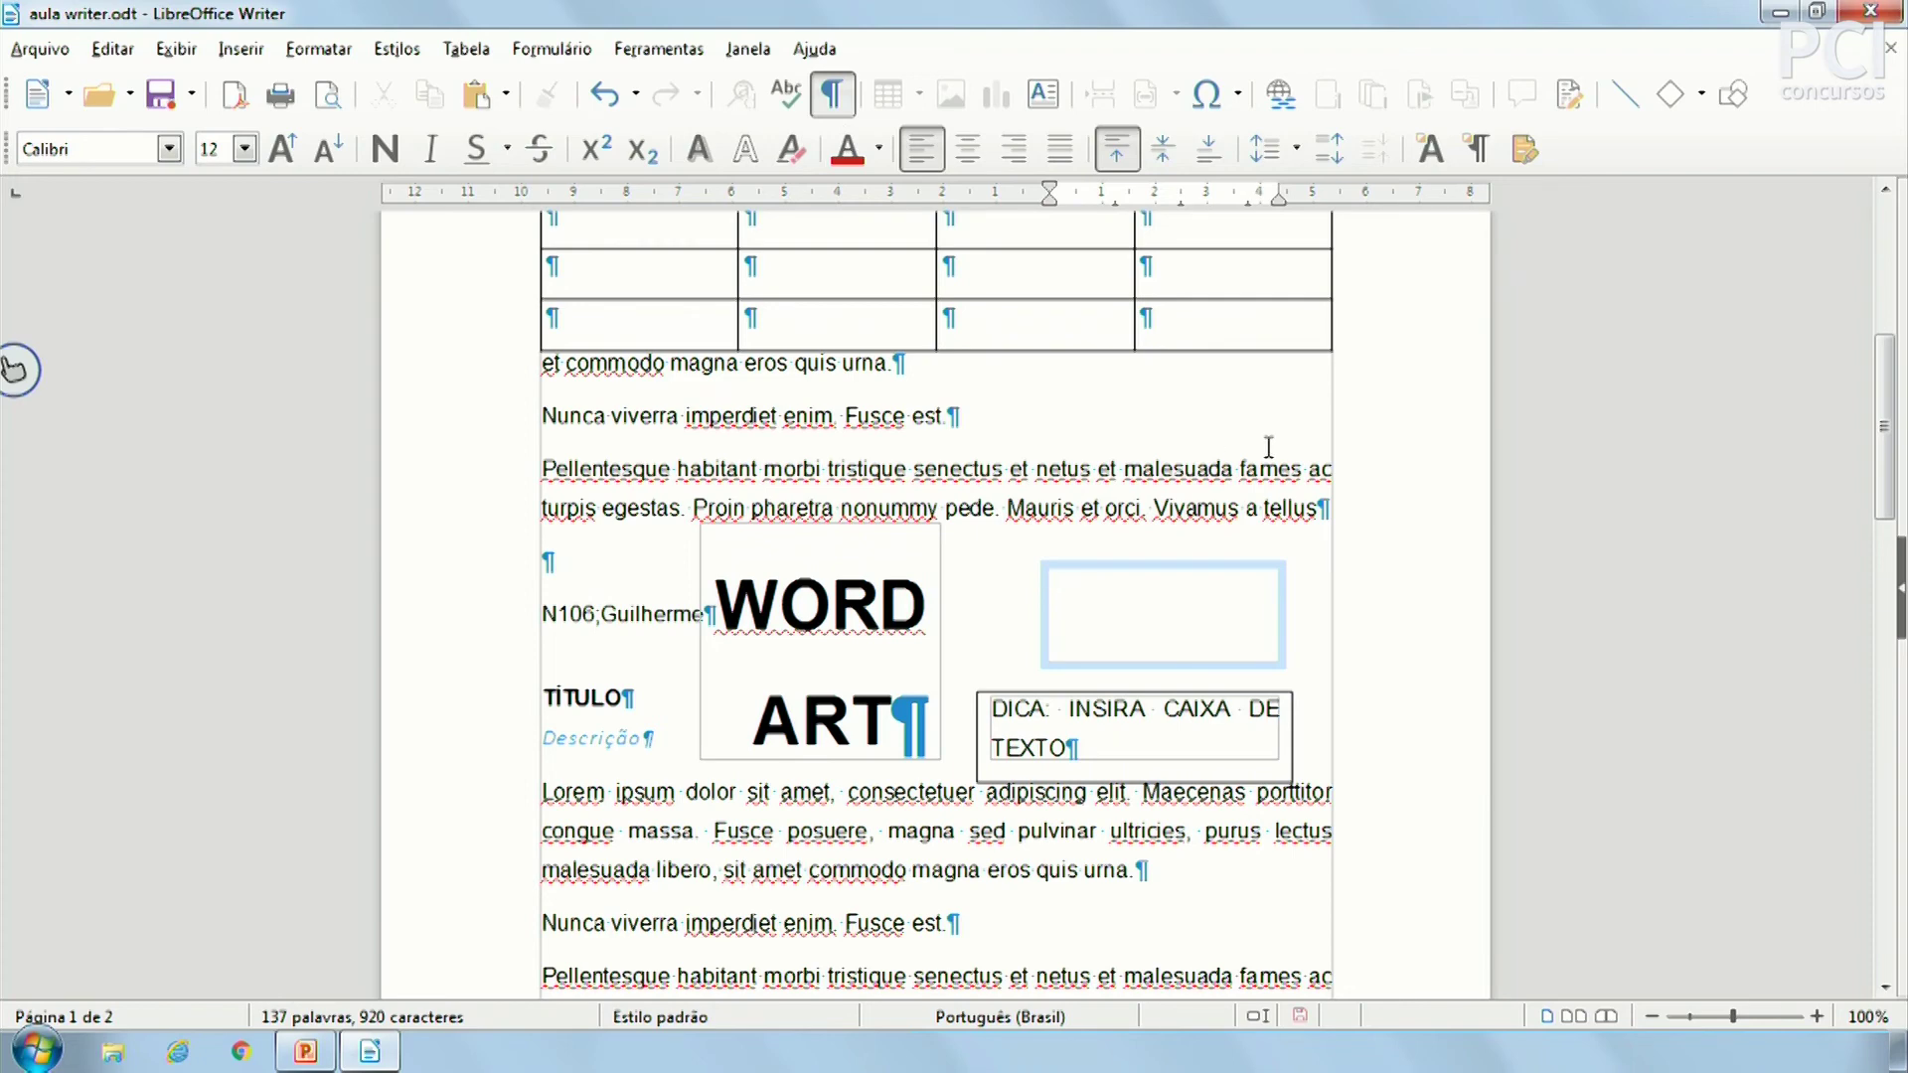
pyautogui.click(1129, 560)
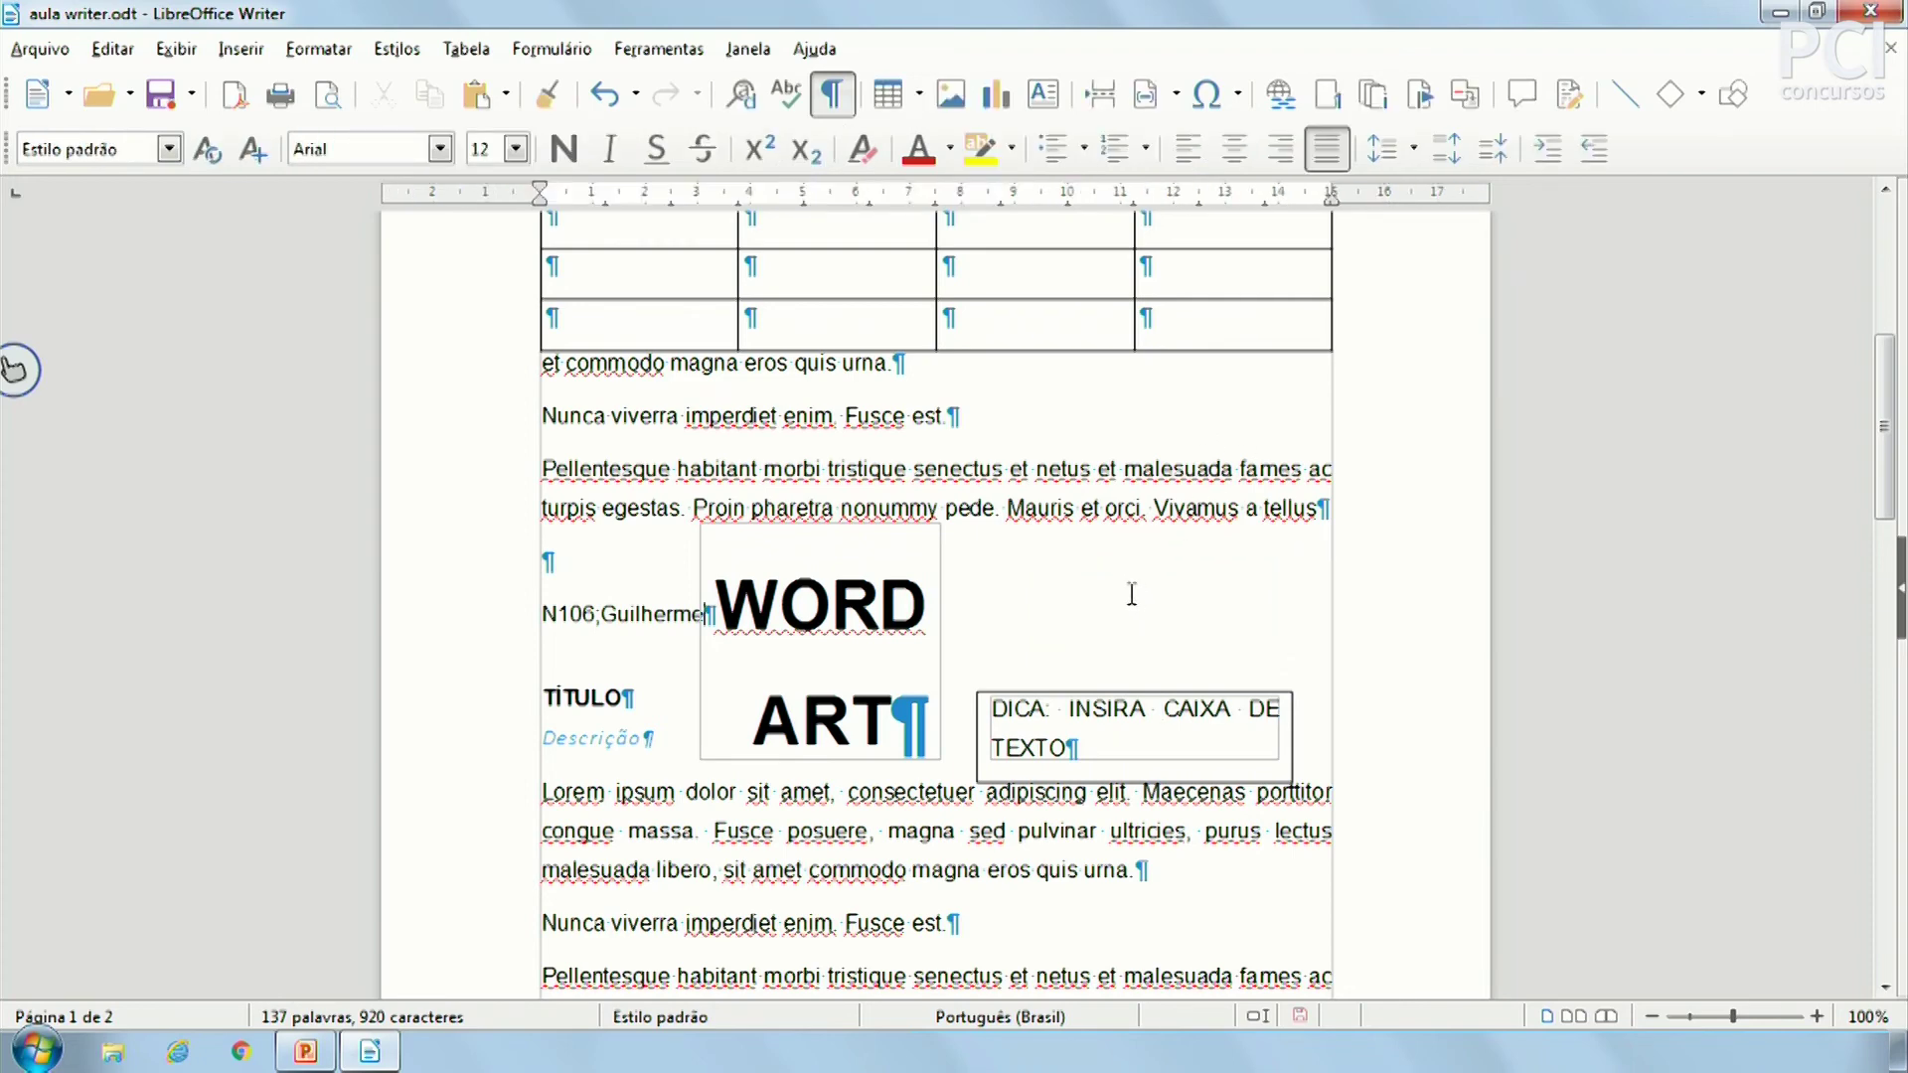
# Insert a page break after "sit am" in the first "Lorem ipsum" paragraph and examine how the table moves across pages
pyautogui.scroll(6, 1029, 515)
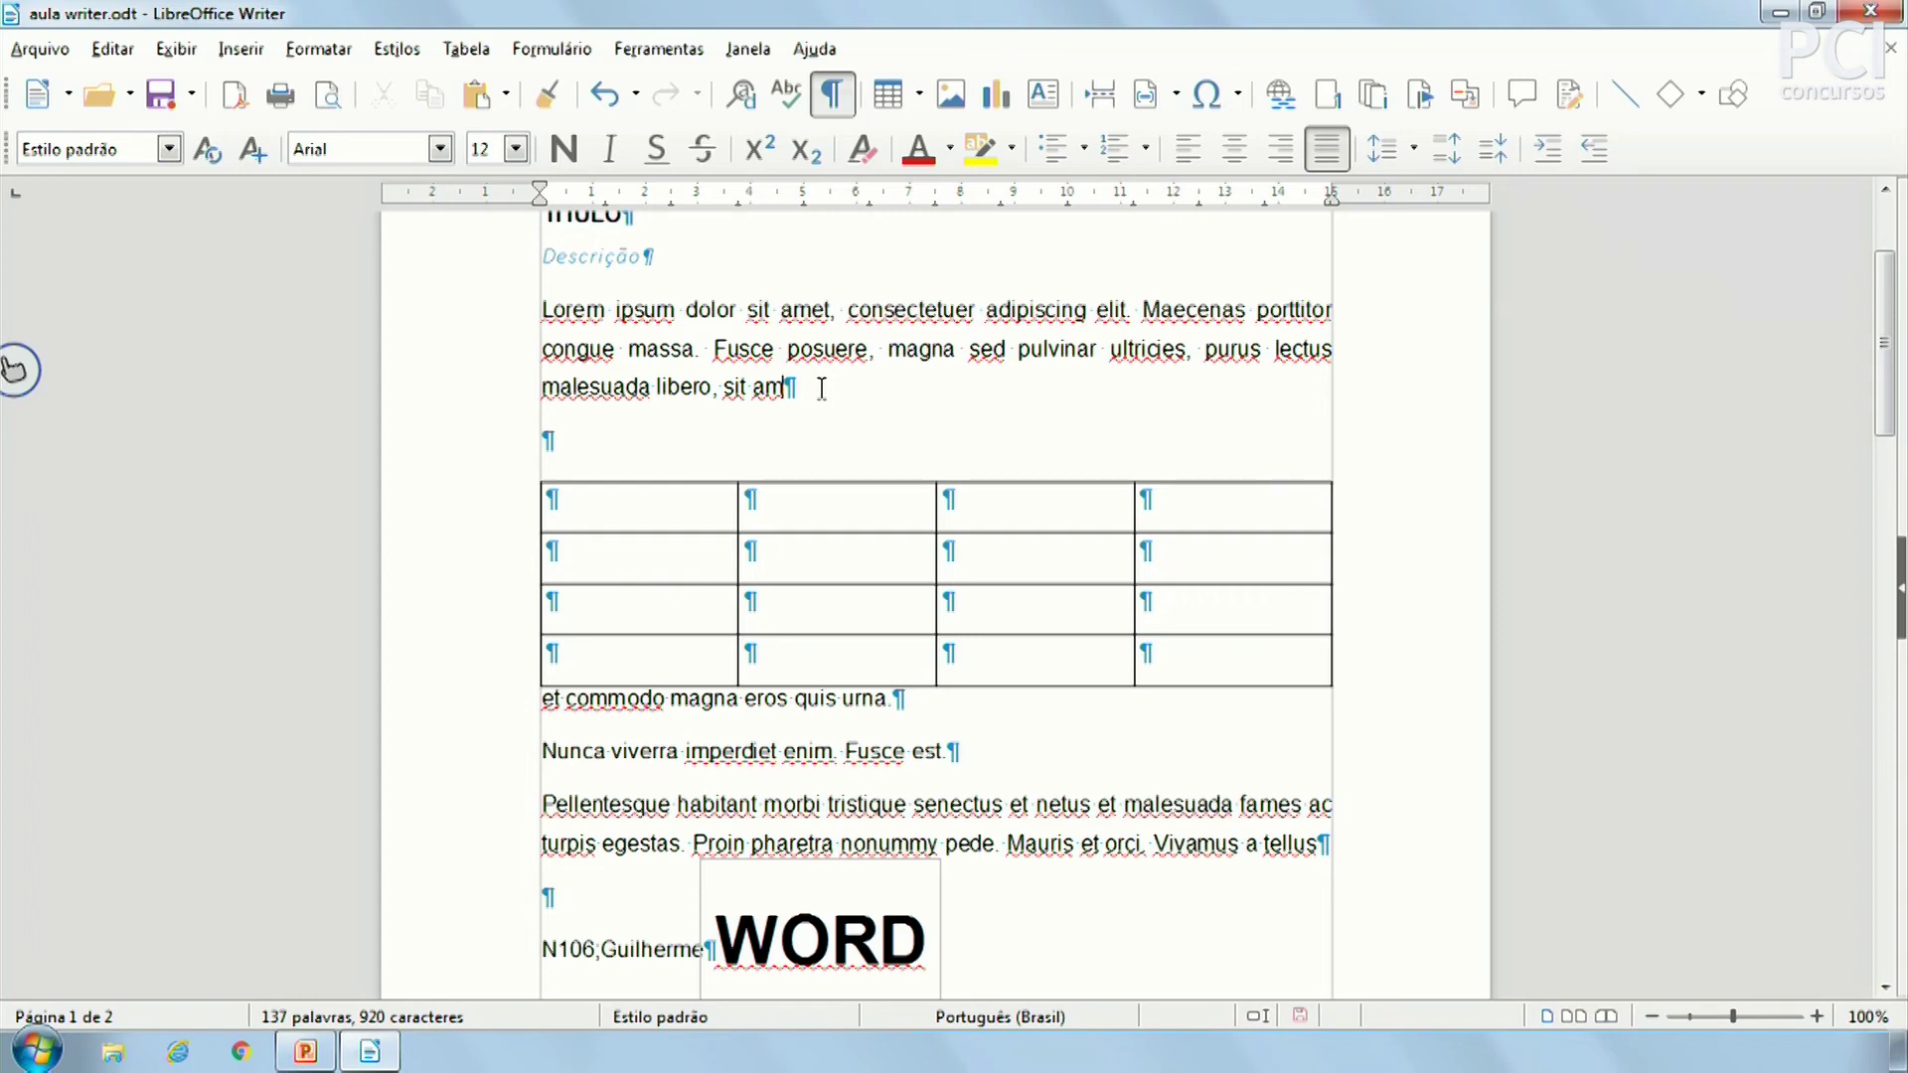
pyautogui.click(1109, 100)
pyautogui.scroll(10, 847, 600)
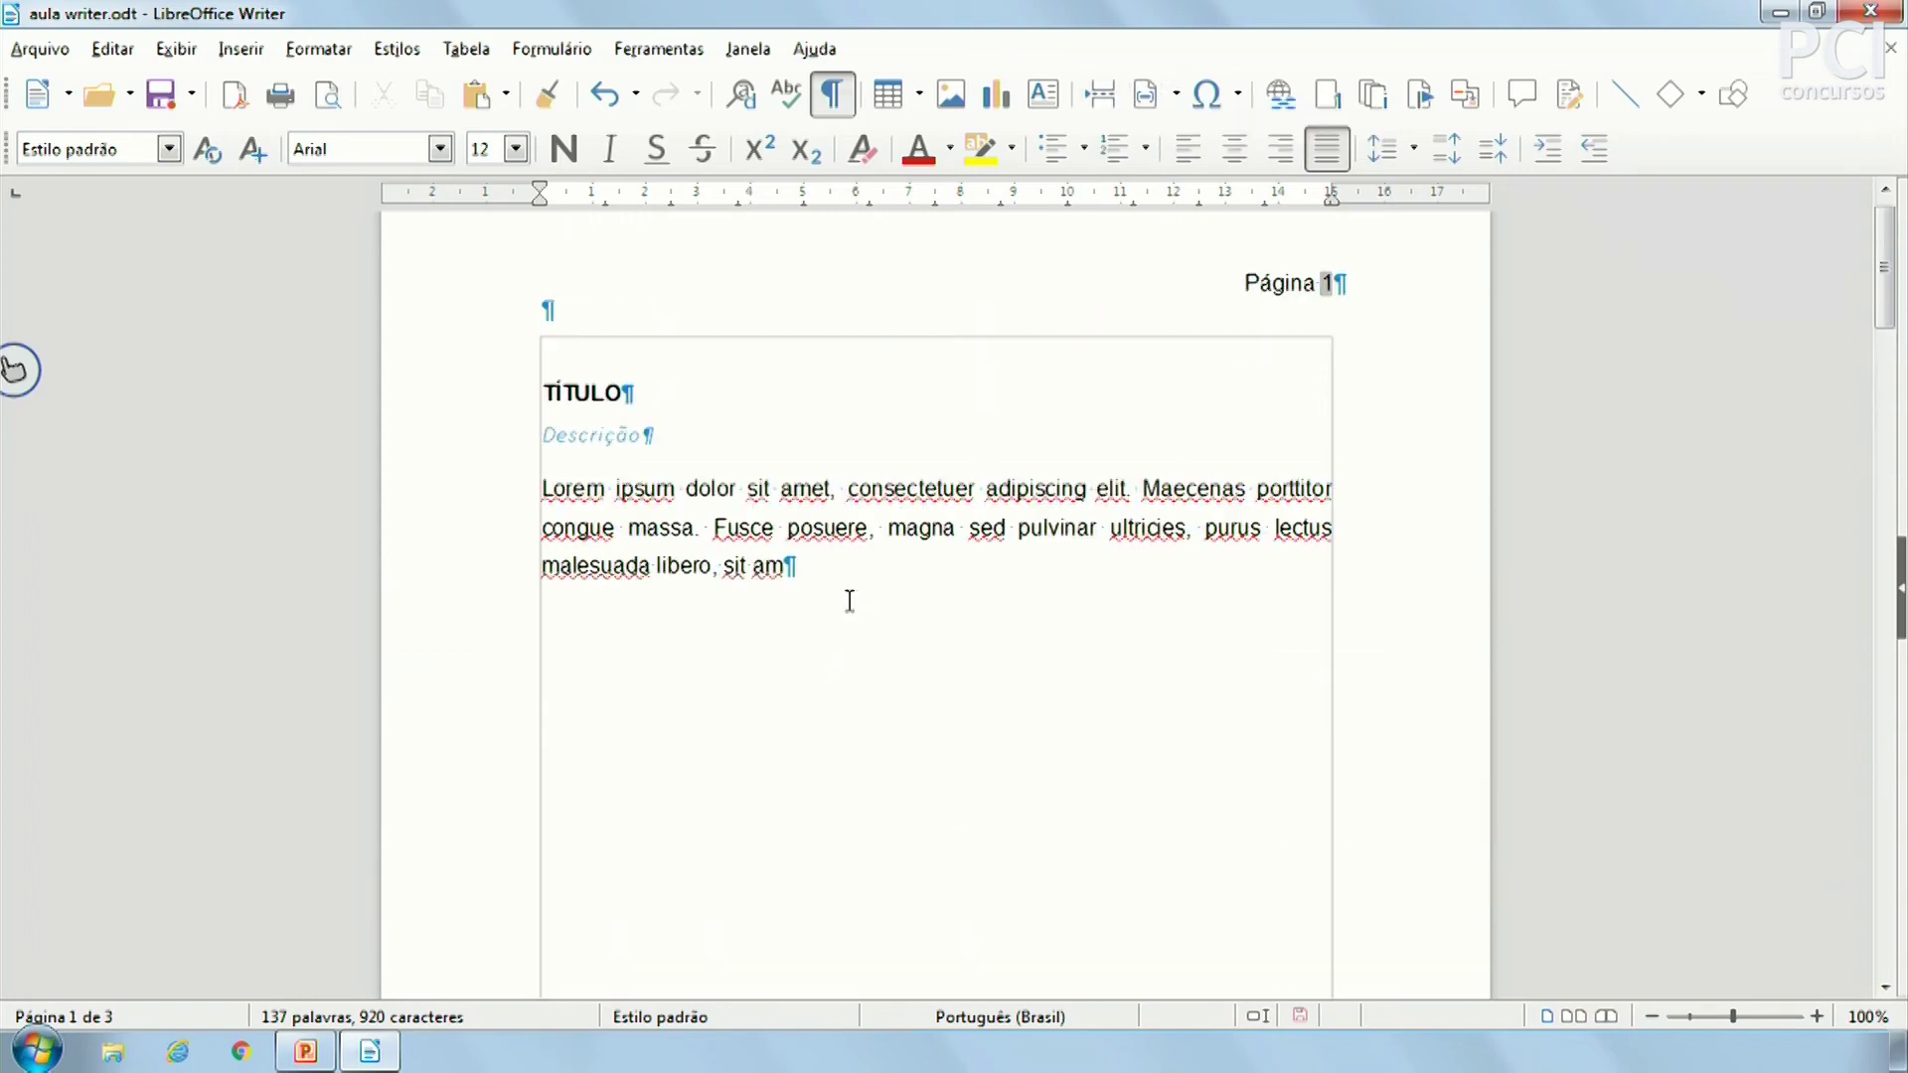
pyautogui.scroll(-10, 853, 596)
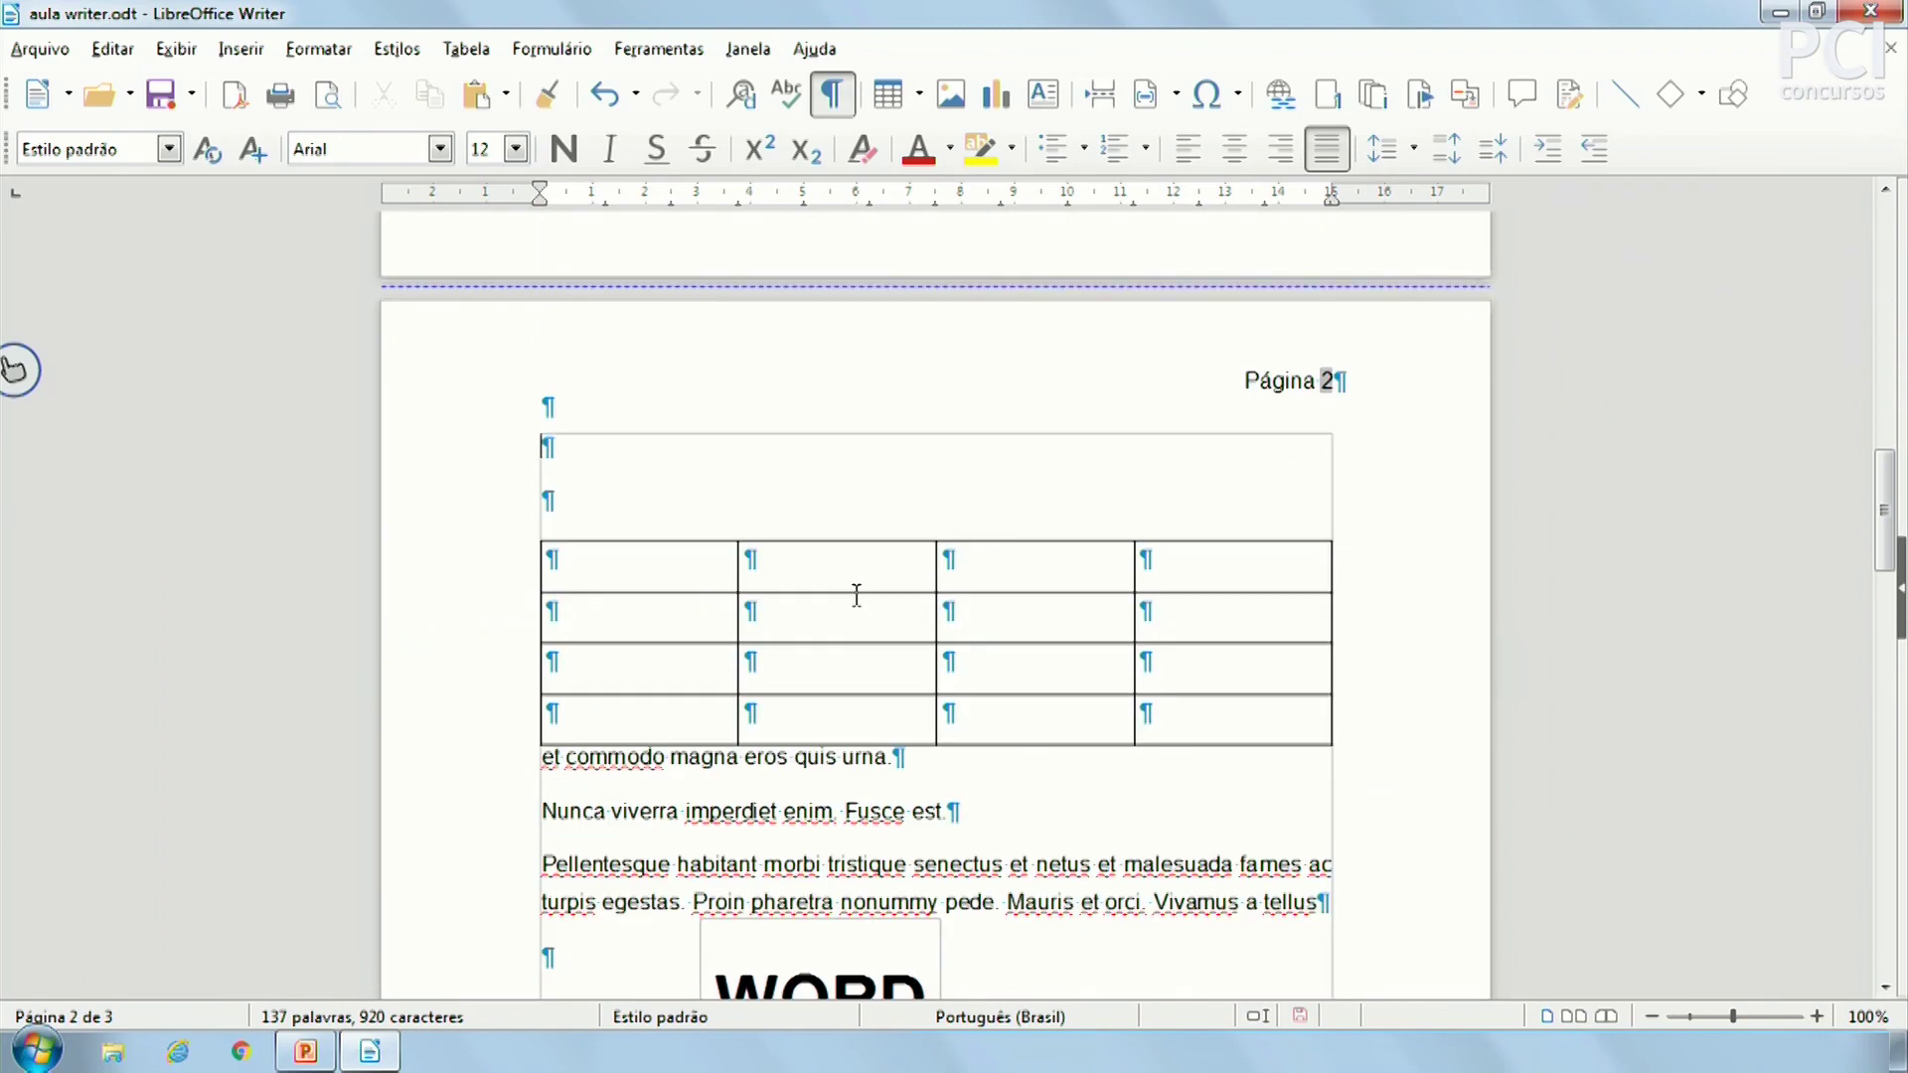
# View the available field types without inserting one, and delete one empty paragraph above the table on page 2
pyautogui.click(1148, 96)
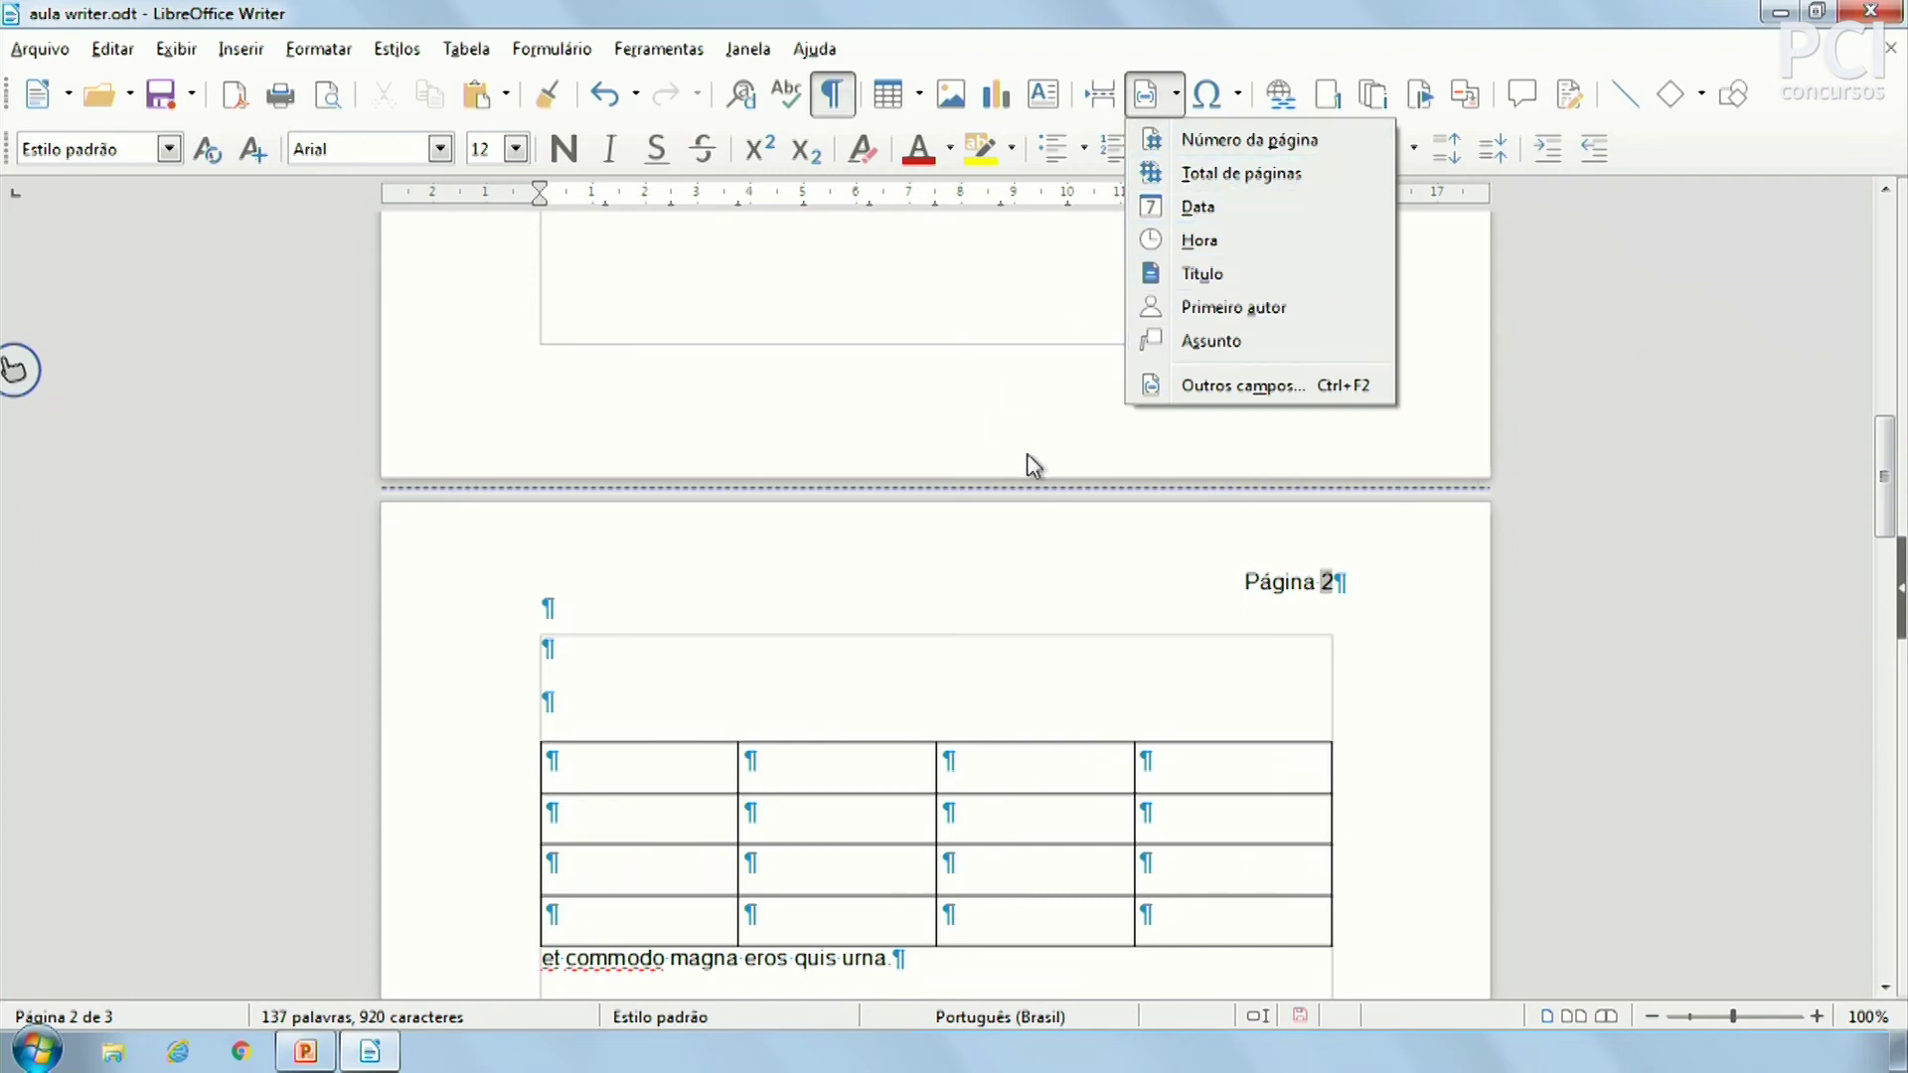
pyautogui.click(1263, 631)
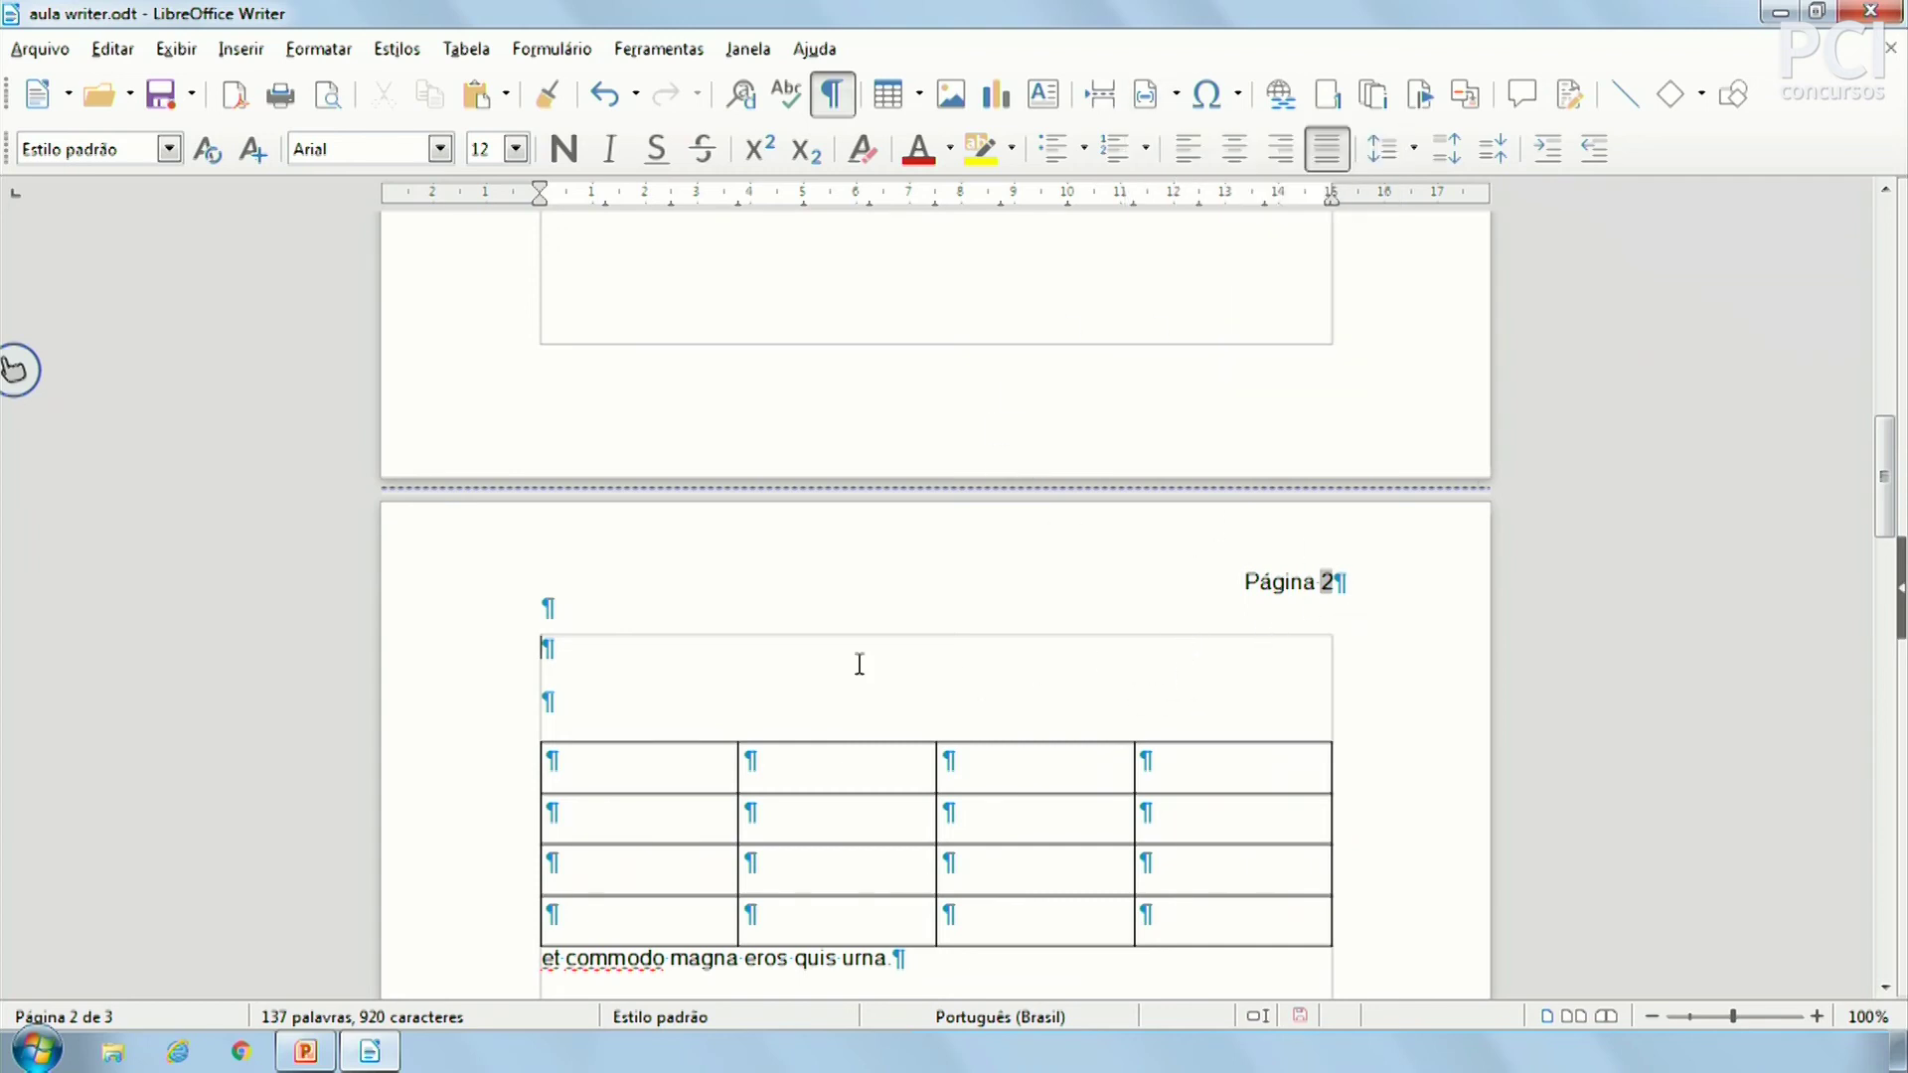
pyautogui.press('Delete')
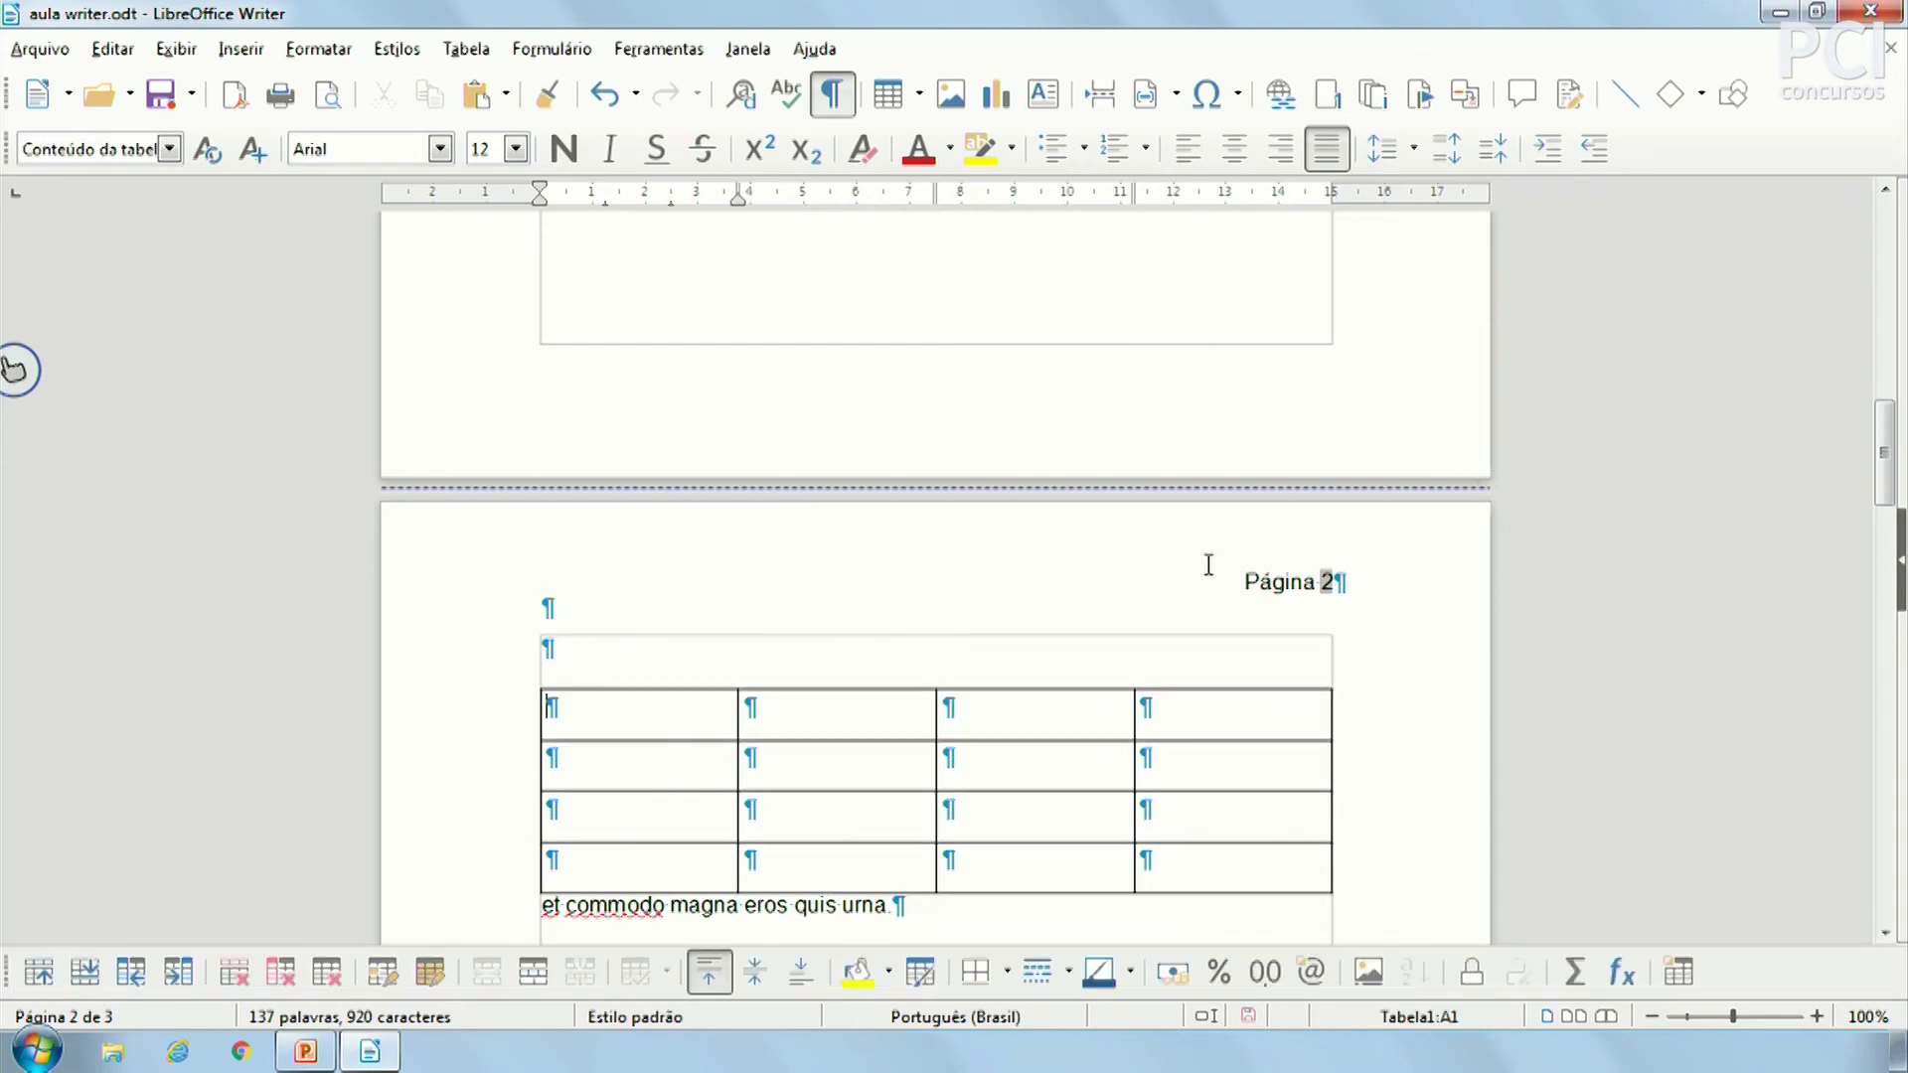
# Select the page number field in the page 2 header and return to the first "Lorem ipsum" paragraph
pyautogui.click(1325, 581)
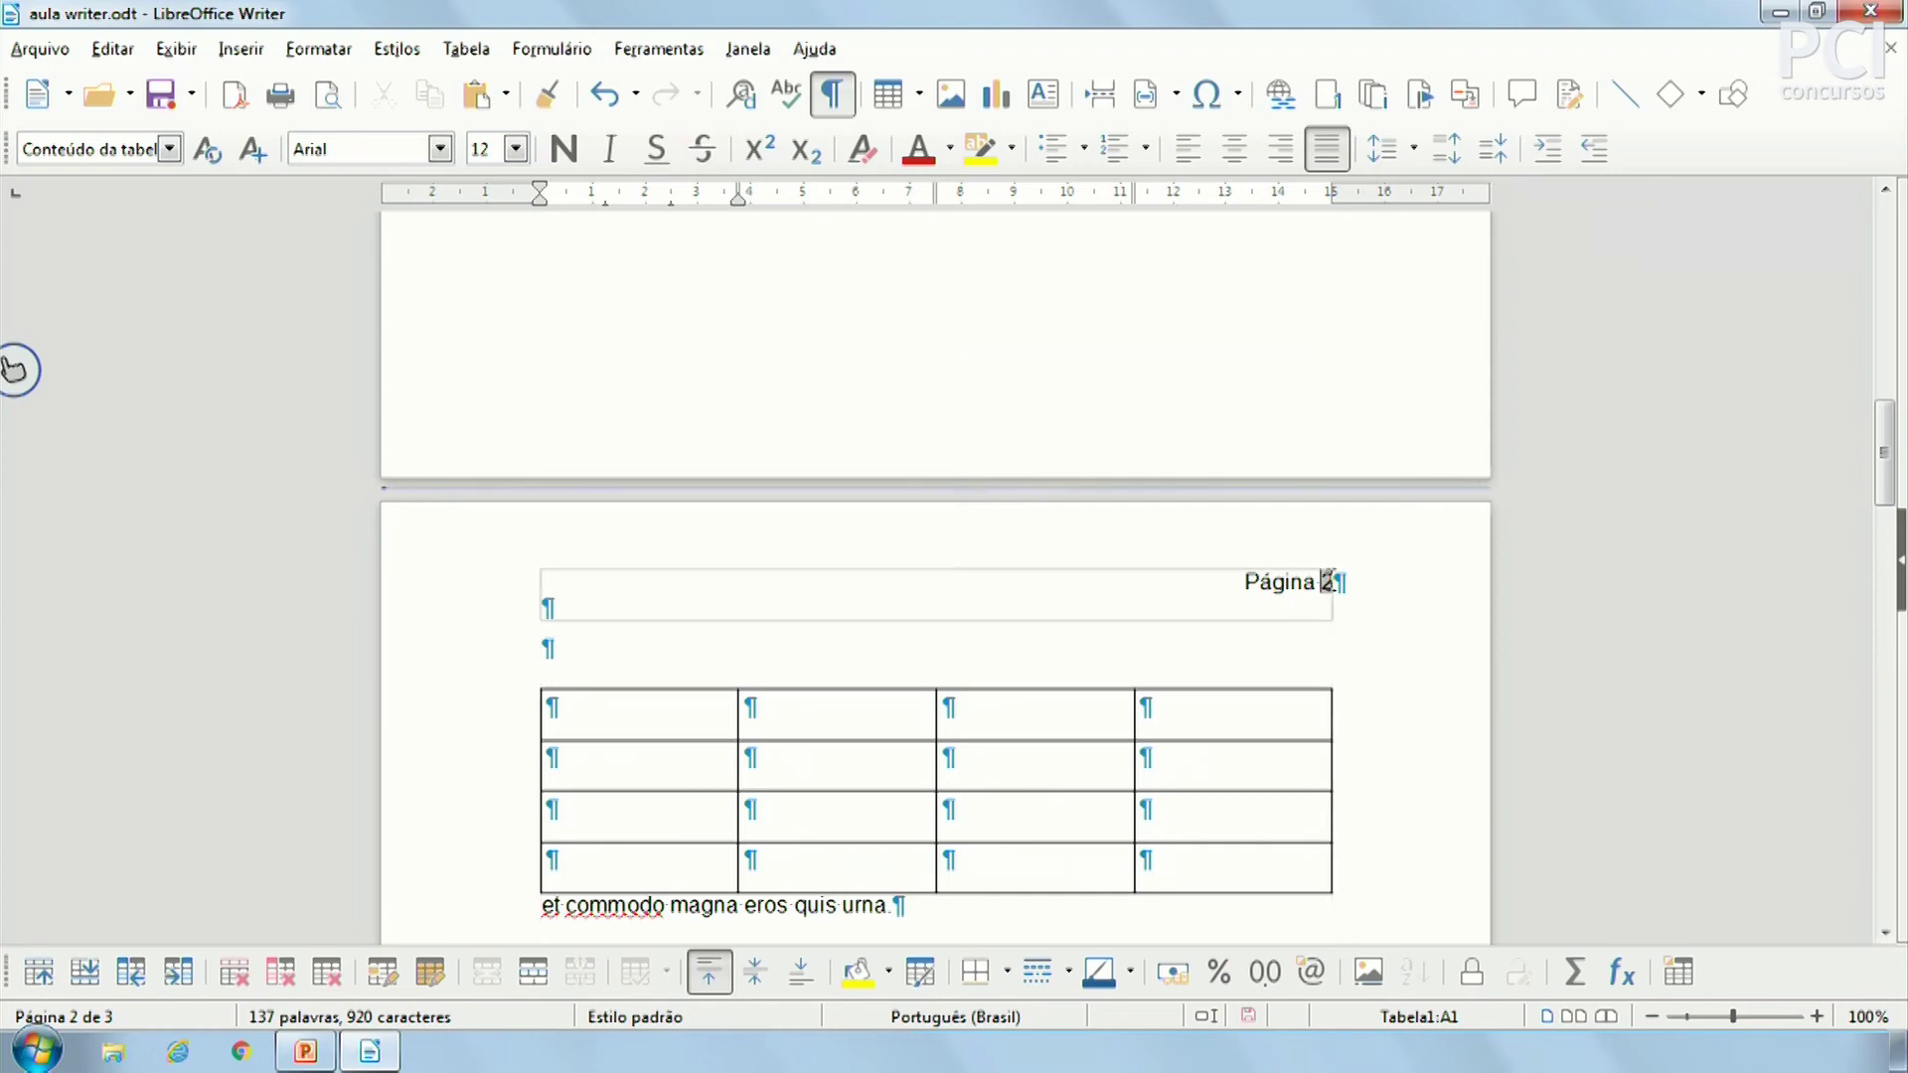
pyautogui.click(1037, 403)
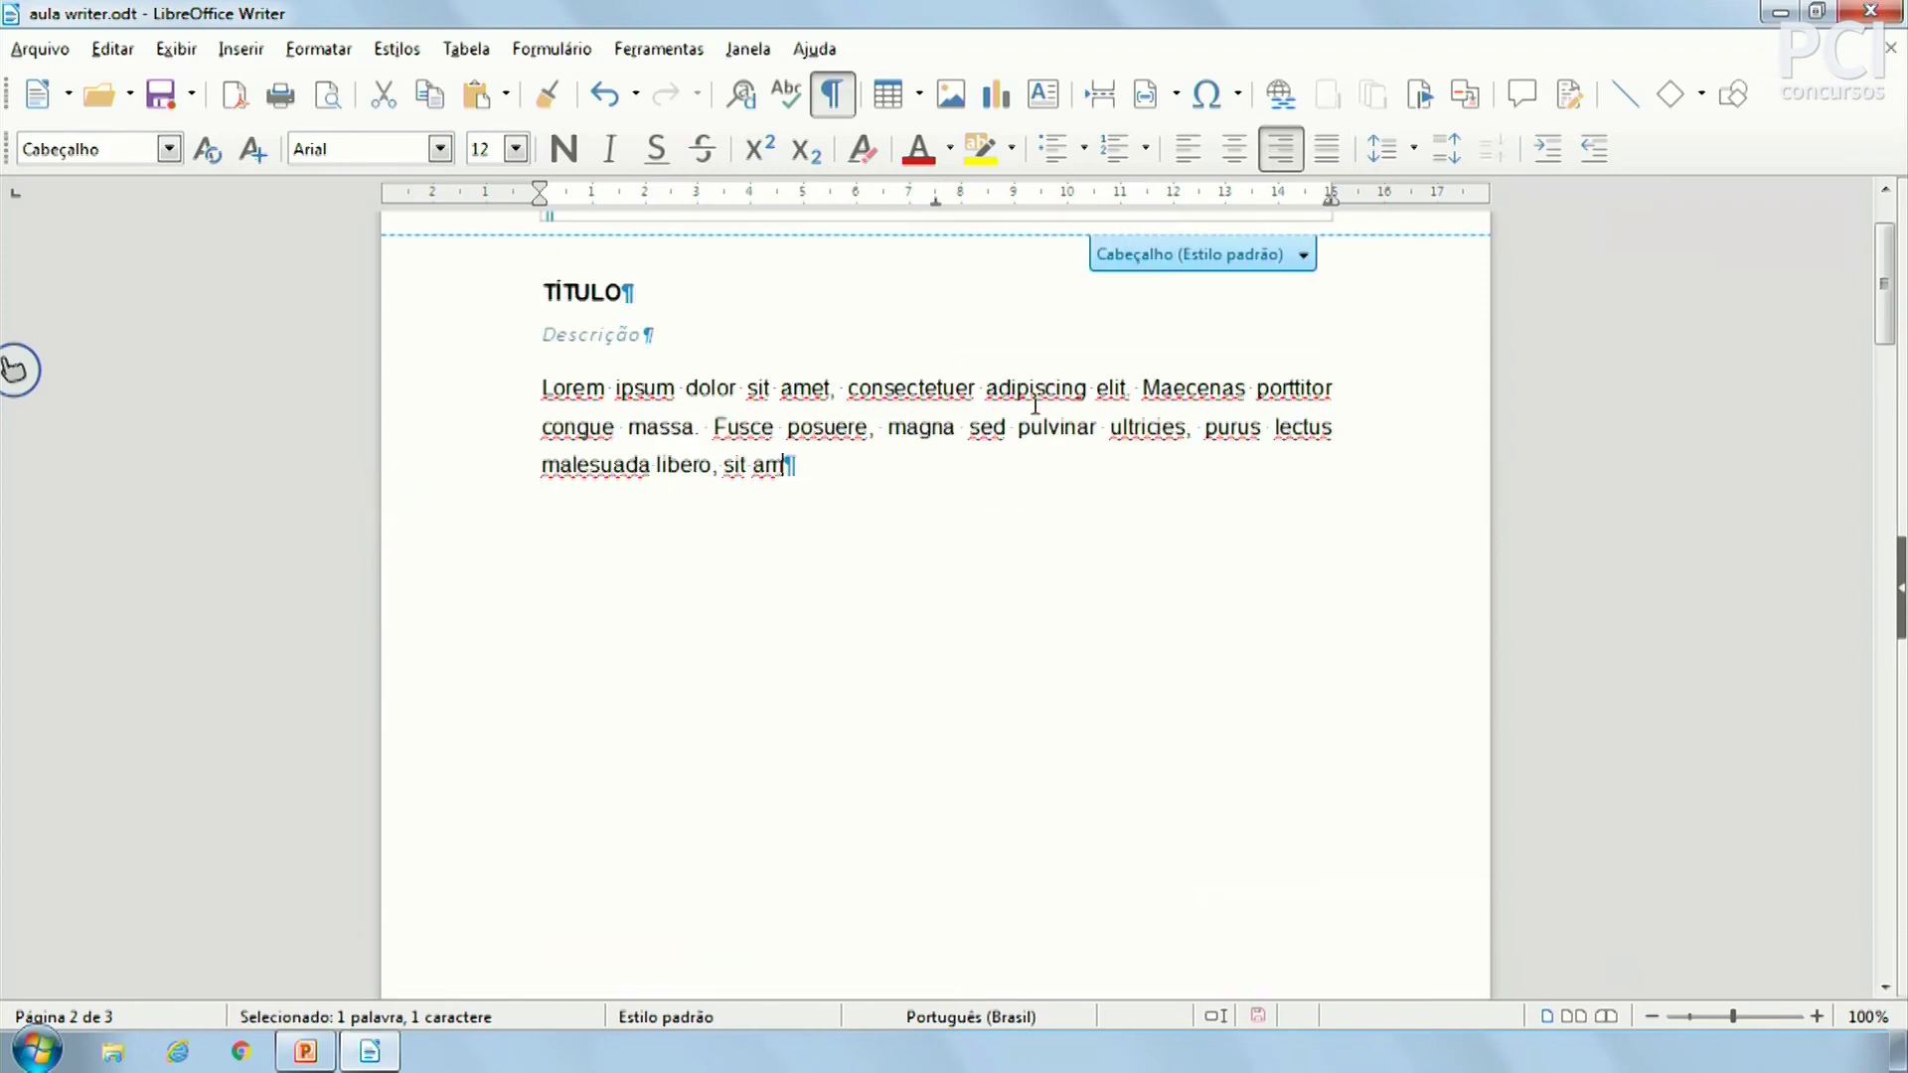
pyautogui.scroll(2, 1034, 403)
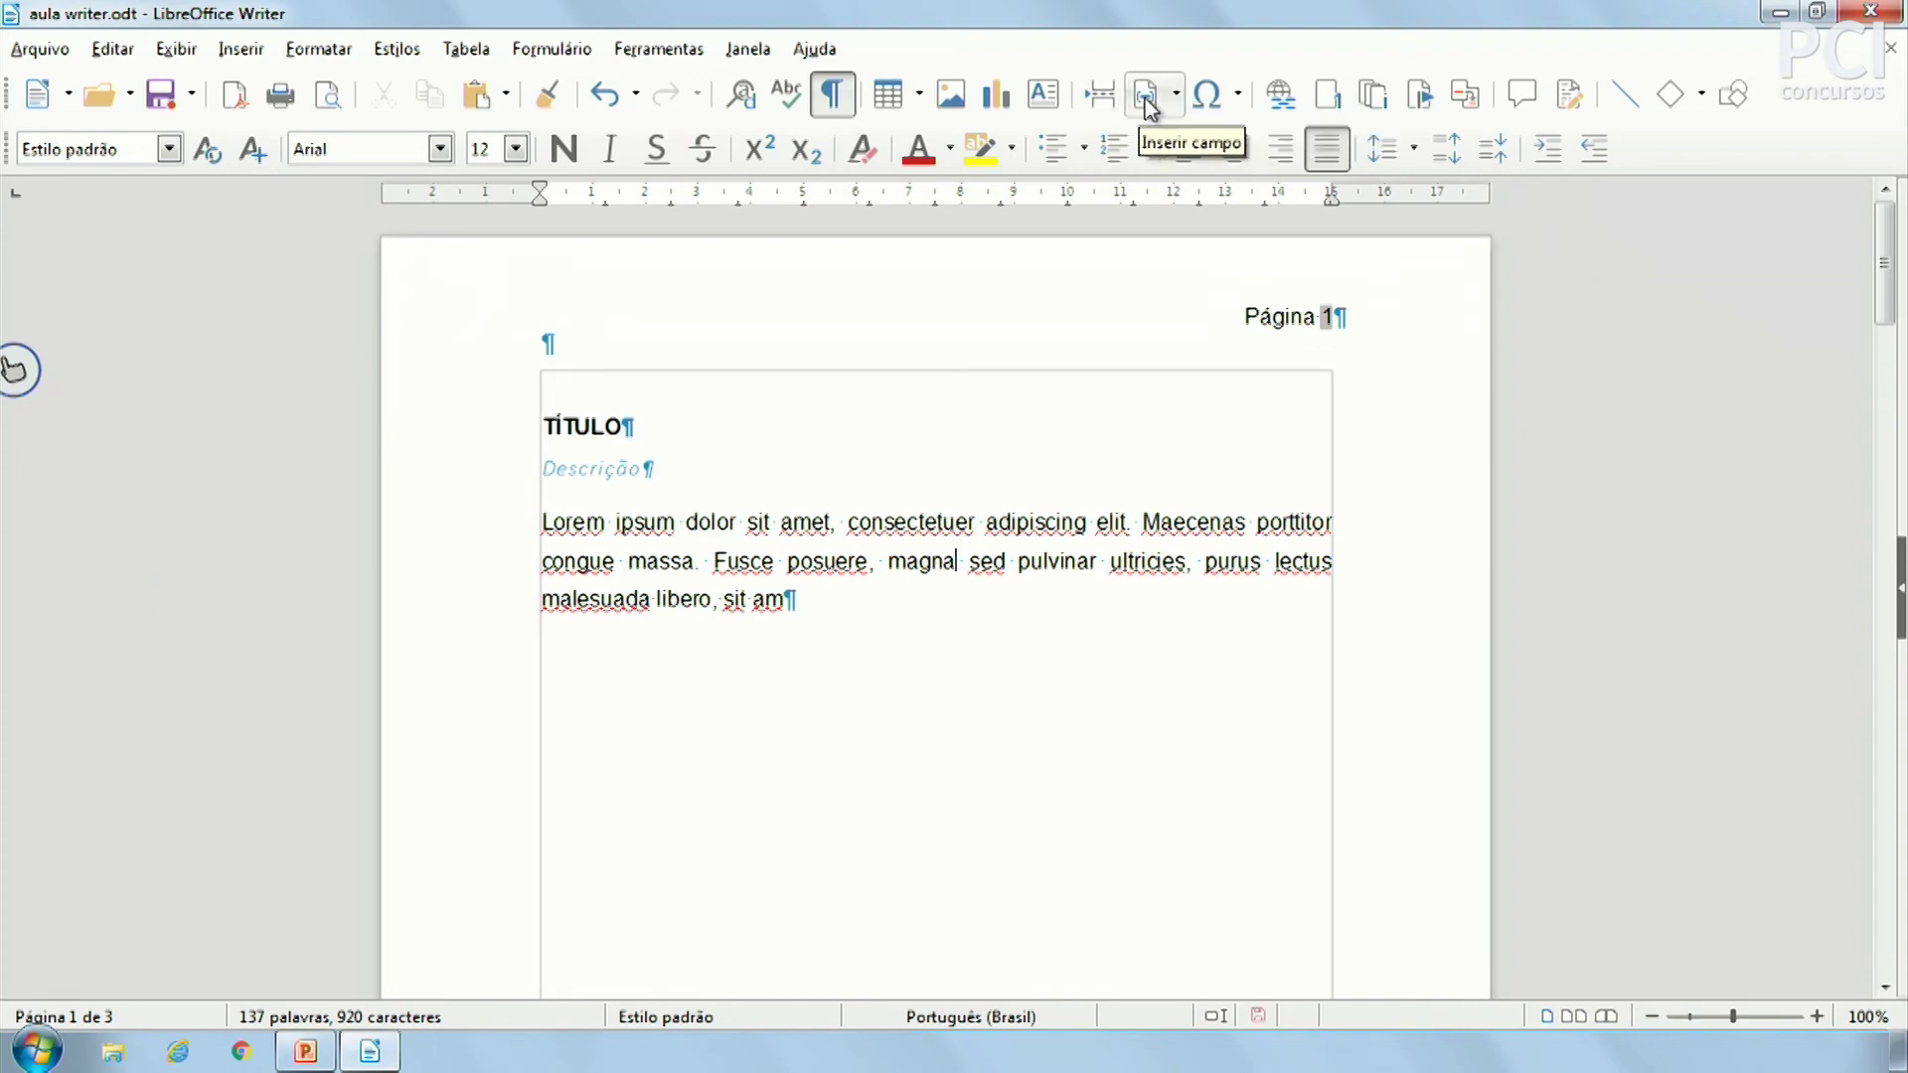
# Browse the favourite symbols and the full Arial special character set without inserting a character
pyautogui.click(1224, 102)
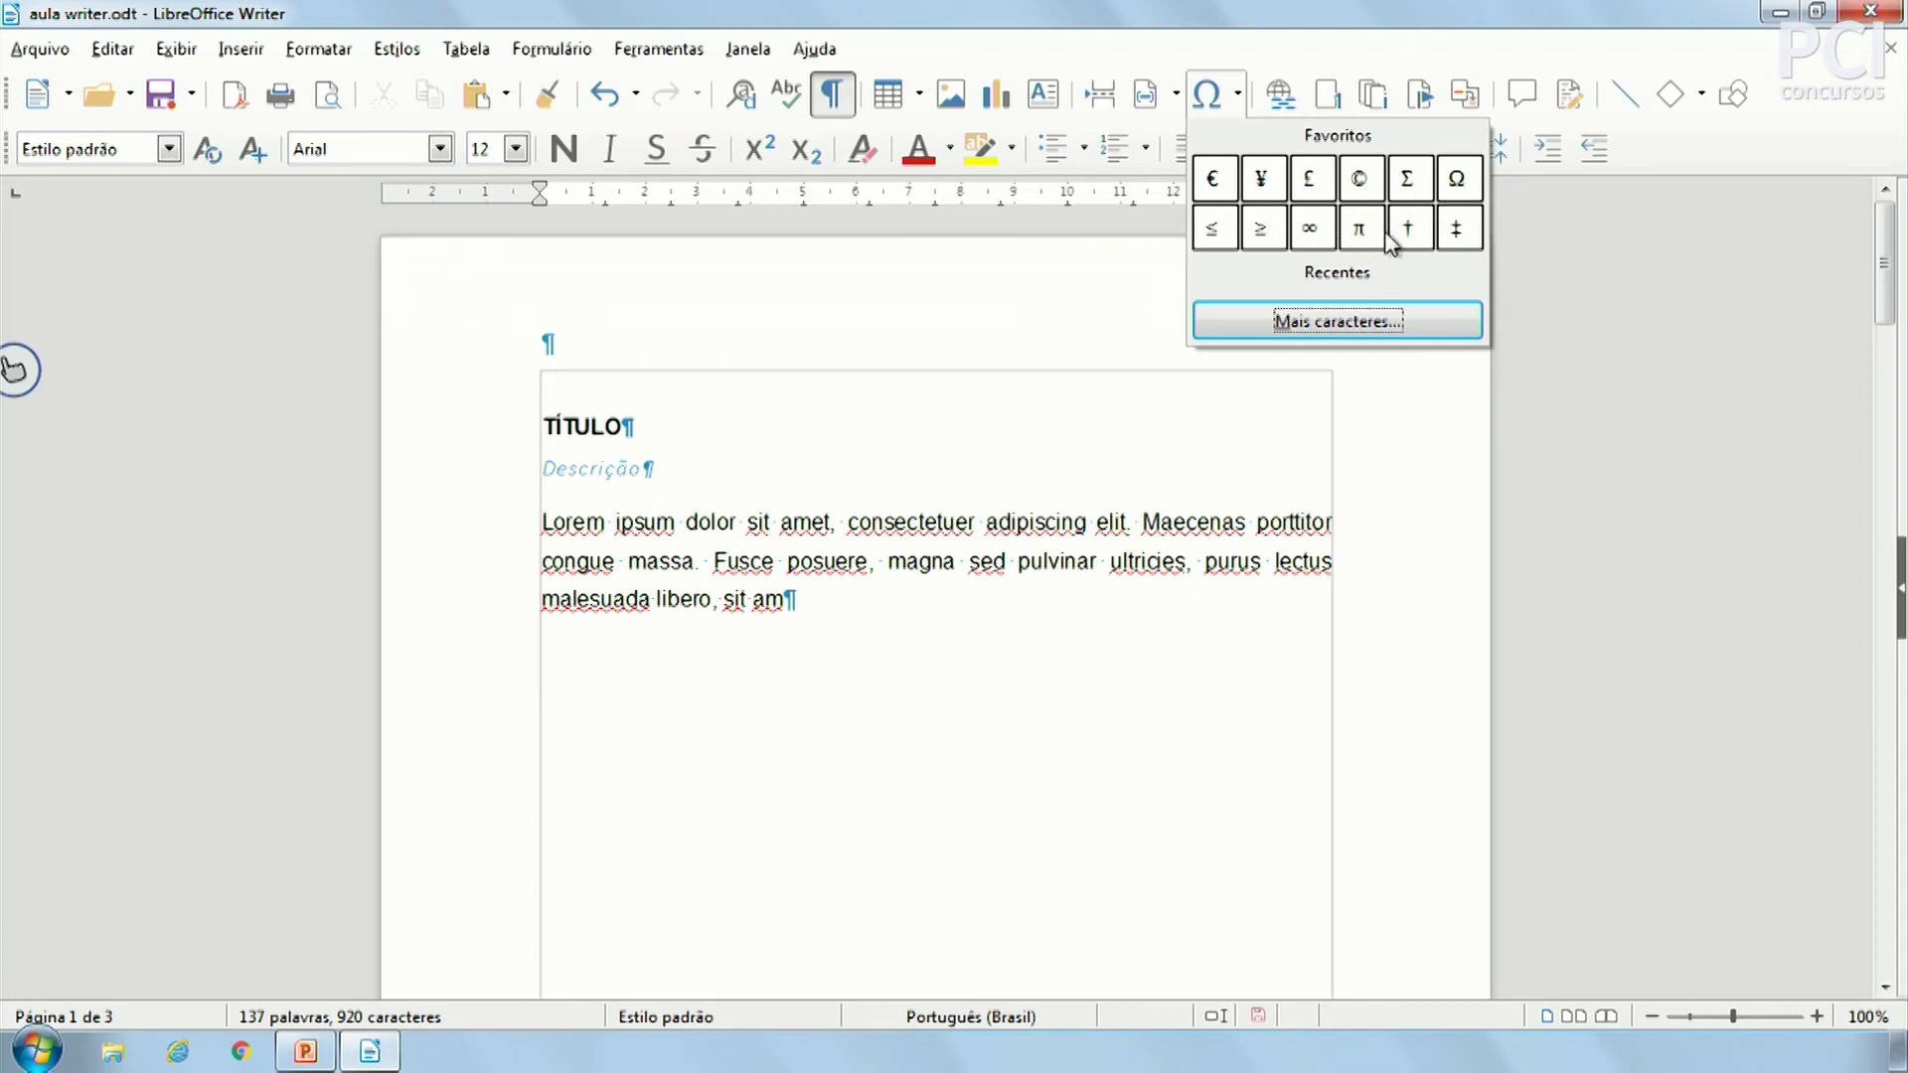
pyautogui.click(1364, 316)
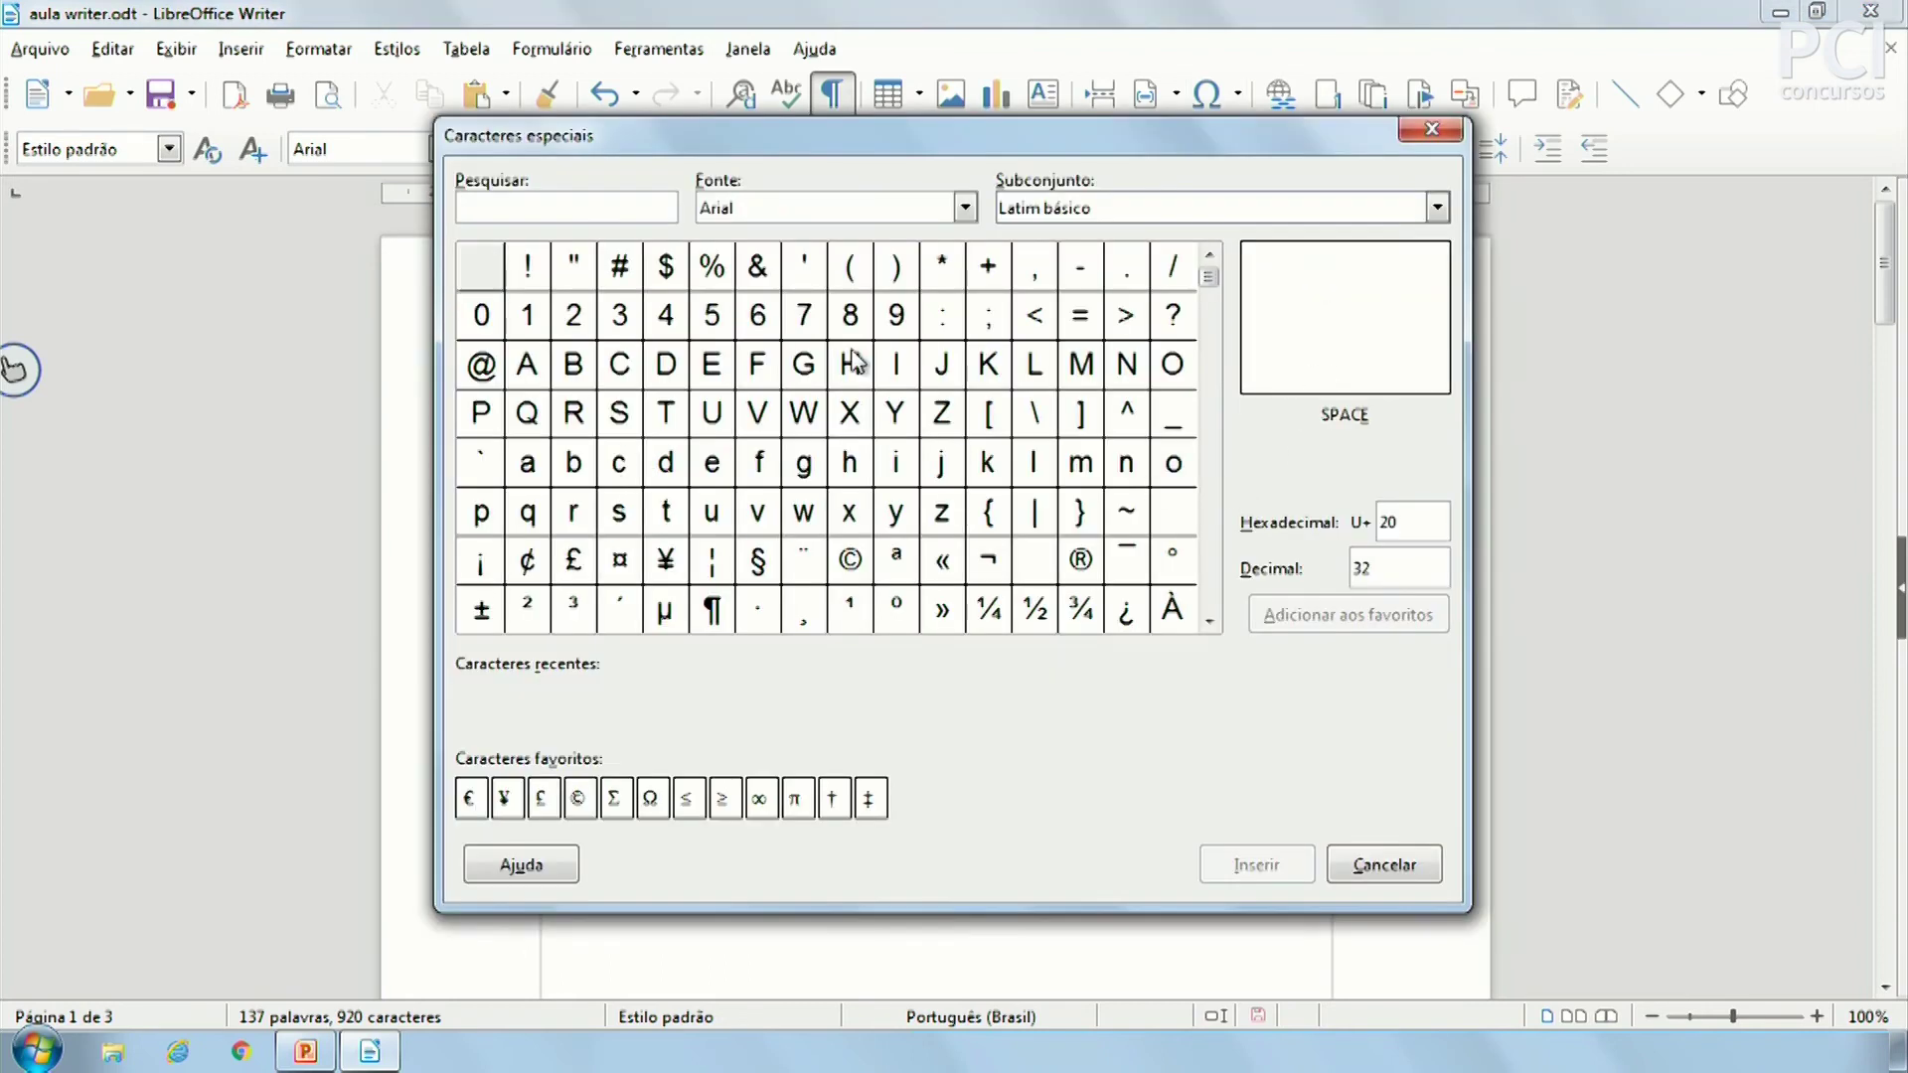
pyautogui.click(942, 563)
pyautogui.scroll(-4, 954, 549)
pyautogui.scroll(-10, 954, 549)
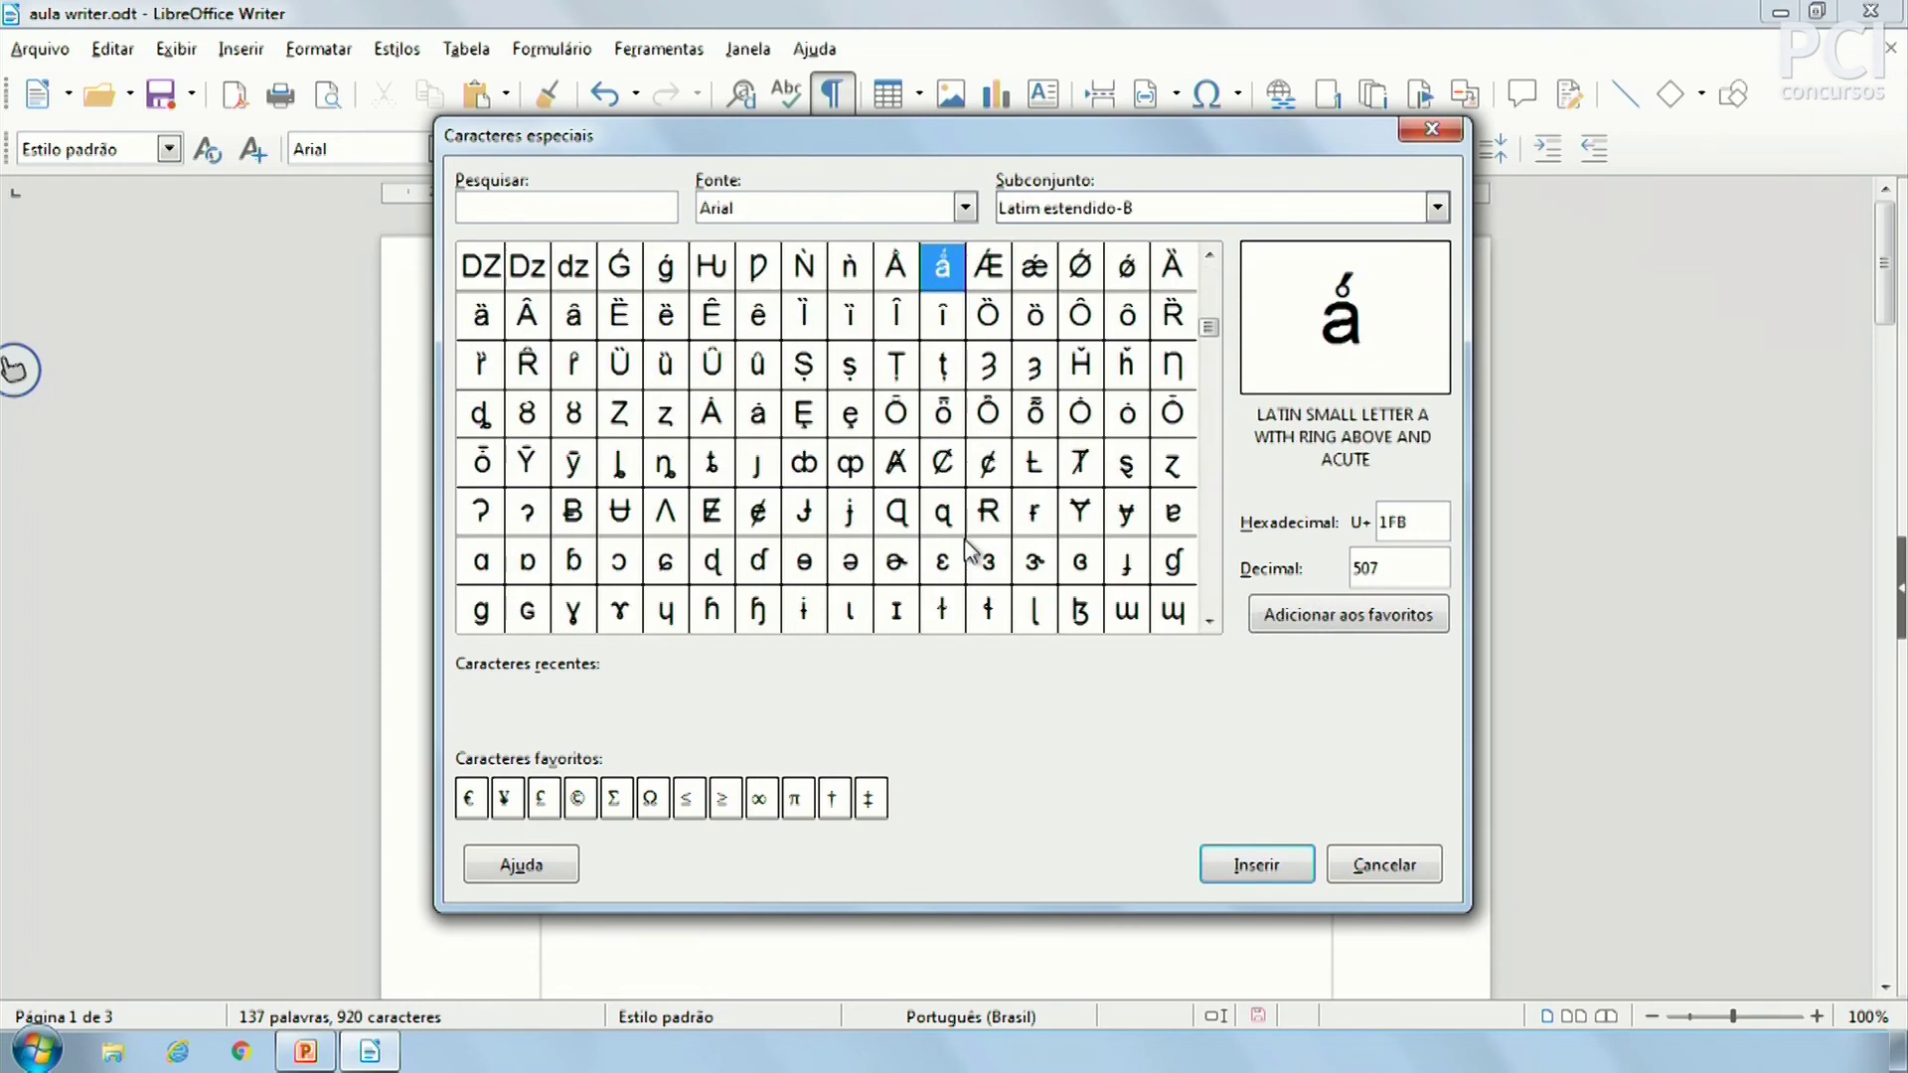
pyautogui.click(1385, 864)
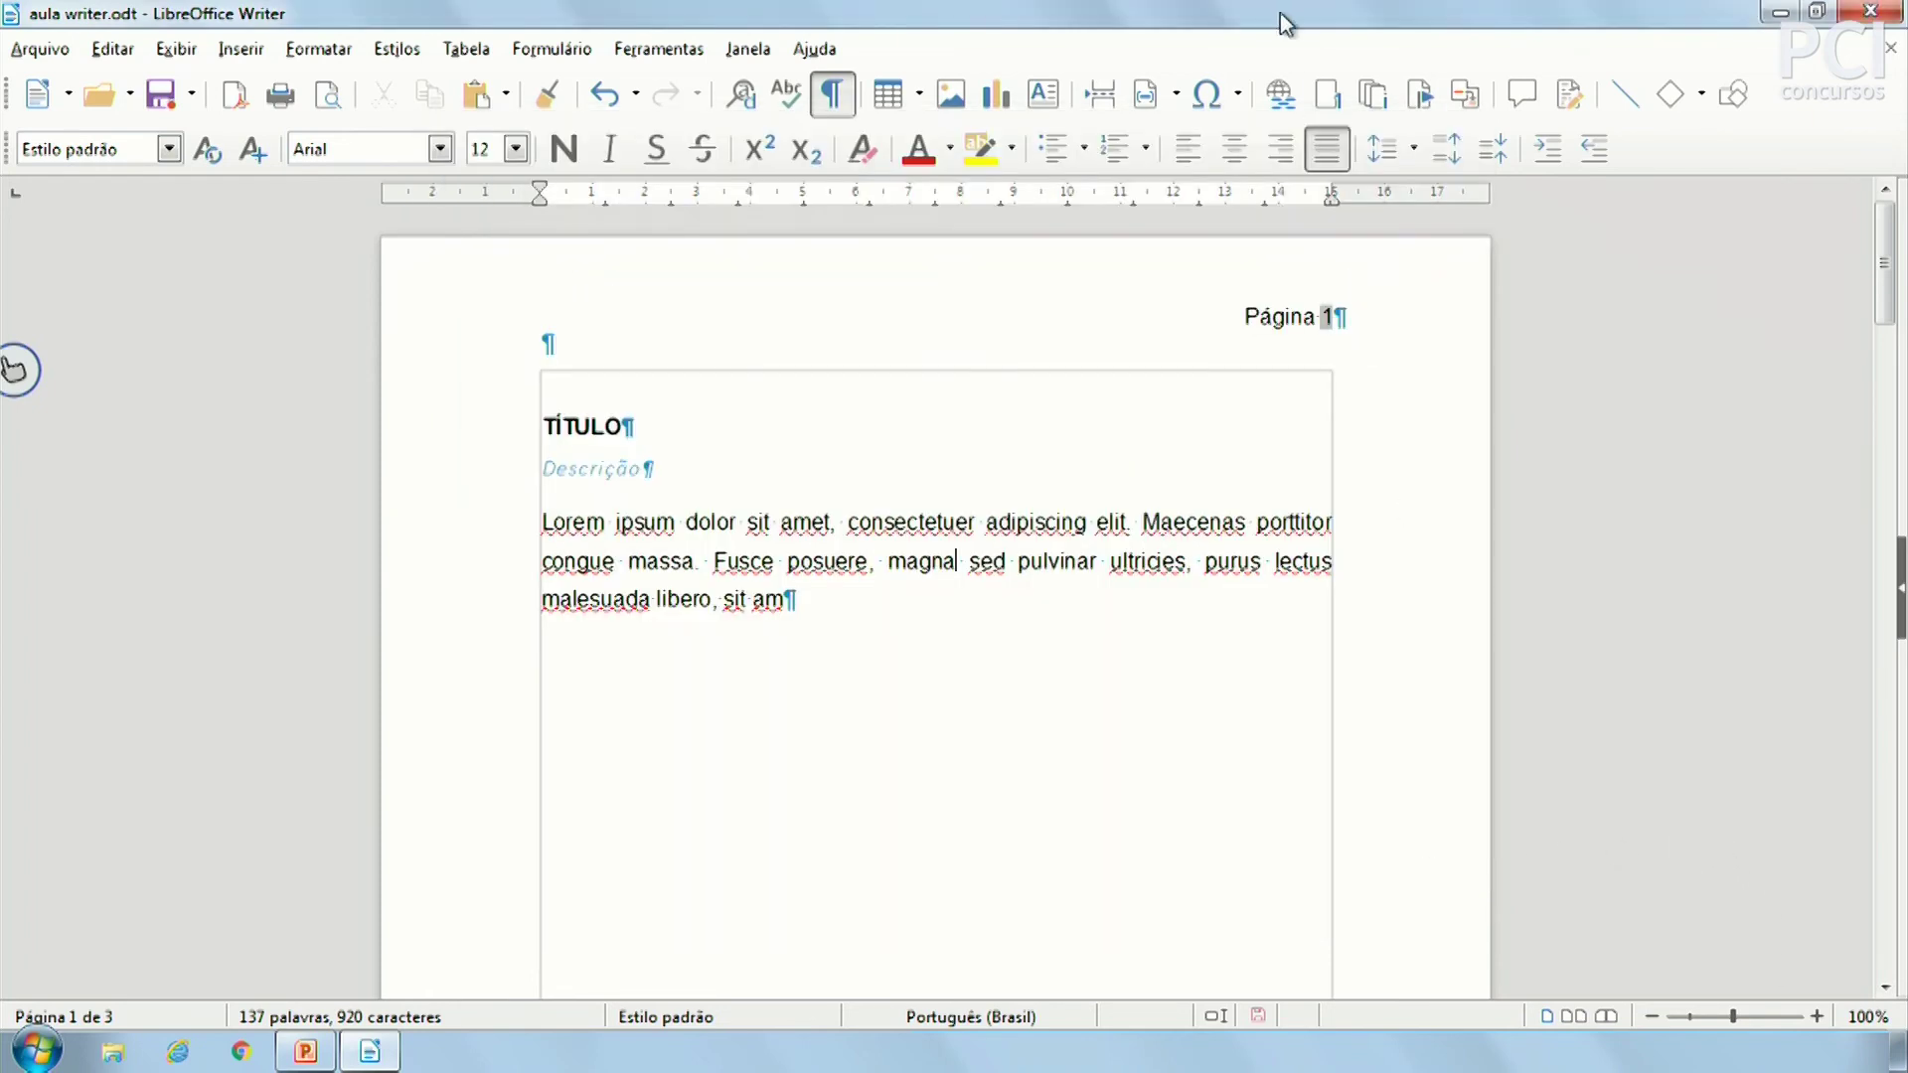
pyautogui.click(1218, 96)
pyautogui.click(1220, 103)
pyautogui.write('Clique aqui')
pyautogui.hotkey('shift', 'Home')
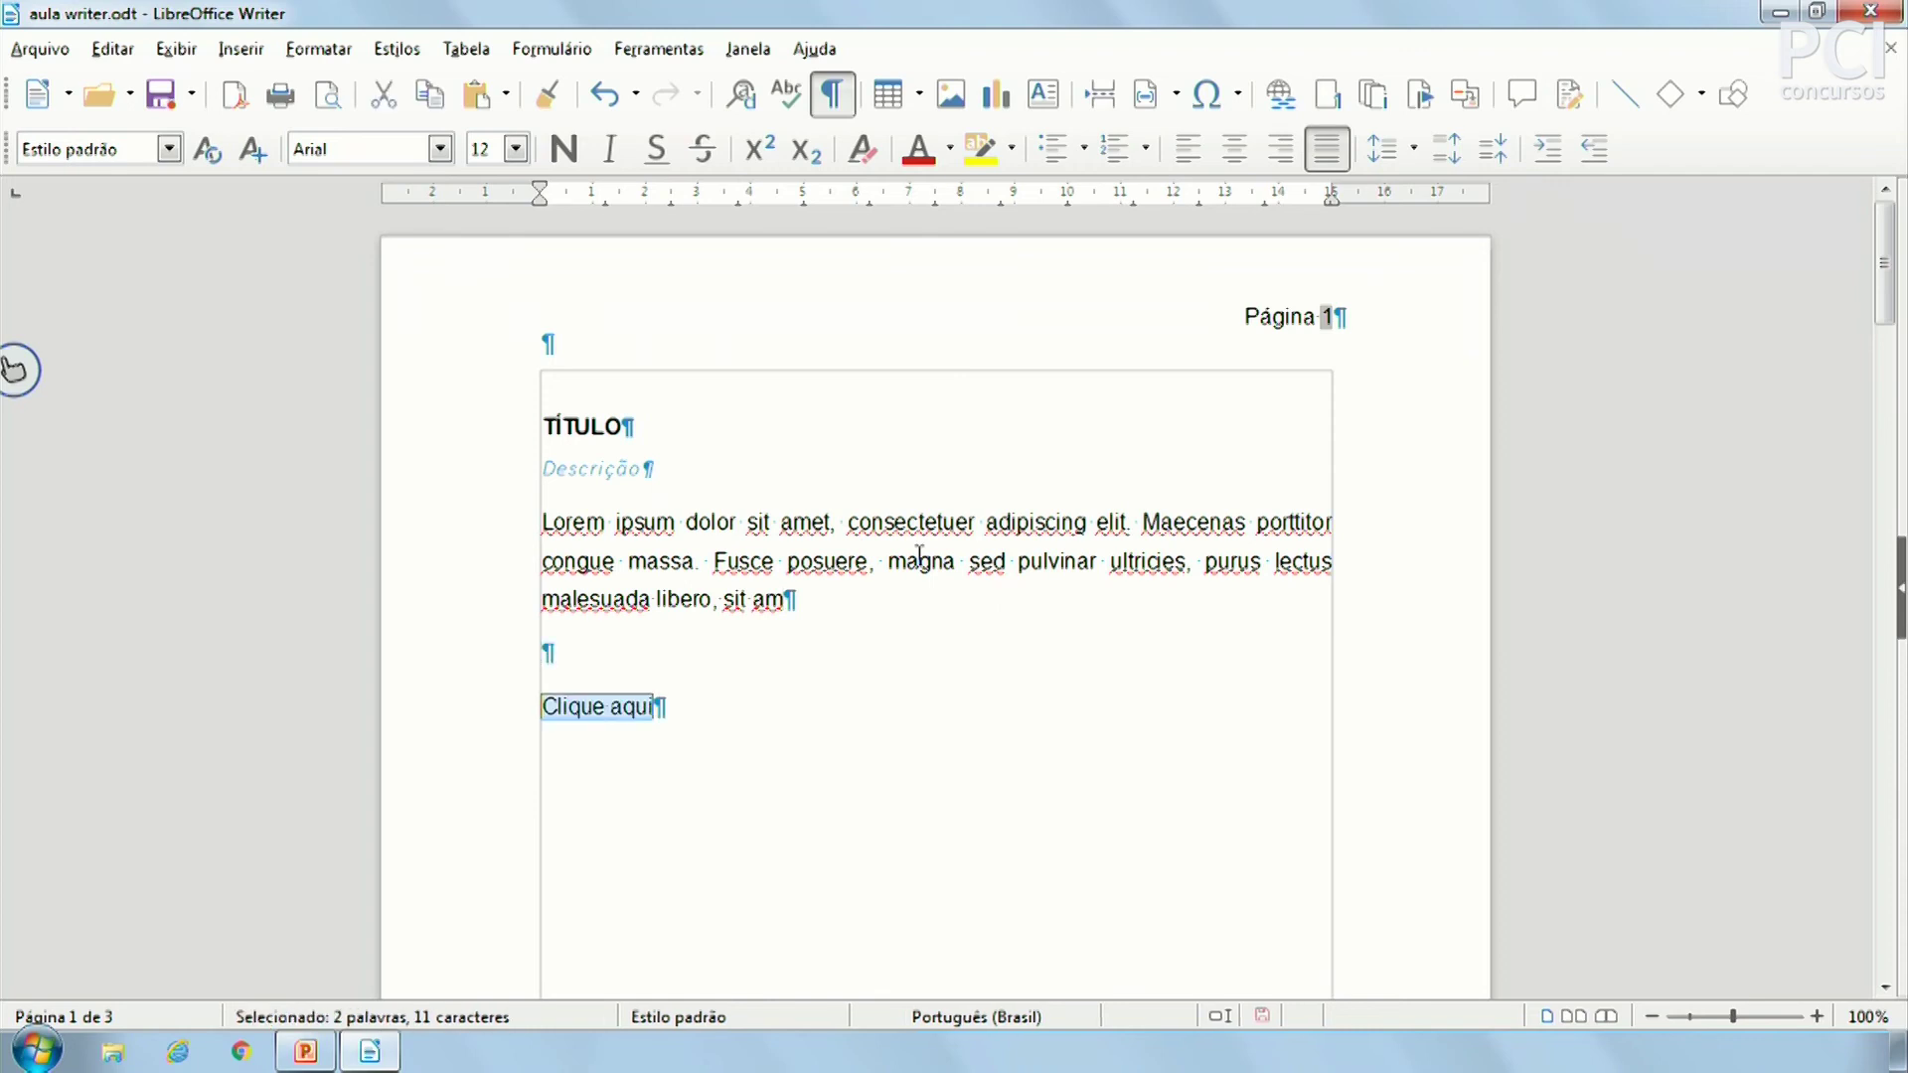
pyautogui.click(1283, 93)
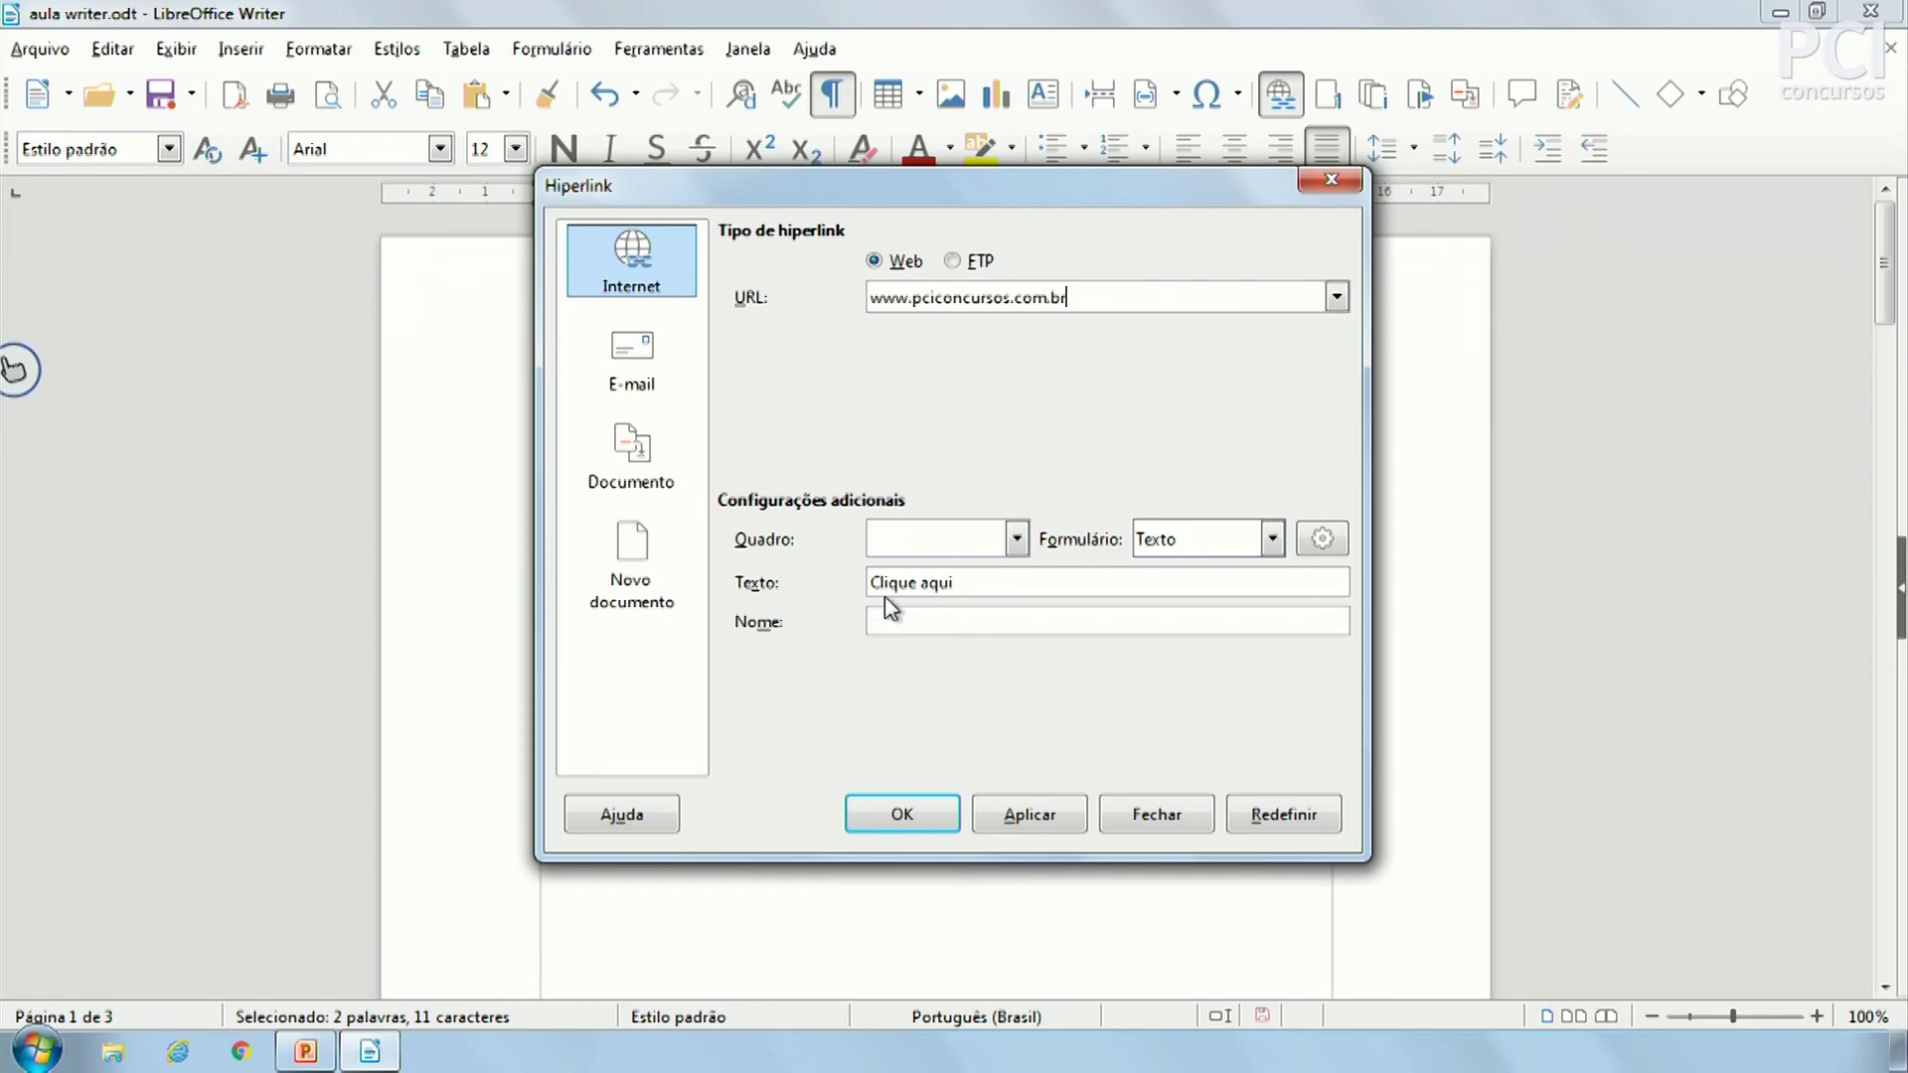
pyautogui.moveTo(959, 587); pyautogui.dragTo(871, 587)
pyautogui.click(929, 810)
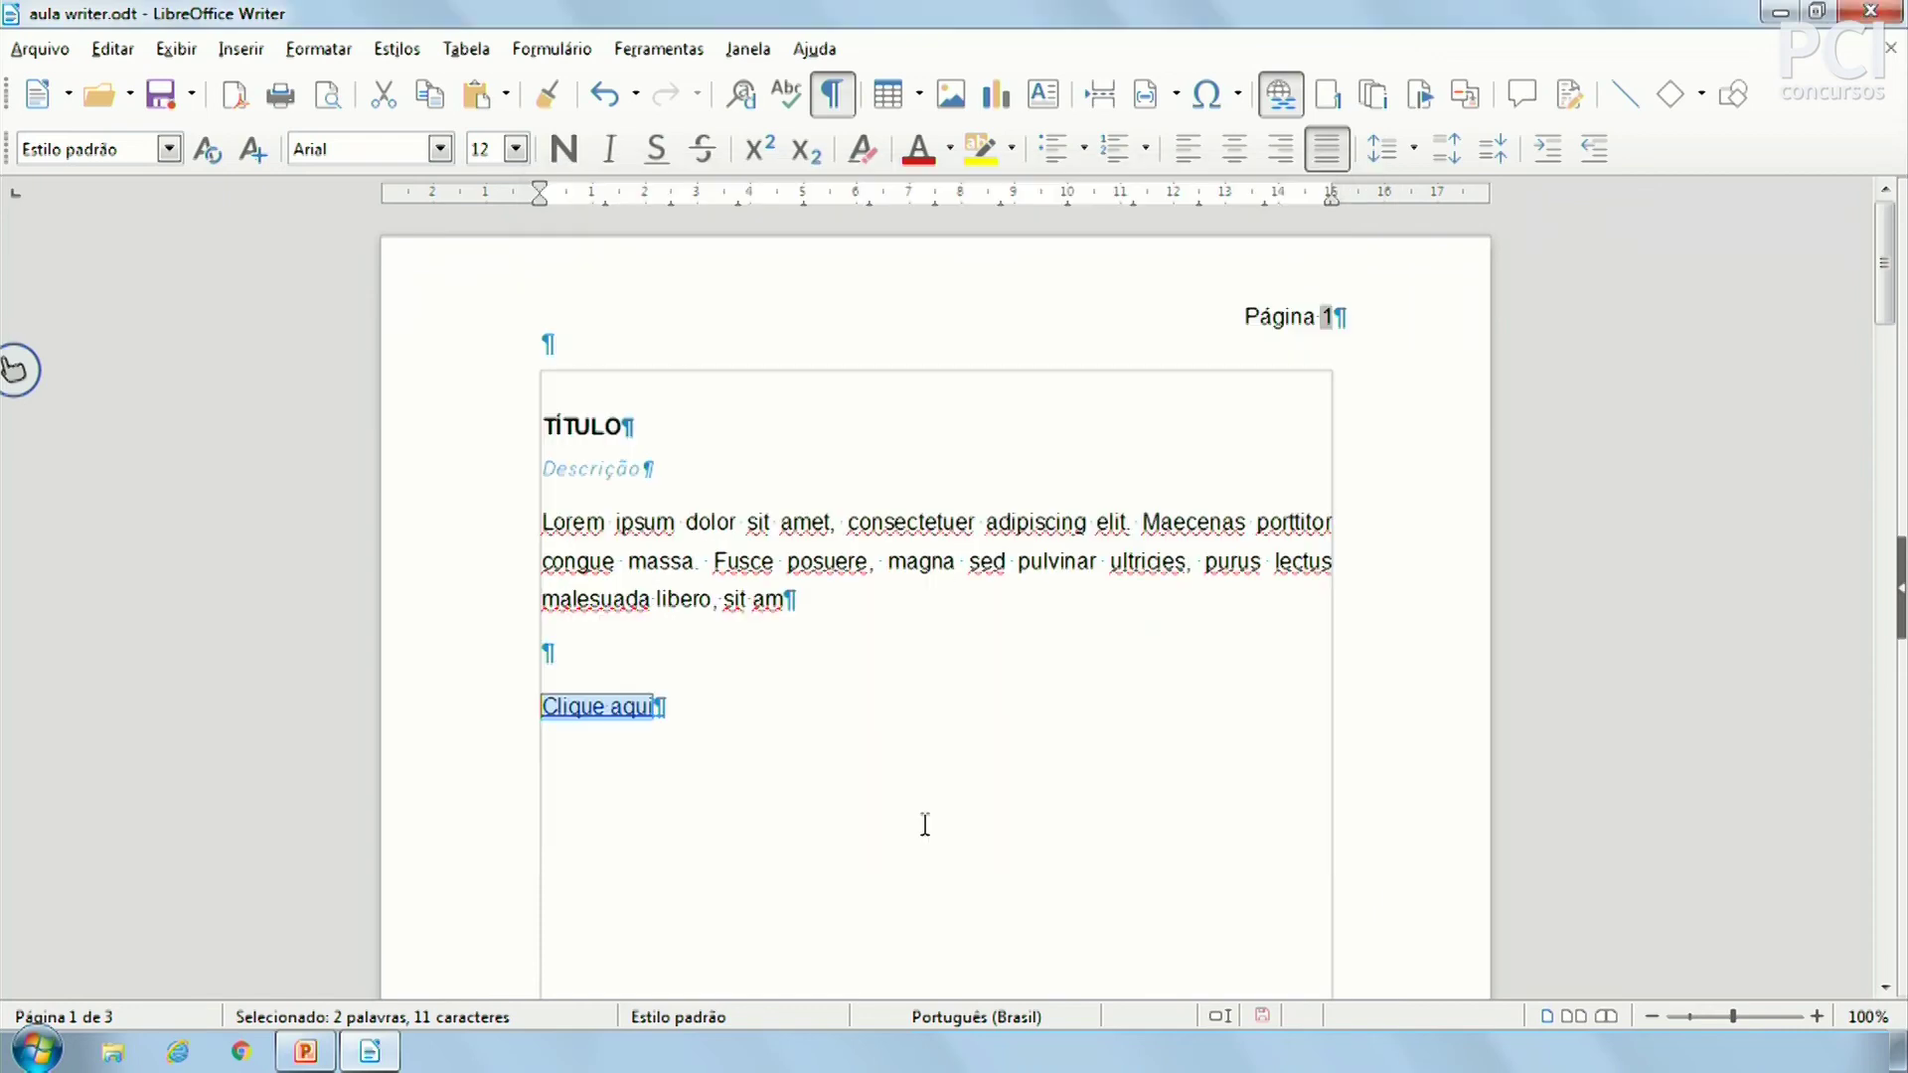
# Add the word "email" after the "Clique aqui" link and select it
pyautogui.click(651, 710)
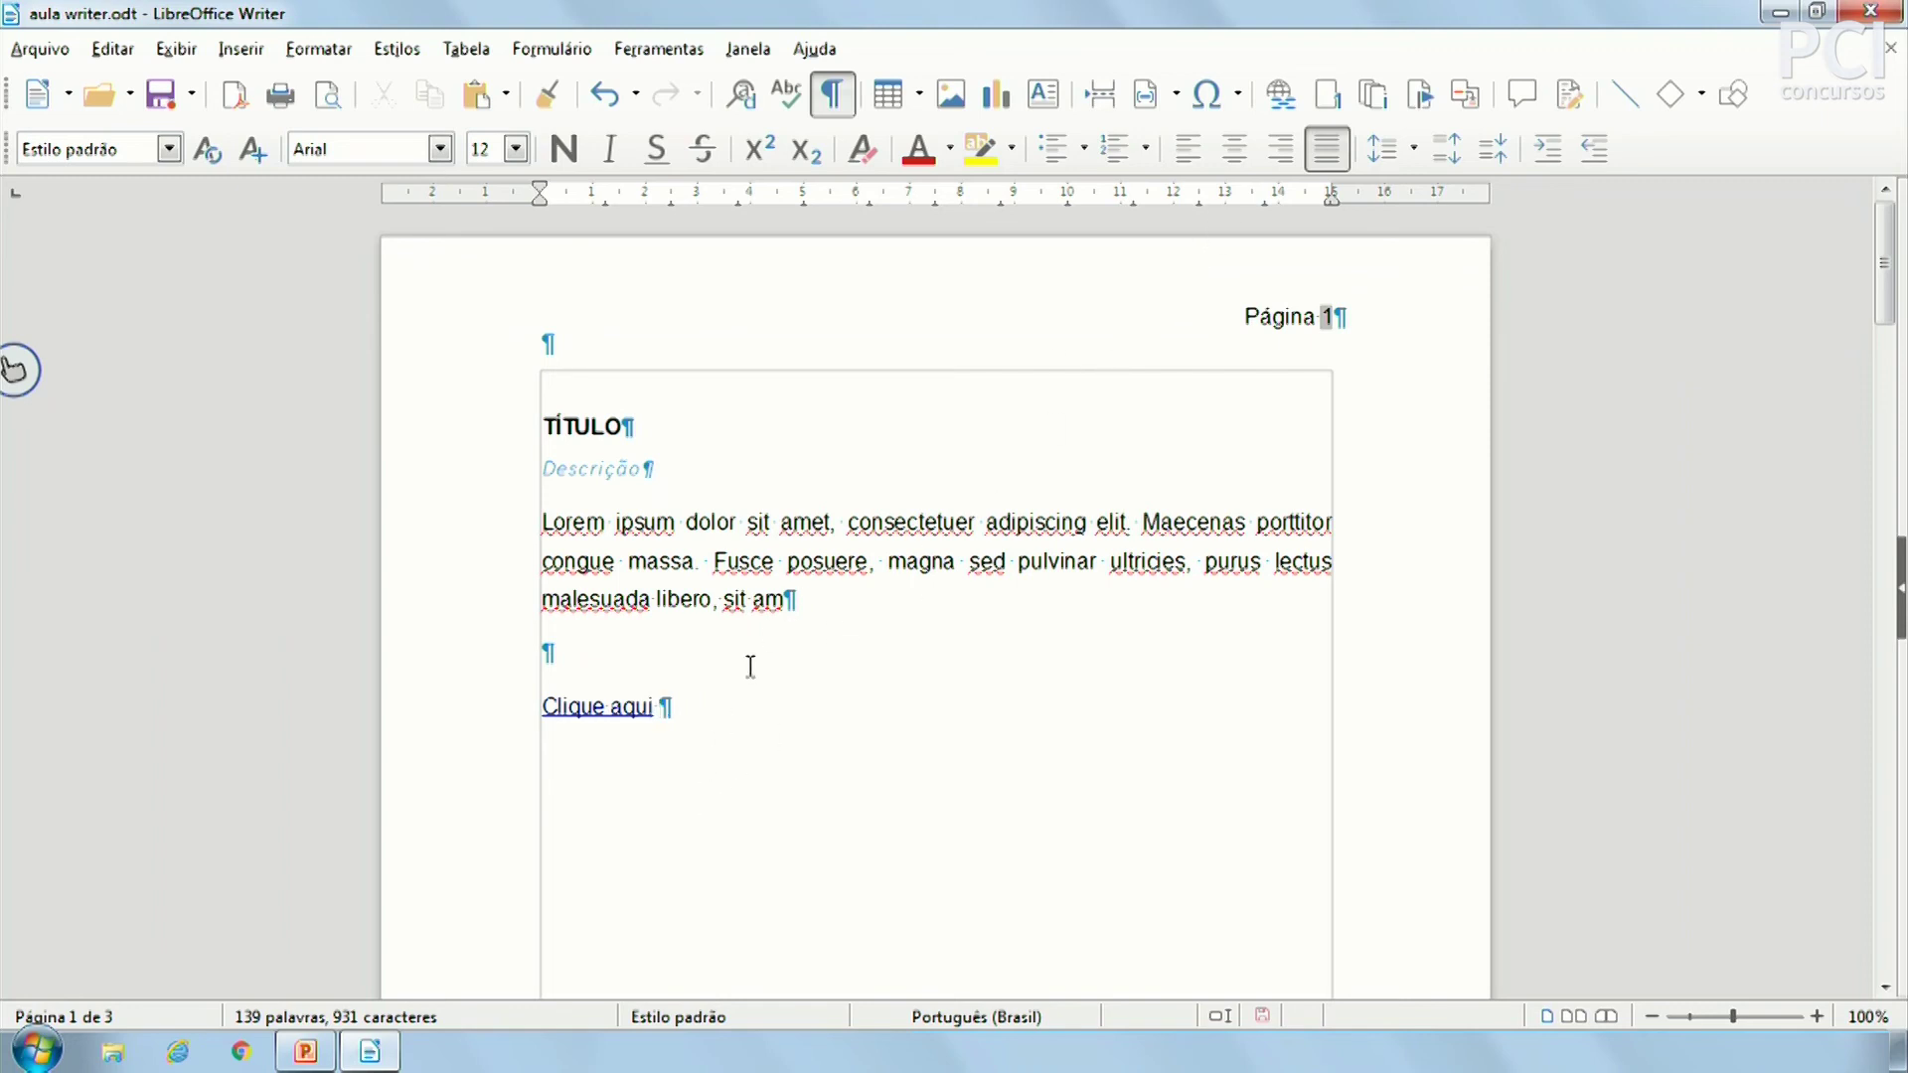
pyautogui.write('email')
pyautogui.hotkey('ctrl', 'shift', 'Left')
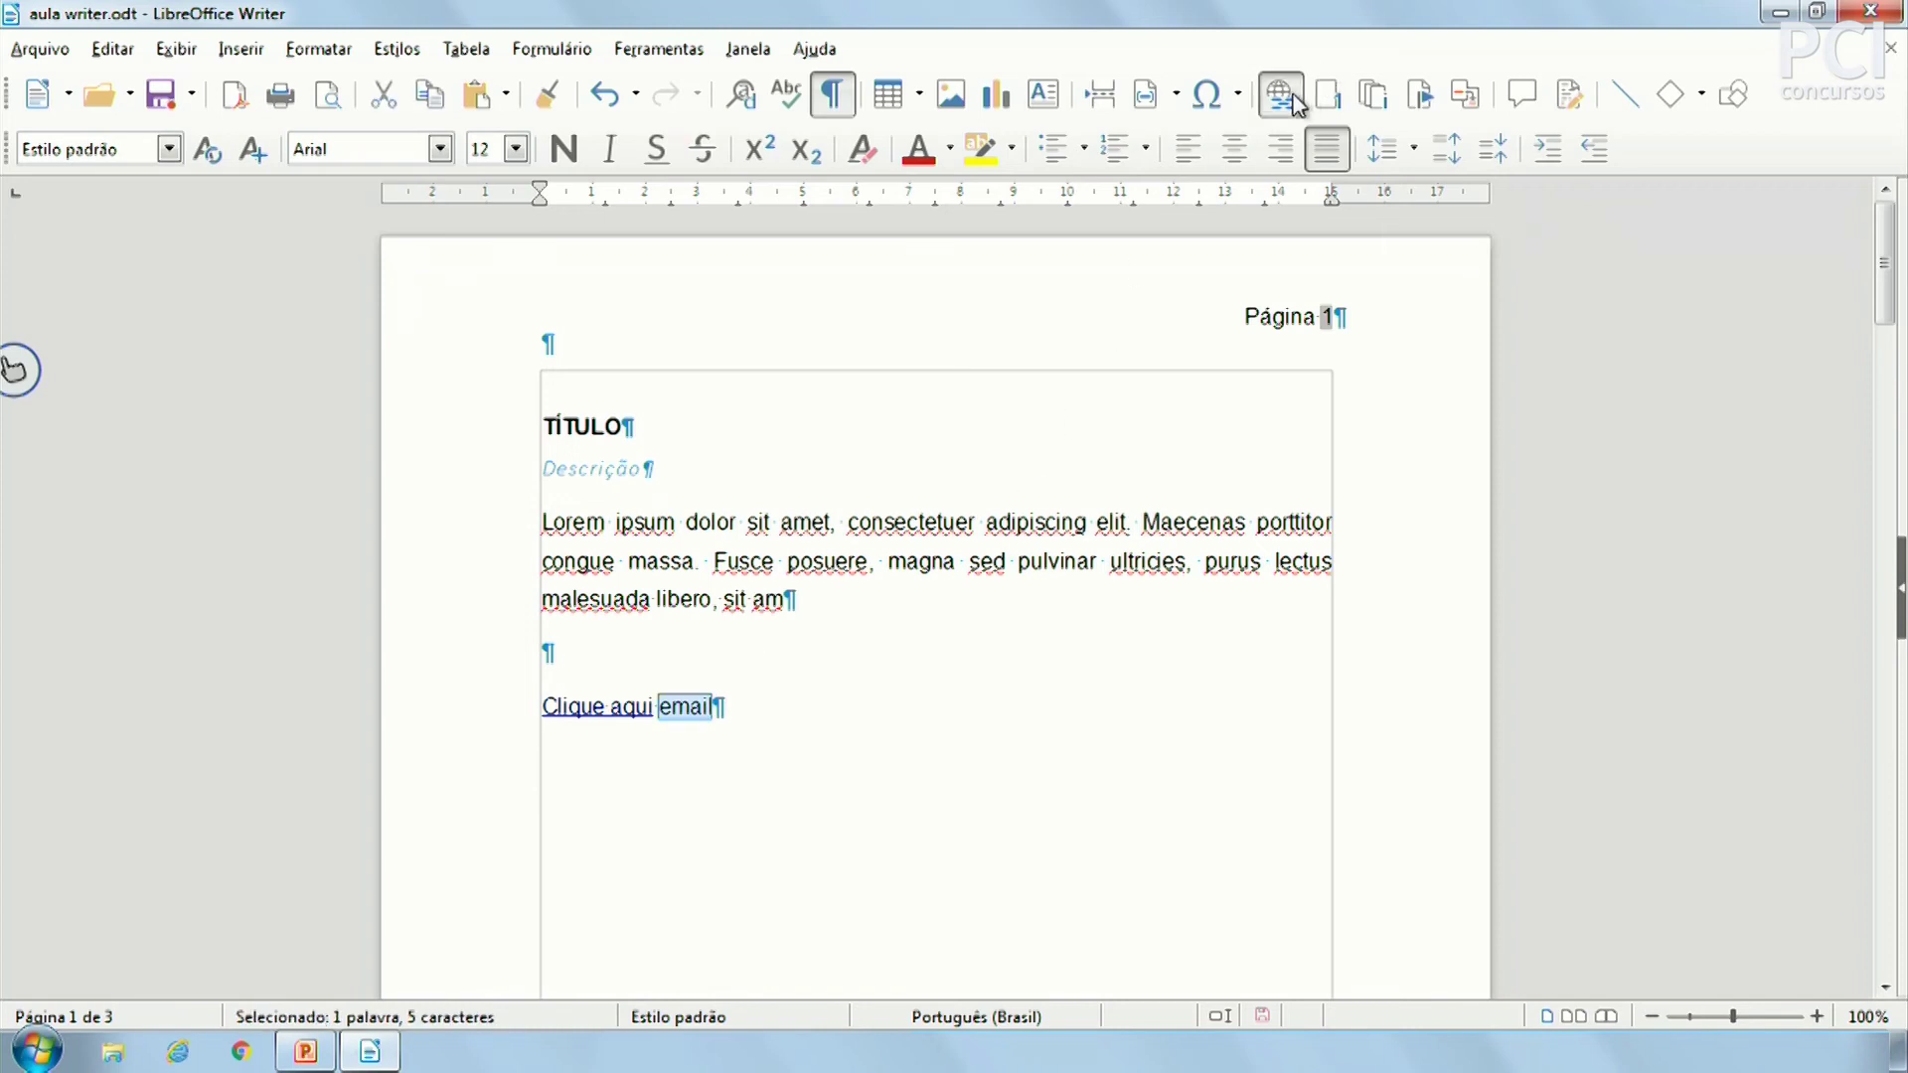
# Examine the E-mail, Documento and Novo documento hyperlink options for the selected word without creating a link
pyautogui.click(1280, 93)
pyautogui.click(648, 367)
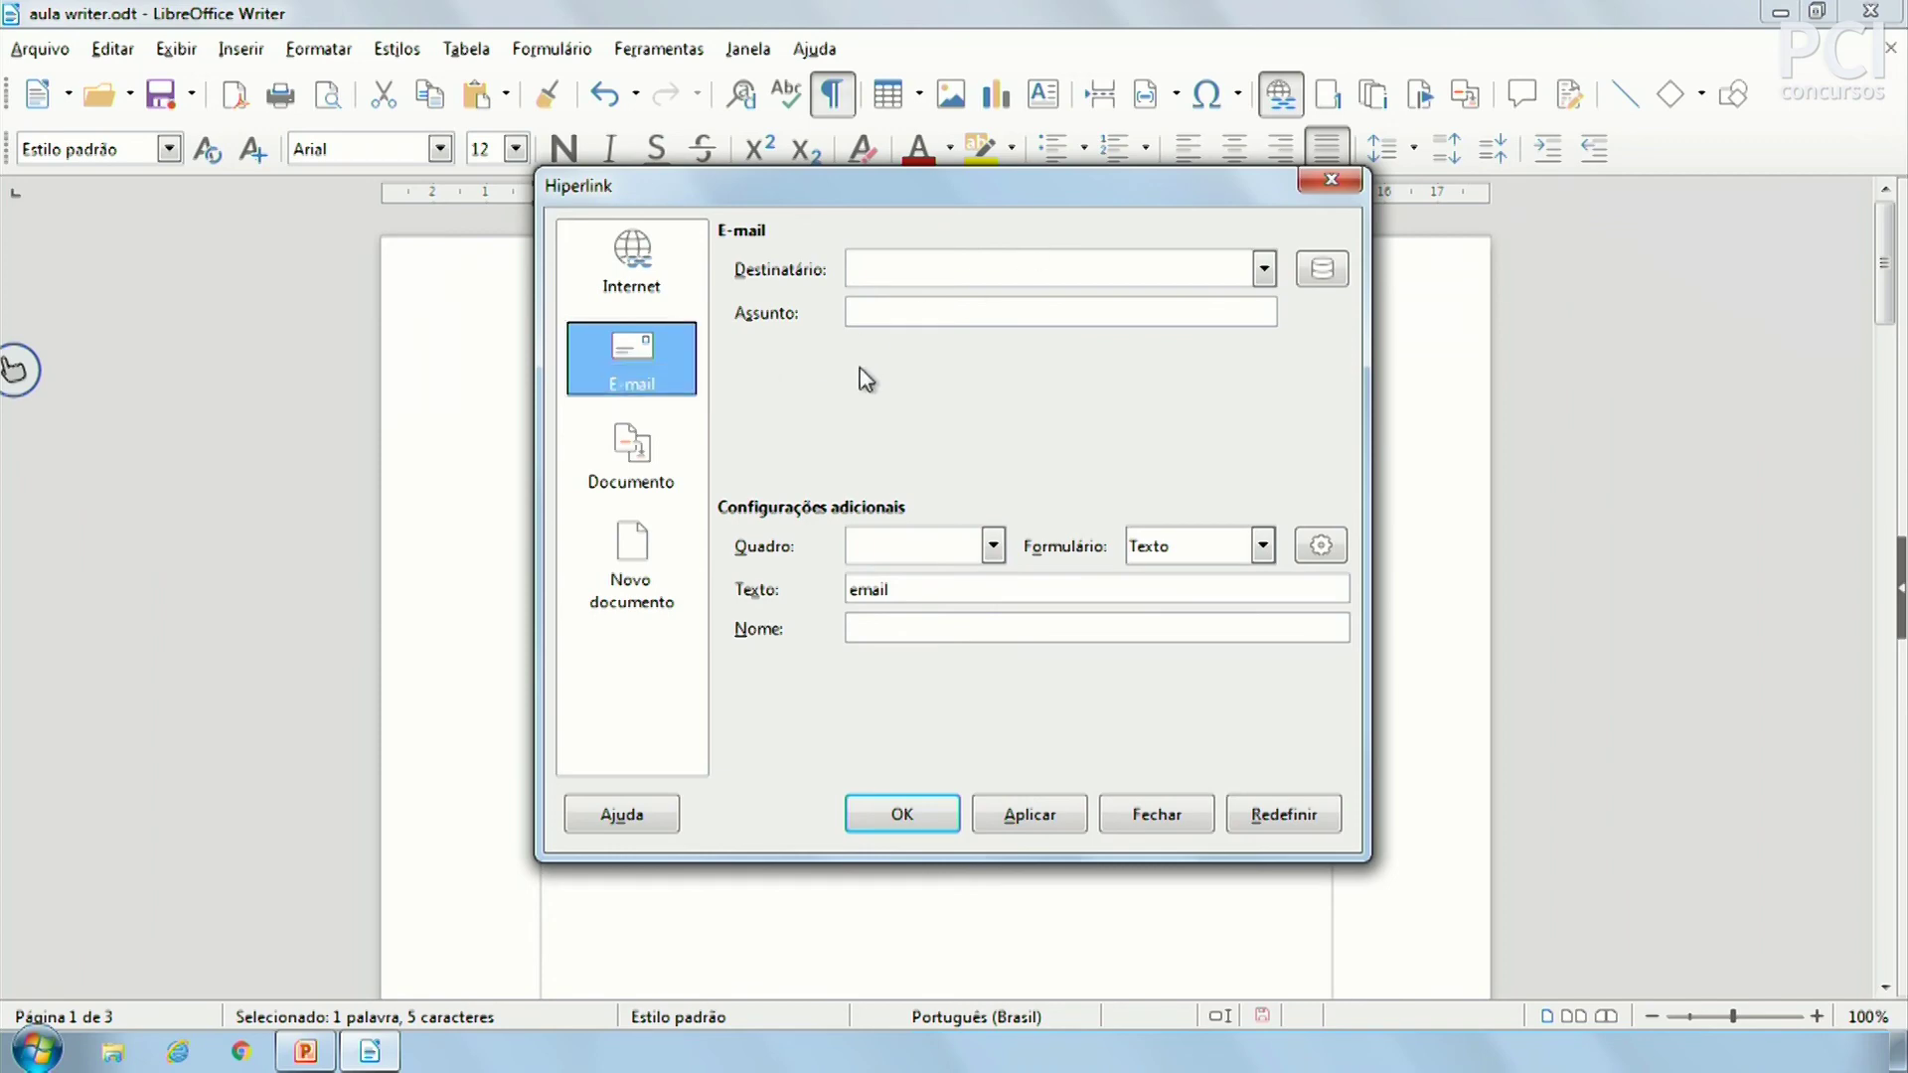
pyautogui.click(644, 487)
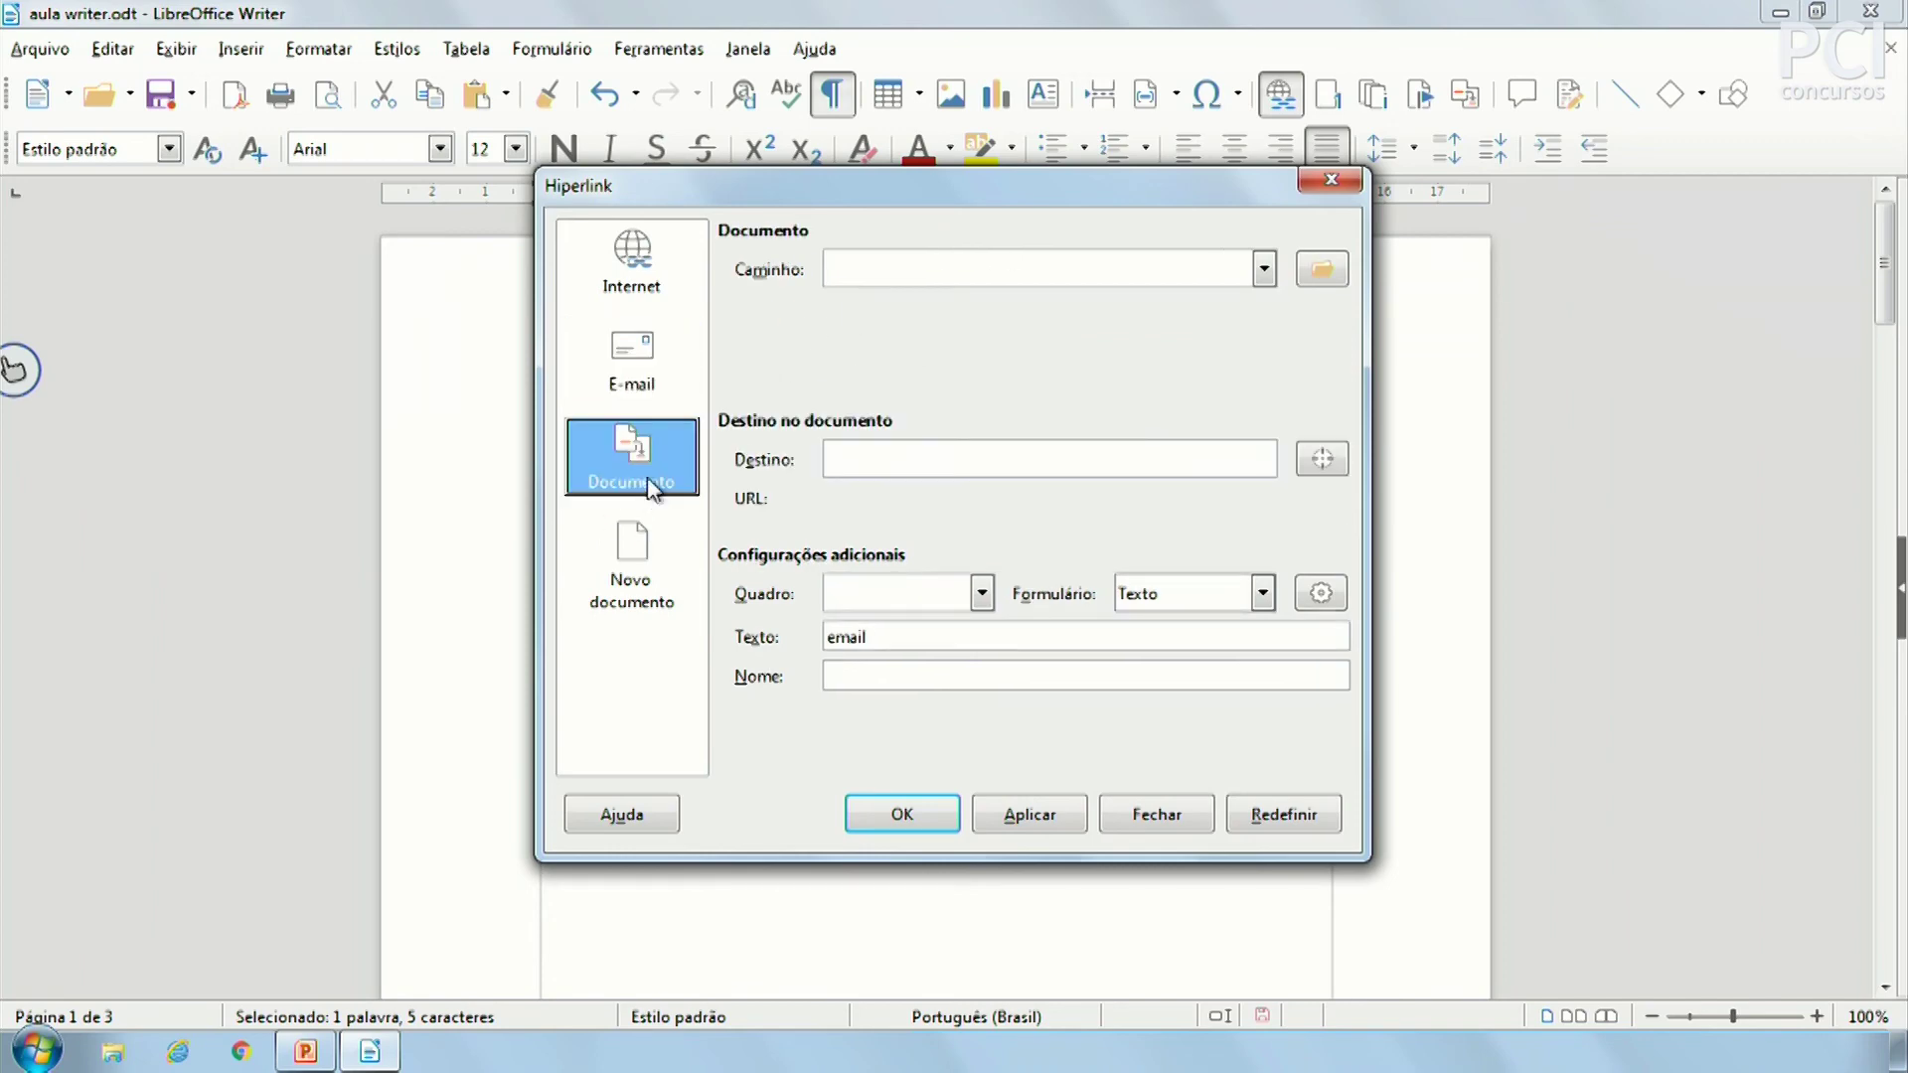
pyautogui.click(902, 264)
pyautogui.click(885, 455)
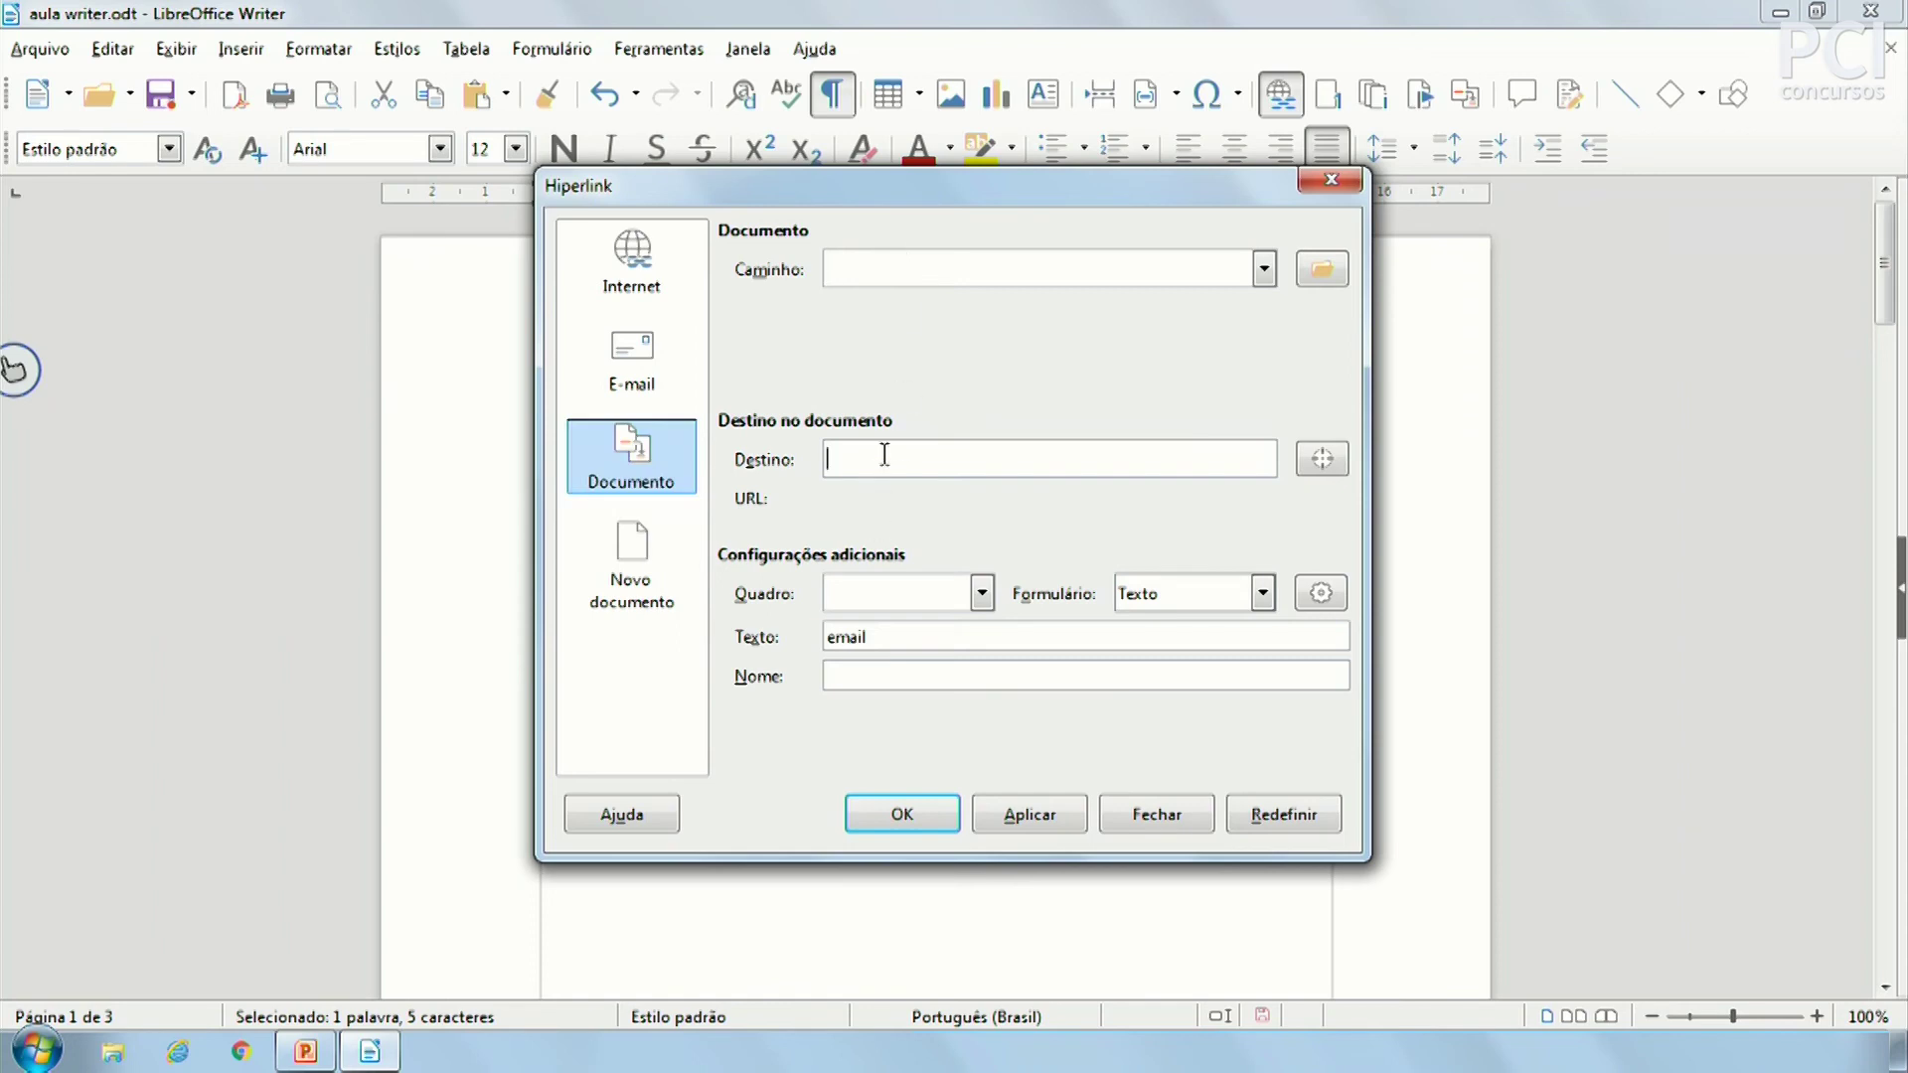
pyautogui.click(655, 565)
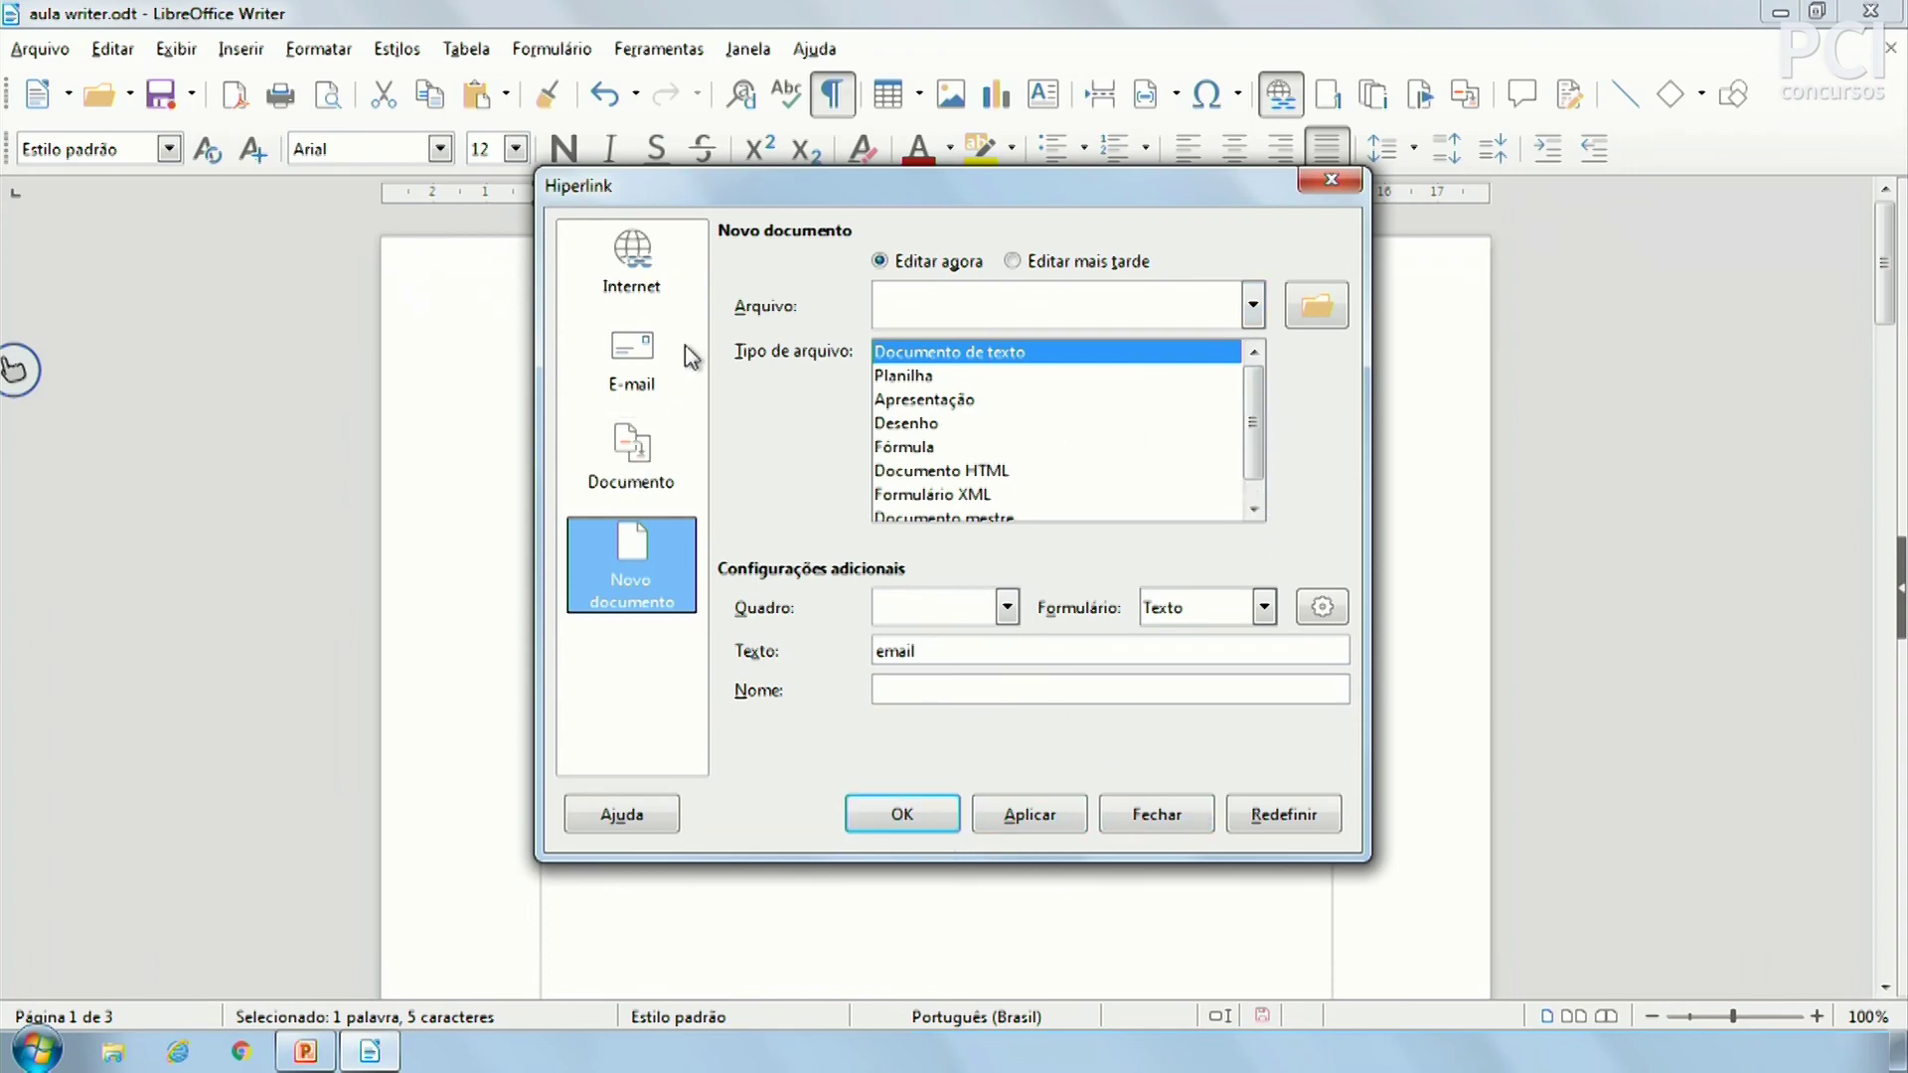
pyautogui.click(910, 827)
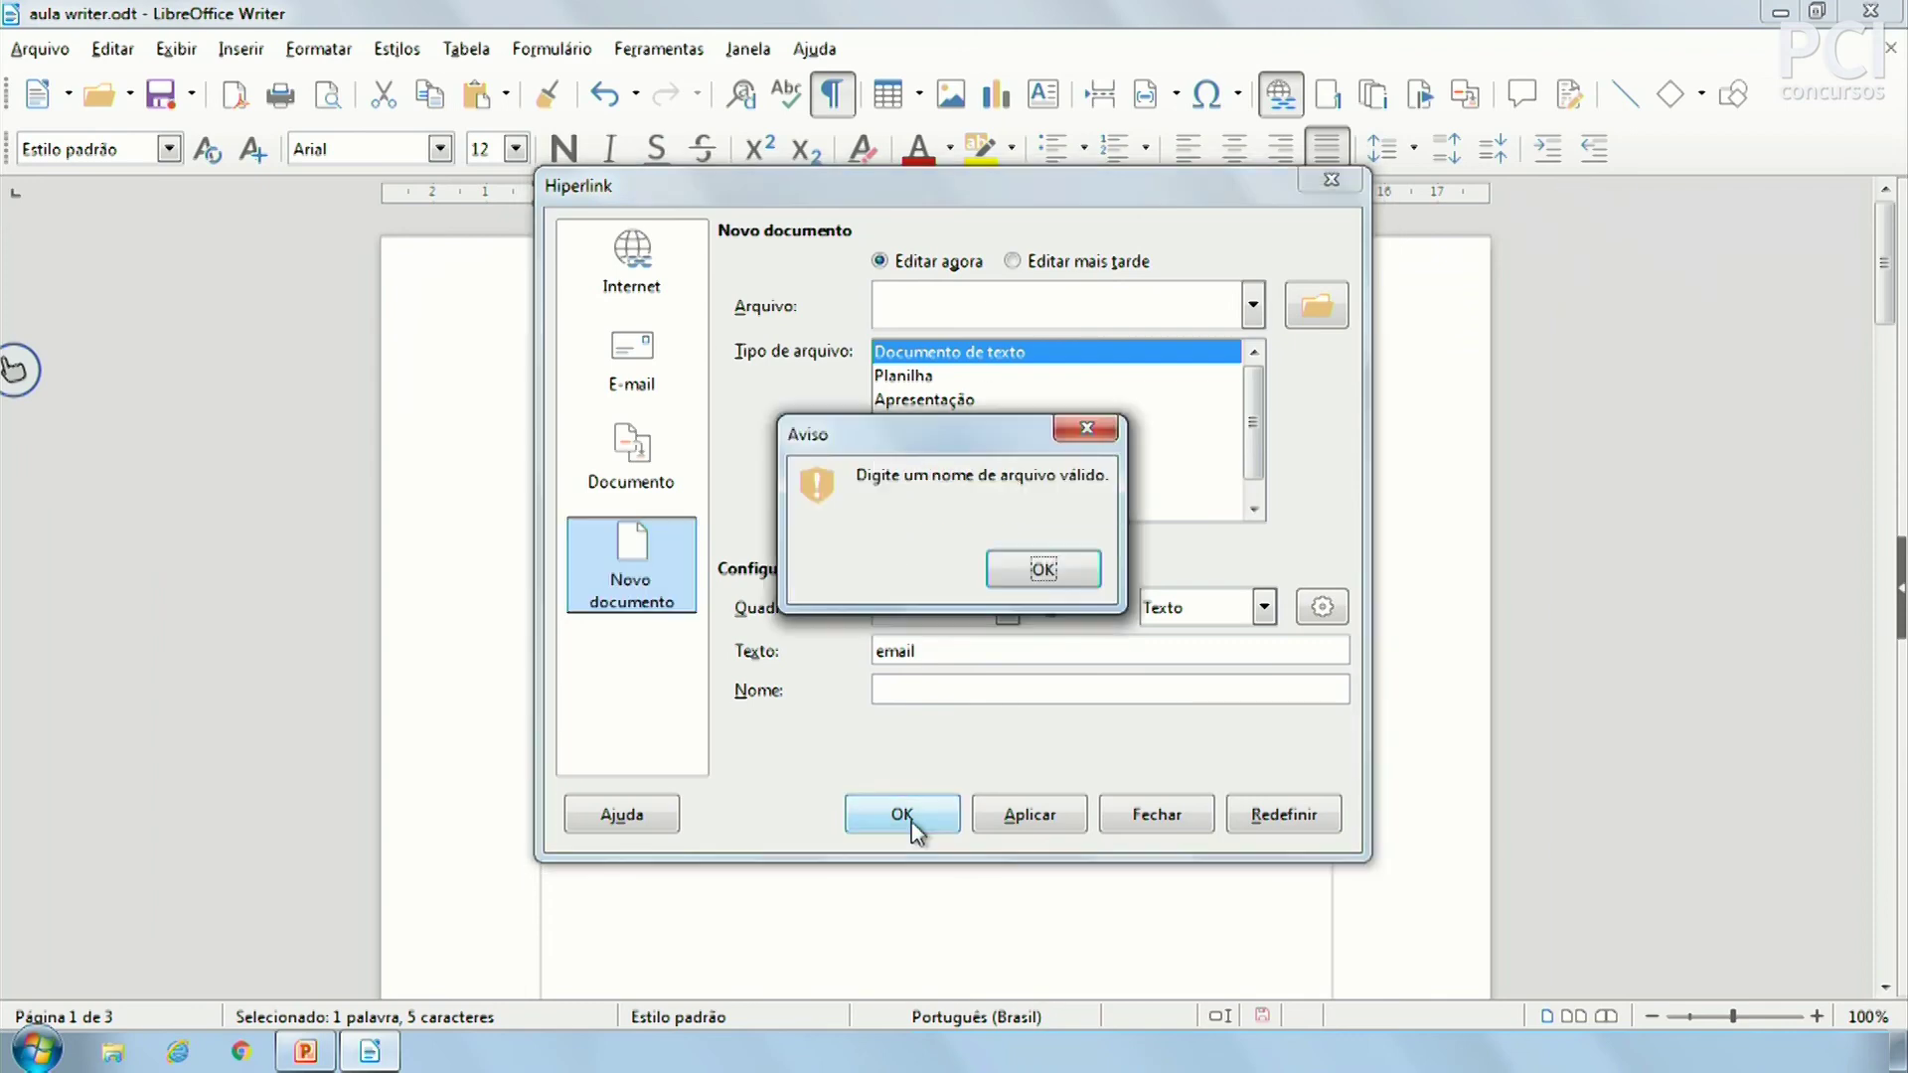
pyautogui.click(1038, 572)
# Delete the empty paragraph above the "Clique aqui" line and add a new empty paragraph below that line
pyautogui.click(733, 712)
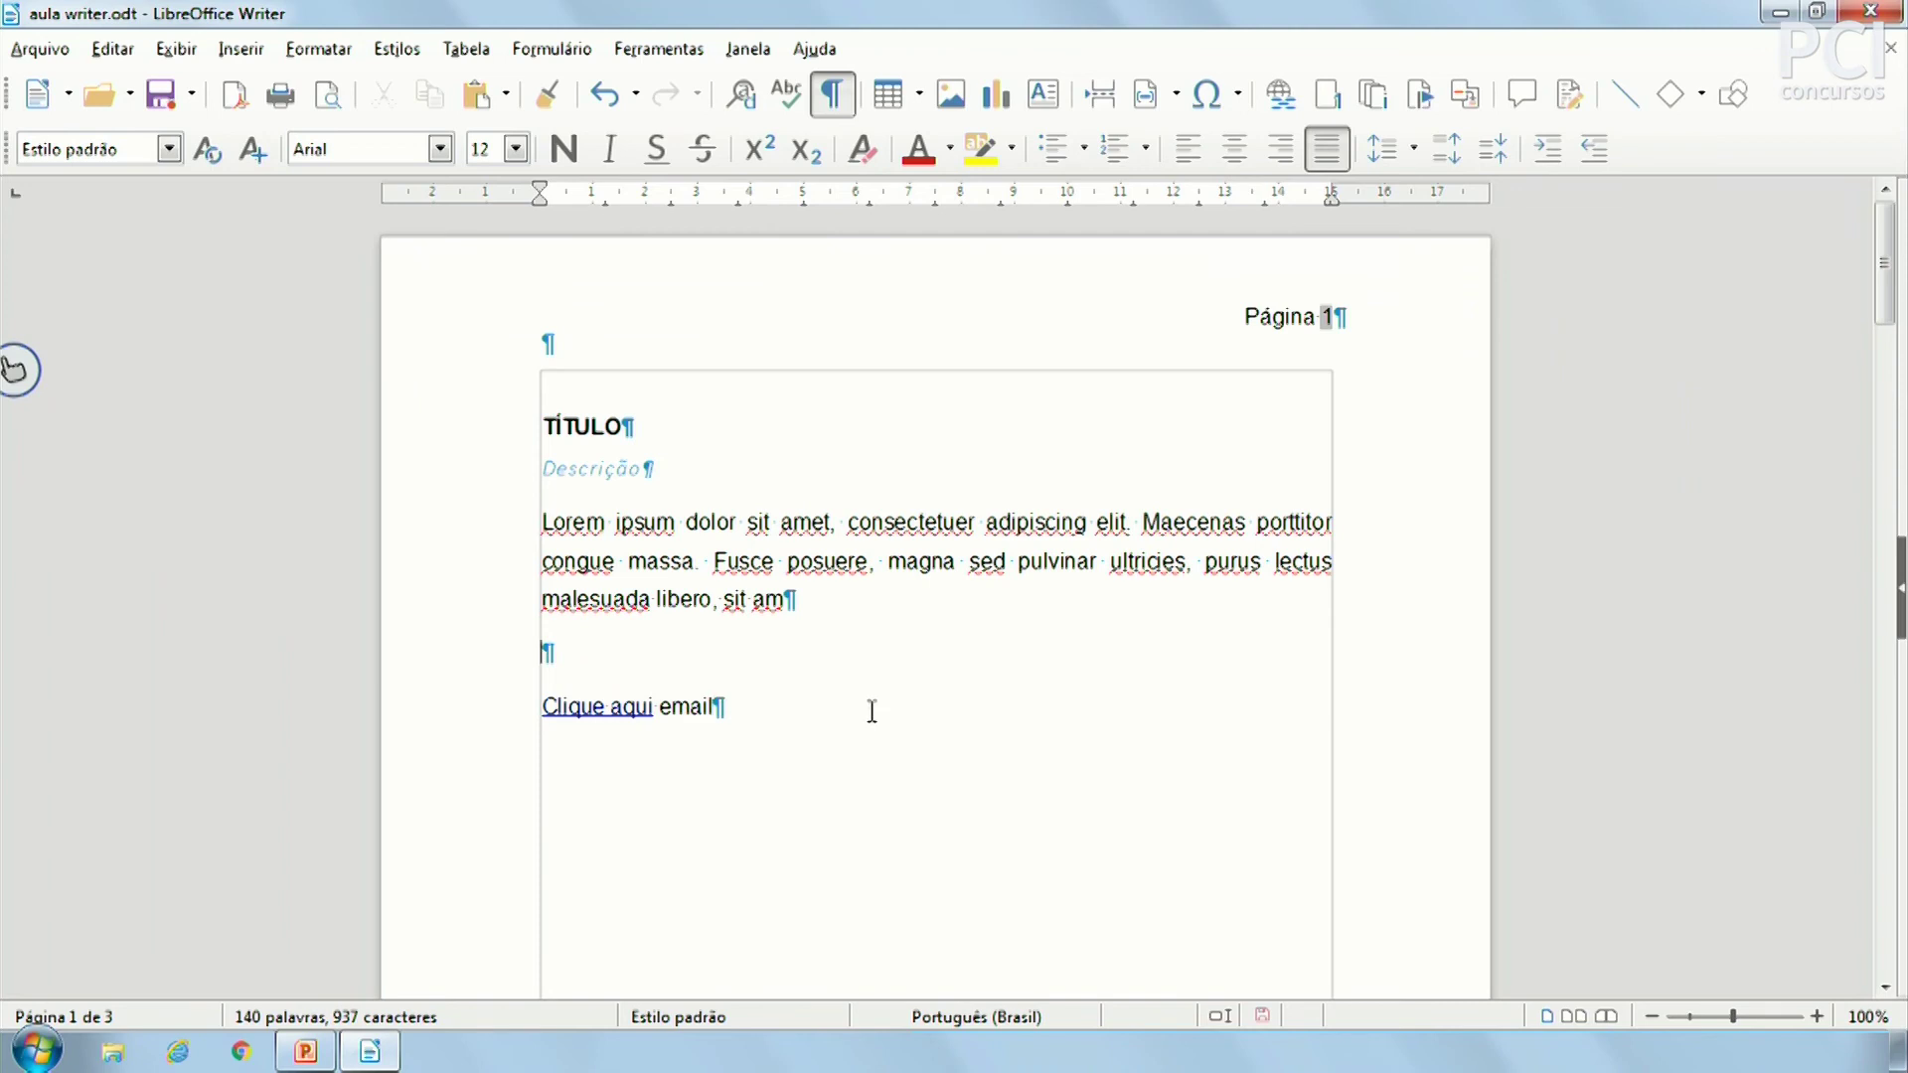
pyautogui.press('BackSpace')
pyautogui.press('End')
pyautogui.press('Return')
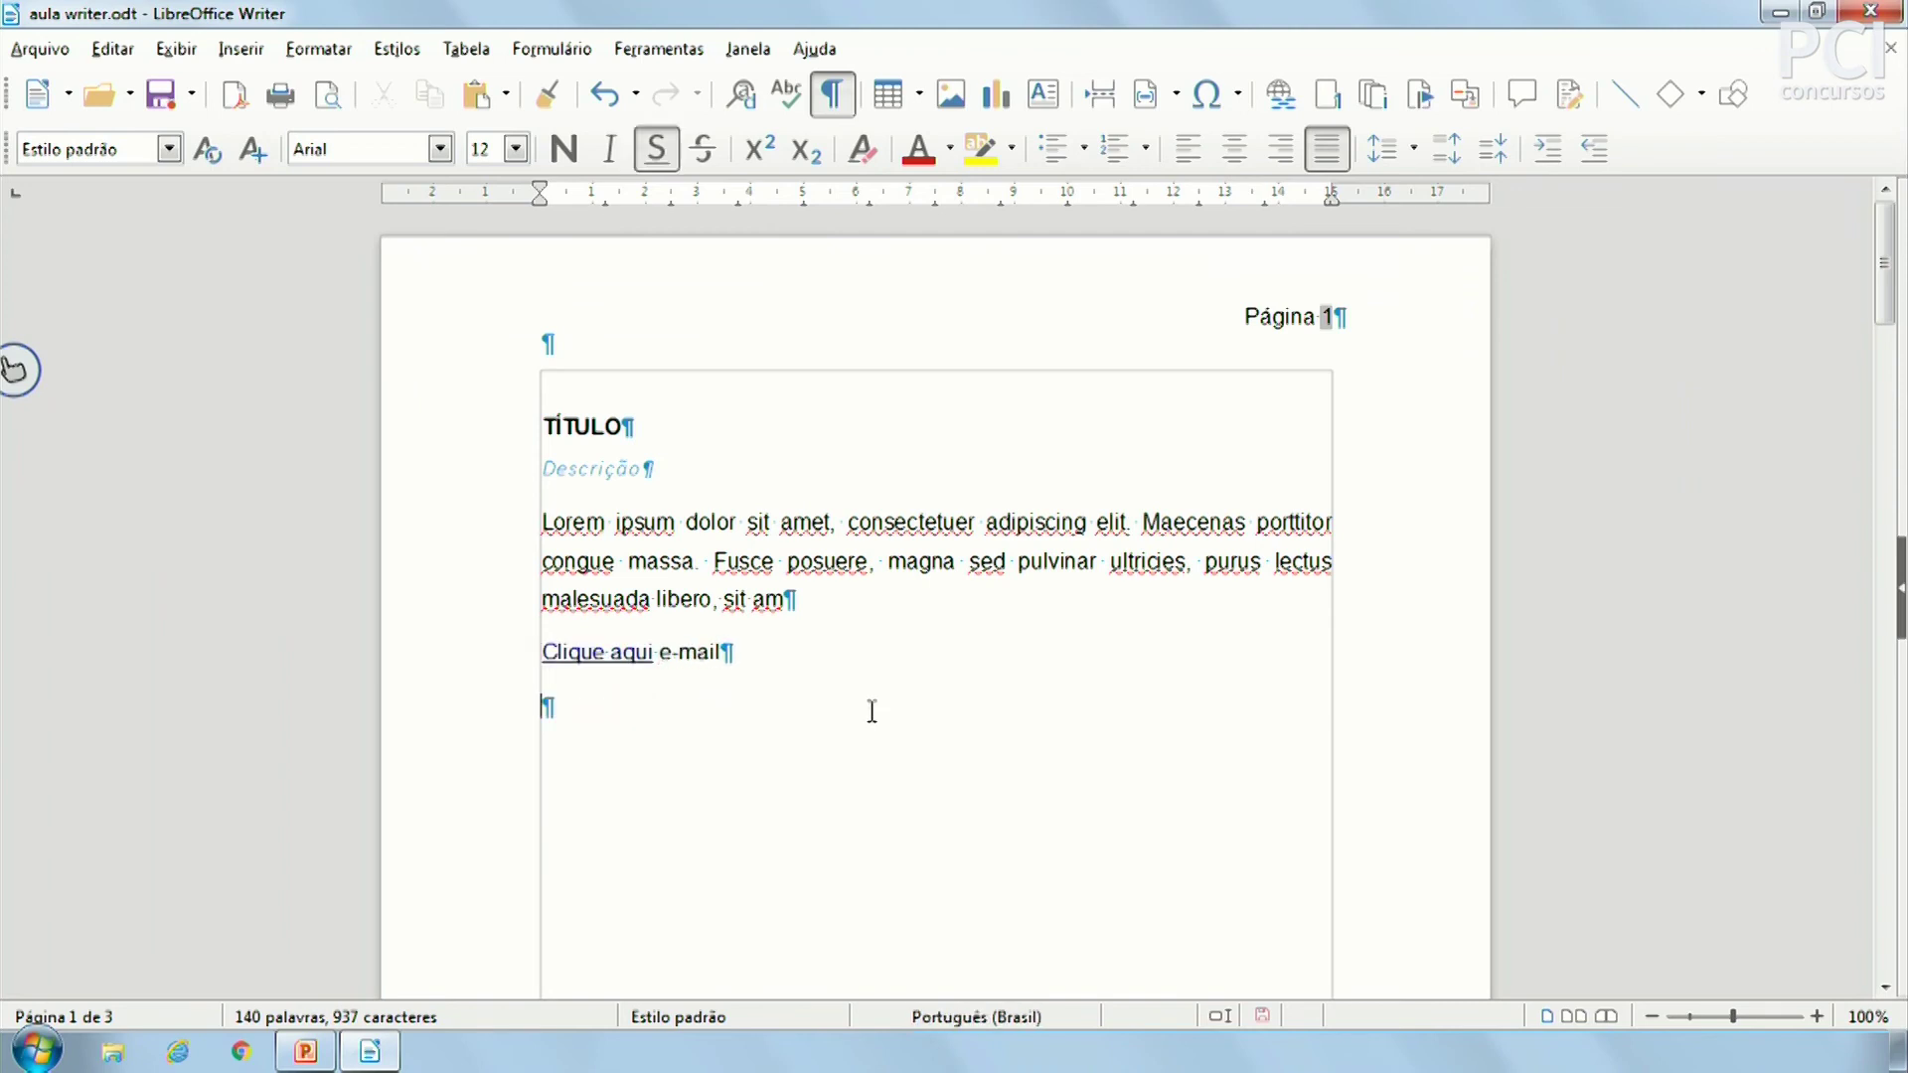
# Insert a blank footnote in the empty paragraph below the "Clique aqui" line and check its reference mark
pyautogui.click(1331, 98)
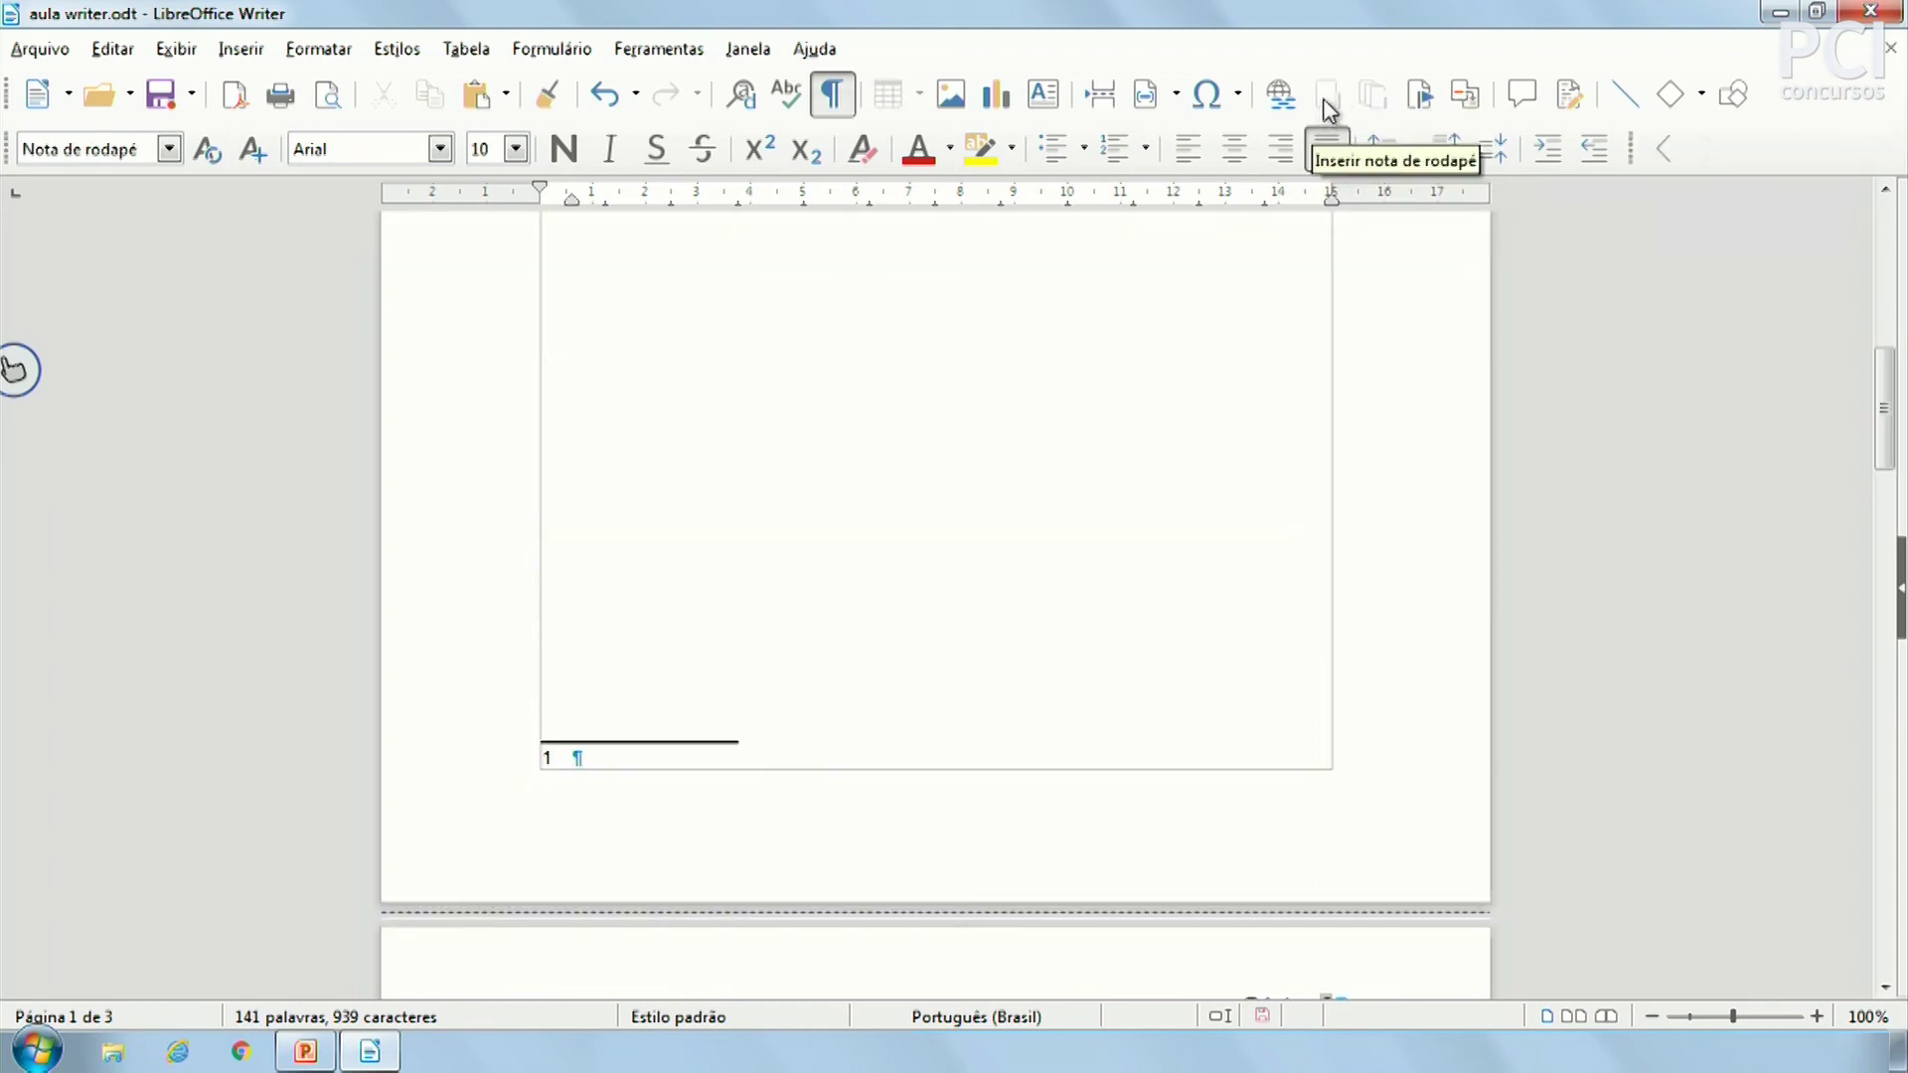
pyautogui.scroll(5, 888, 521)
pyautogui.scroll(3, 887, 521)
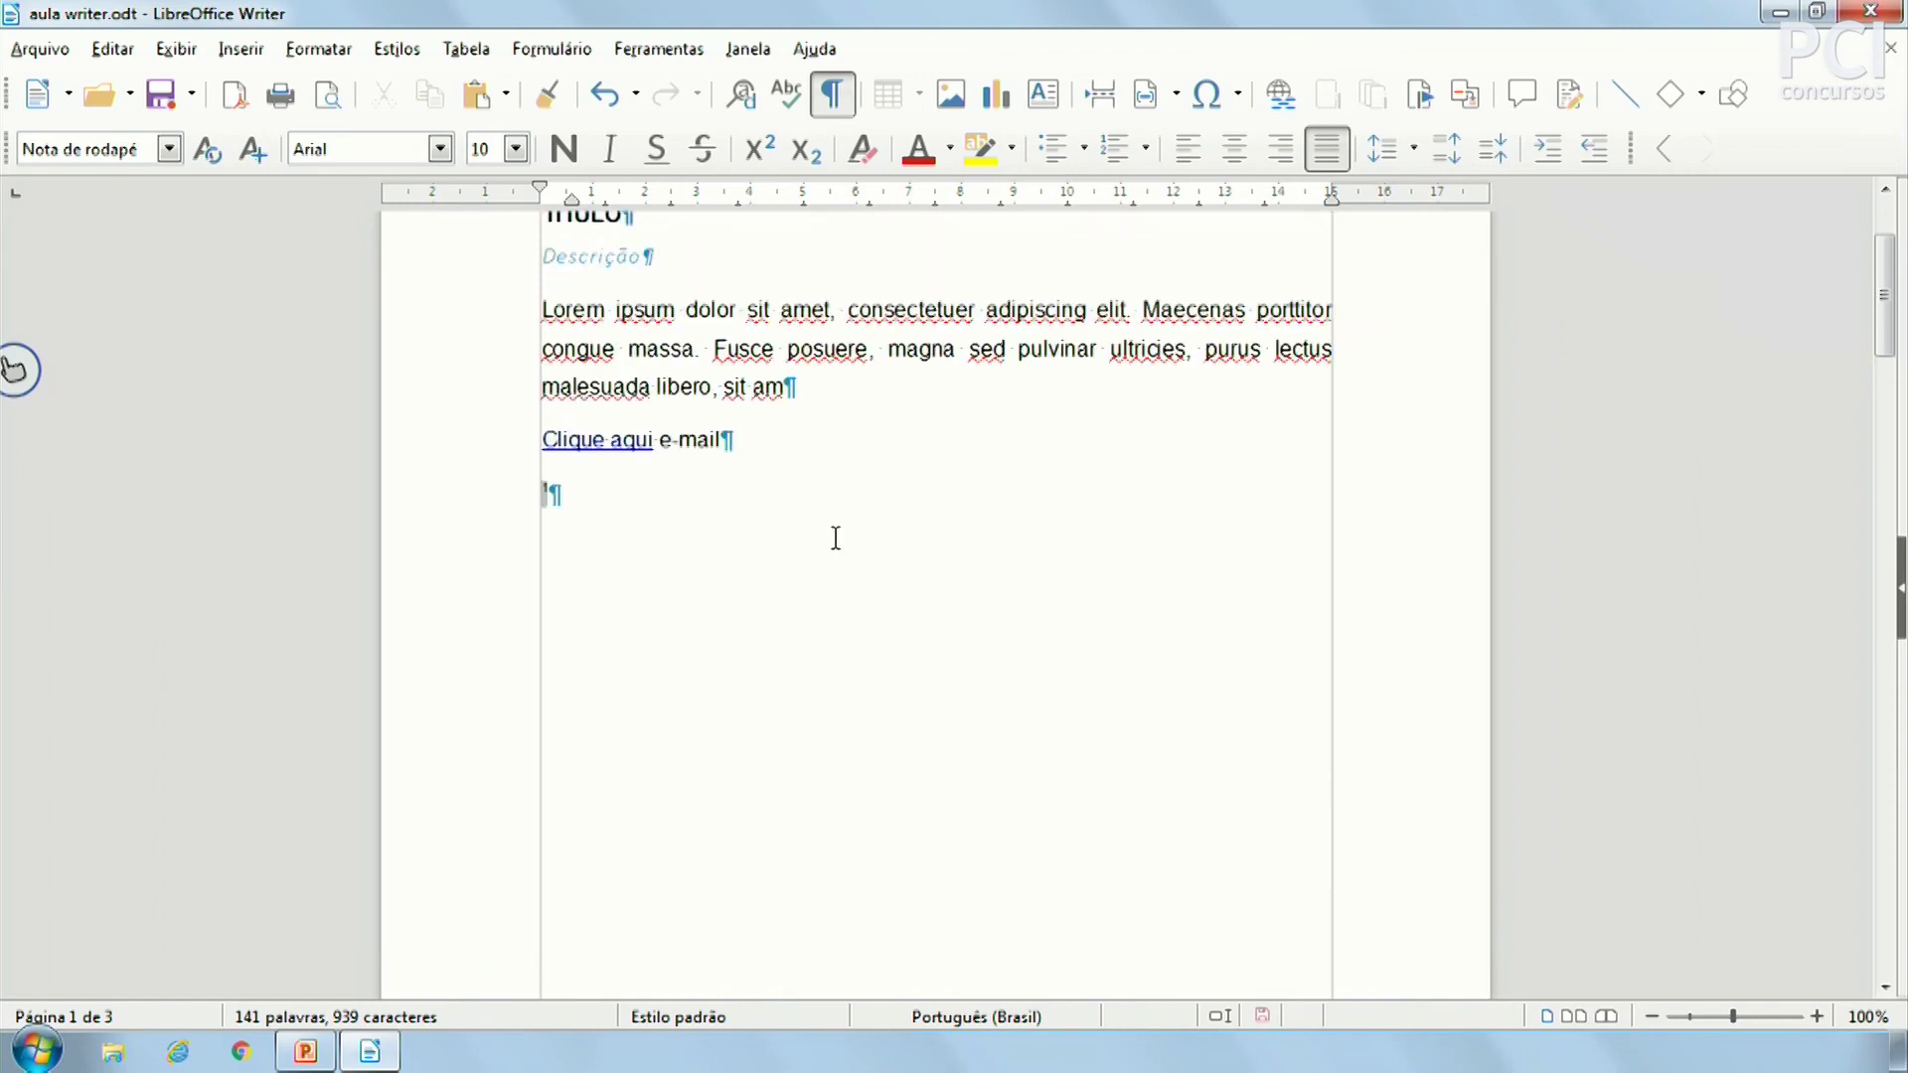
# Follow the footnote reference to its note twice and return to the body text on page 1
pyautogui.click(548, 499)
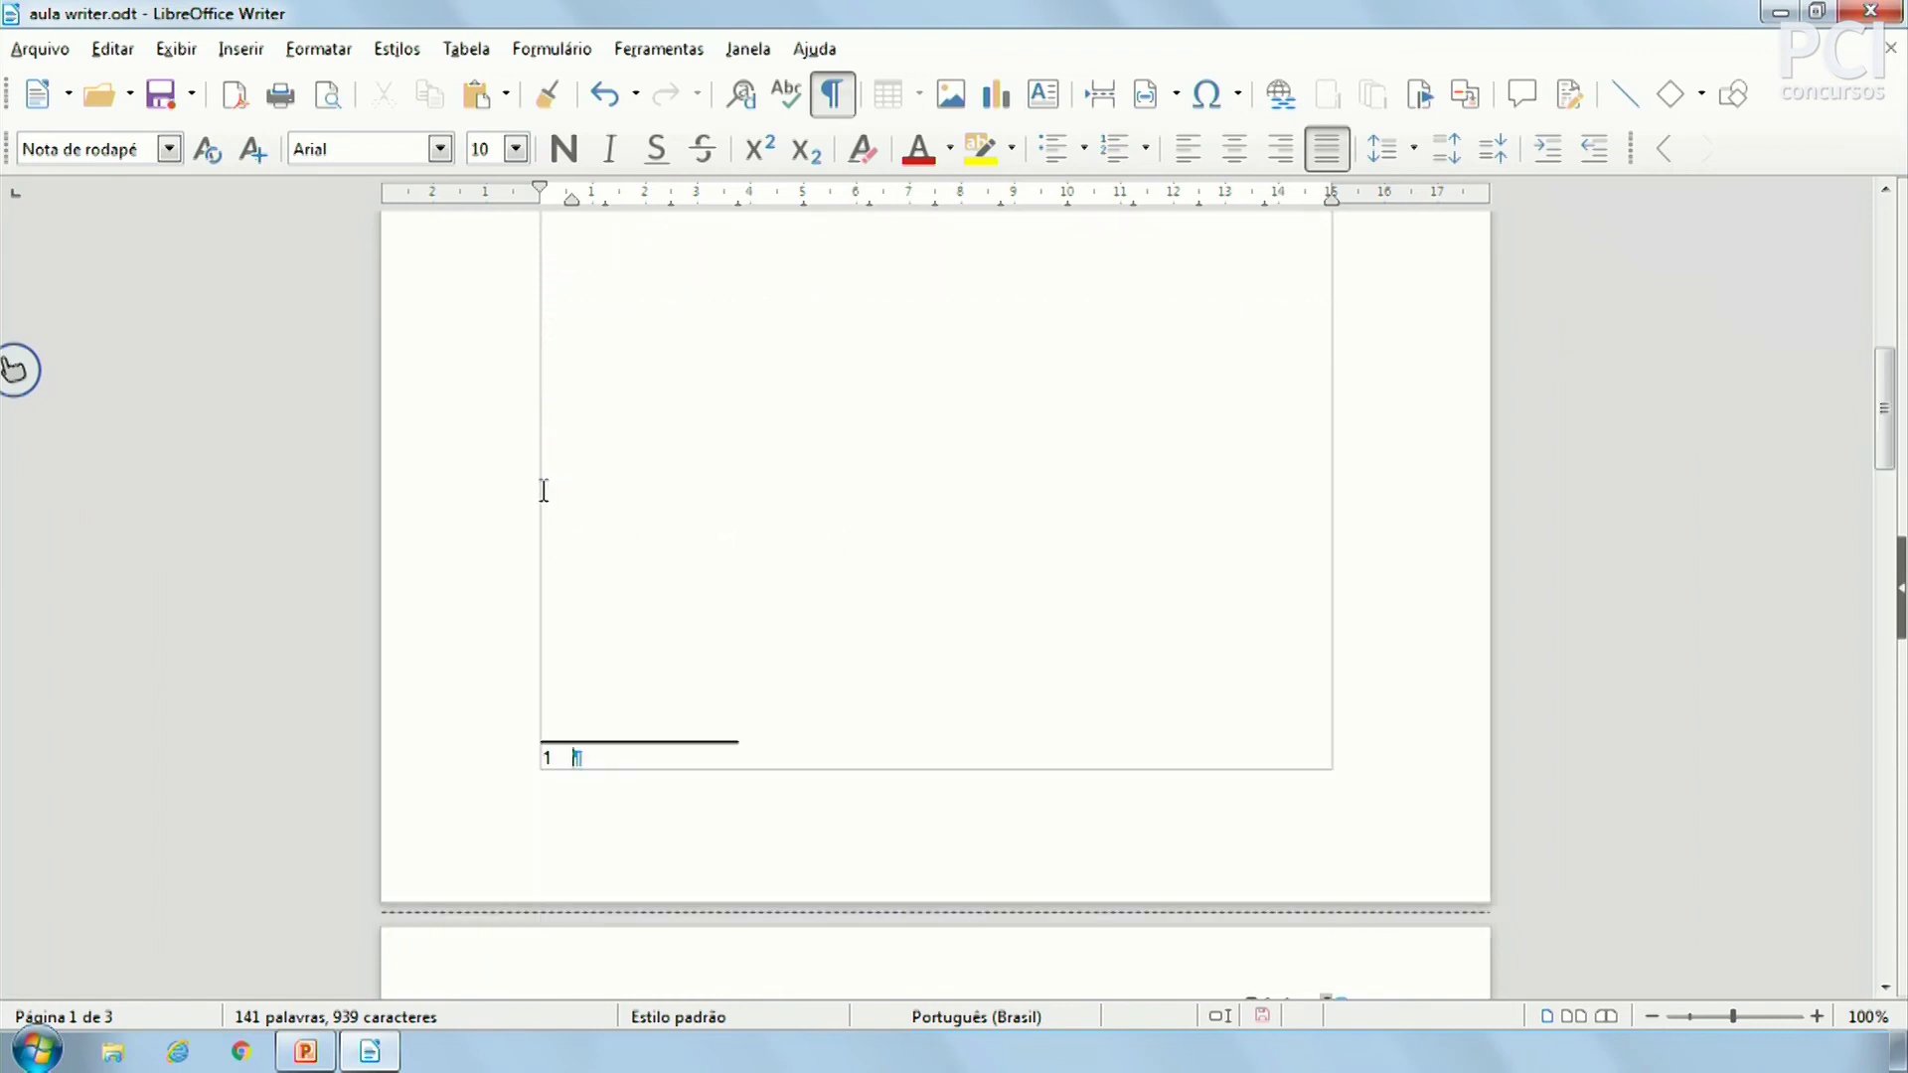
pyautogui.scroll(3, 596, 362)
pyautogui.scroll(3, 527, 410)
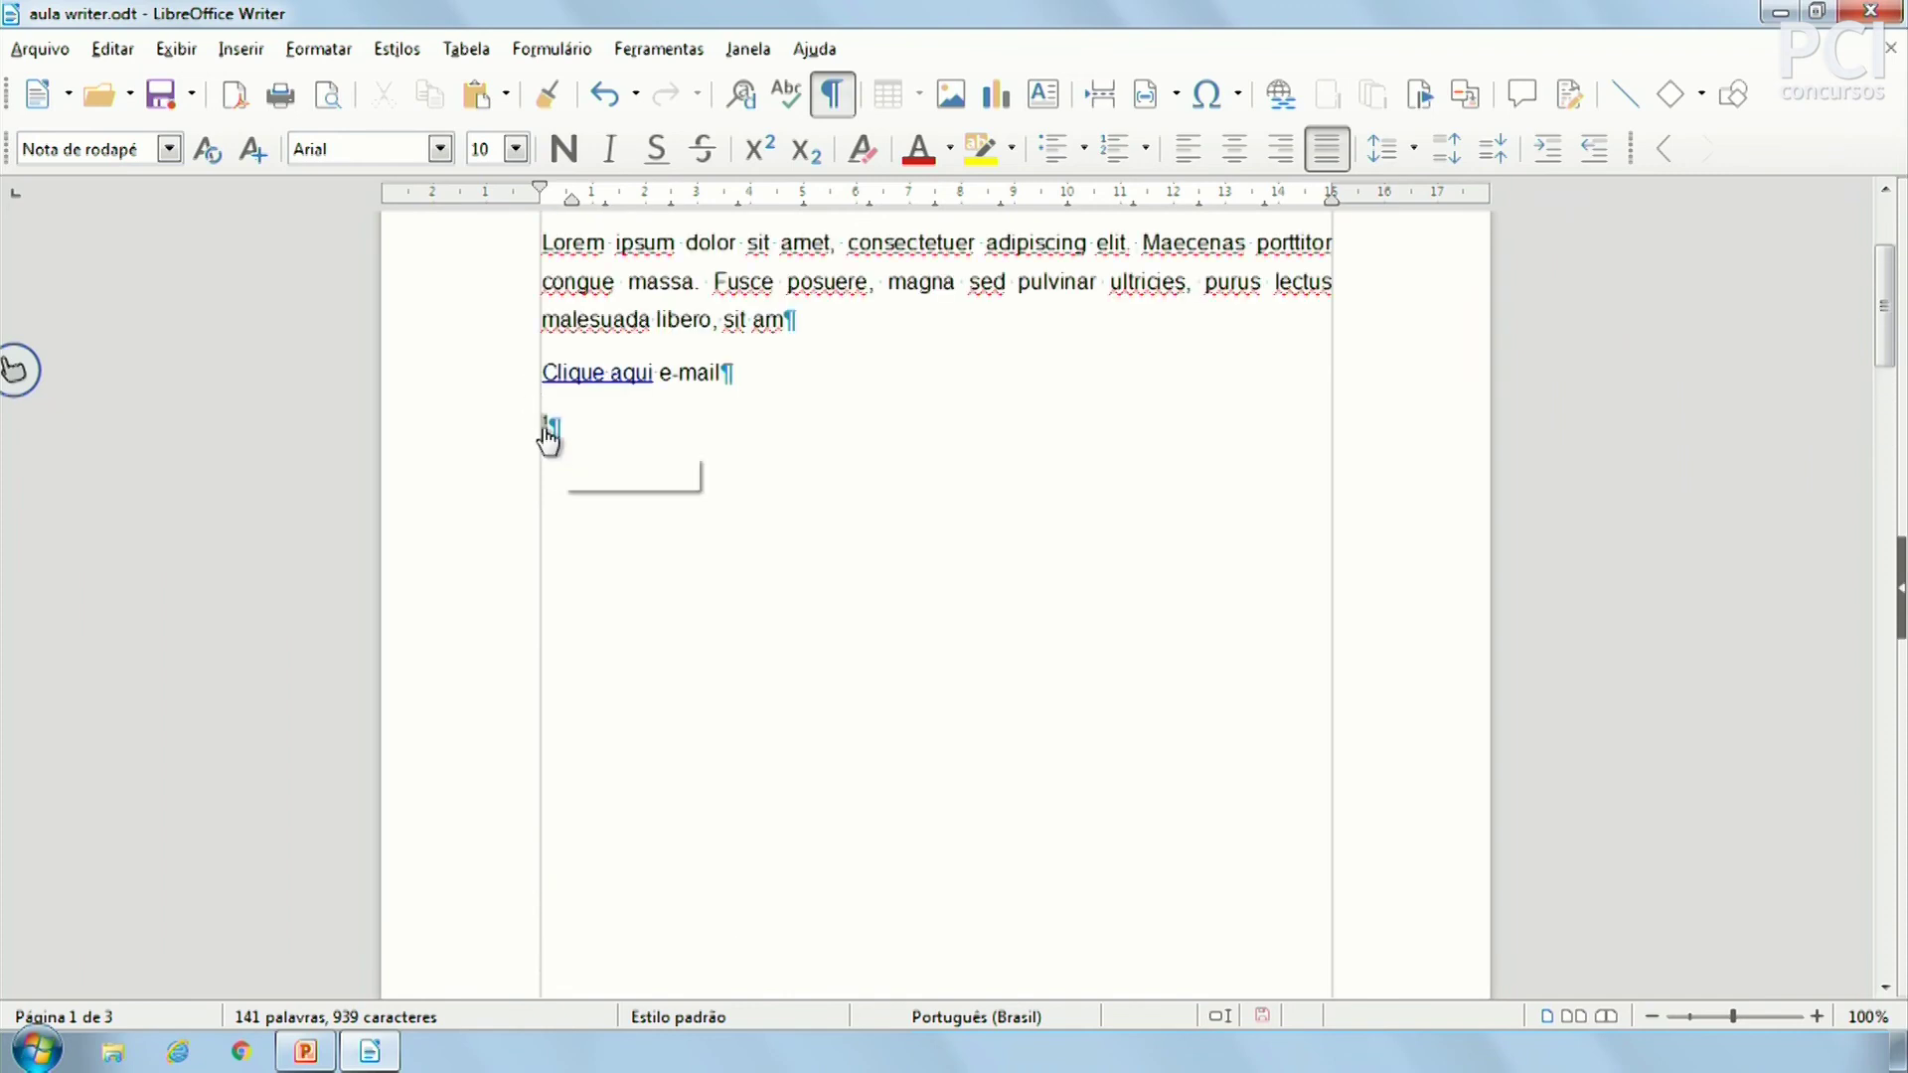
pyautogui.click(550, 435)
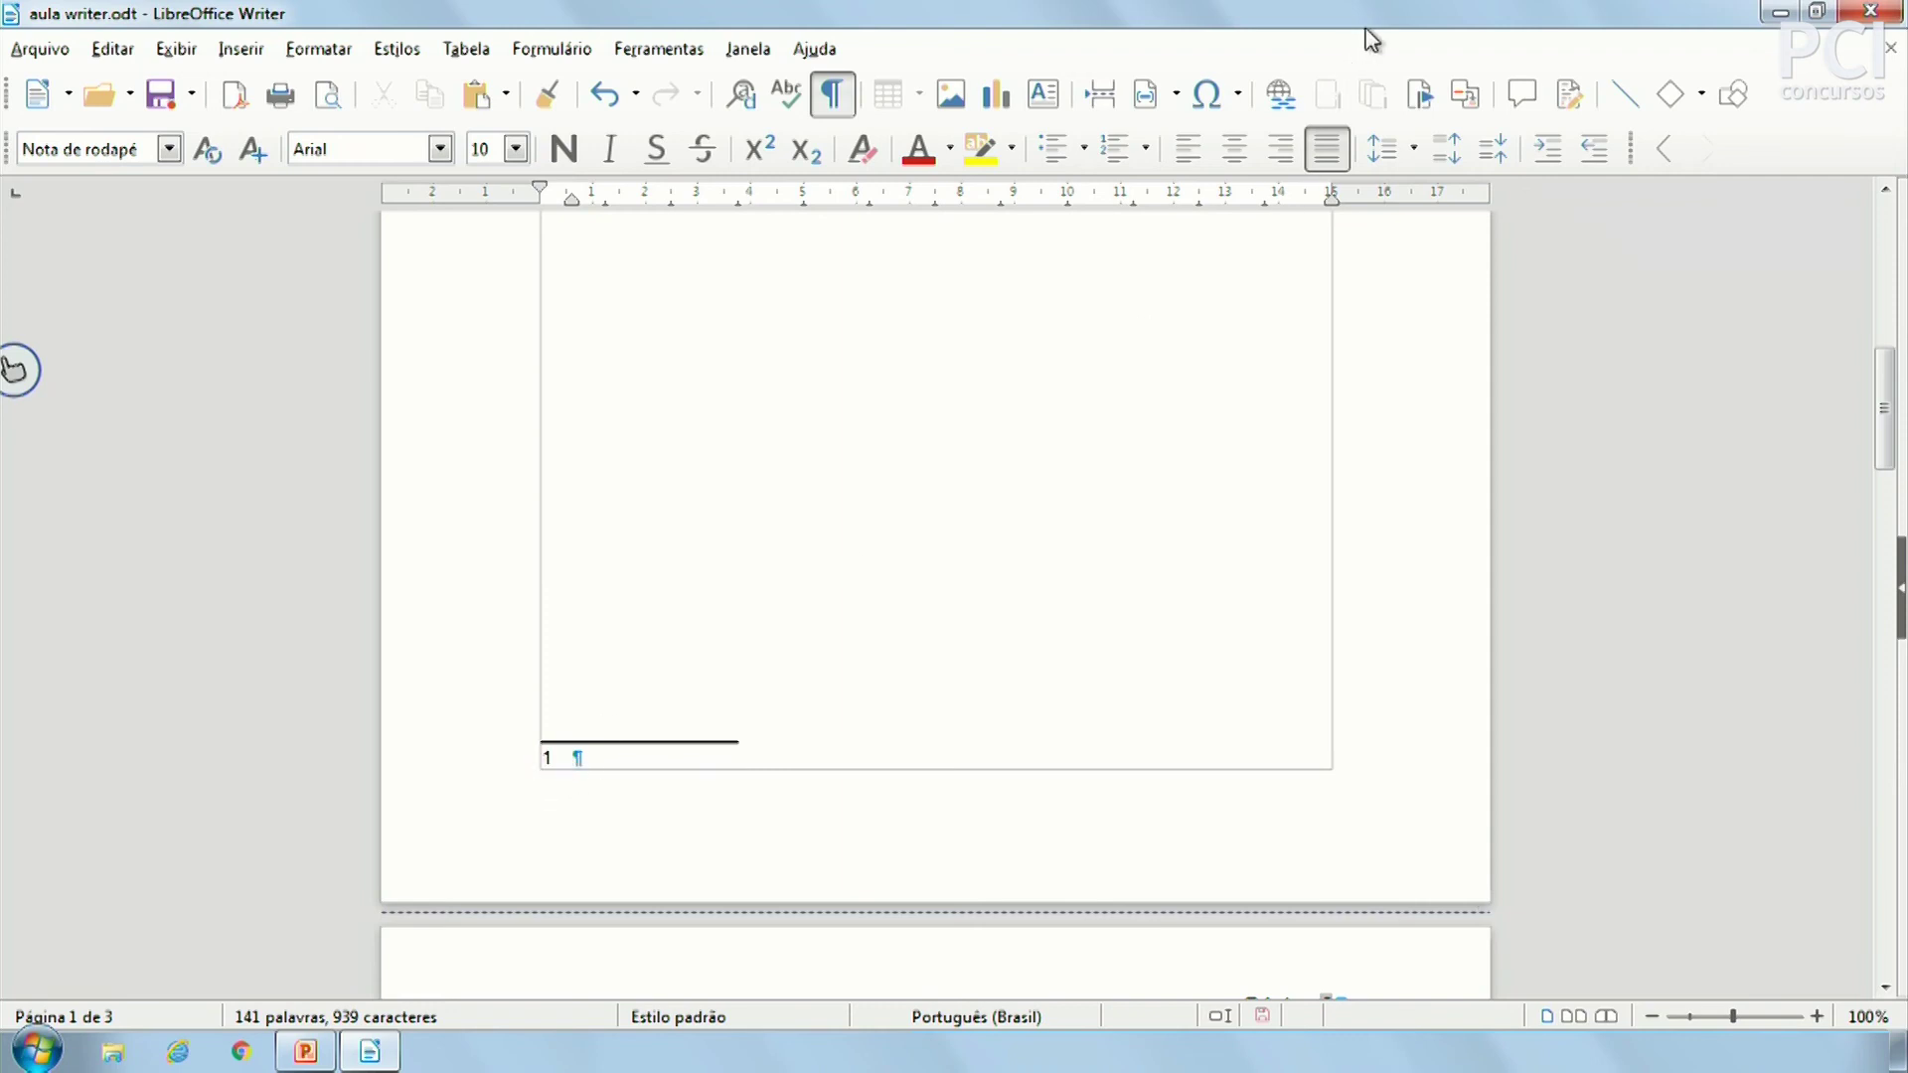
pyautogui.scroll(9, 994, 567)
pyautogui.click(837, 630)
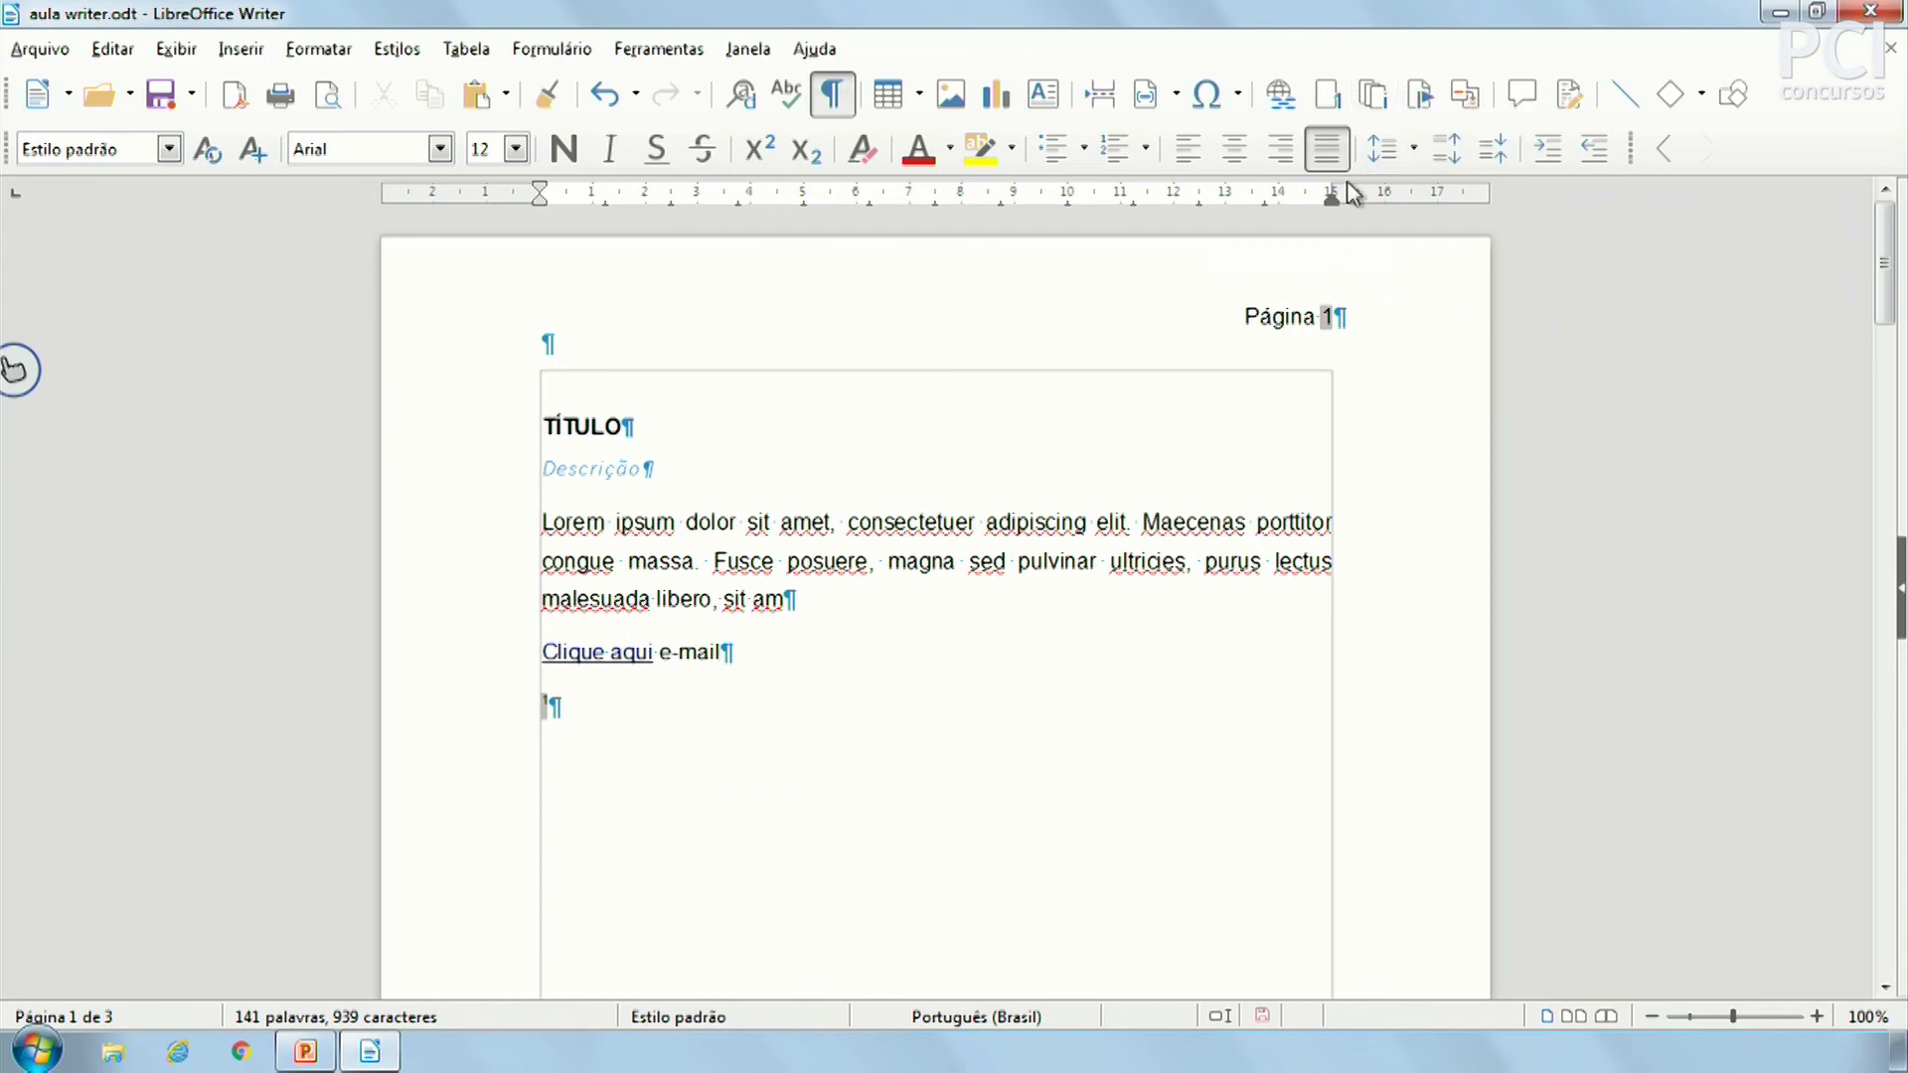
# Insert an endnote on the "Clique aqui" line, examine its placement at the document's end, and undo the insertion
pyautogui.click(1374, 94)
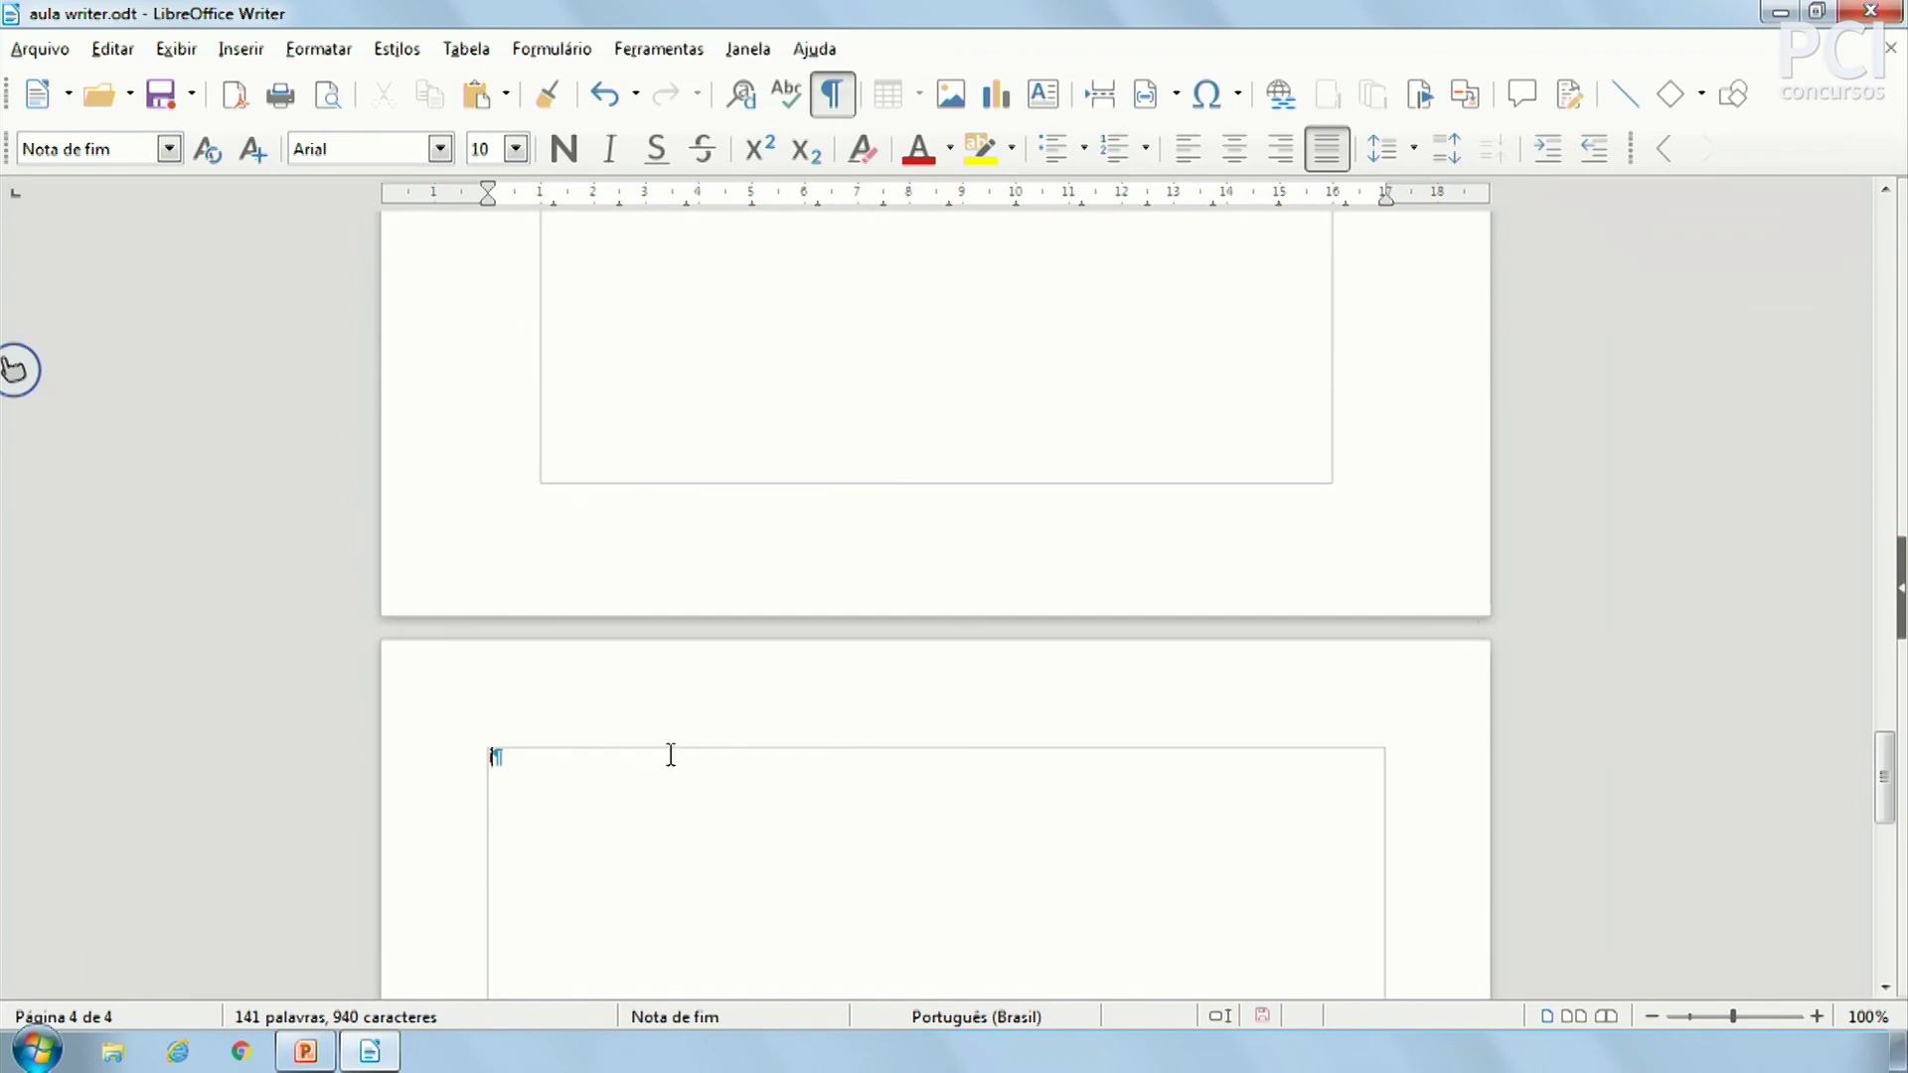
pyautogui.scroll(-5, 852, 703)
pyautogui.scroll(6, 853, 703)
pyautogui.hotkey('ctrl', 'z')
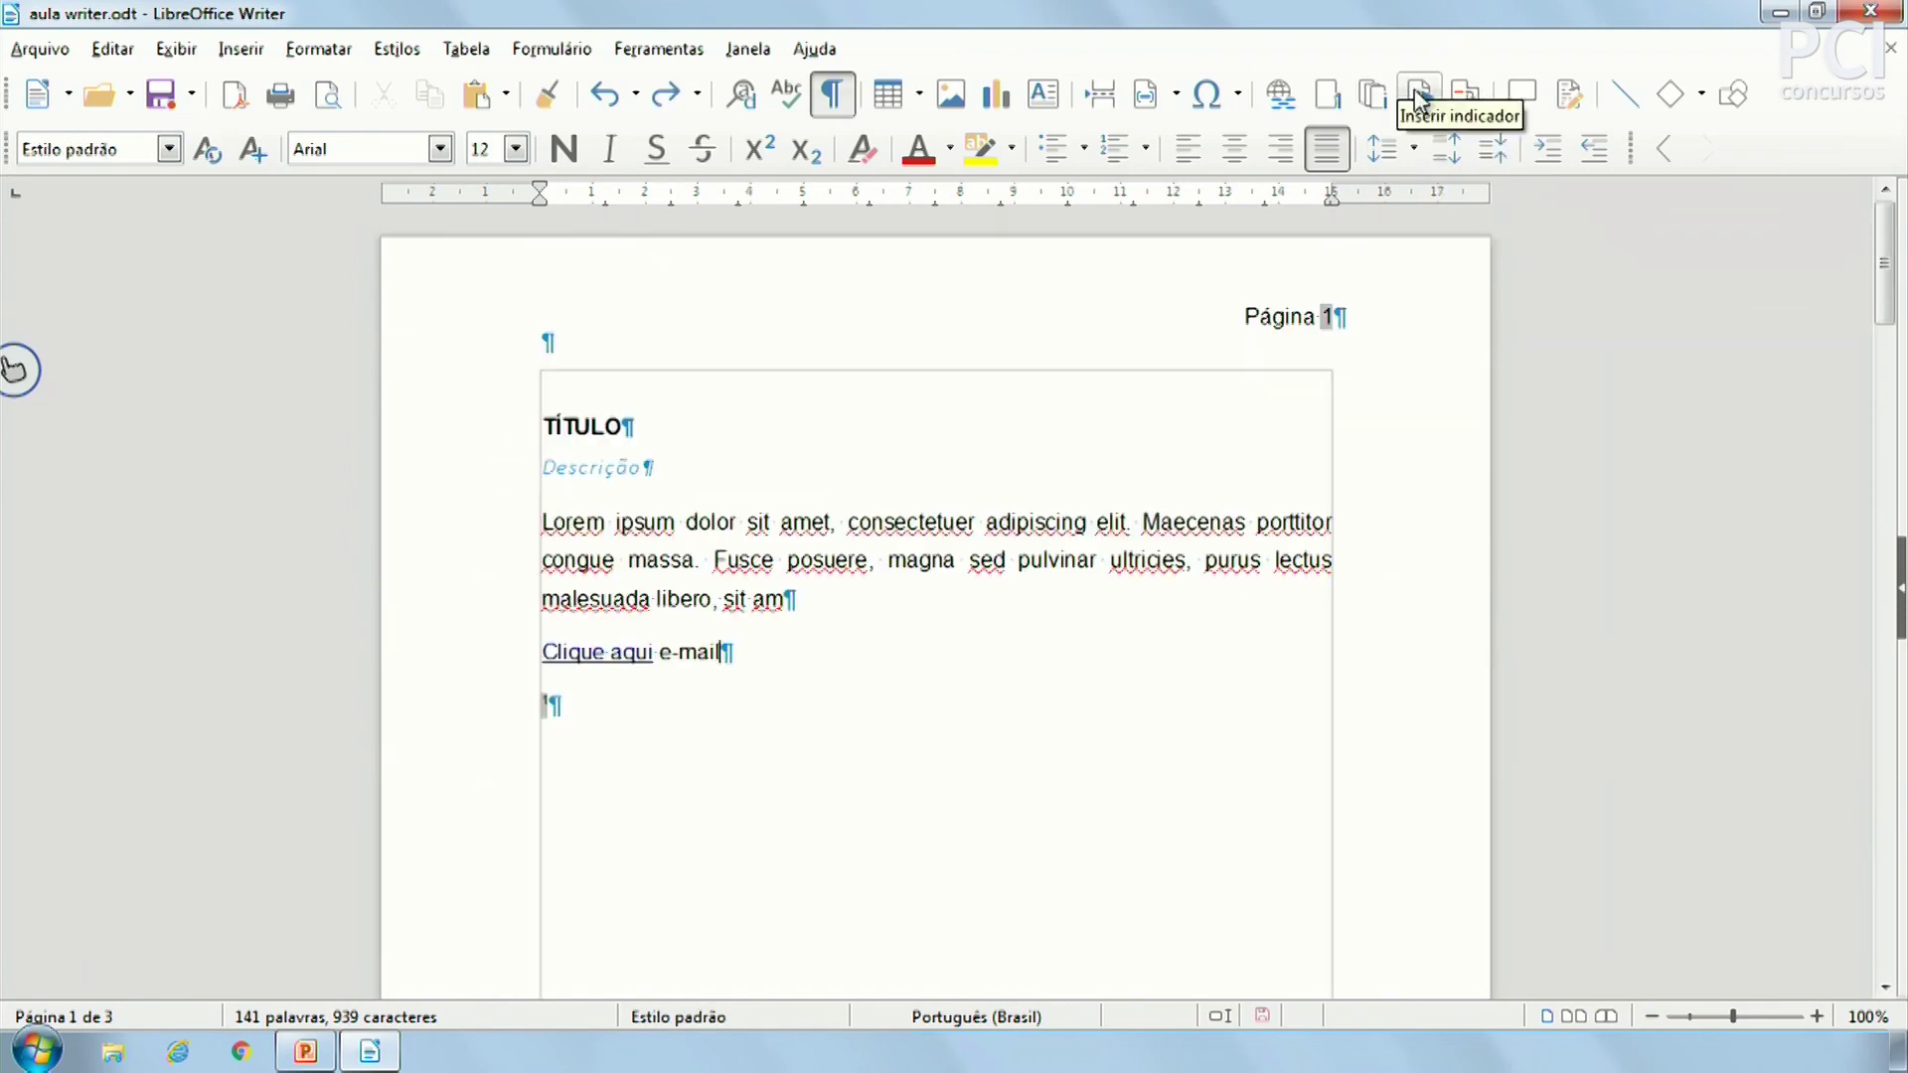
# Examine the bookmark settings and the cross-reference field types without inserting either one
pyautogui.click(1418, 96)
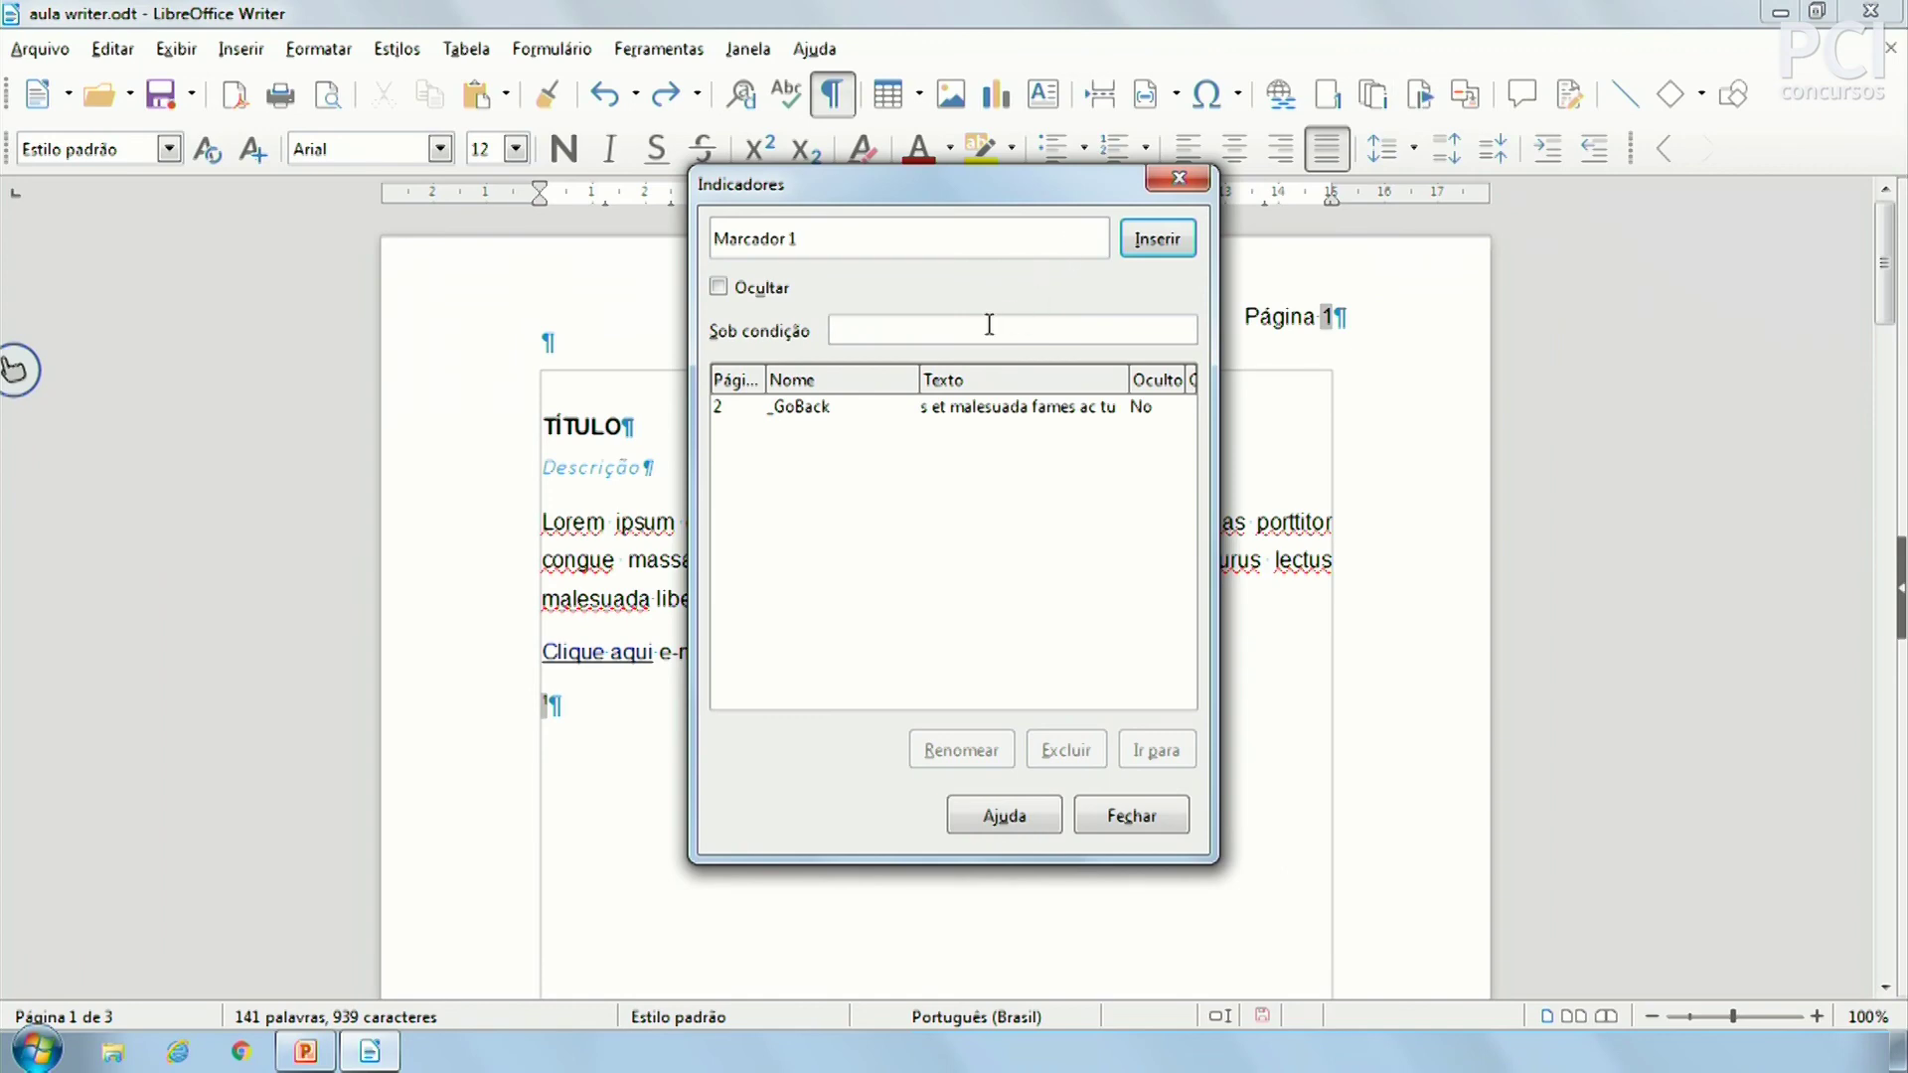
pyautogui.moveTo(832, 237); pyautogui.dragTo(630, 254)
pyautogui.click(922, 244)
pyautogui.click(1117, 813)
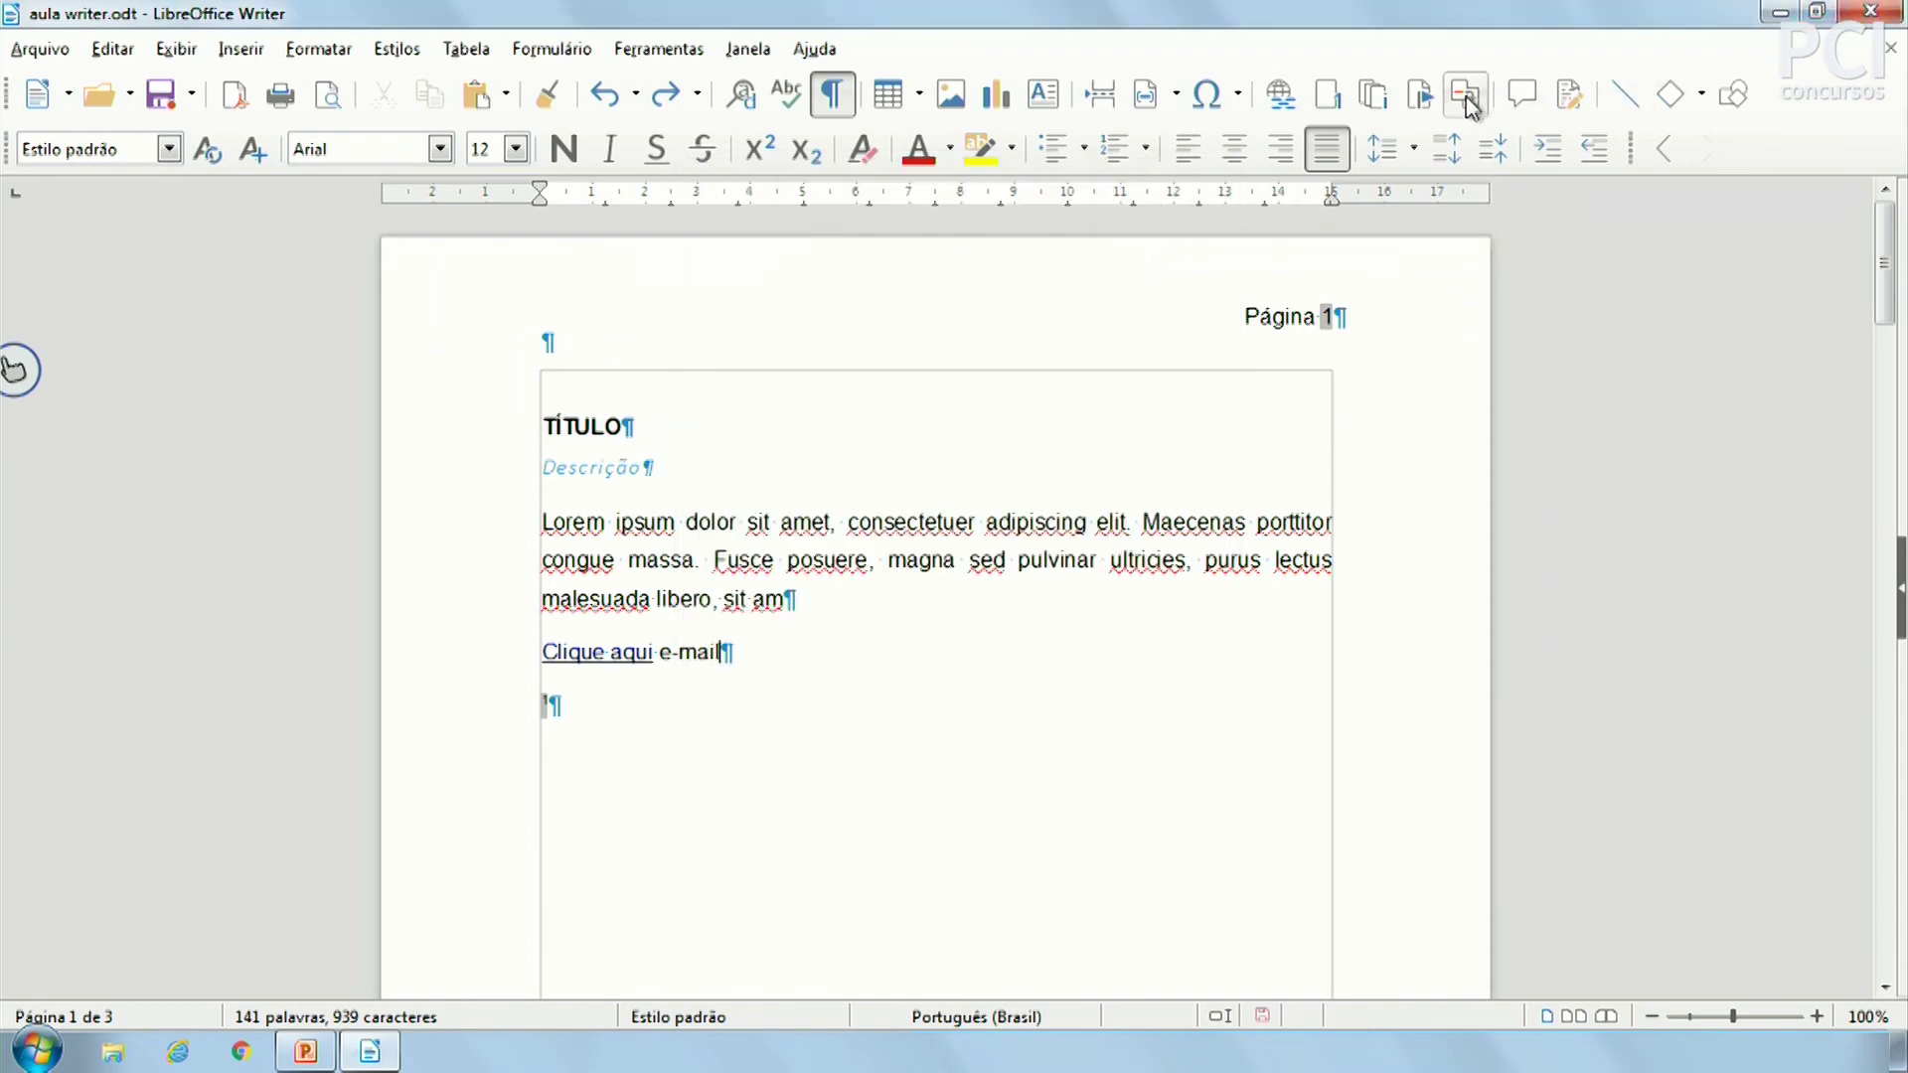
pyautogui.click(1471, 101)
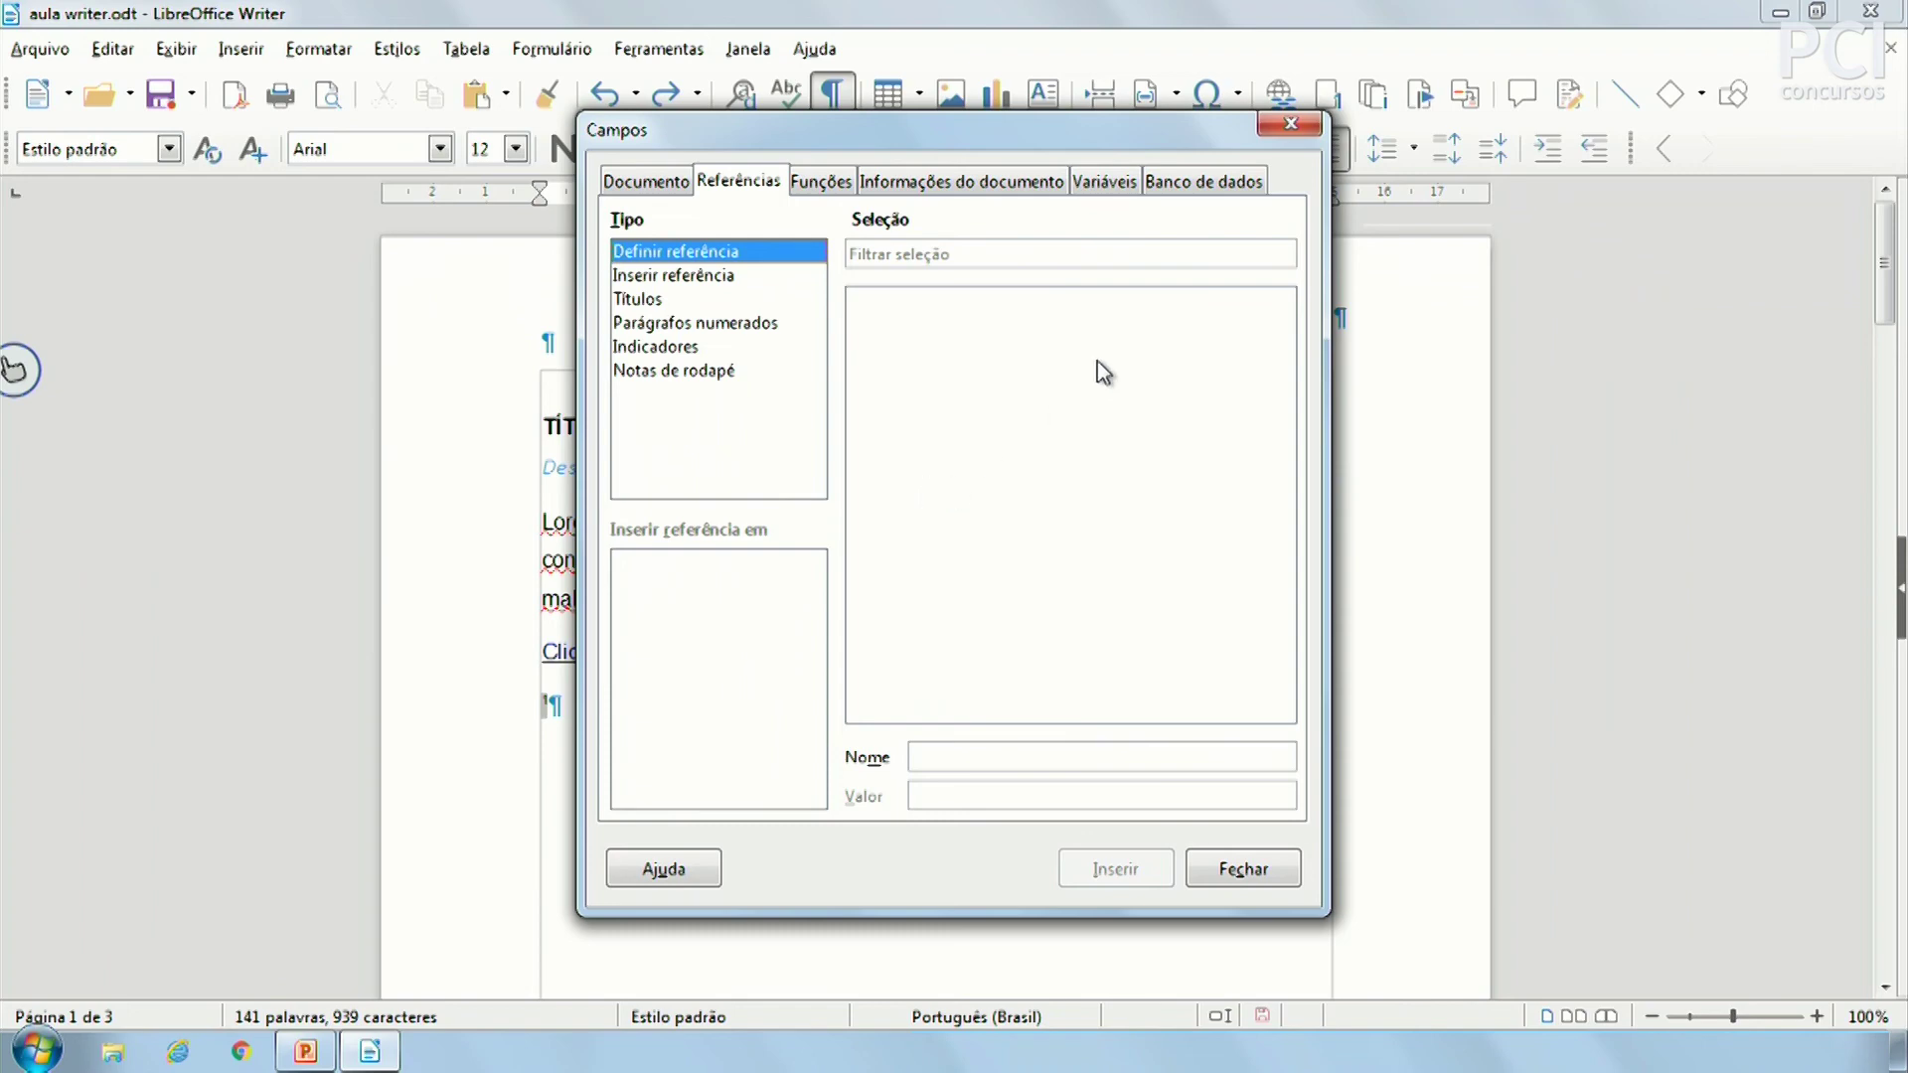
pyautogui.click(1210, 884)
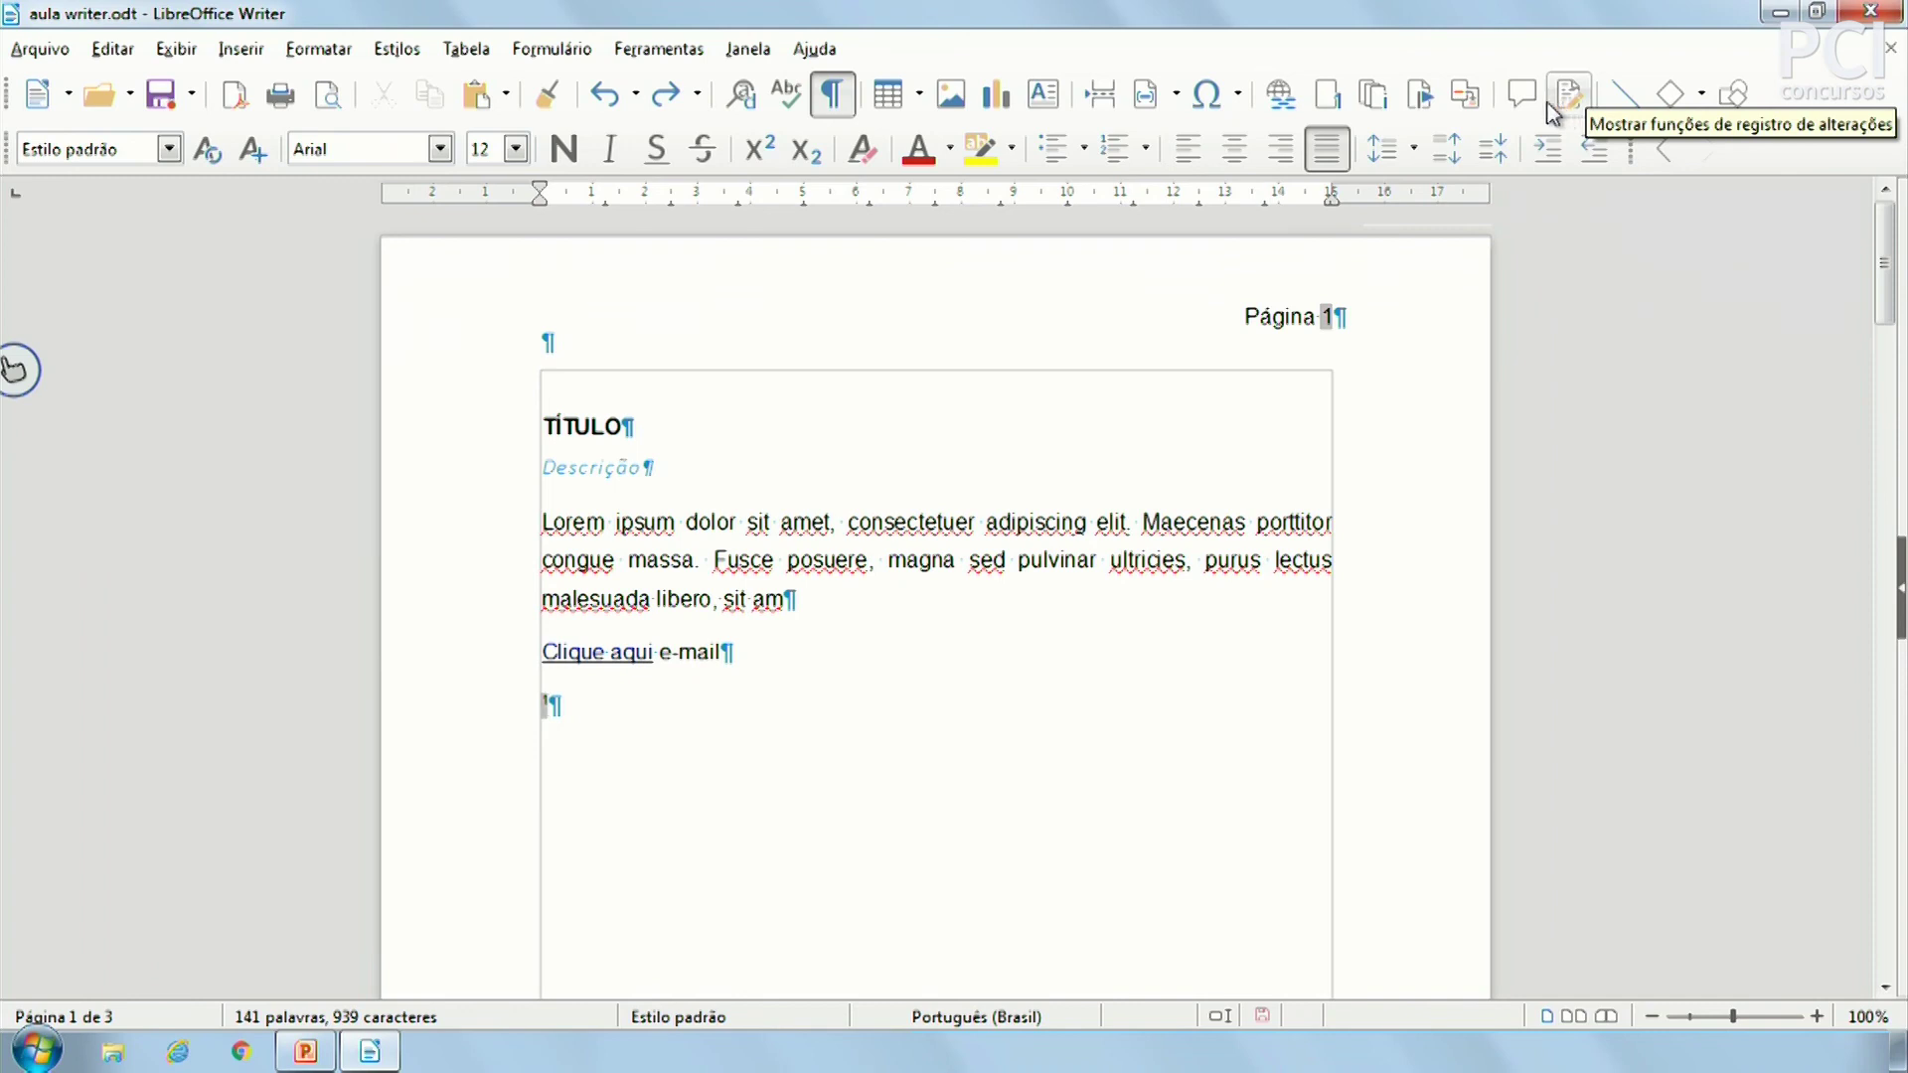
# Remove the page break between the footnote paragraph and the table
pyautogui.scroll(-4, 1193, 537)
pyautogui.scroll(2, 1176, 549)
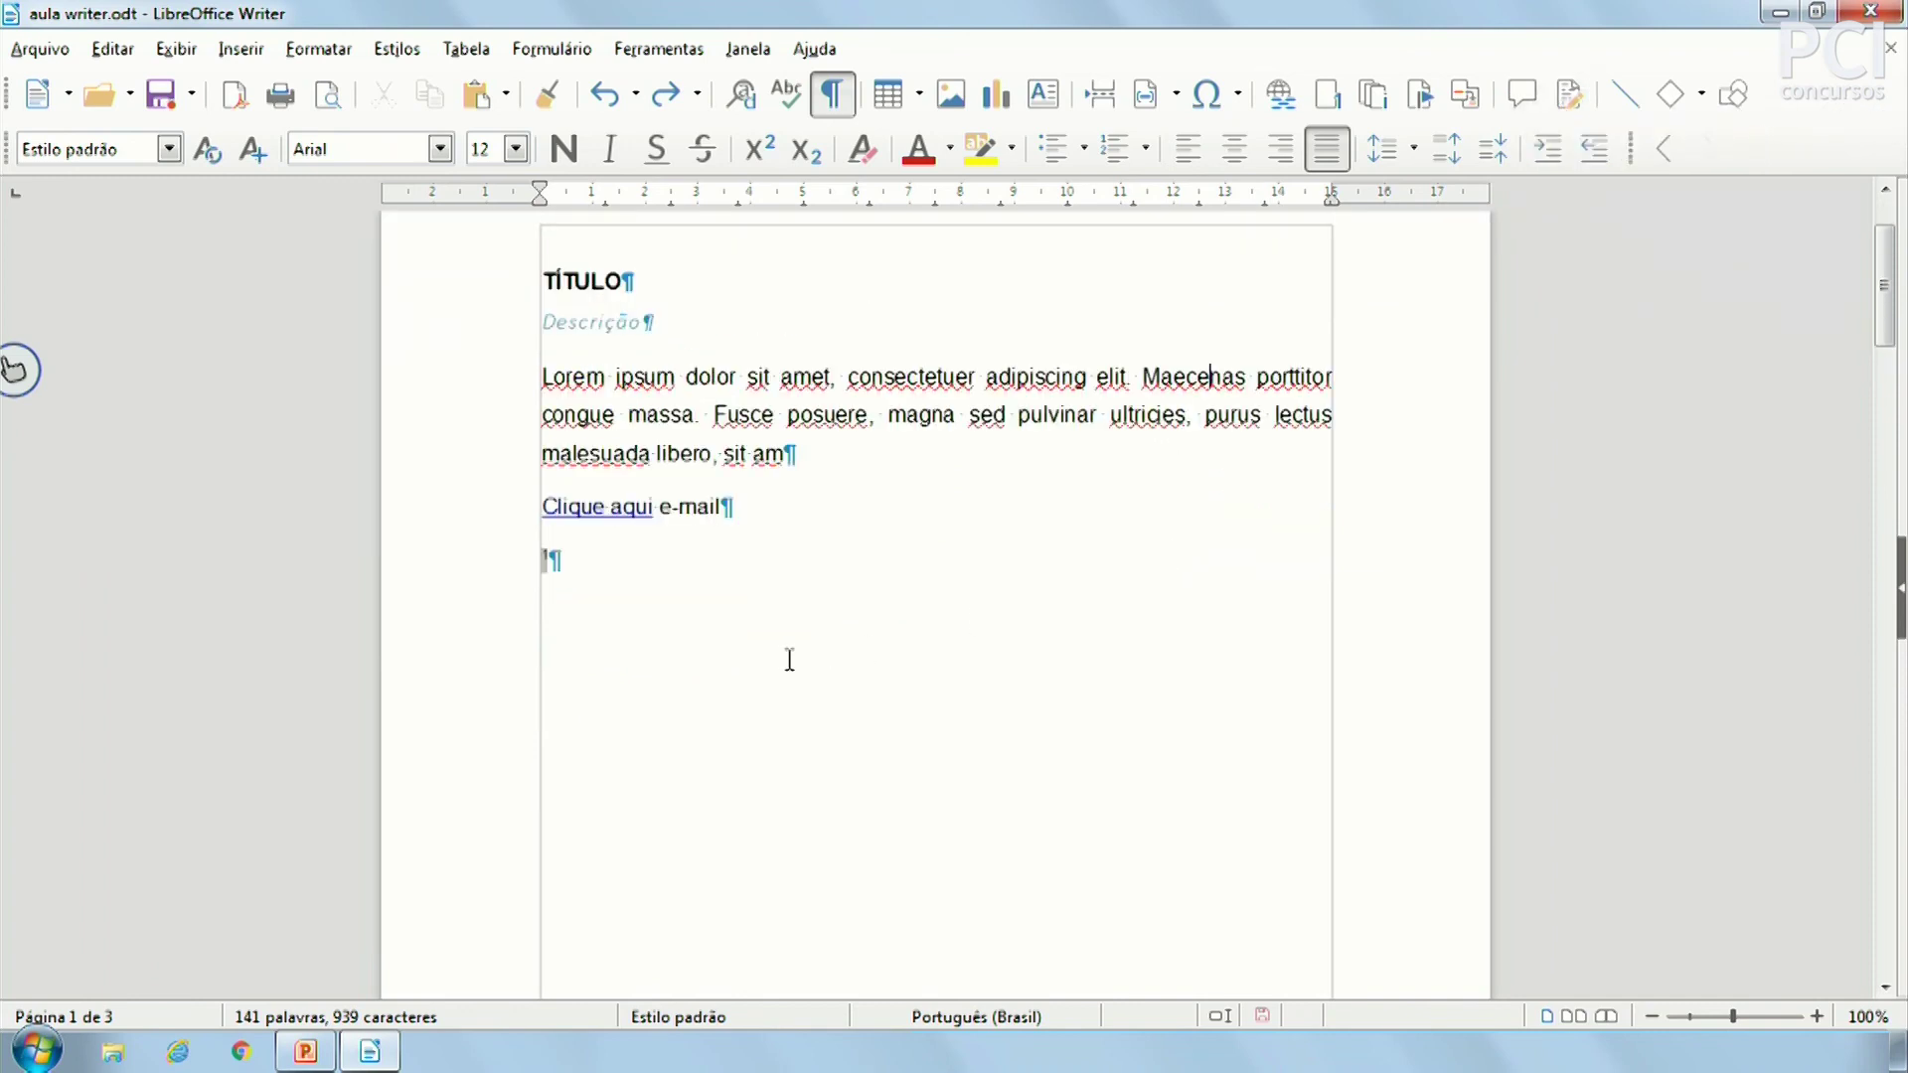
pyautogui.hotkey('ctrl', 'y')
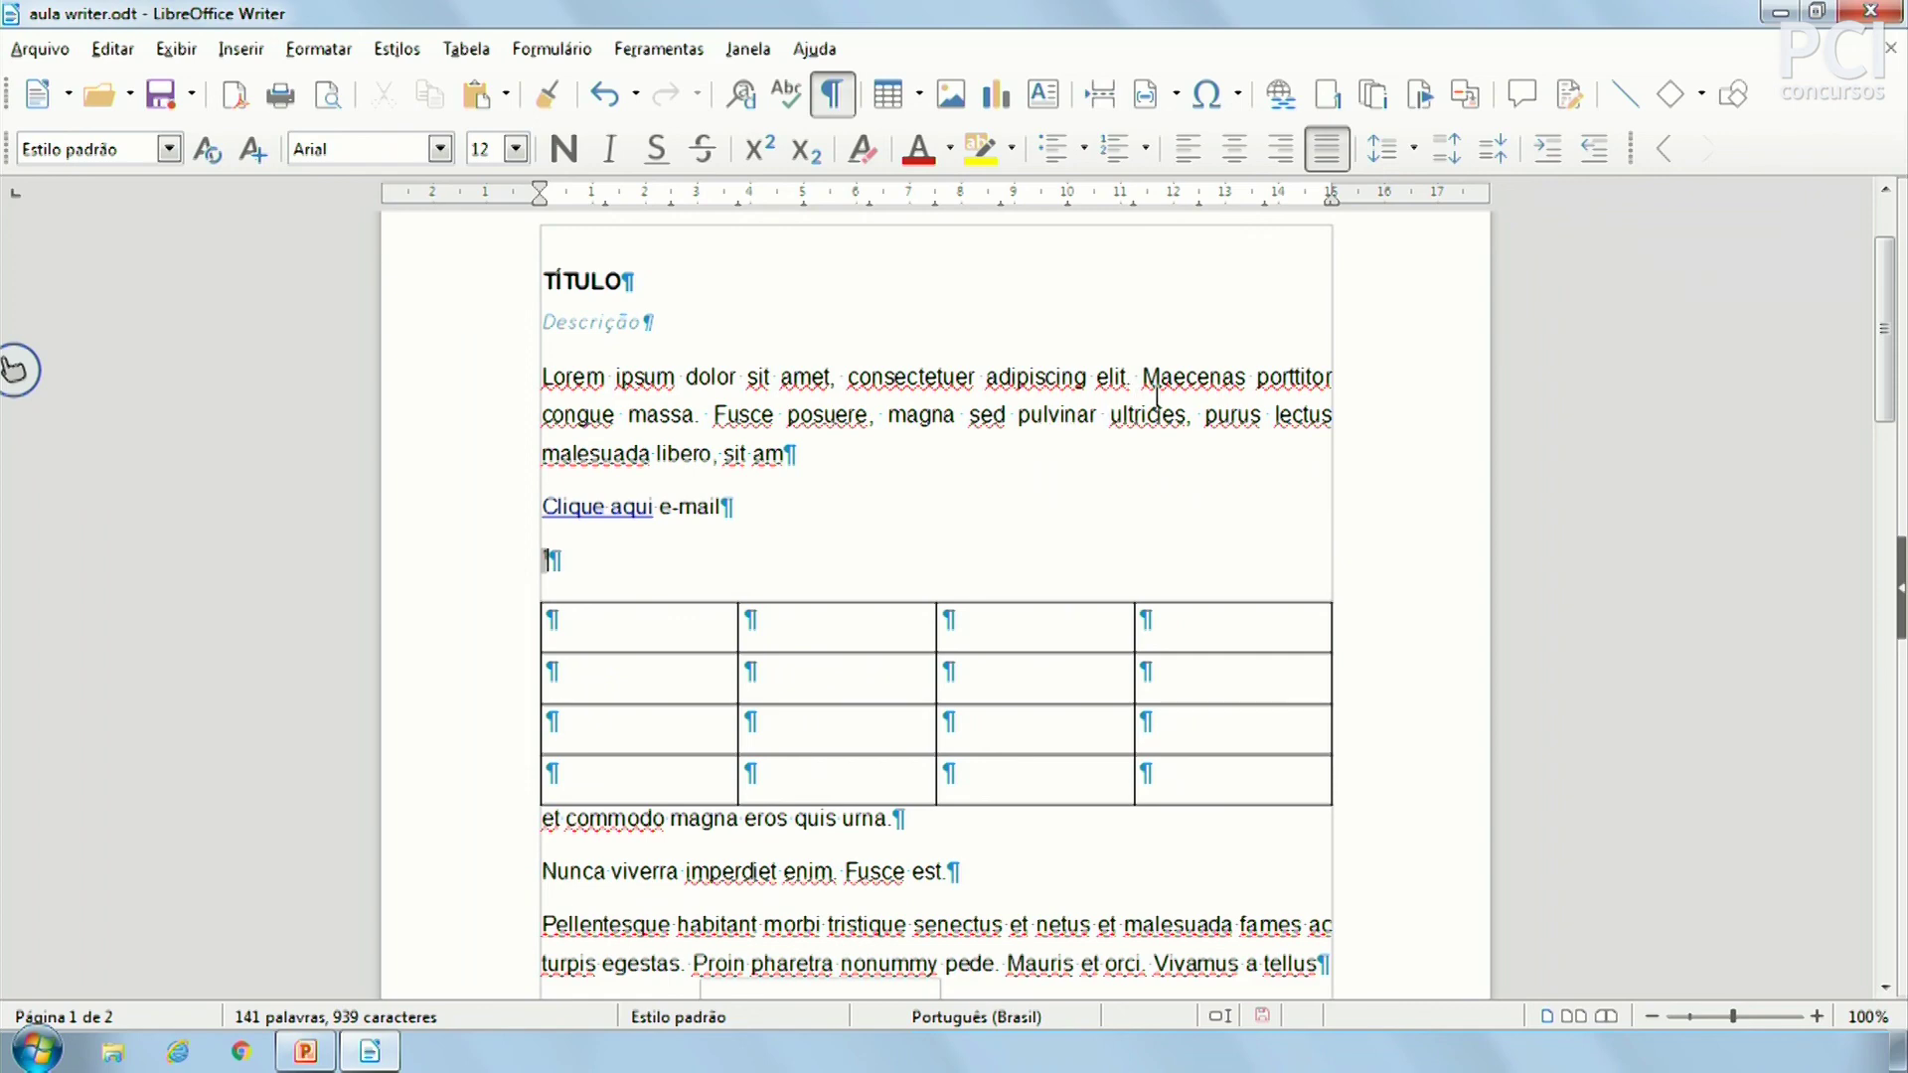
# Attach a comment reading "revisar" to the word "Maecenas" in the first "Lorem ipsum" paragraph
pyautogui.moveTo(1139, 378); pyautogui.dragTo(1248, 380)
pyautogui.click(1250, 382)
pyautogui.moveTo(1250, 377); pyautogui.dragTo(1141, 376)
pyautogui.click(1530, 94)
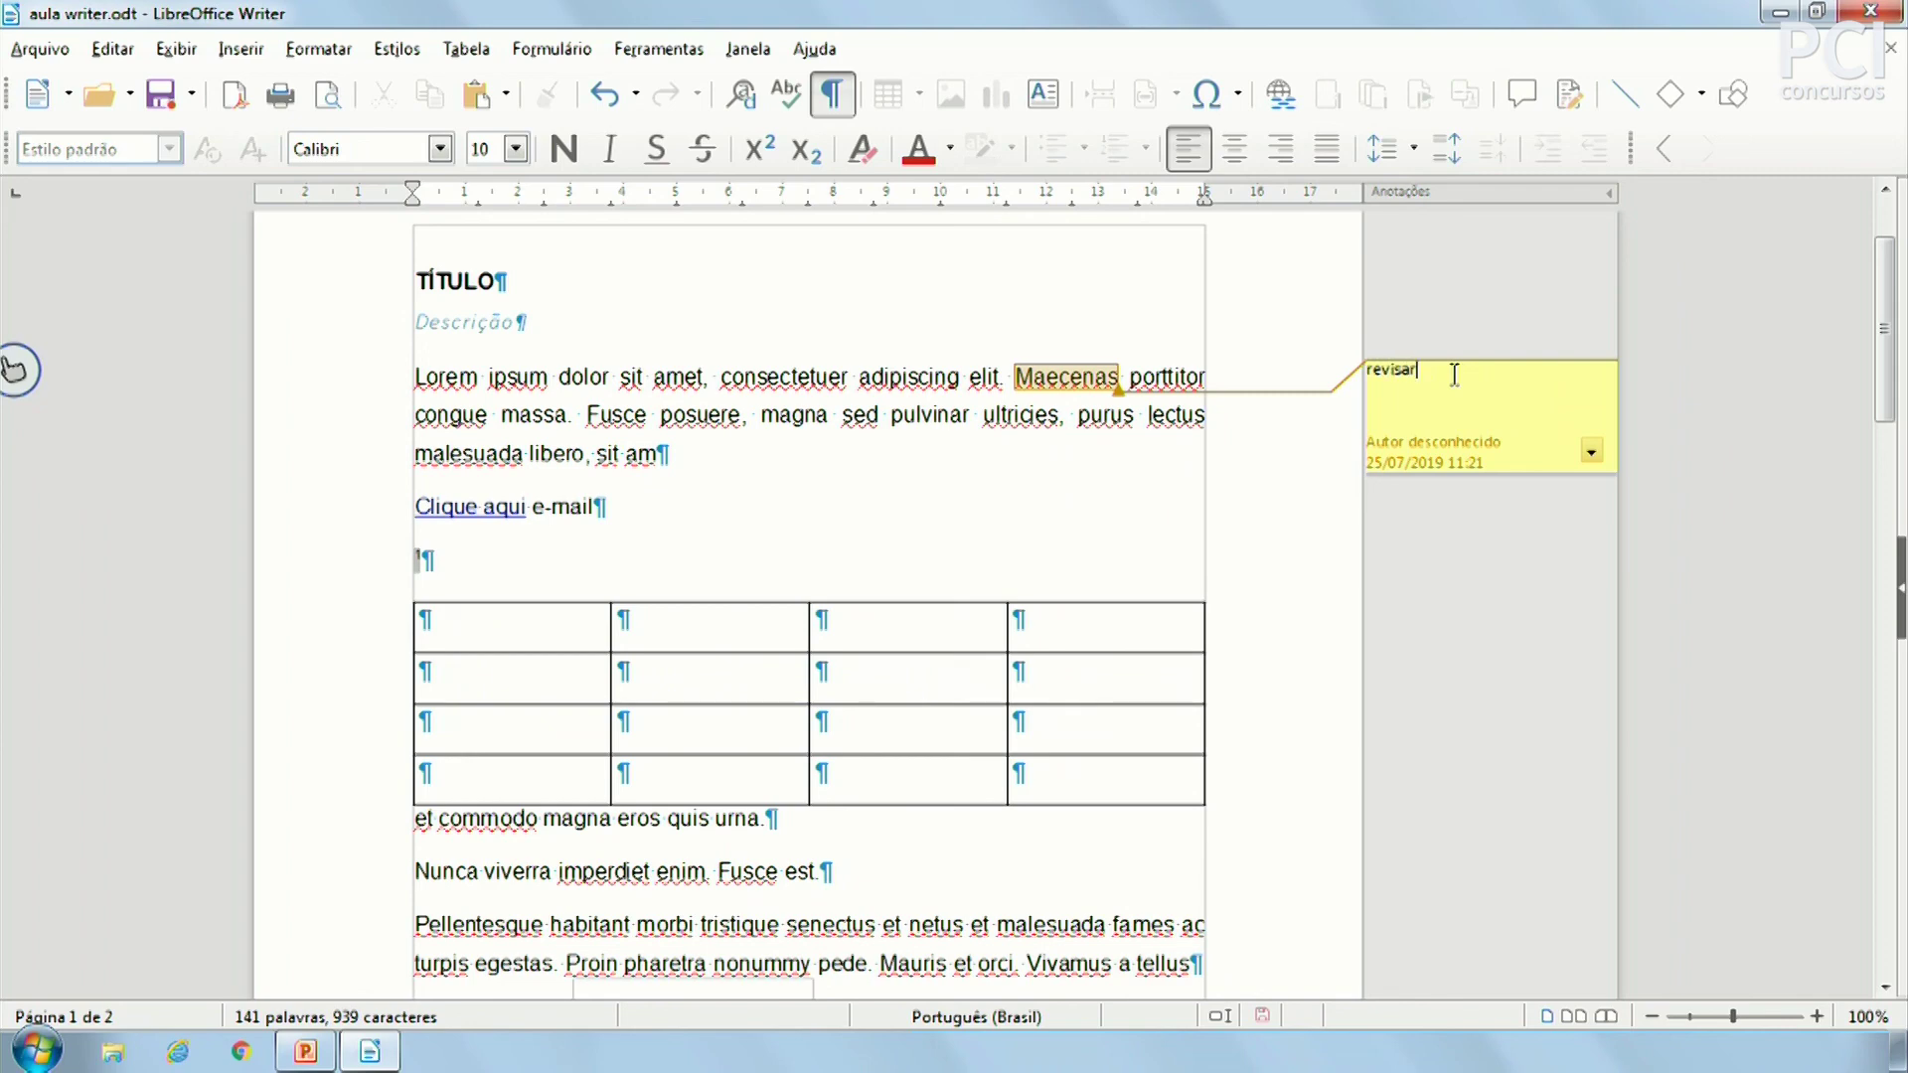
pyautogui.click(1086, 540)
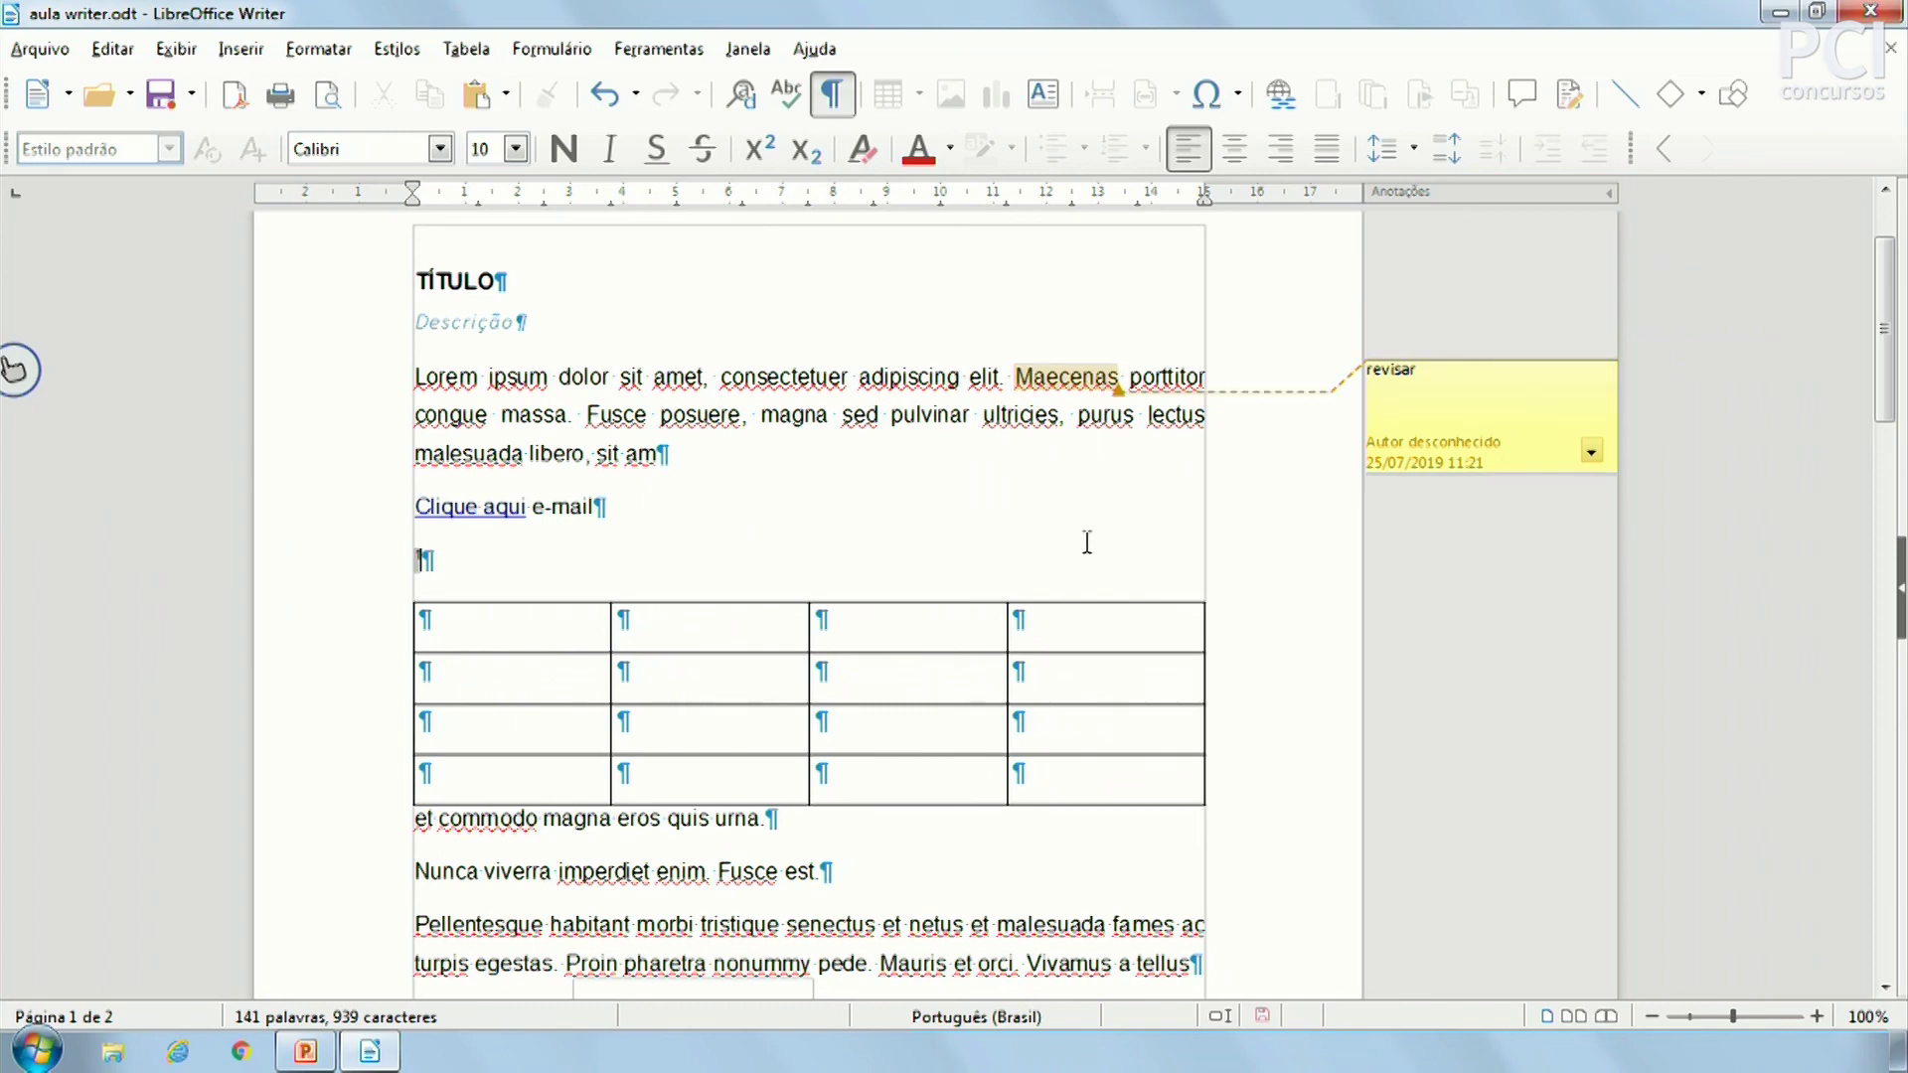
# Reply "revisado" to the "revisar" comment attached to the word "Maecenas"
pyautogui.click(1050, 303)
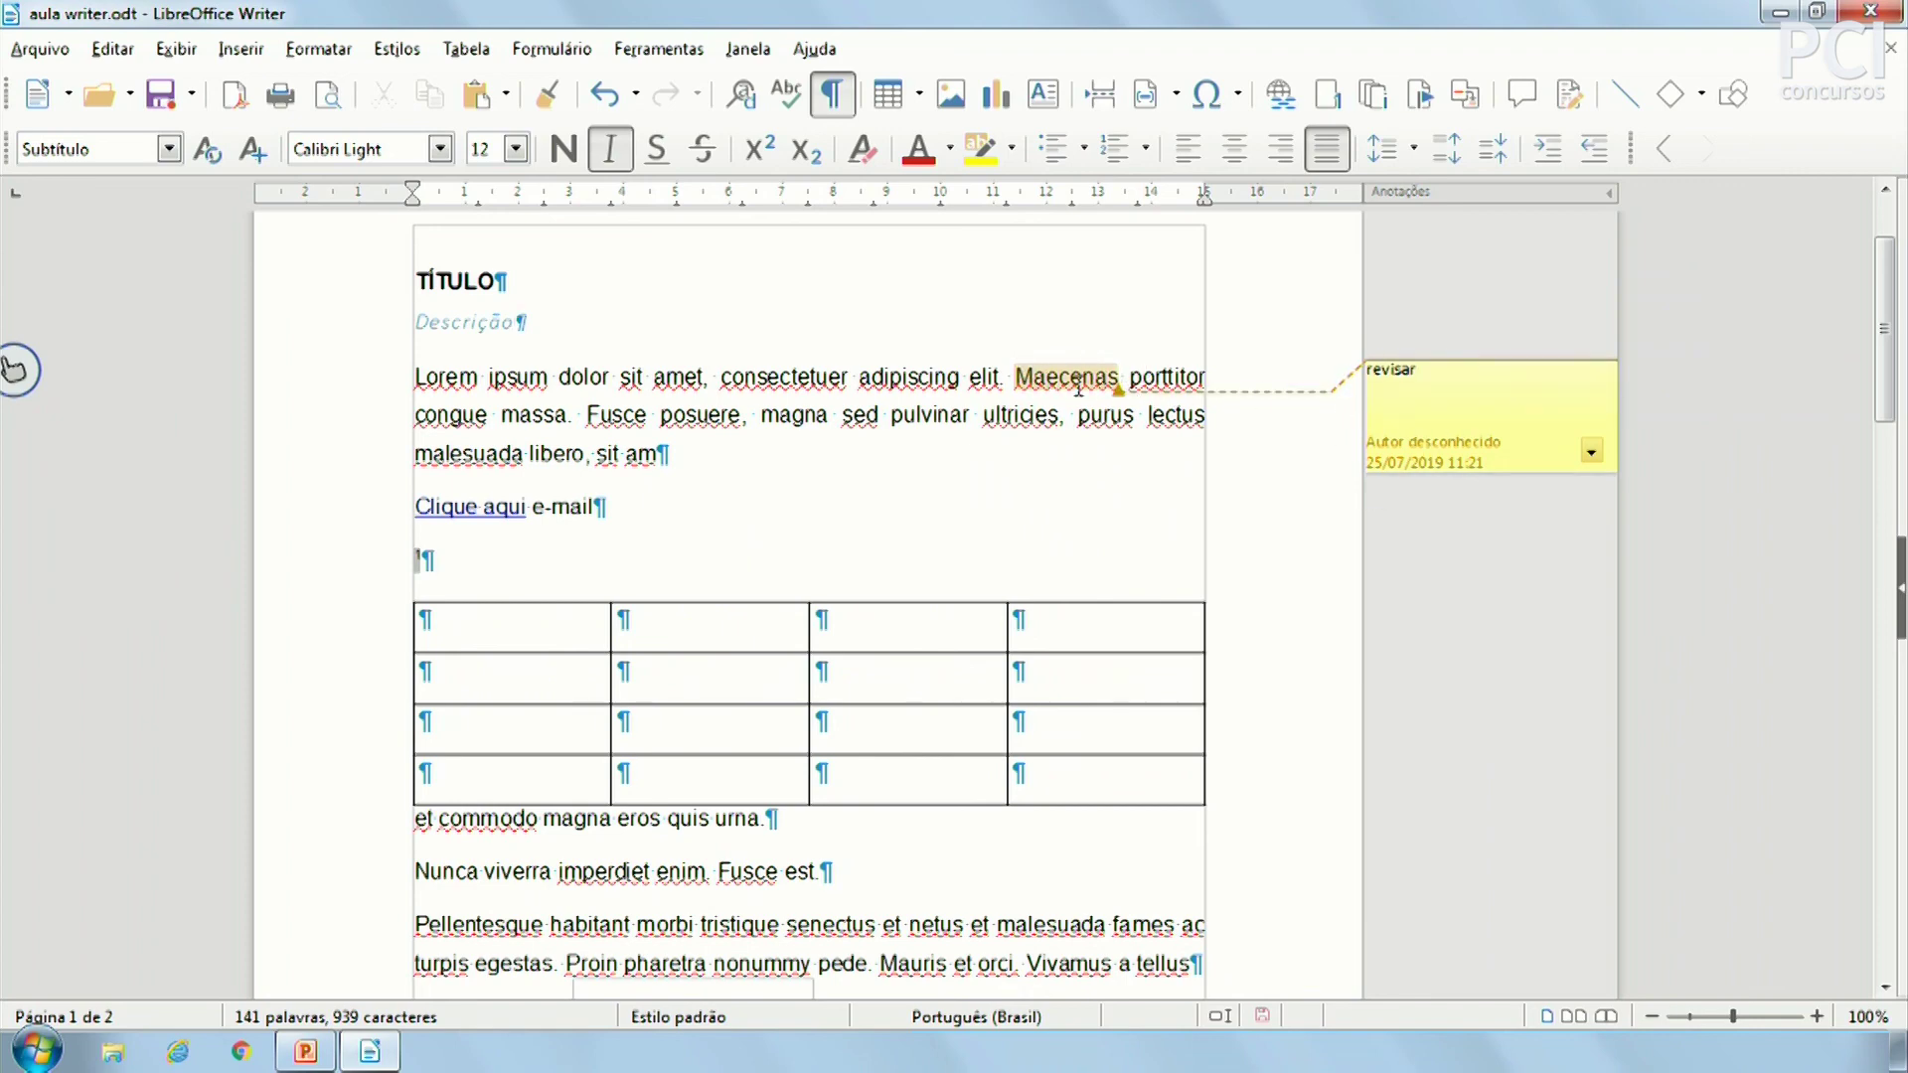
pyautogui.click(1429, 428)
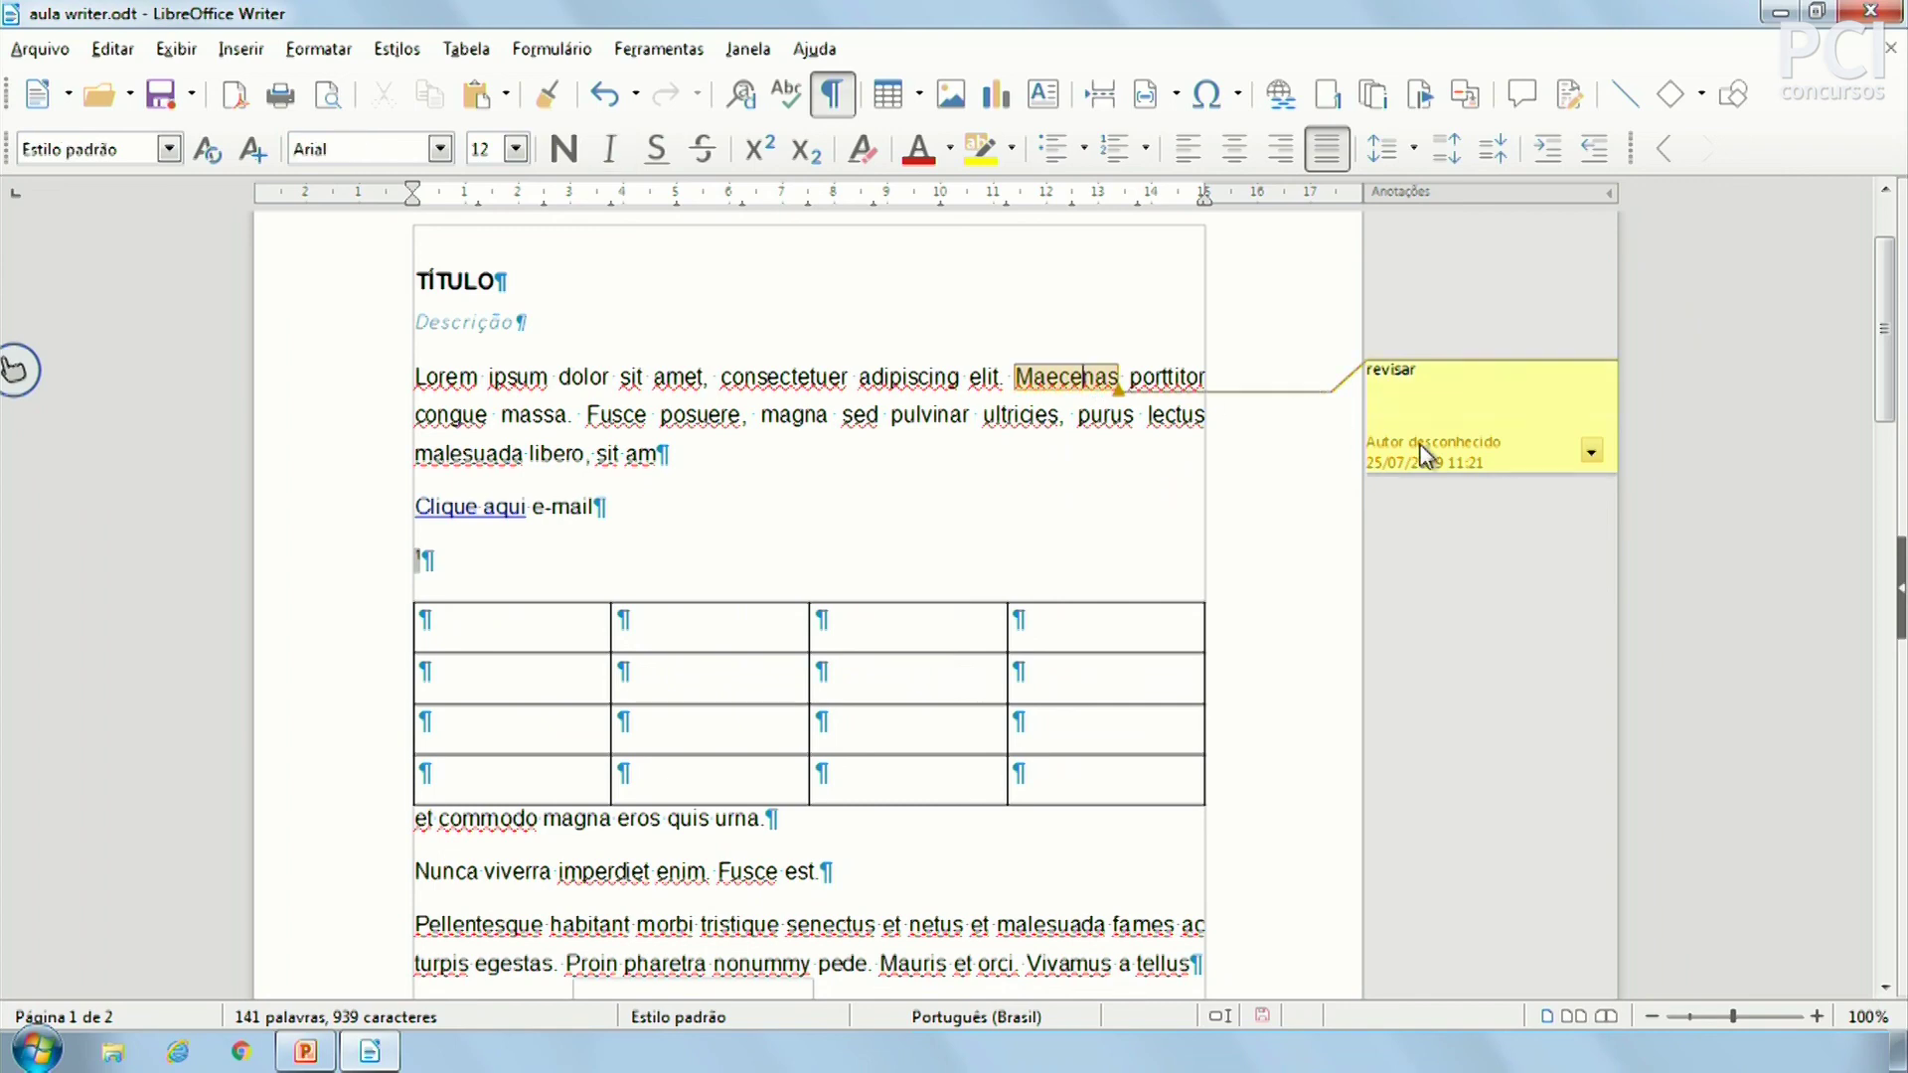
pyautogui.press('Escape')
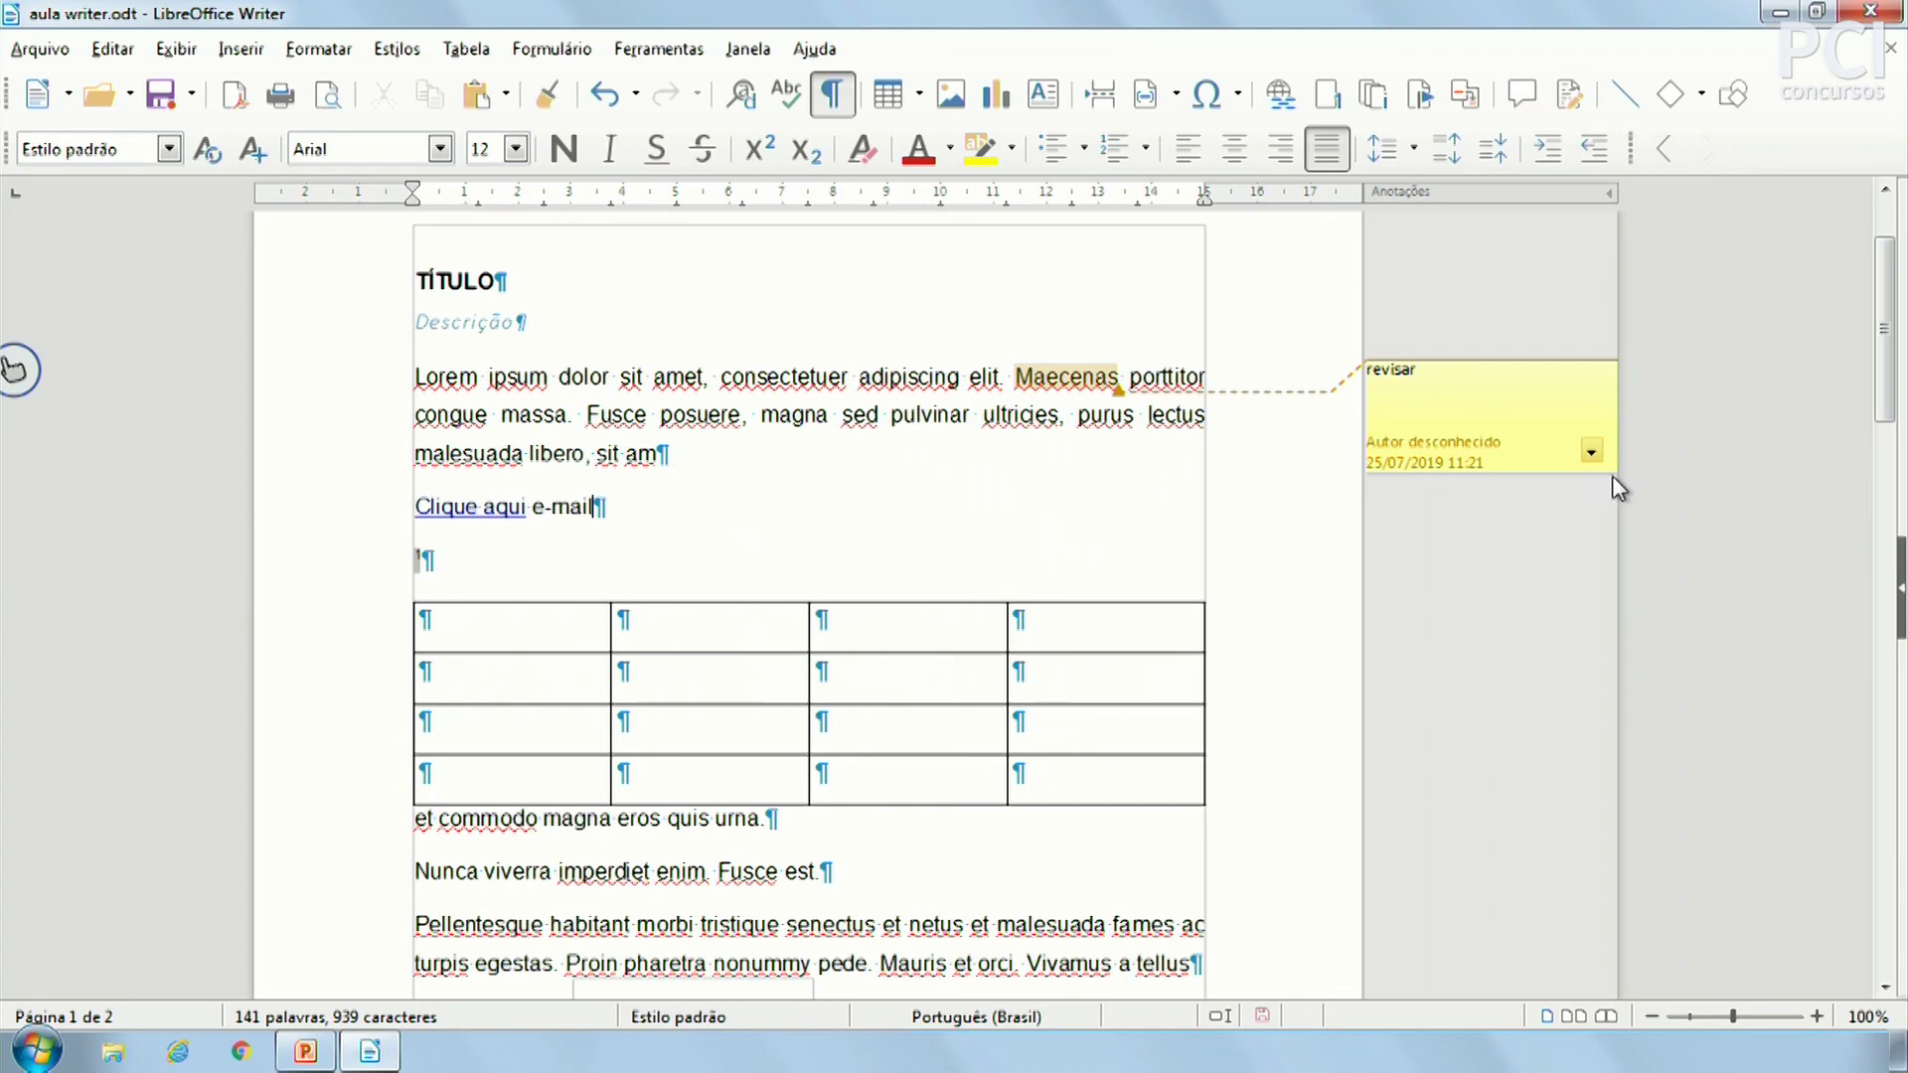
pyautogui.click(1593, 454)
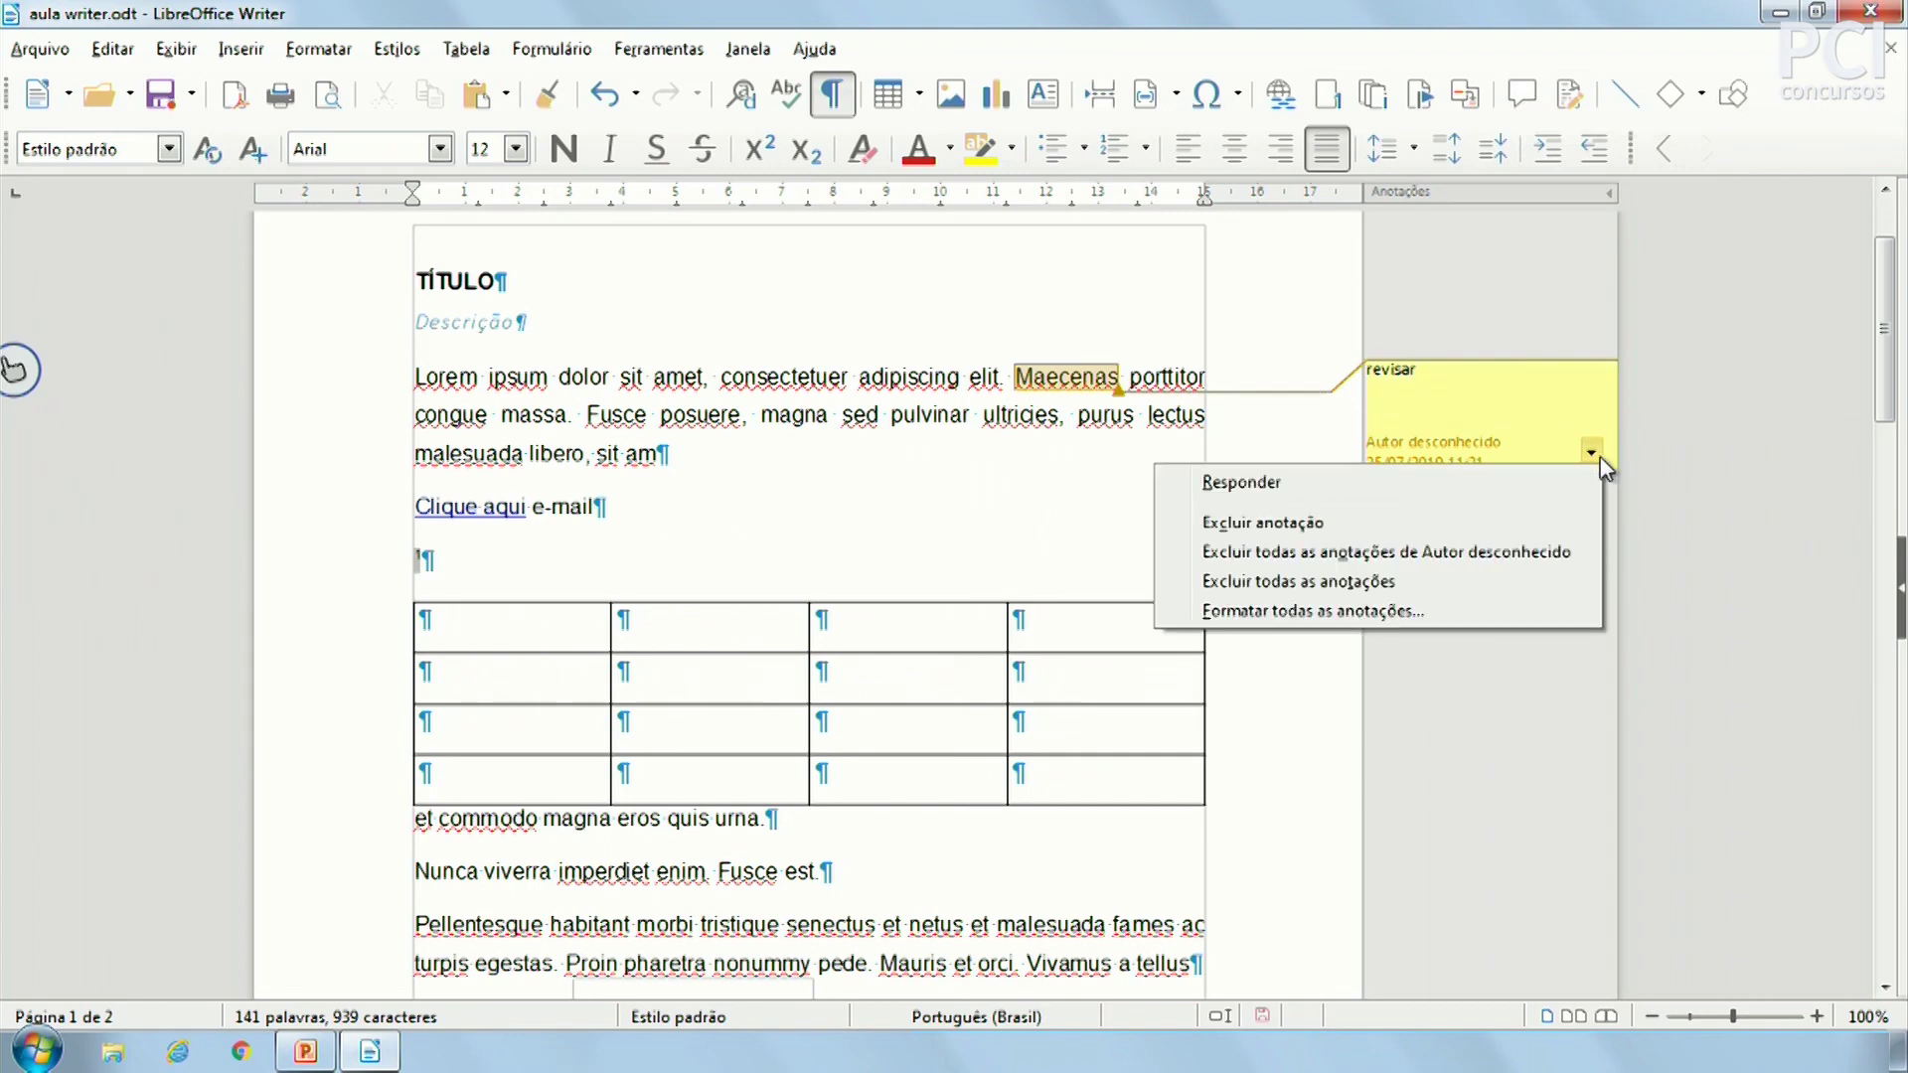
pyautogui.click(1495, 486)
pyautogui.write('revisado')
pyautogui.hotkey('ctrl', 'a')
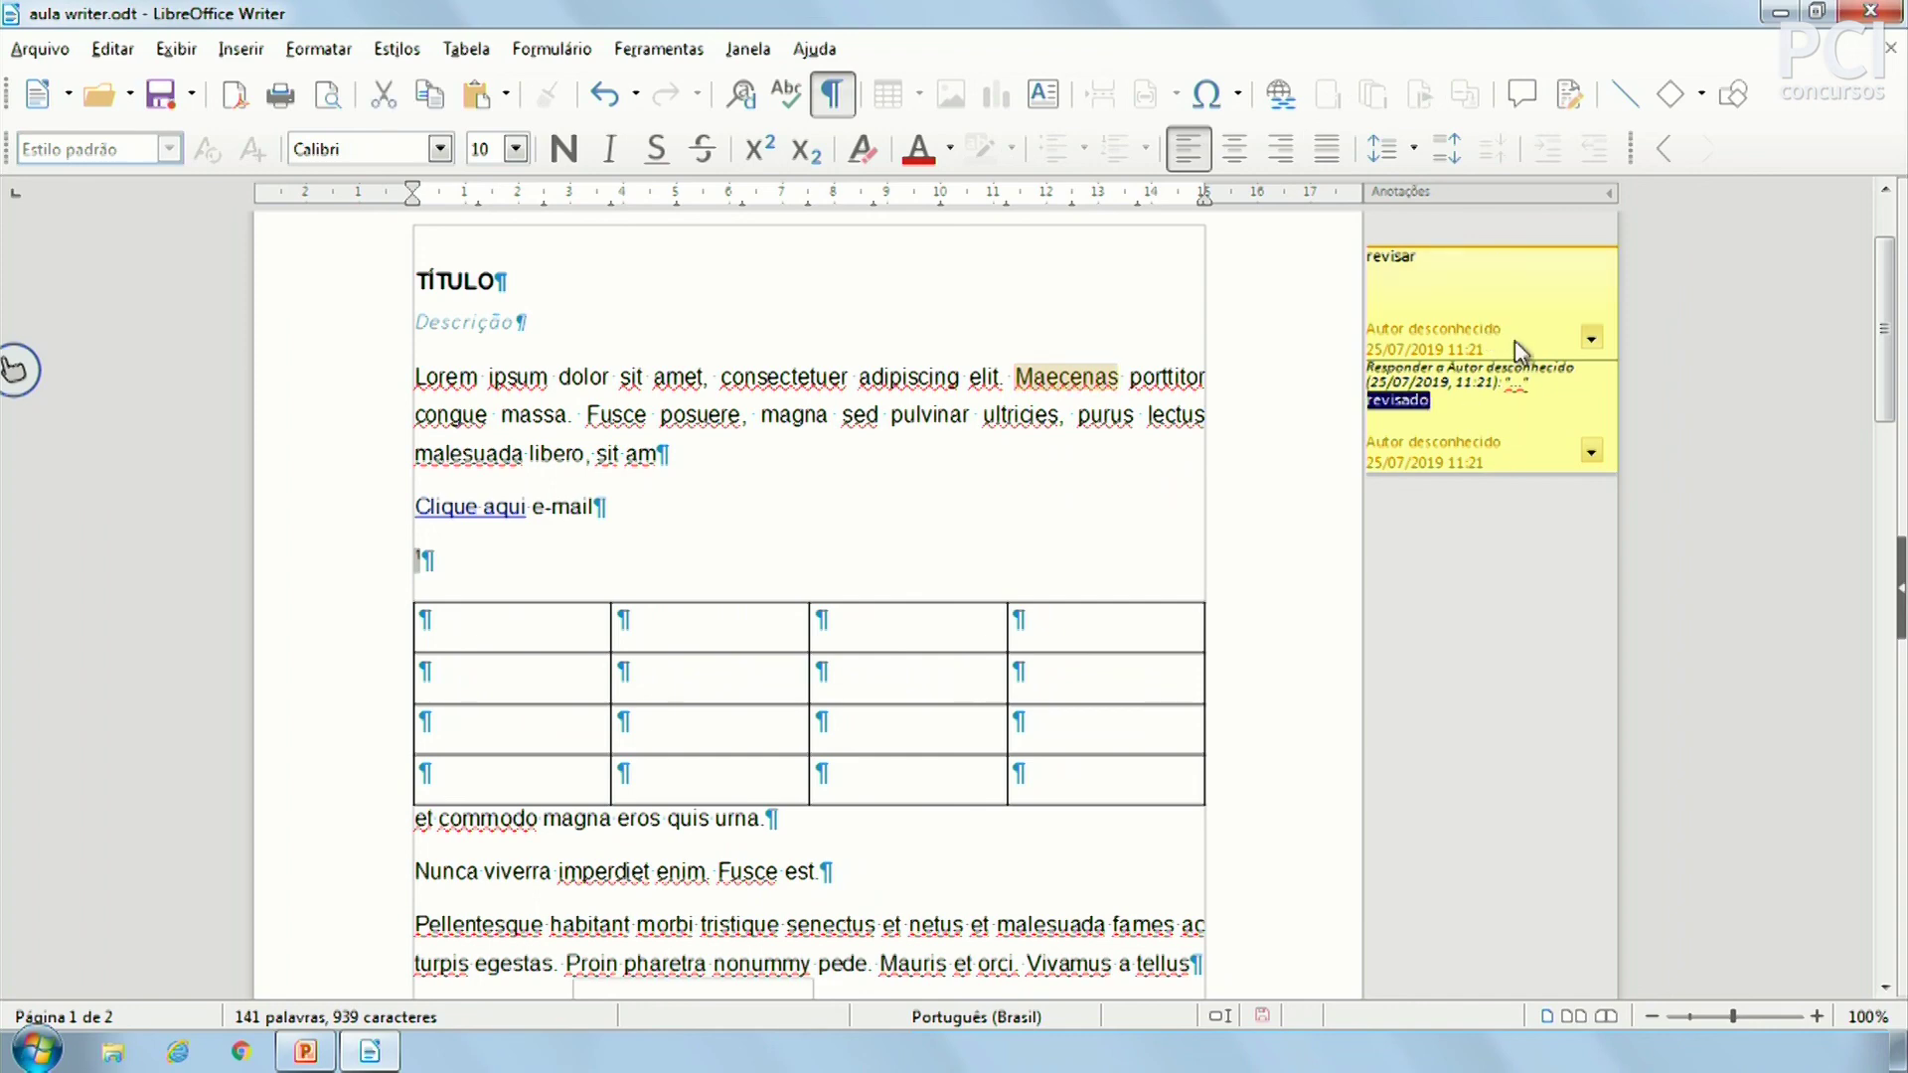
# Delete the "revisado" reply, and delete all comments in the document
pyautogui.click(1592, 452)
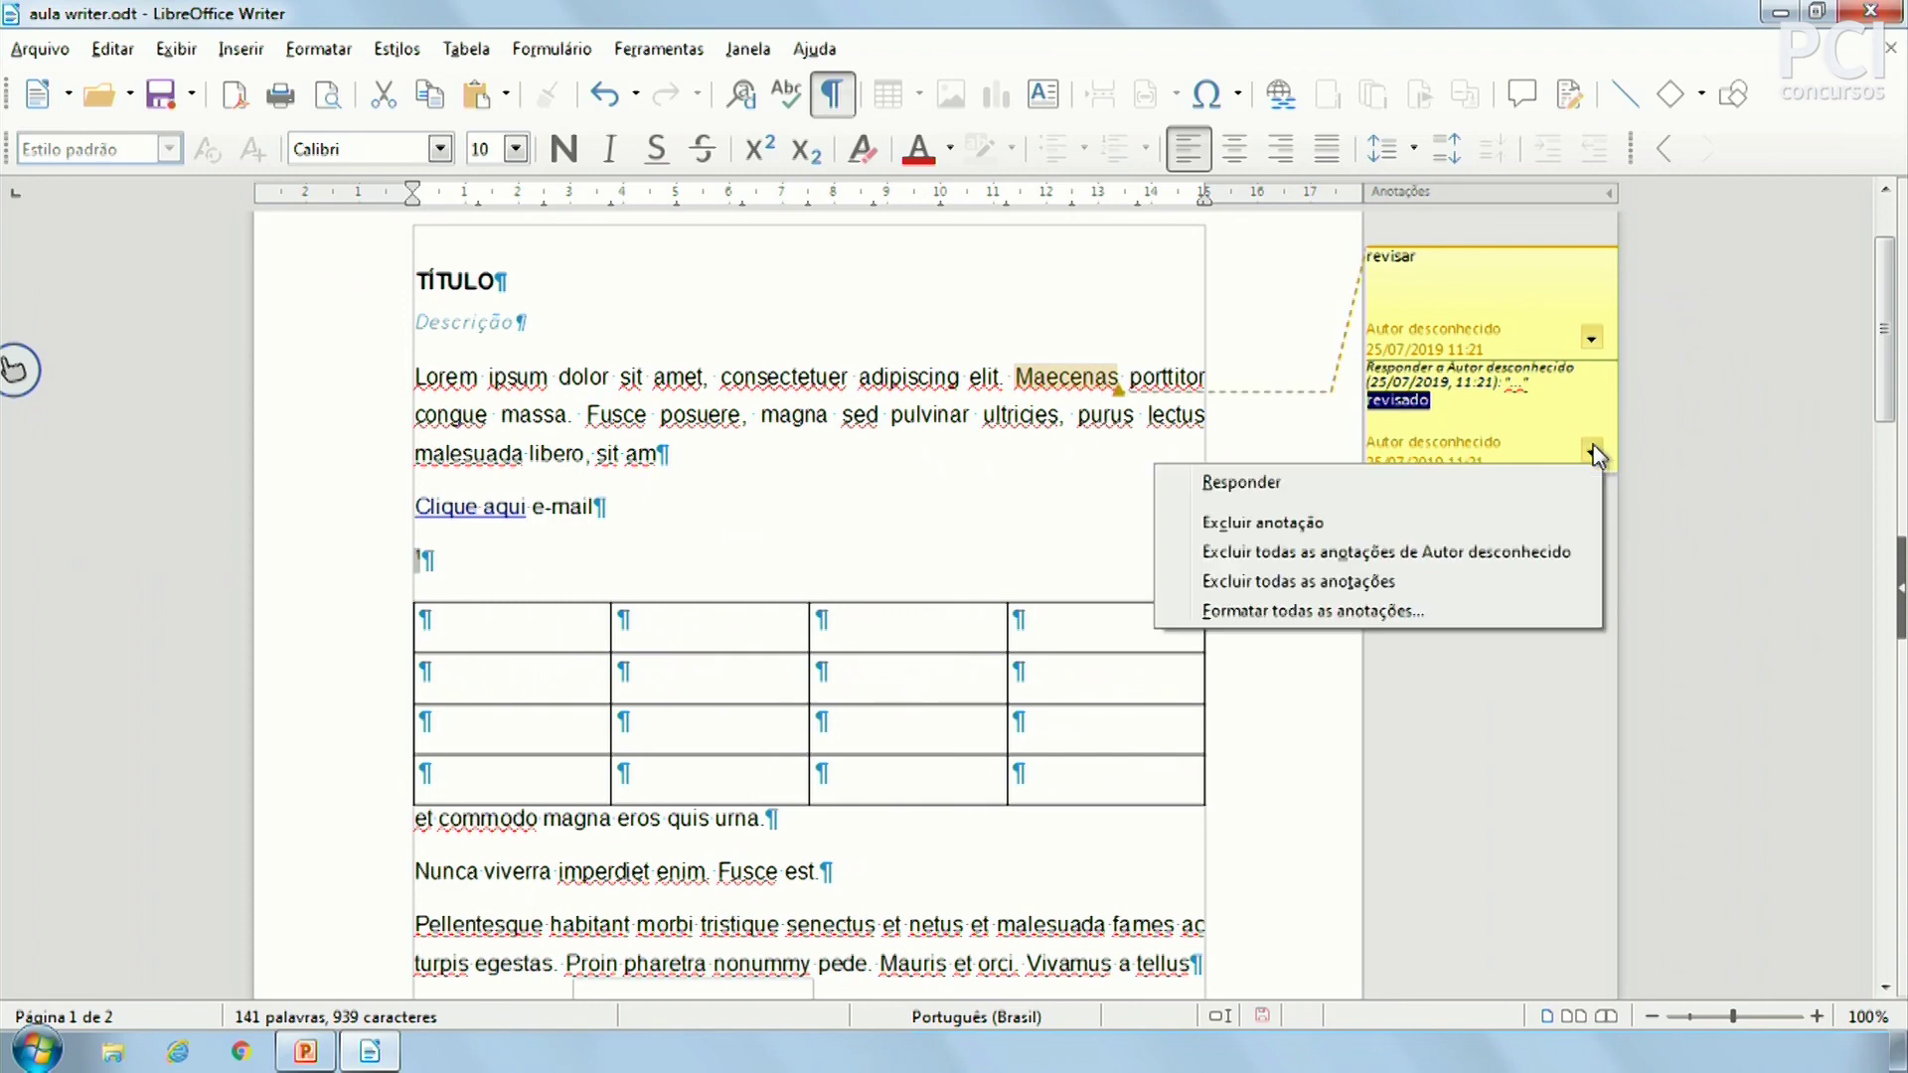
pyautogui.click(1431, 524)
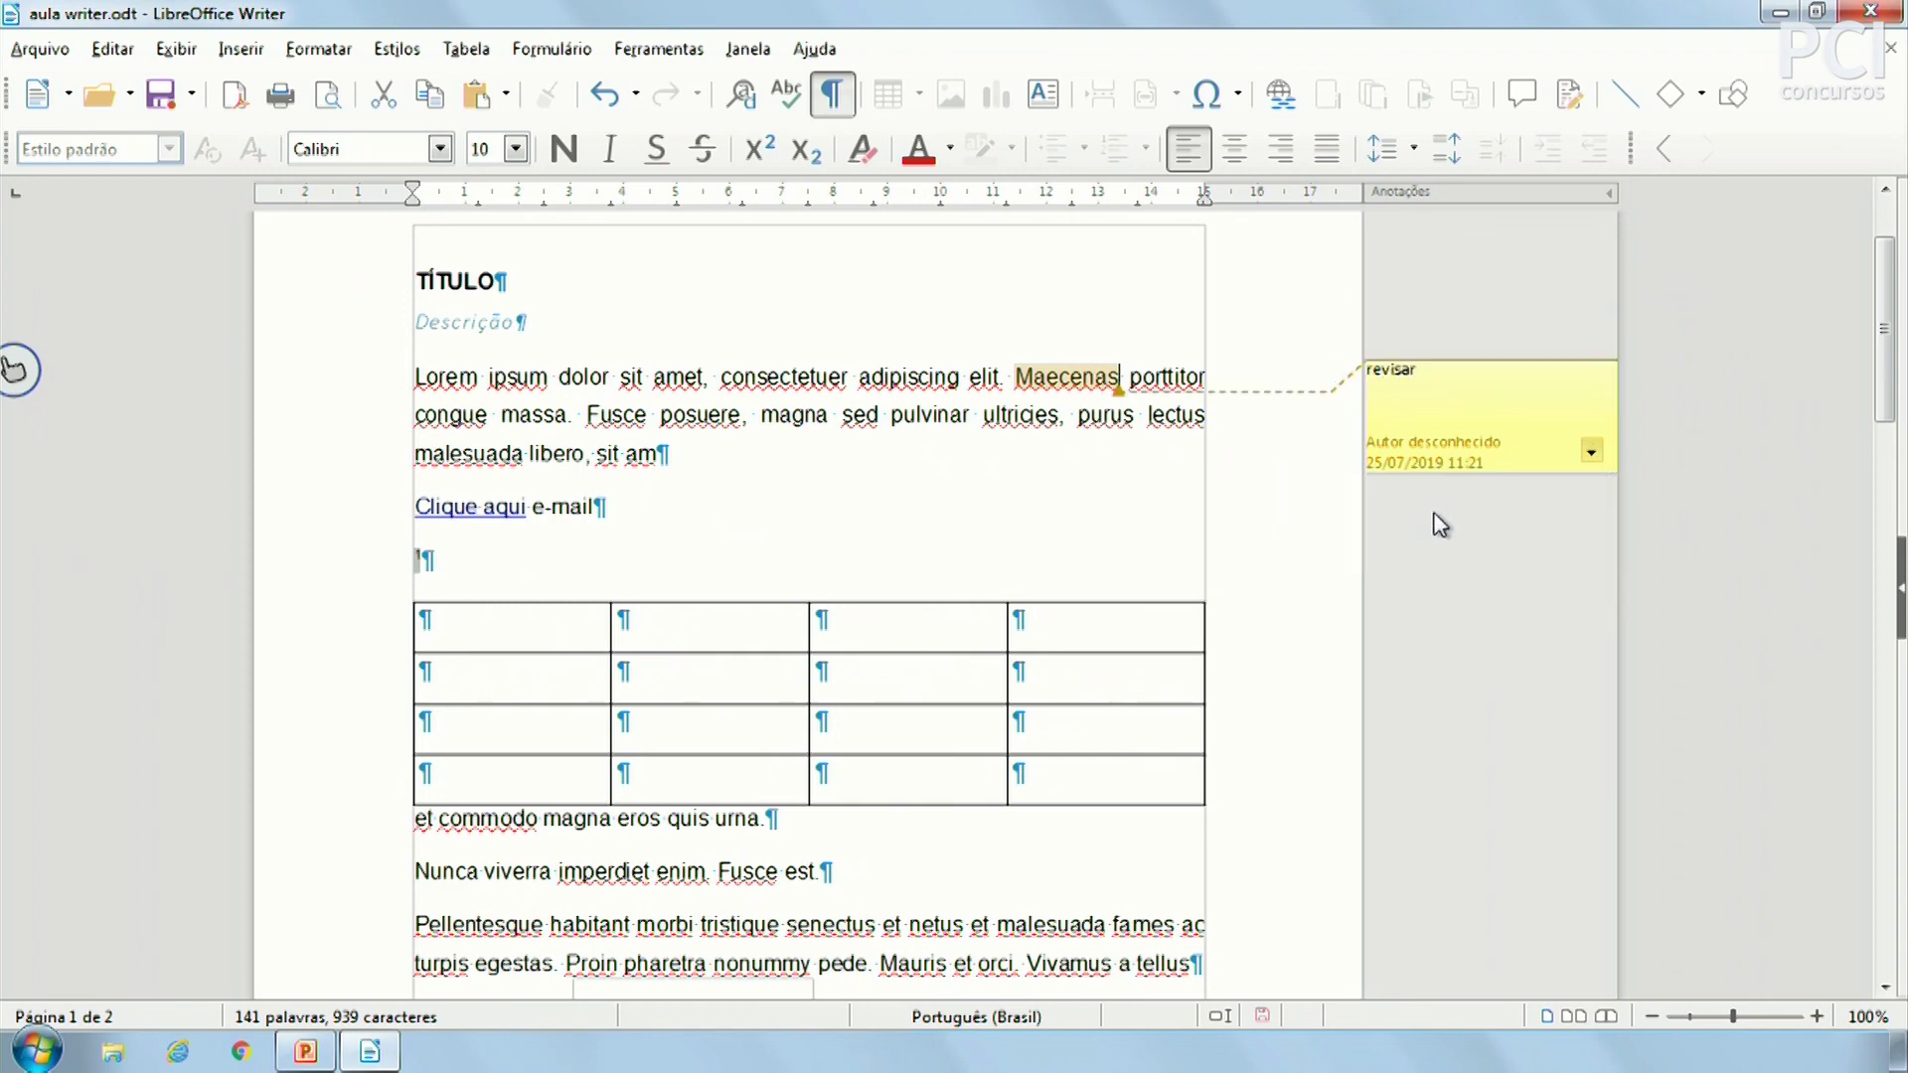
pyautogui.click(1590, 449)
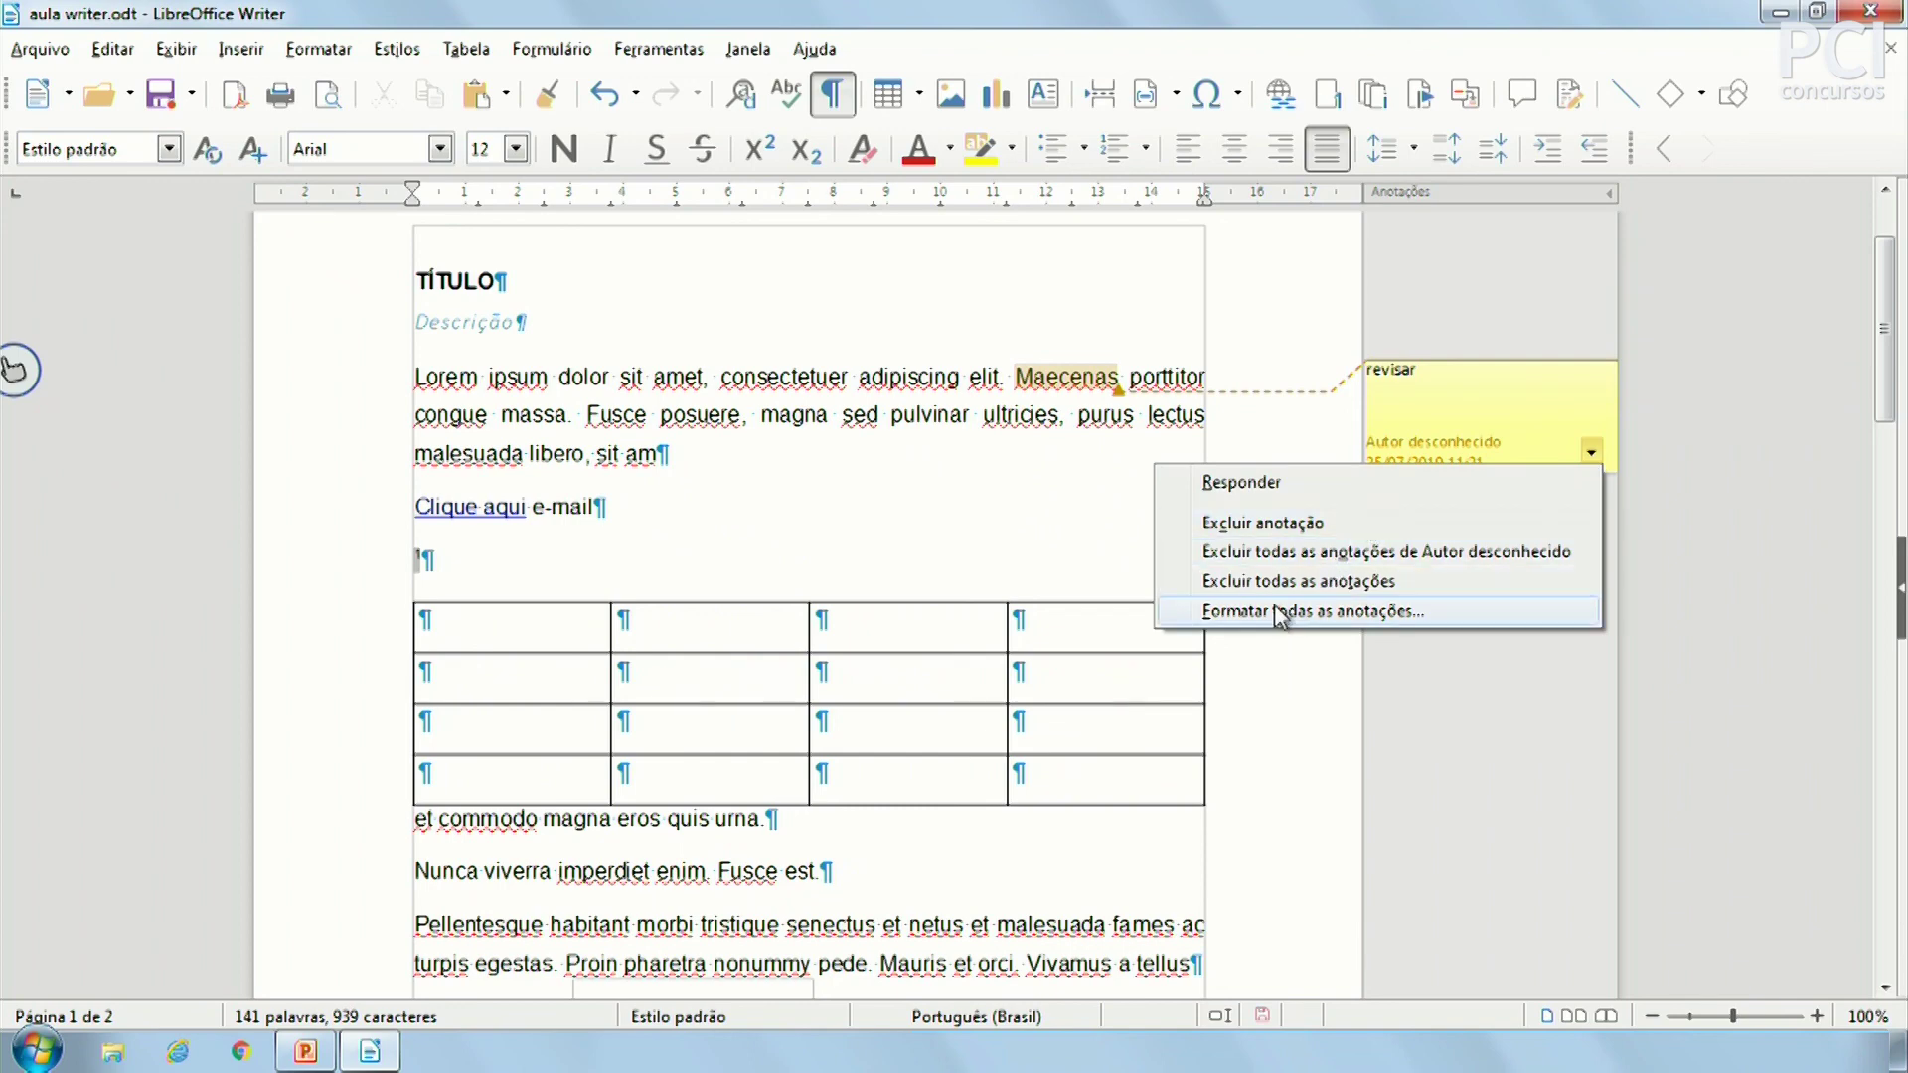
pyautogui.click(1299, 582)
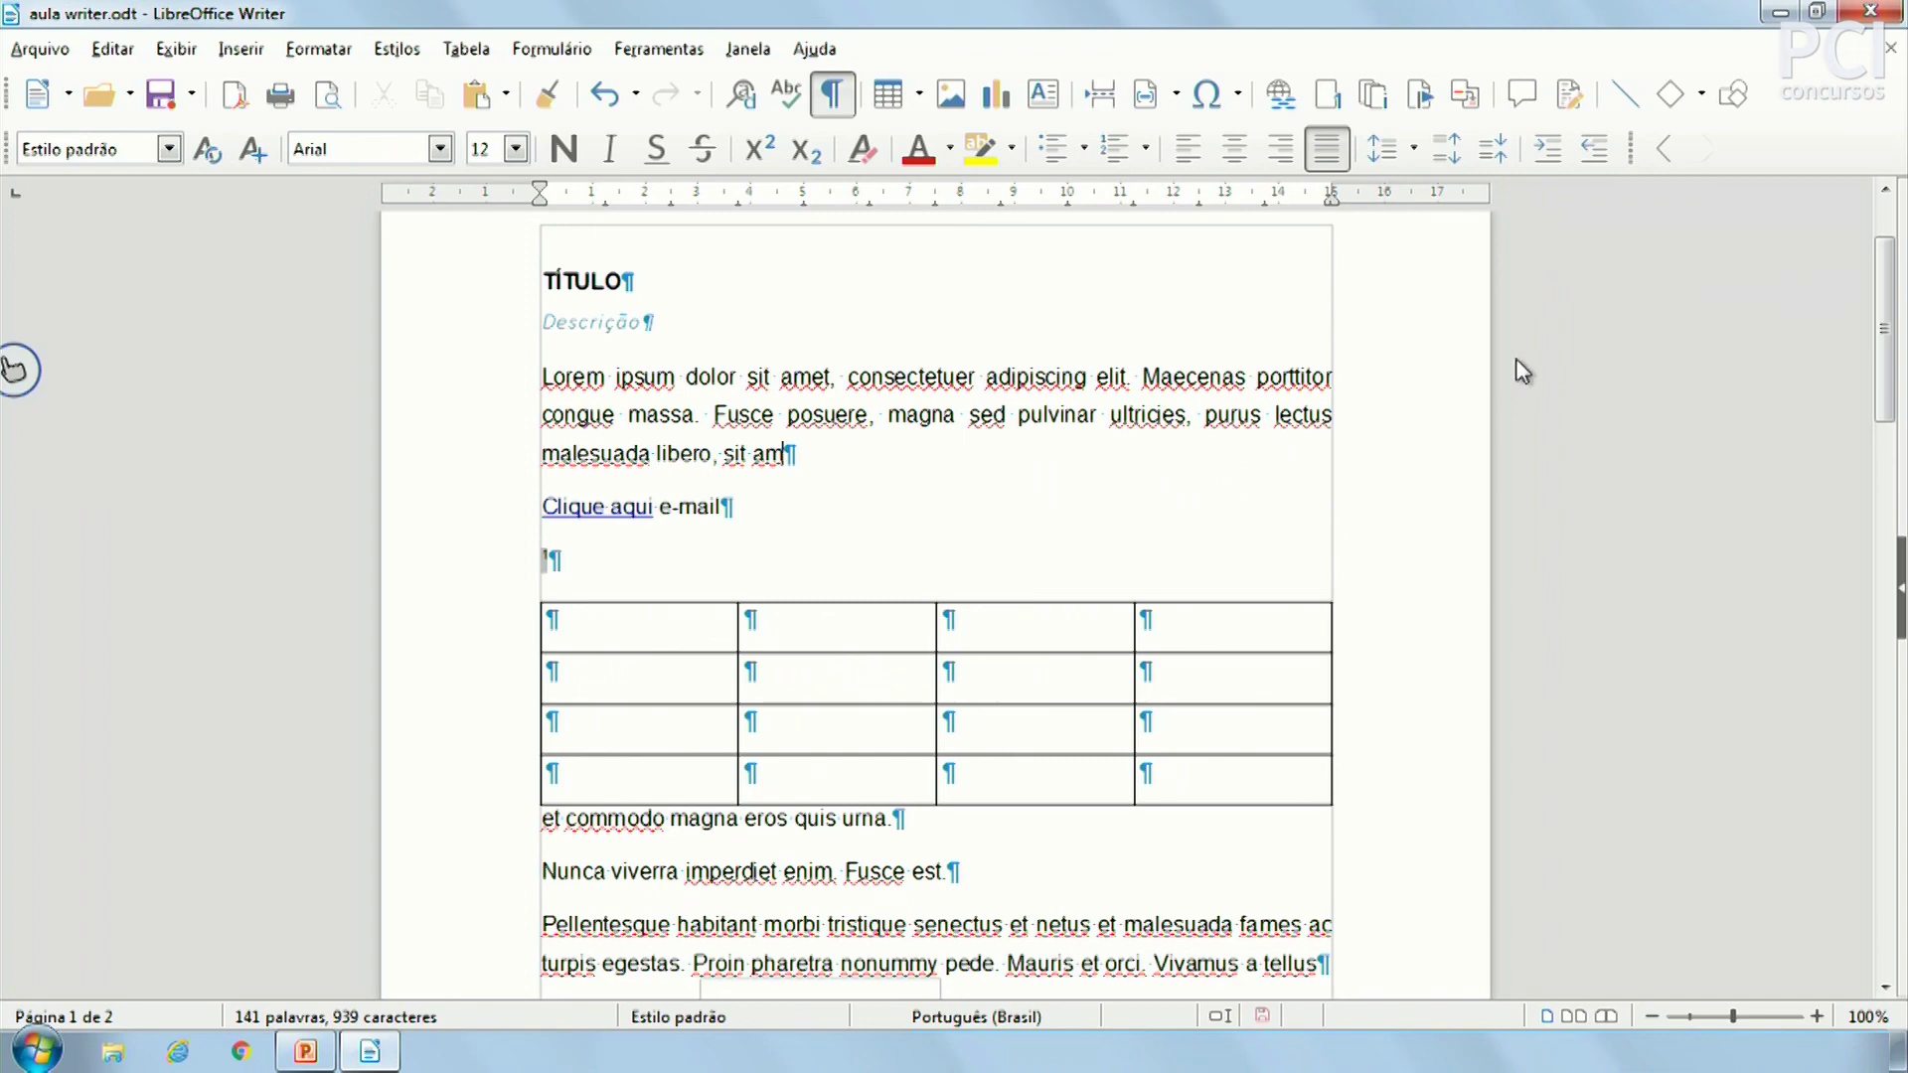
# Show the track changes functions and, with change recording on, delete the "Clique aqui e-mail" line
pyautogui.click(1571, 99)
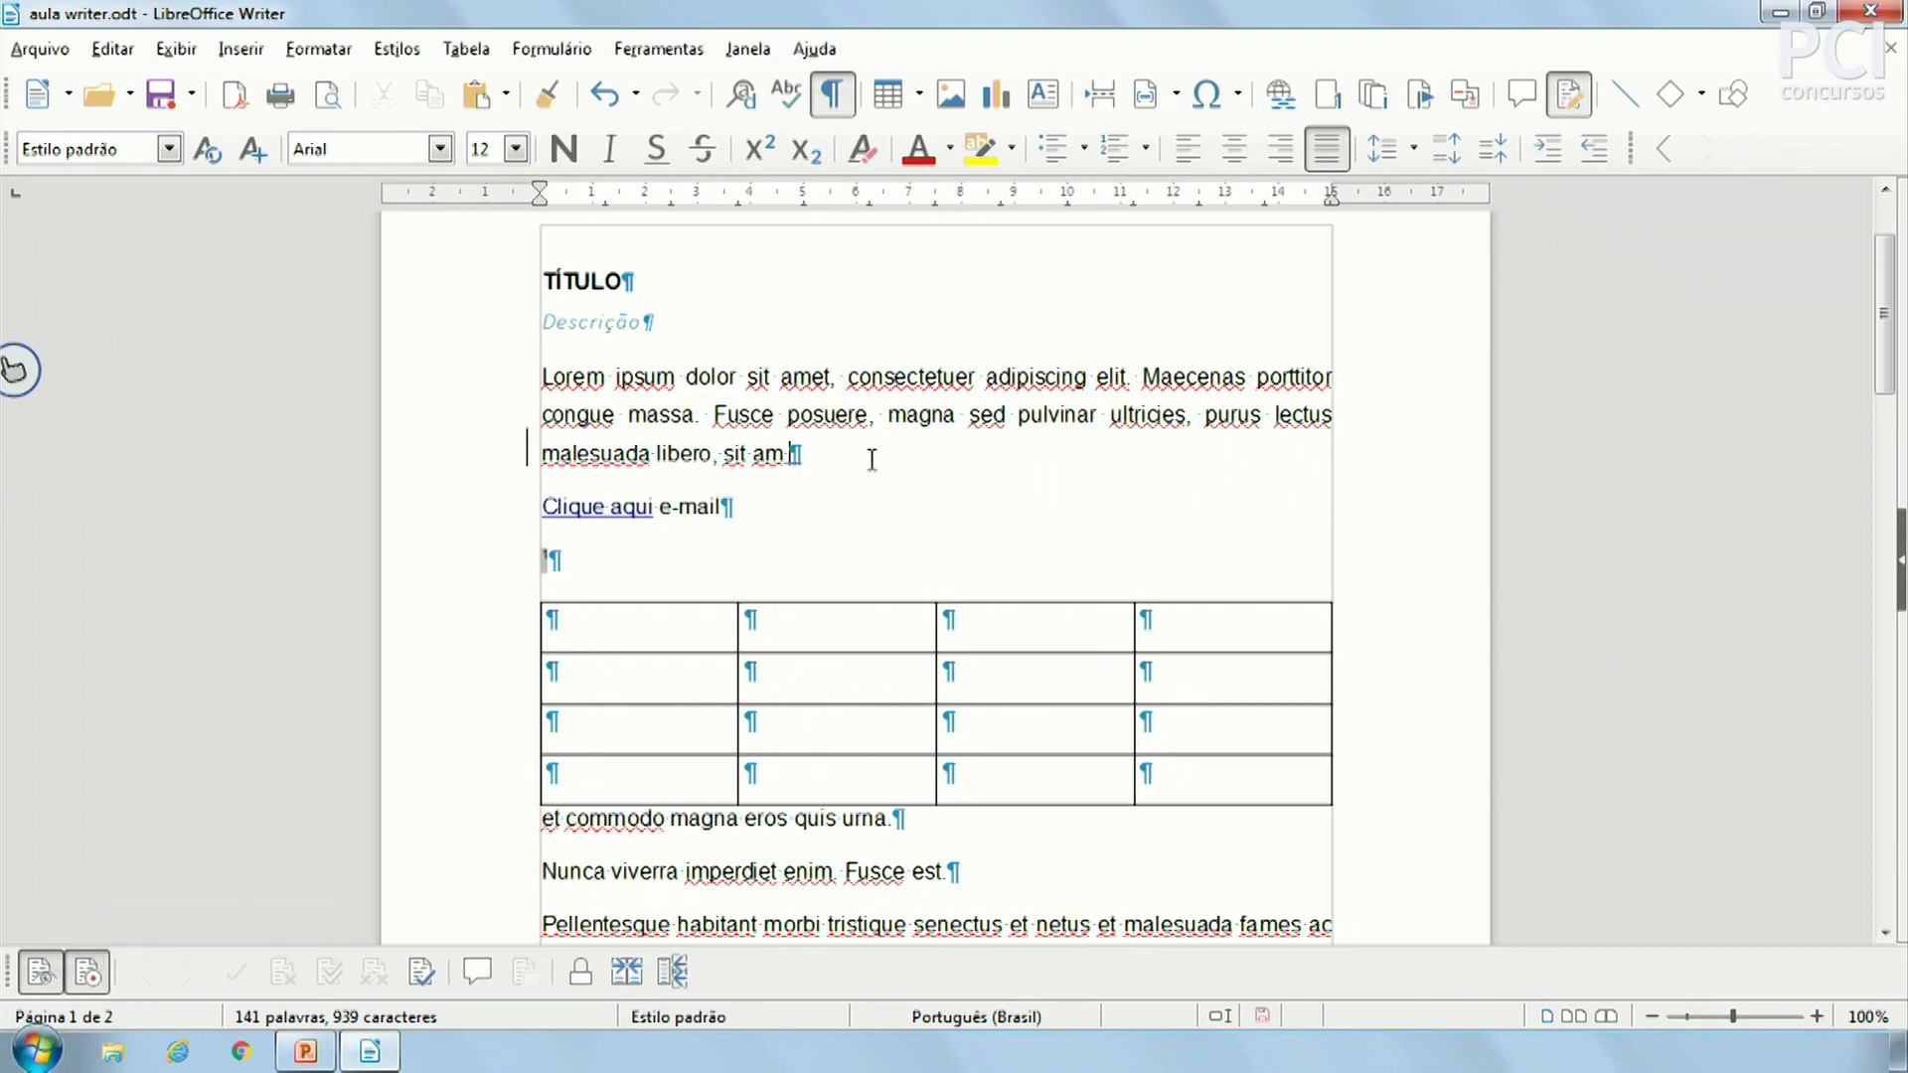
pyautogui.keyDown('shift'); pyautogui.click(522, 506); pyautogui.keyUp('shift')
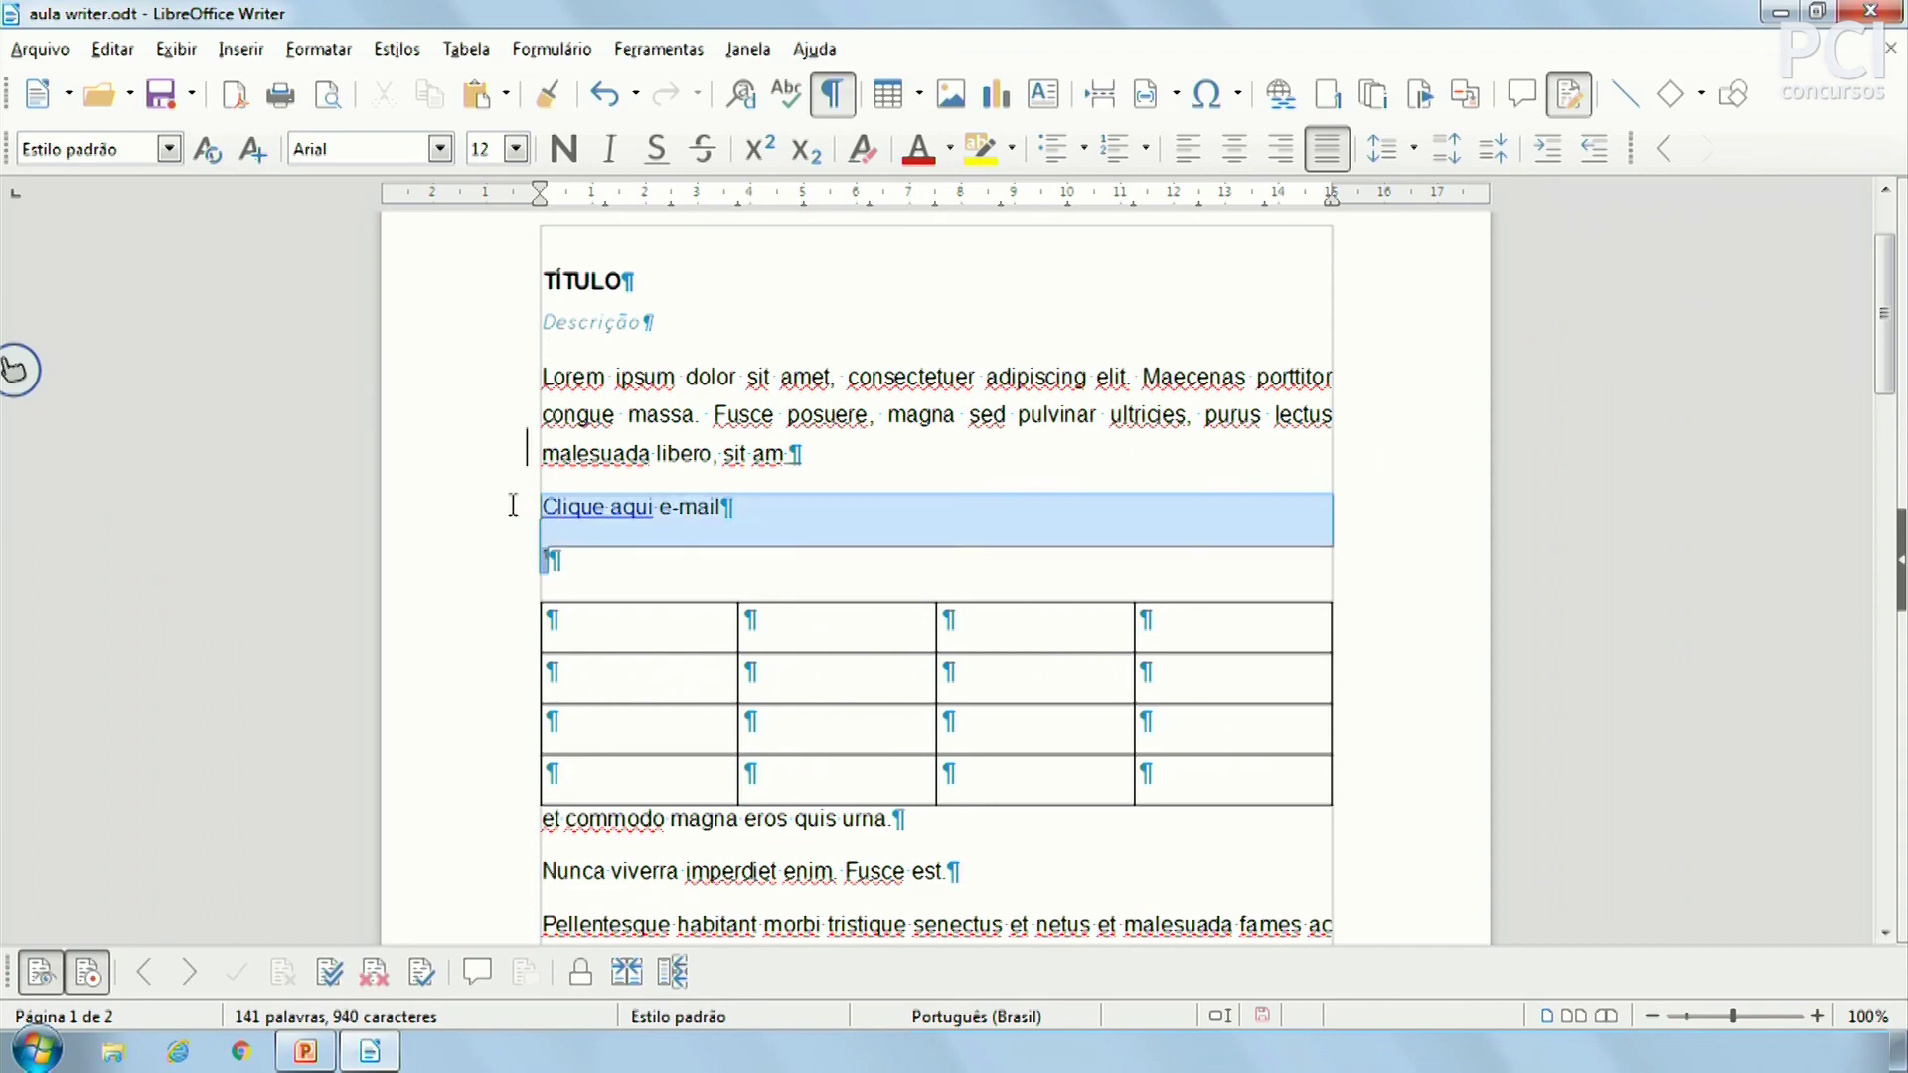
pyautogui.press('Delete')
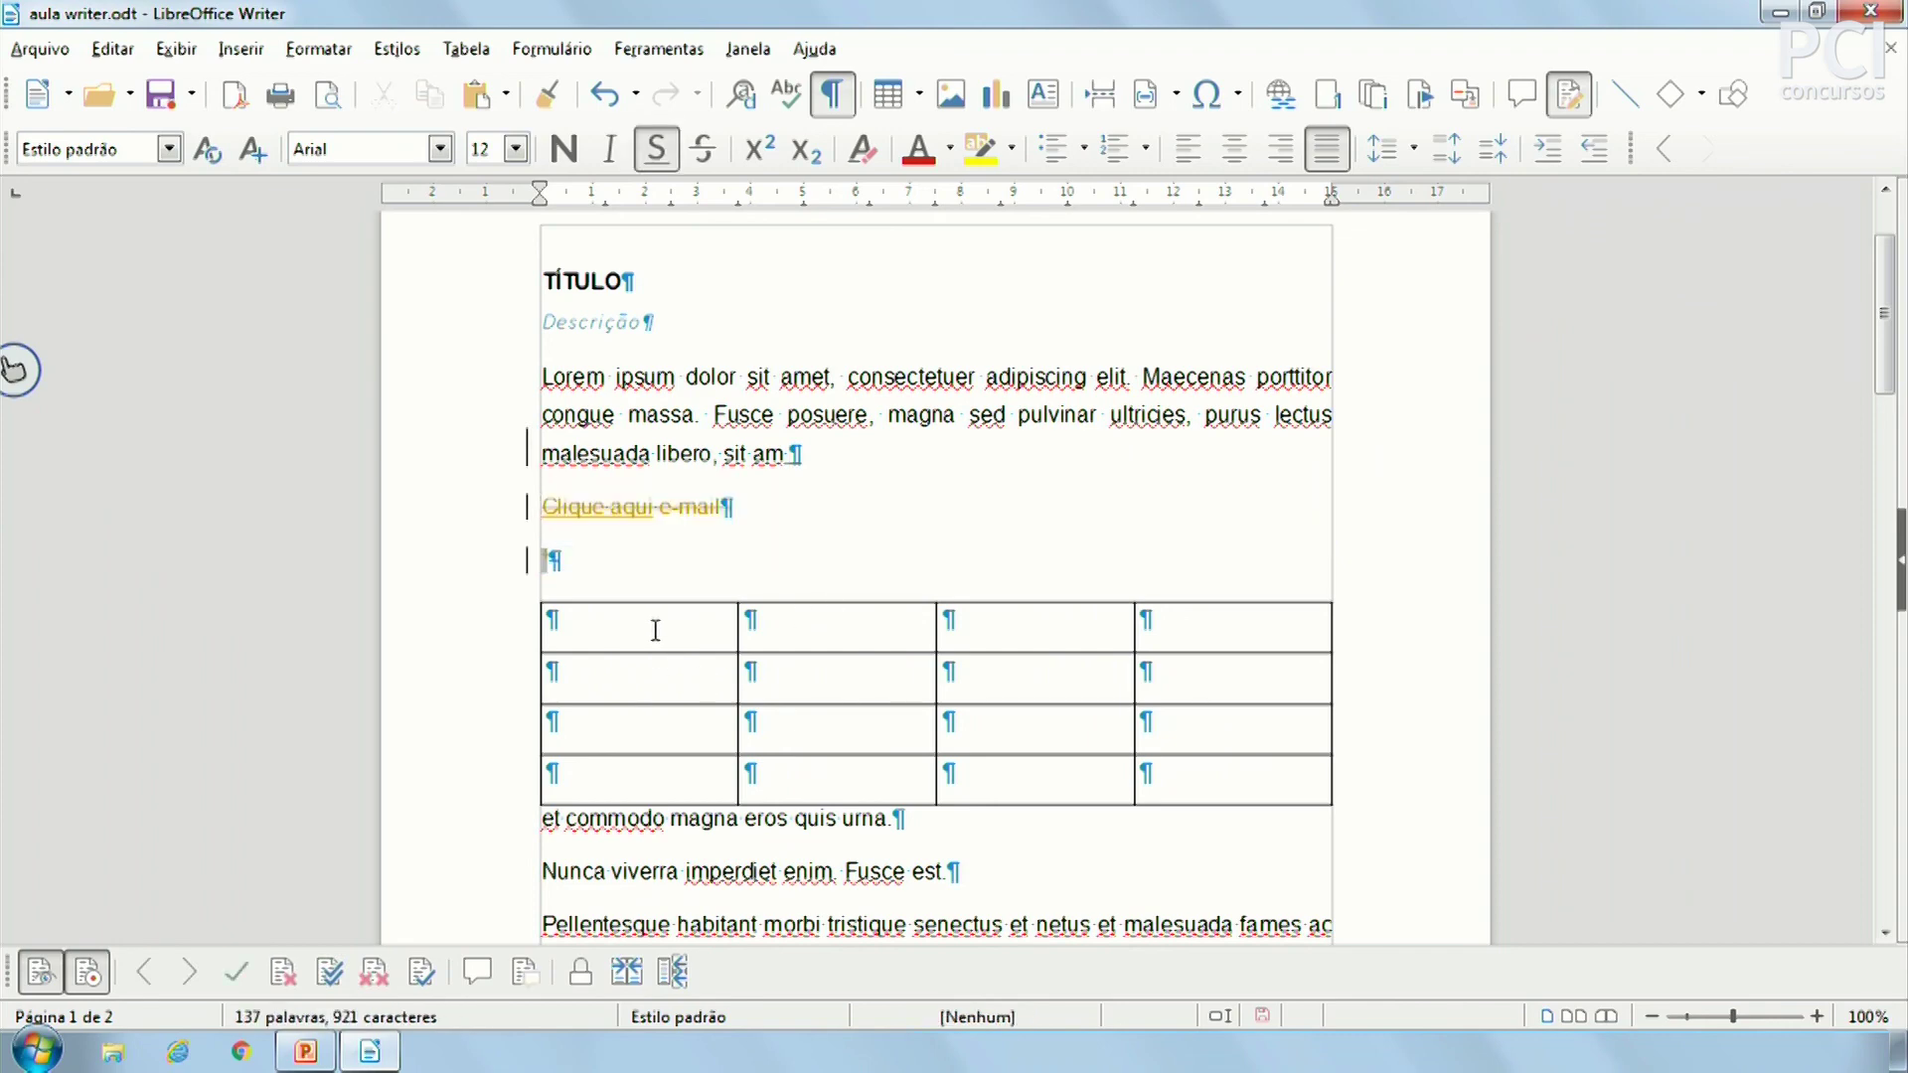
# Enter "tgfhdfhg", "dfghgfh" and "fgdhhgh" in the first three cells of the table's first row as tracked changes, and stop recording
pyautogui.click(712, 630)
pyautogui.write('tgfh dfhg')
pyautogui.press('Tab')
pyautogui.write('dfghgfh')
pyautogui.press('Tab')
pyautogui.write('fgdhhgh')
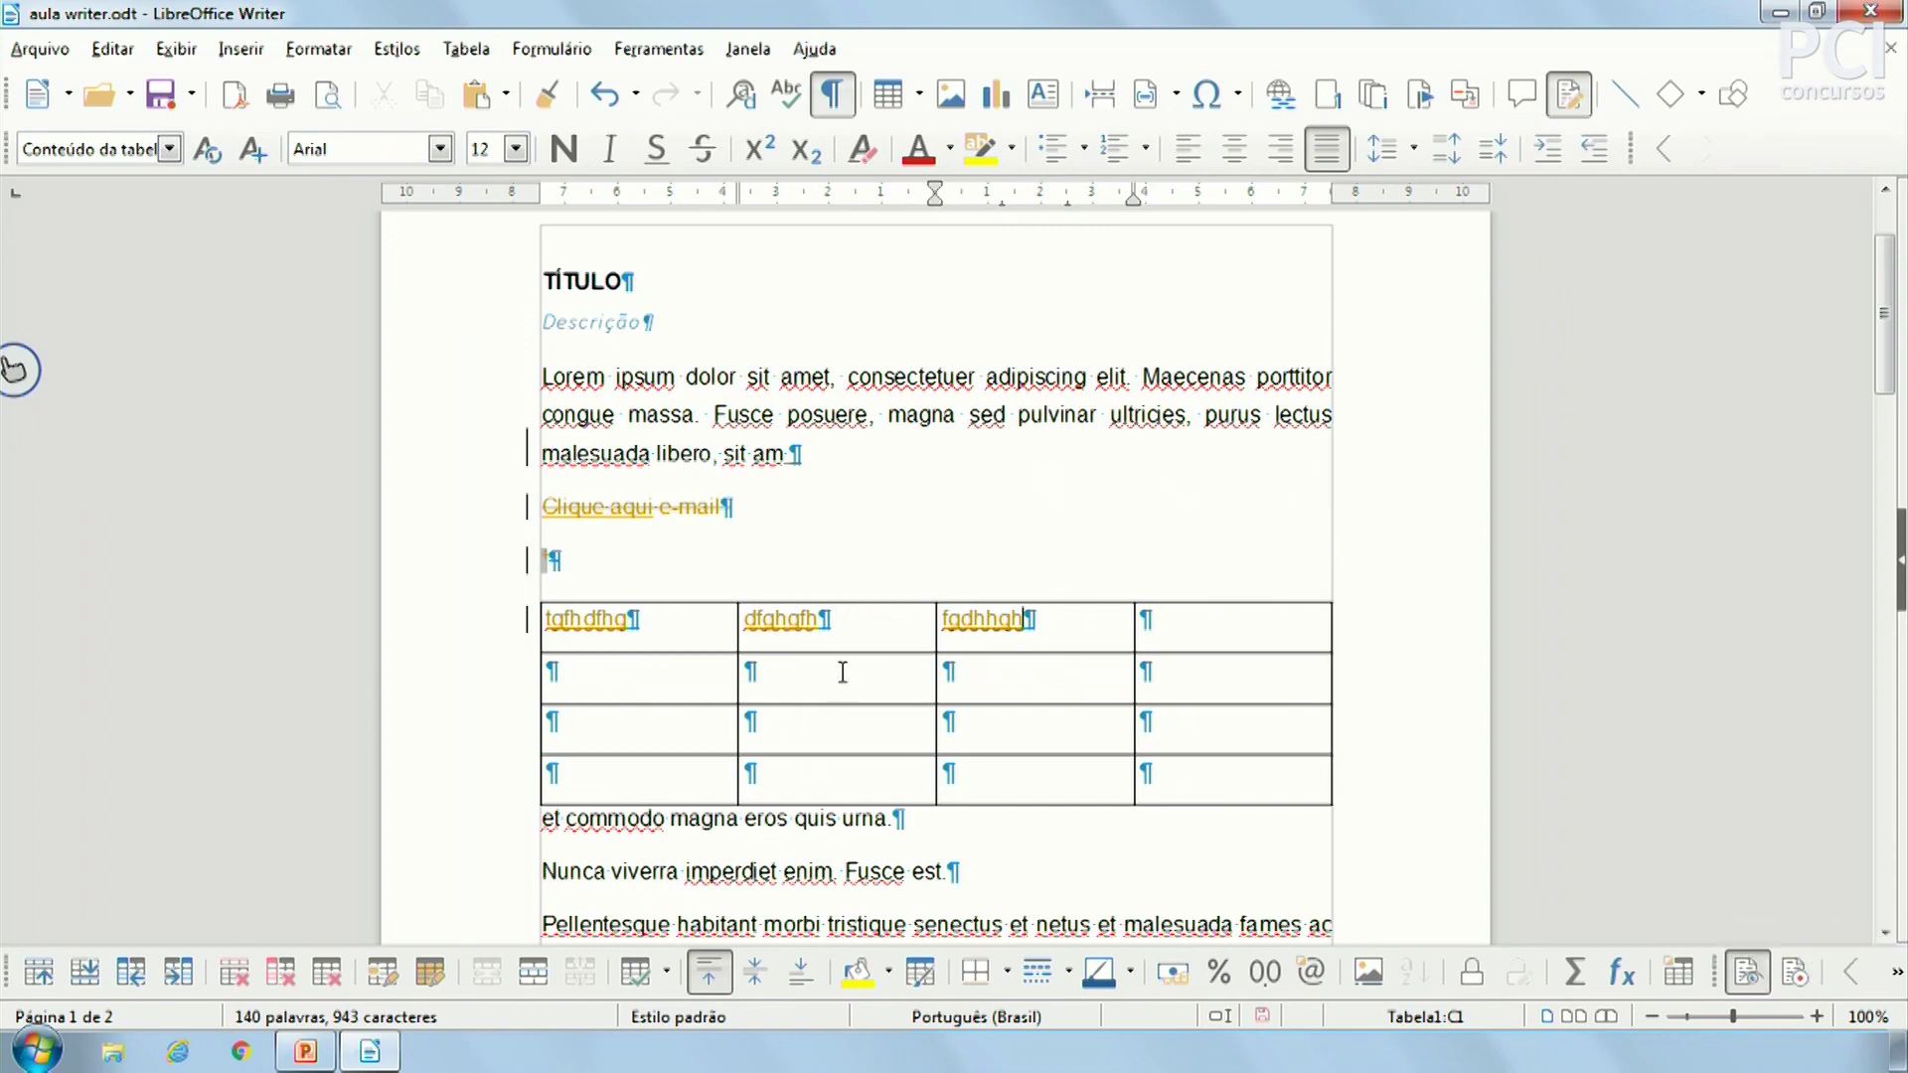
pyautogui.click(1032, 492)
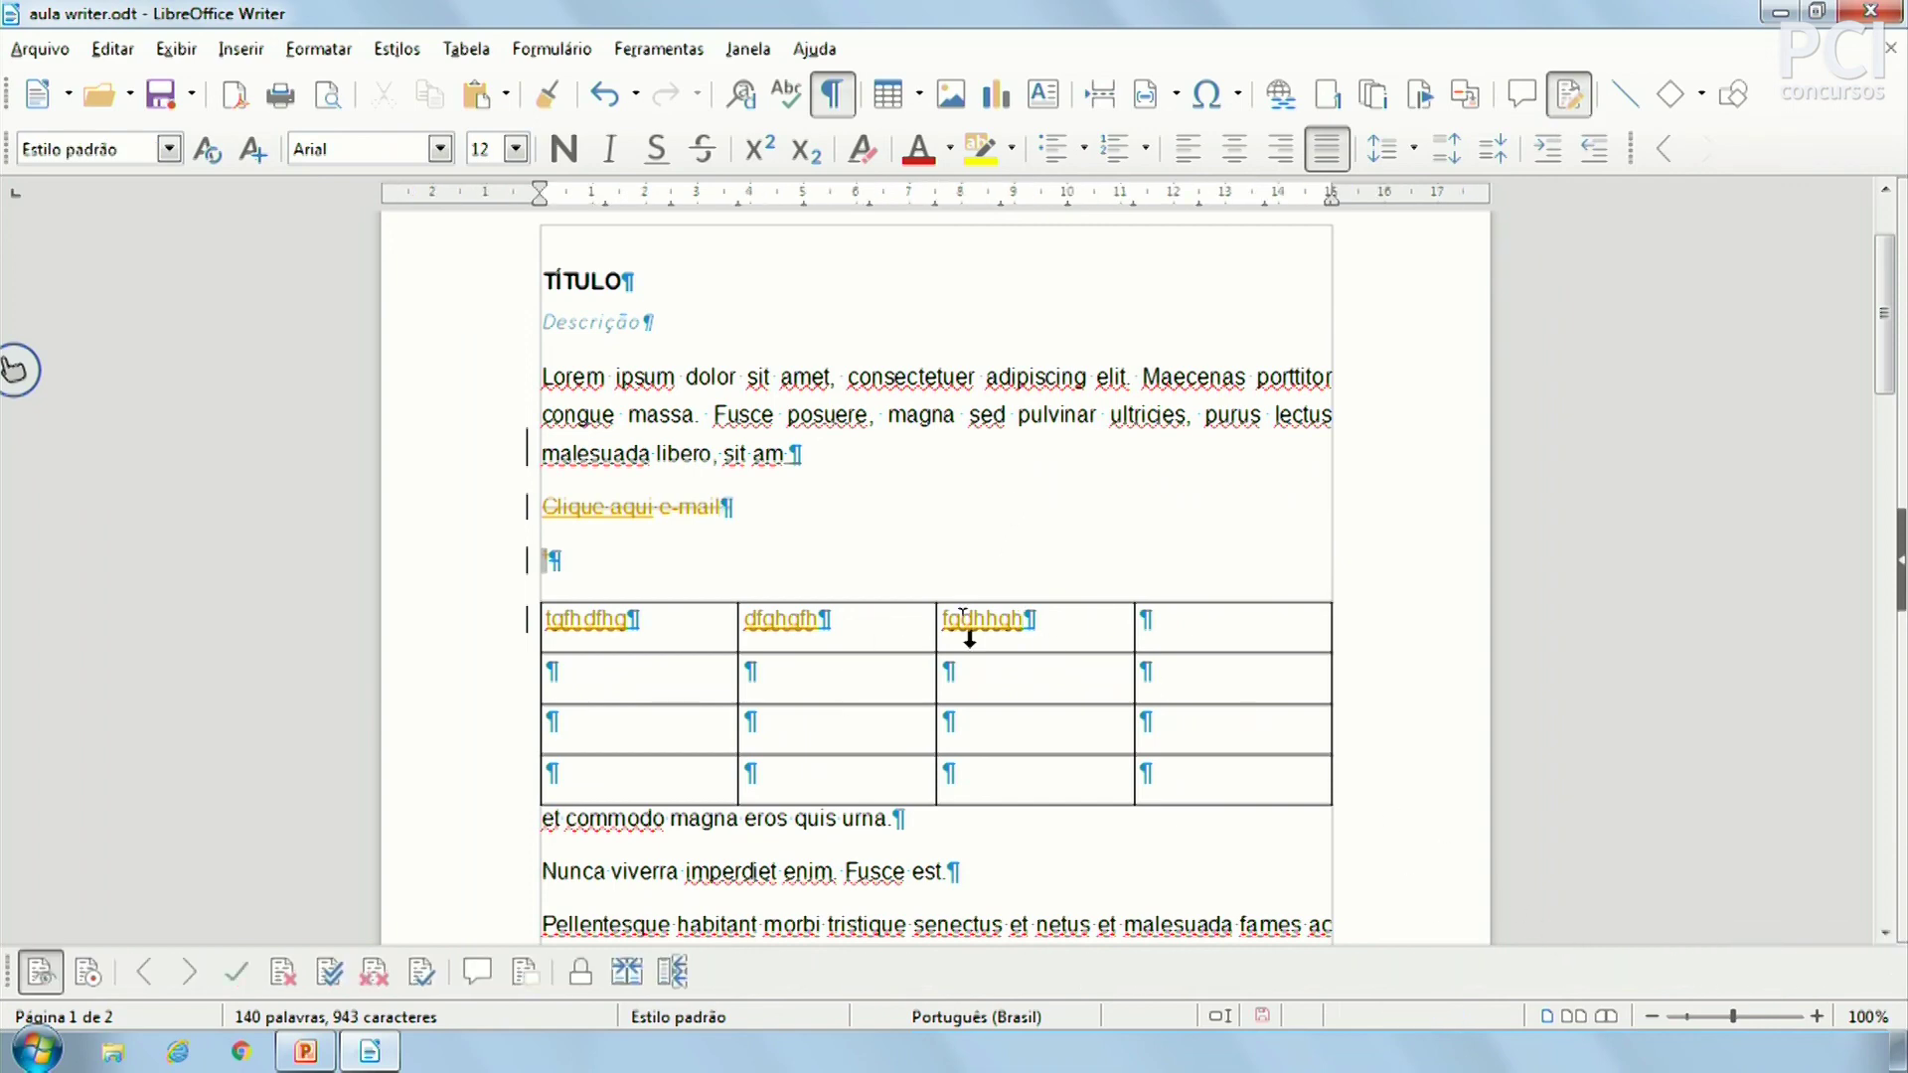
# Toggle the display of tracked changes to compare the marked deletion and table insertions with the clean text
pyautogui.click(892, 409)
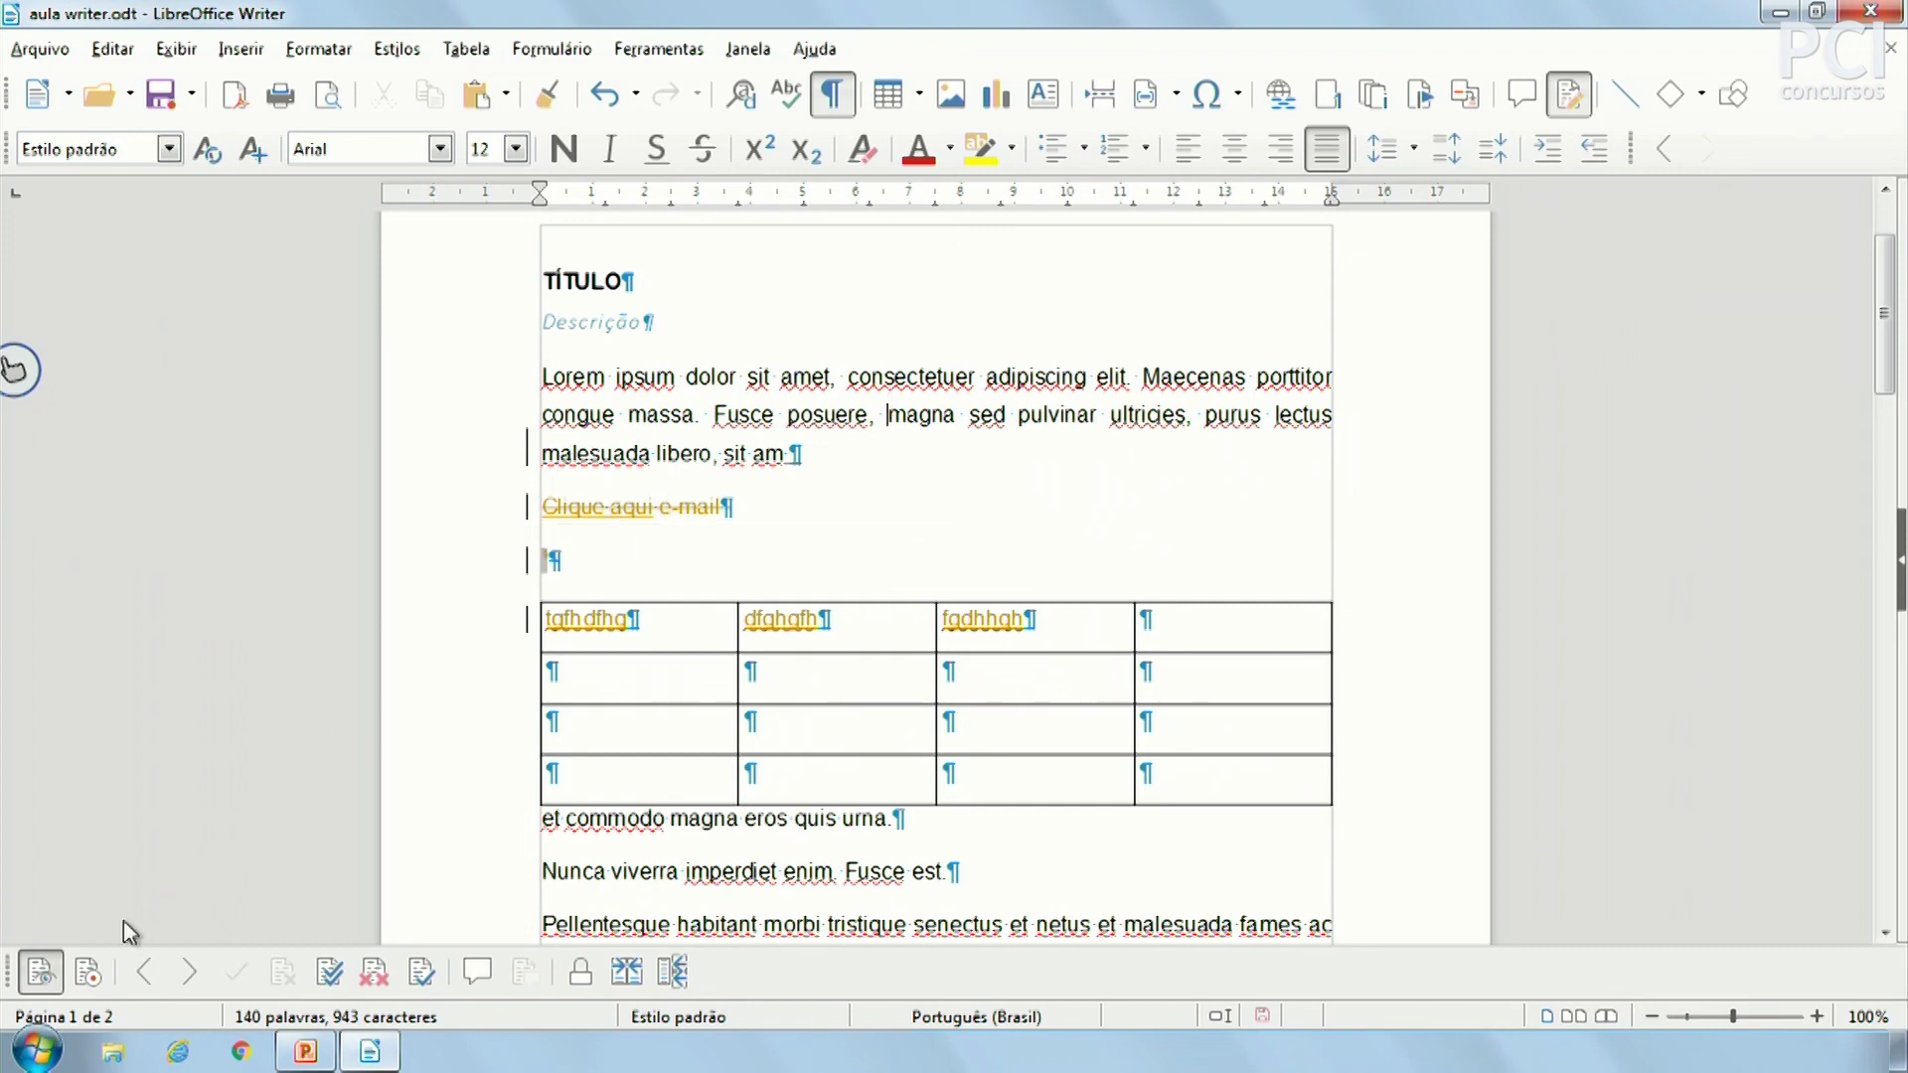
pyautogui.click(41, 971)
pyautogui.click(40, 971)
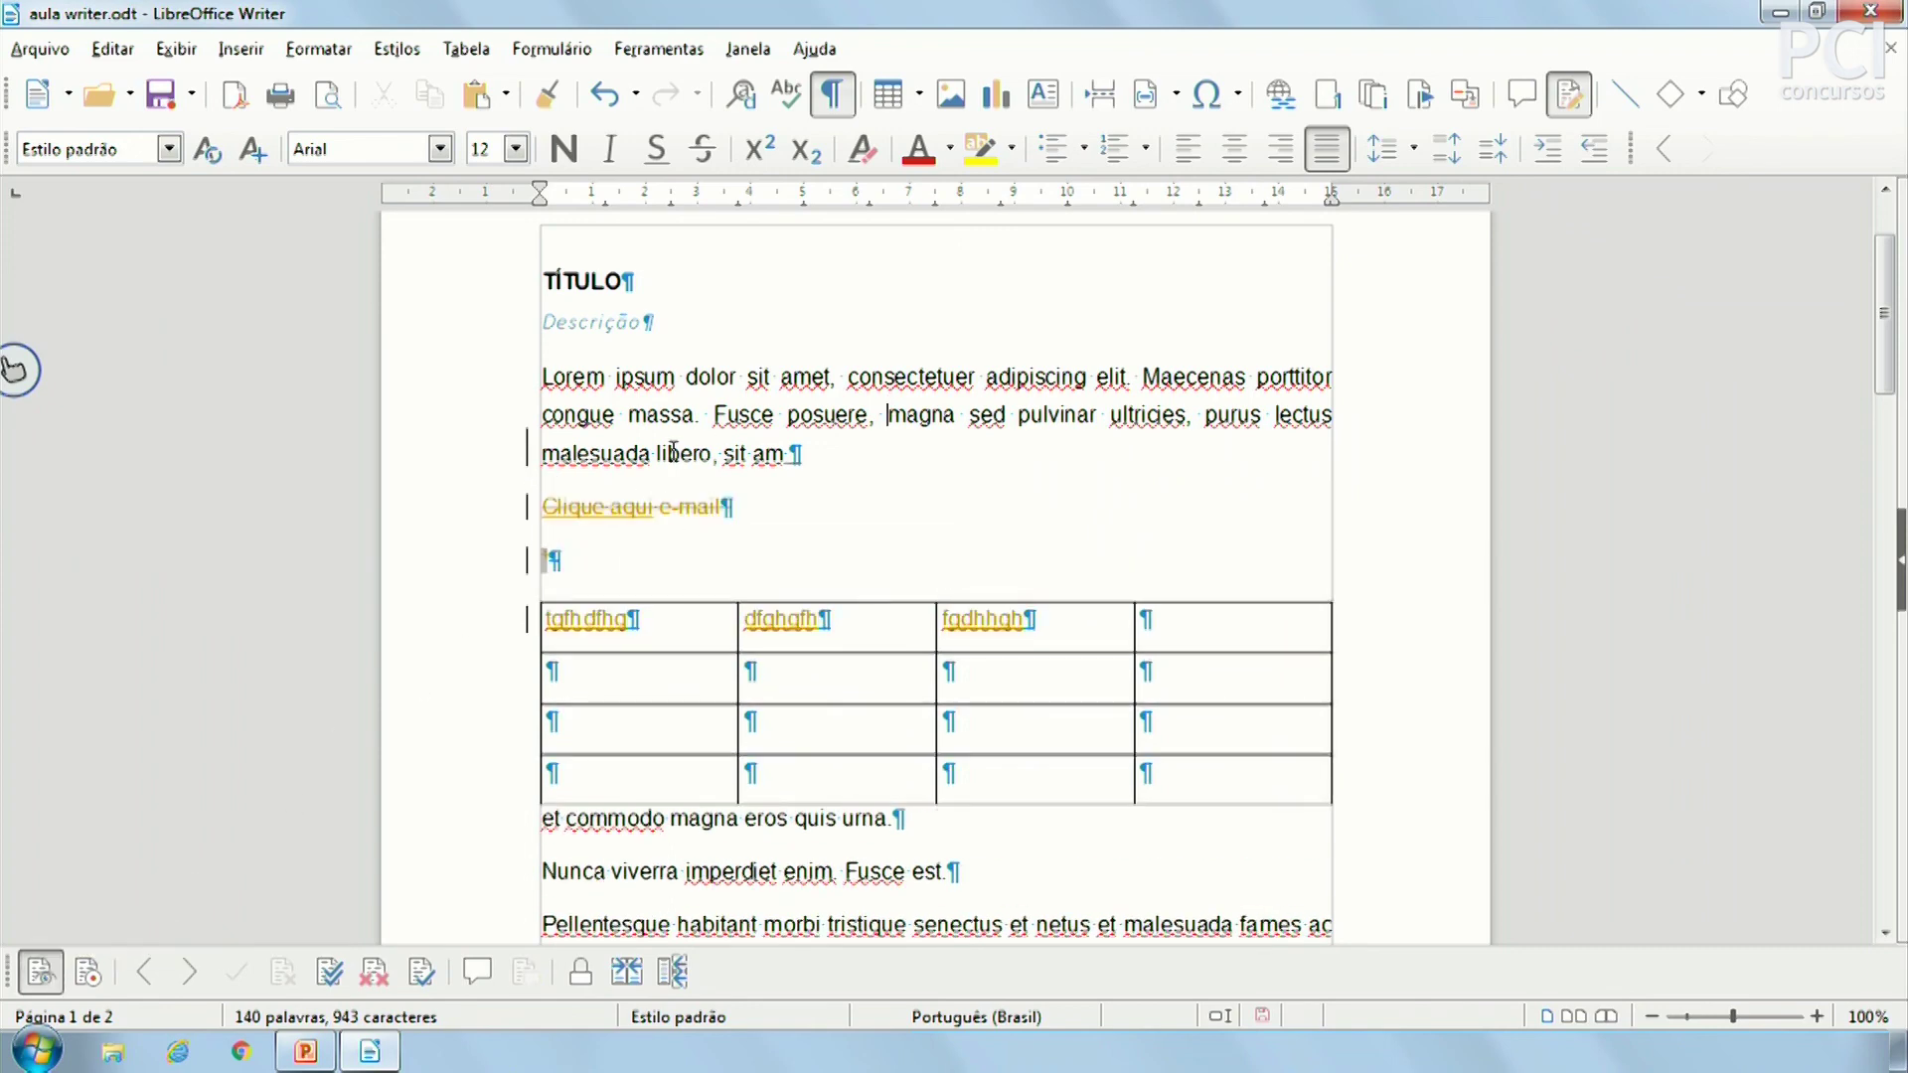
pyautogui.click(40, 971)
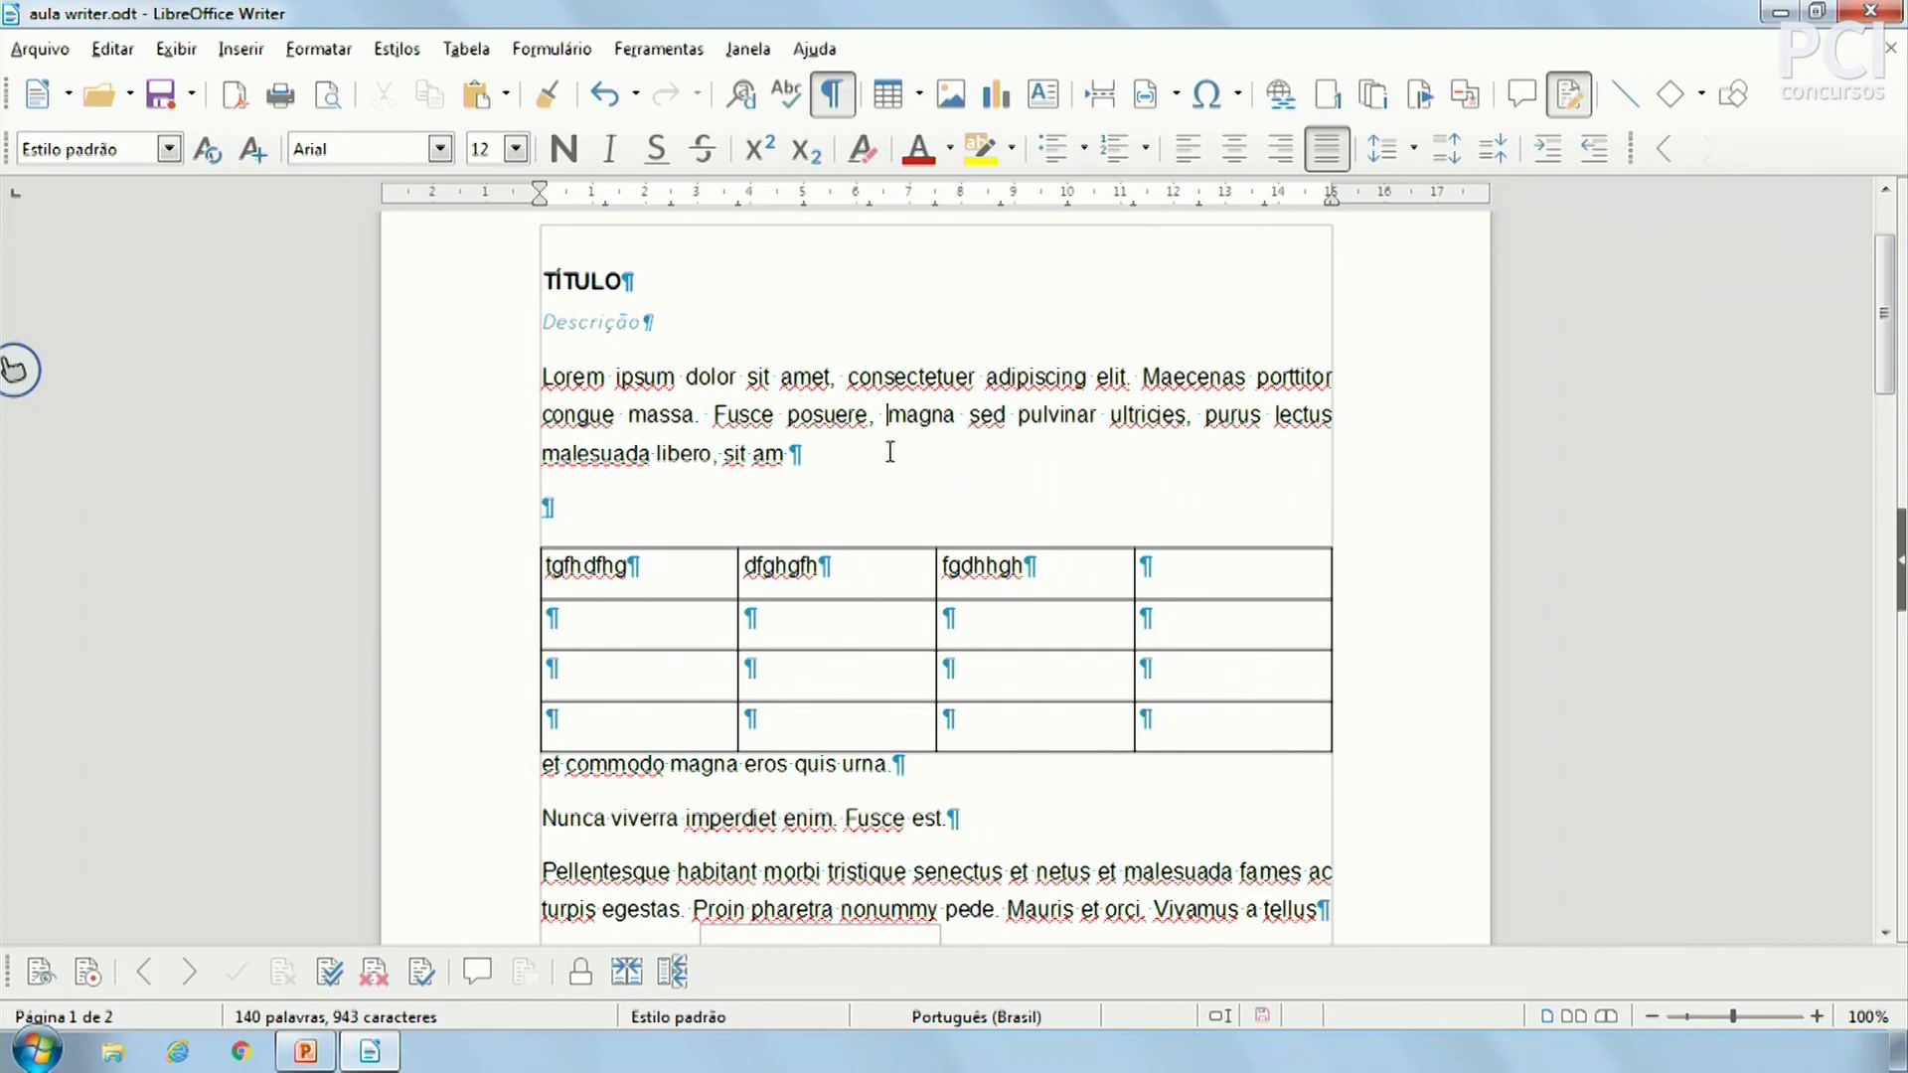
pyautogui.click(37, 977)
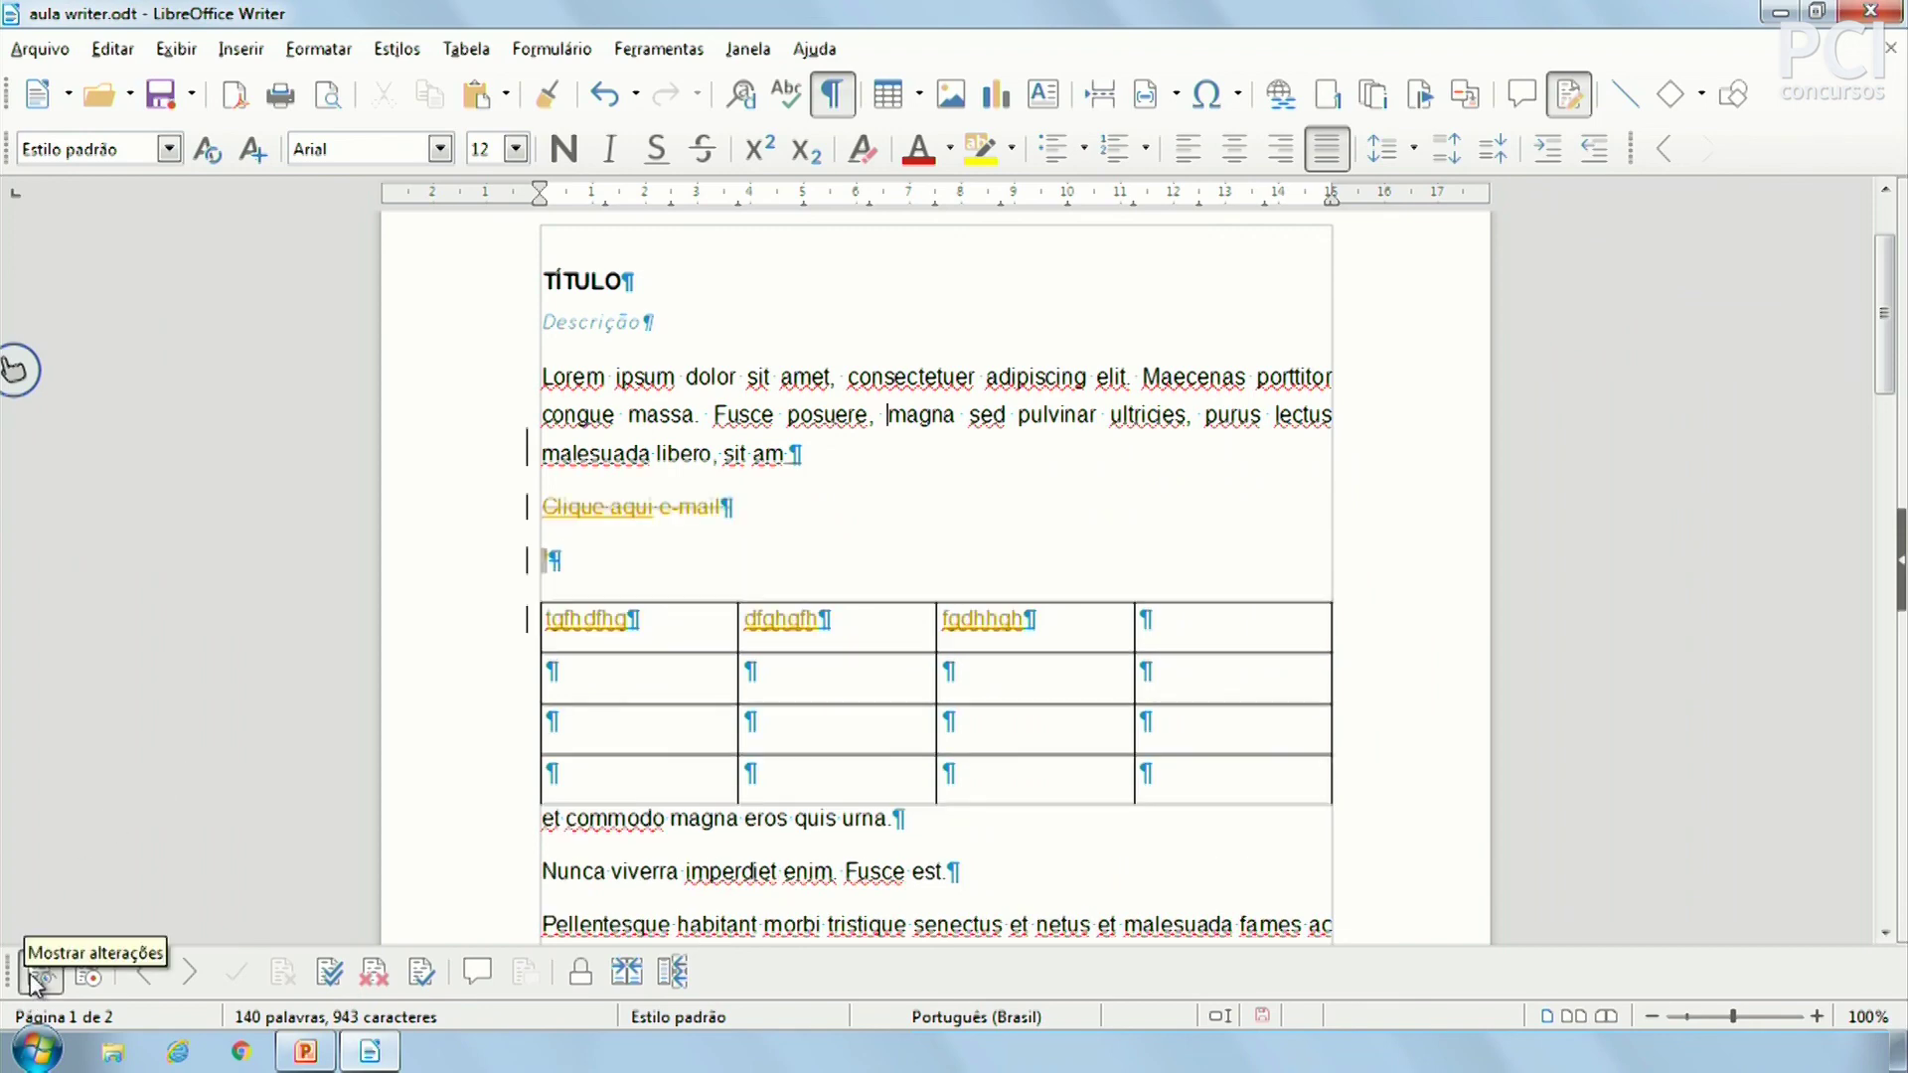
pyautogui.moveTo(771, 511); pyautogui.dragTo(557, 509)
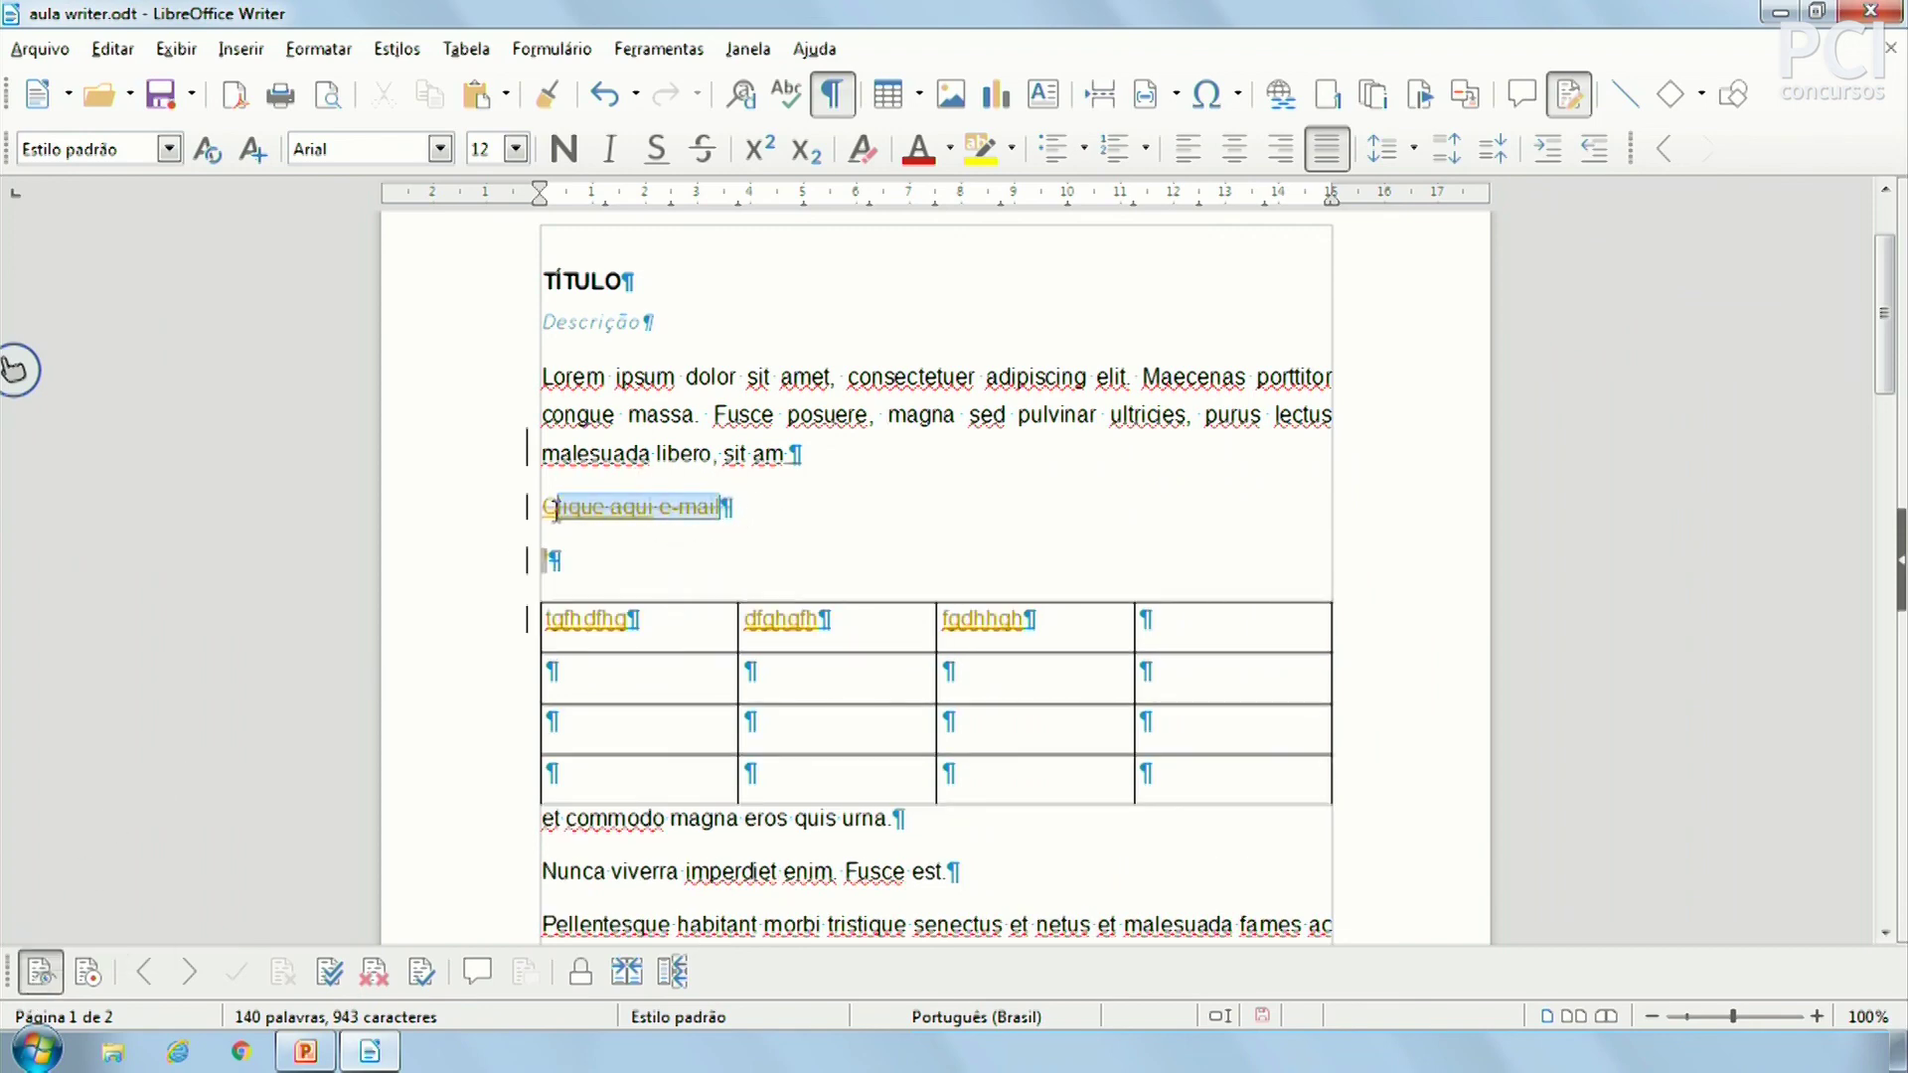
pyautogui.click(683, 562)
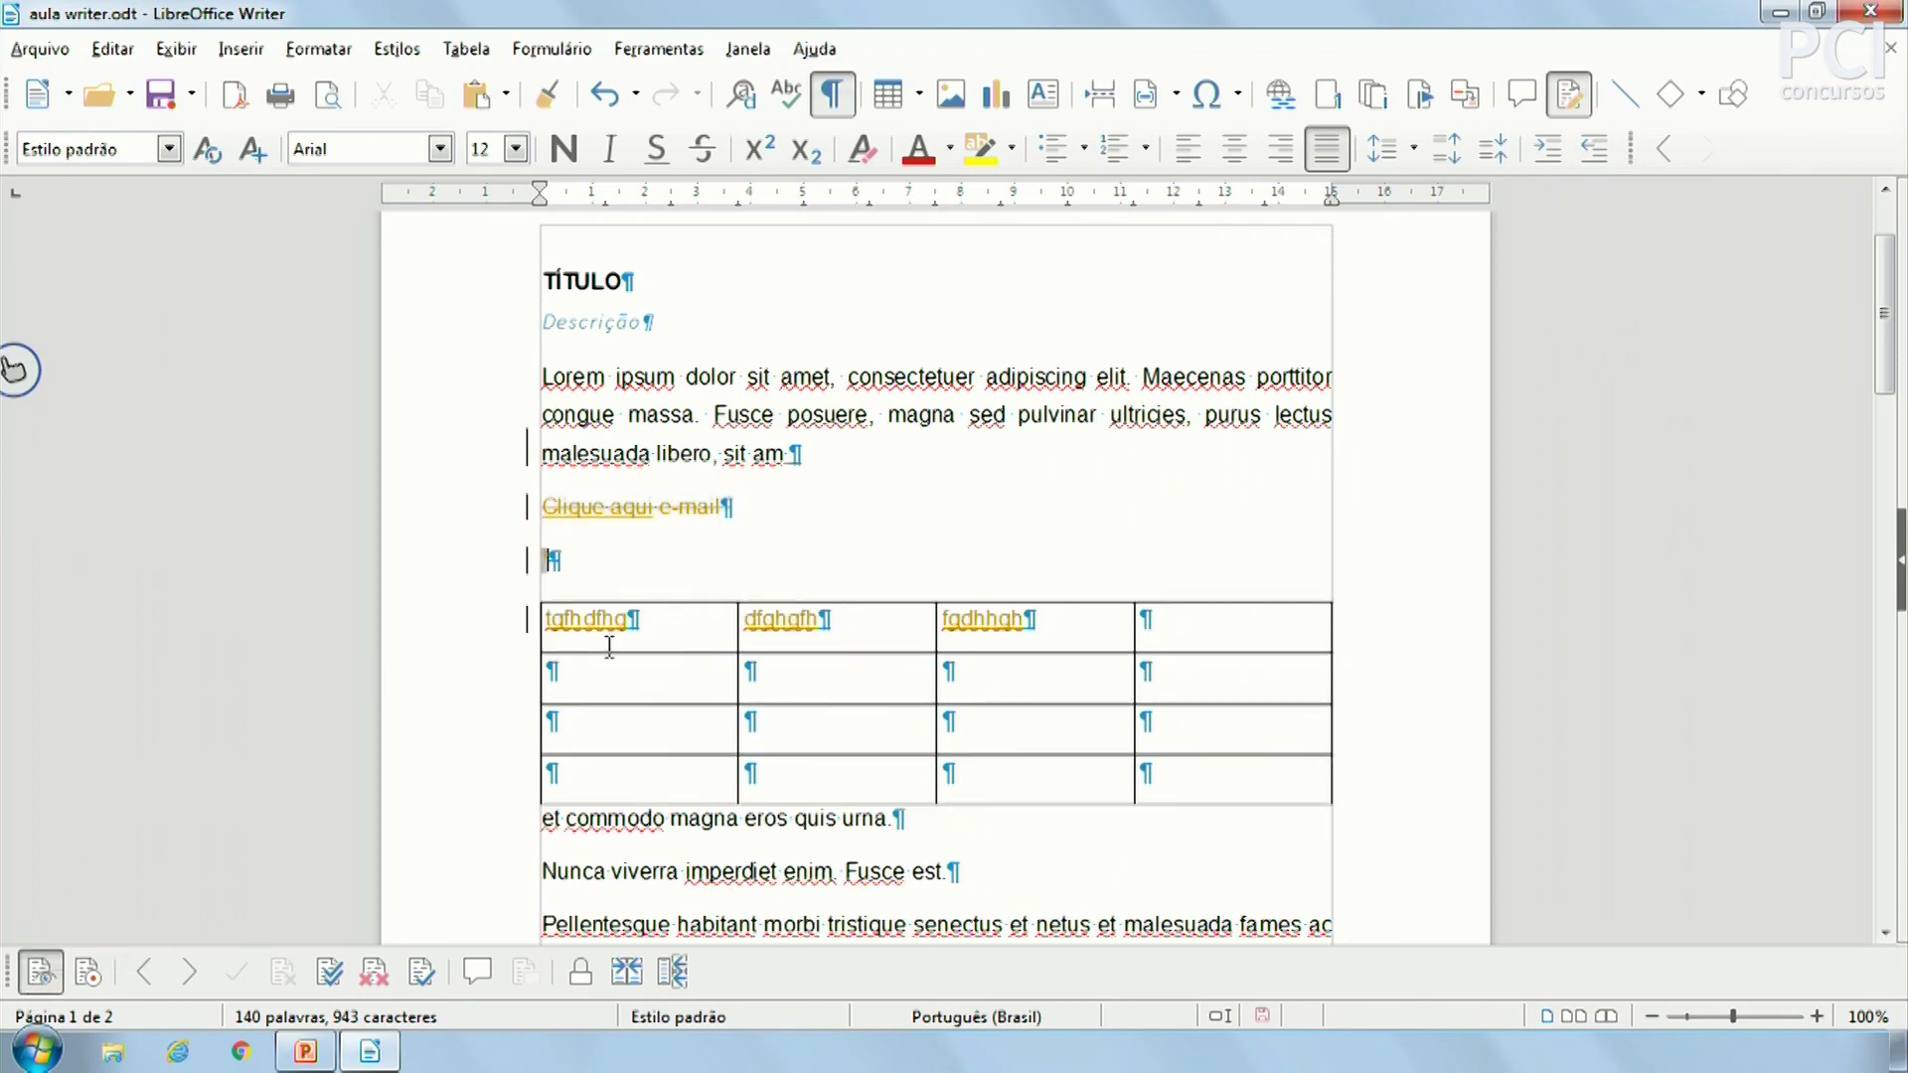
pyautogui.click(793, 608)
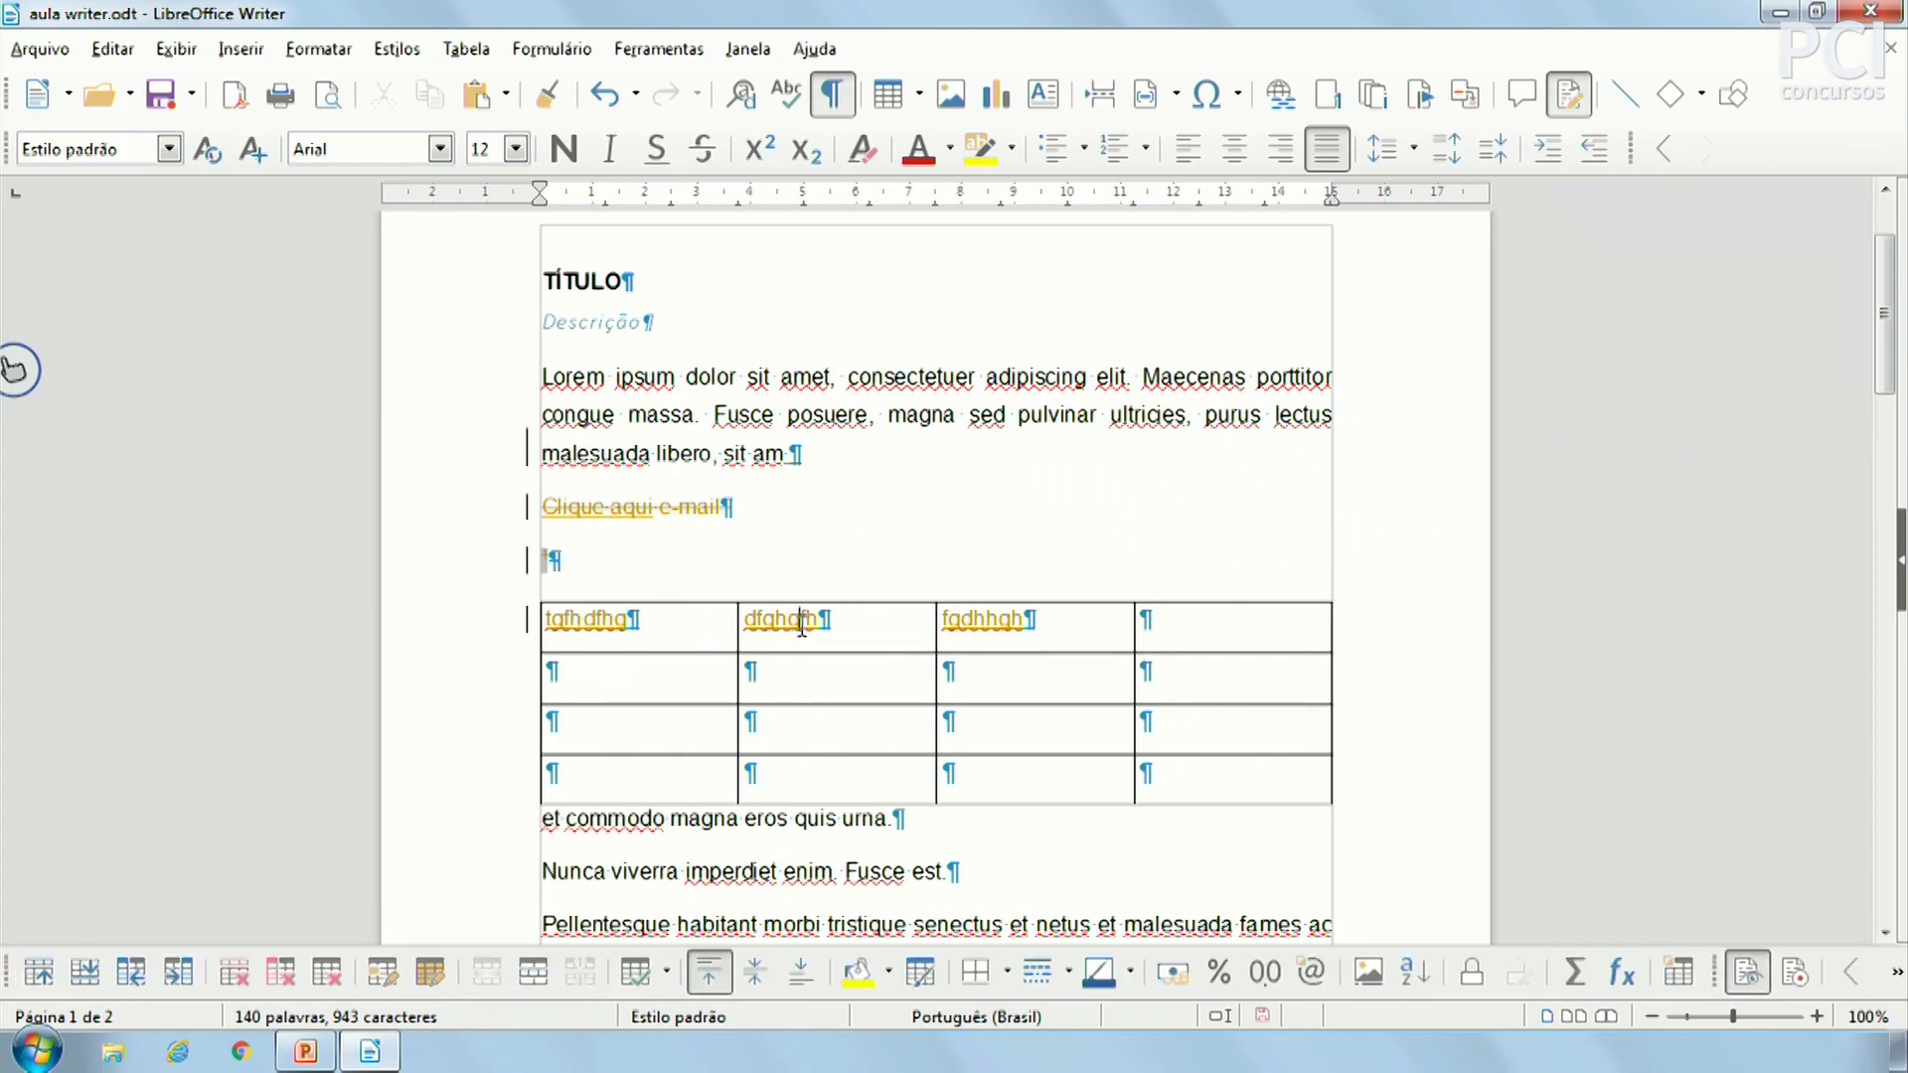
pyautogui.click(1164, 272)
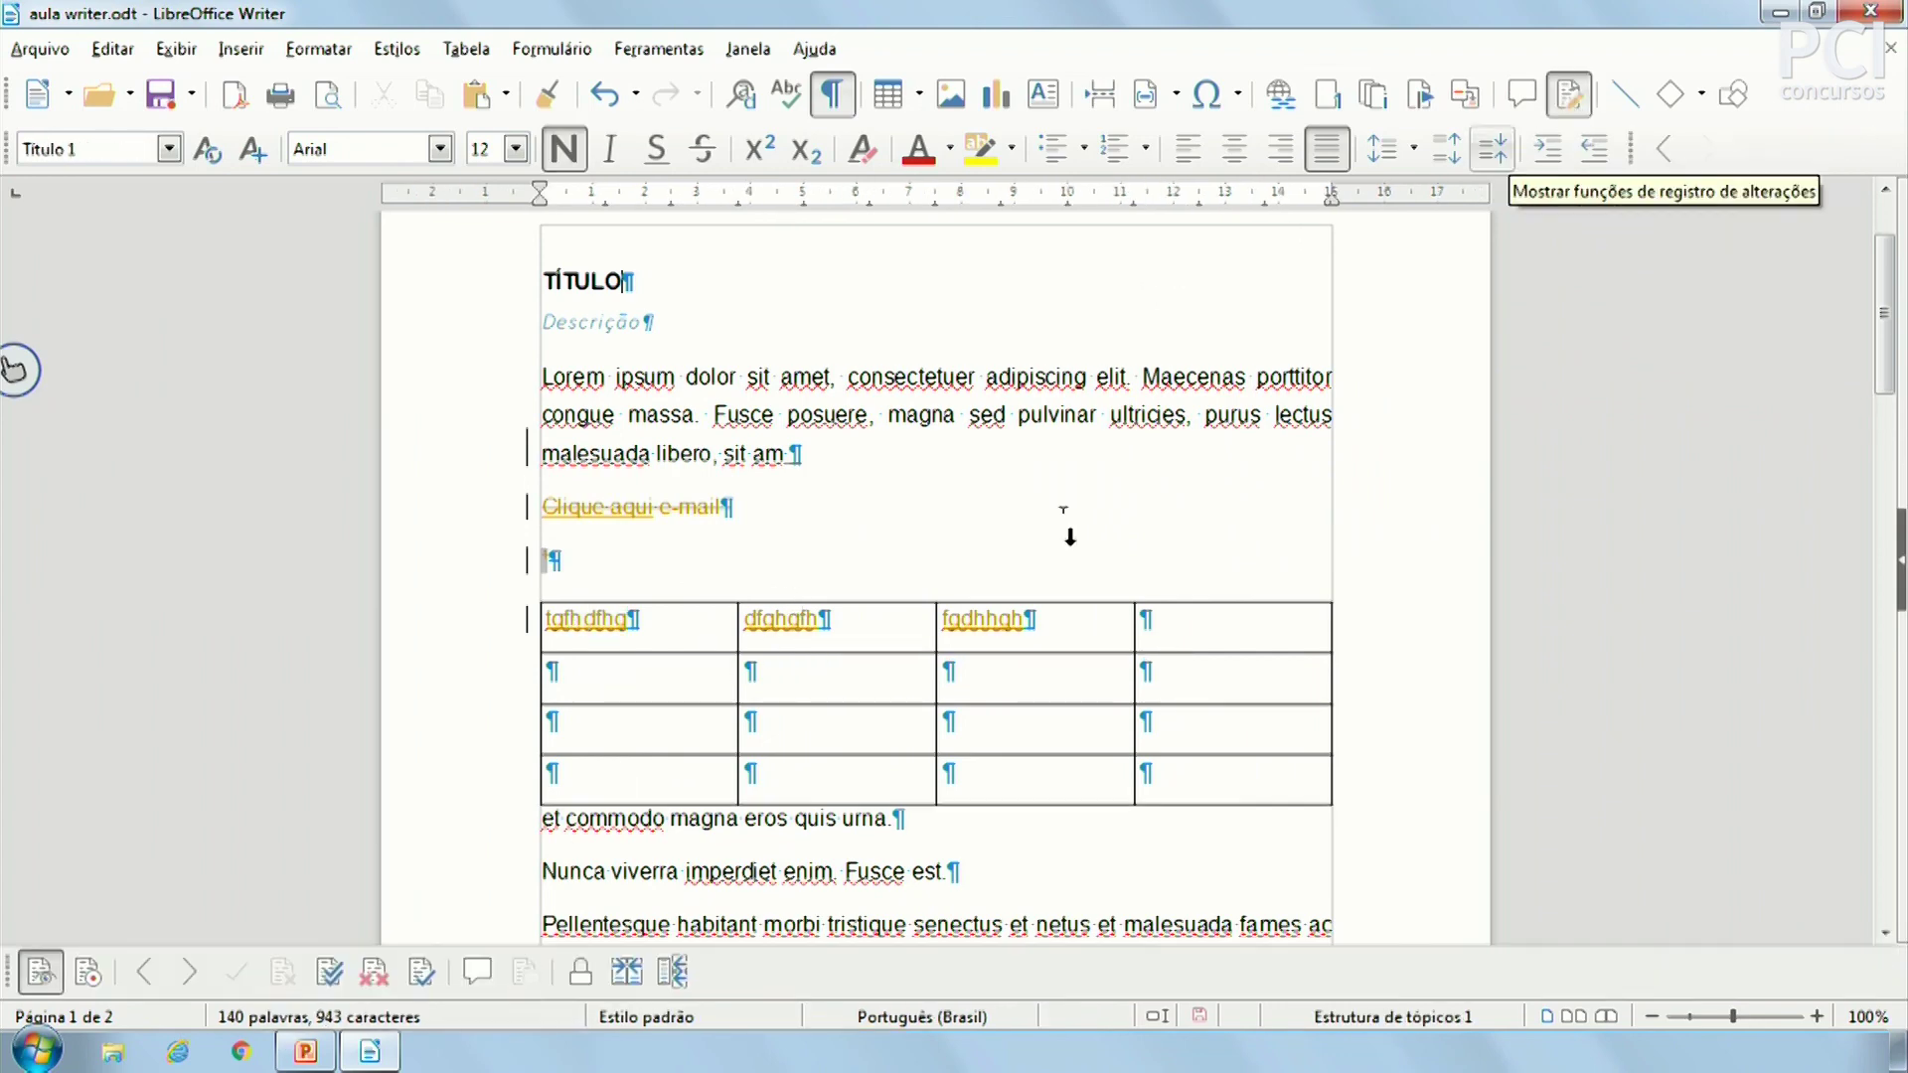
# Hide the tracked changes in the document and close the track changes functions
pyautogui.click(40, 971)
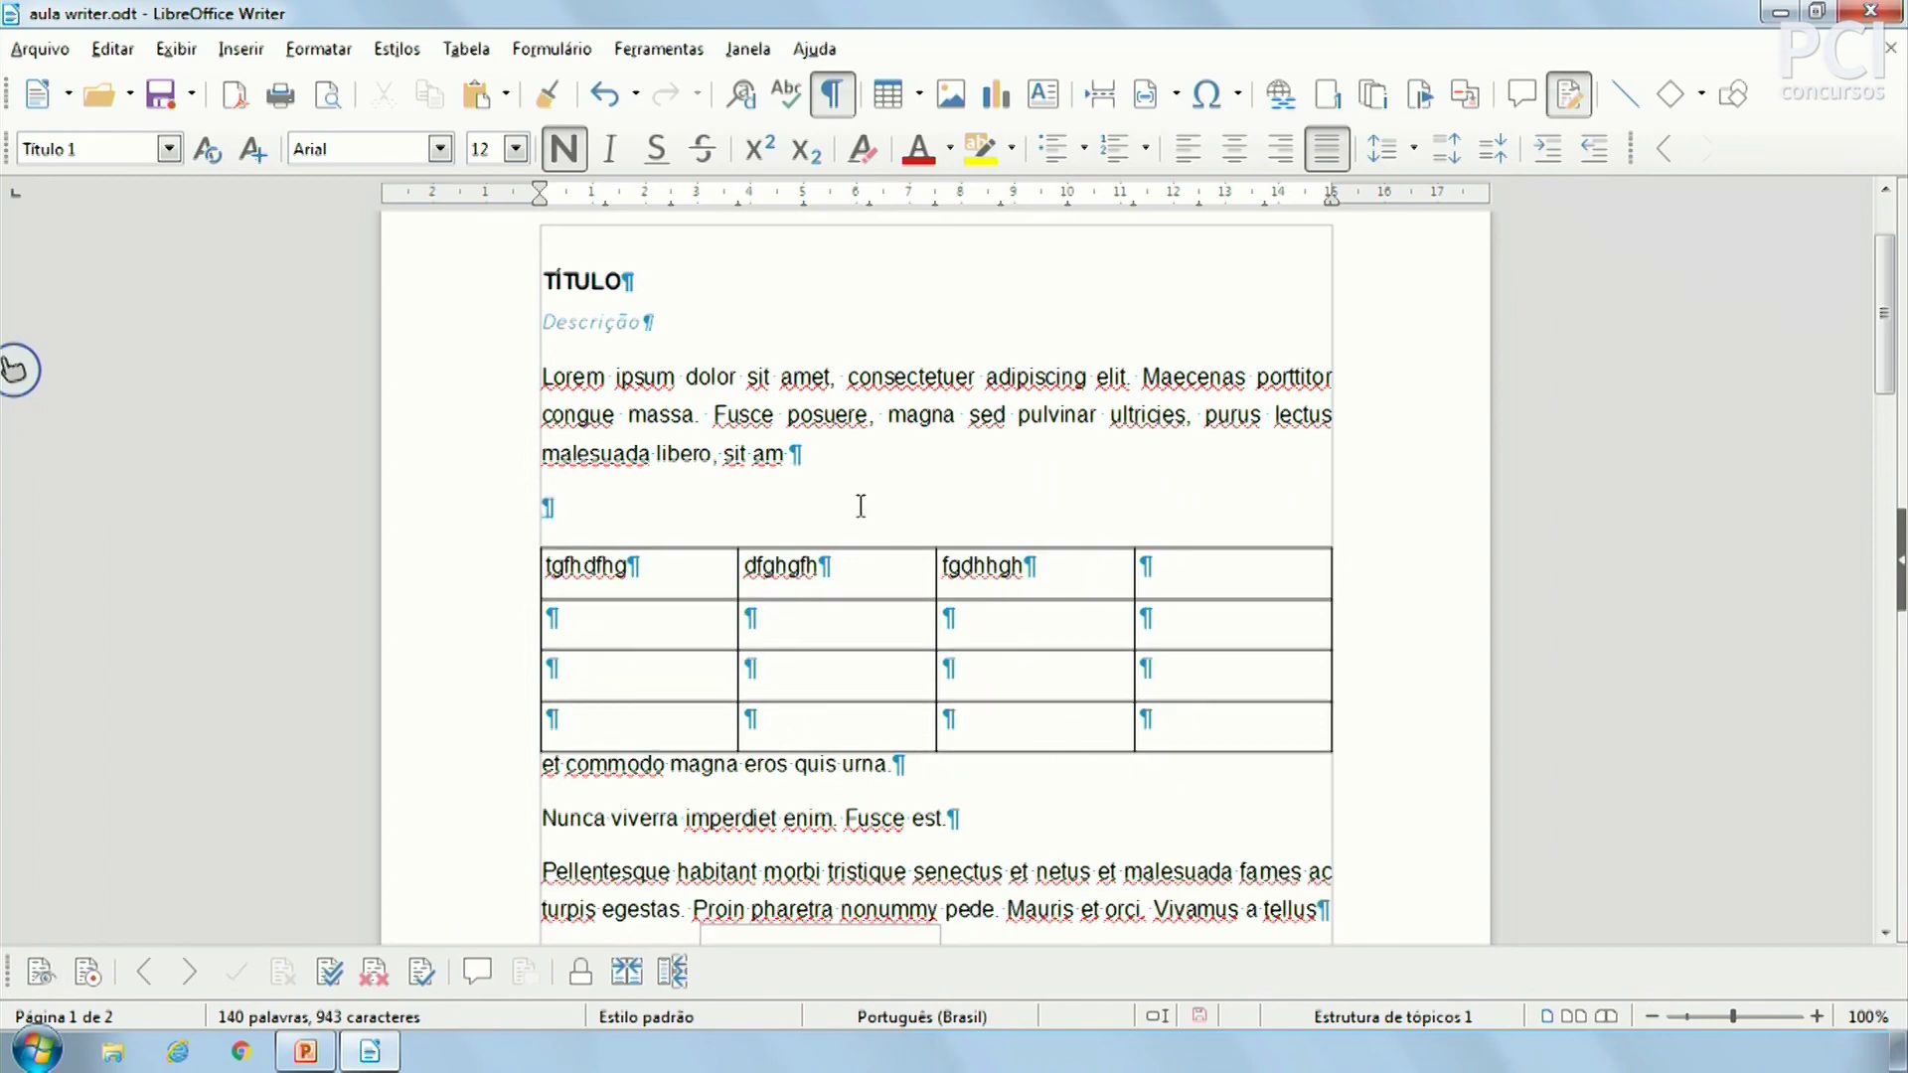
pyautogui.click(937, 475)
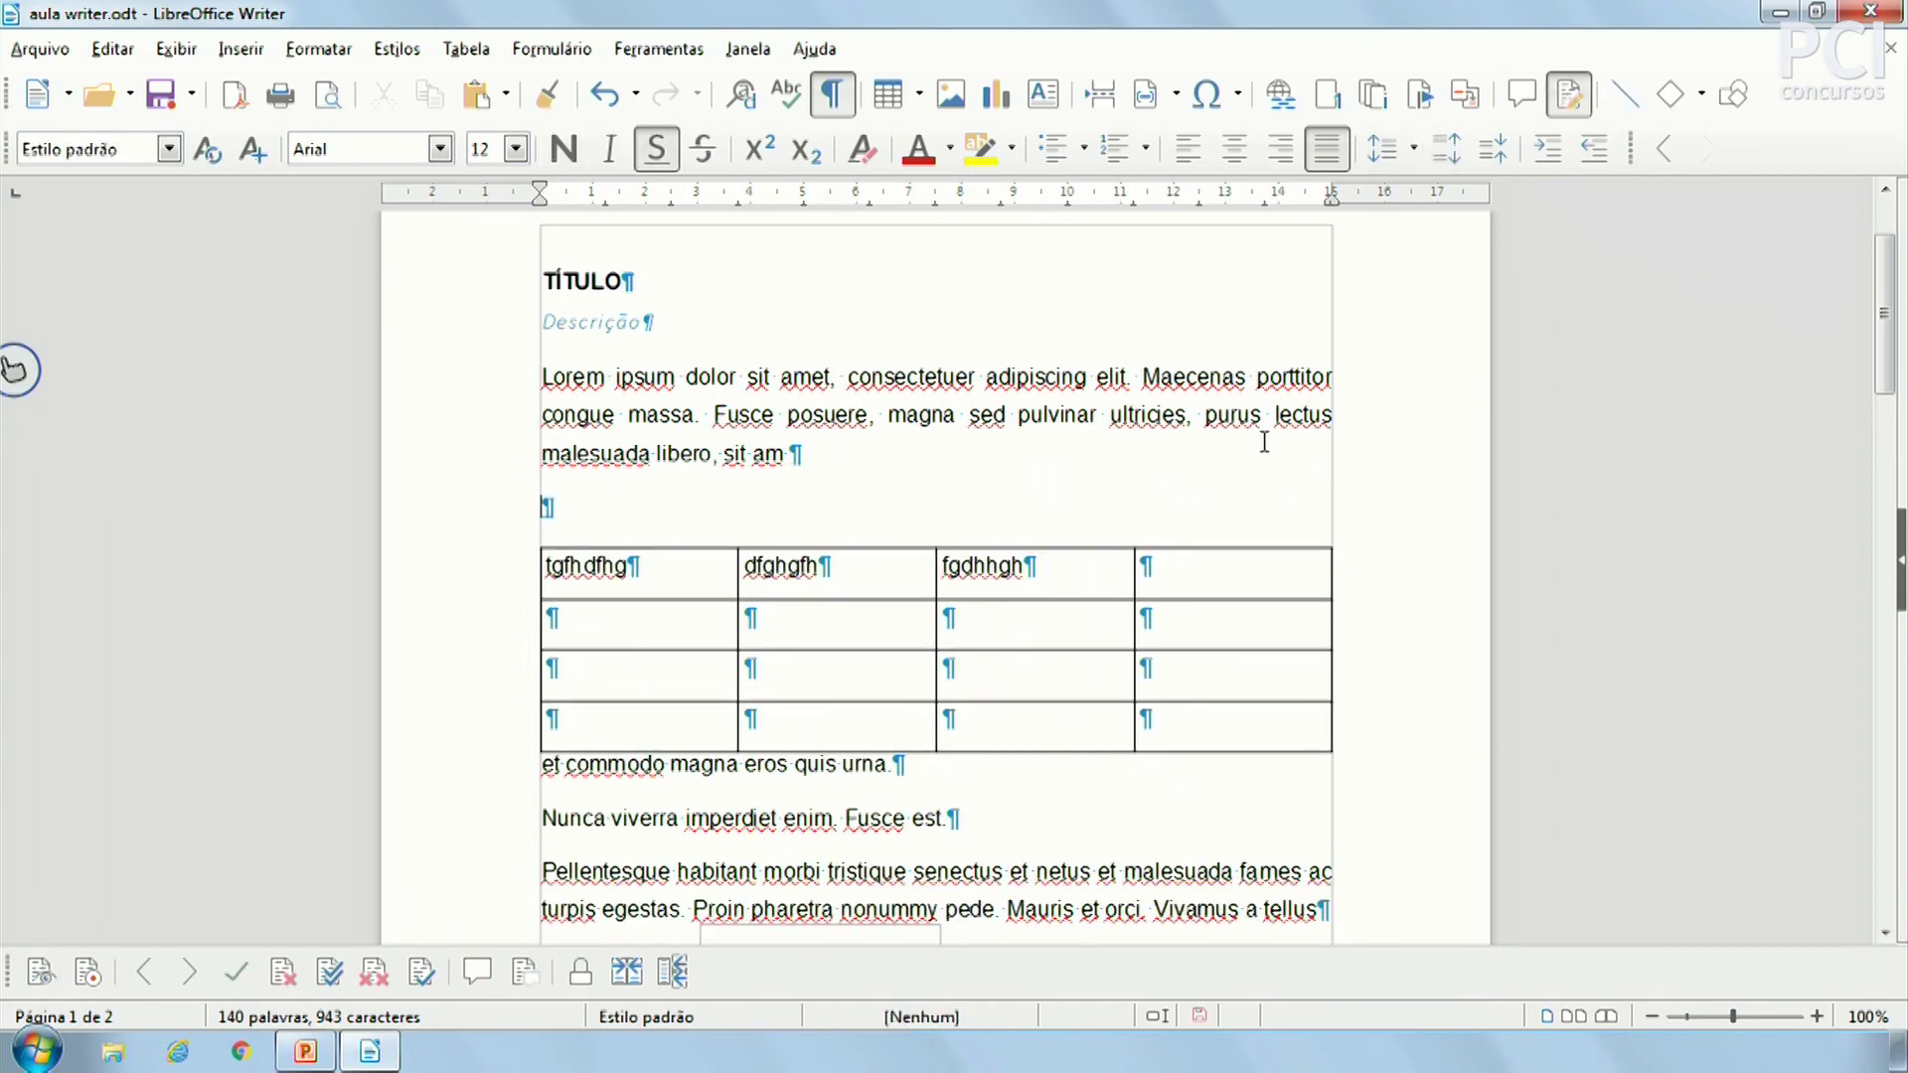
pyautogui.click(1163, 448)
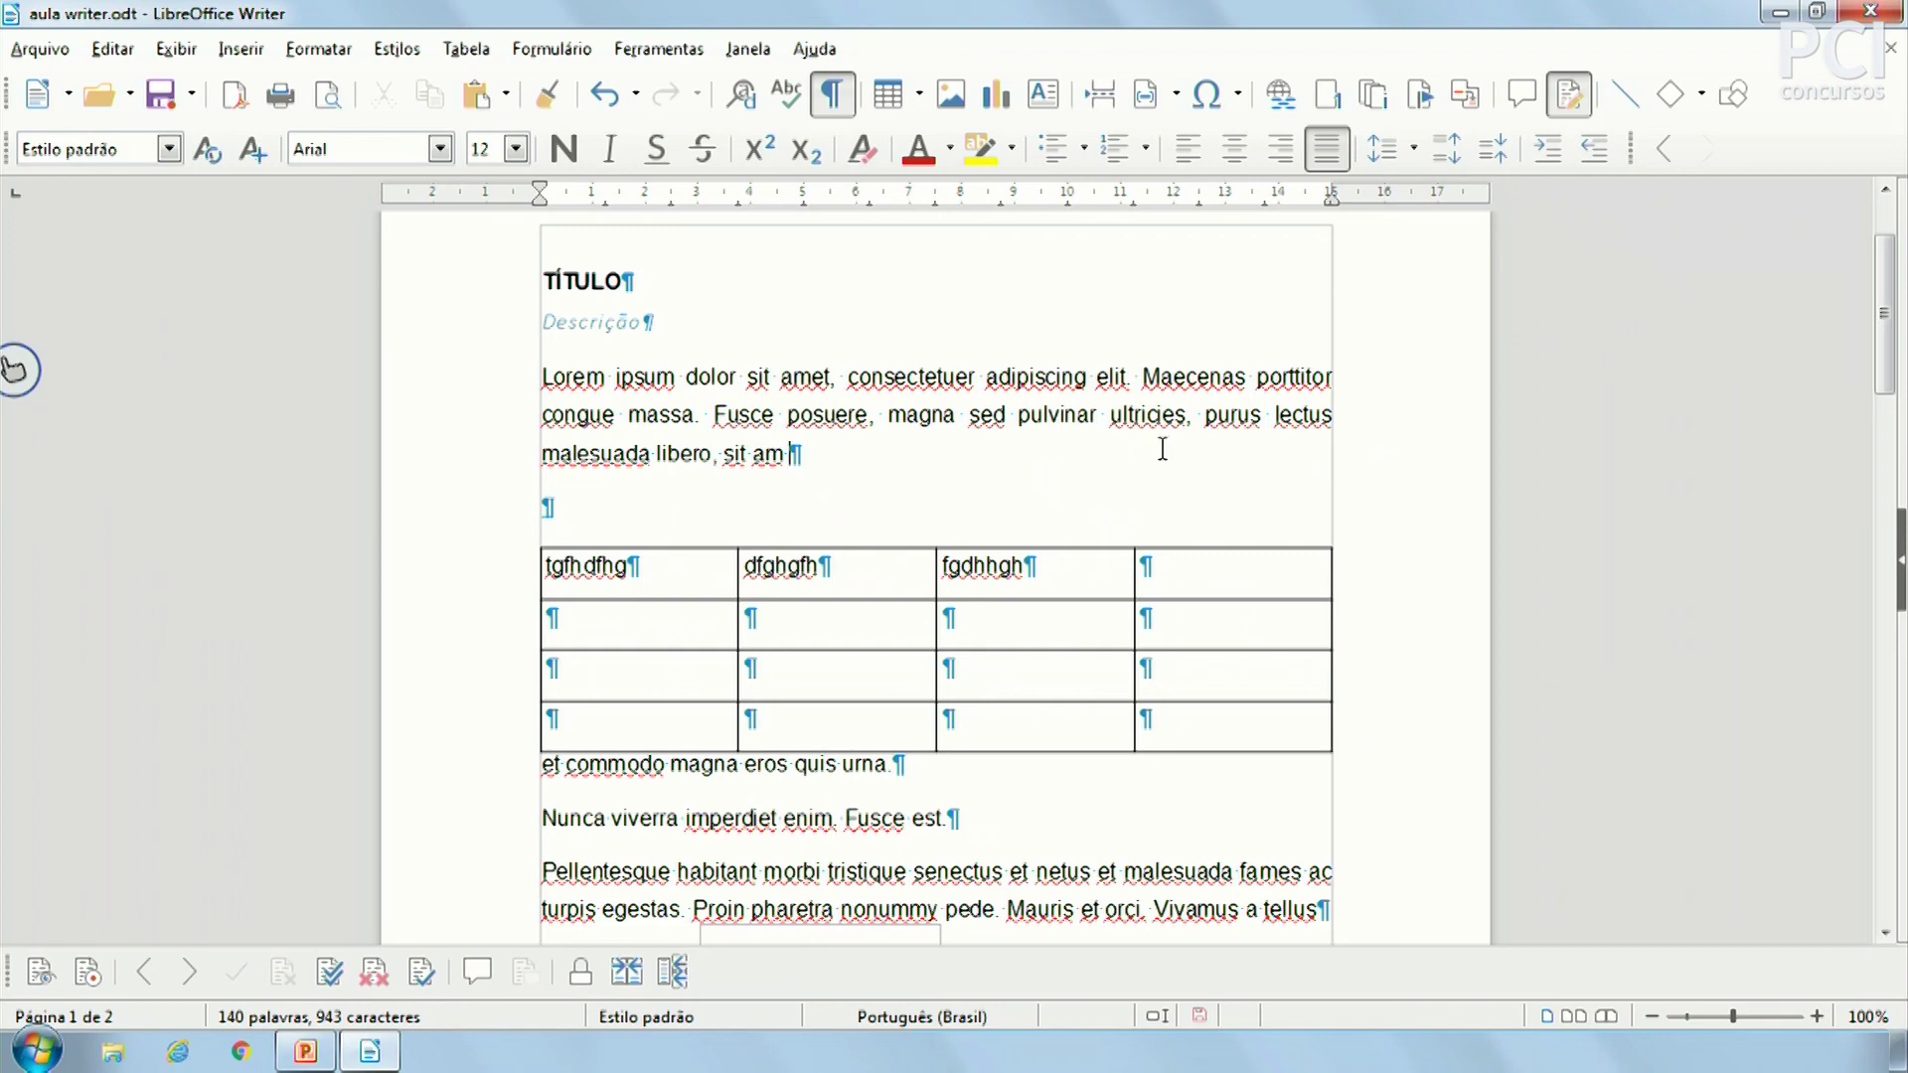
pyautogui.click(1572, 96)
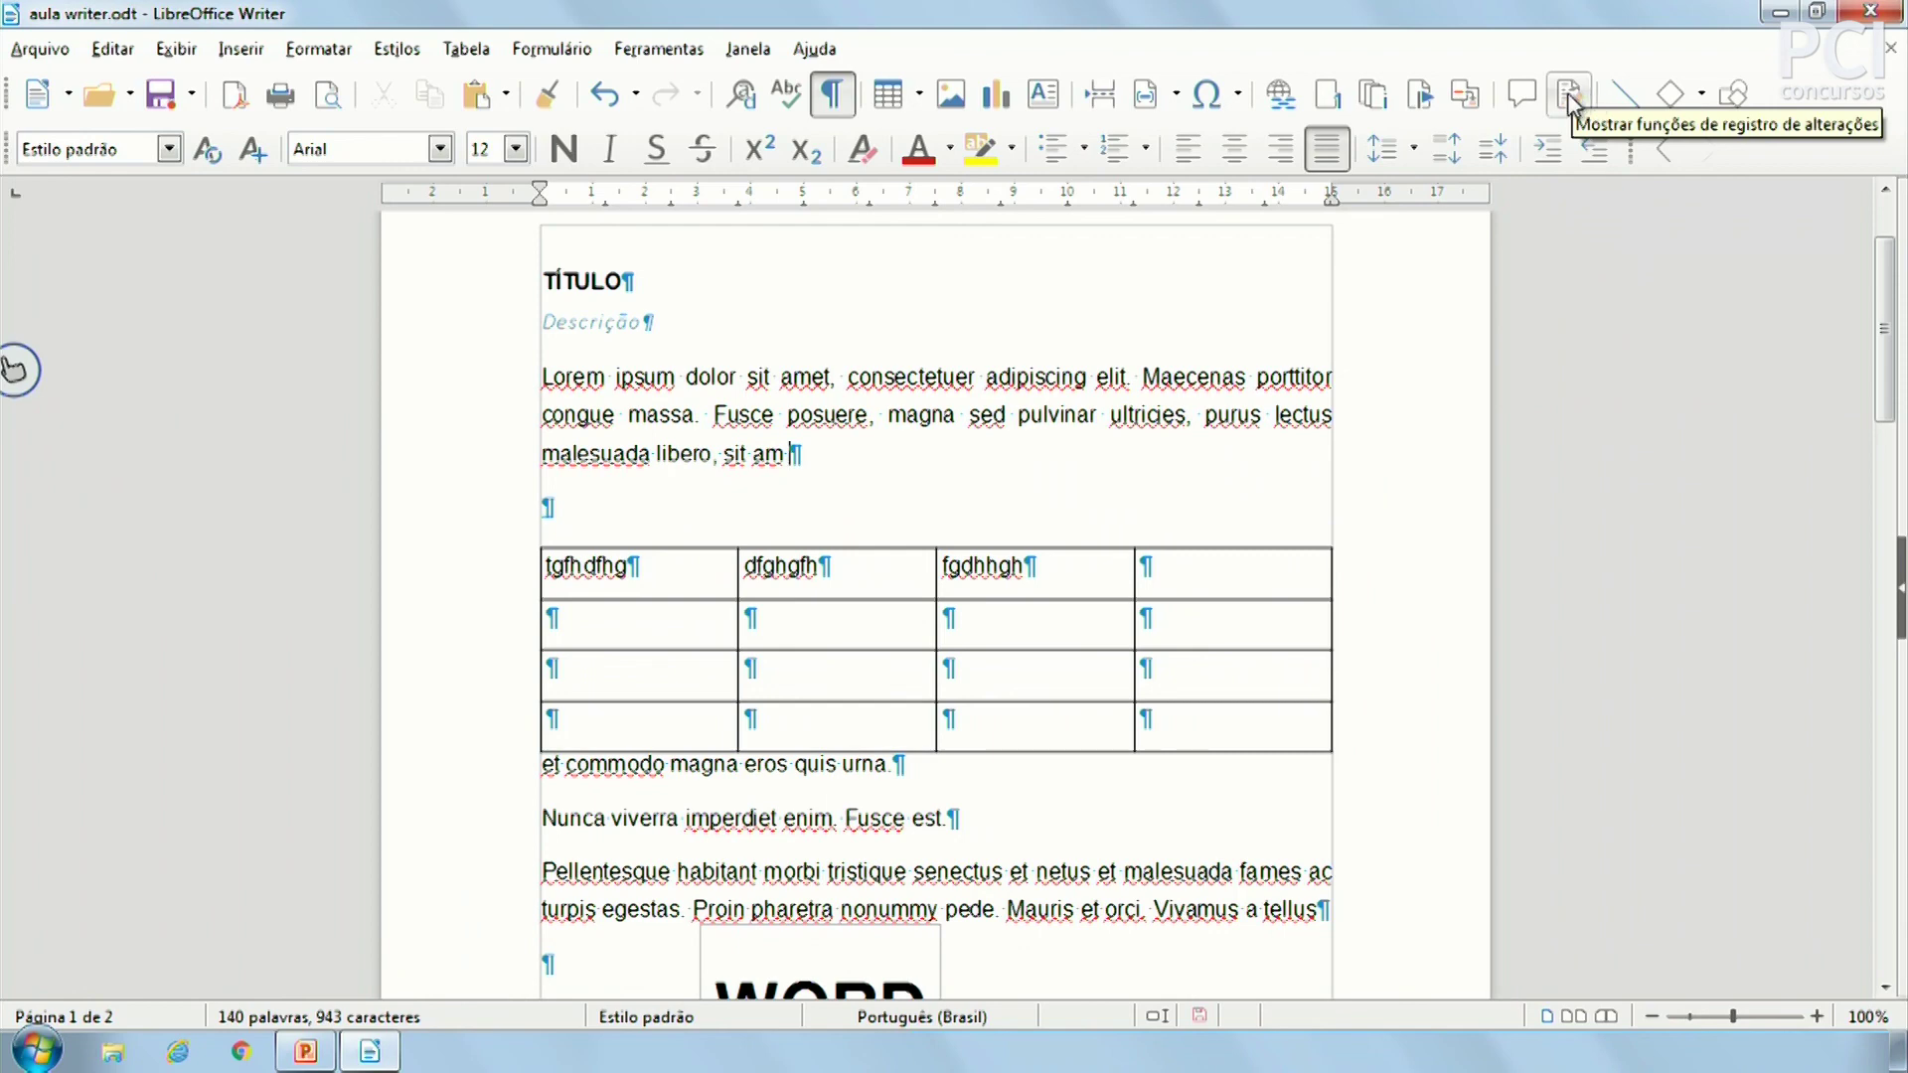
# Draw two straight lines beside the title and subtitle, the second about 3.81 cm wide and 0.37 cm high
pyautogui.click(1630, 96)
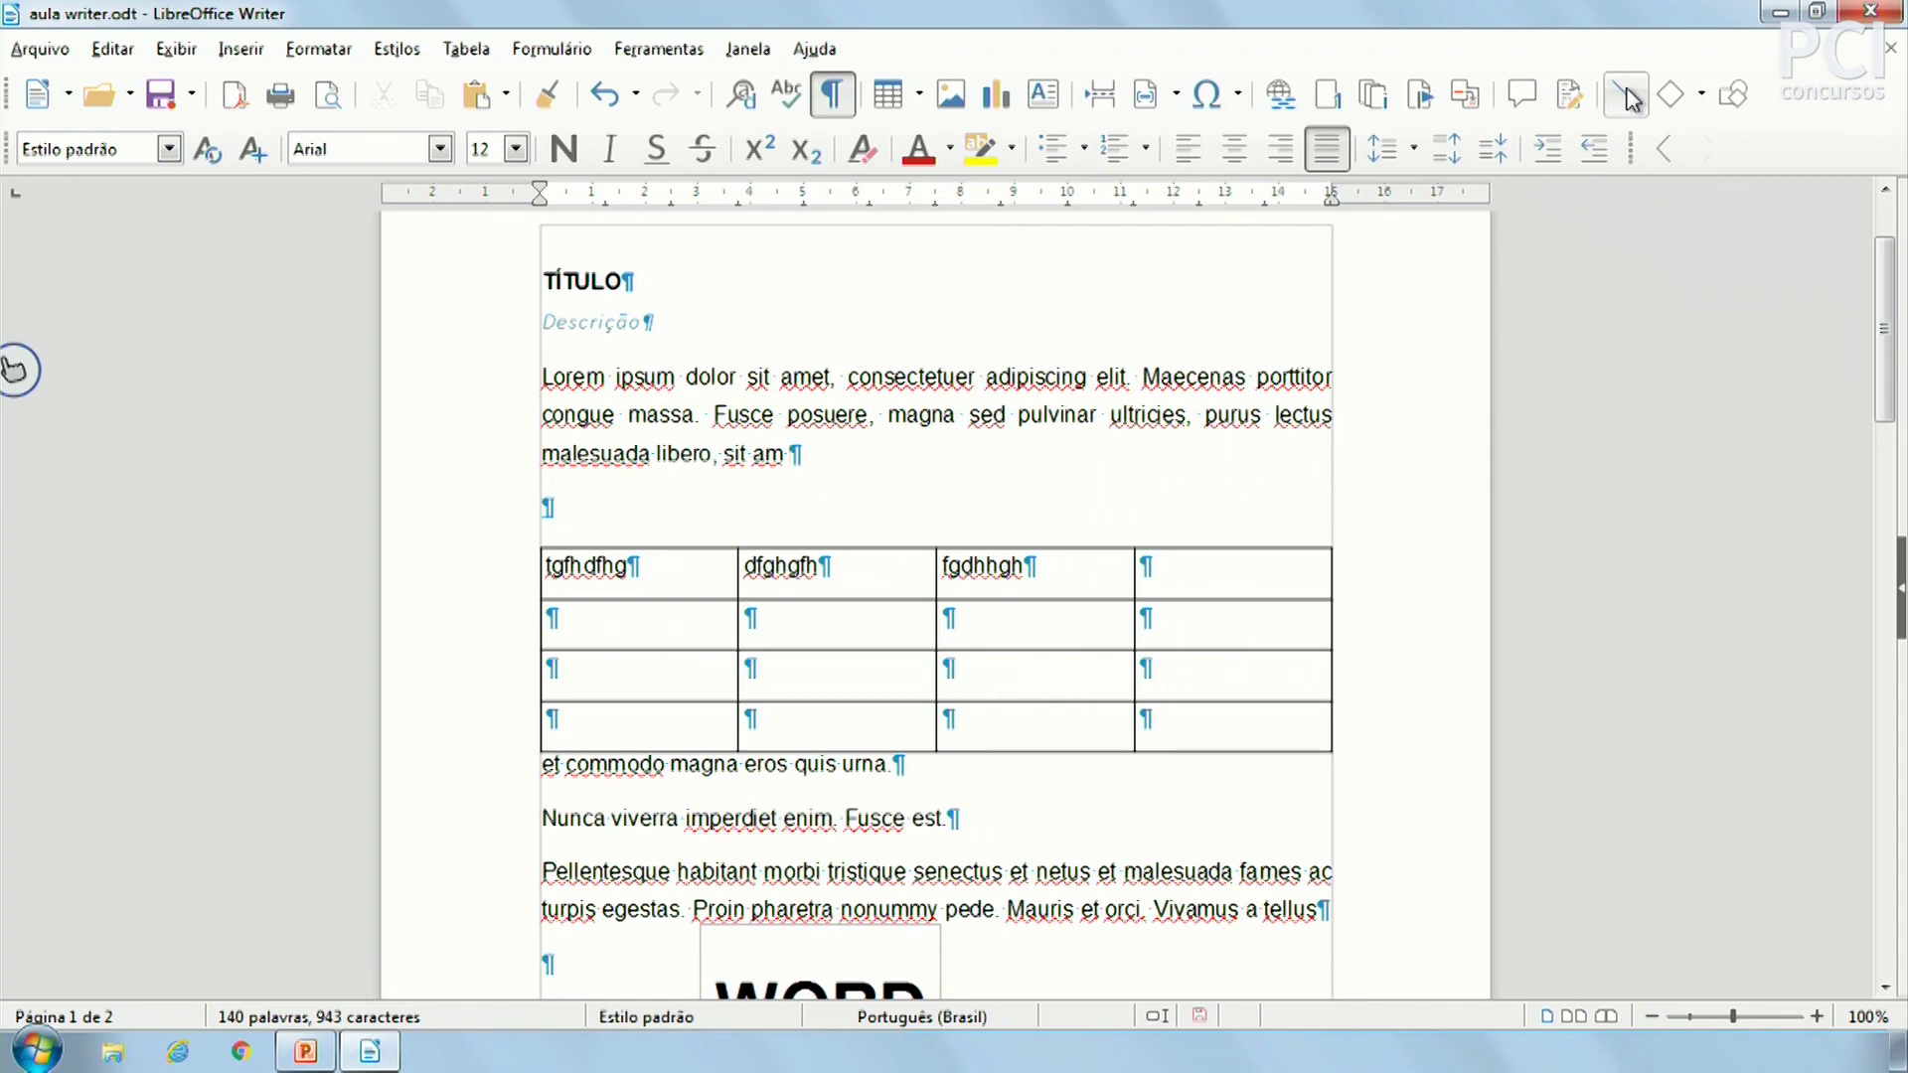
pyautogui.click(1630, 97)
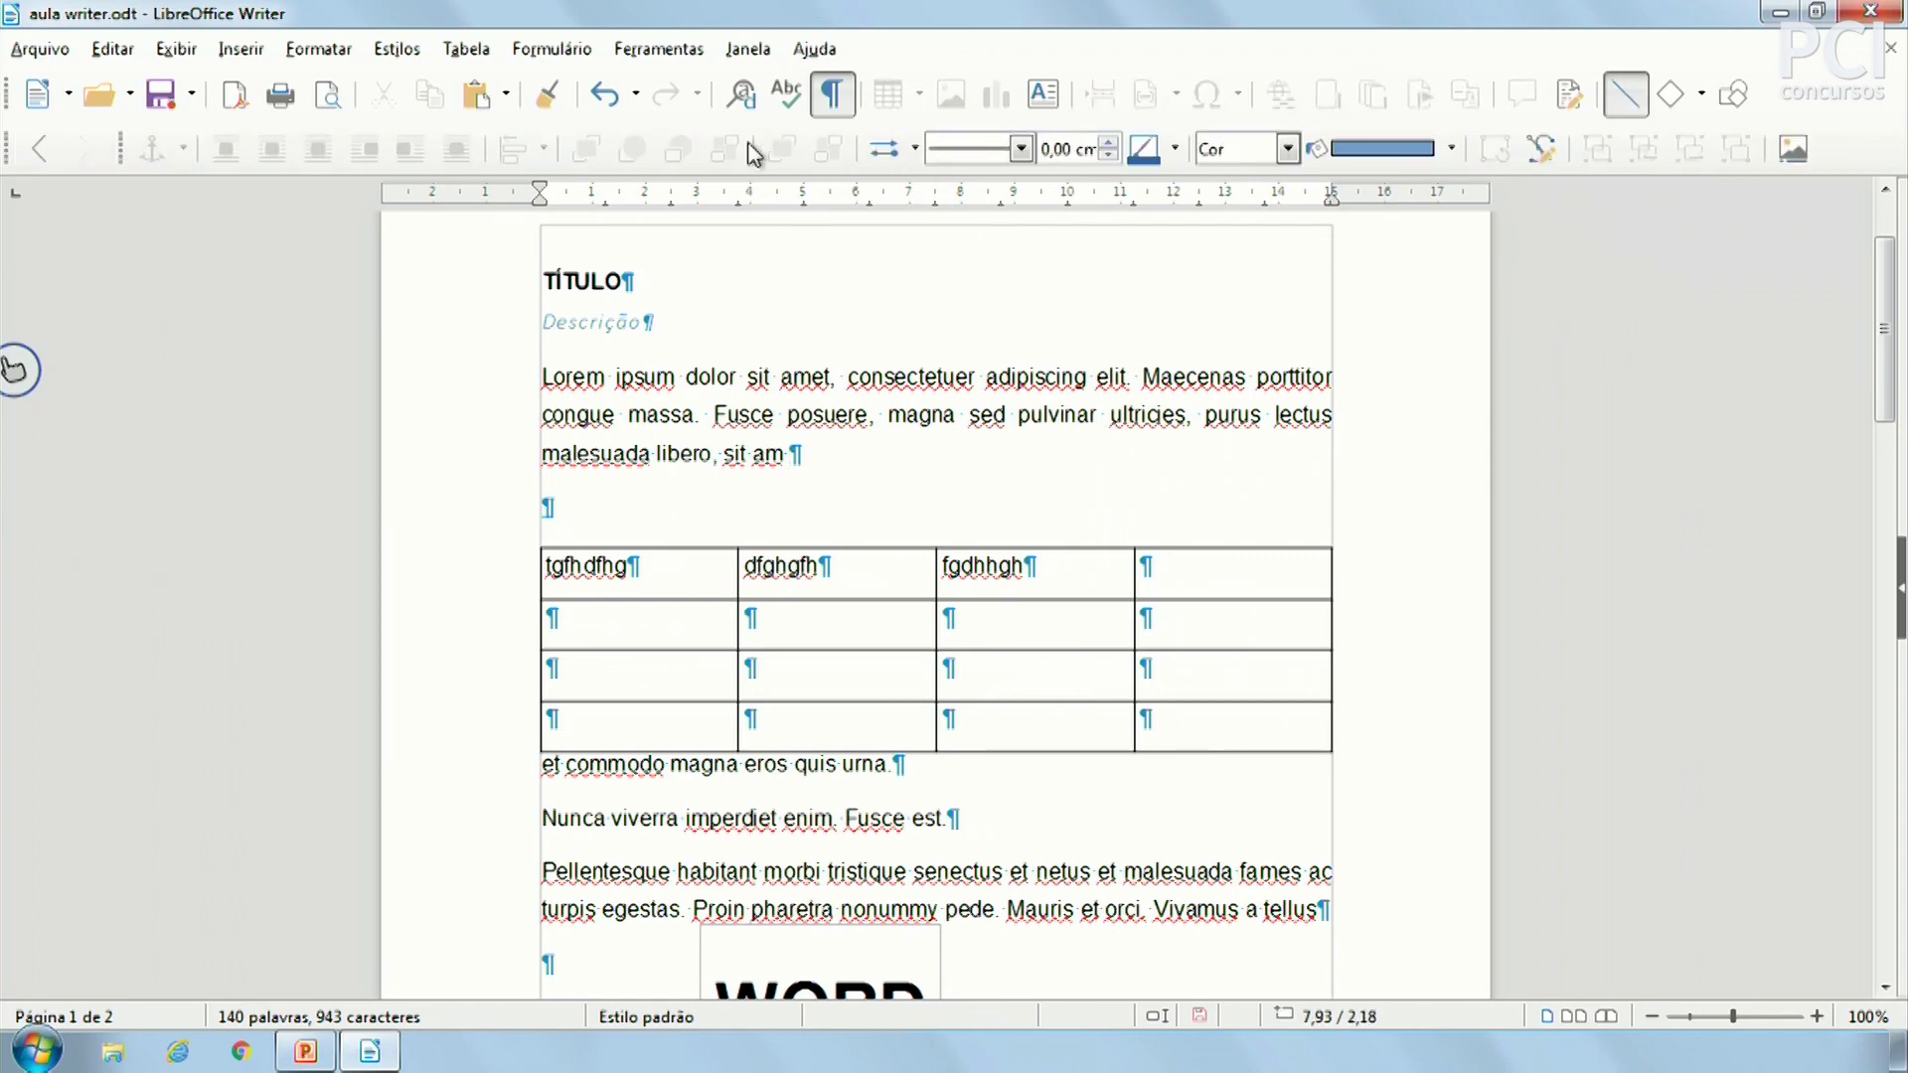
pyautogui.click(912, 151)
pyautogui.click(907, 152)
pyautogui.click(988, 146)
pyautogui.click(987, 143)
pyautogui.moveTo(855, 294); pyautogui.dragTo(1069, 265)
pyautogui.moveTo(1040, 331)
pyautogui.mouseDown()
pyautogui.moveTo(1355, 349)
pyautogui.moveTo(1242, 349)
pyautogui.mouseUp()
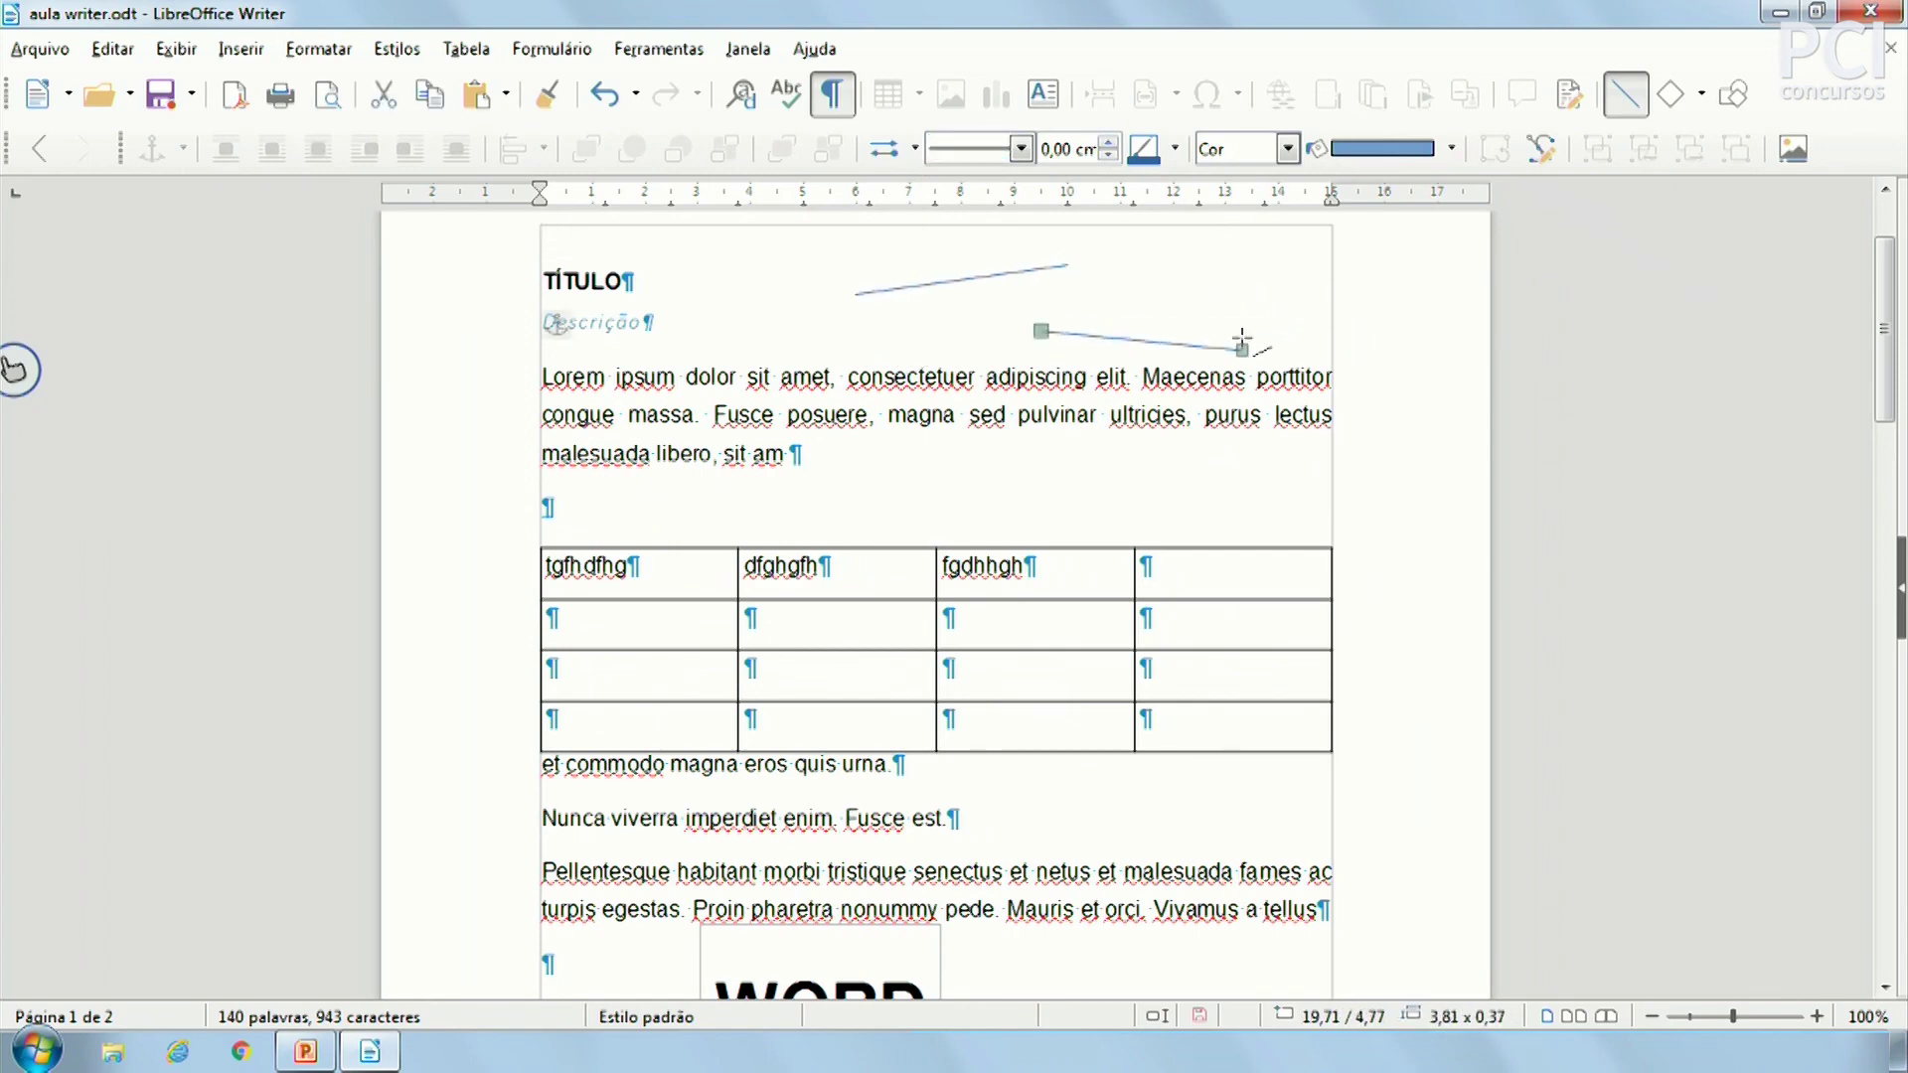
# Examine the basic shapes and the drawing functions' symbol, block arrow and star shapes without drawing any, and return to the text
pyautogui.click(1702, 95)
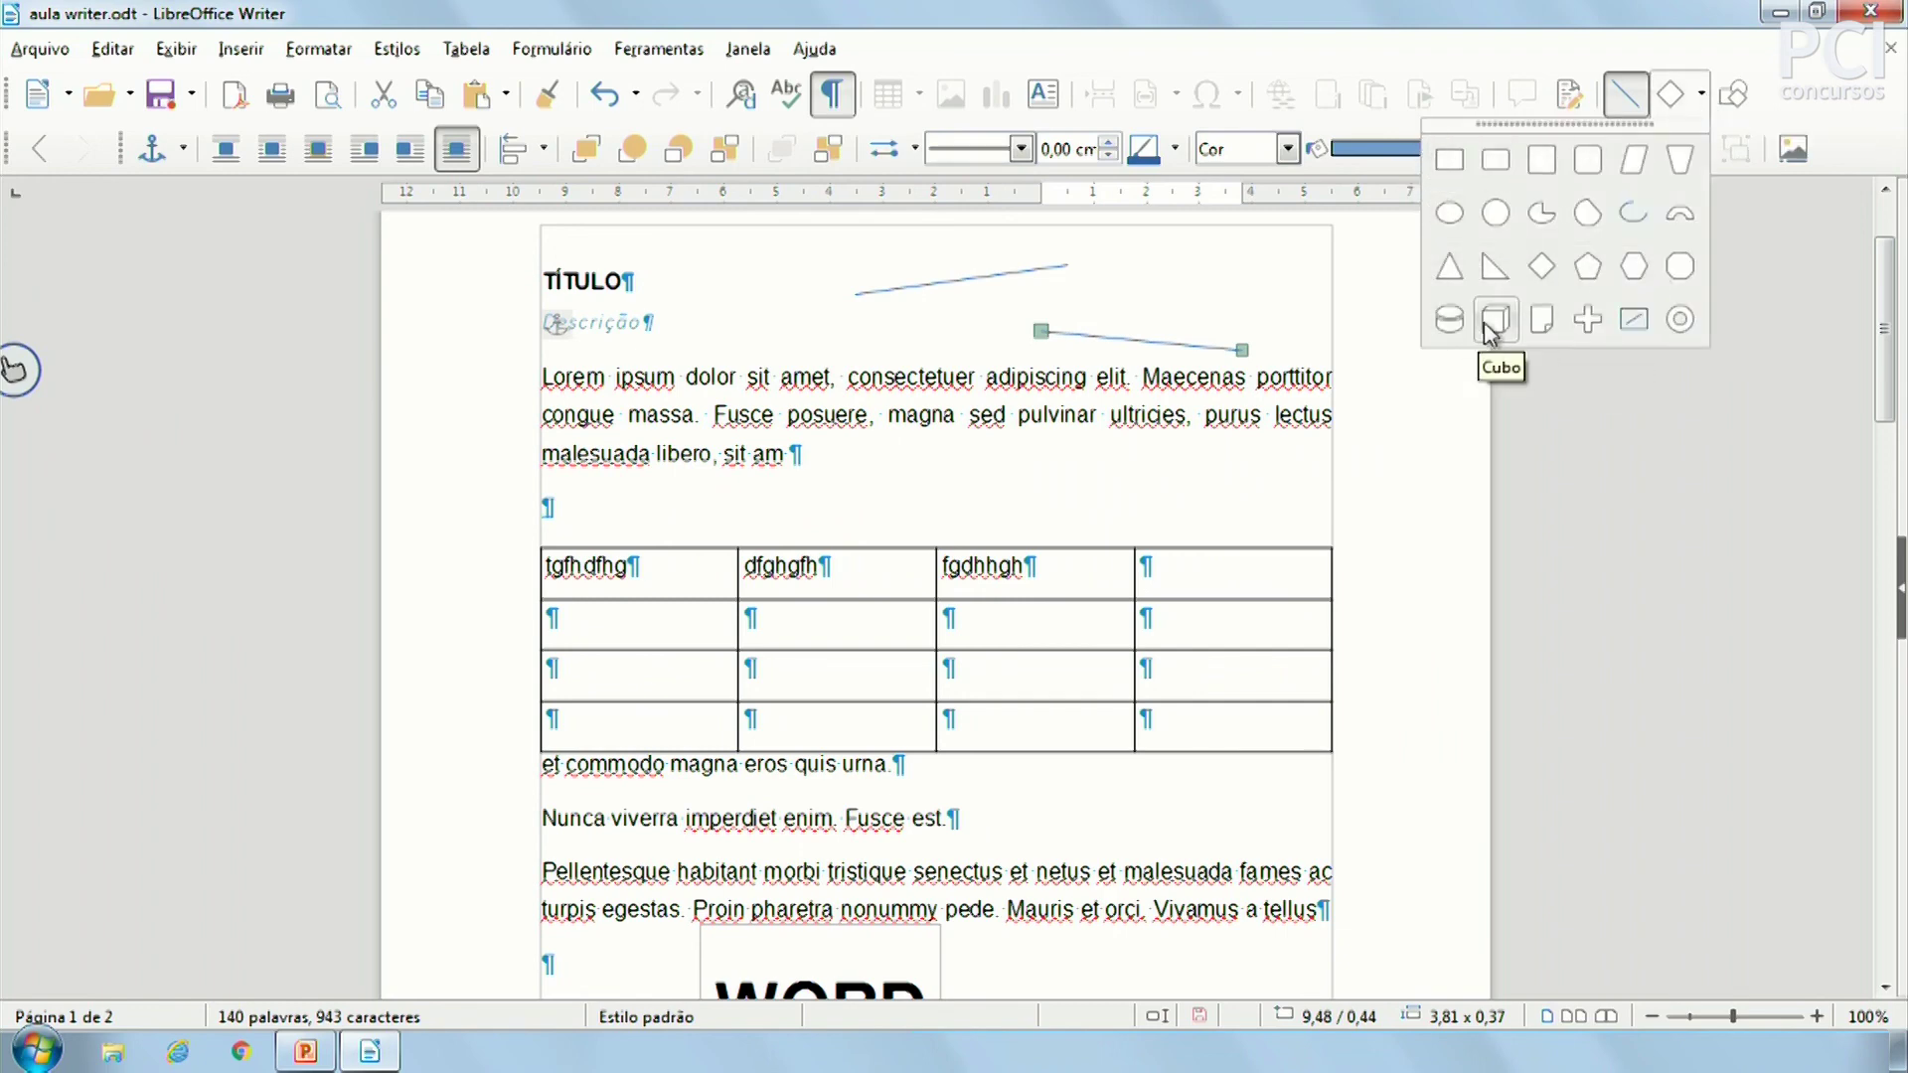
pyautogui.click(1754, 91)
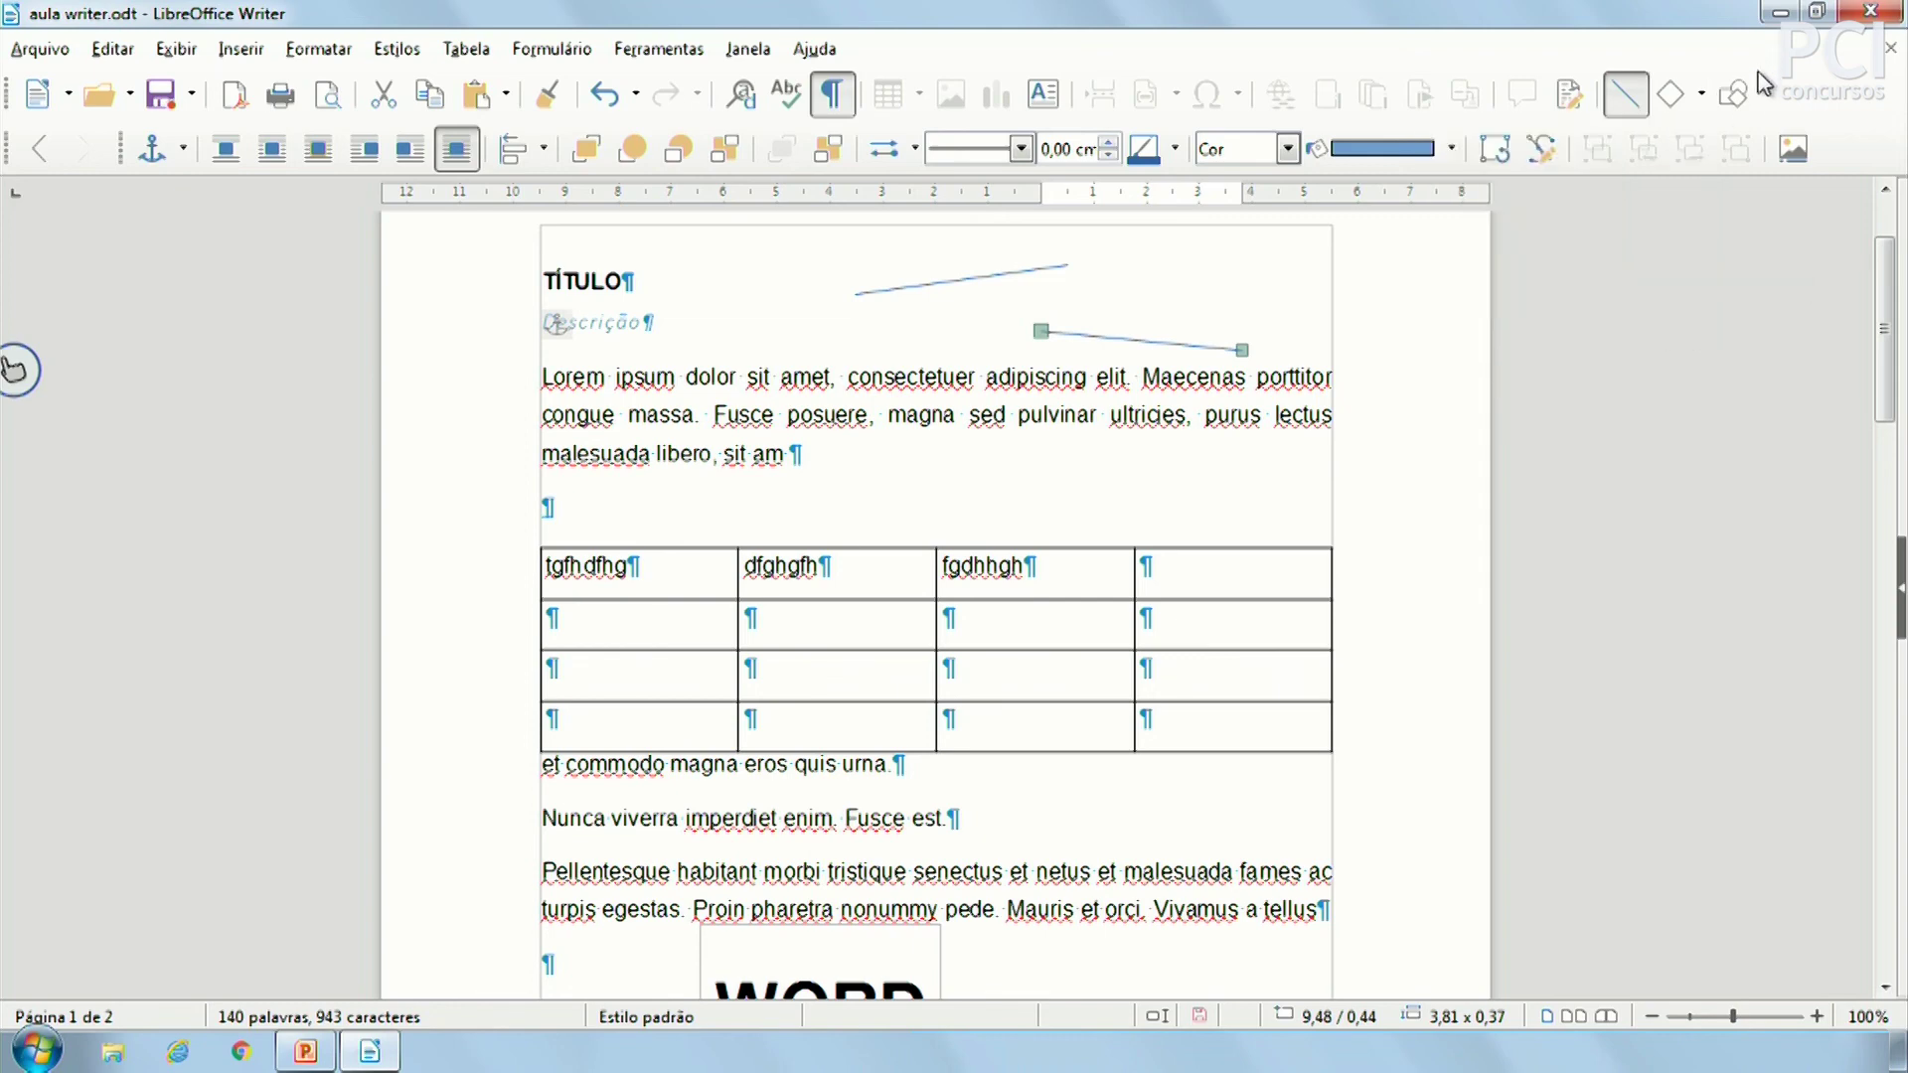
pyautogui.click(1746, 101)
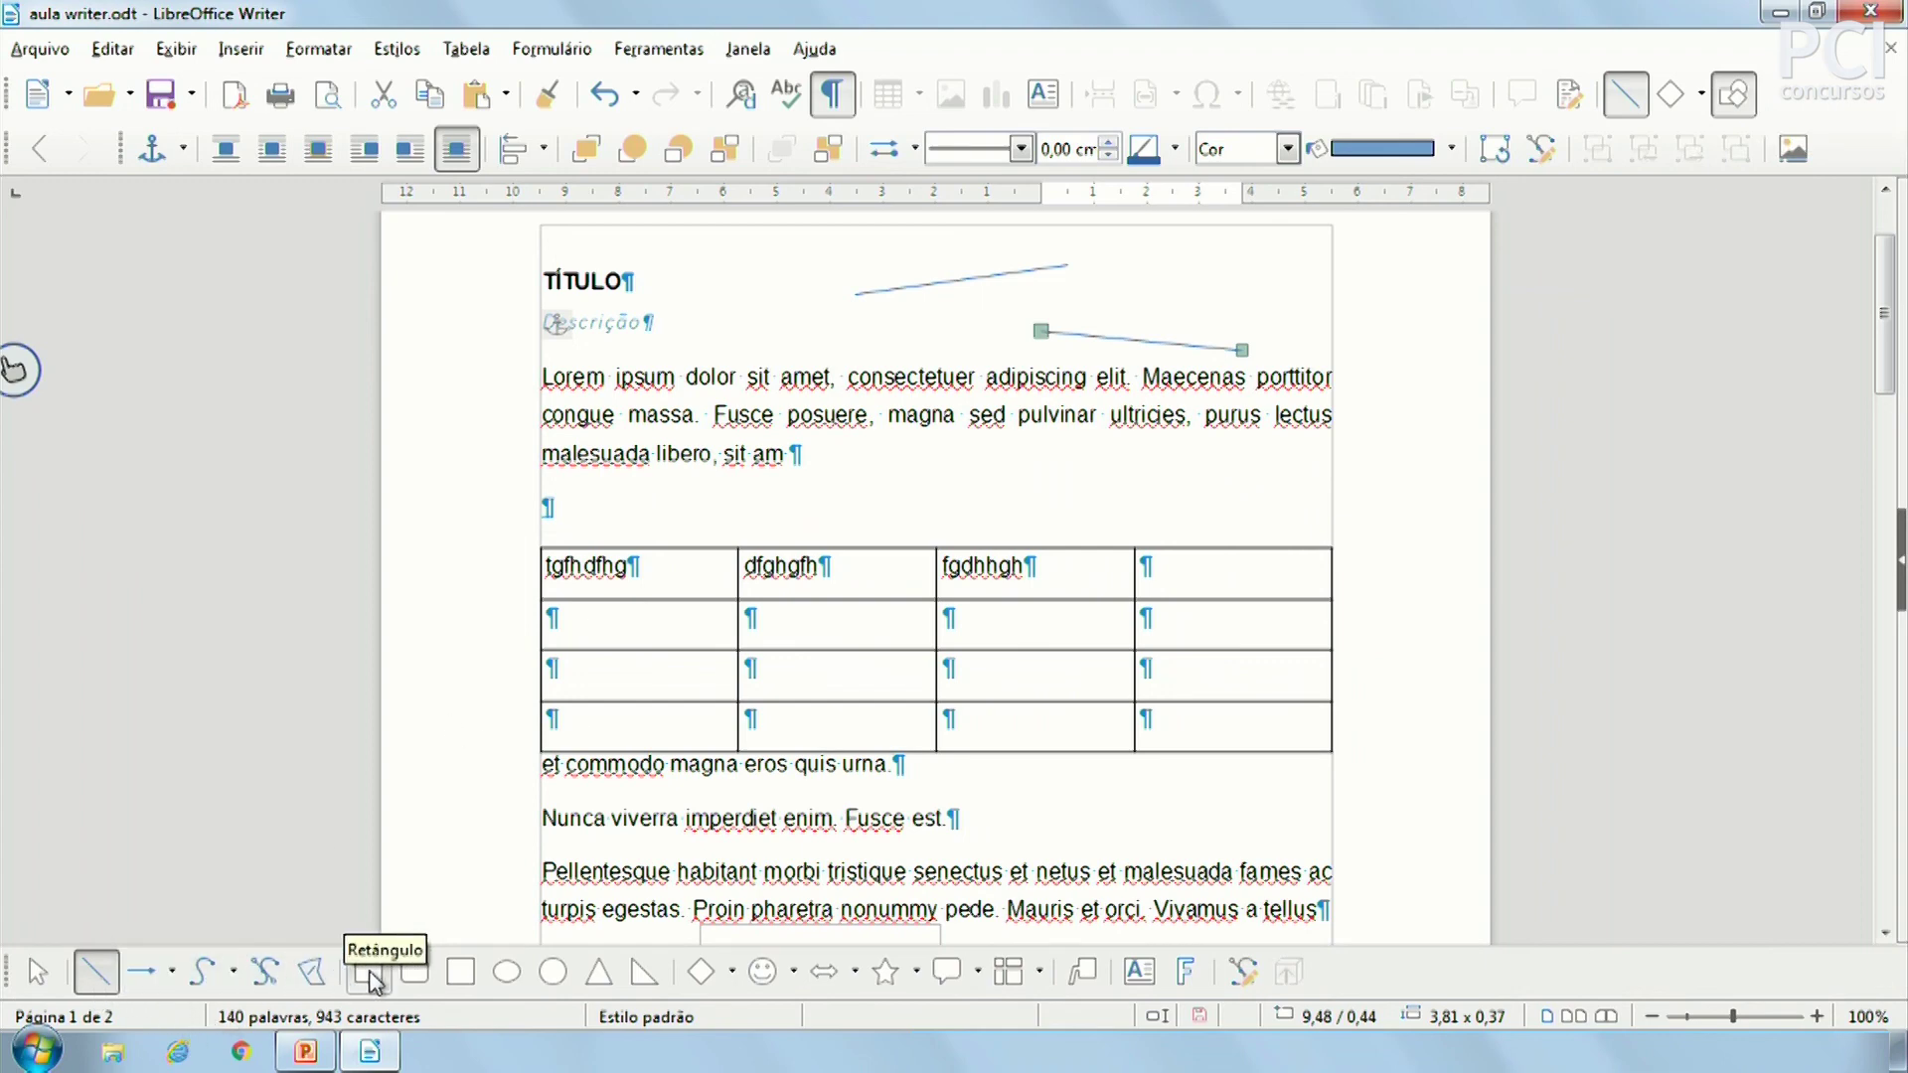
pyautogui.click(732, 973)
pyautogui.click(732, 979)
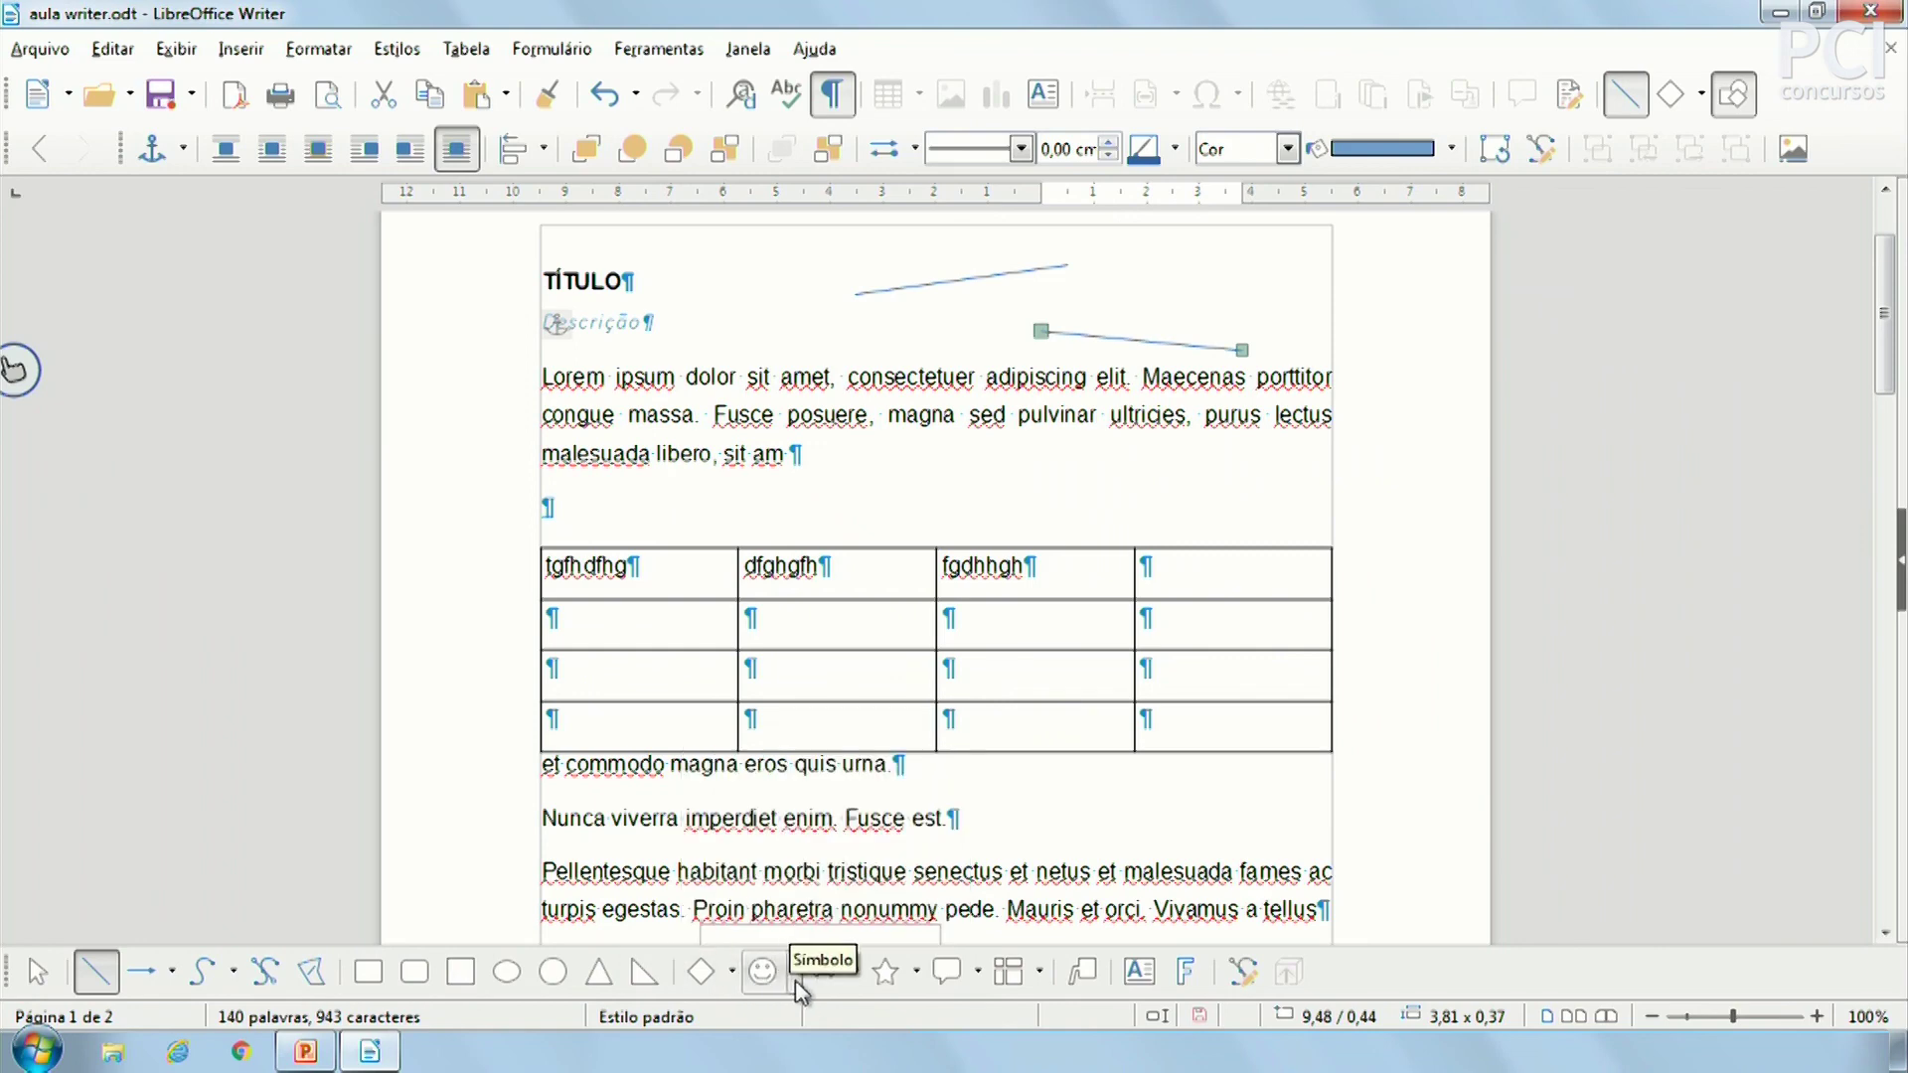
pyautogui.click(795, 981)
pyautogui.click(855, 979)
pyautogui.click(854, 979)
pyautogui.click(916, 972)
pyautogui.click(920, 978)
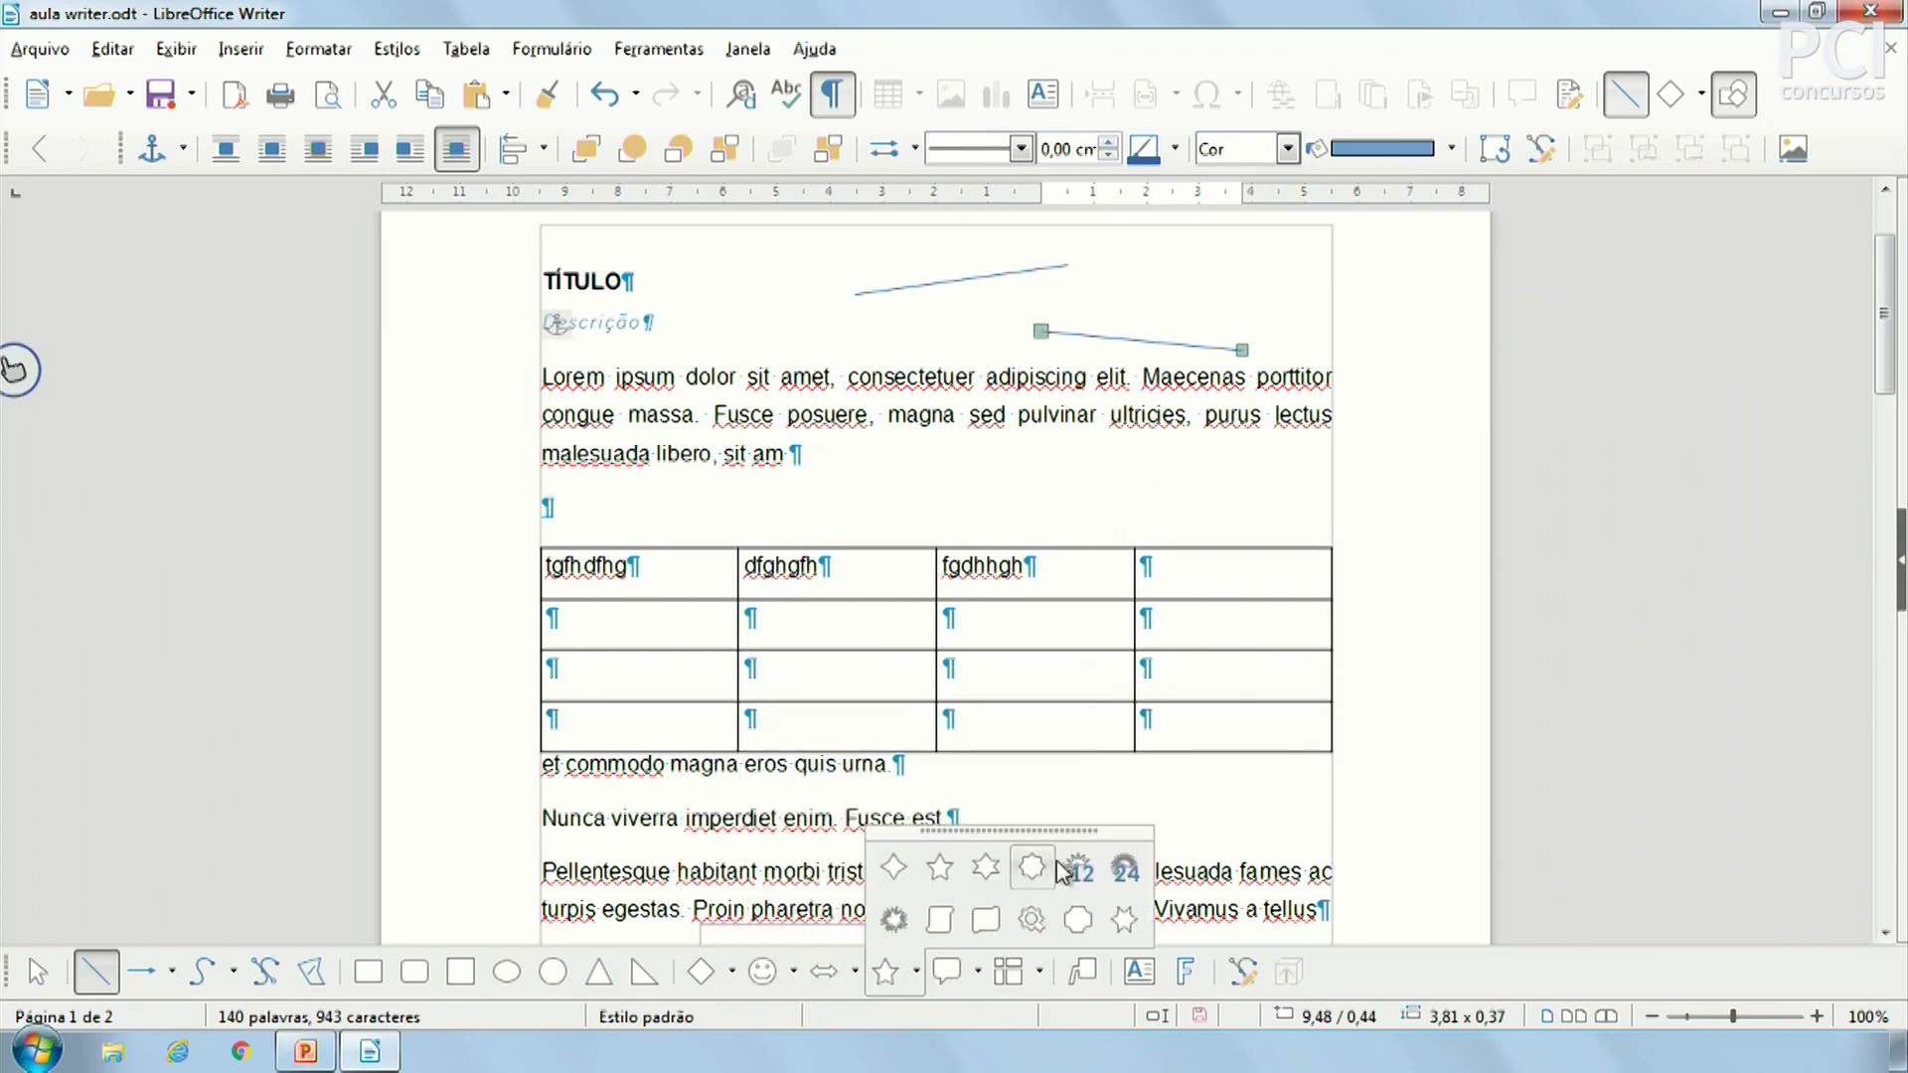
pyautogui.click(1451, 984)
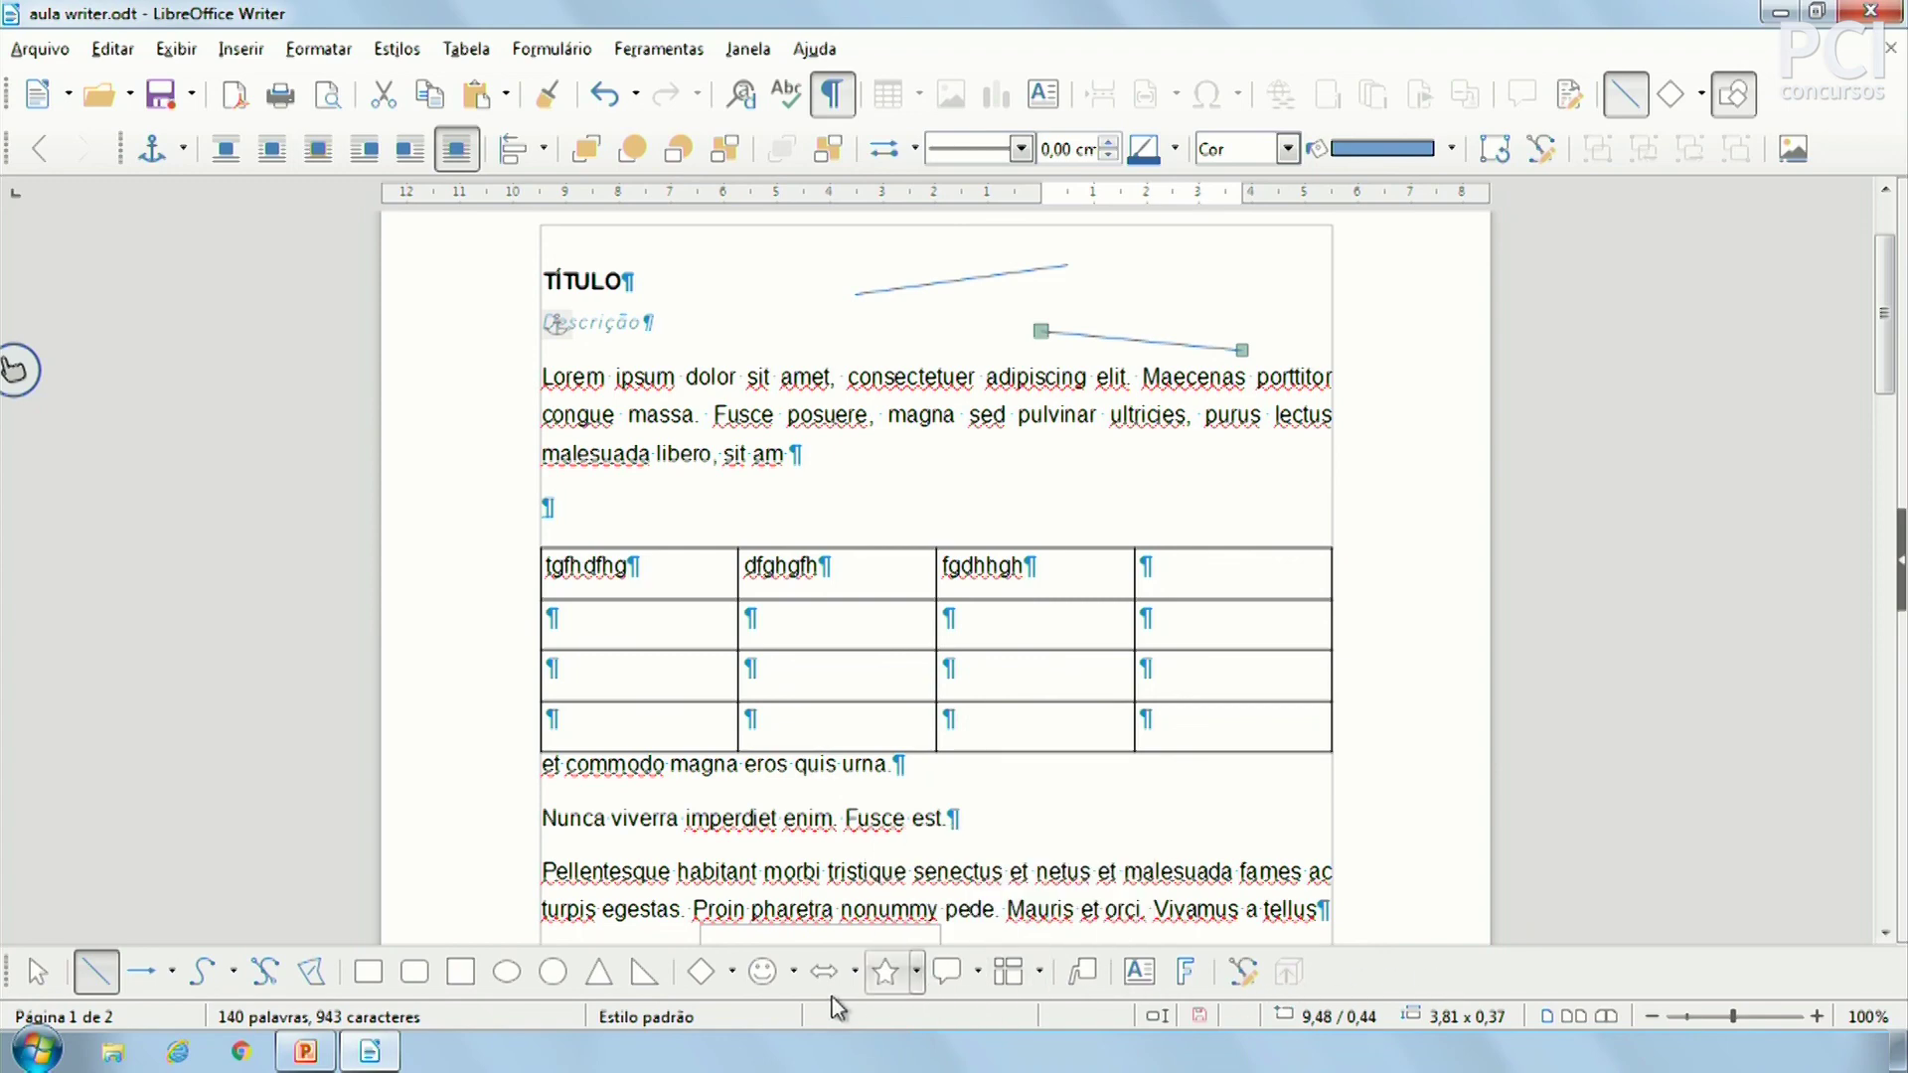
pyautogui.click(1733, 94)
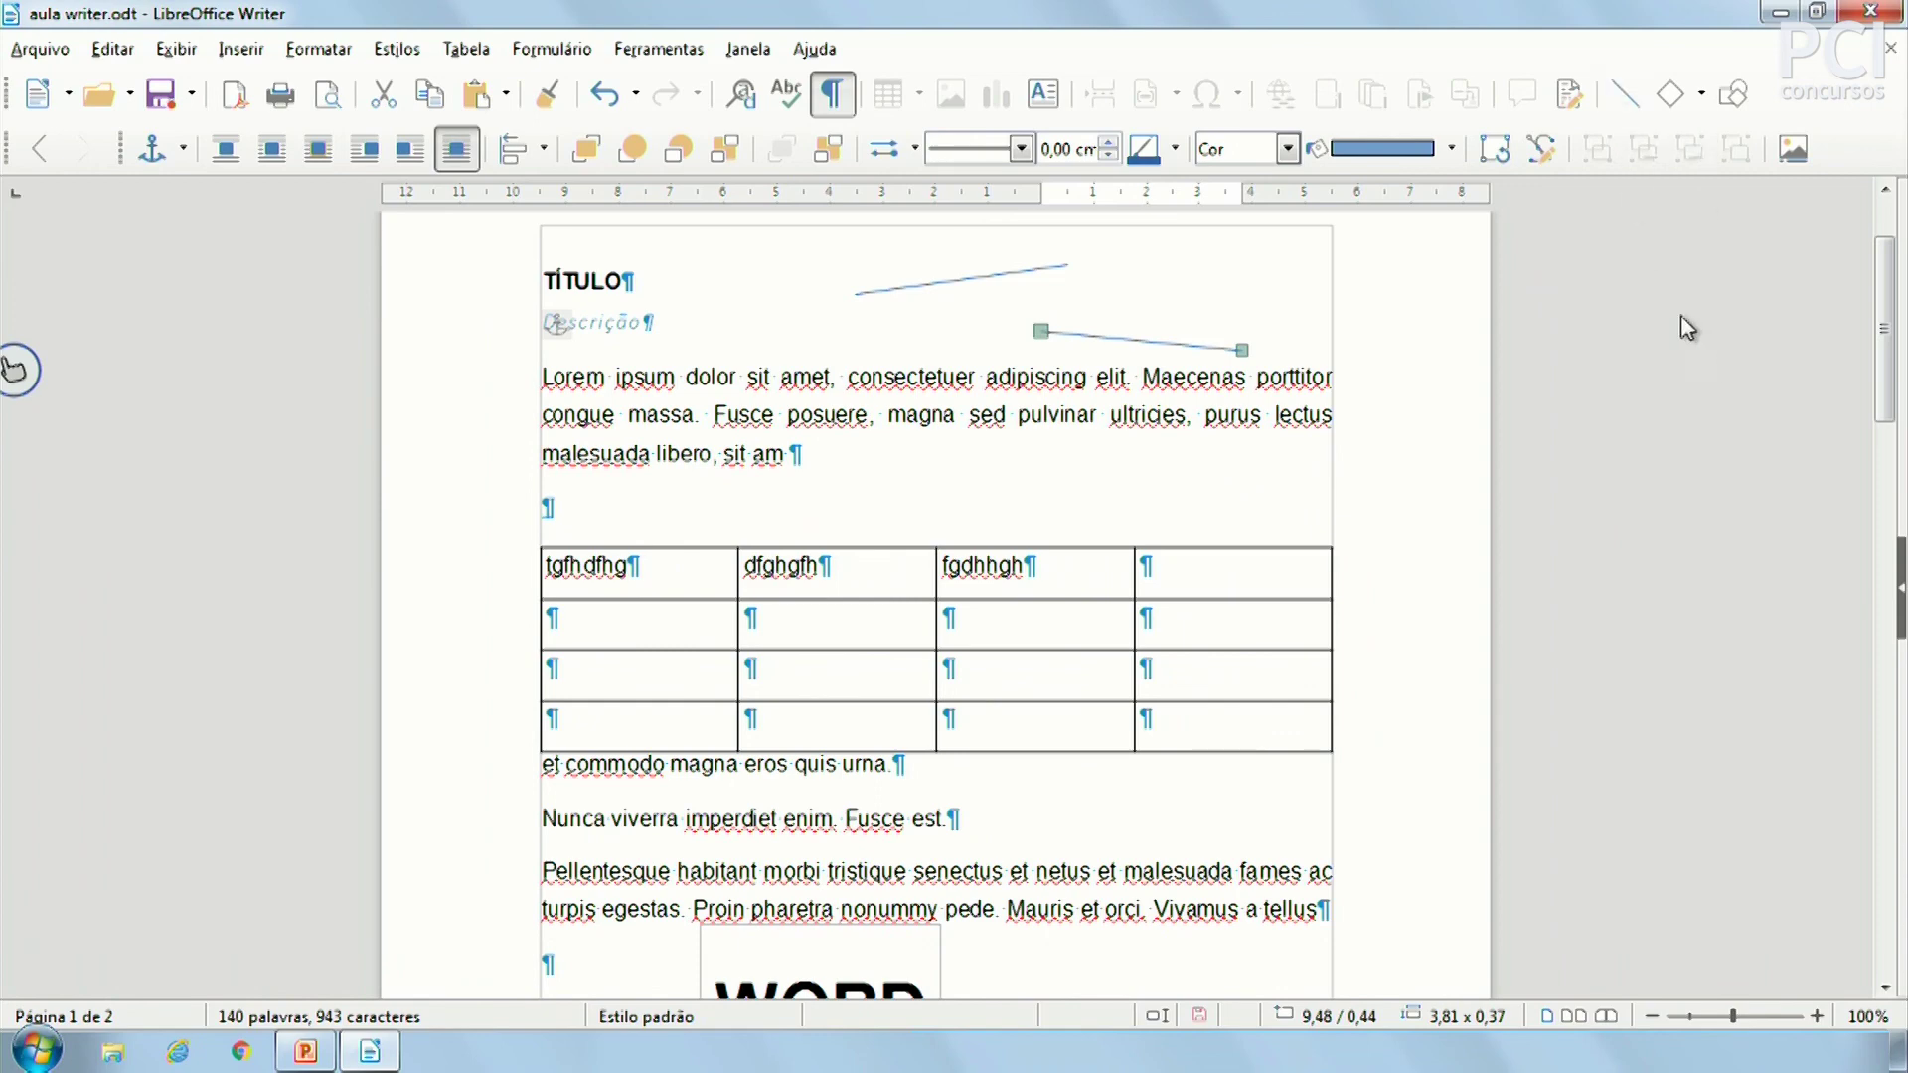
pyautogui.click(1097, 298)
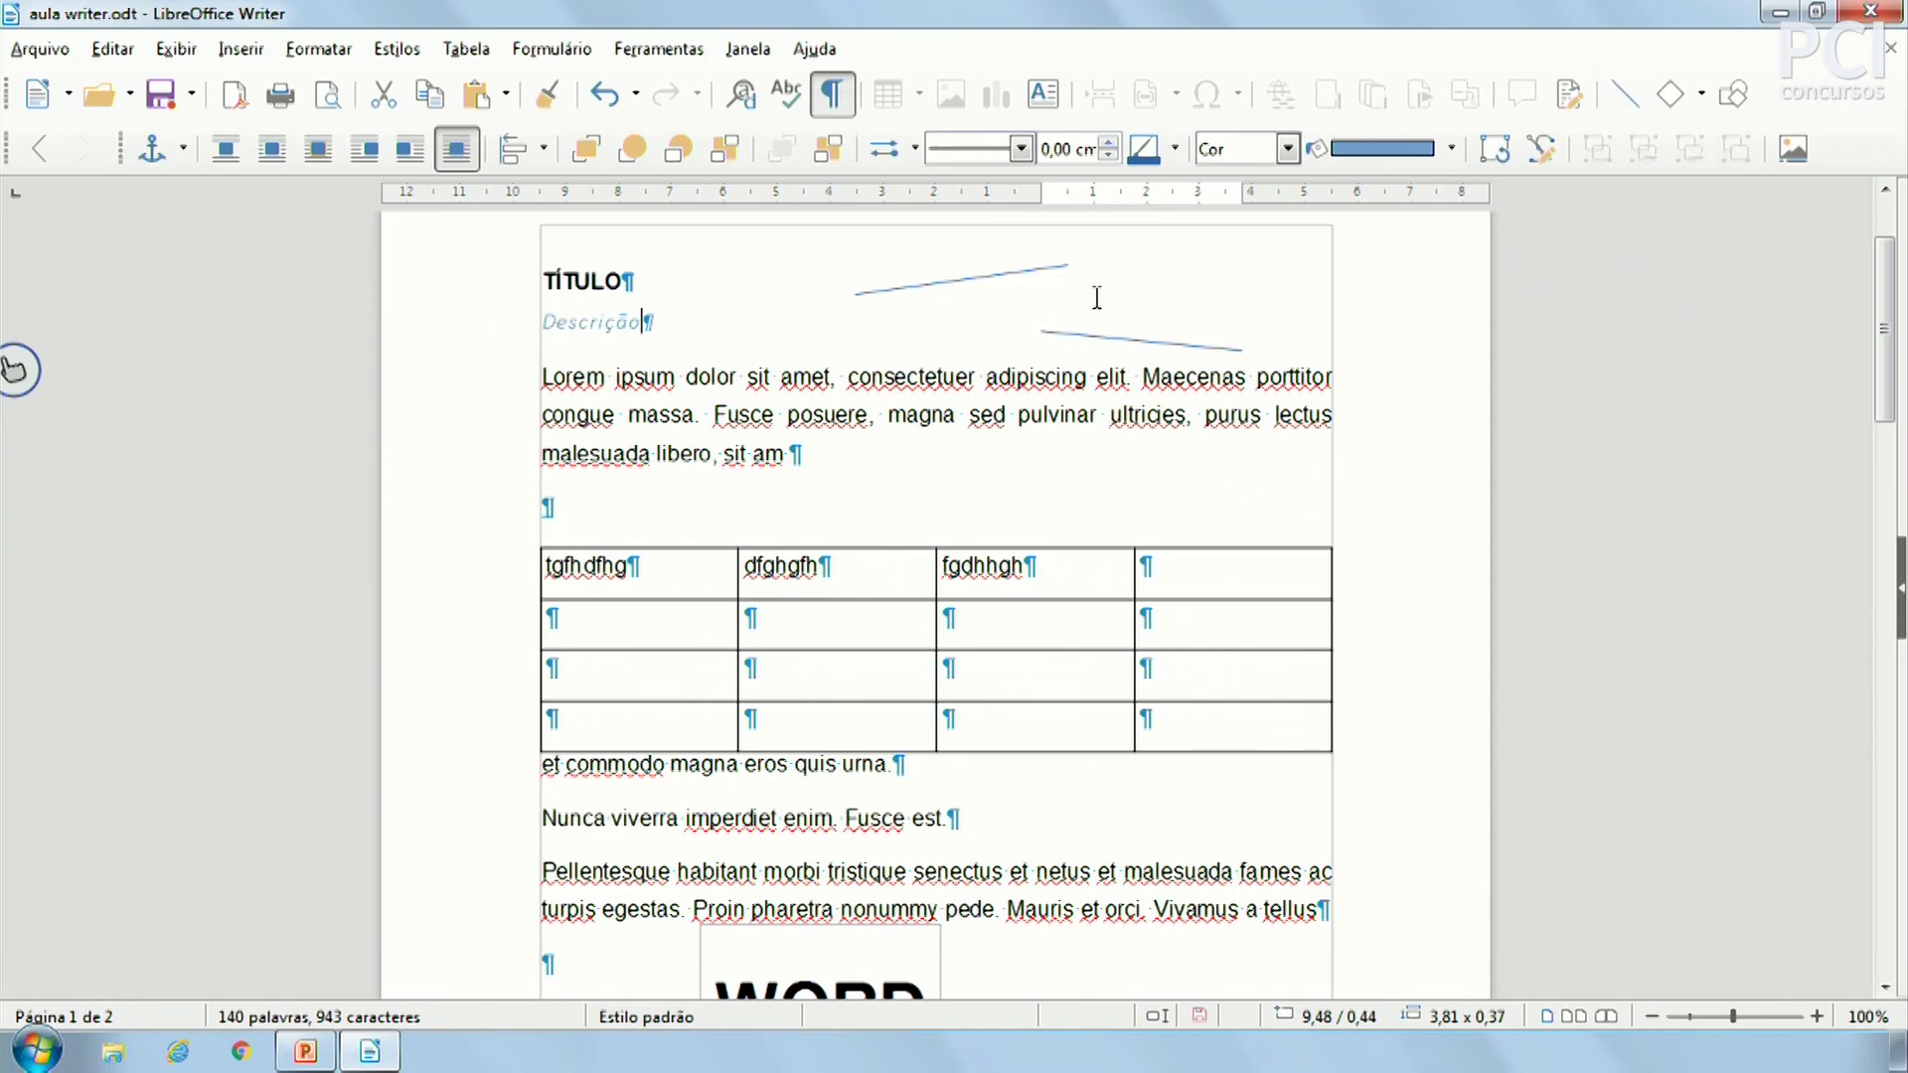
pyautogui.click(1299, 557)
pyautogui.click(1015, 417)
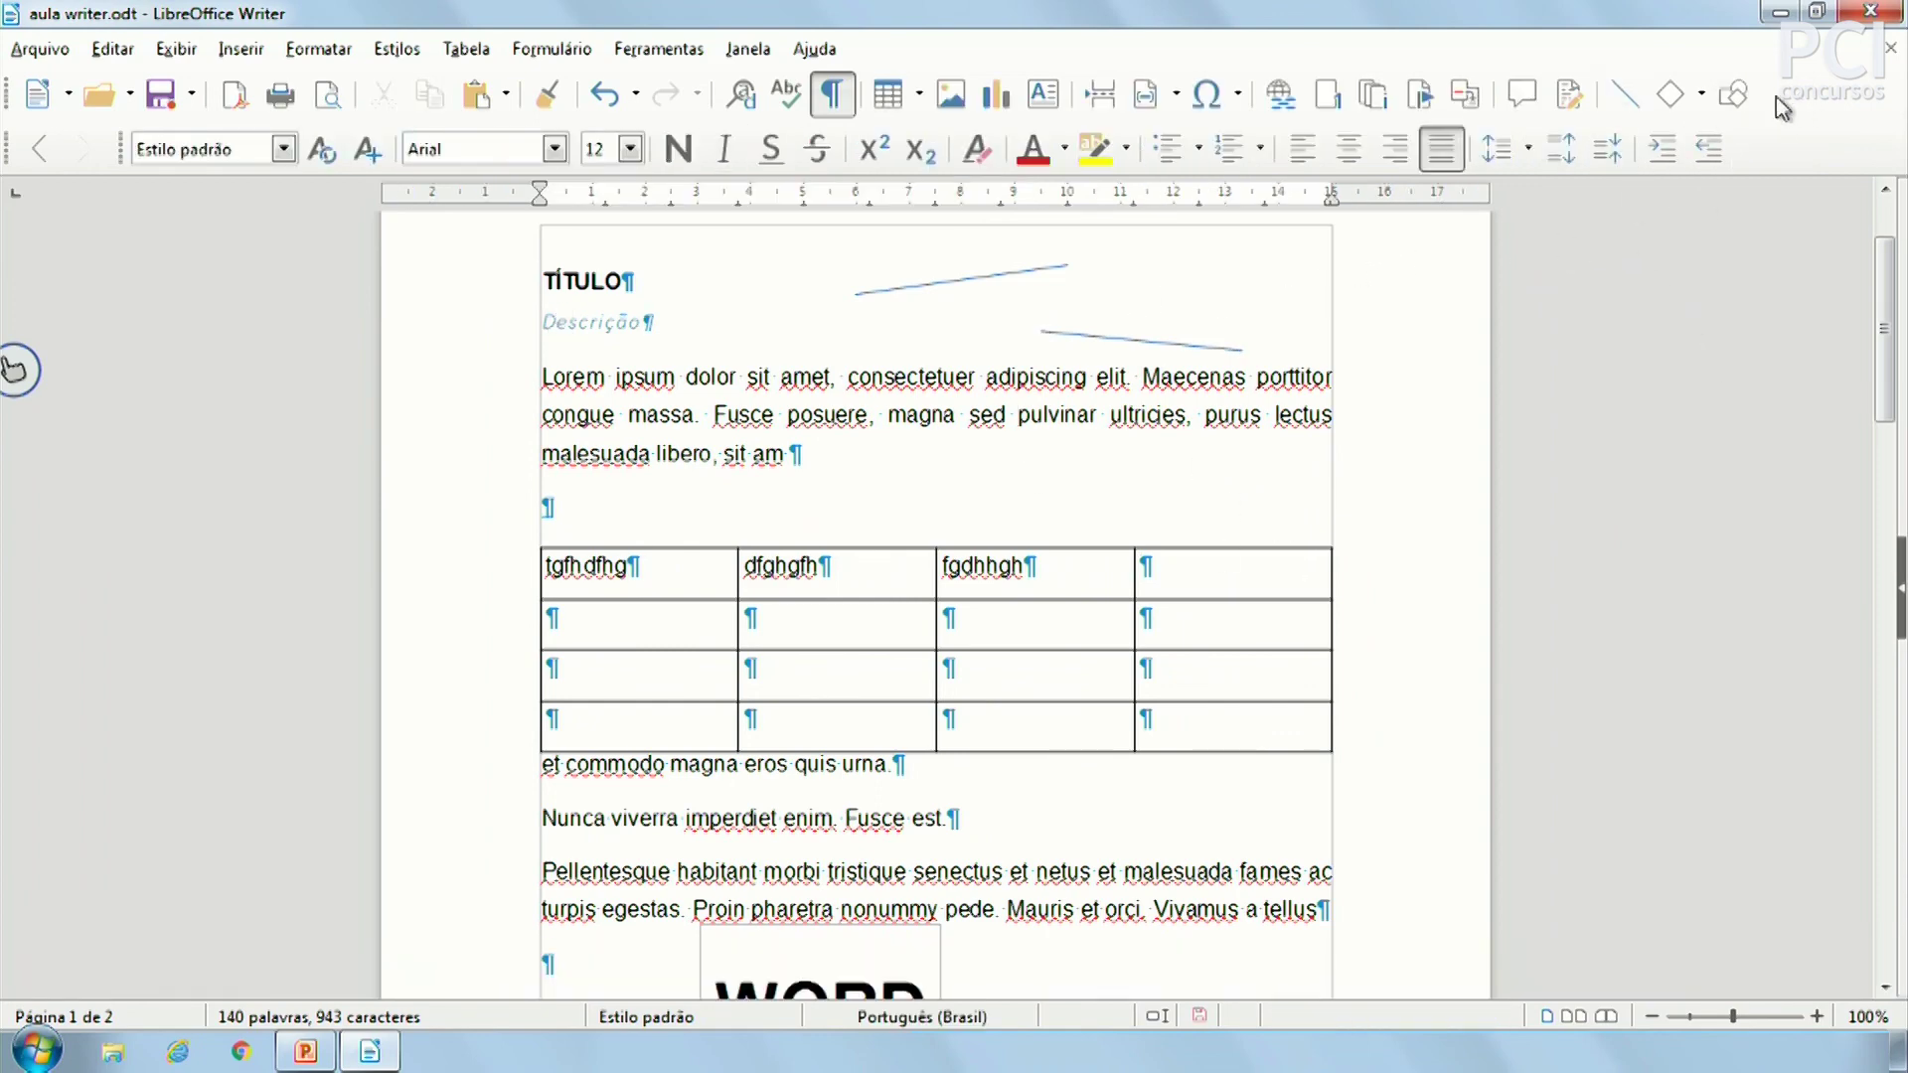